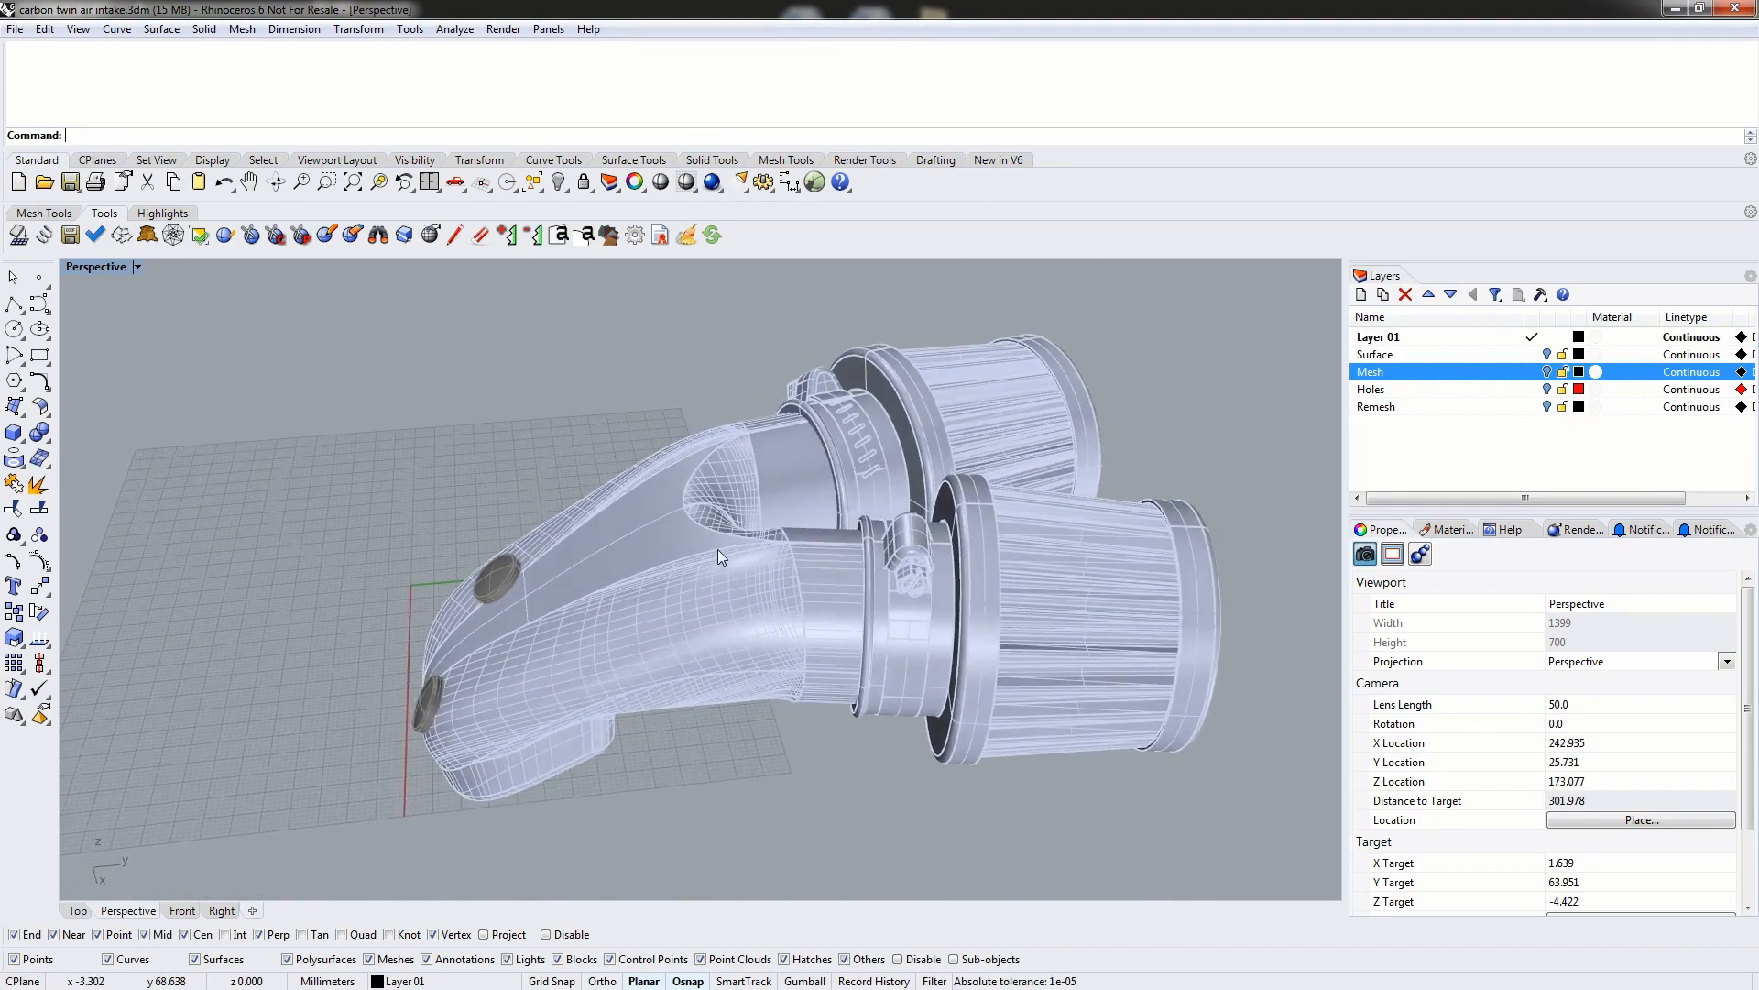
Pick out the two rubber plugs, a hose clamp and an air filter one by one, and clear the selection.
left_click(494, 575)
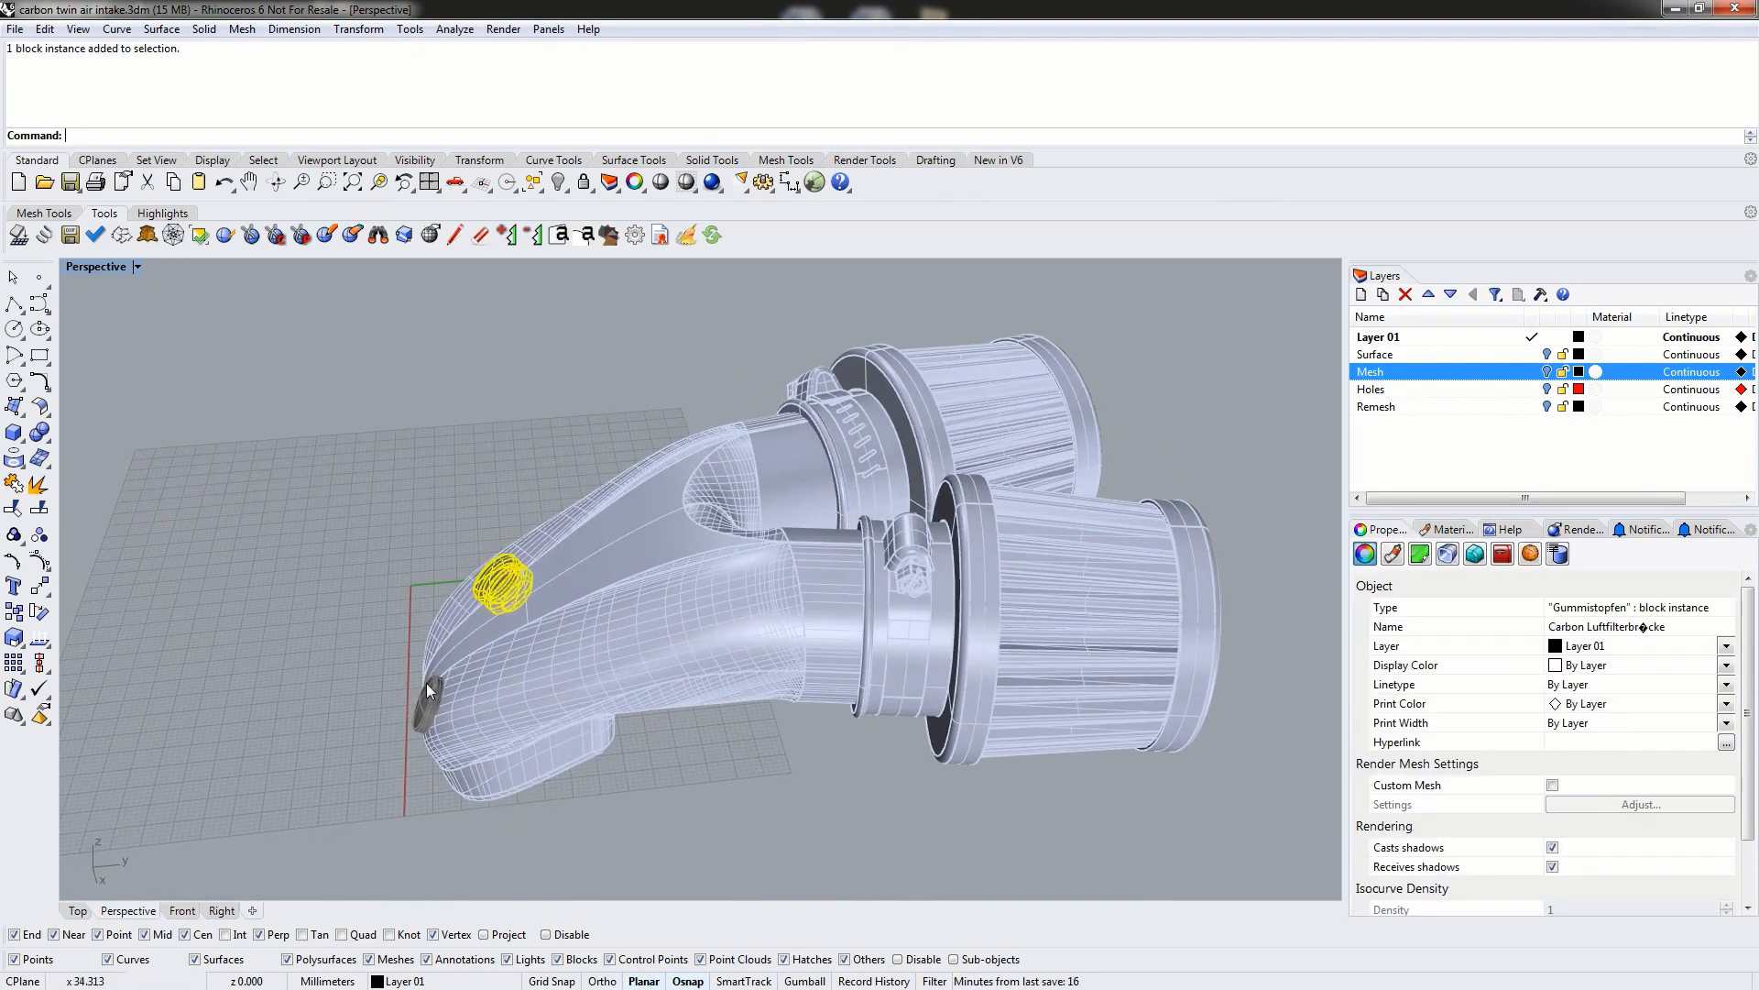
left_click(428, 699)
left_click(822, 383)
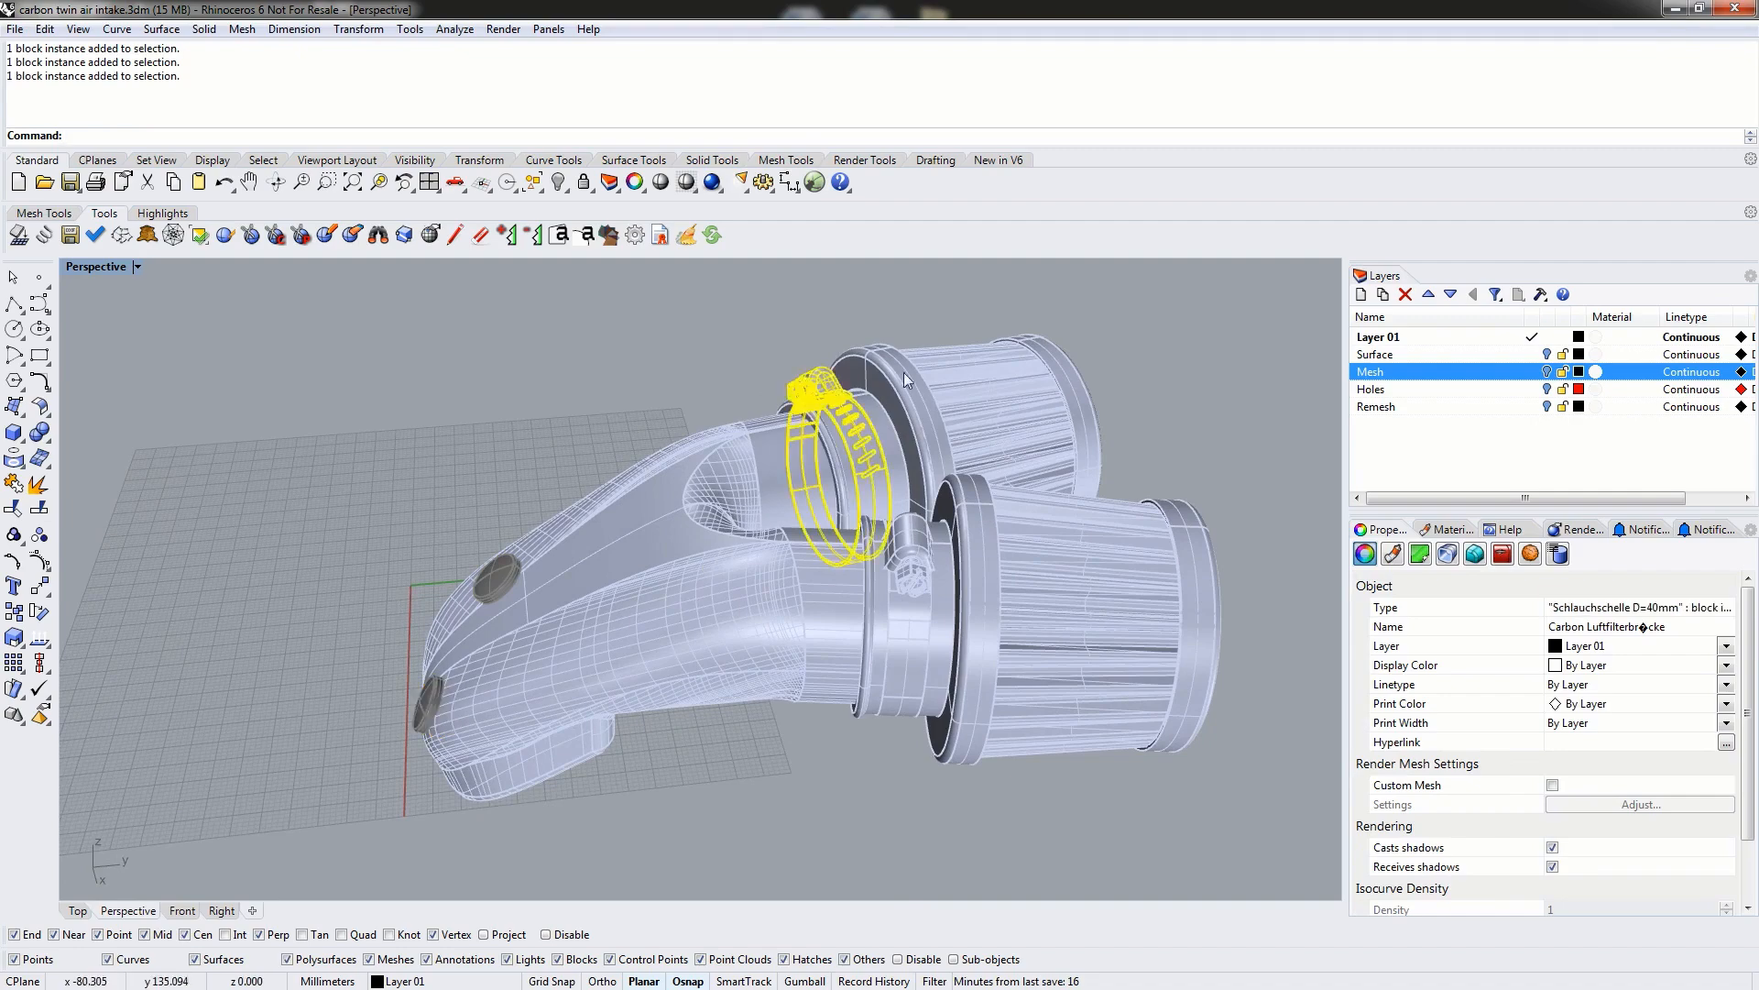
left_click(961, 384)
right_click_drag(1217, 703, 1240, 647)
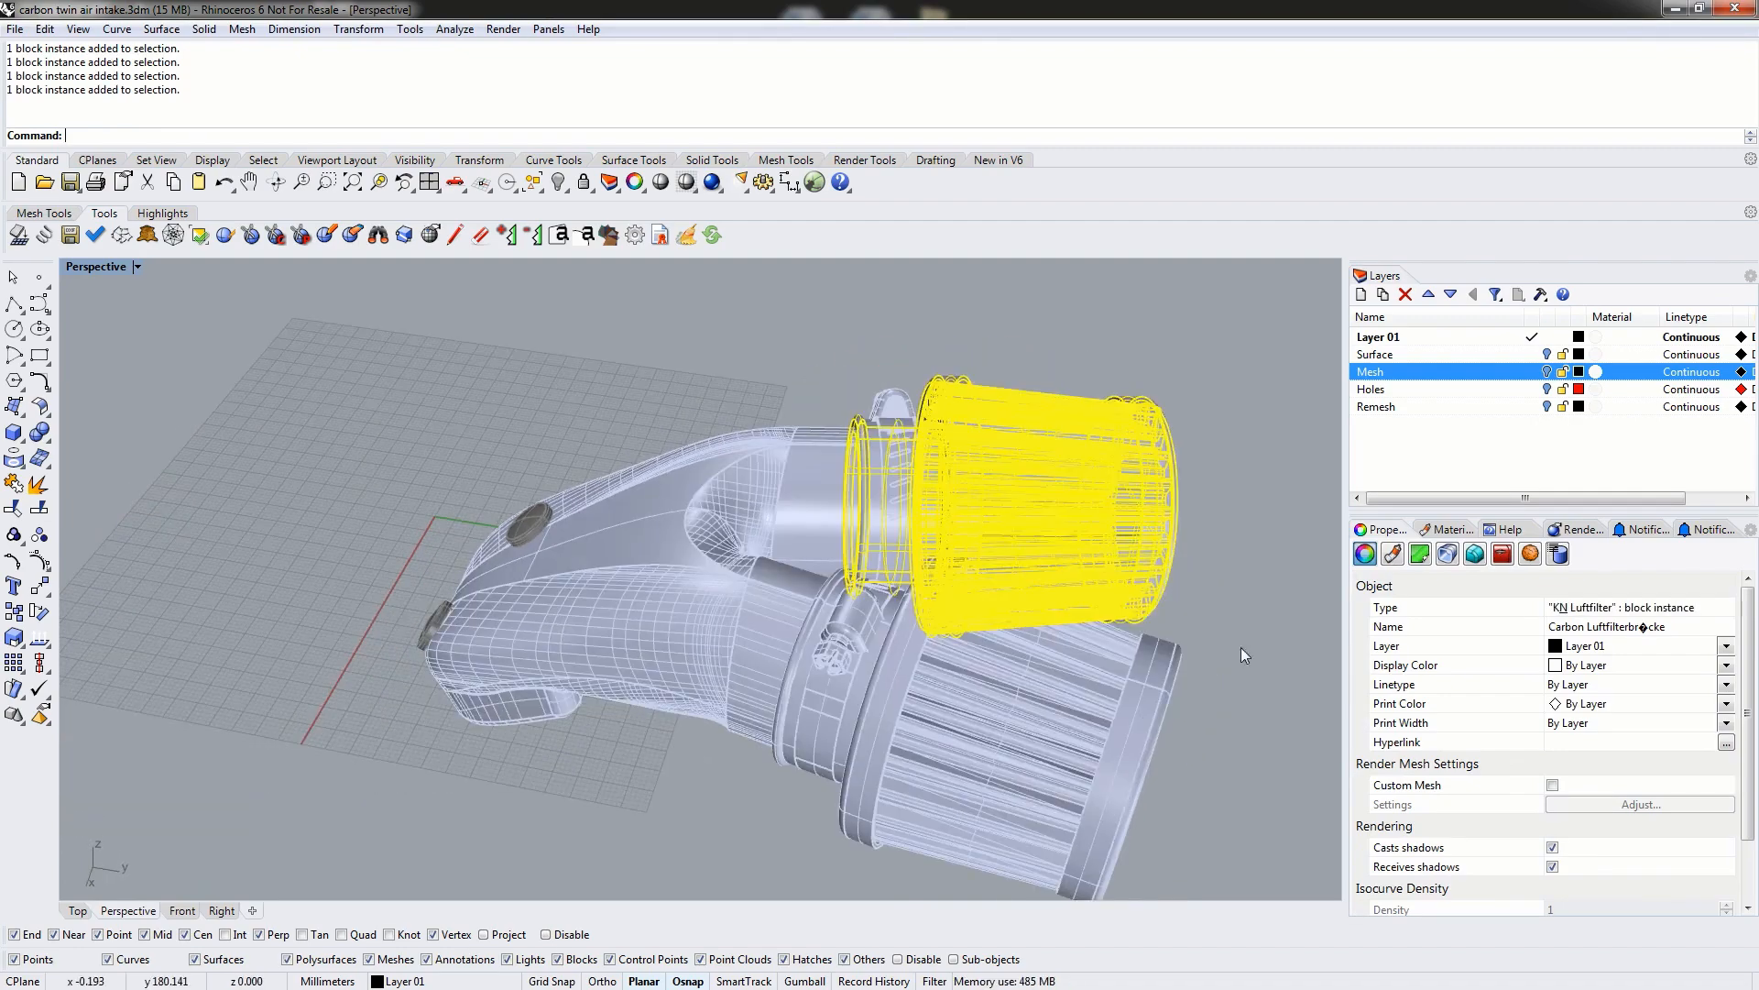
key("Escape")
Examine the twin air intake assembly from several angles and highlight its main body among the attached parts.
right_click_drag(926, 718, 1002, 667)
right_click_drag(741, 471, 840, 482)
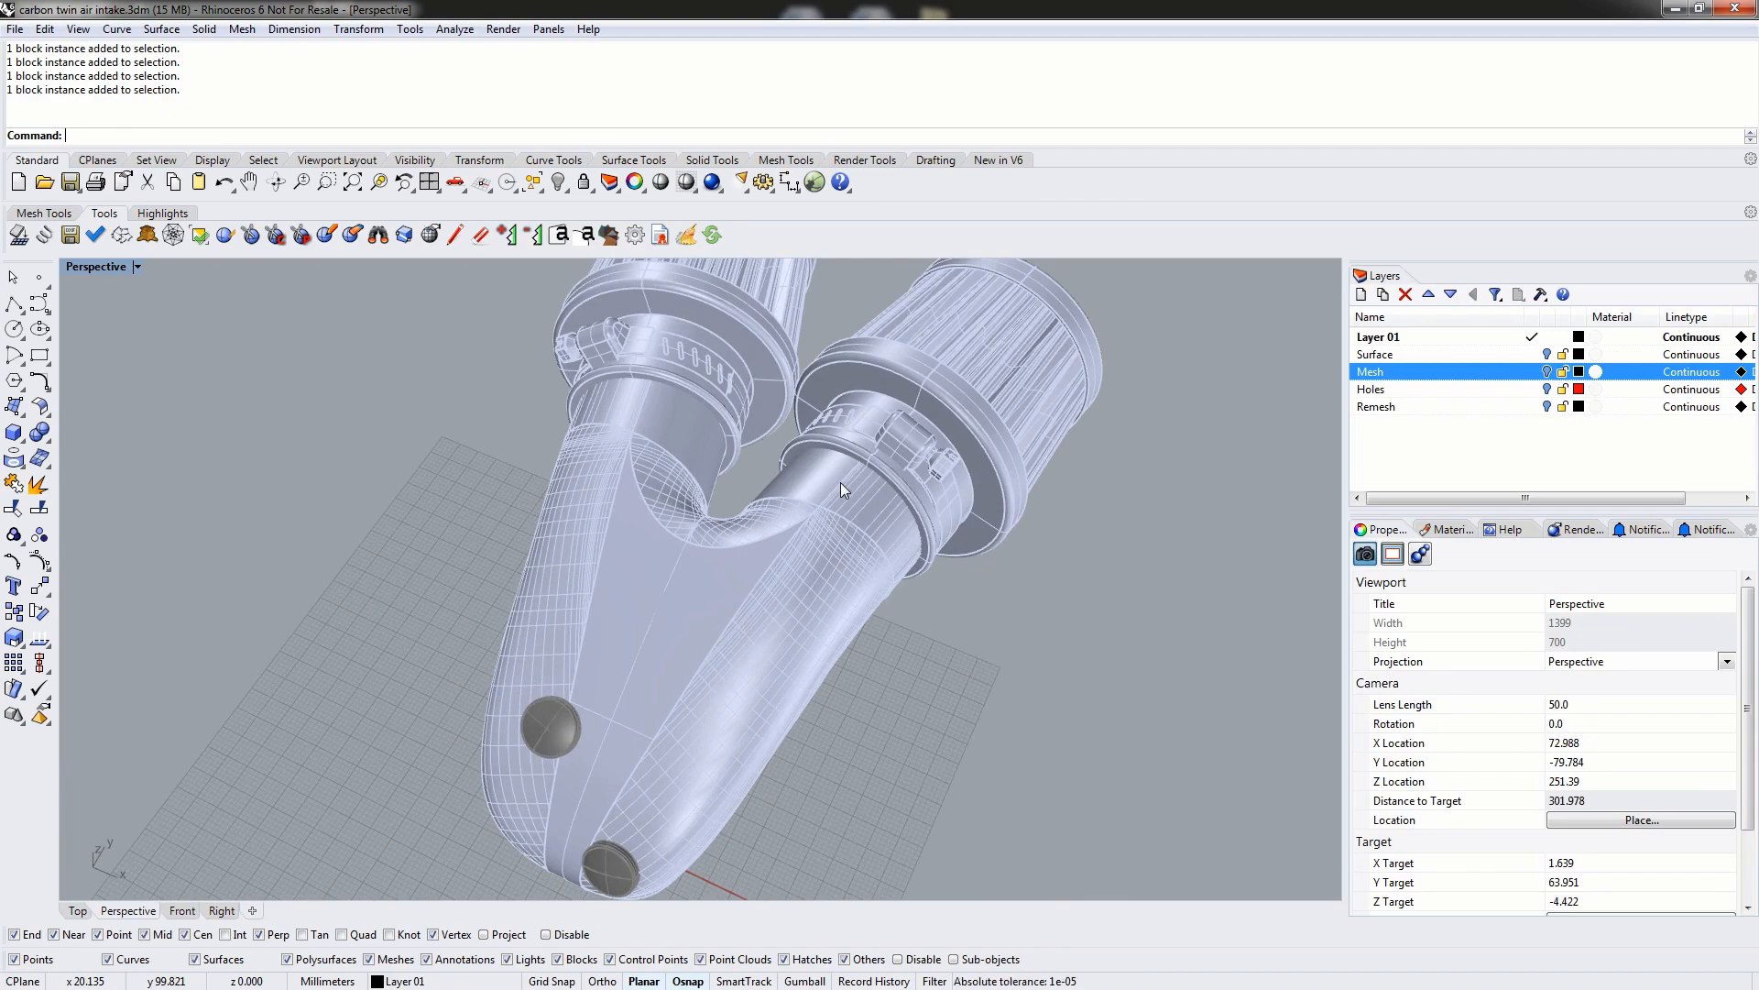
right_click_drag(912, 591, 822, 602)
right_click_drag(1045, 620, 883, 620)
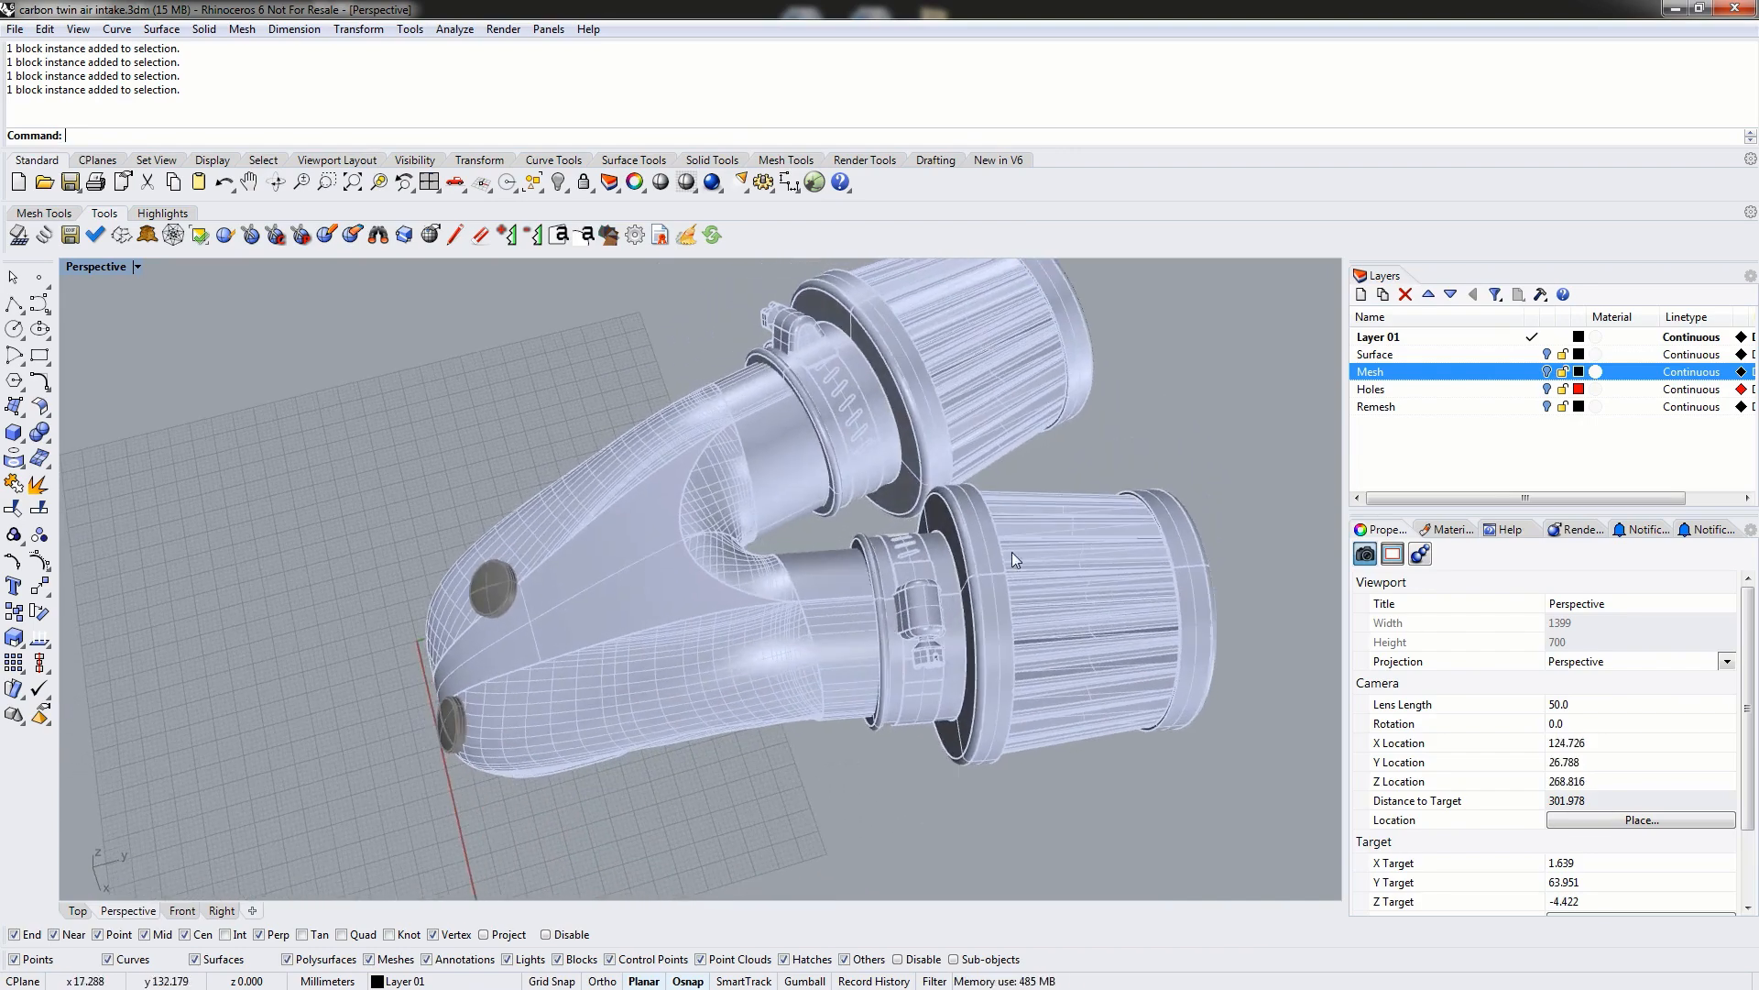
right_click_drag(1042, 619, 954, 599)
right_click_drag(800, 671, 860, 716)
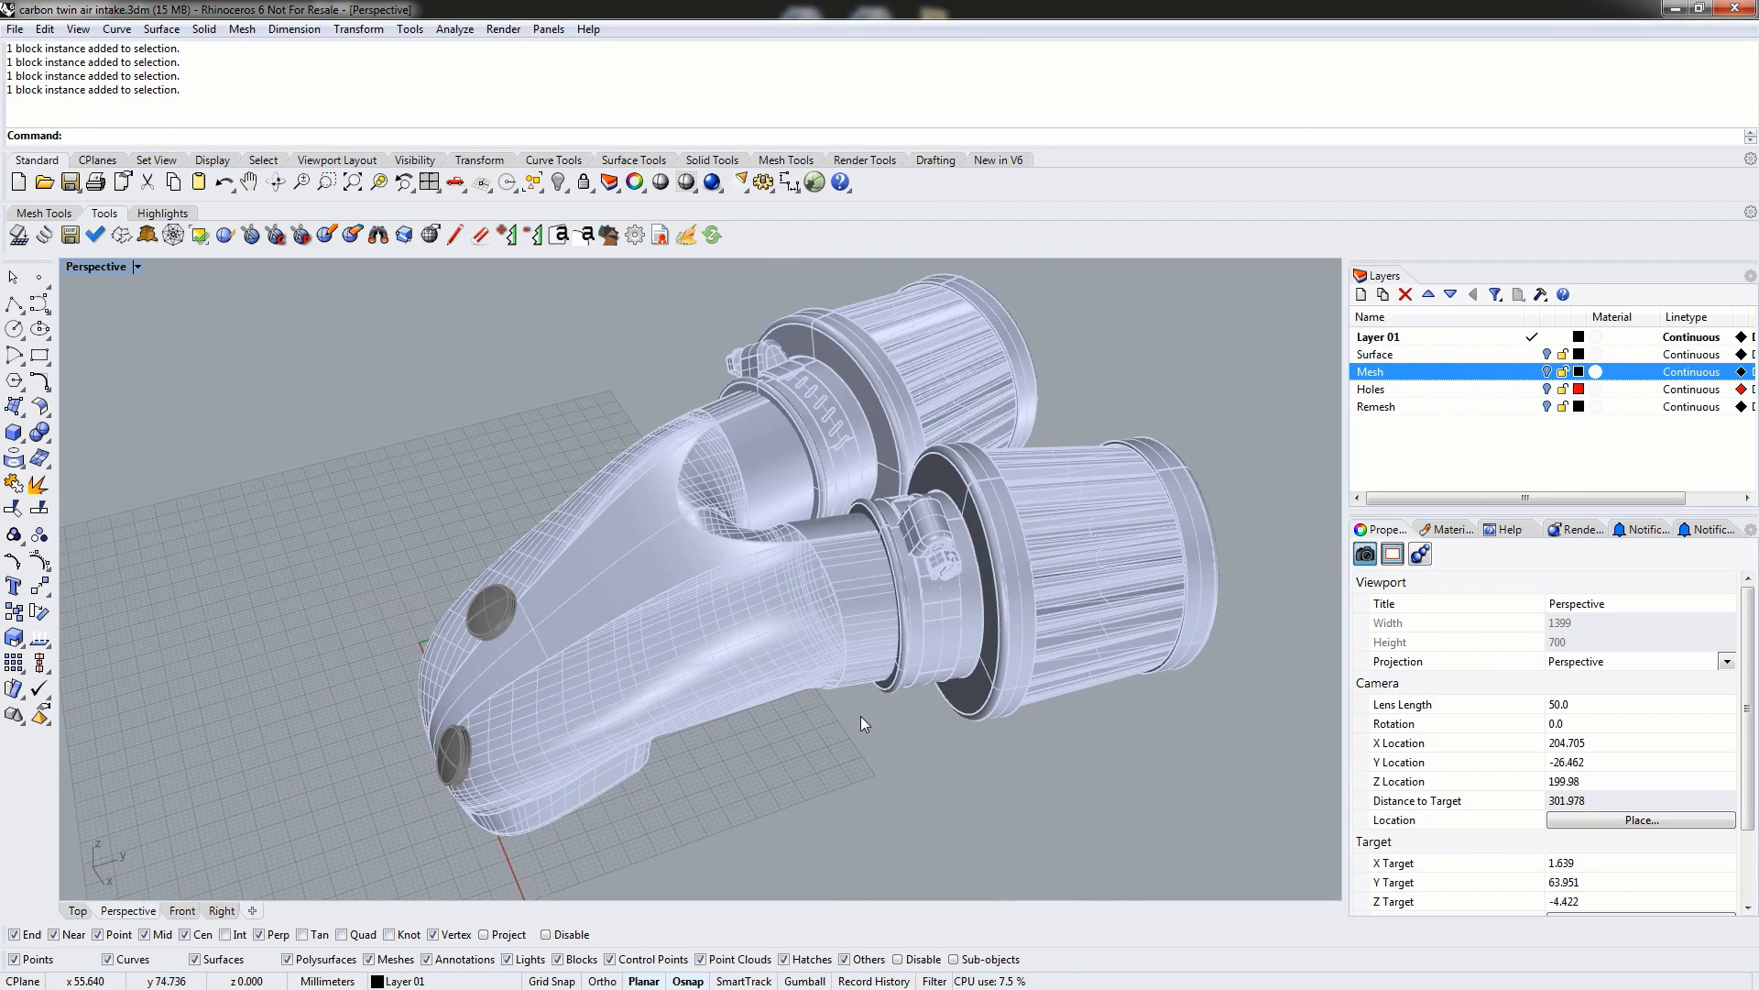
right_click_drag(982, 634, 1030, 592)
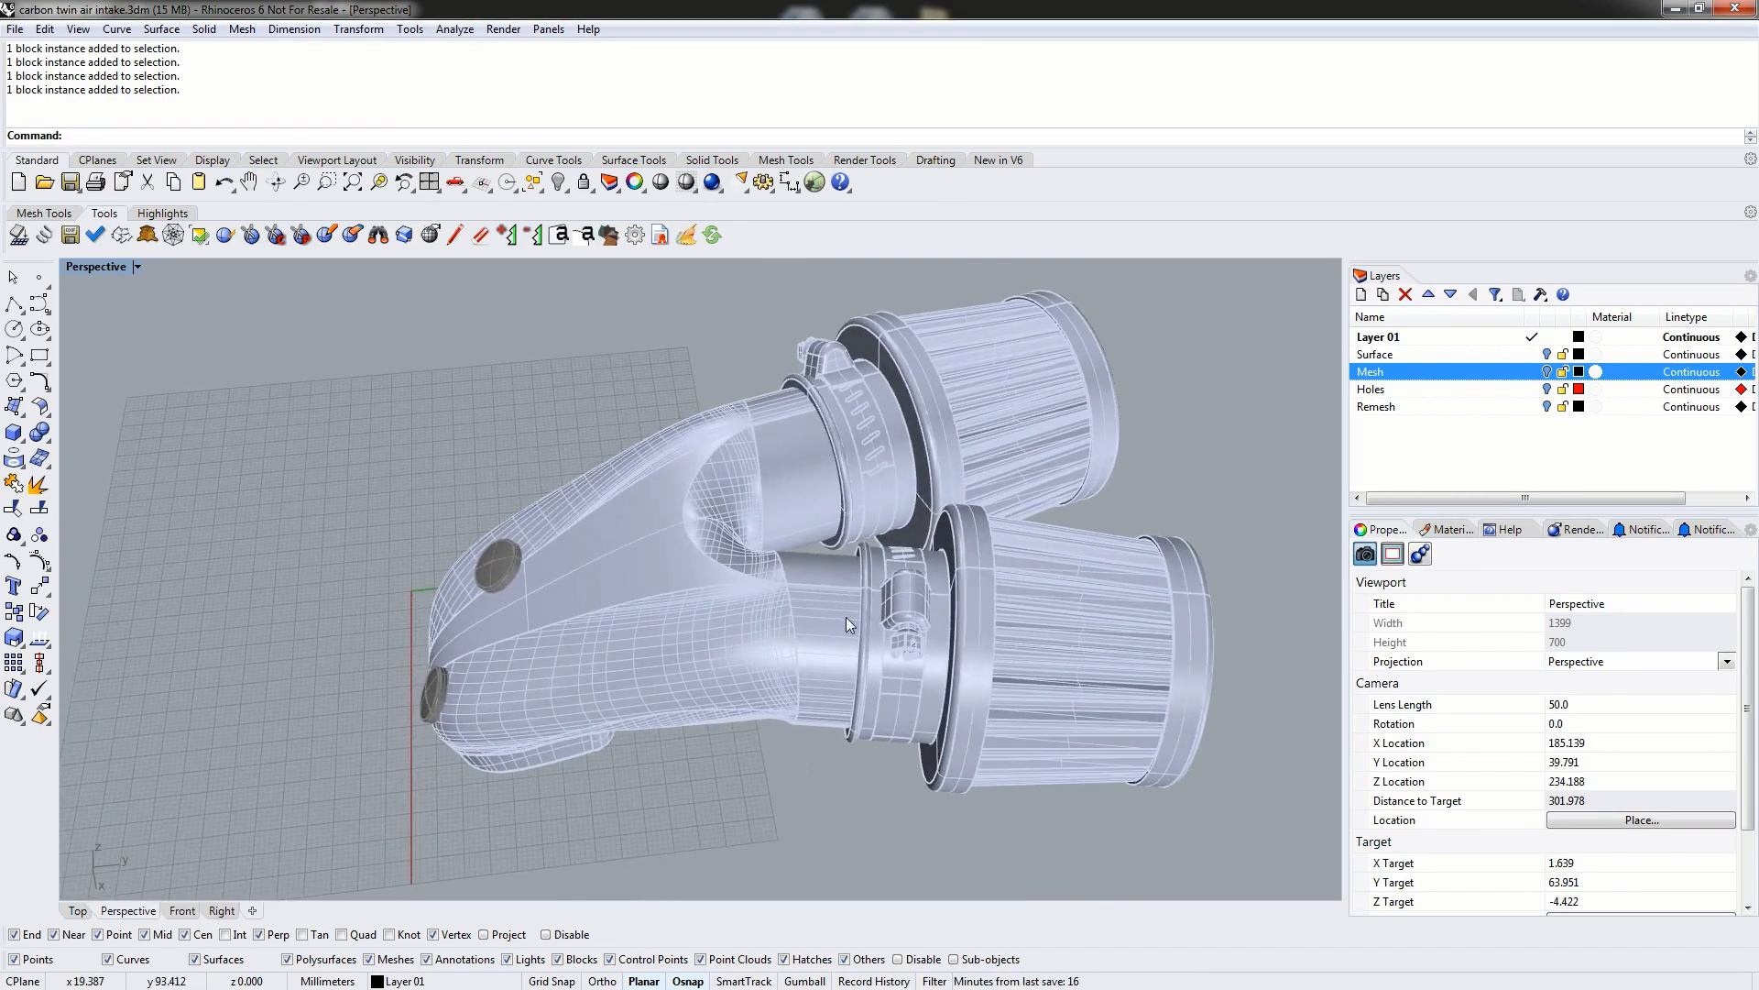
right_click_drag(740, 521, 779, 515)
left_click(619, 574)
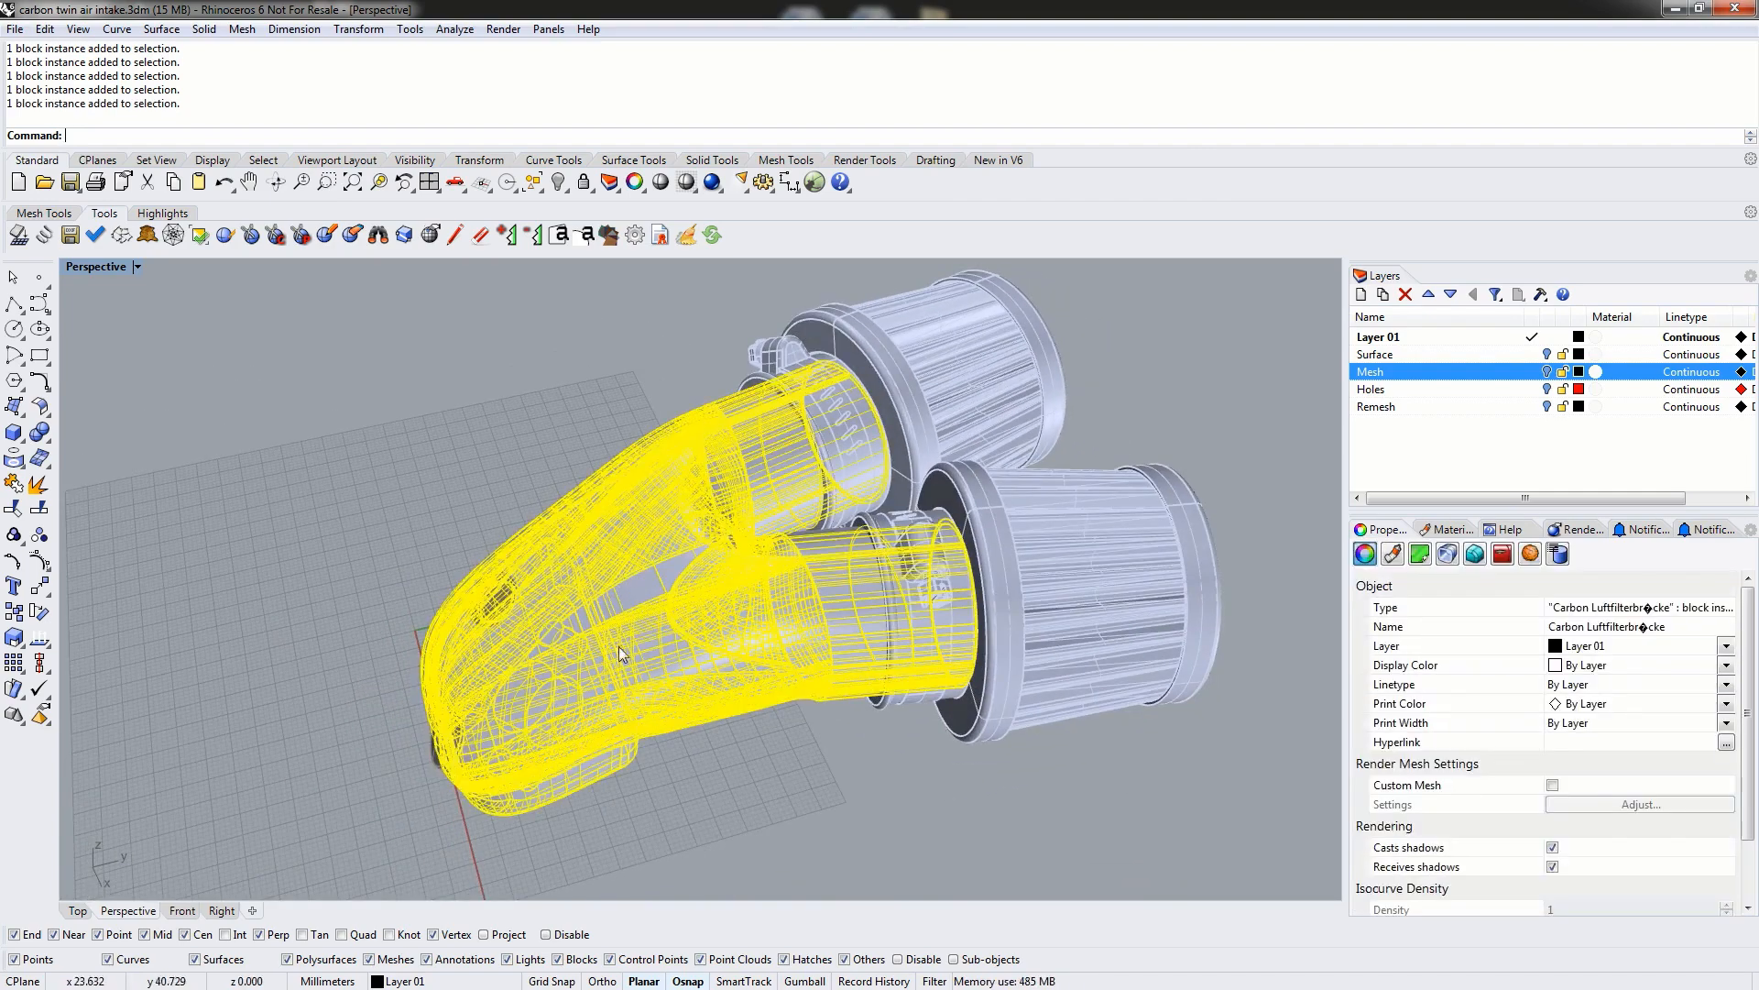
left_click(855, 834)
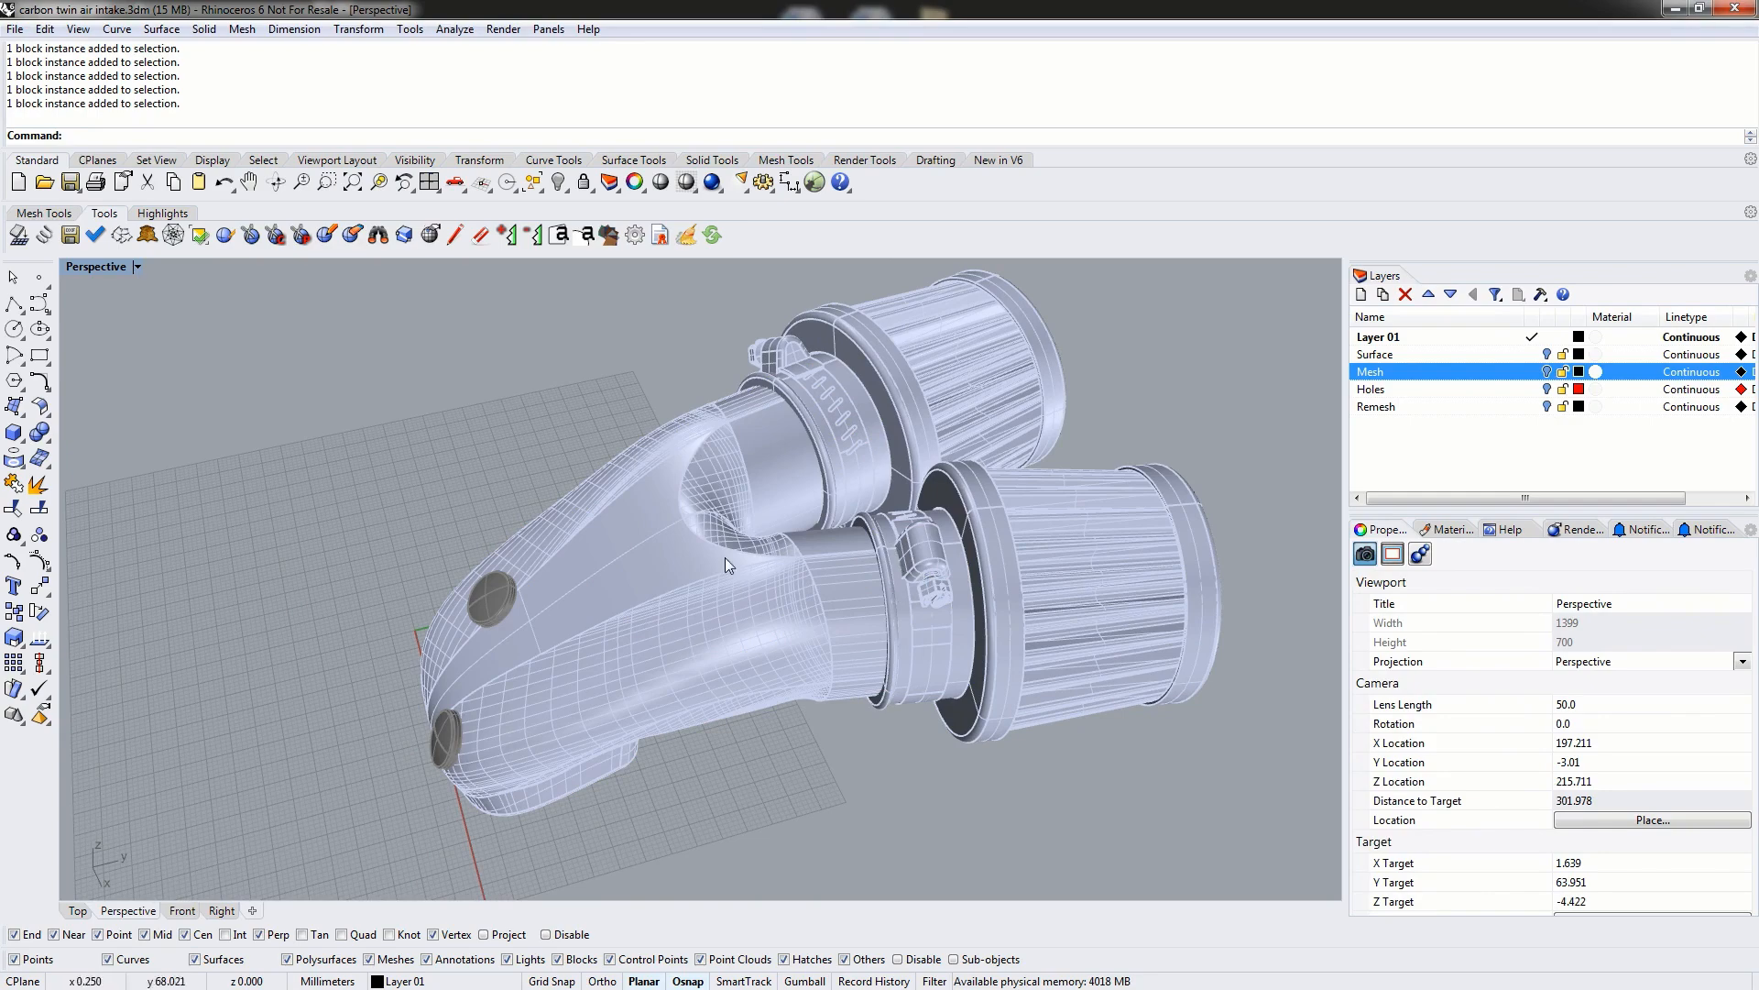
Isolate the main intake body by inverting its selection and hiding the filters, hose clamps and rubber plugs.
left_click(665, 572)
key("ctrl+i")
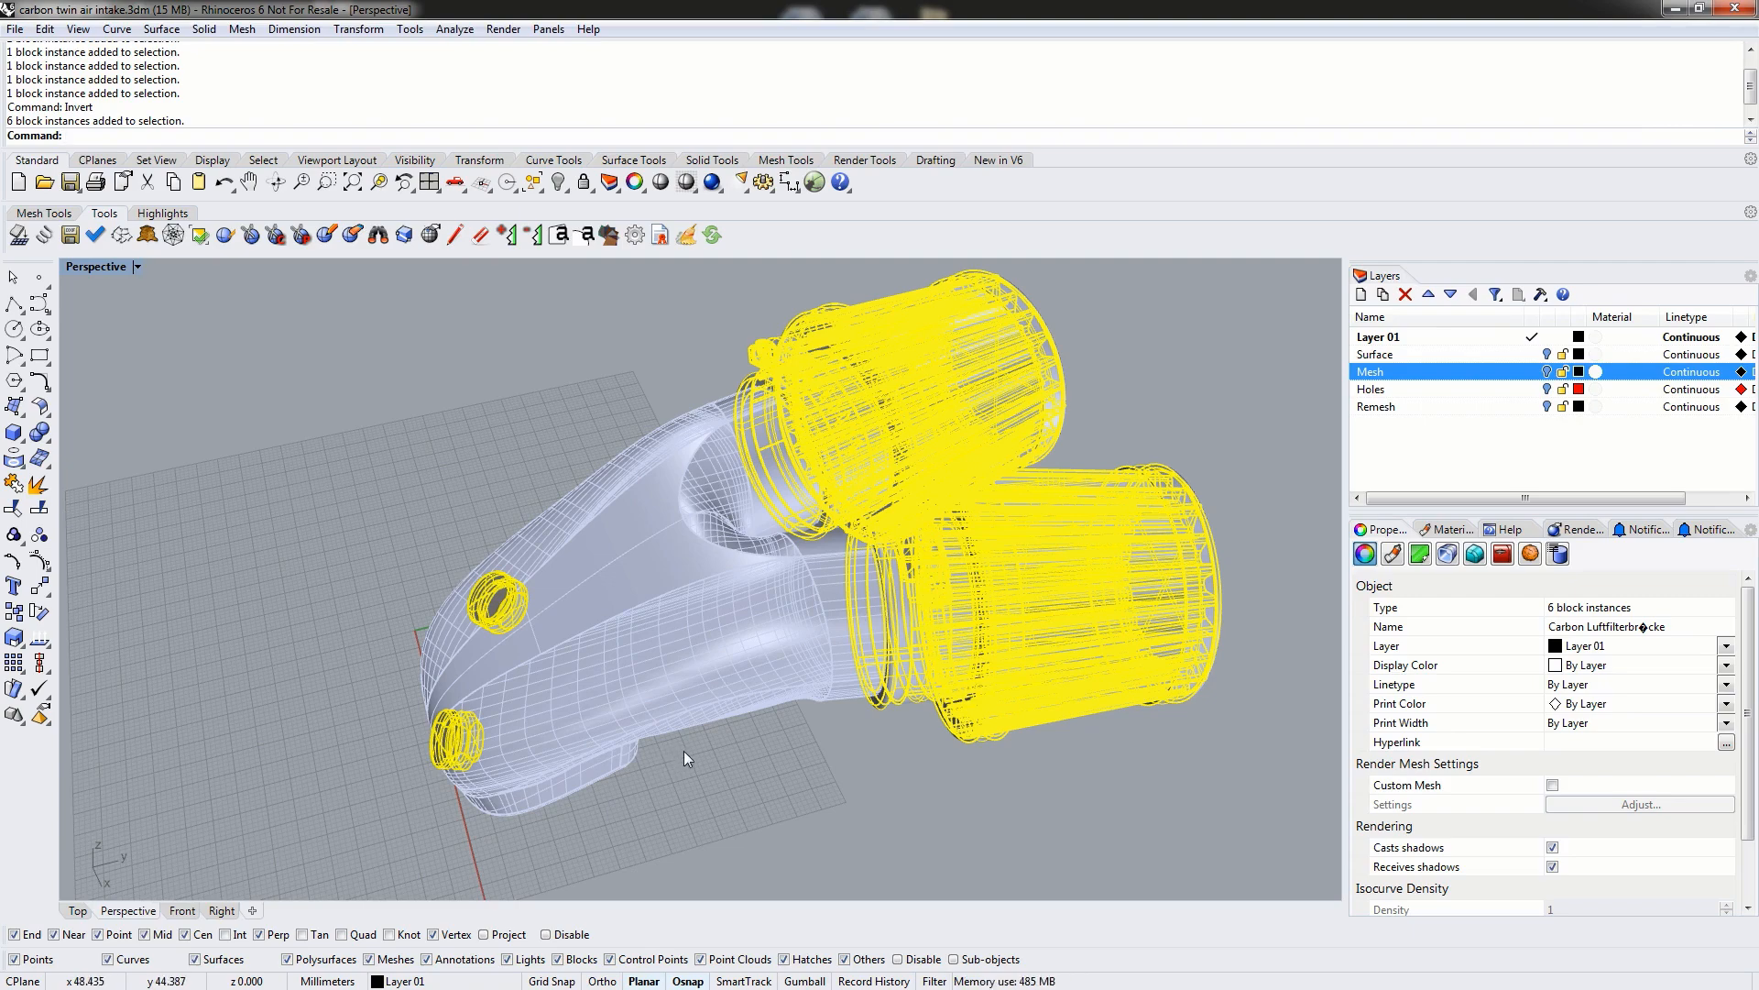
key("ctrl+h")
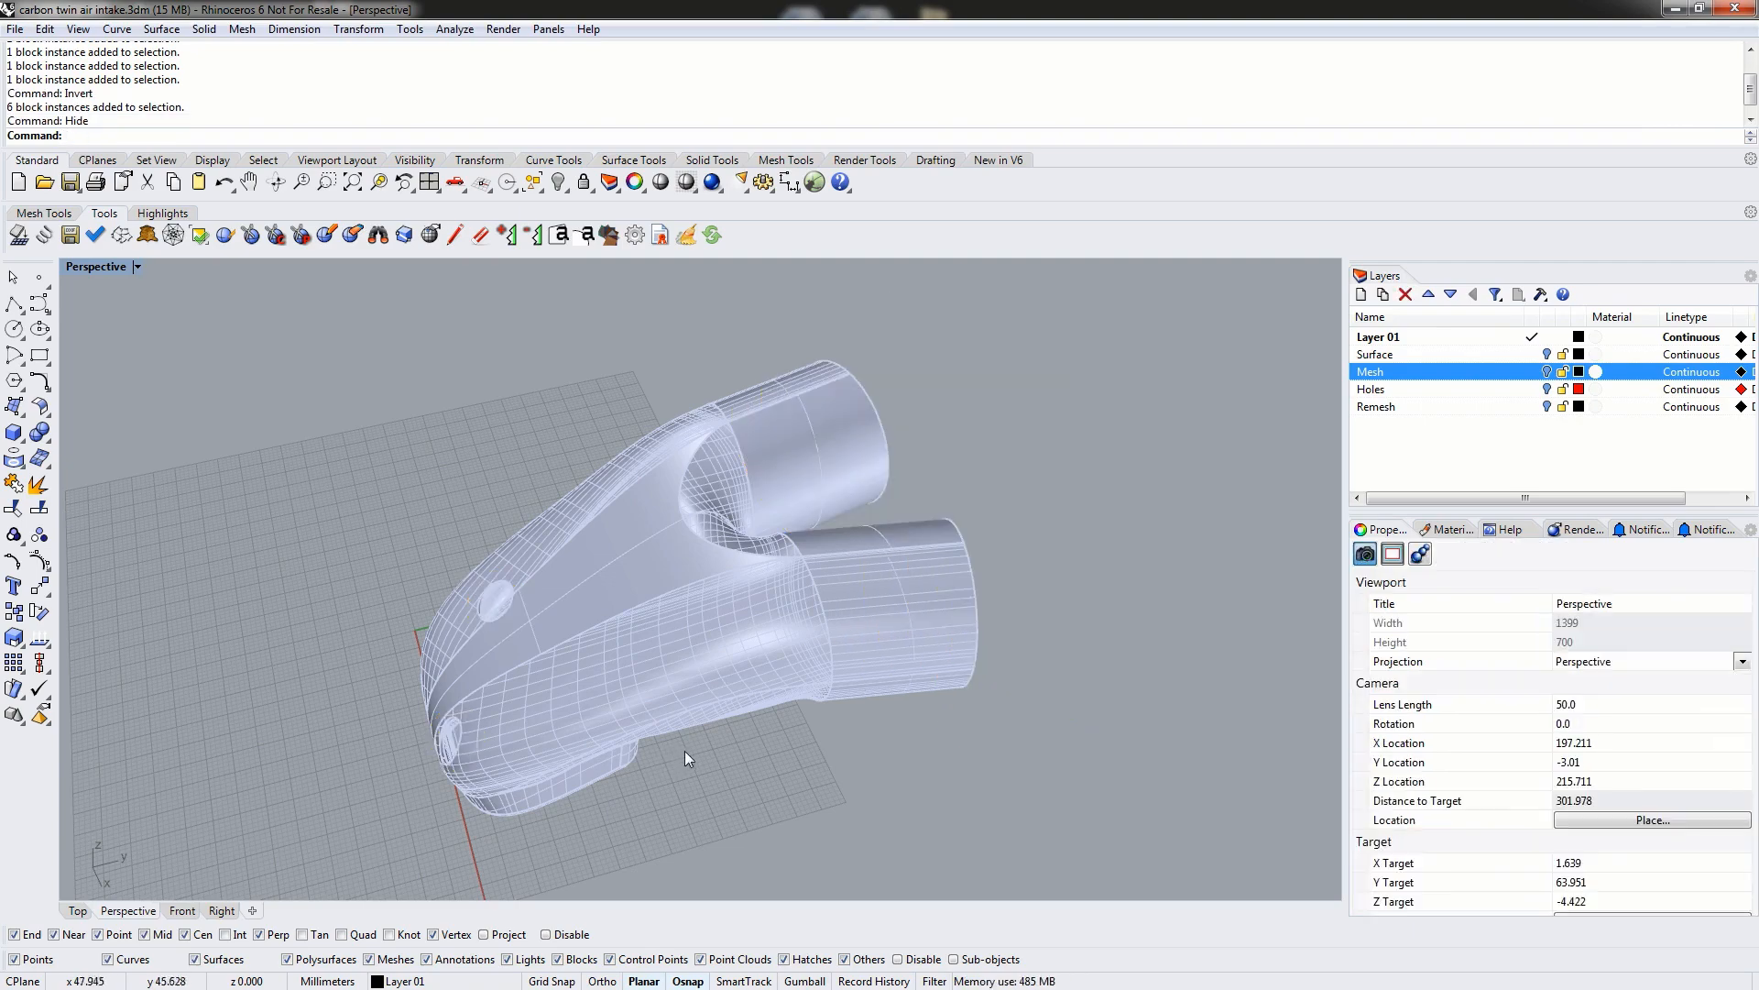
Examine the isolated intake body, including the open pipe ends and the underside mounting flange with its holes.
mouse_move(882, 652)
right_mouse_down()
mouse_move(621, 589)
mouse_move(889, 630)
right_mouse_up()
scroll(765, 612, "up", 10)
scroll(954, 674, "down", 12)
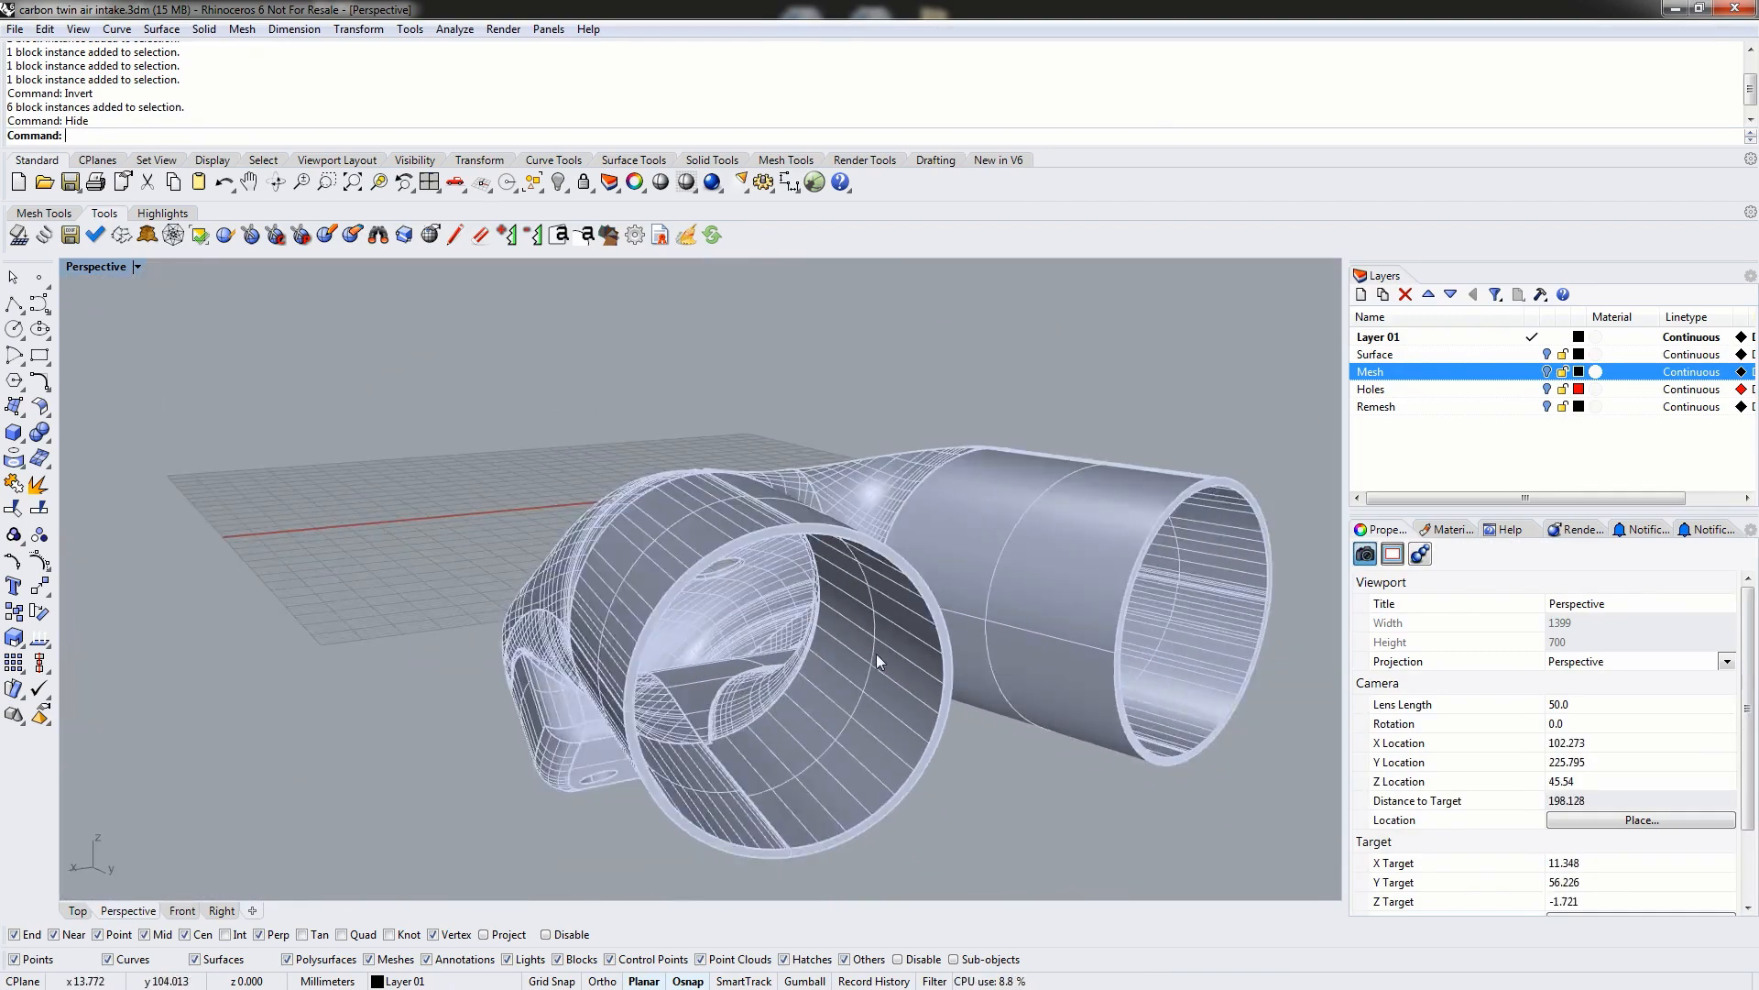
right_click_drag(741, 634, 581, 728)
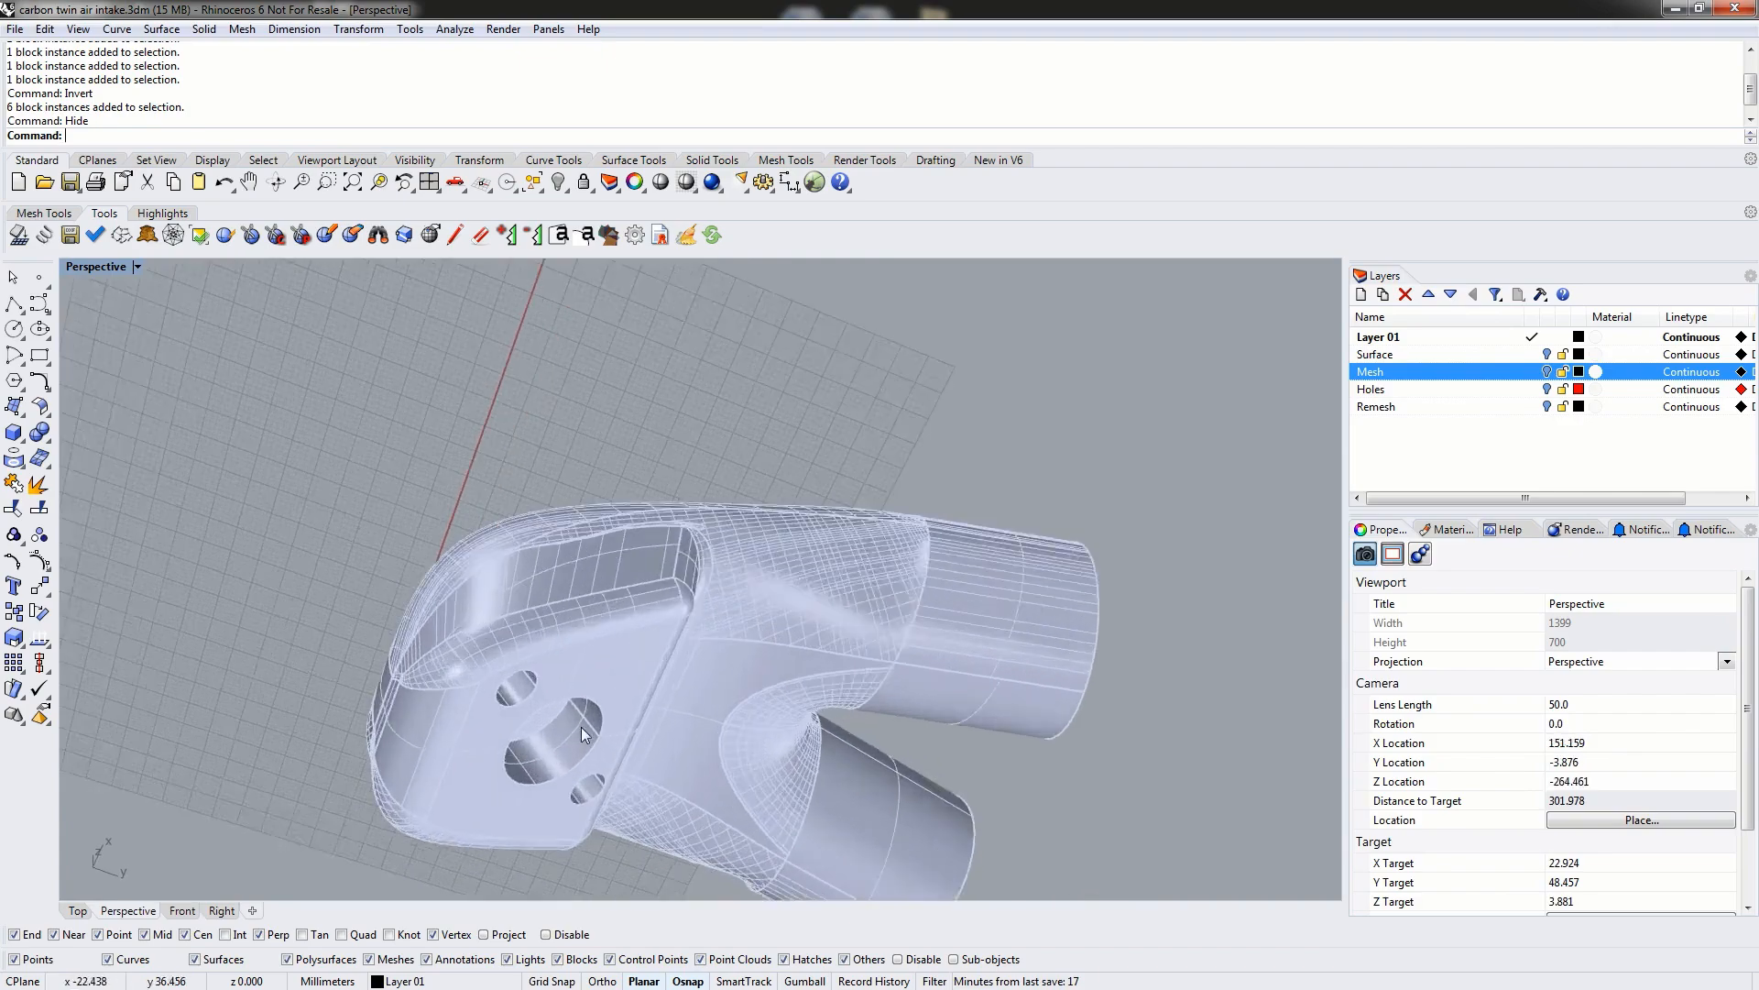
scroll(581, 728, "up", 6)
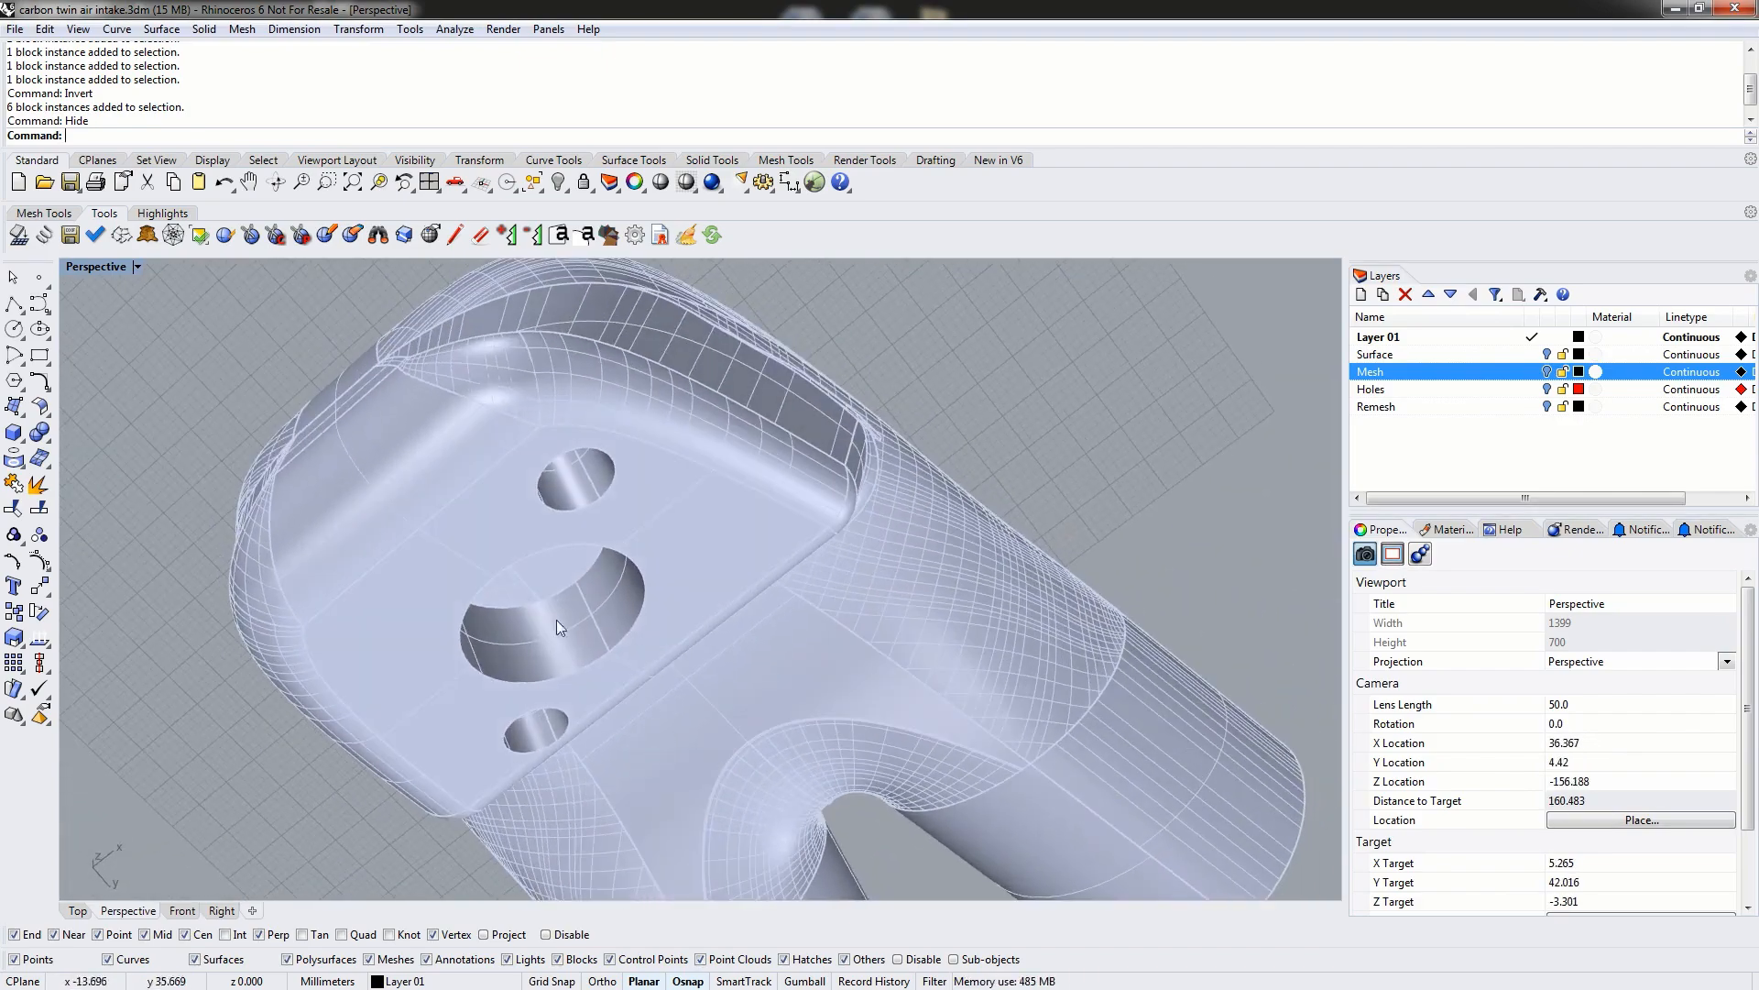
right_click_drag(569, 628, 400, 553)
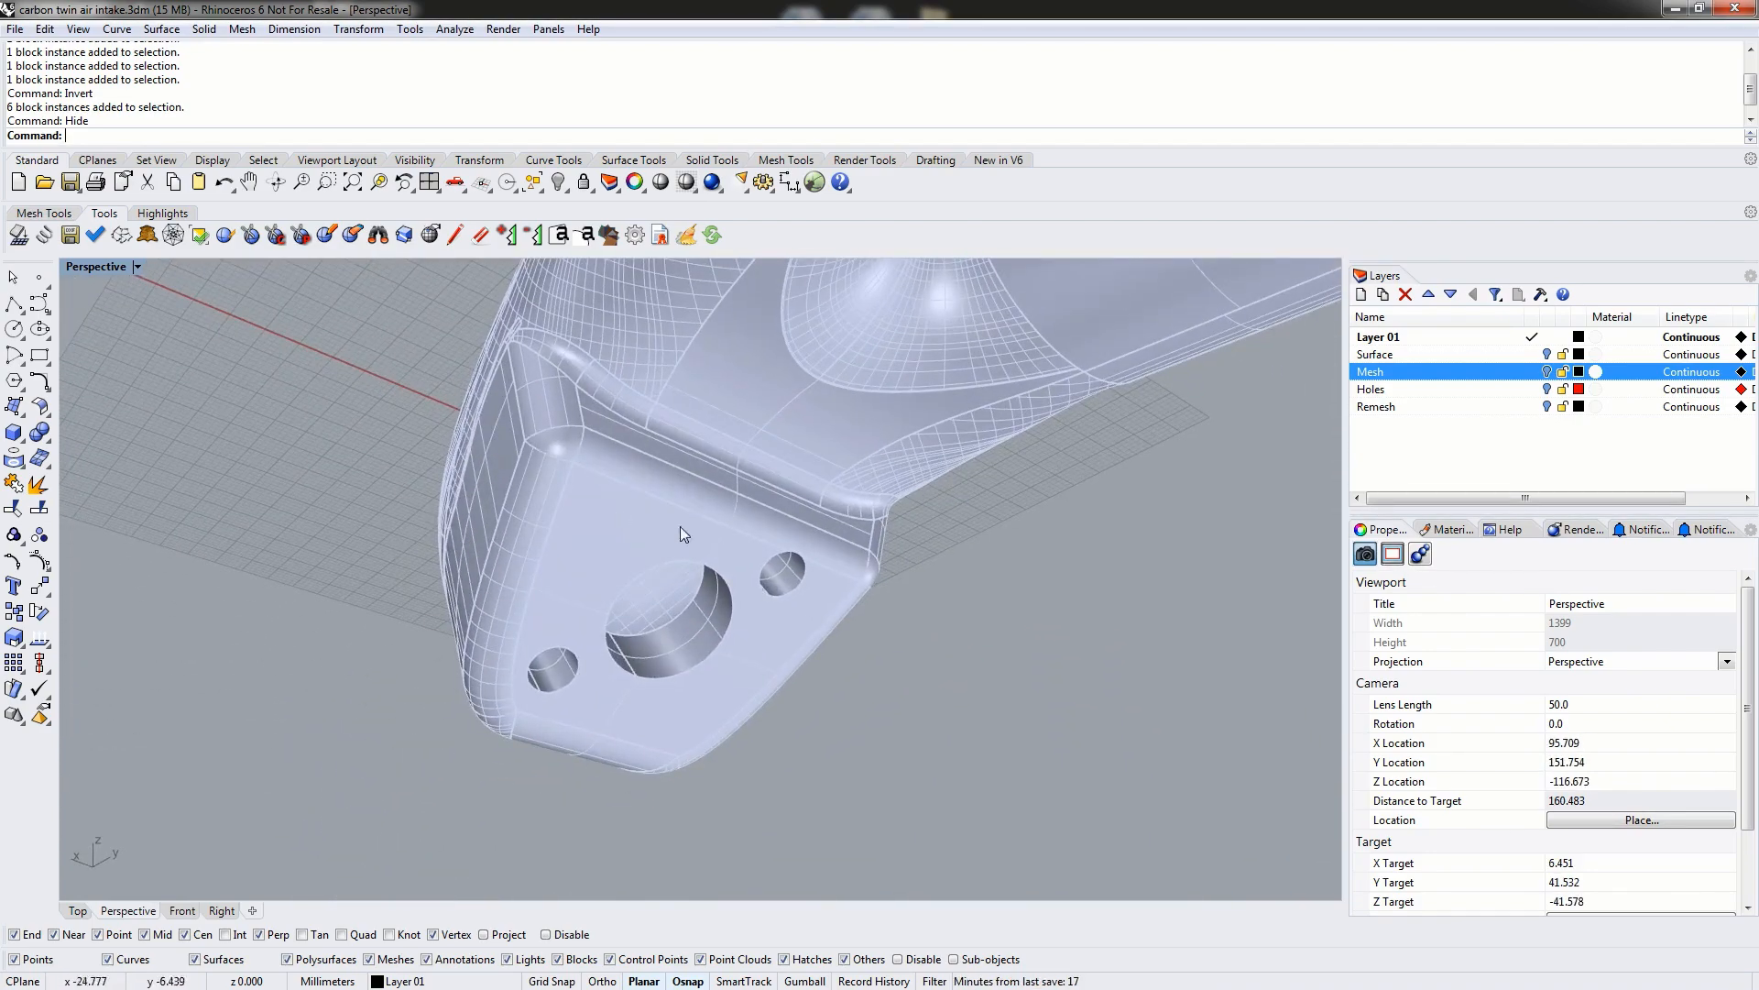
right_click_drag(591, 438, 762, 609)
right_click_drag(976, 377, 823, 452)
scroll(820, 450, "down", 4)
right_click_drag(704, 389, 631, 530)
Make the Surface layer current and turn off Layer 01 so only the surface version of the intake shows.
left_click(724, 513)
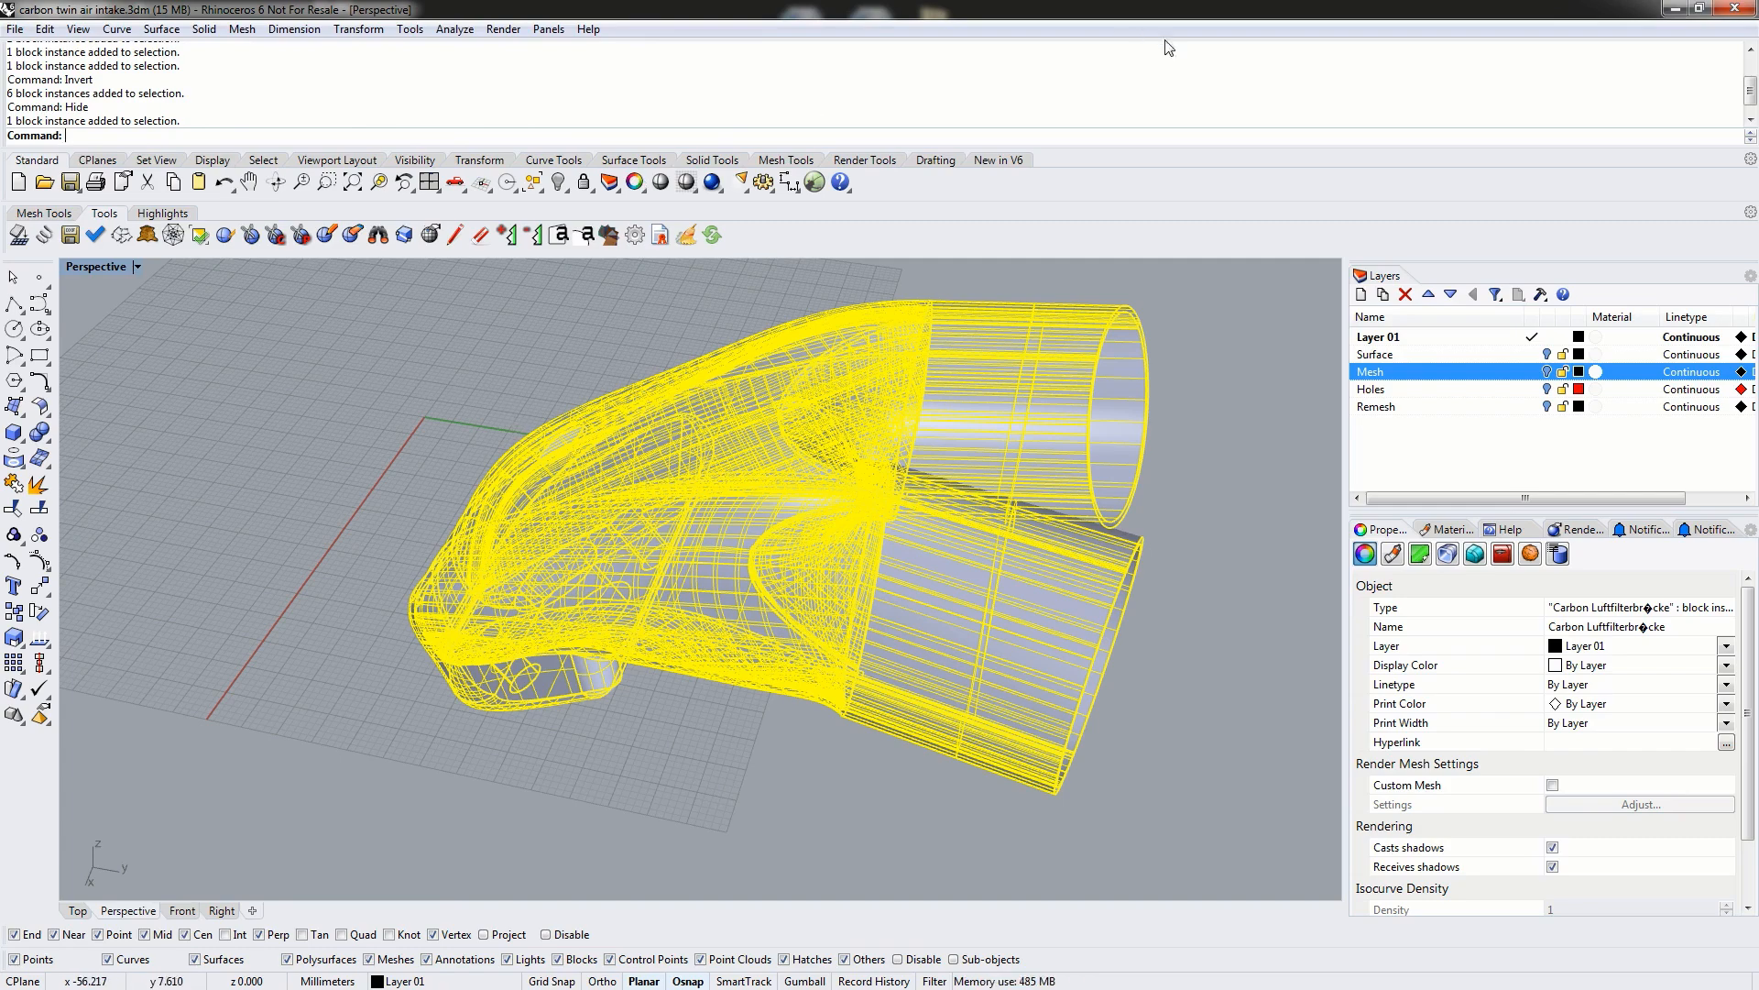
left_click(1532, 354)
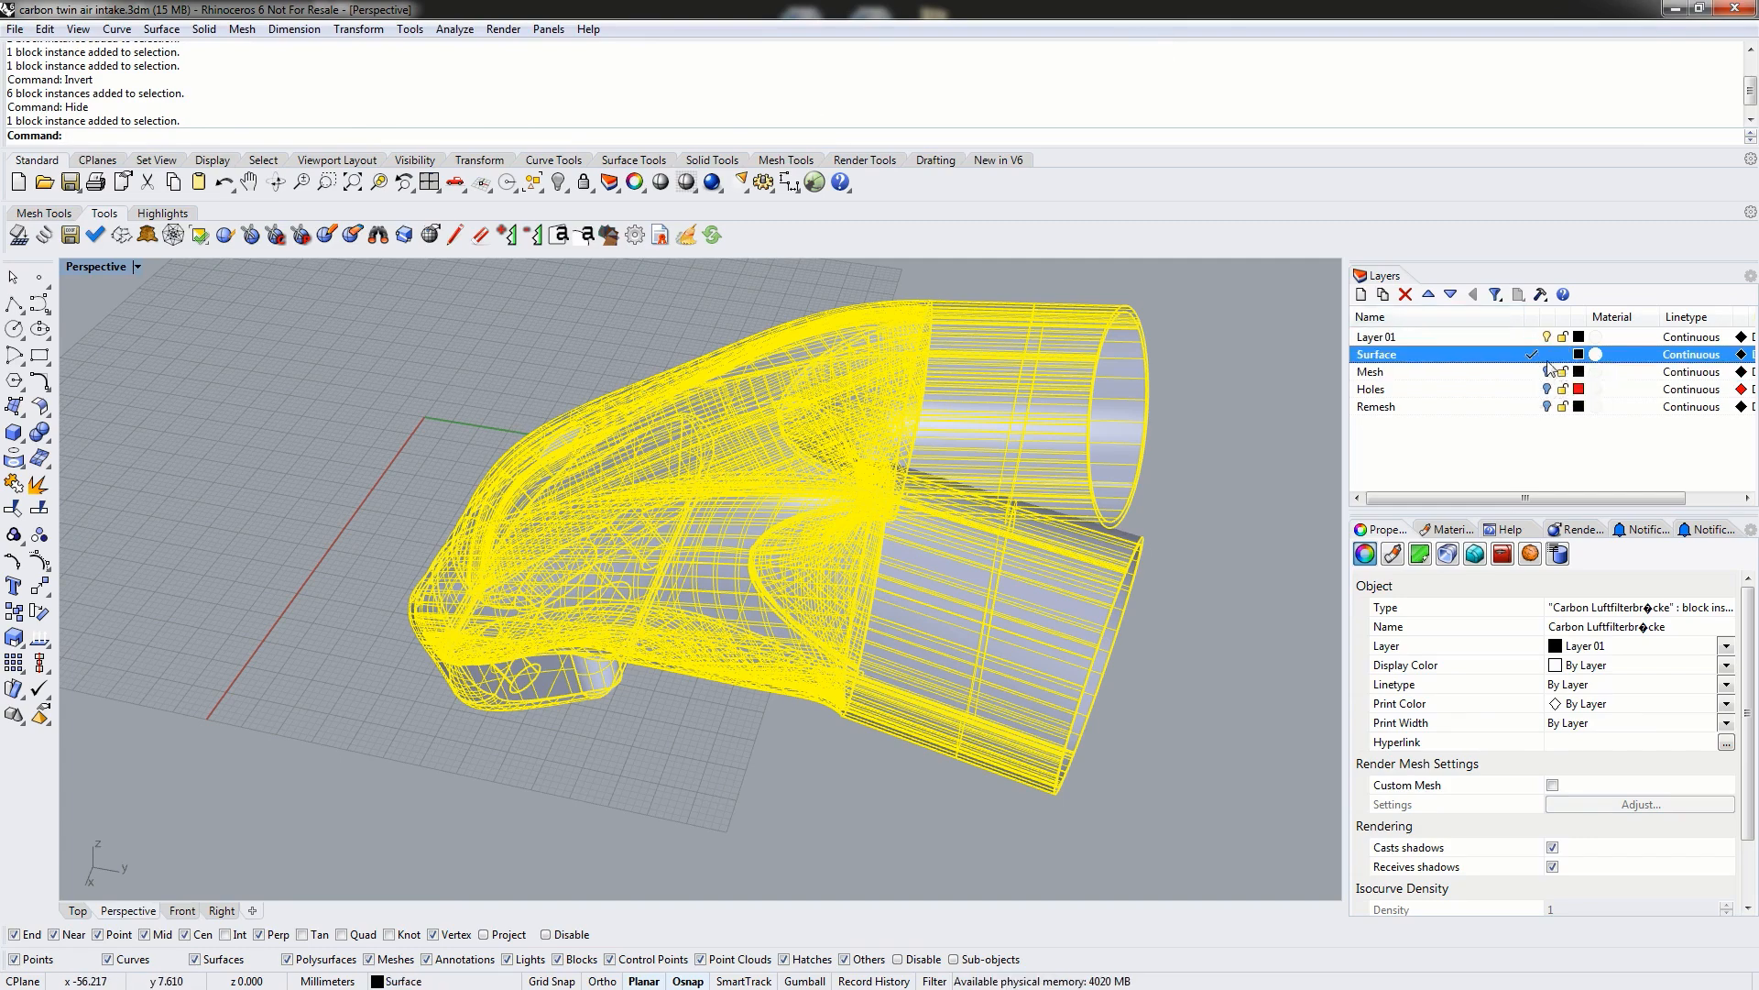
left_click(1206, 491)
Examine the intake's open polysurface, including its pipe ends, plug holes and the junction between the two pipes.
right_click_drag(1205, 490, 880, 485)
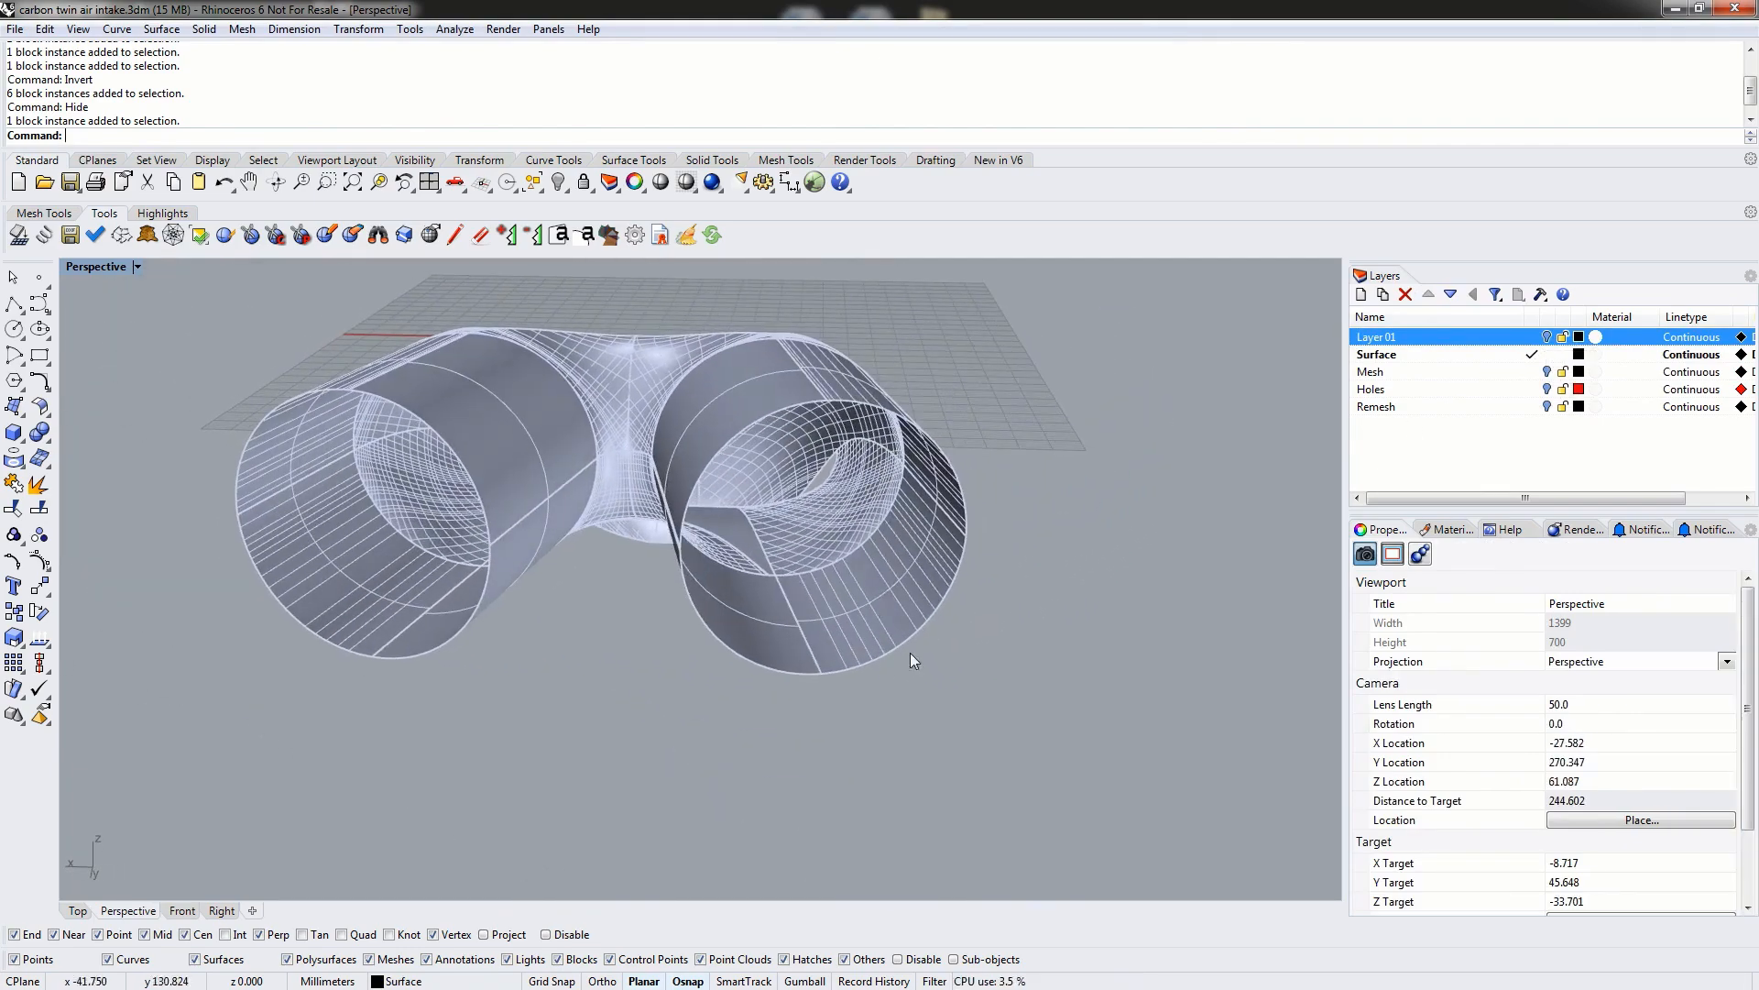
right_click_drag(1015, 441, 719, 614)
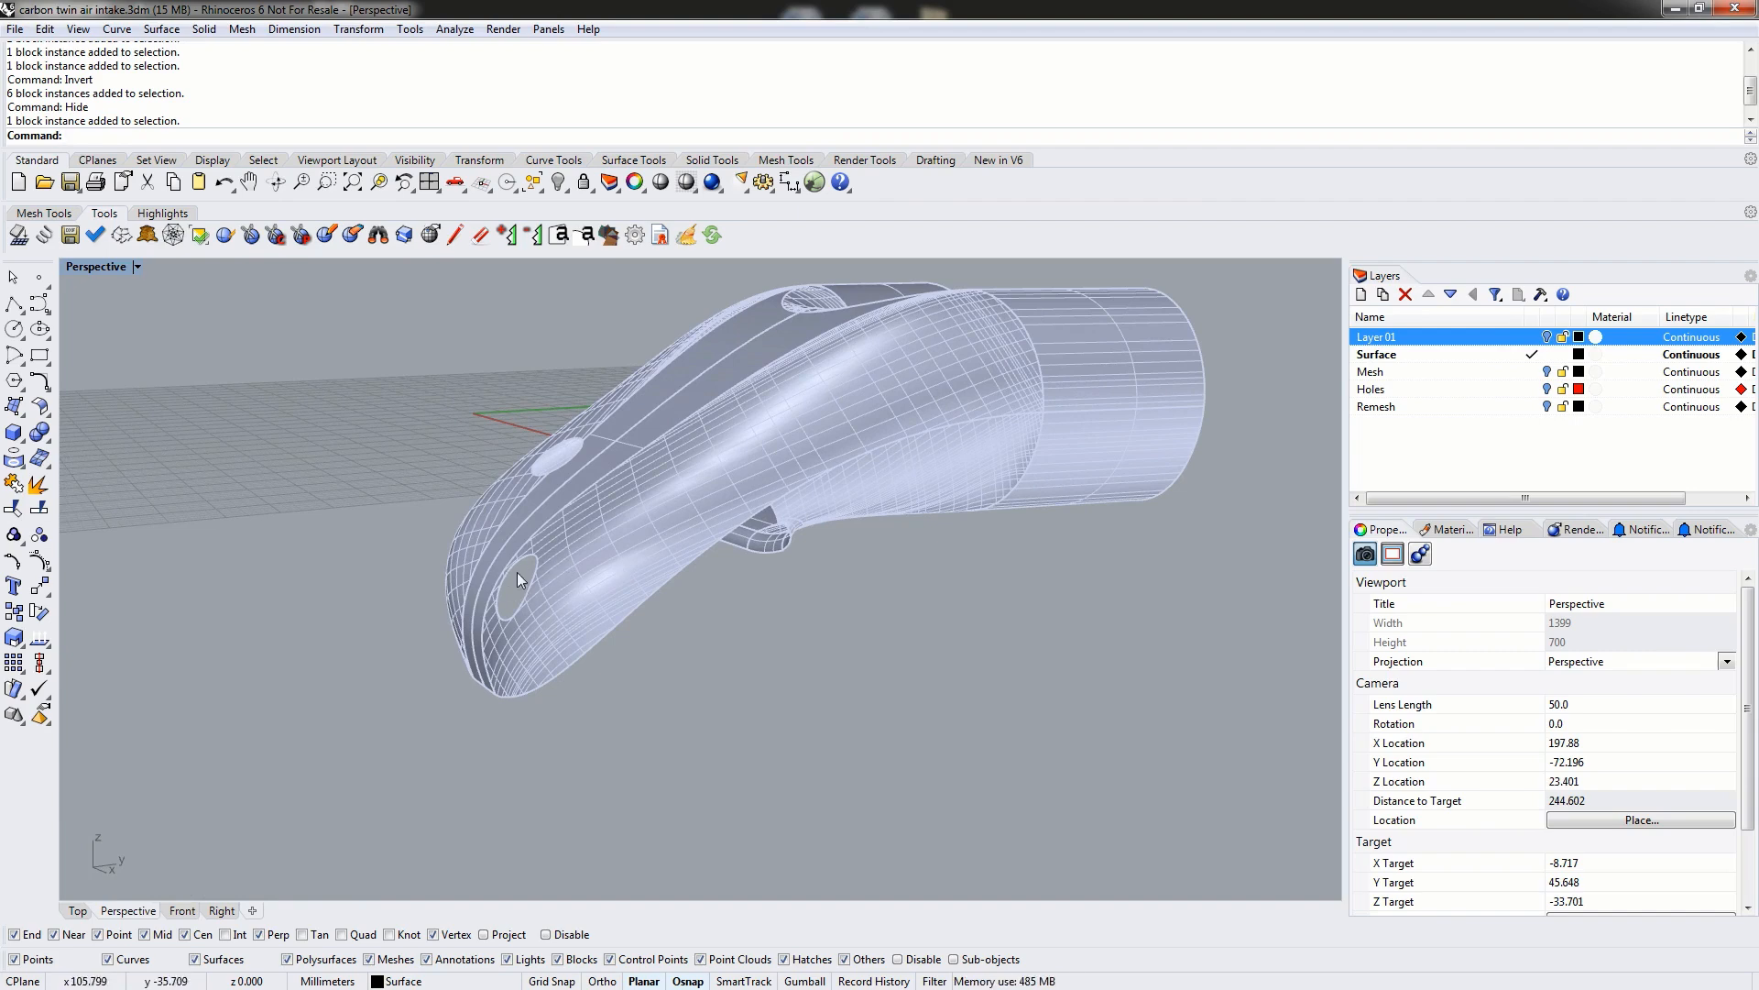
right_click_drag(666, 647, 657, 504)
right_click_drag(605, 563, 883, 499)
left_click(887, 494)
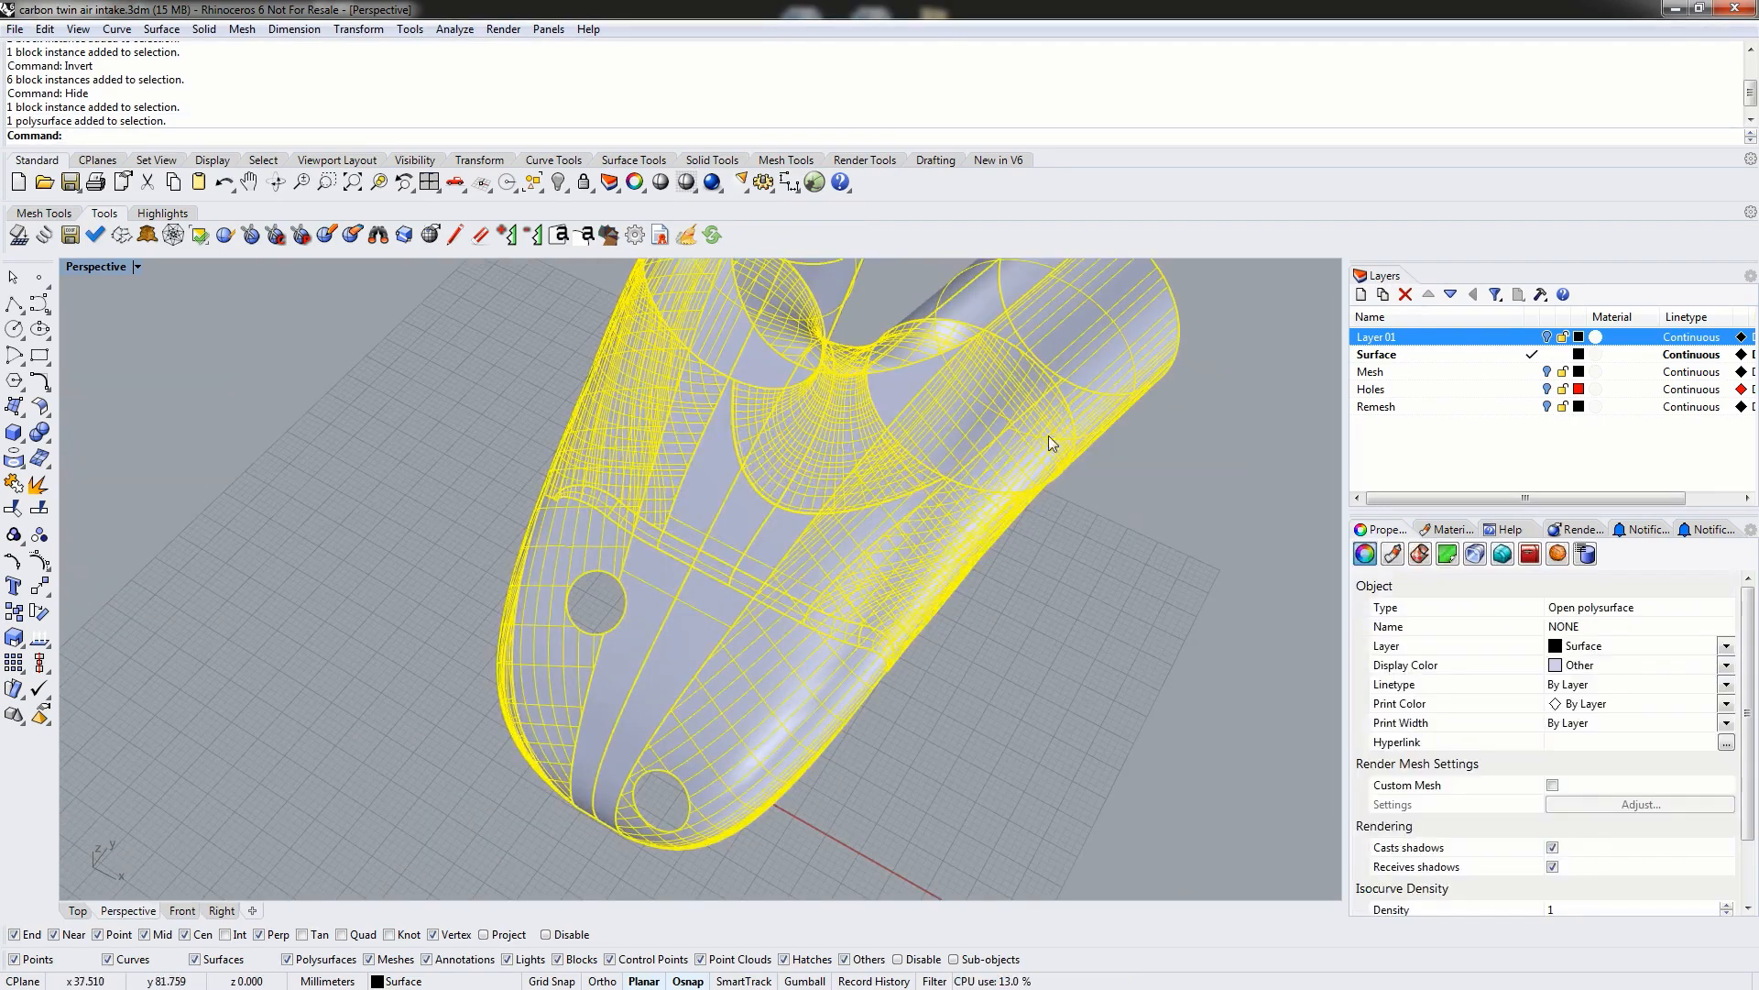
right_click_drag(1163, 381, 1032, 458, "shift")
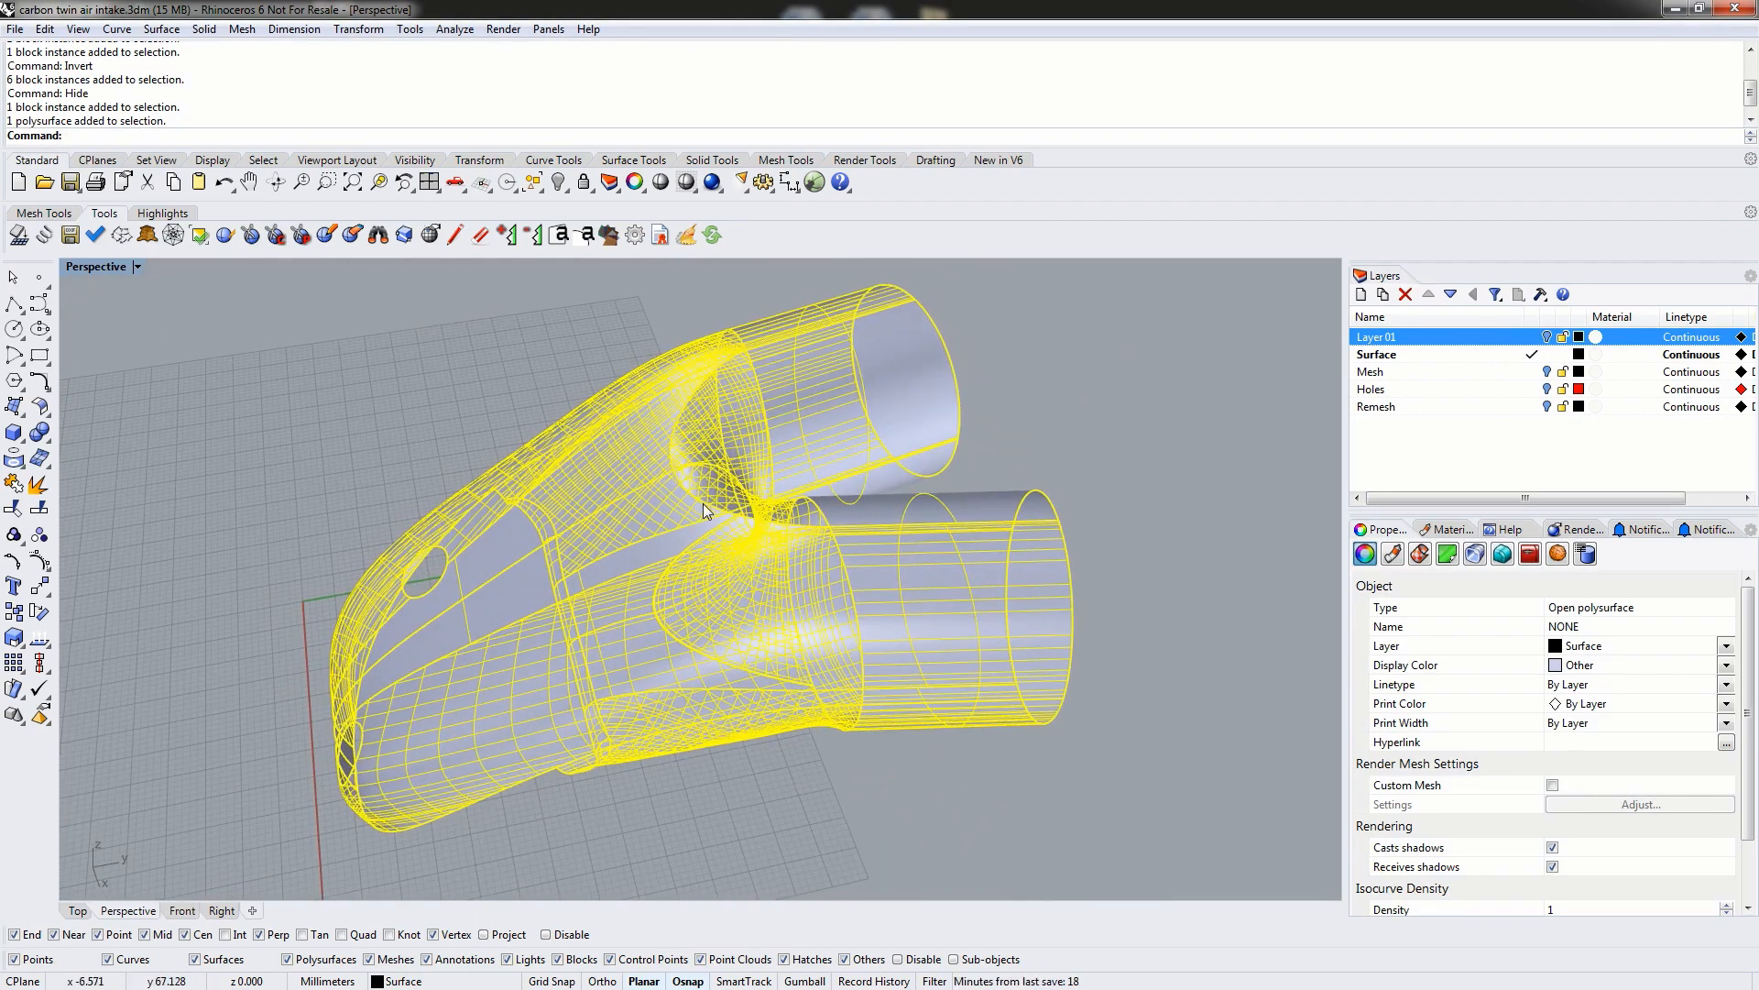
right_click_drag(634, 539, 728, 579)
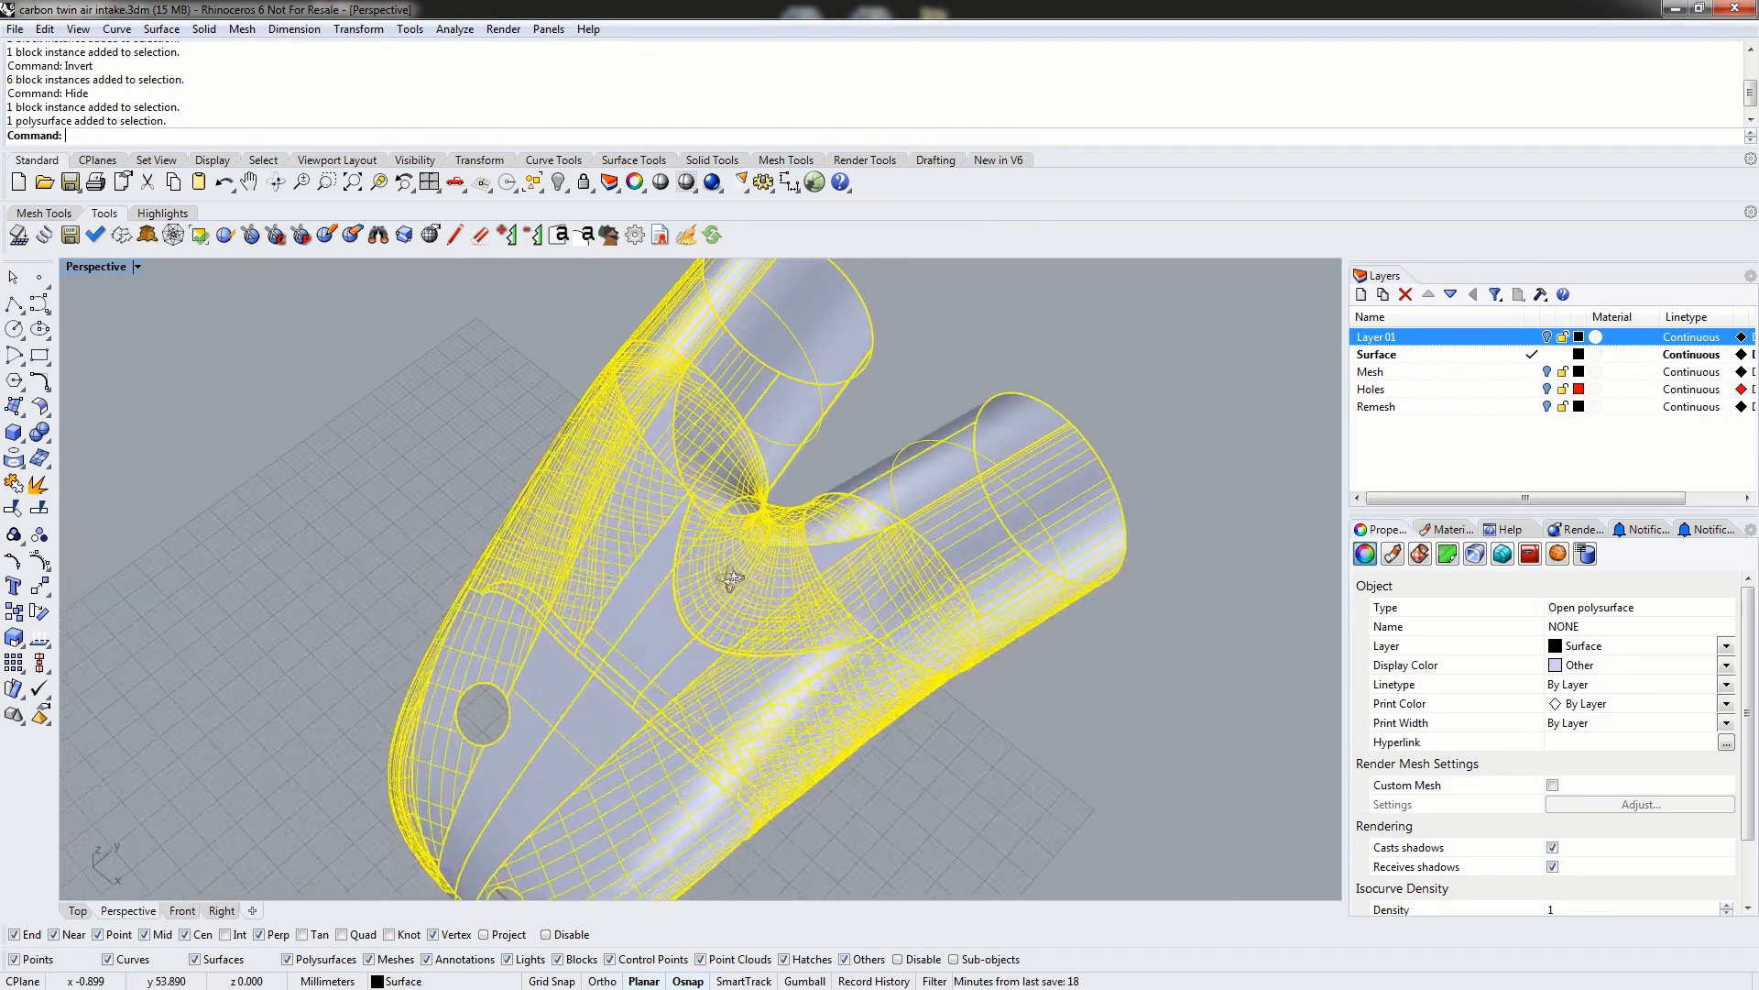
left_click(1019, 355)
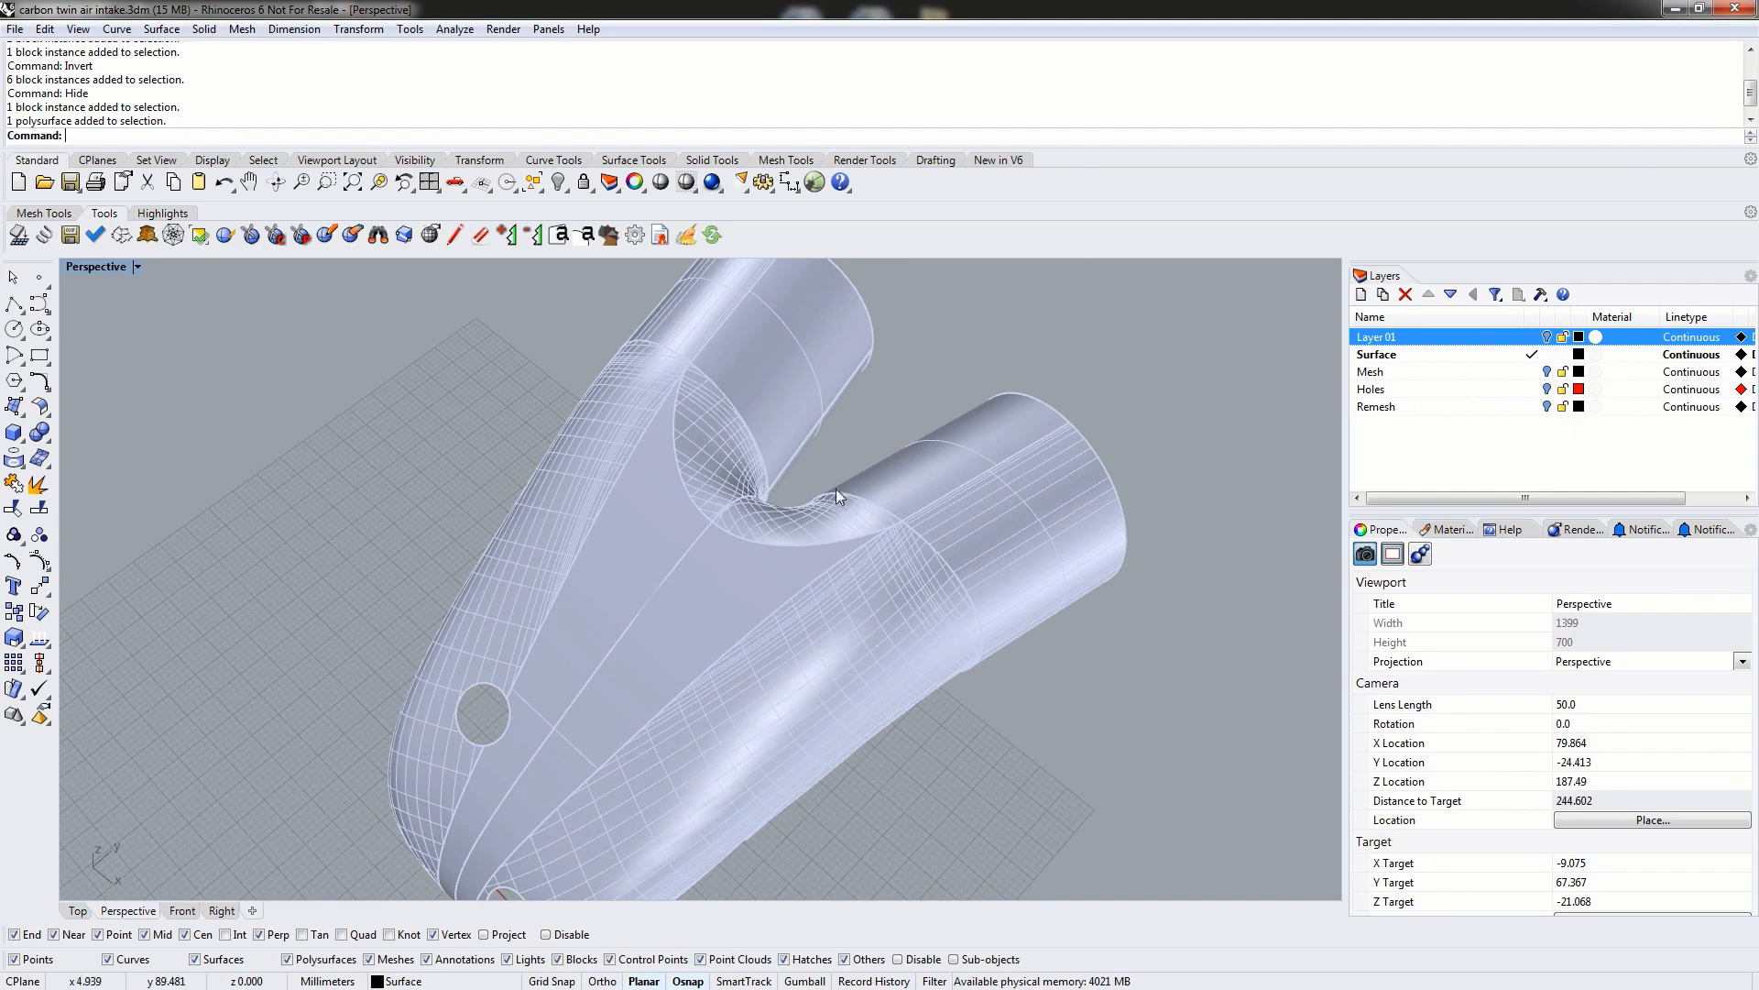
right_click_drag(896, 591, 839, 679)
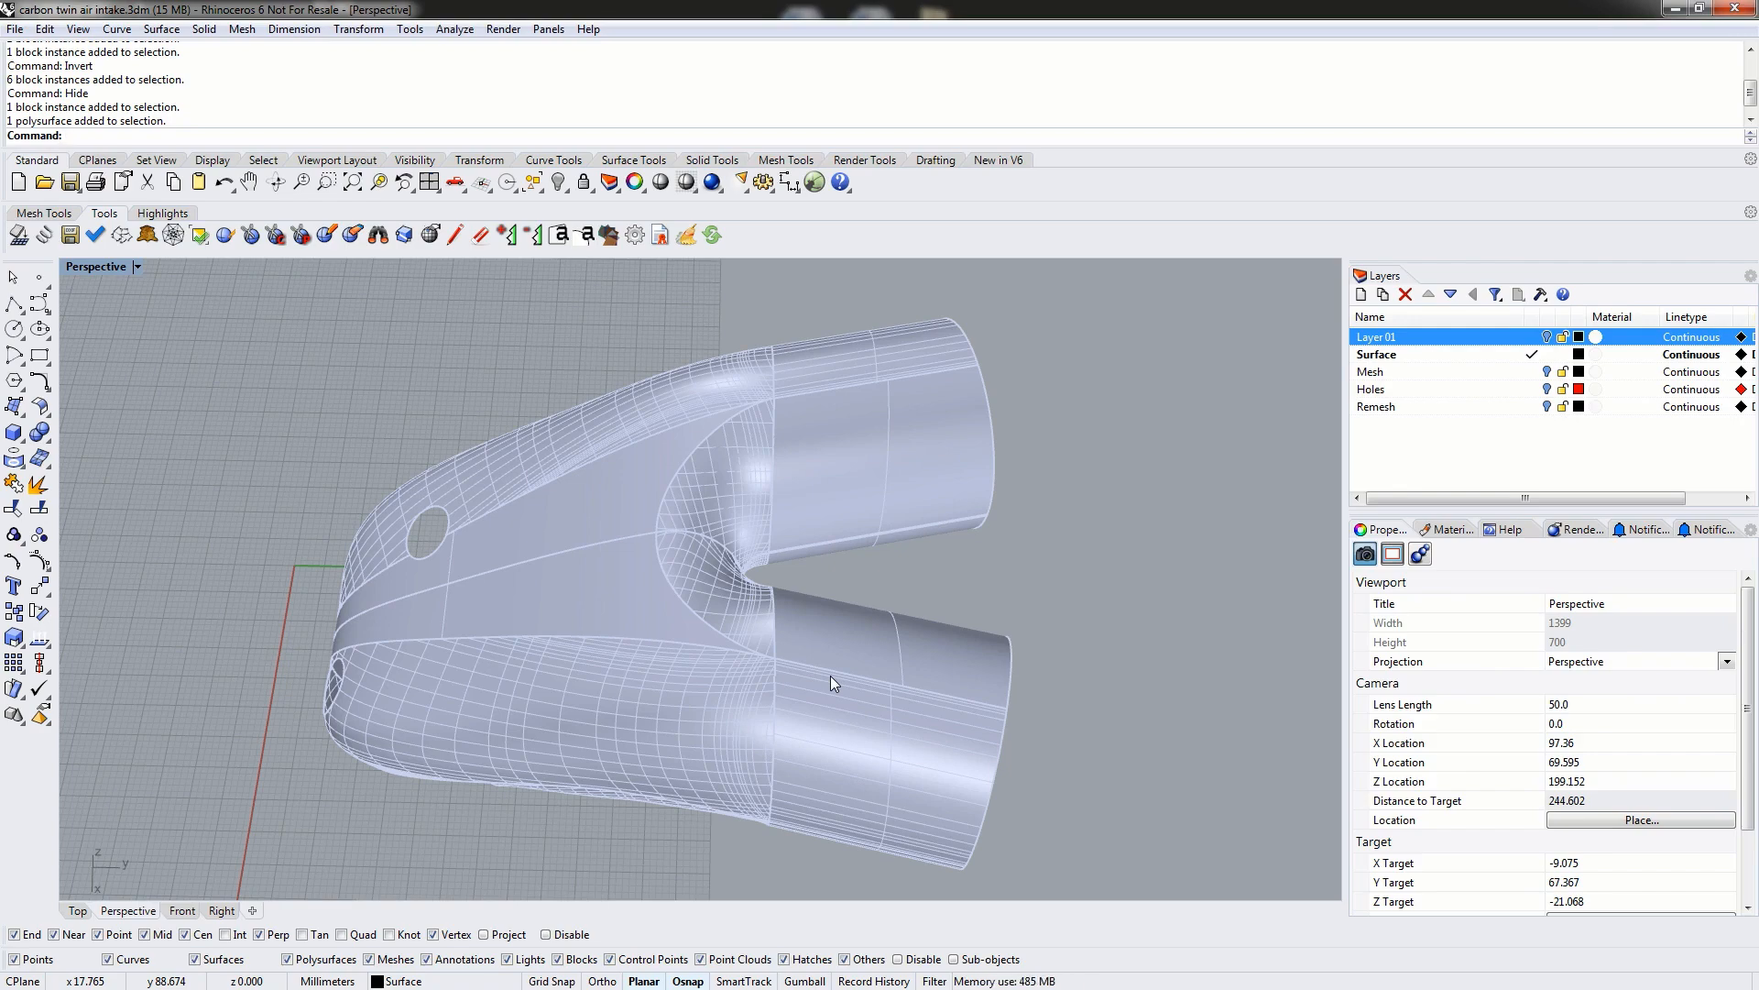
right_click_drag(833, 592, 823, 627)
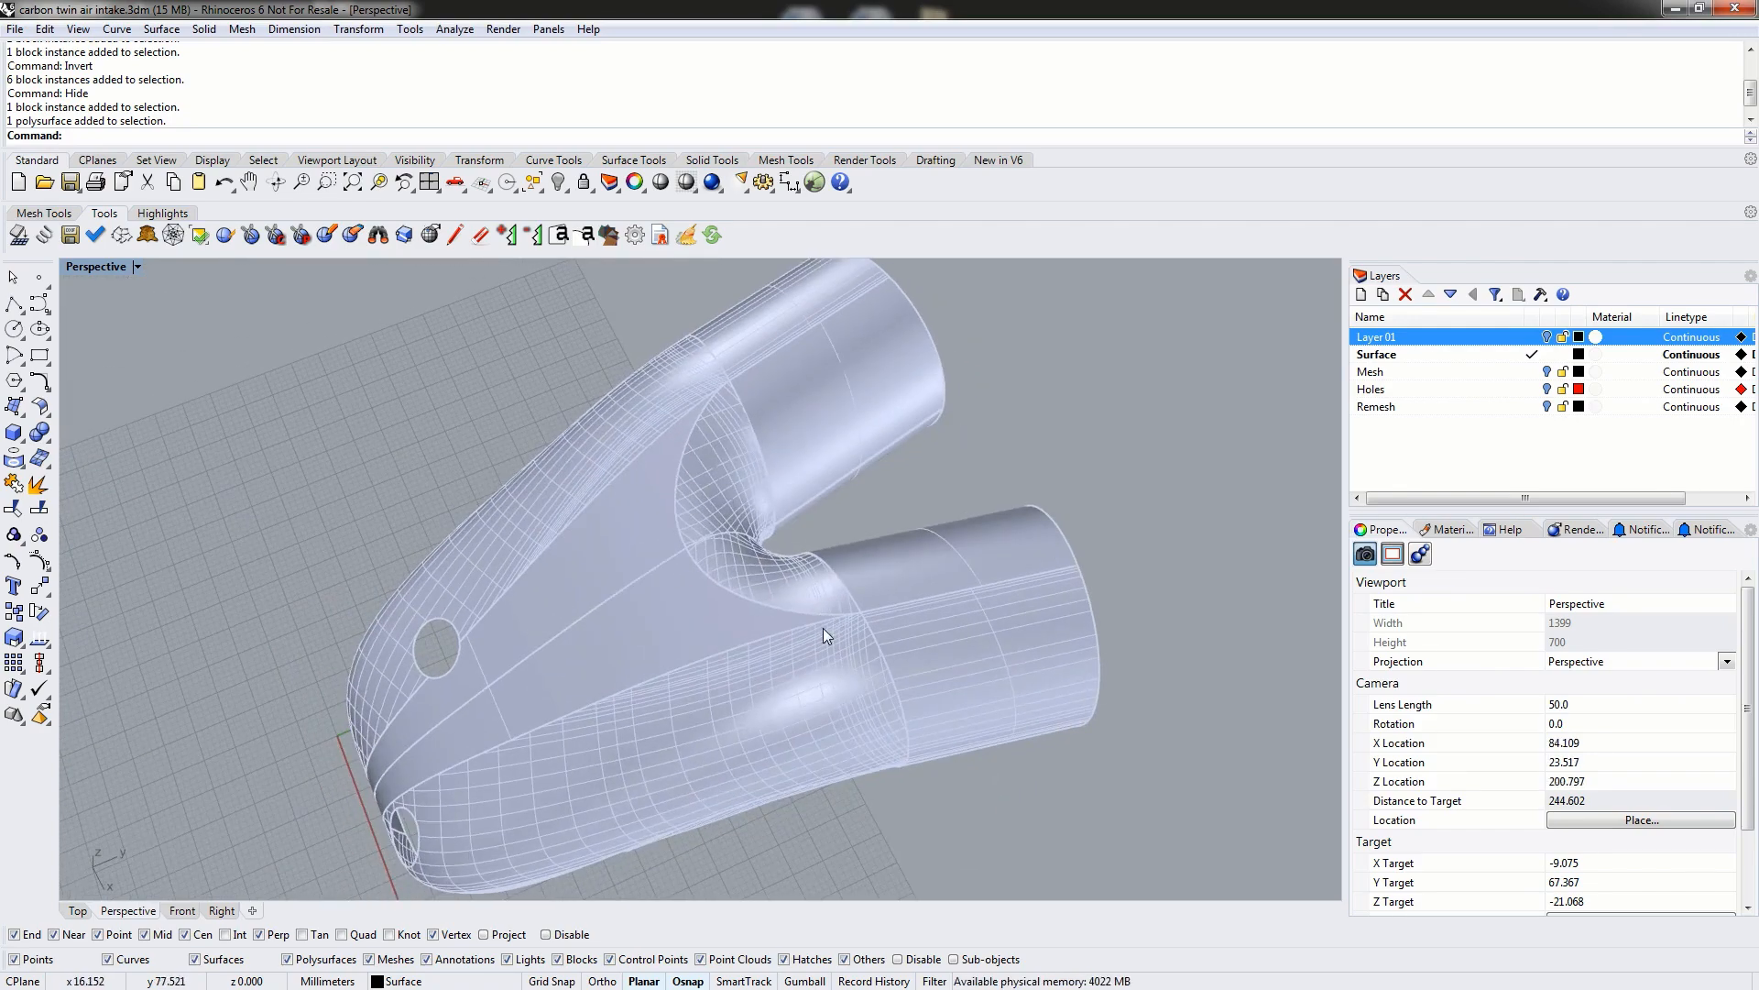
Run Mesh on the intake polysurface using the simple controls at the maximum polygon setting, and preview the result.
left_click(823, 628)
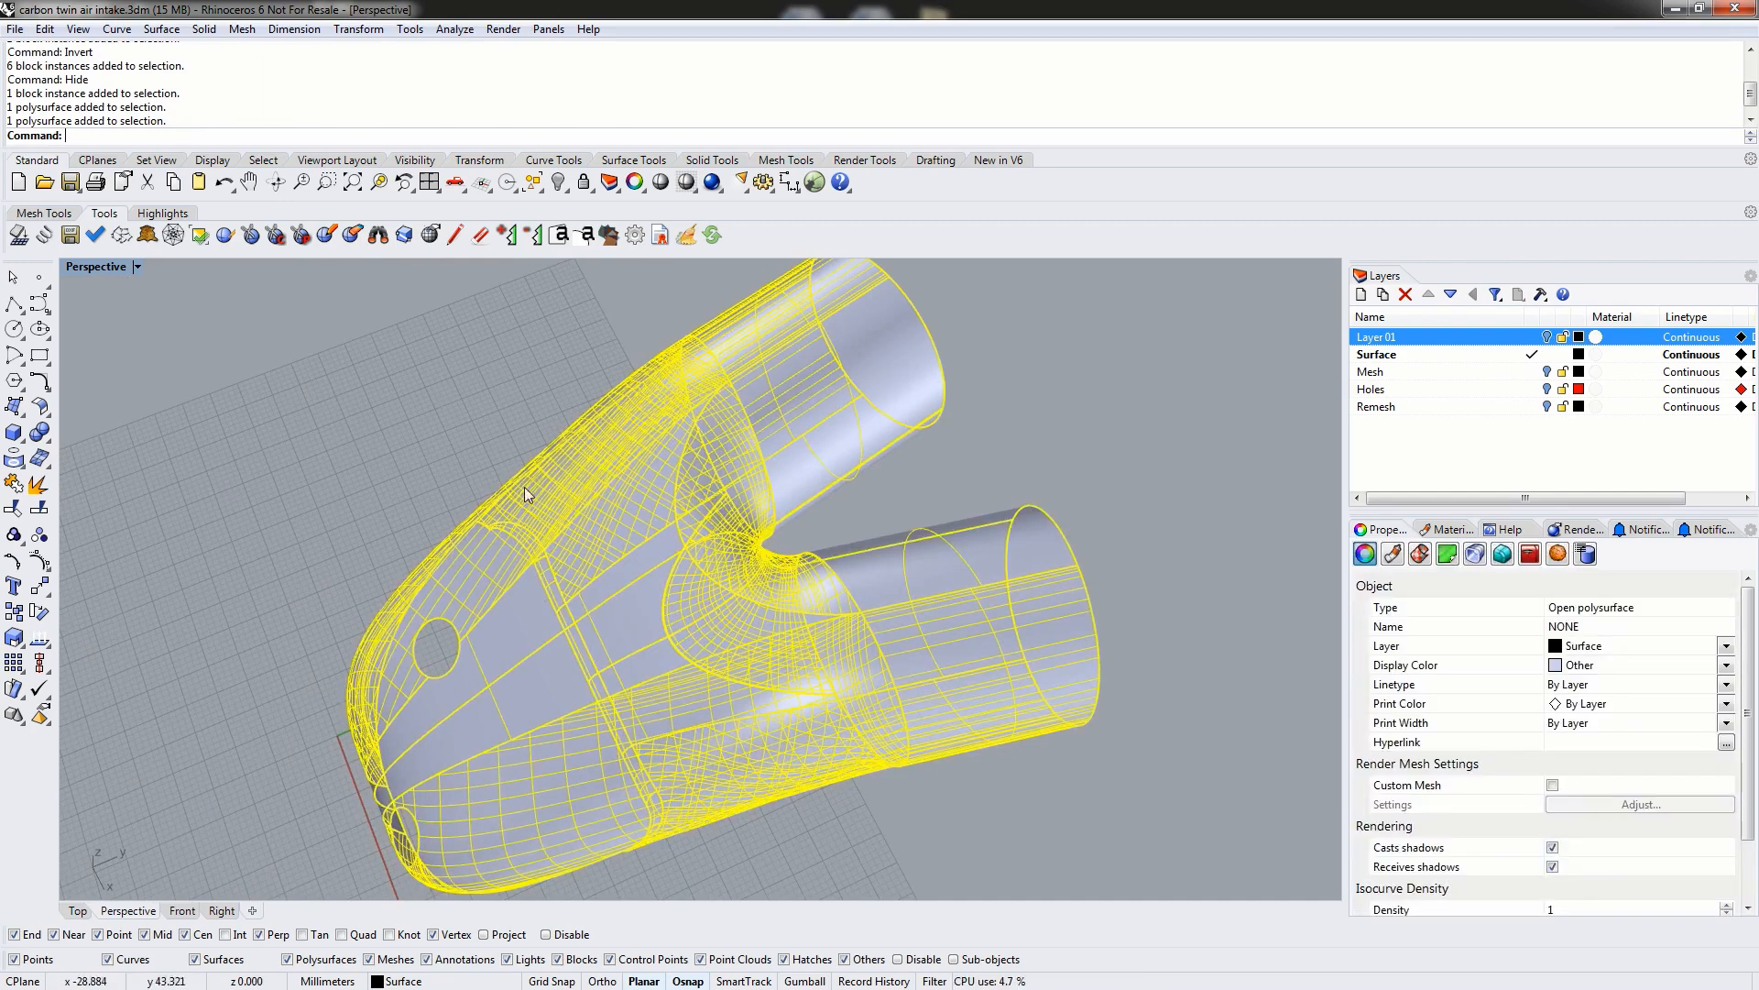
type("Mesh")
key("Return")
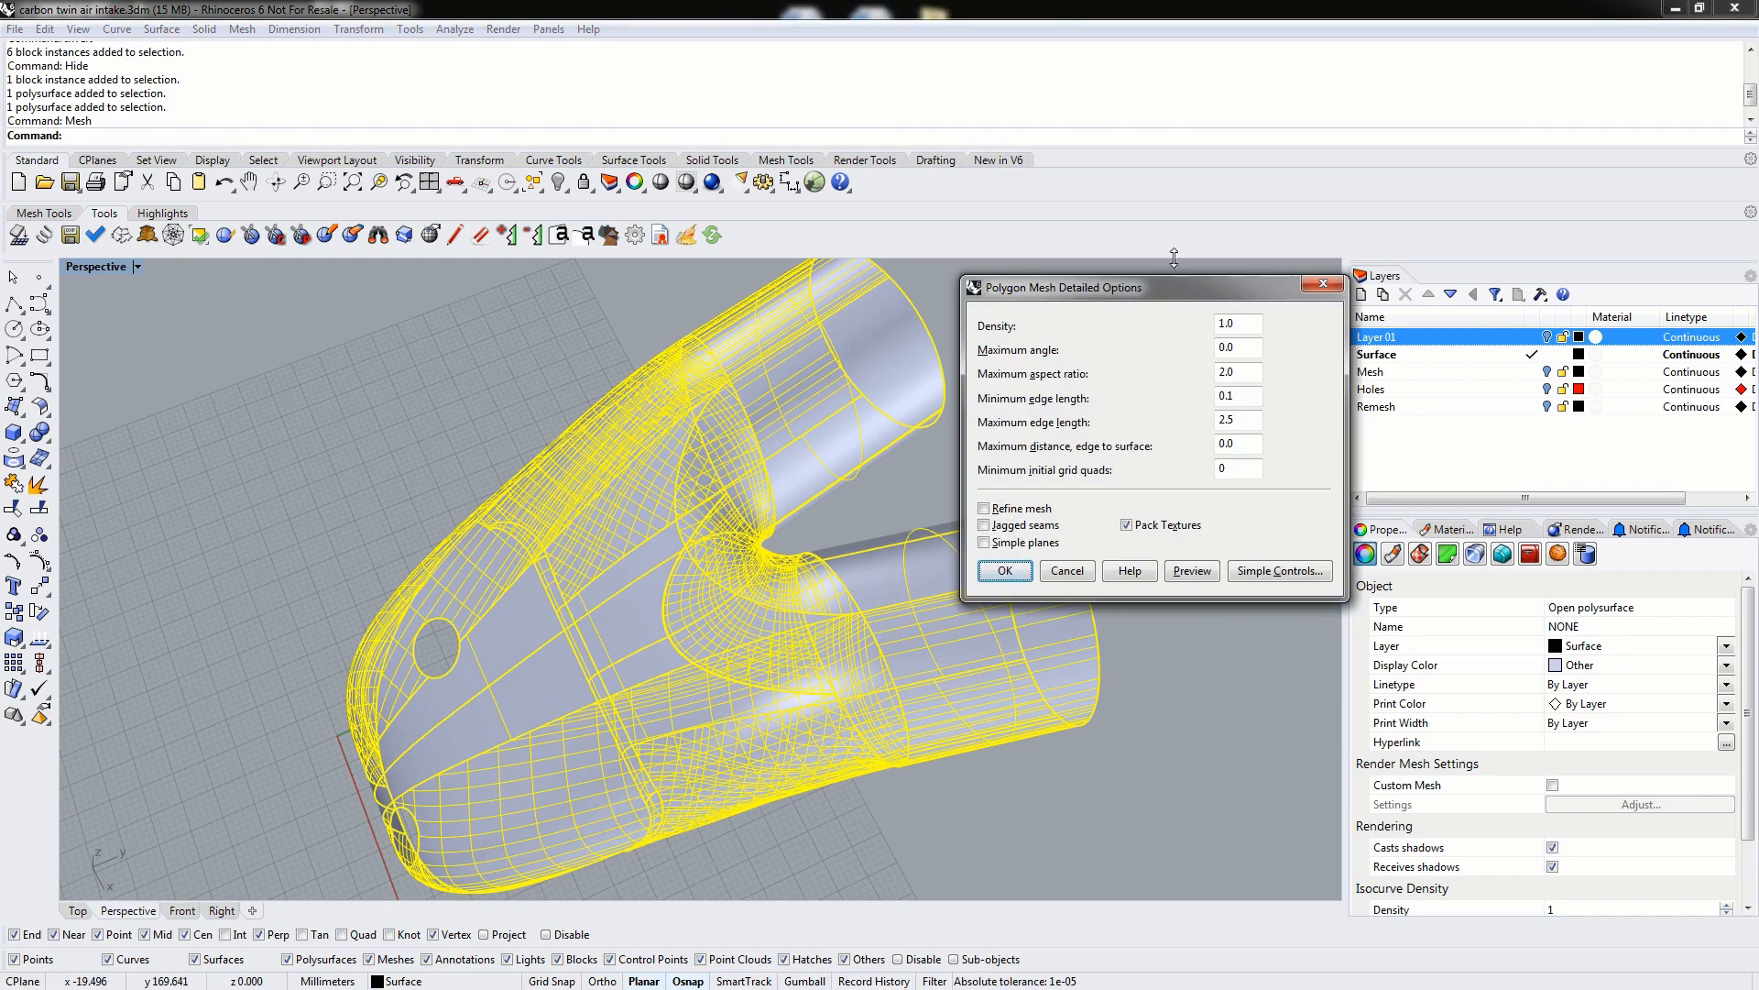
left_click(1263, 570)
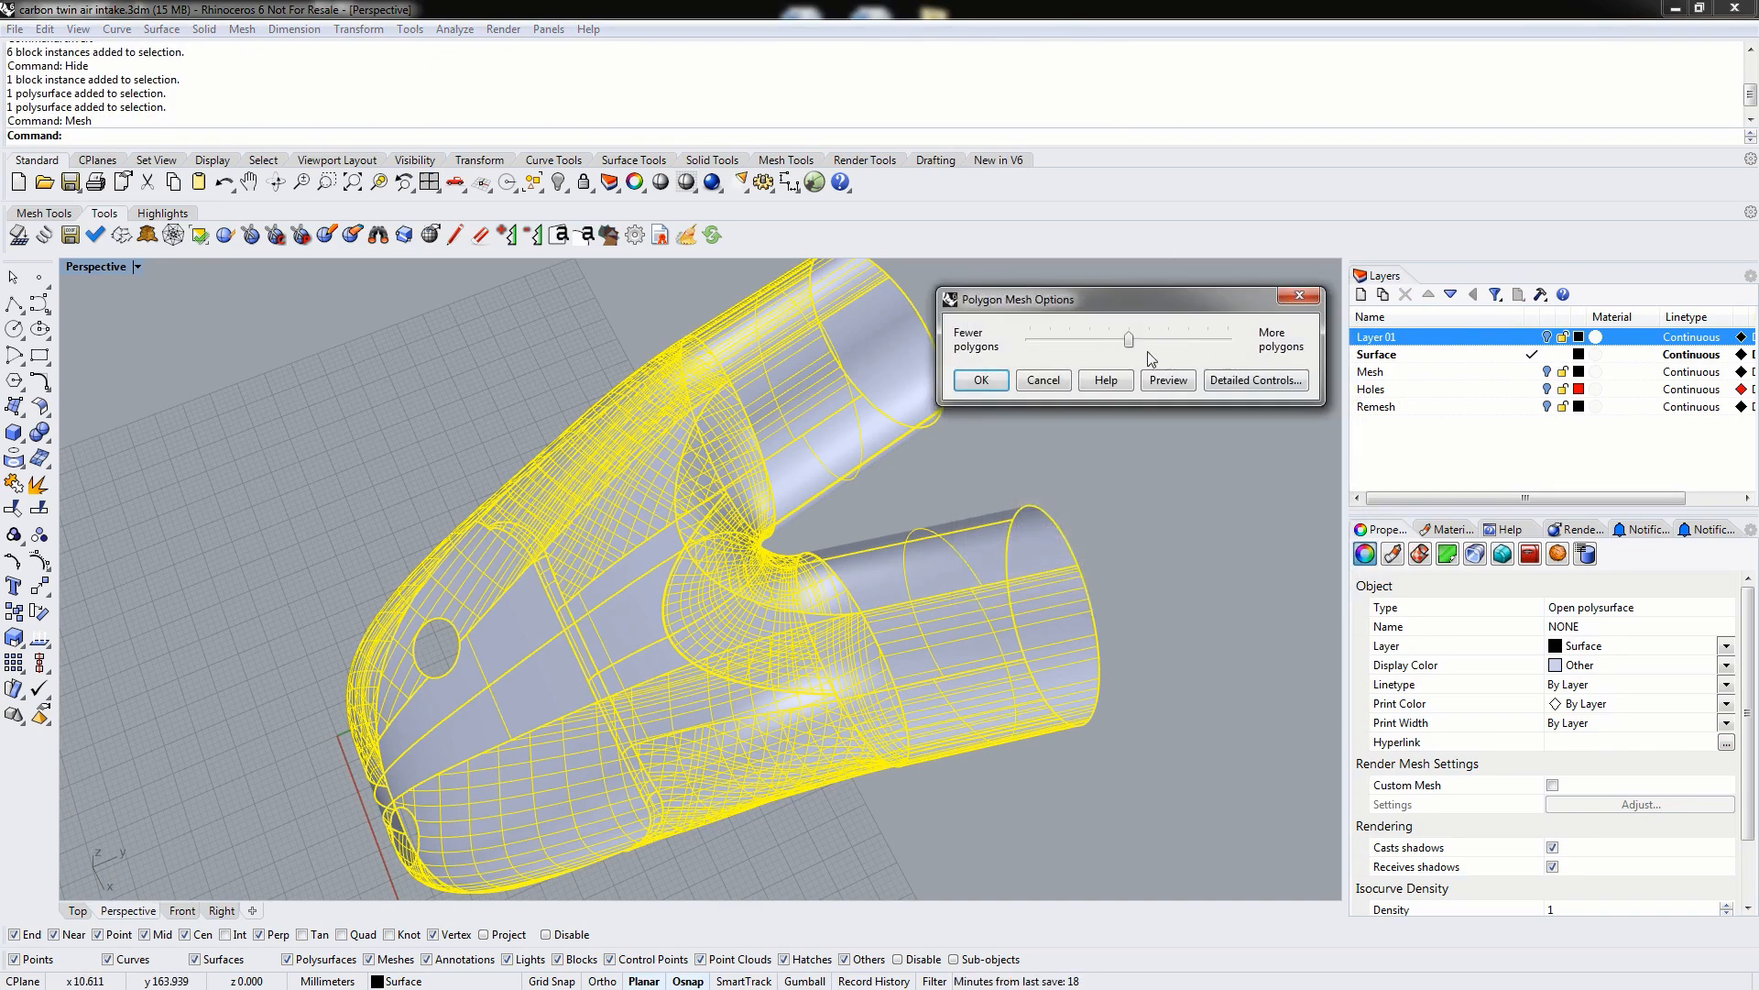
left_click_drag(1131, 341, 1228, 356)
left_click(1168, 379)
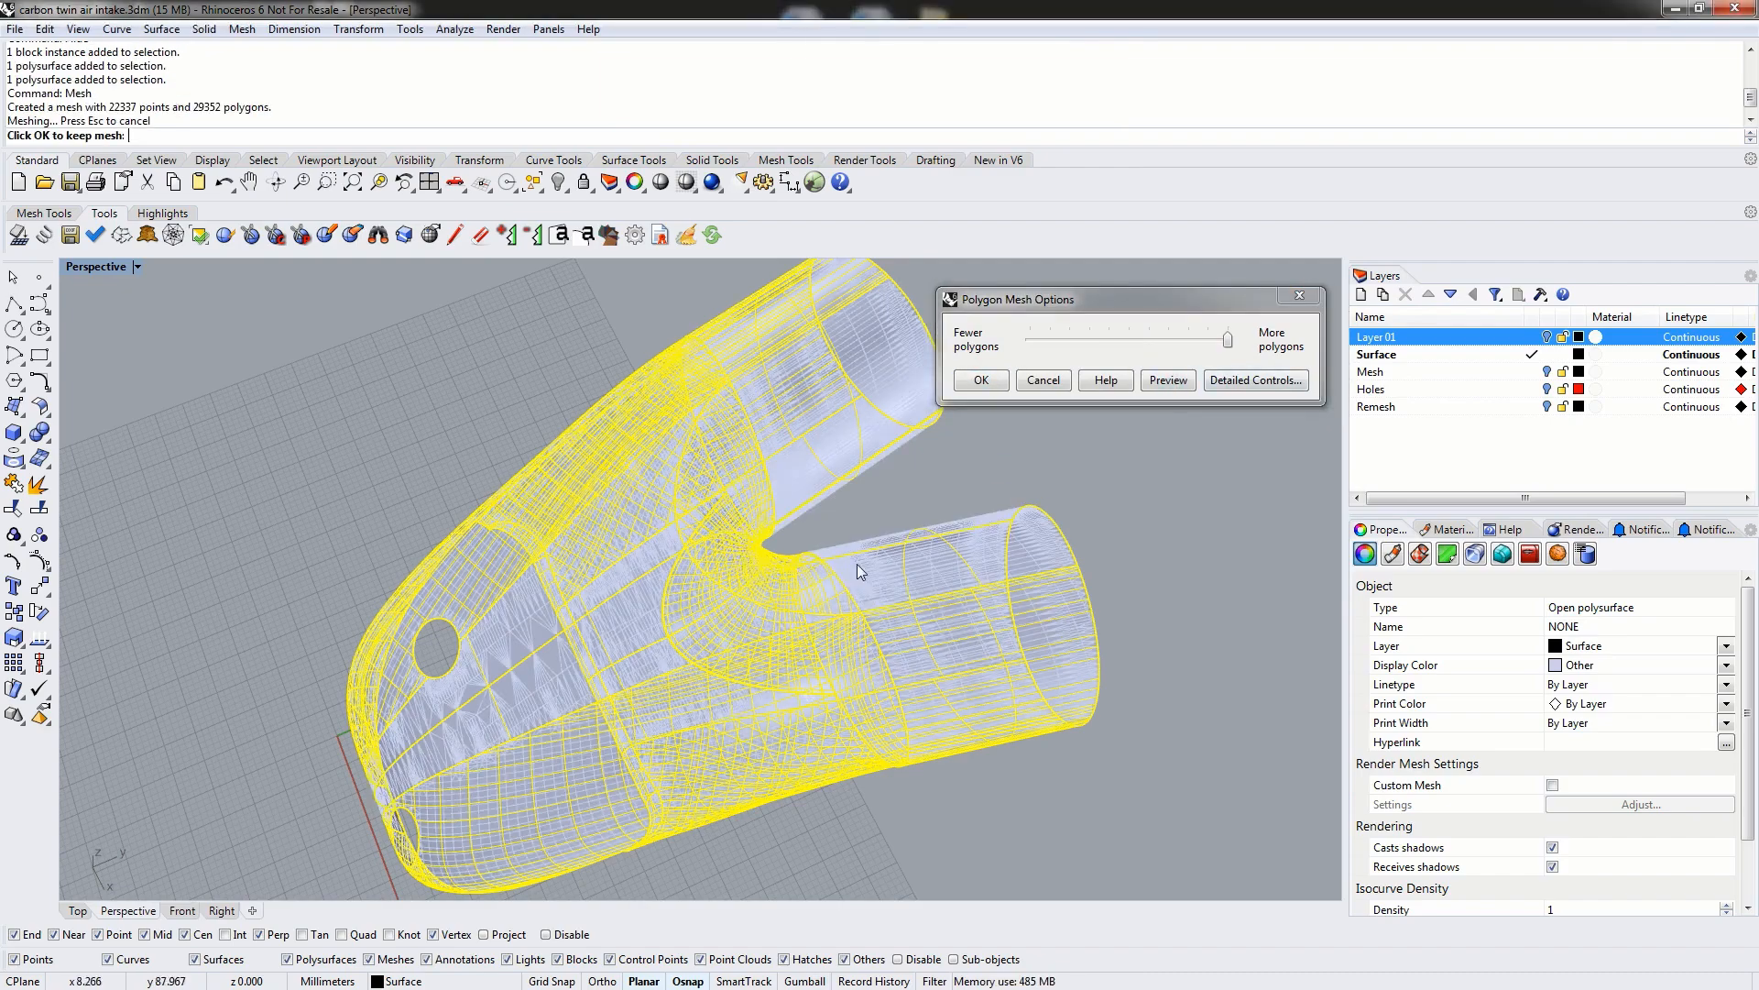
Inspect the preview mesh's polygon layout around the plug hole and the flat top area of the intake.
right_click_drag(551, 727, 629, 714)
scroll(628, 714, "up", 5)
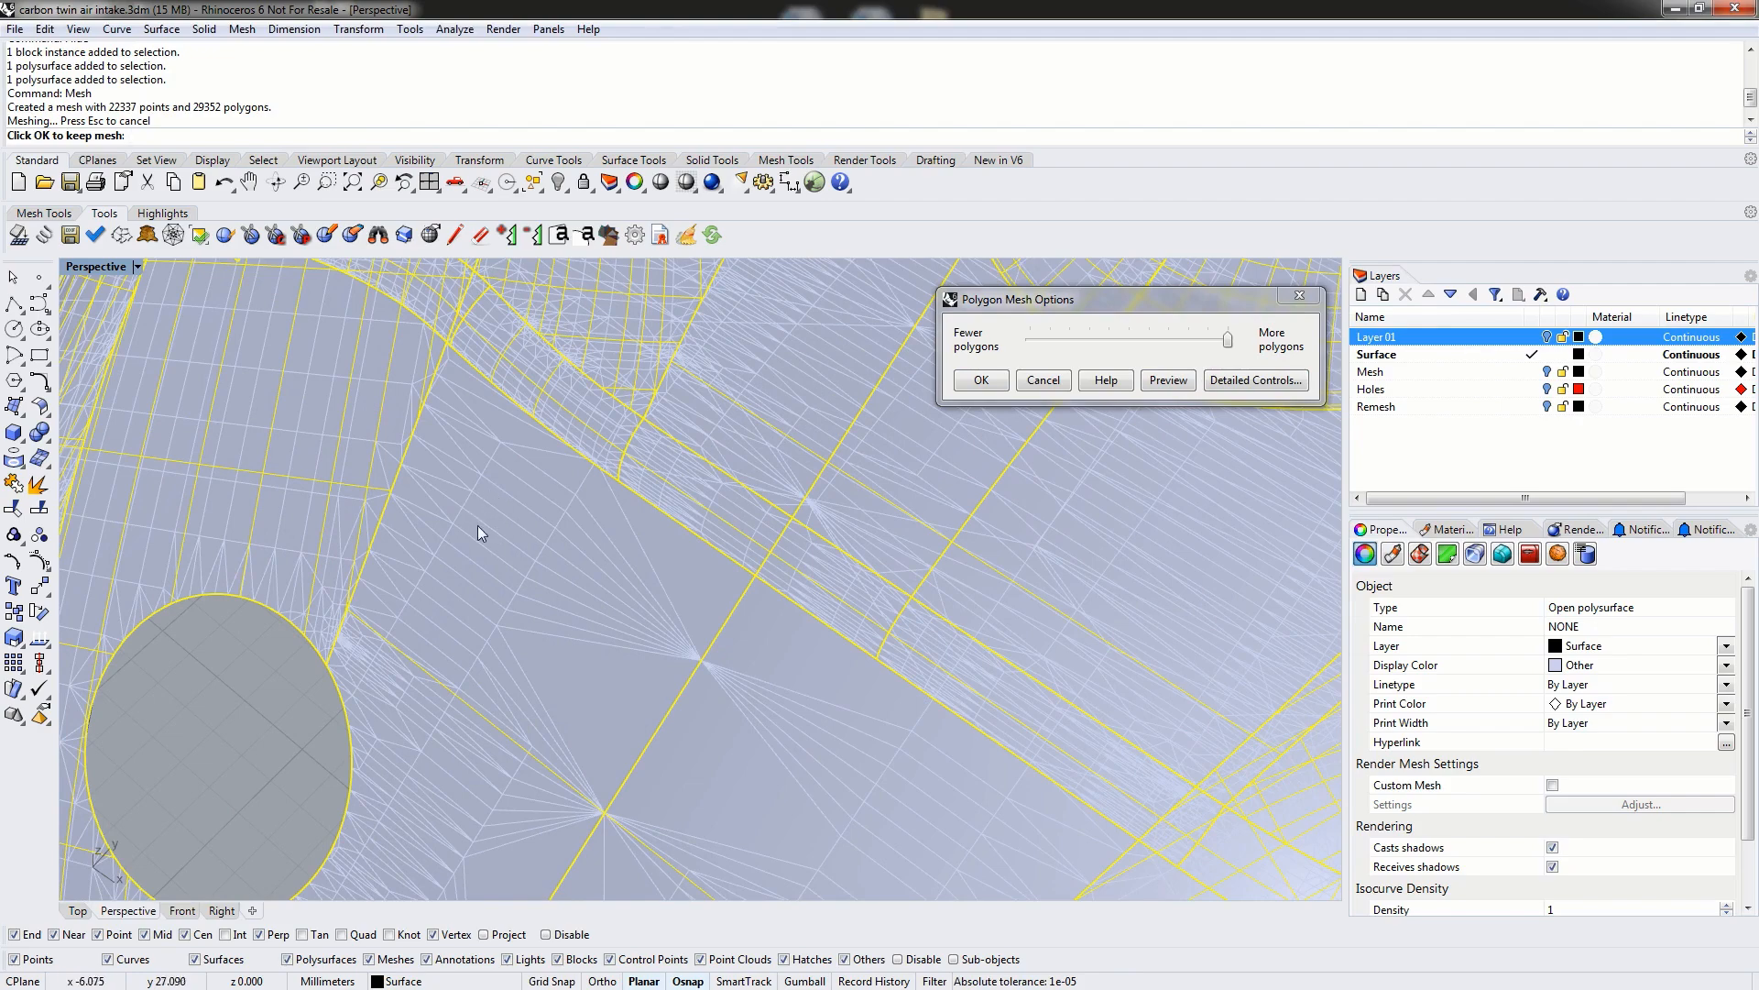
right_click_drag(559, 612, 534, 580)
scroll(555, 521, "down", 5)
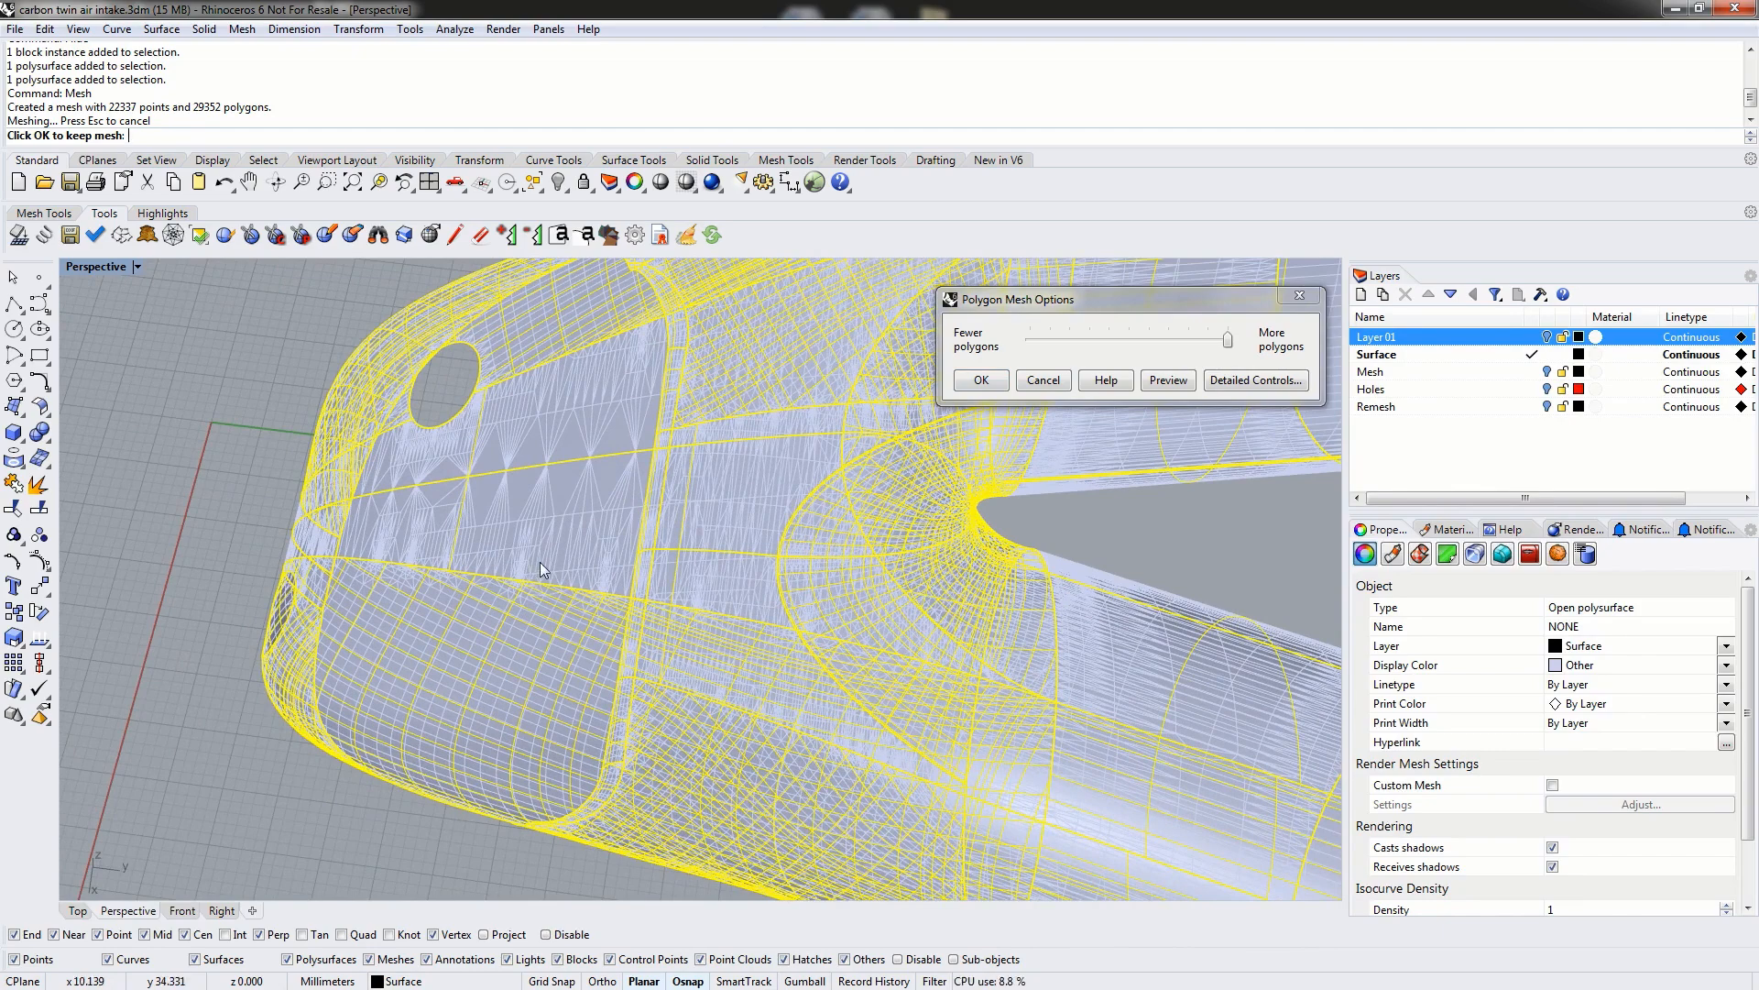
right_click_drag(493, 576, 514, 527)
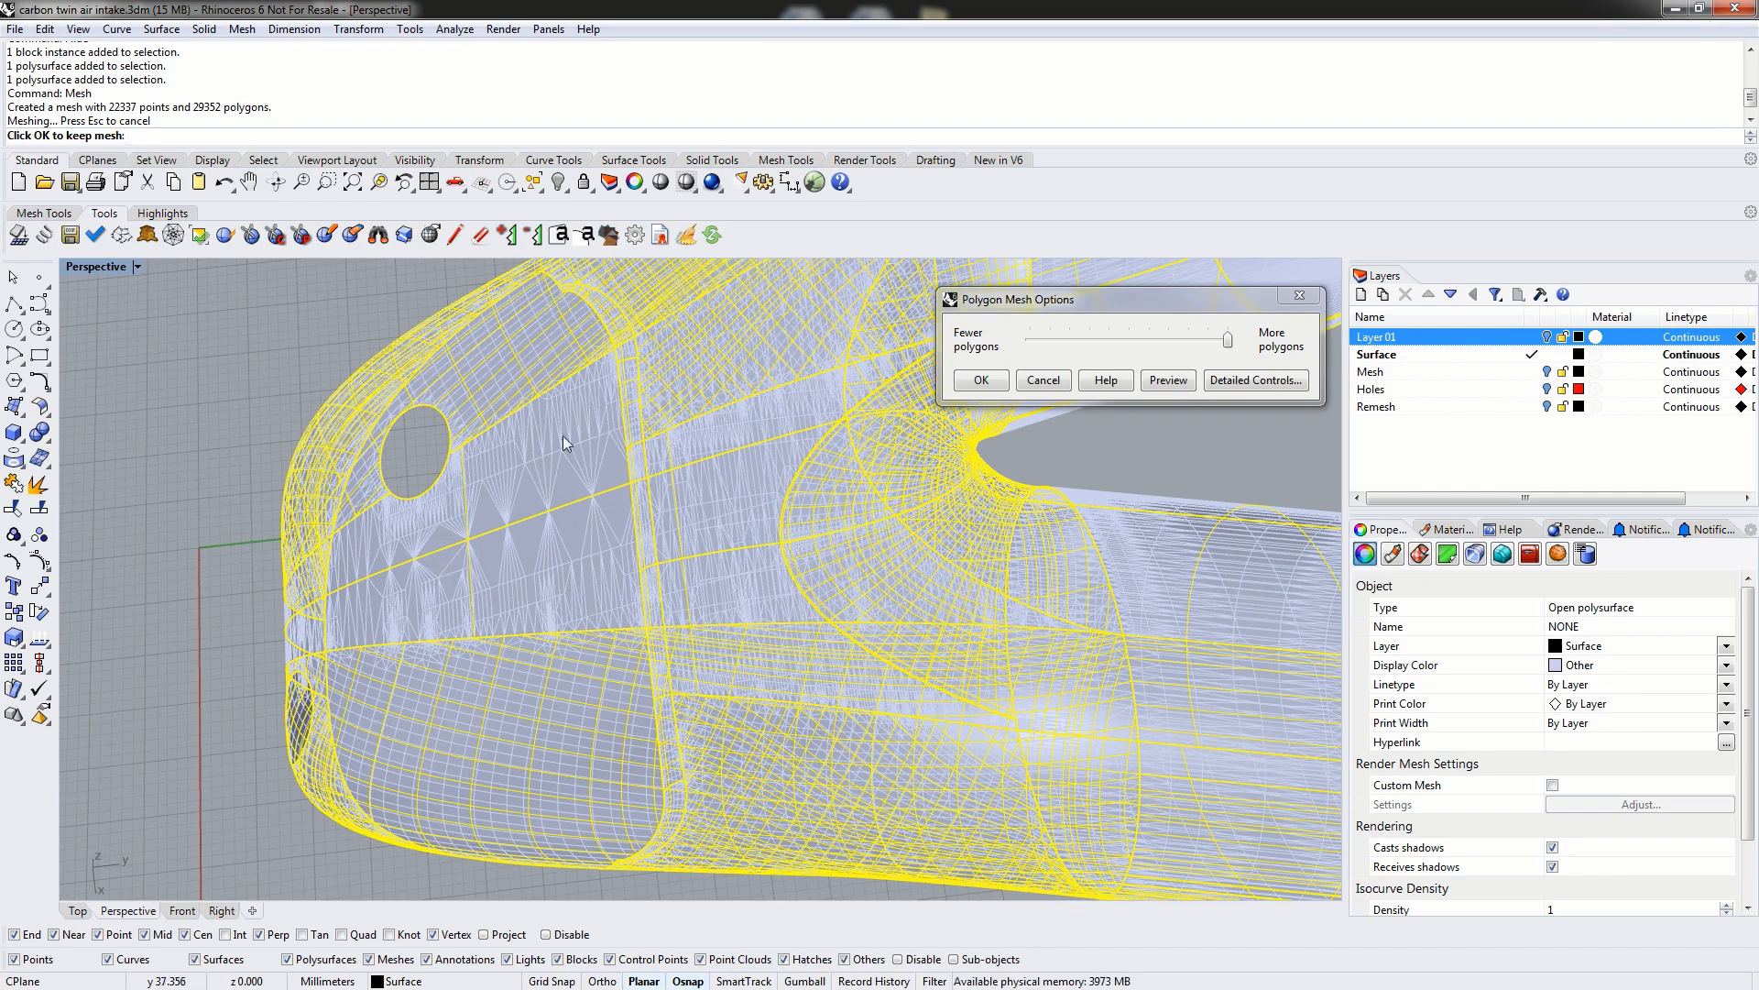
Set the maximum aspect ratio to 2 in the detailed mesh options and move the dialog clear of the intake.
left_click(1246, 382)
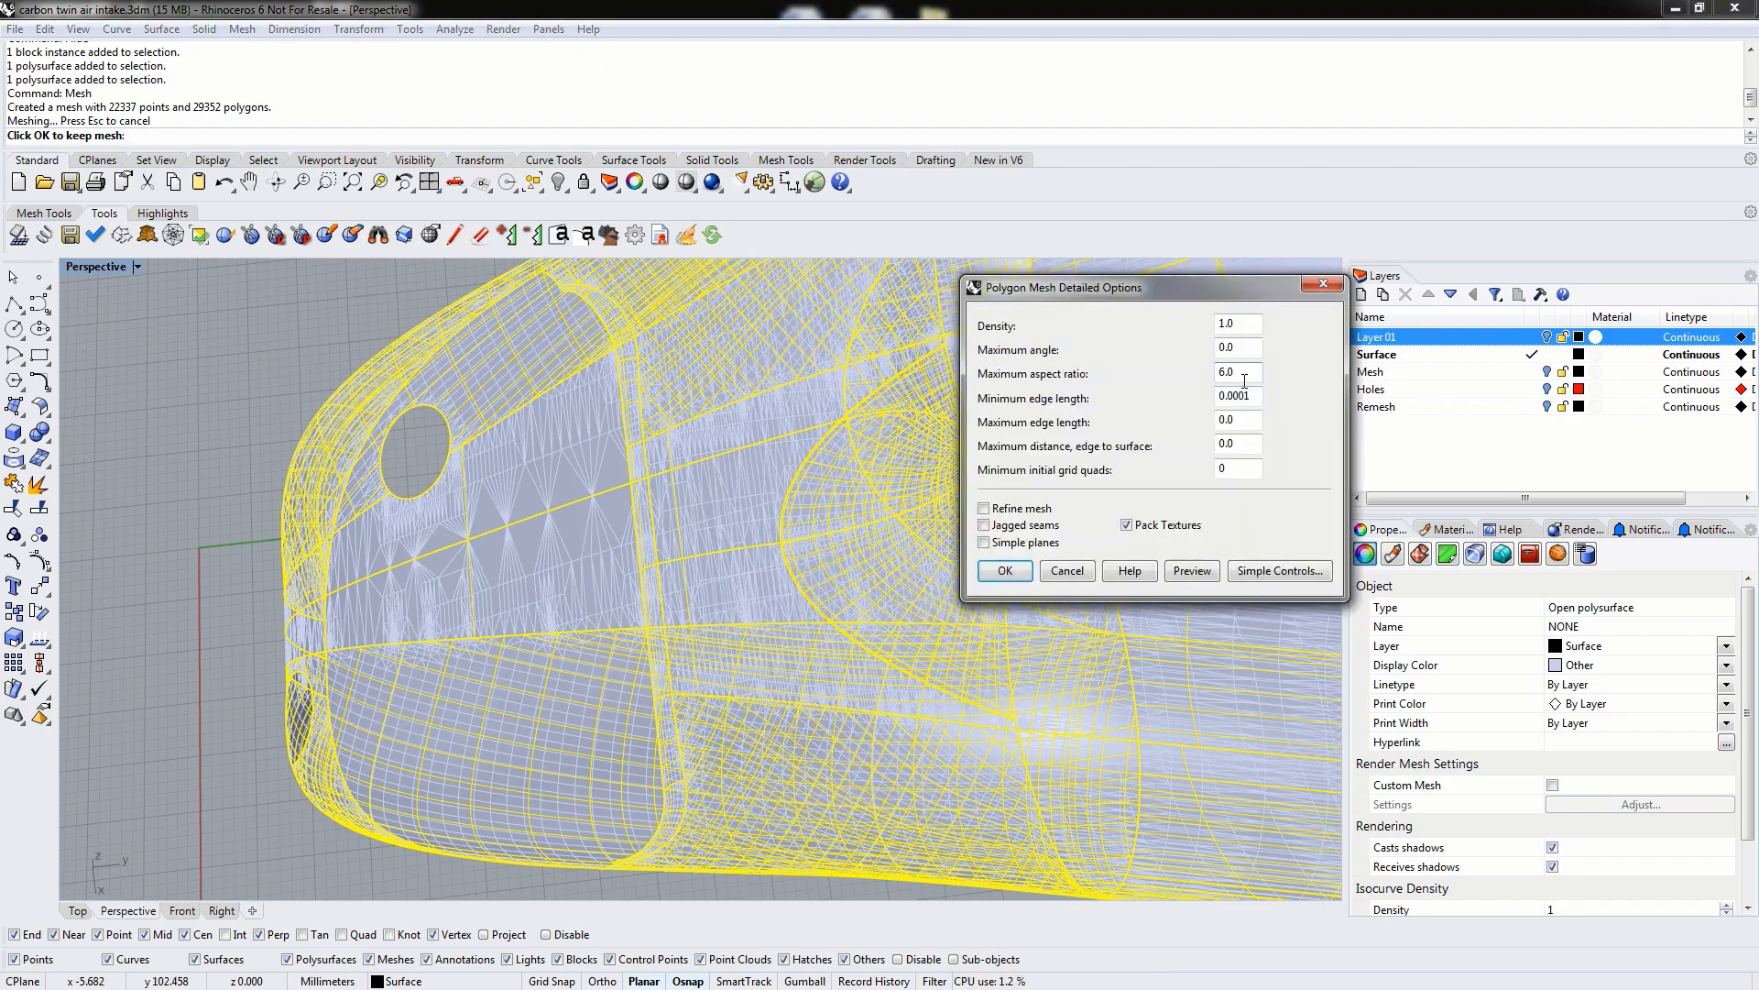
double_click(1250, 374)
type("2")
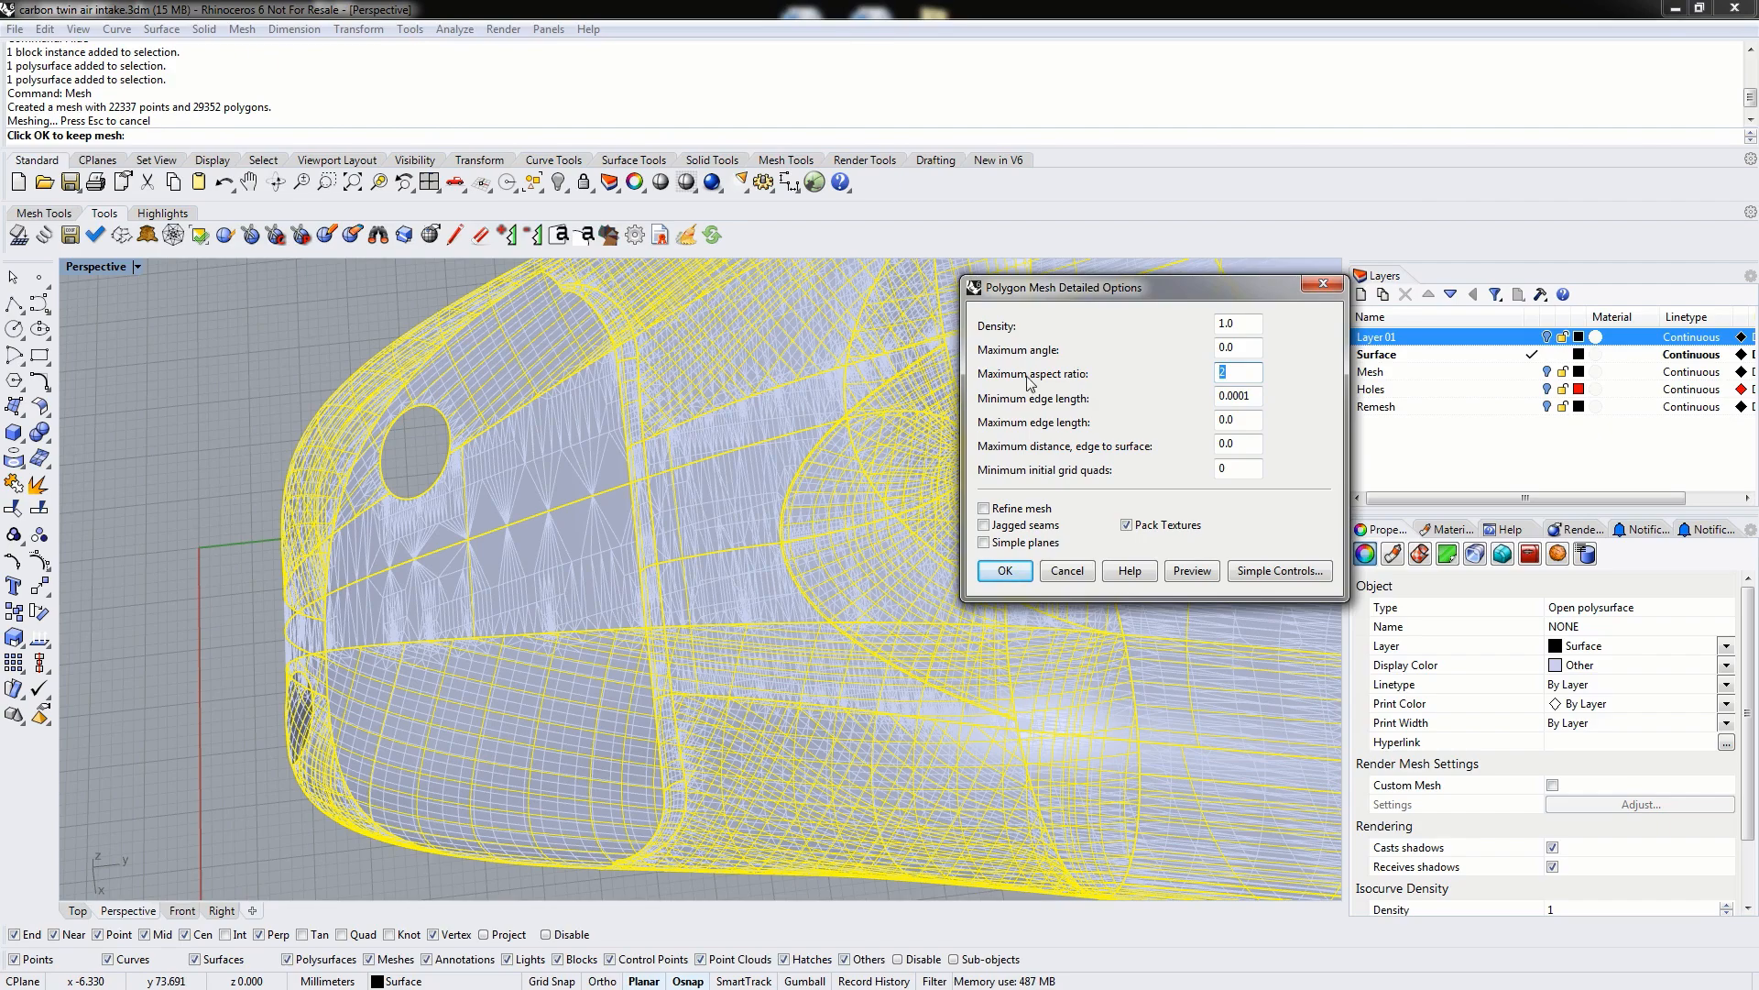
left_click_drag(1080, 290, 1311, 322)
right_click_drag(762, 391, 656, 475)
scroll(697, 465, "down", 5)
scroll(706, 445, "up", 2)
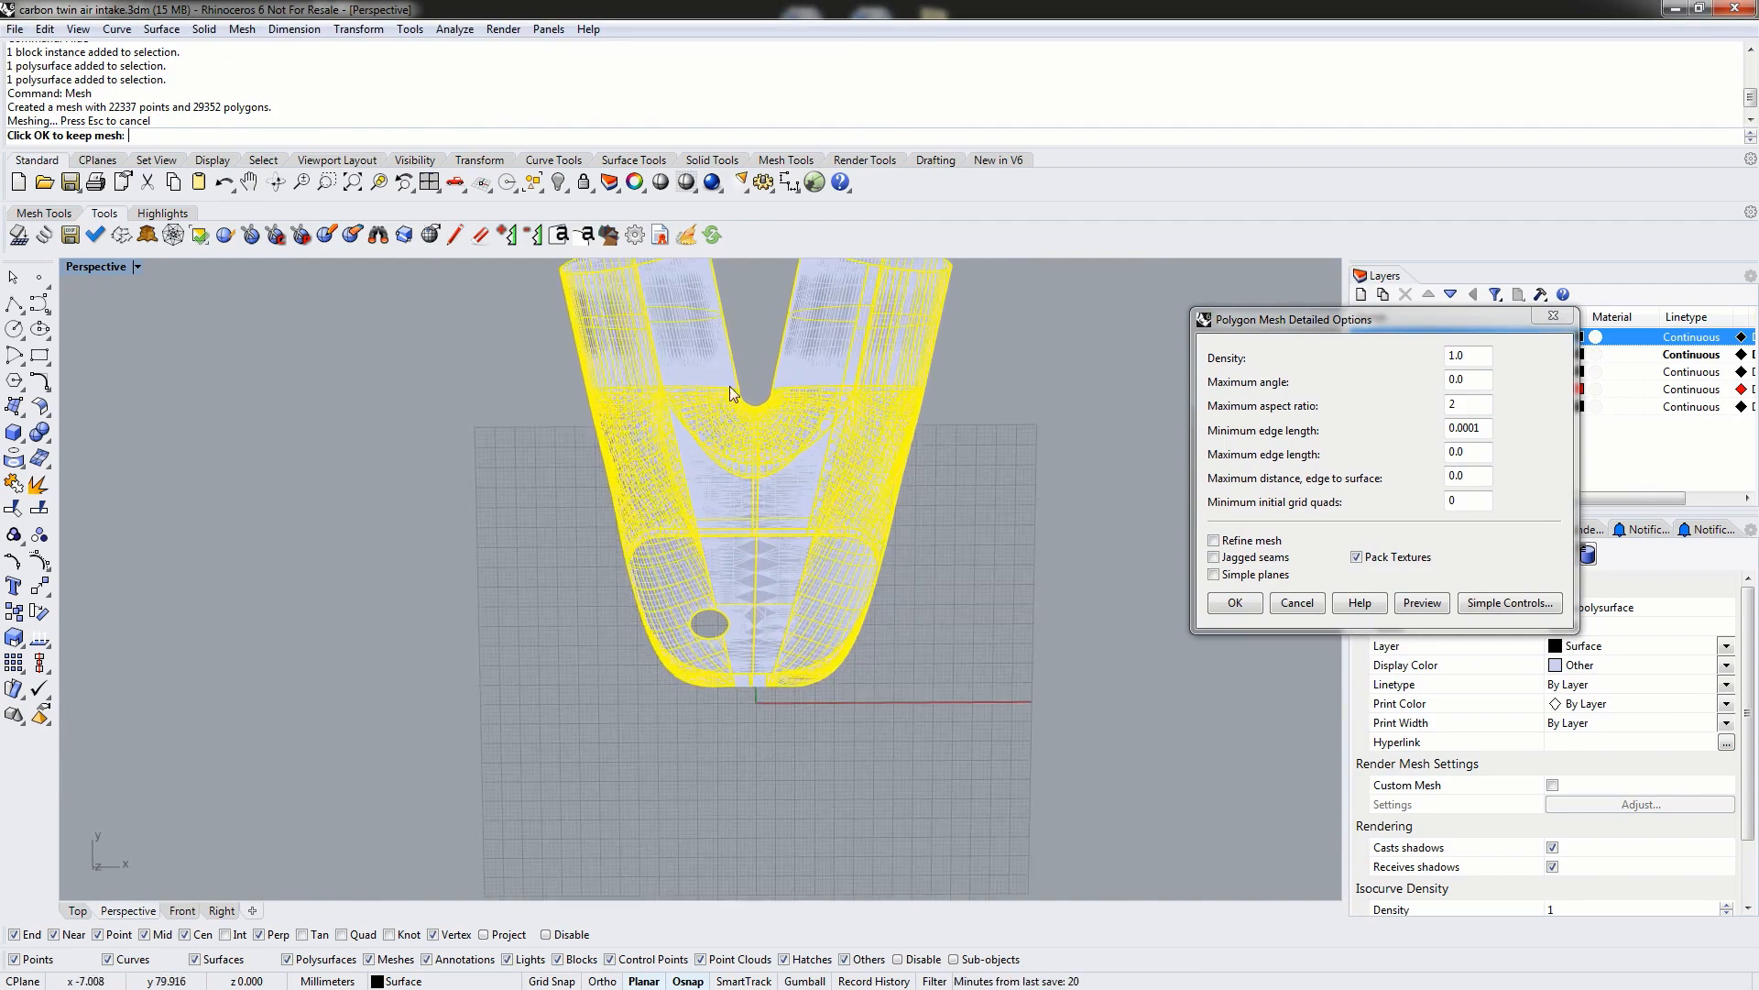
Set the maximum edge length to 10 and the minimum edge length to 1 in the detailed mesh options, and preview the result.
right_click_drag(559, 275, 544, 414, "shift")
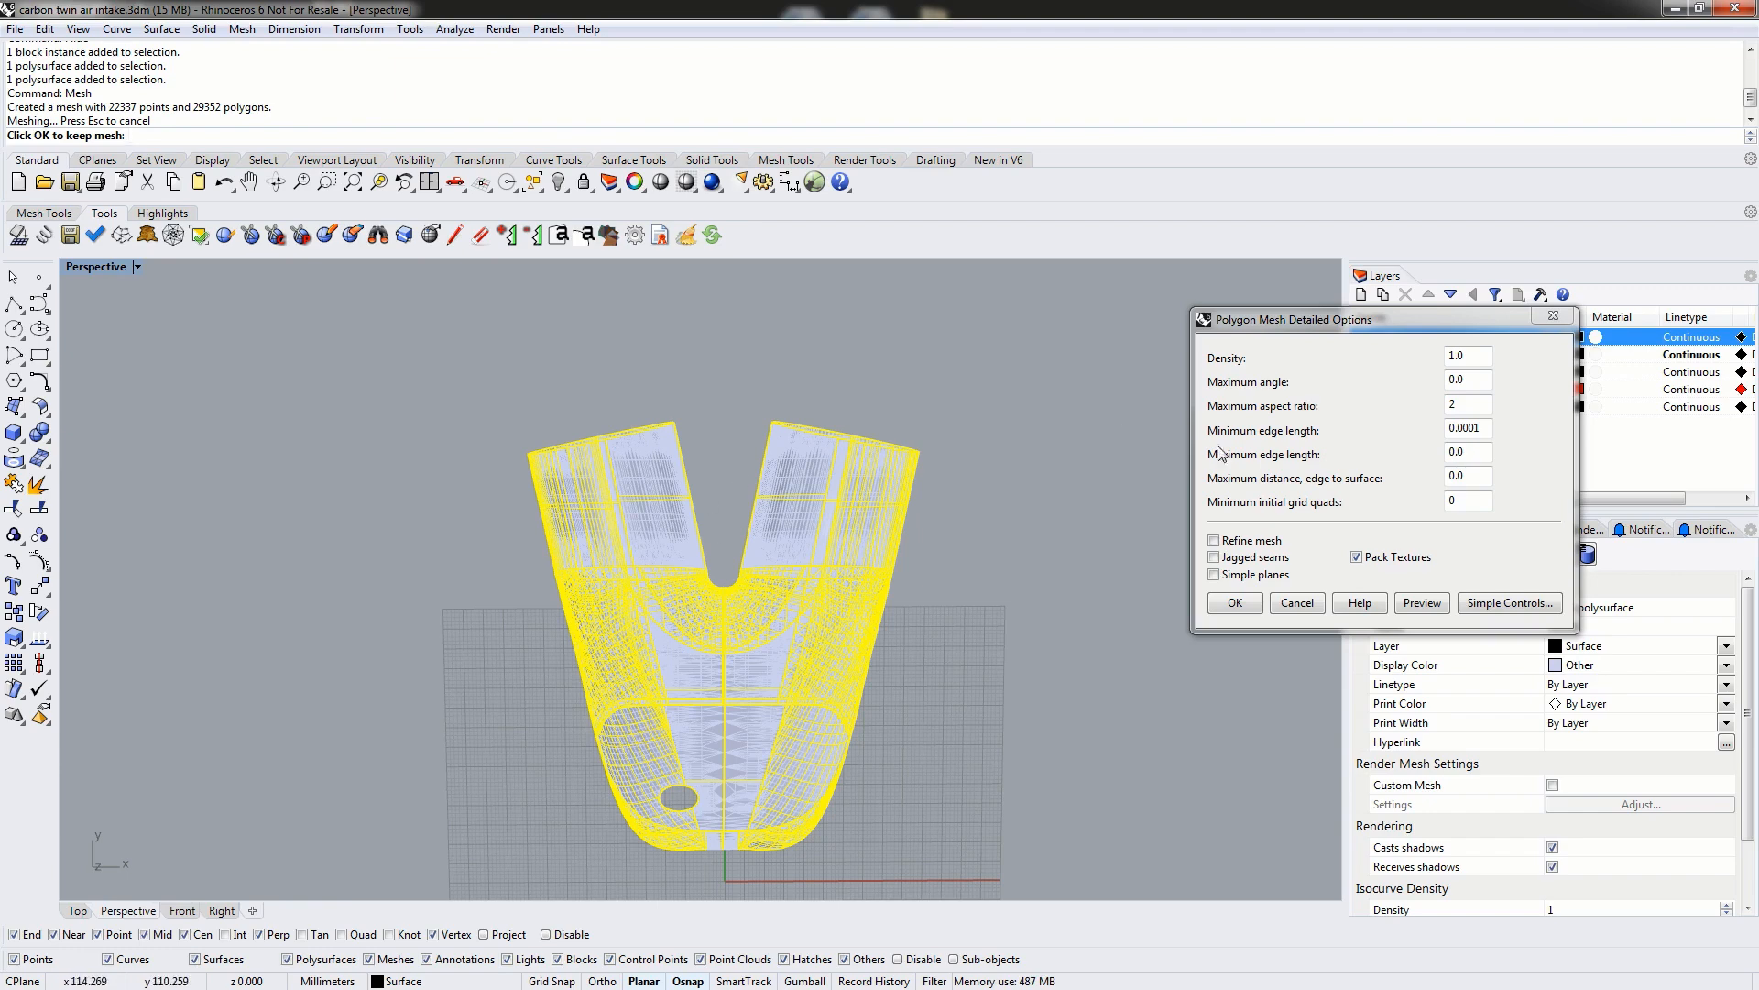
mouse_move(1378, 324)
left_mouse_down()
mouse_move(1179, 315)
mouse_move(1349, 314)
left_mouse_up()
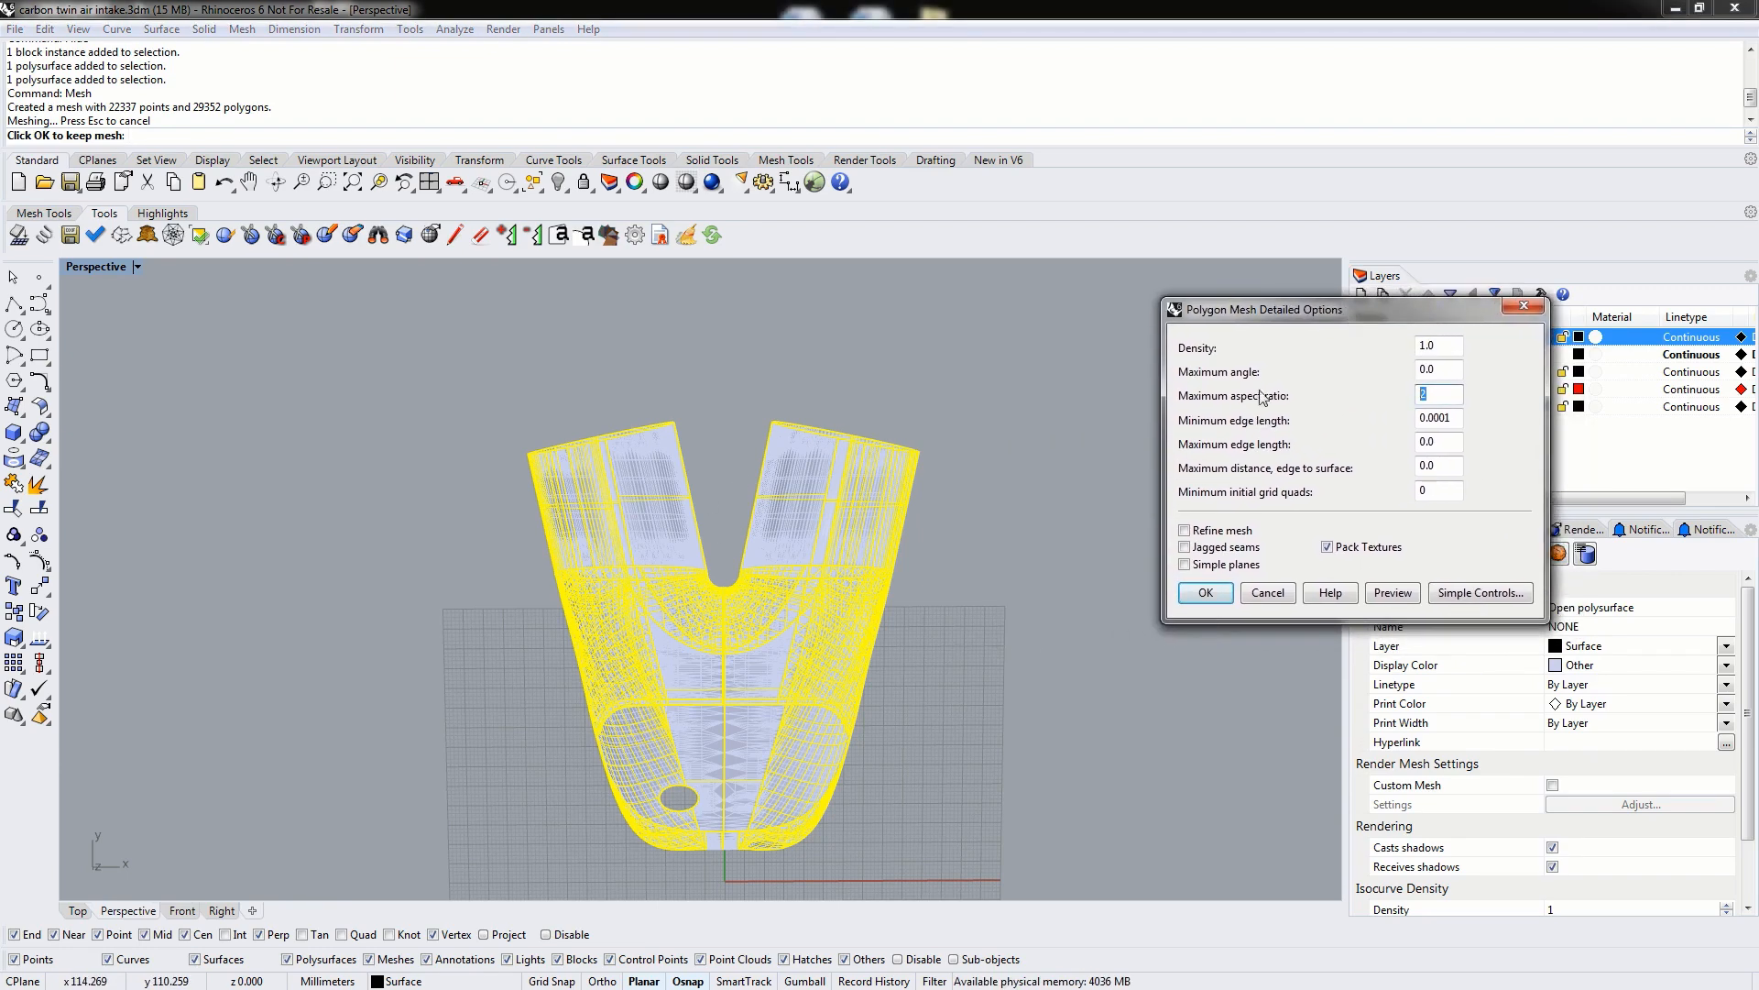
left_click(1455, 444)
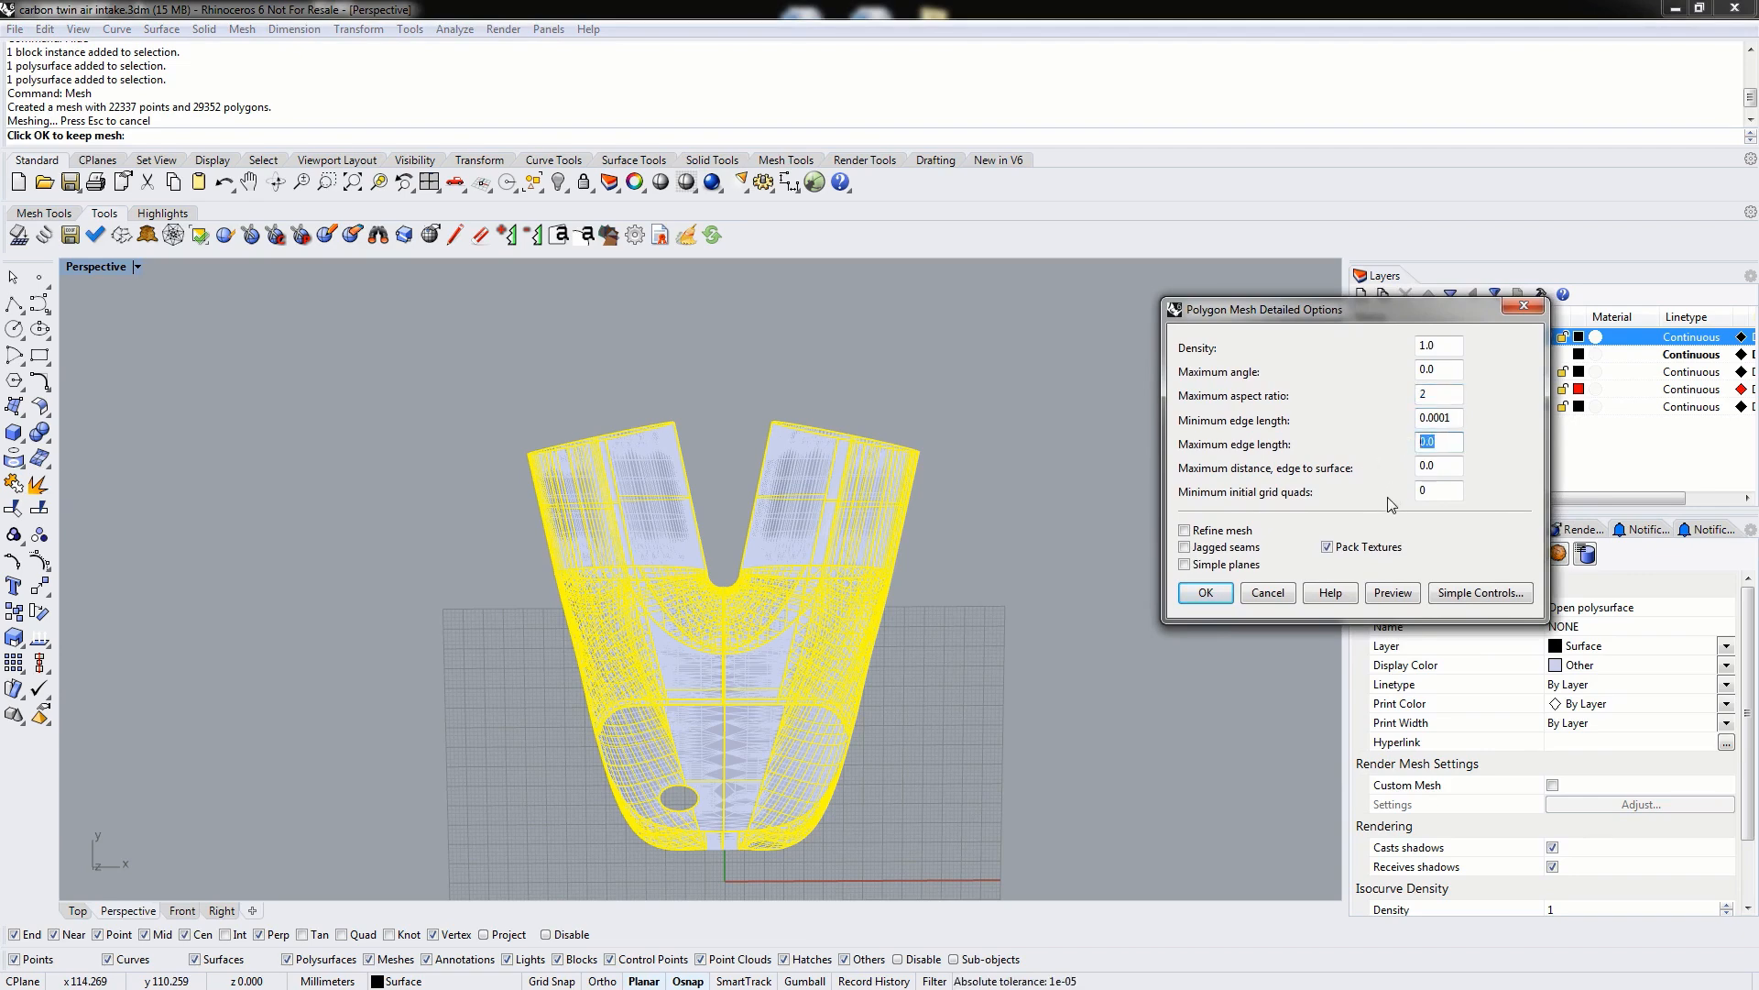
type("10")
double_click(1456, 419)
type("1")
left_click(1393, 593)
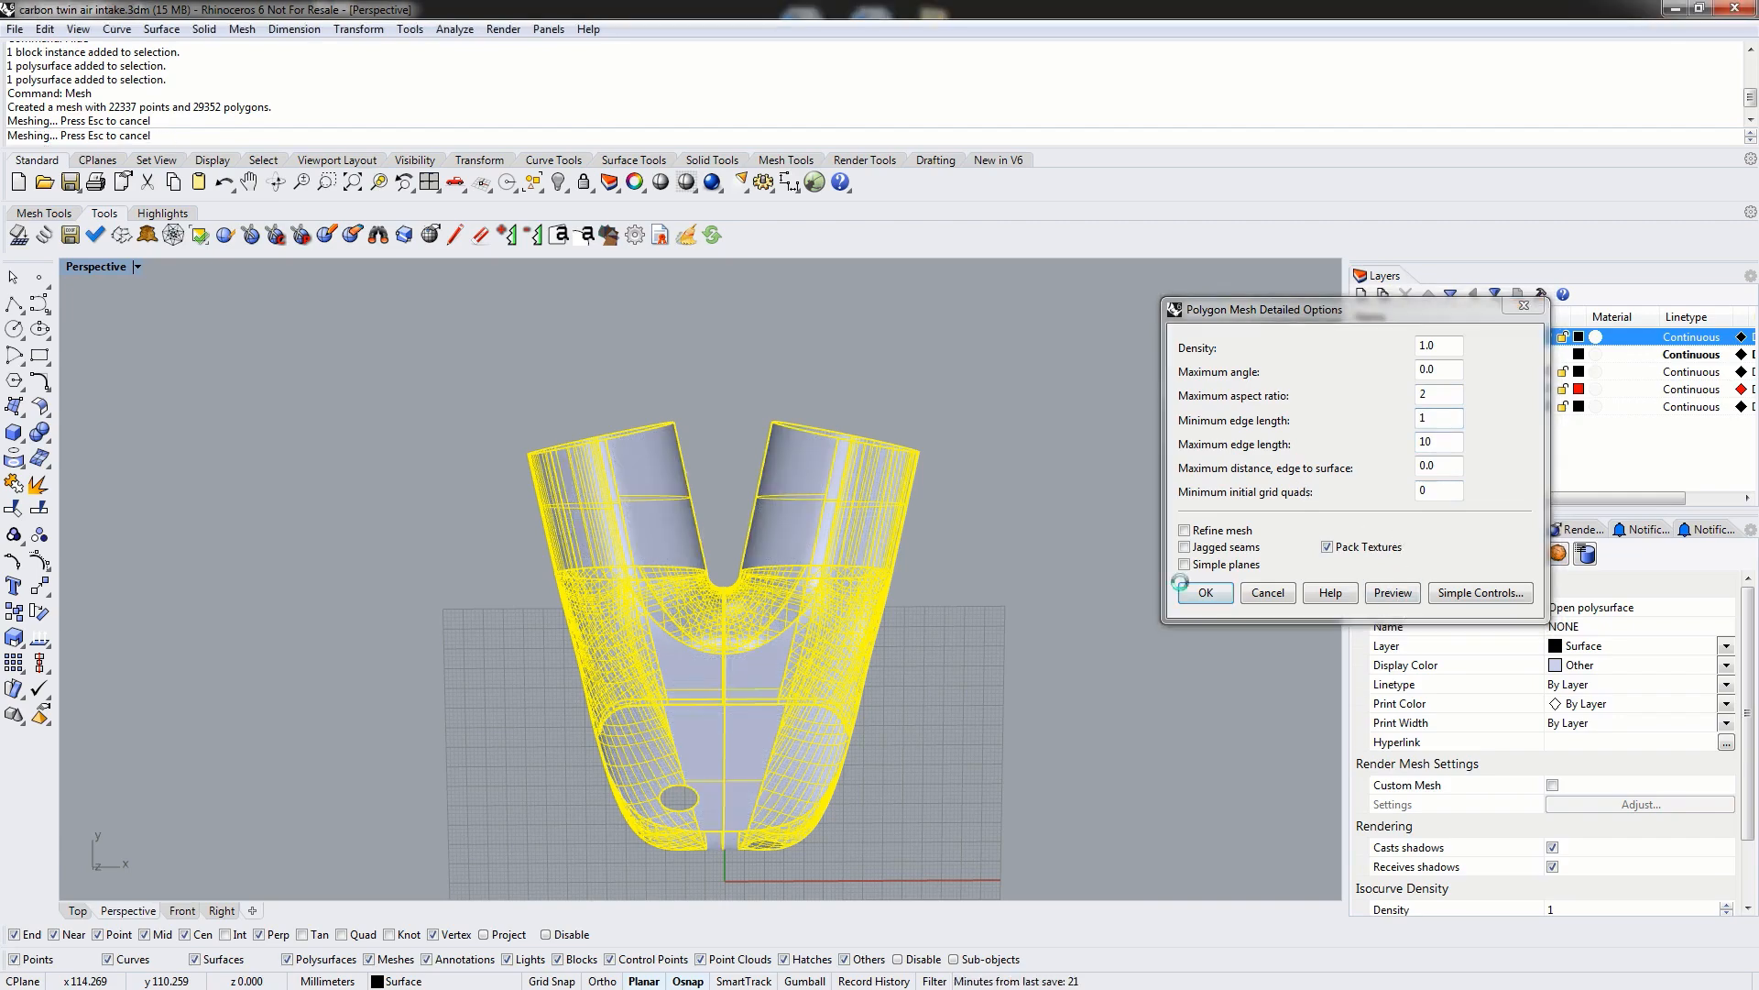
Reduce the maximum edge length to 5 and the minimum edge length to .5, and preview the intake mesh.
scroll(736, 618, "up", 5)
scroll(730, 623, "down", 5)
right_click_drag(730, 623, 938, 536)
scroll(987, 499, "up", 3)
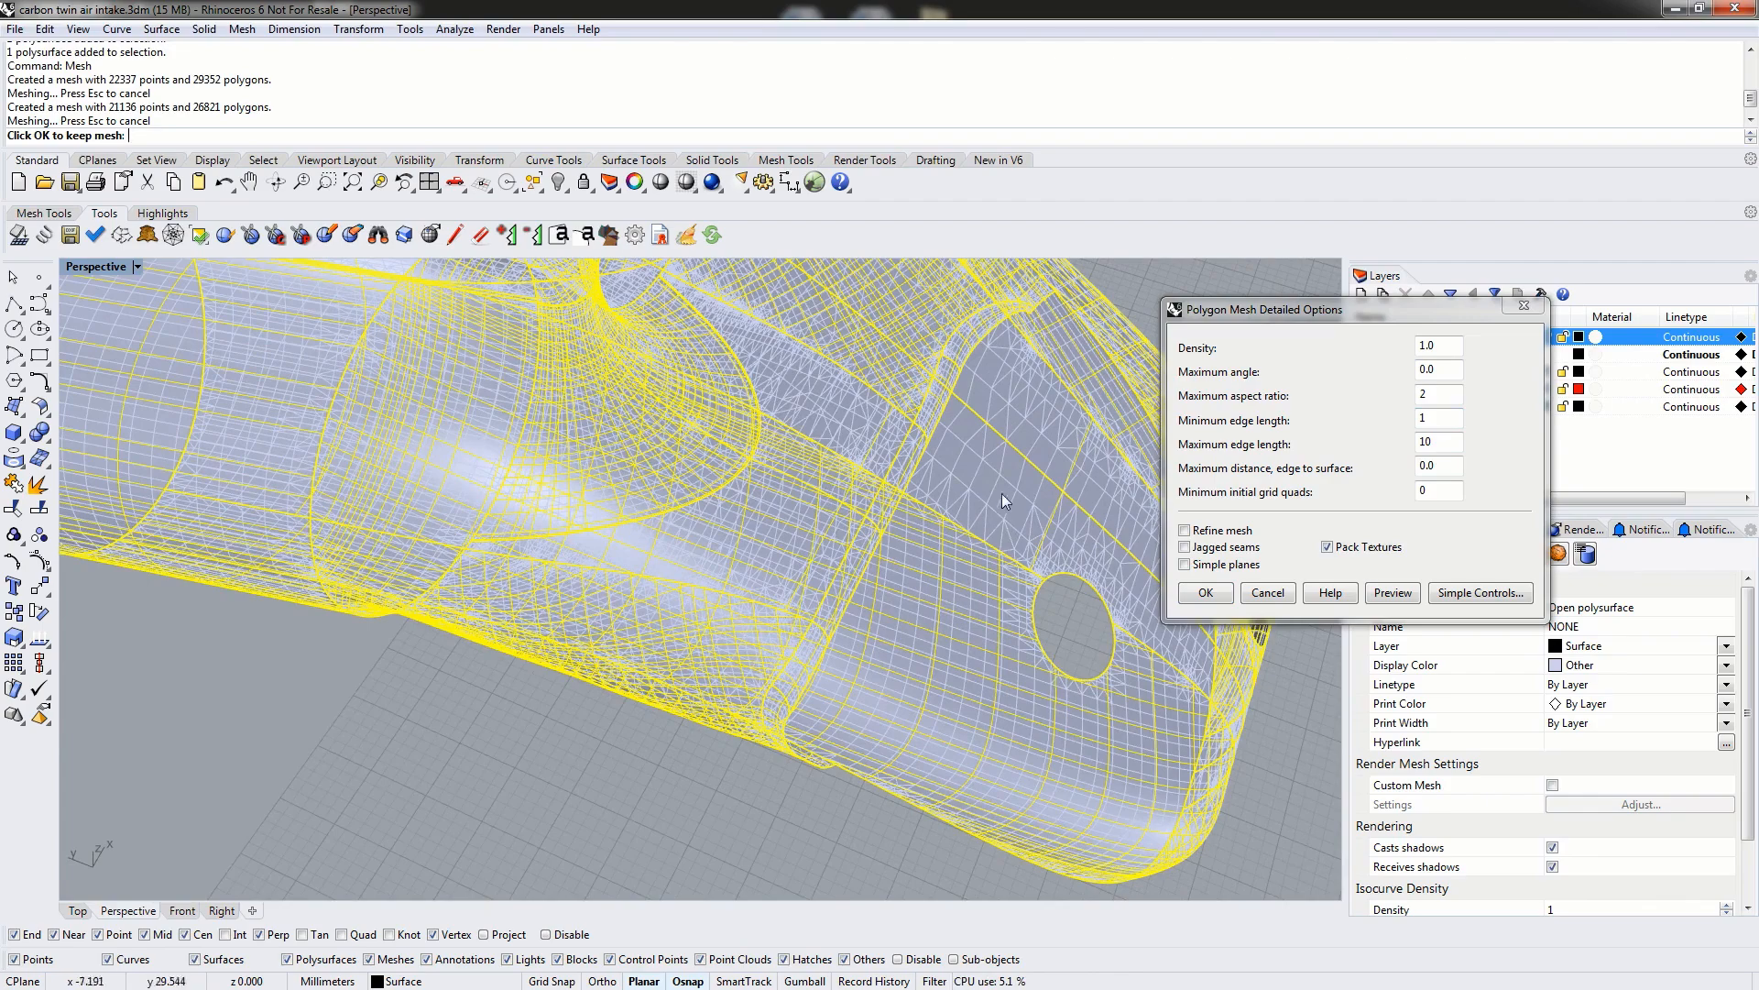
right_click_drag(1051, 533, 982, 534)
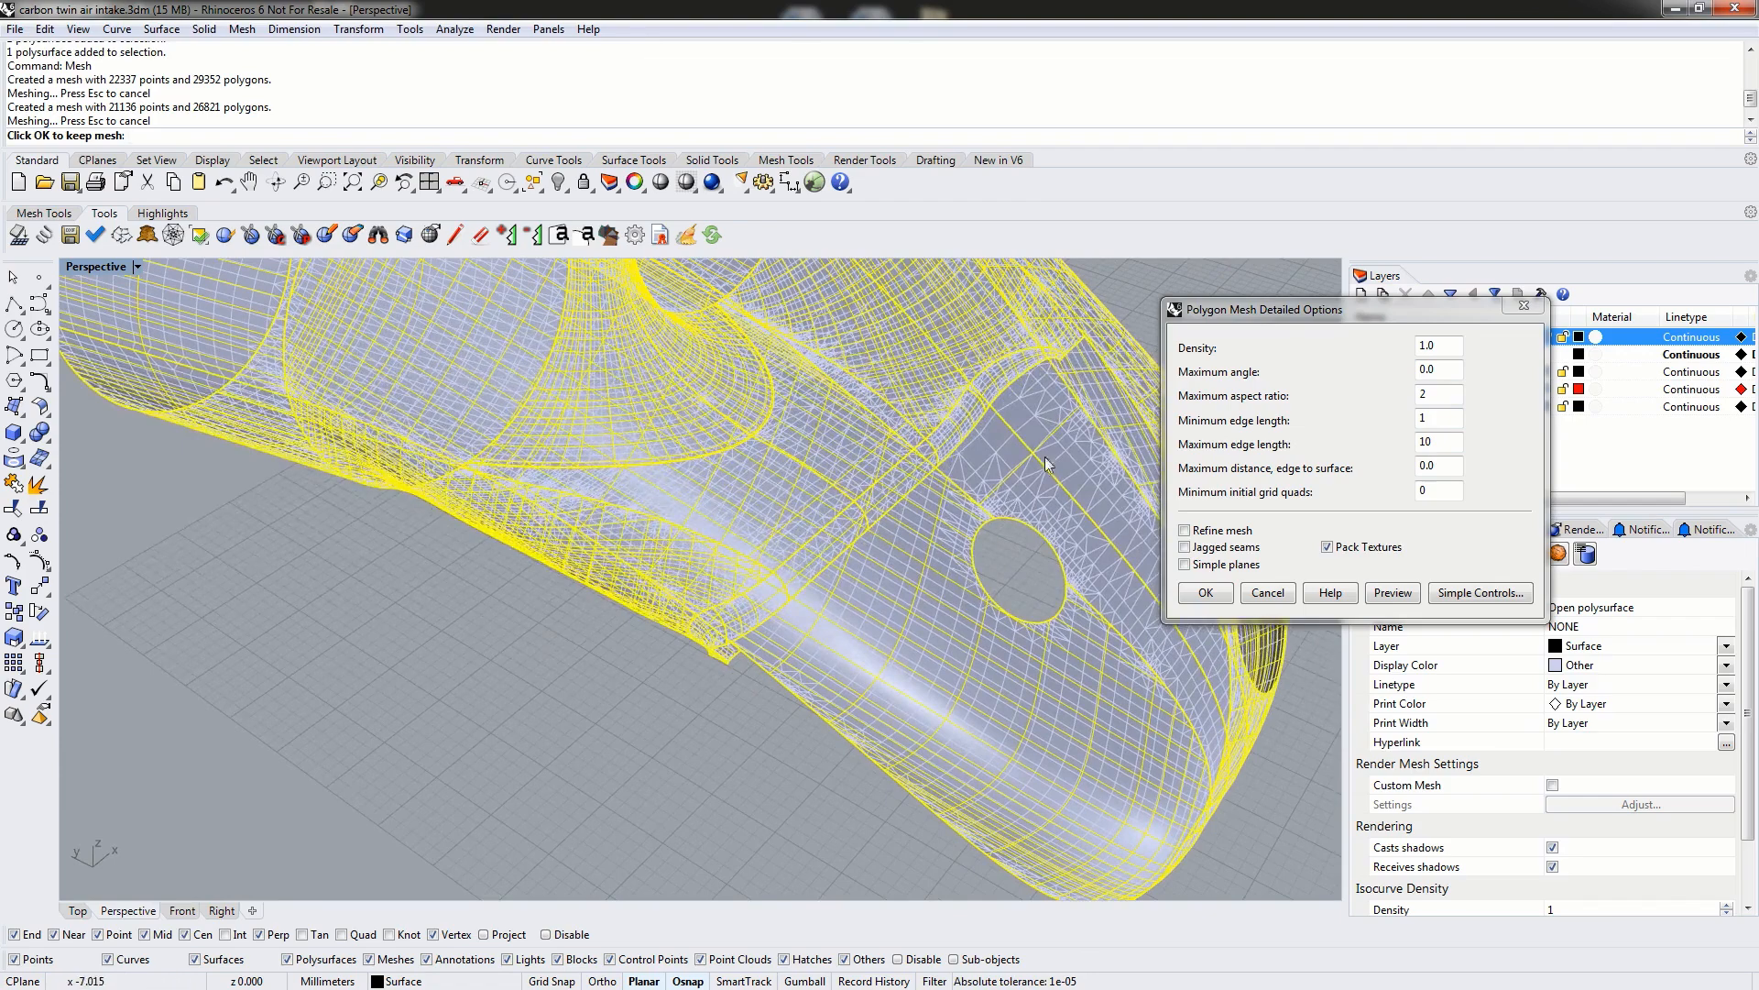
double_click(1430, 442)
type("5")
double_click(1440, 417)
type(".5")
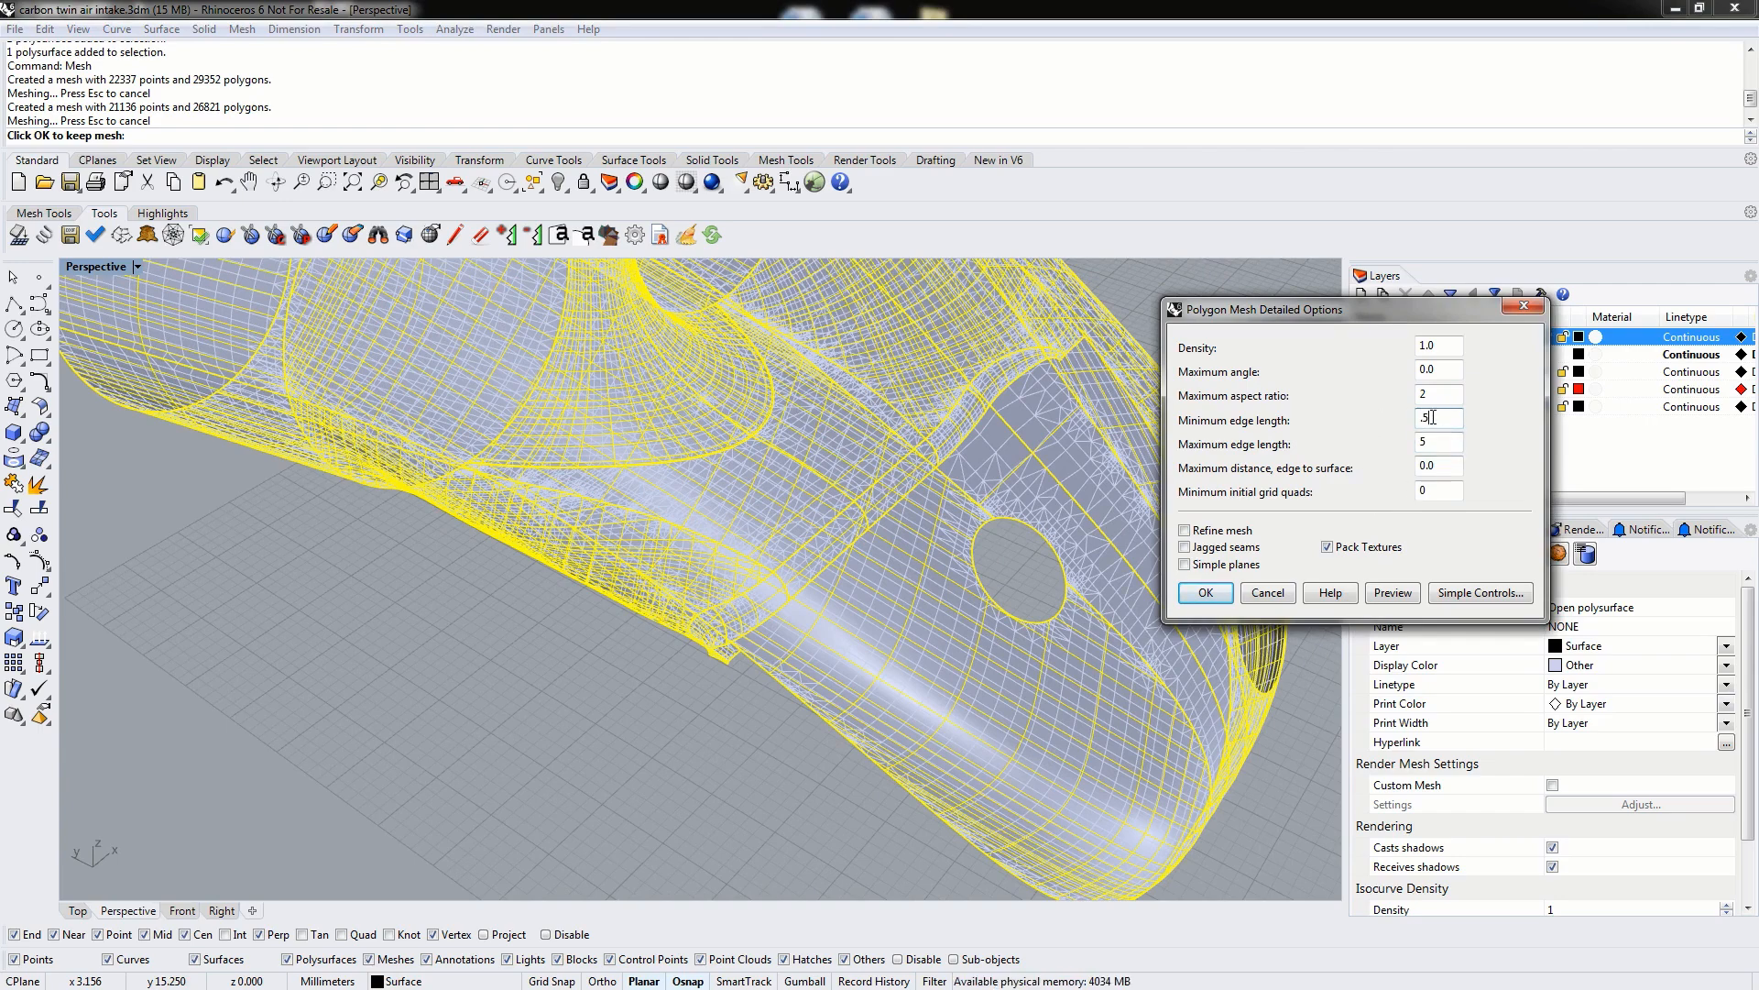
left_click(1393, 592)
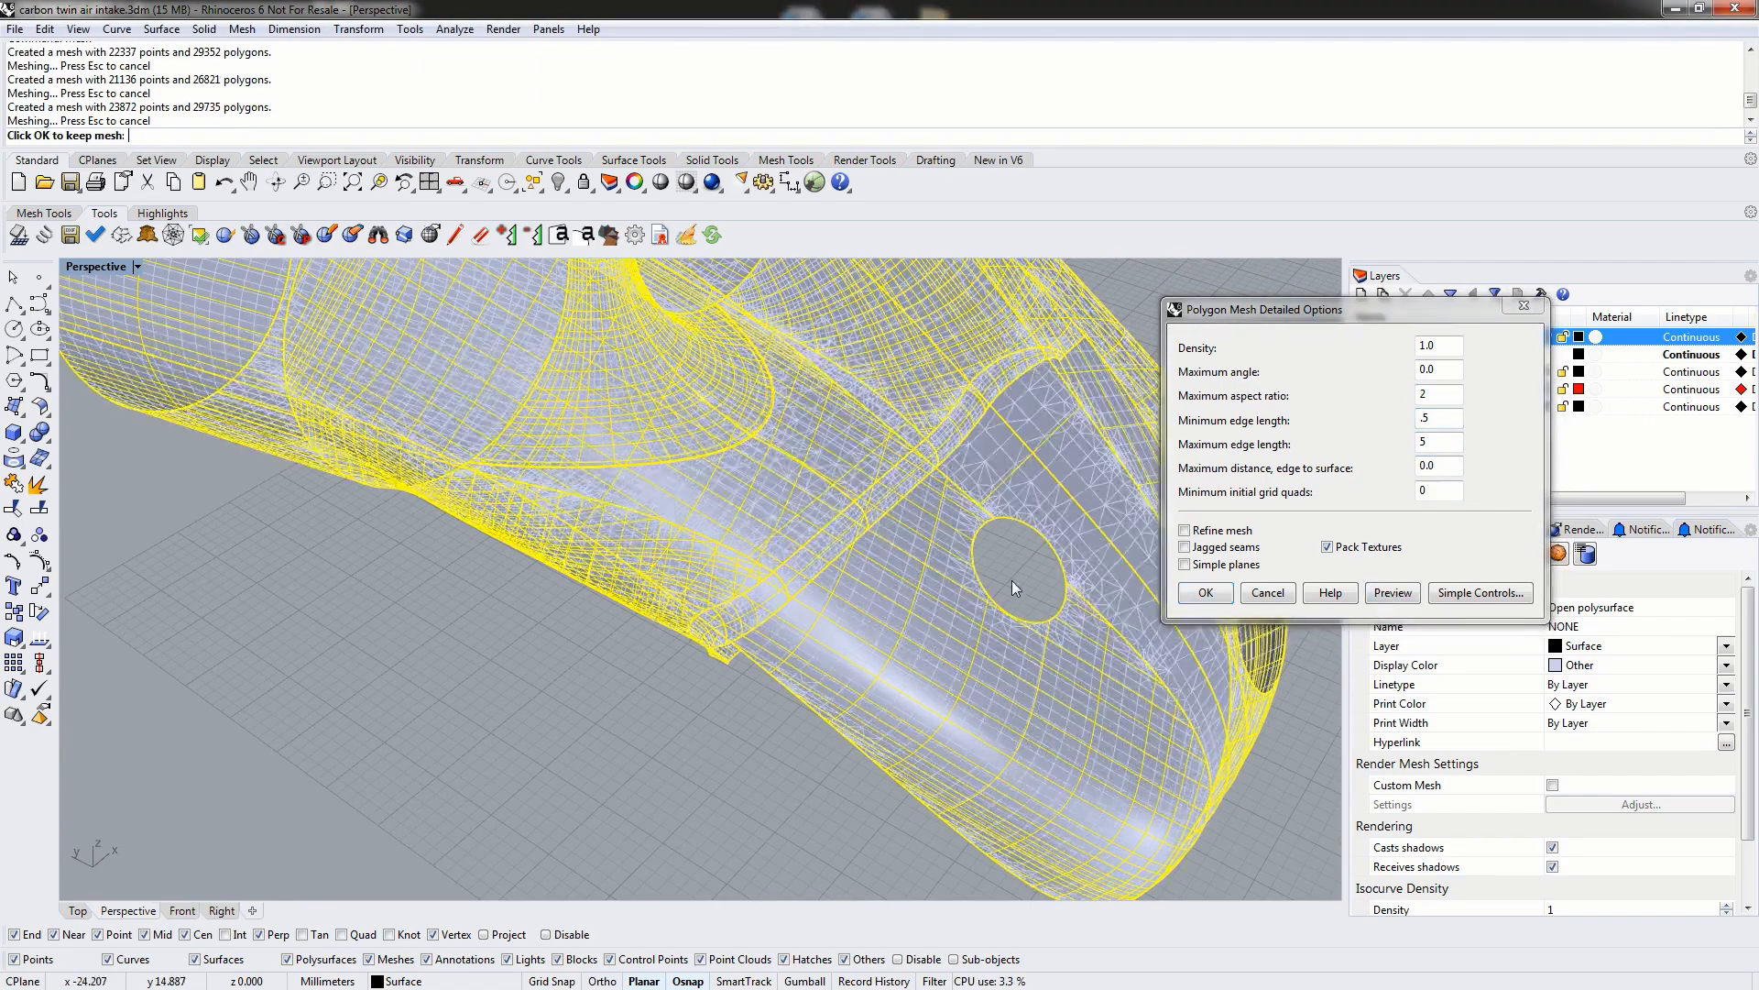
Refine the mesh with a maximum edge length of 1 and a minimum edge length of .1, and preview the result.
right_click_drag(1064, 504, 1066, 630)
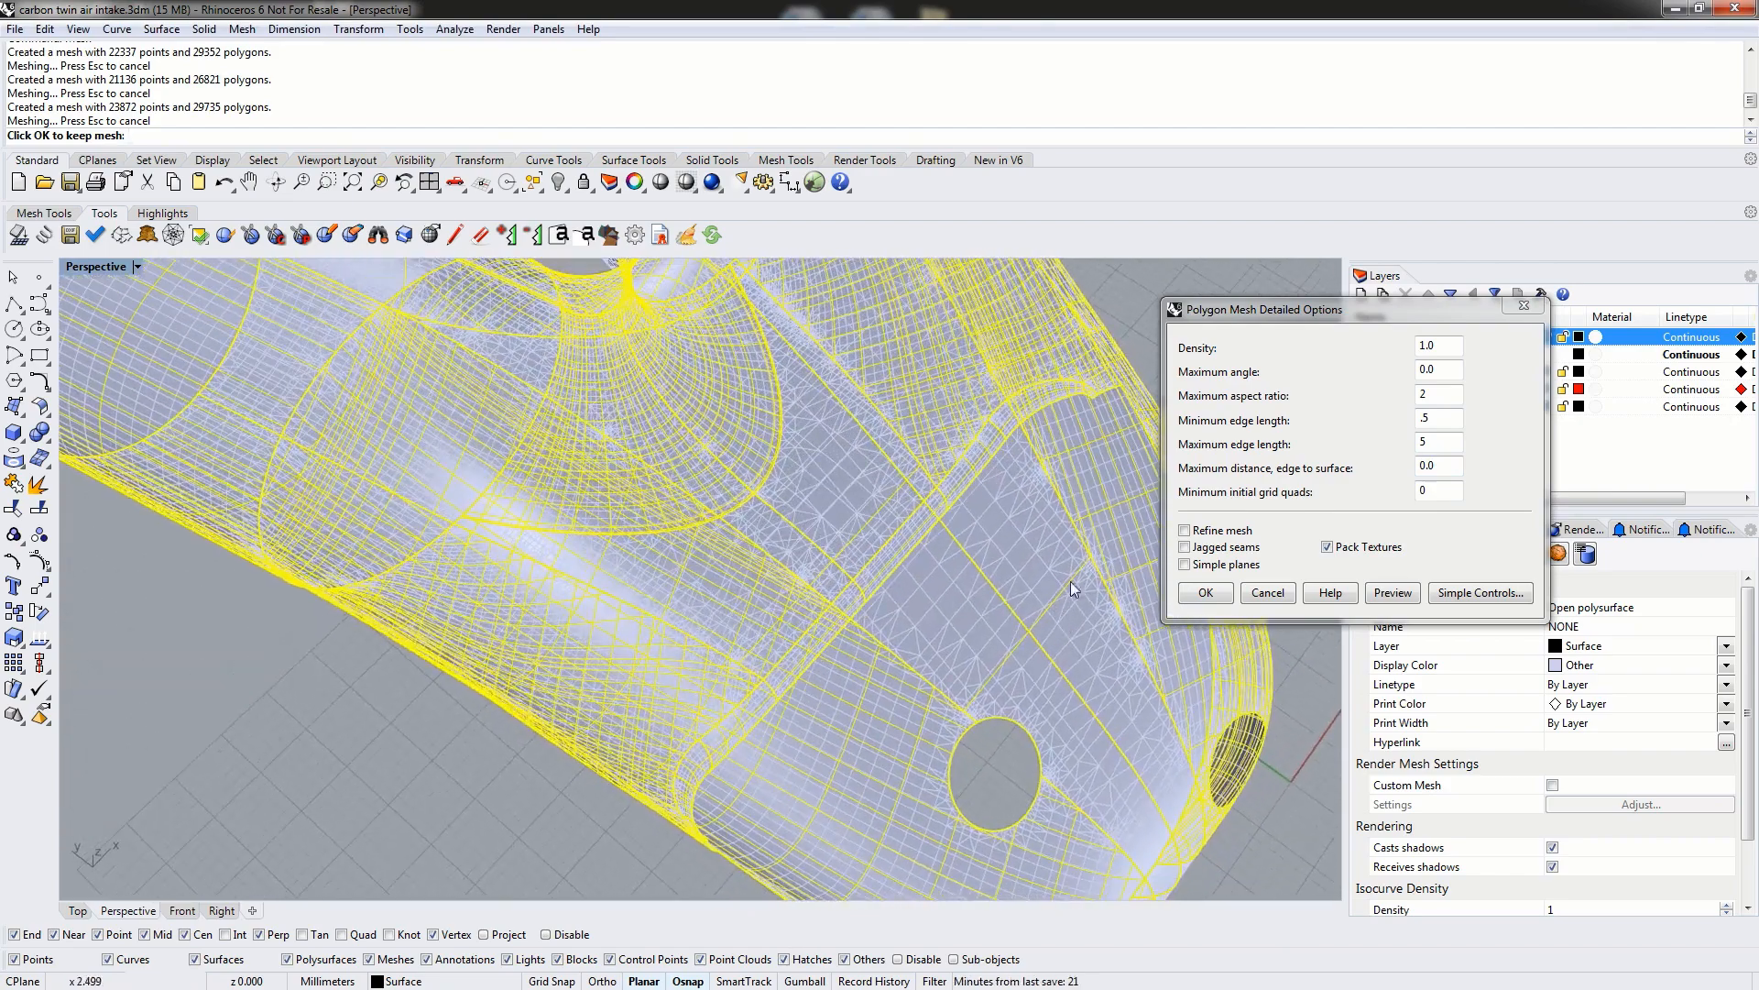
double_click(1446, 445)
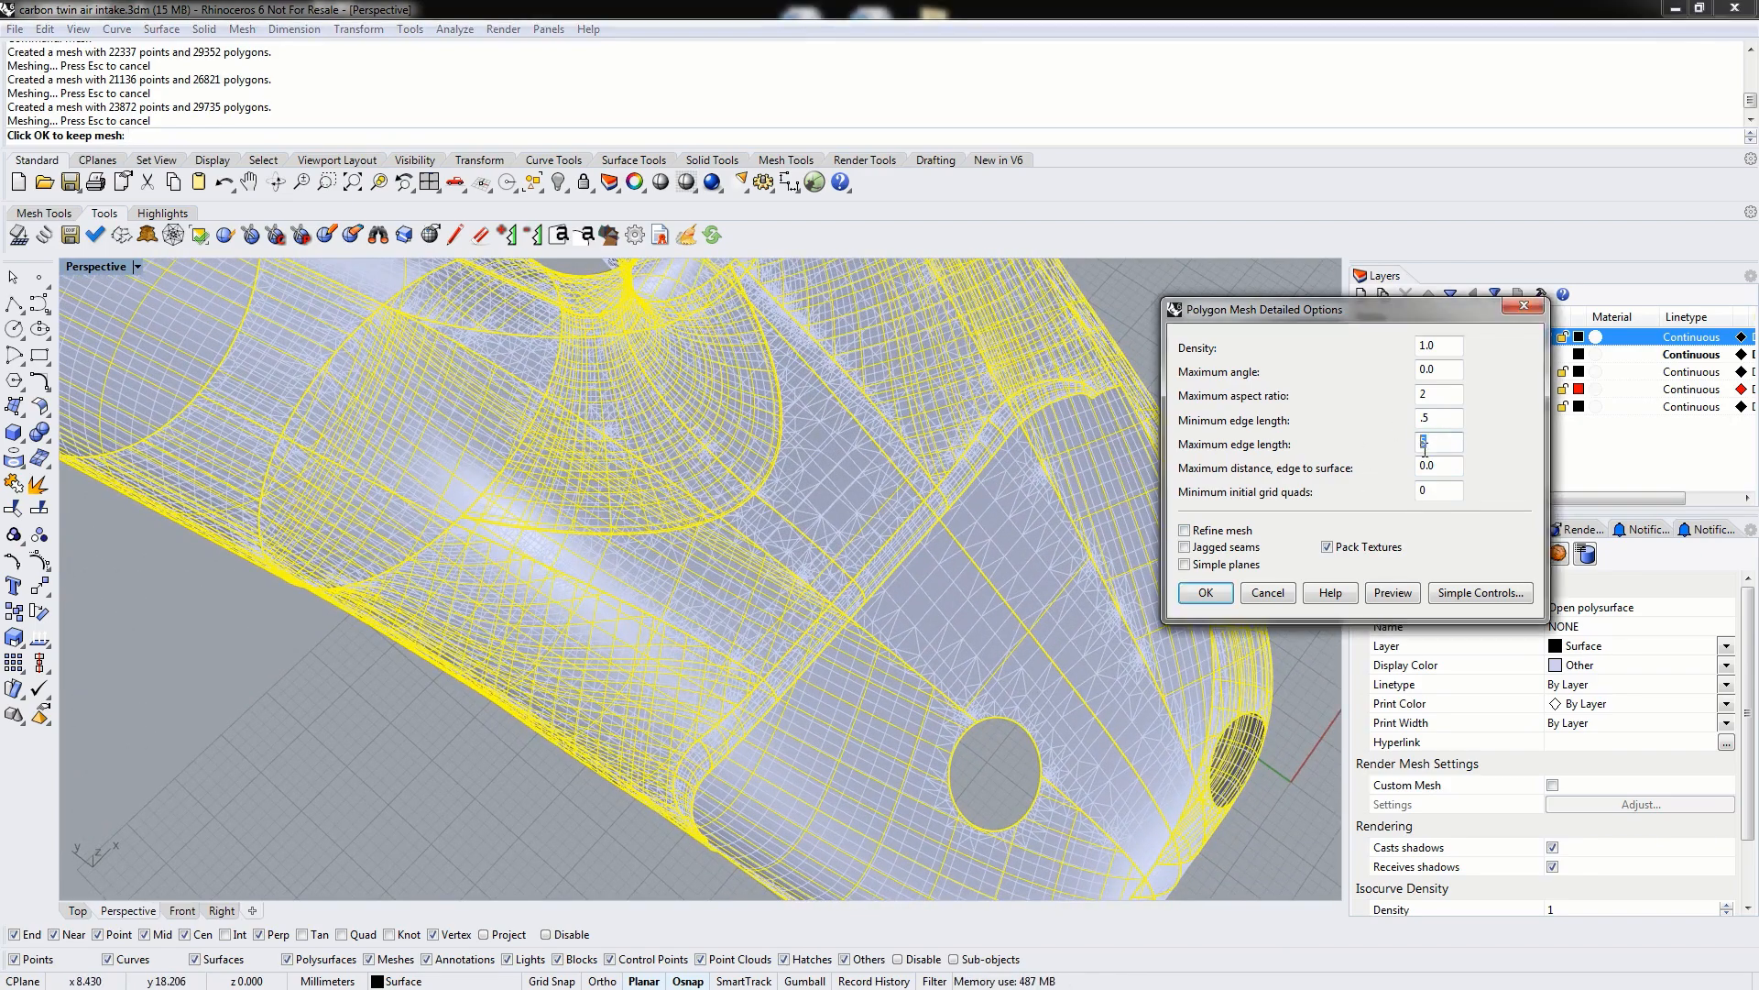
type("1")
double_click(1416, 417)
type("1")
left_click(1391, 593)
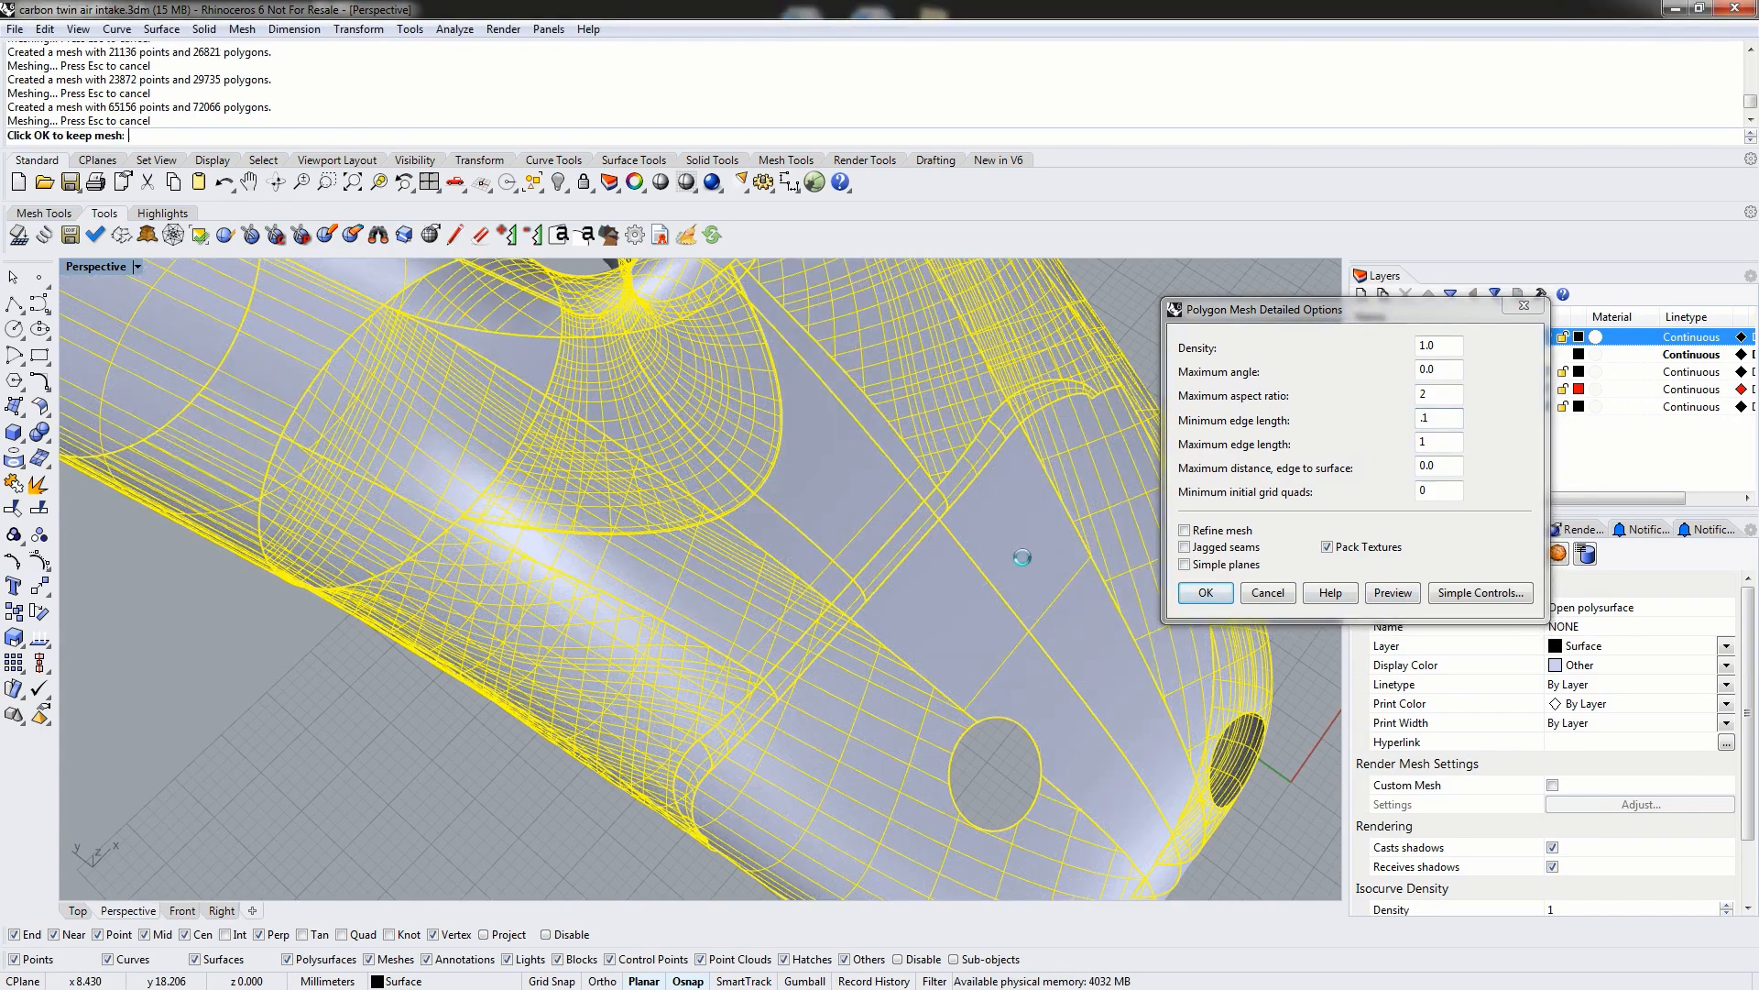
Check the previewed polygons on the flat area and pipes, and accept the meshing settings to create the intake mesh.
right_click_drag(1010, 564, 981, 650)
scroll(913, 664, "up", 4)
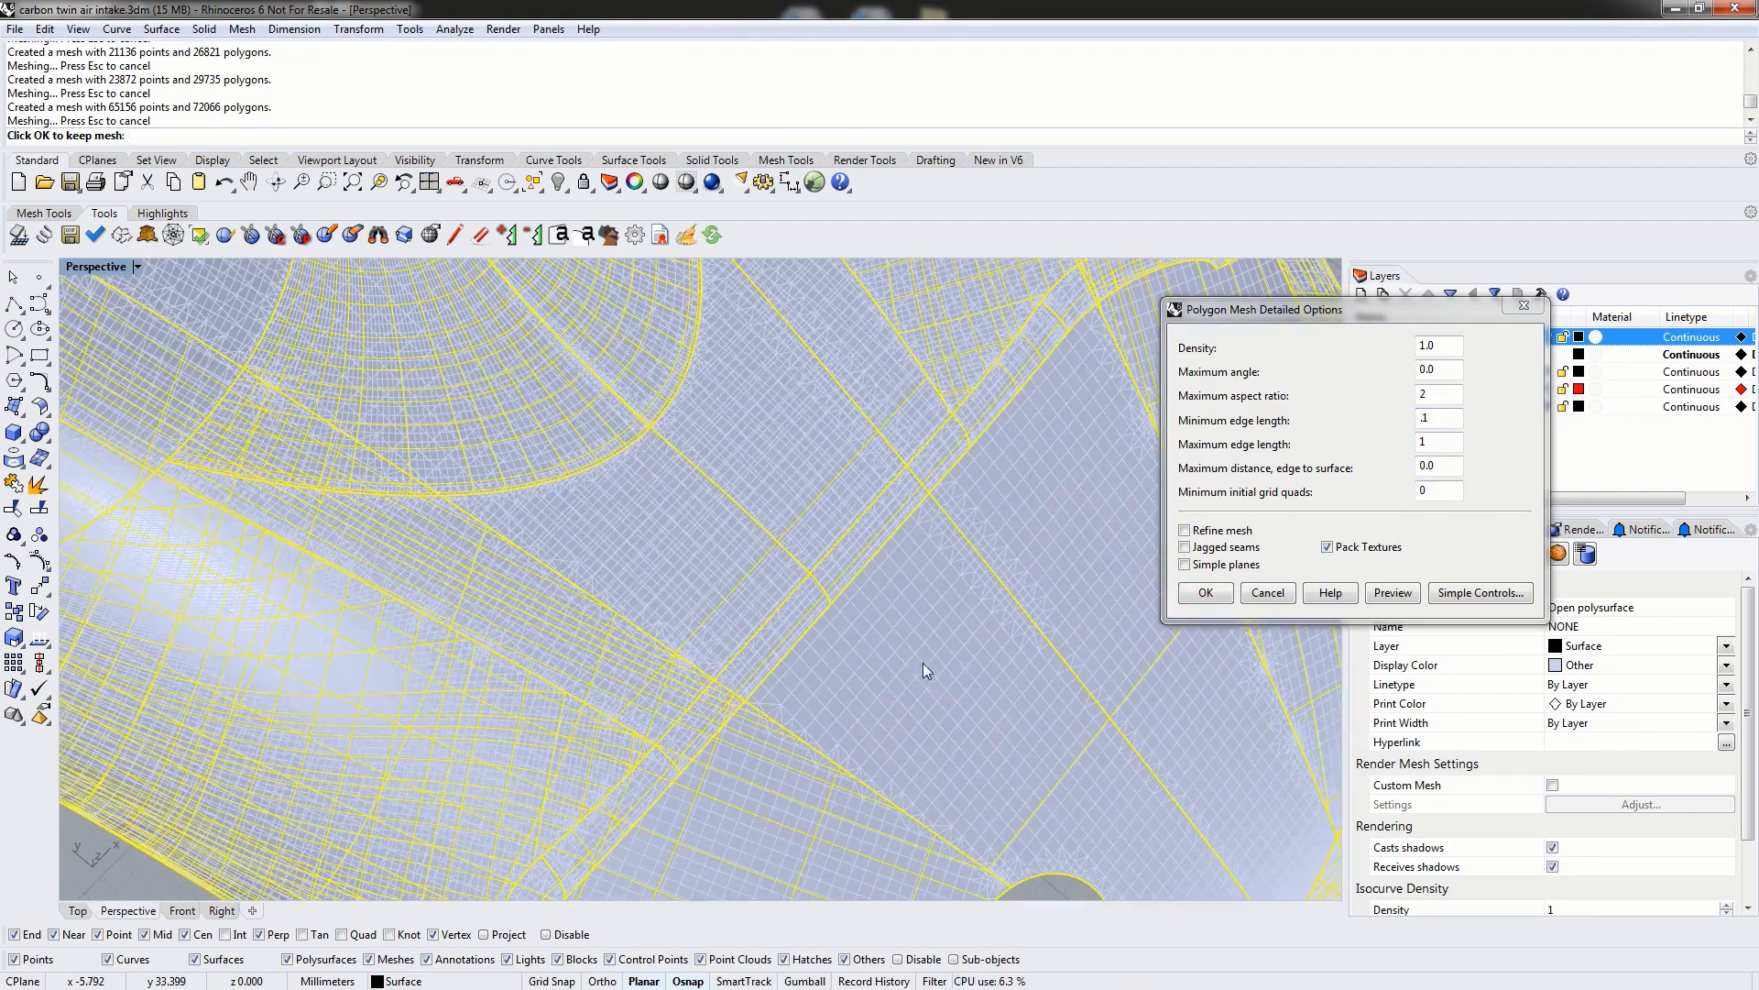
scroll(972, 679, "up", 6)
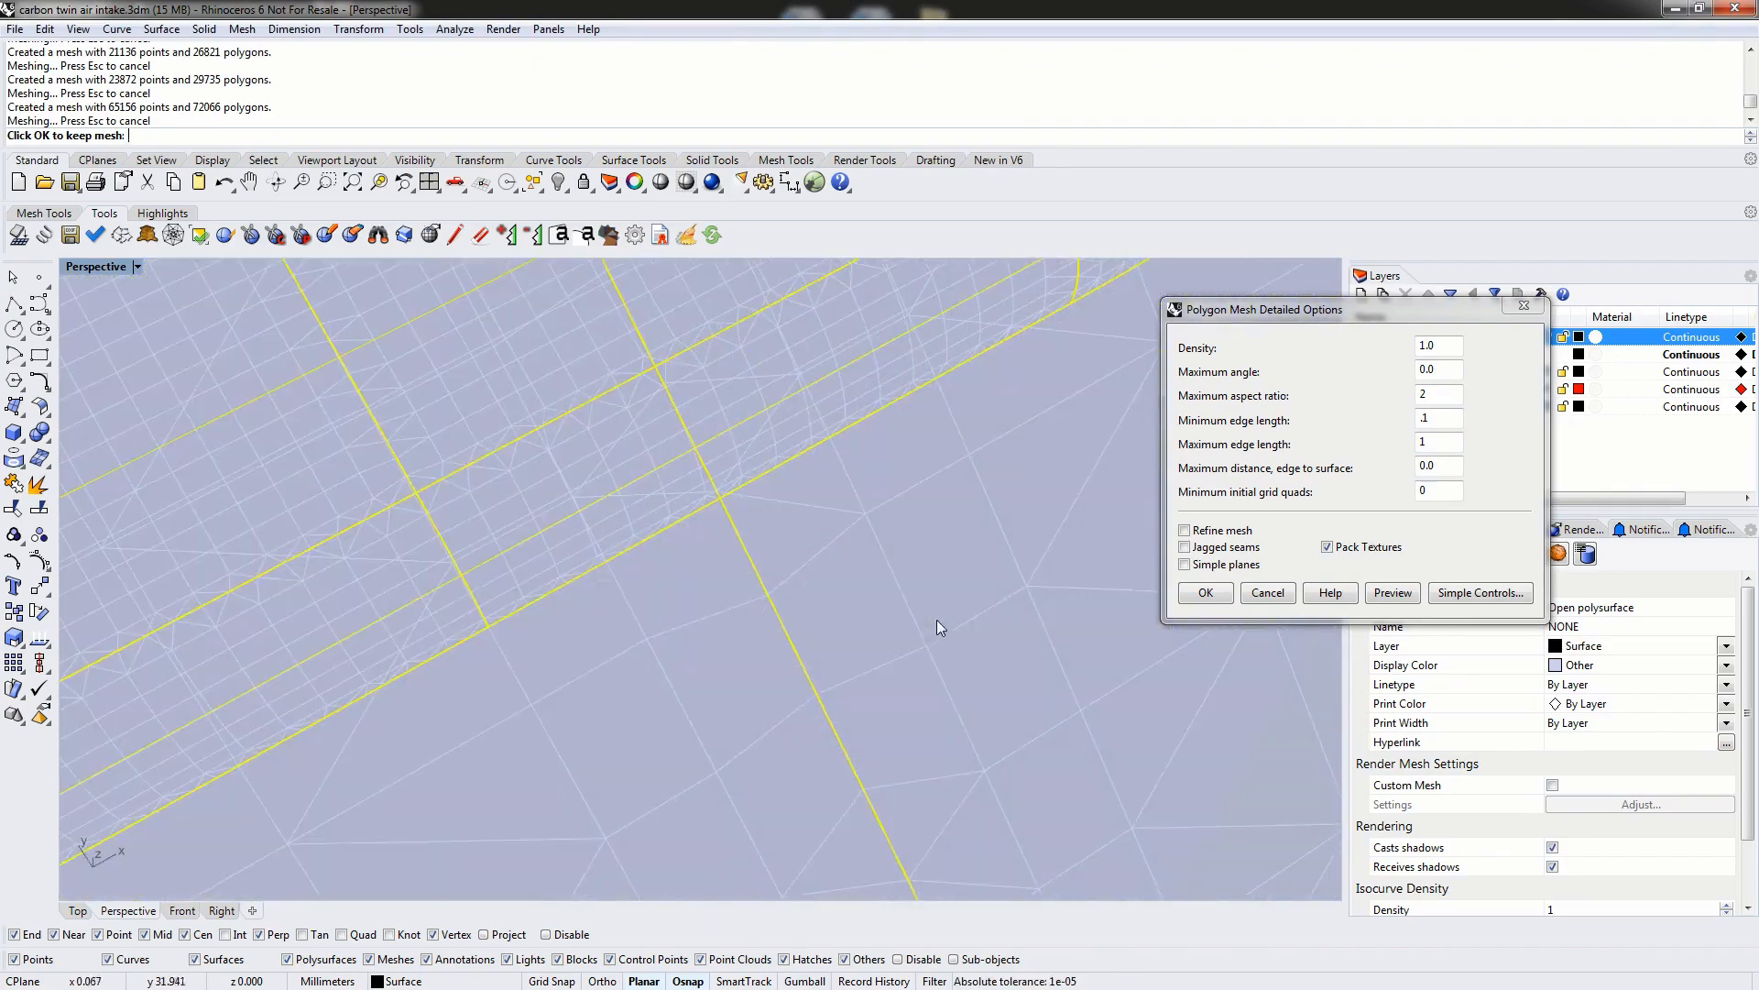
scroll(814, 609, "down", 10)
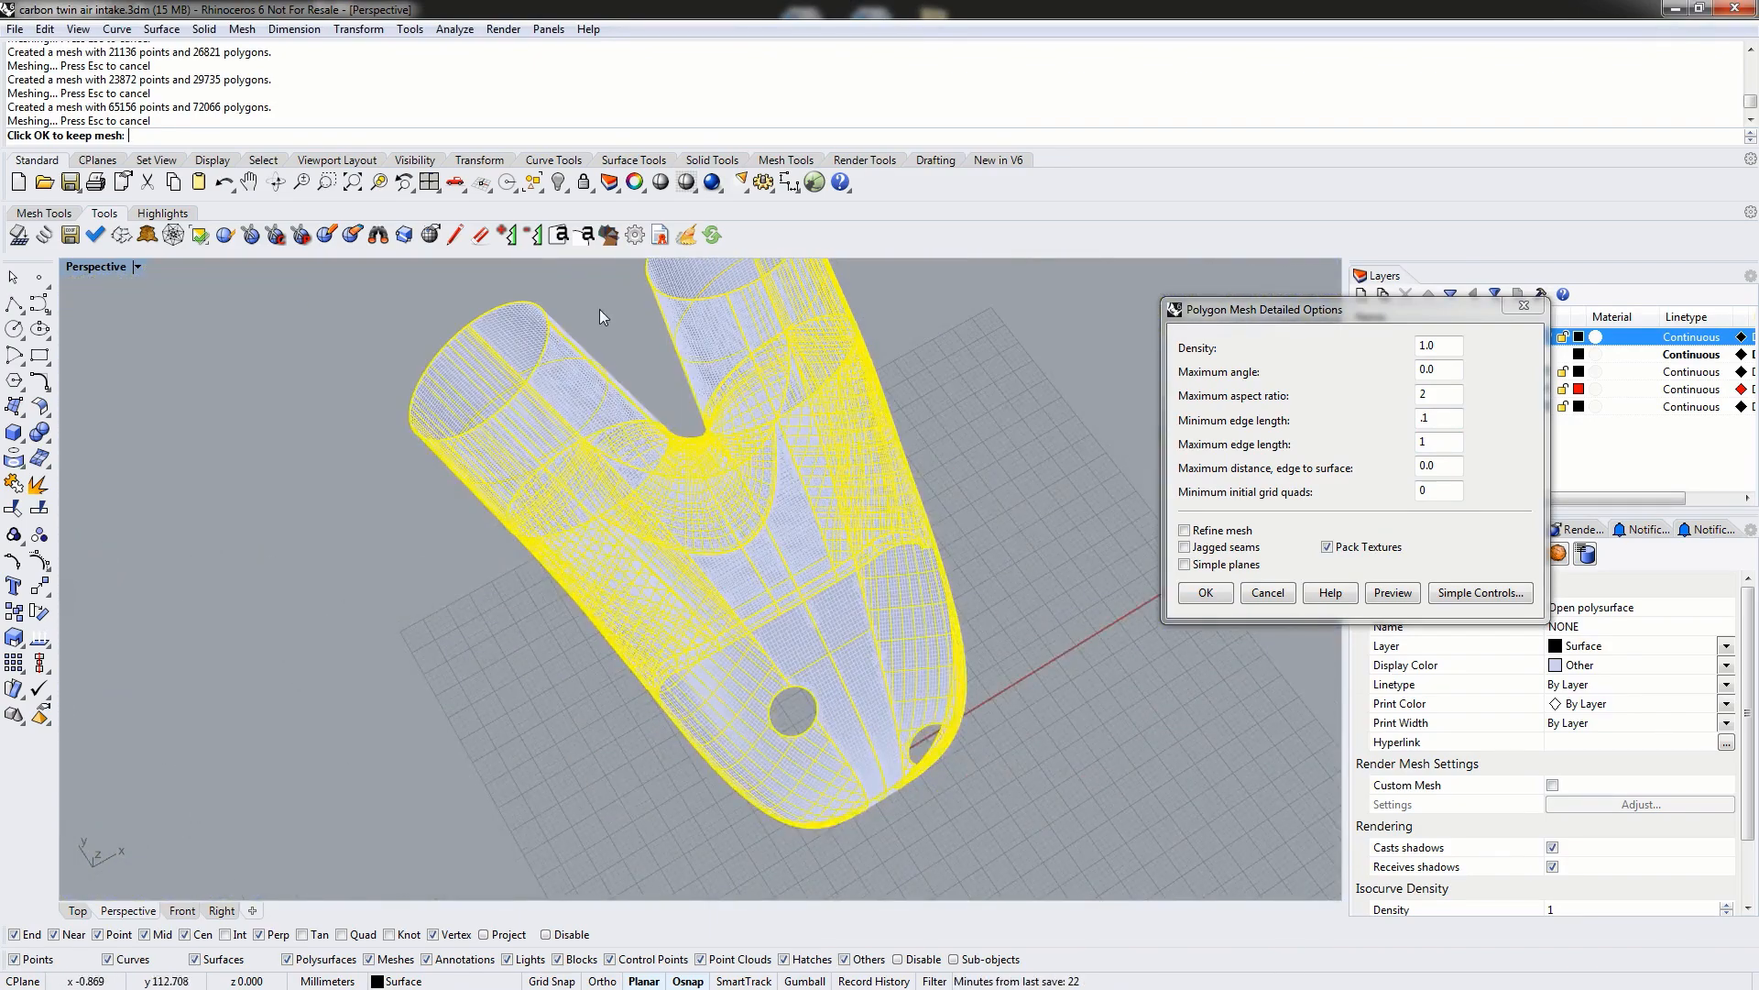
right_click_drag(586, 431, 583, 470)
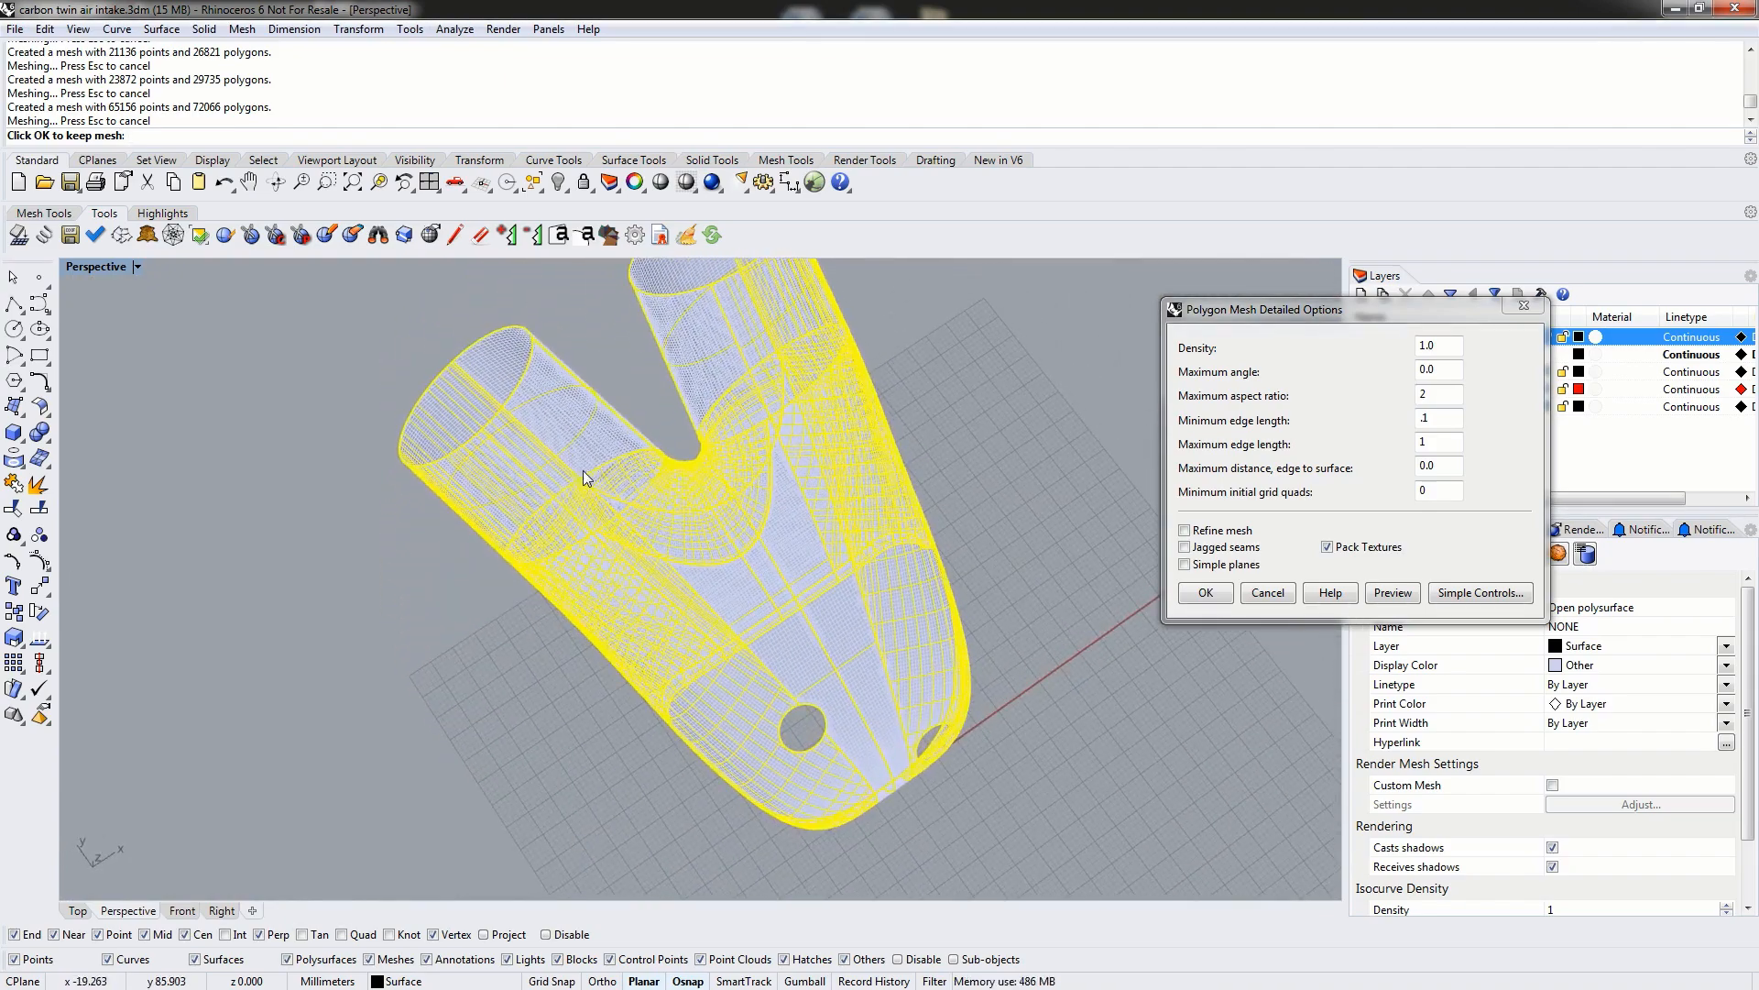
left_click(1206, 592)
left_click(1041, 570)
right_click_drag(1041, 570, 1274, 406)
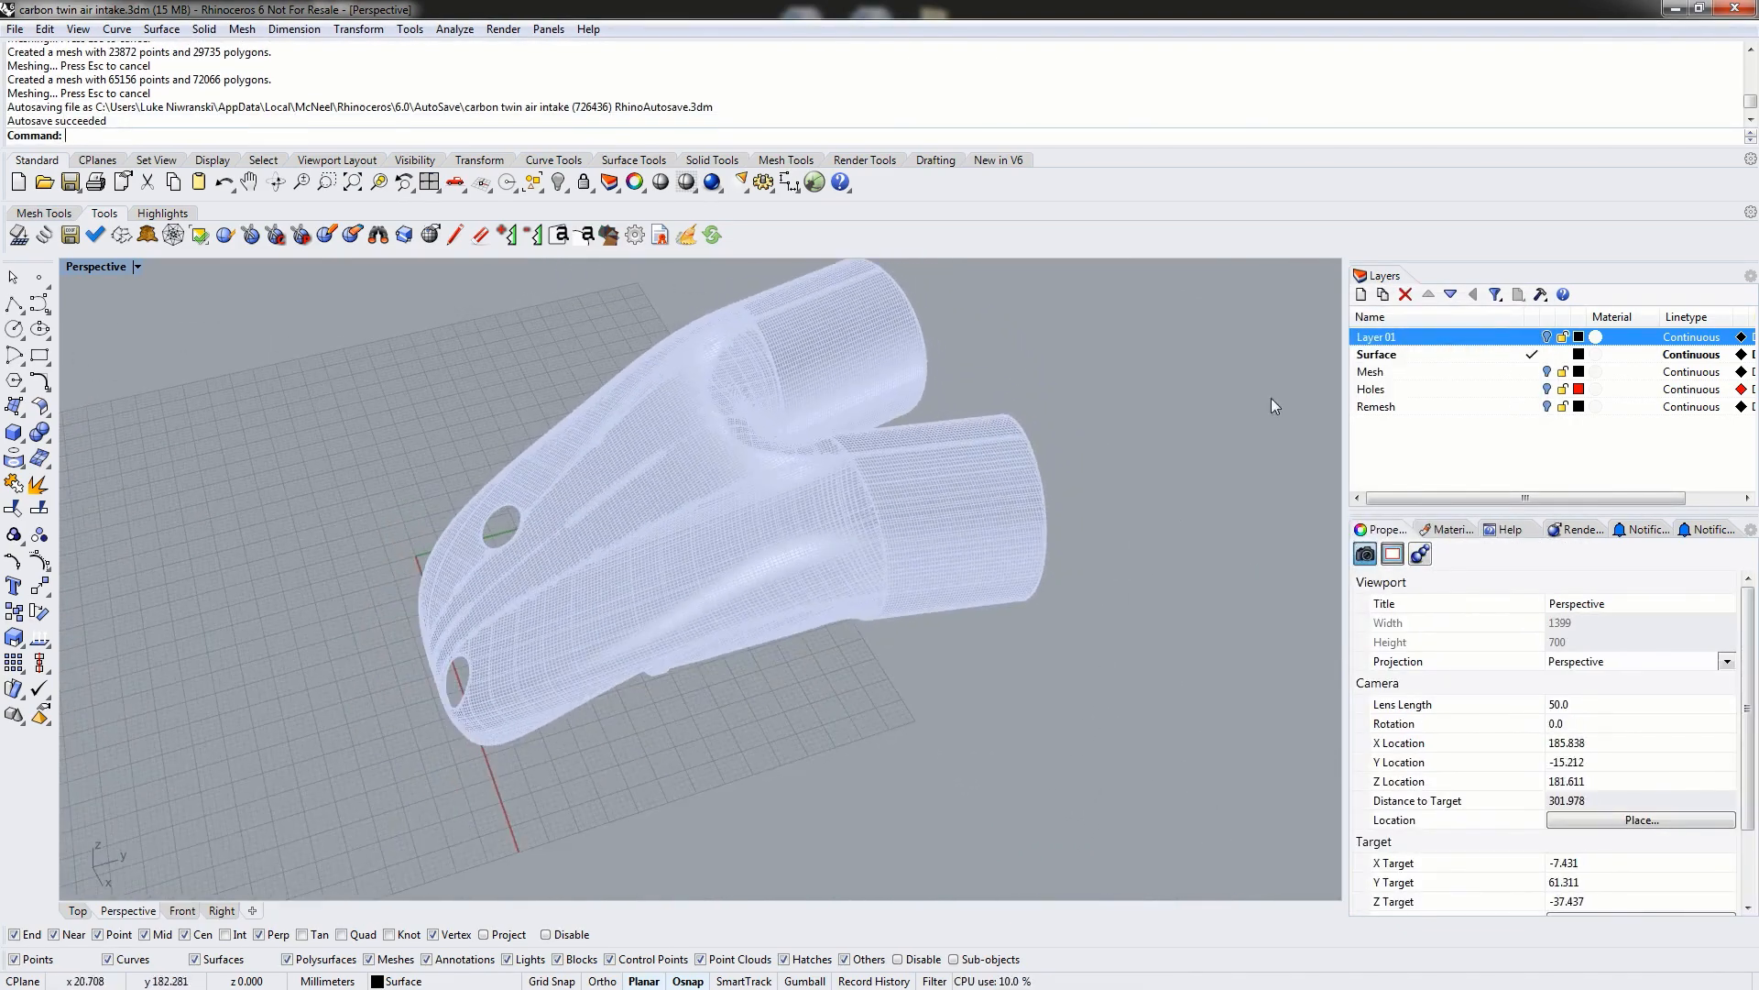
Isolate the new intake mesh and examine its polygon layout around the plug holes and seams.
left_click(668, 548)
left_click(733, 597)
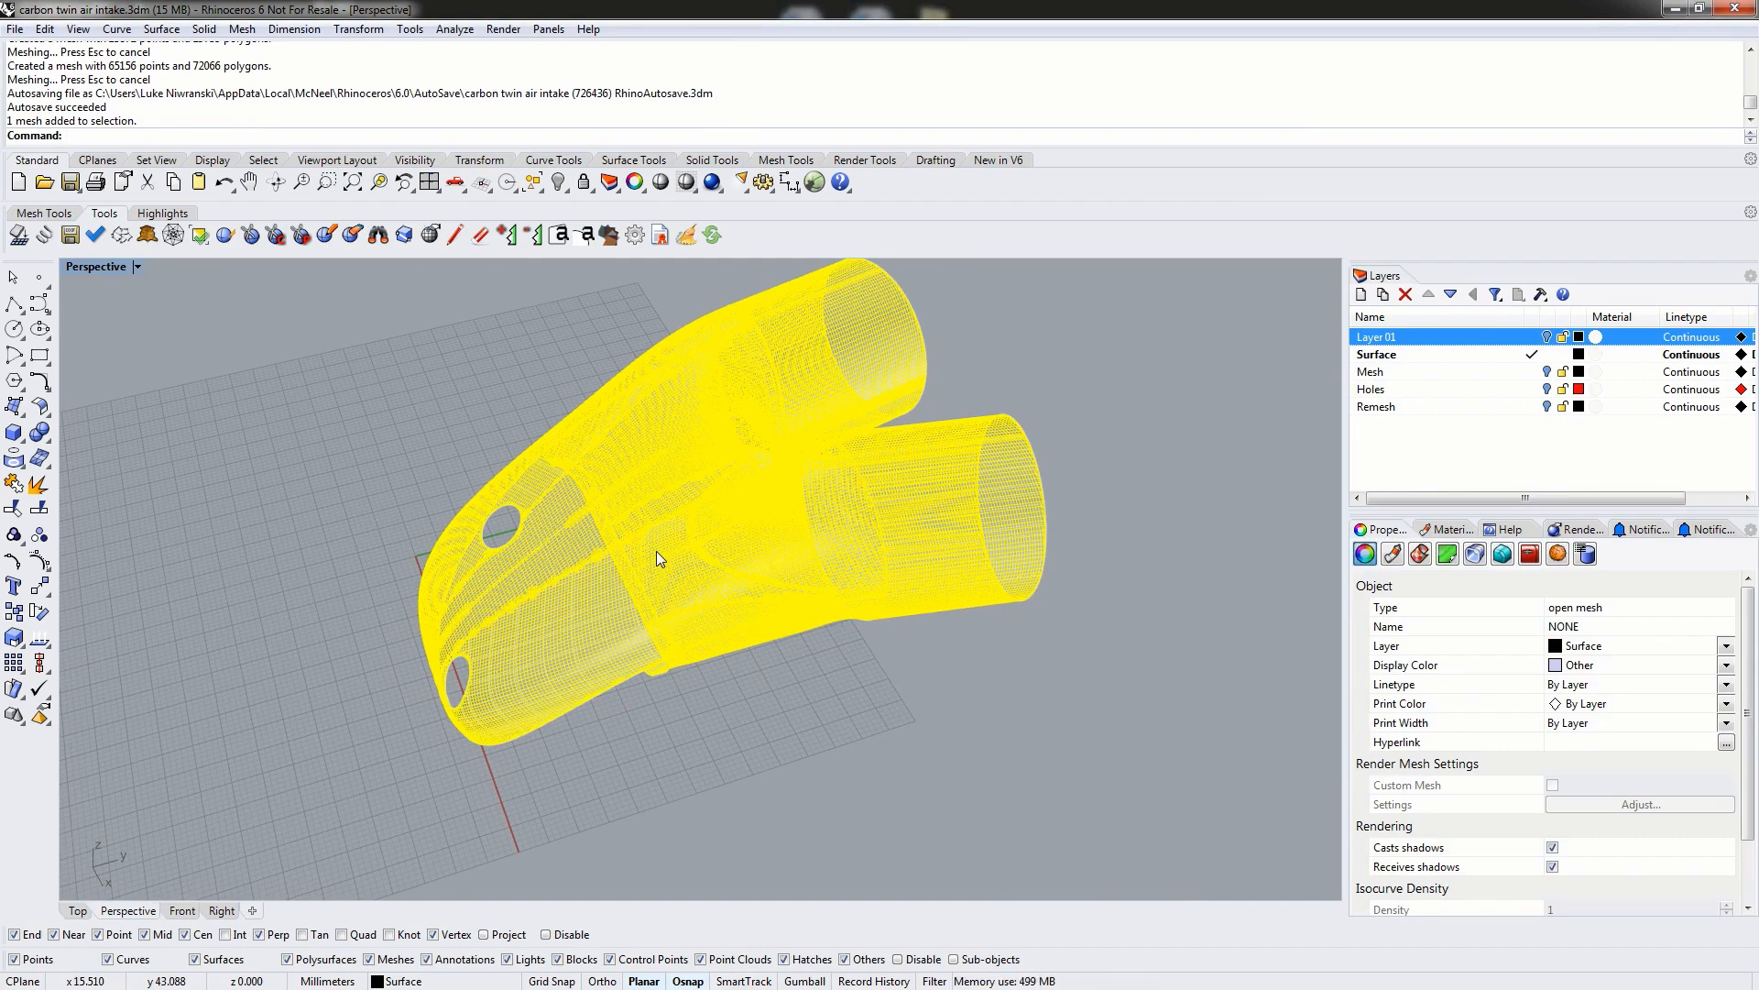
right_click_drag(759, 374, 621, 591)
scroll(581, 667, "up", 5)
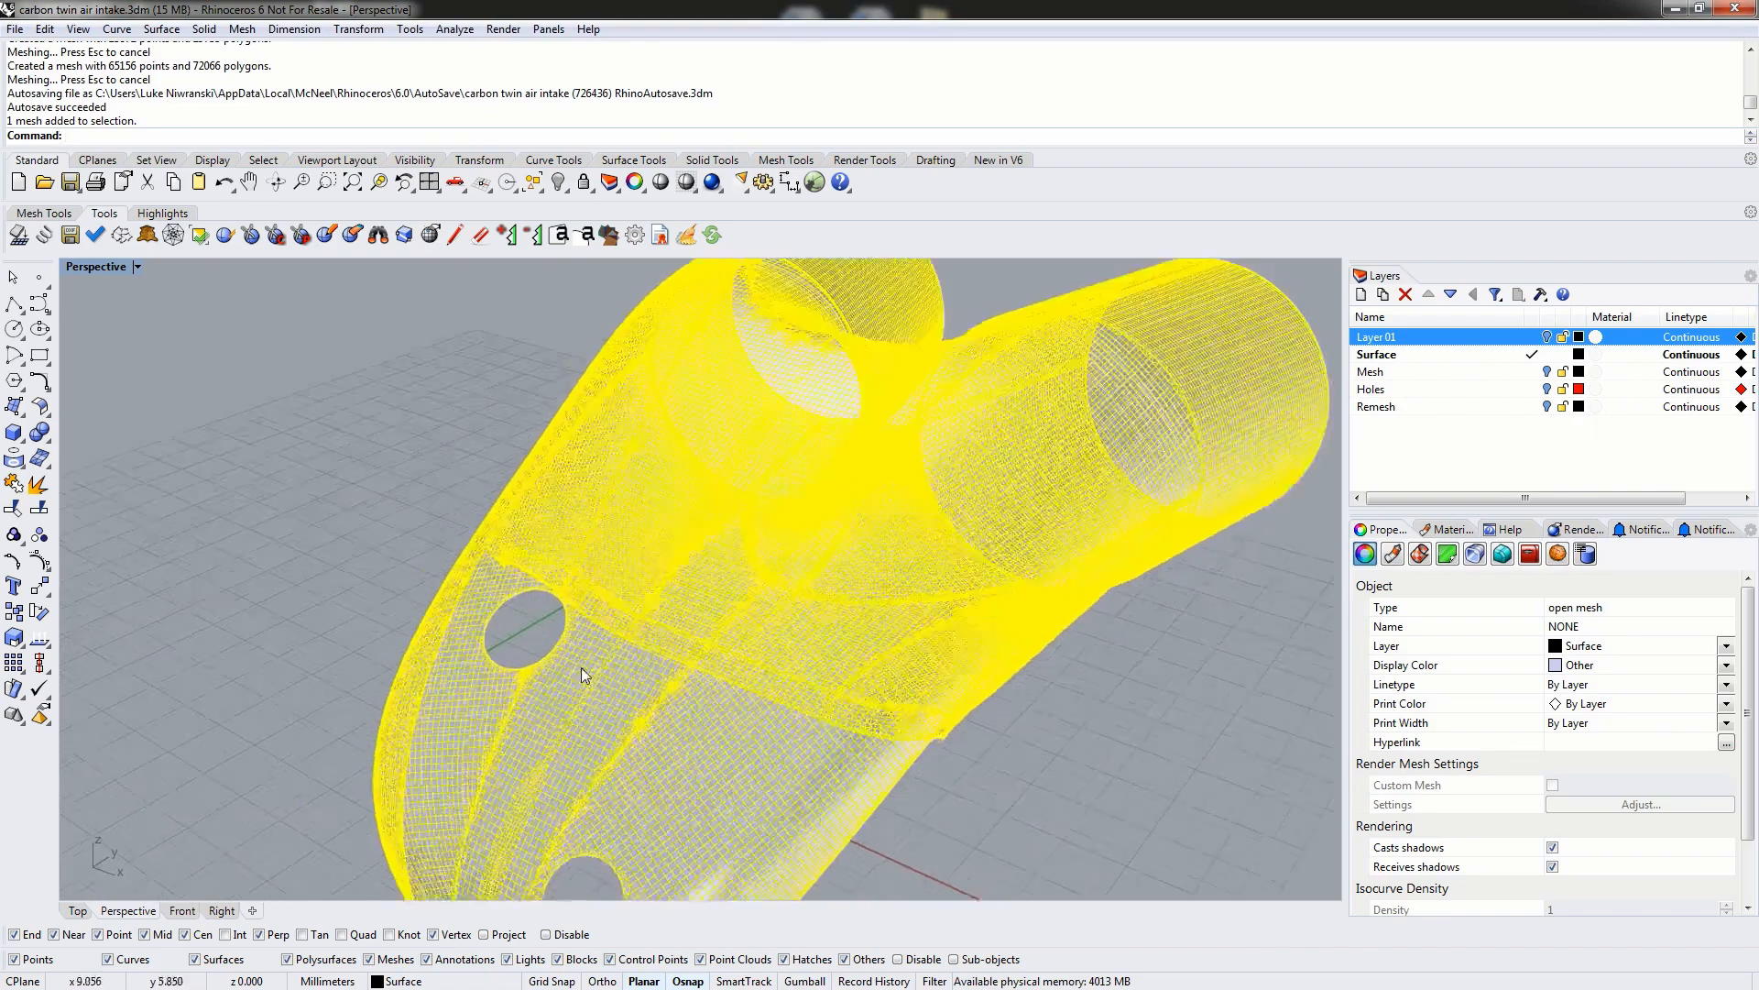
scroll(581, 674, "up", 3)
right_click_drag(647, 718, 692, 749)
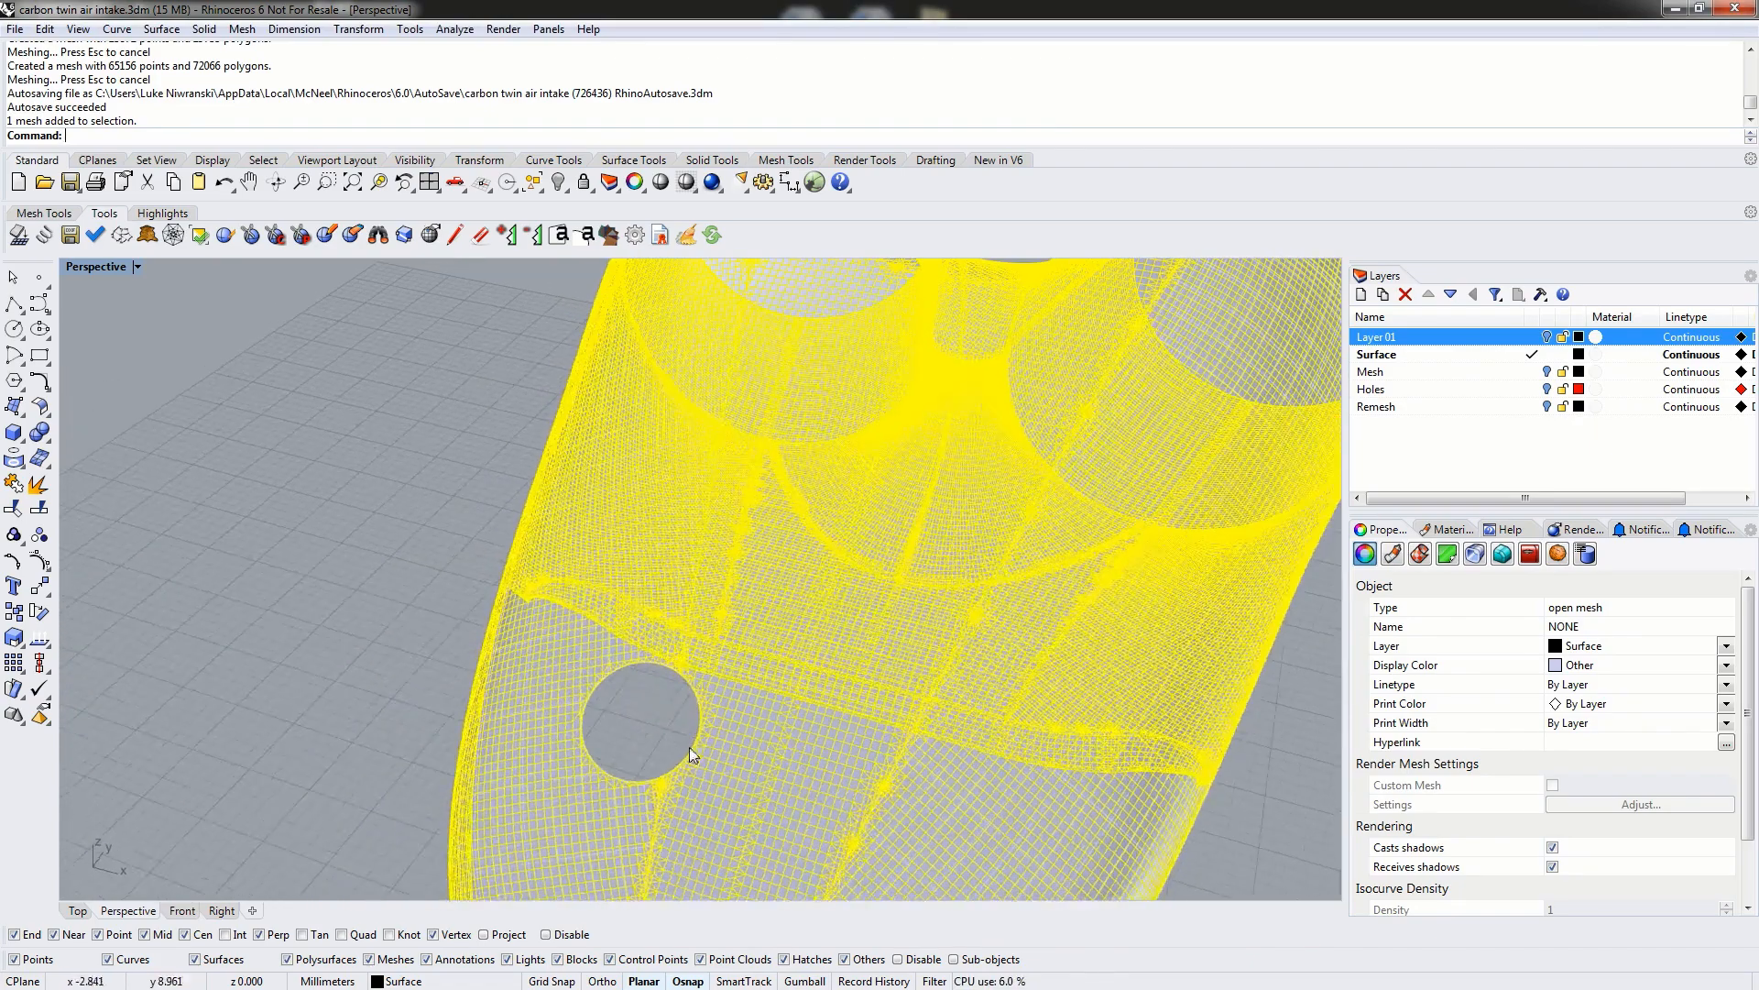
type("Isolate")
key("Return")
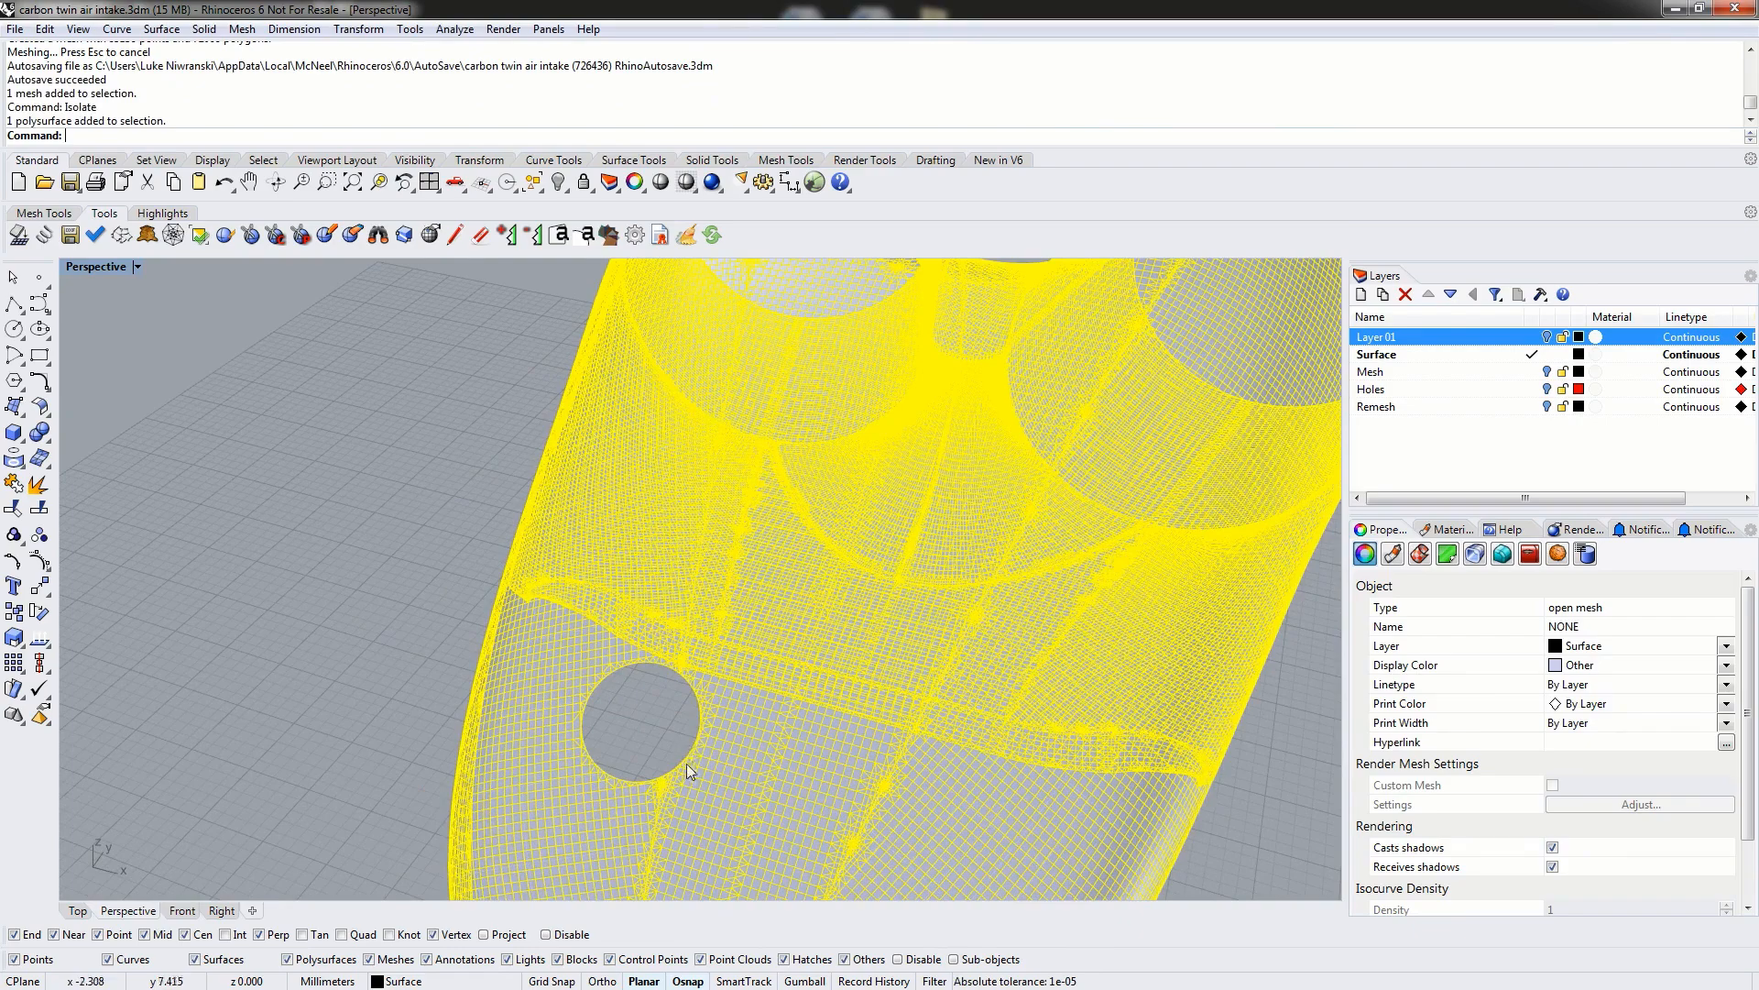
left_click(684, 740)
right_click_drag(771, 633, 883, 570)
right_click_drag(670, 489, 1052, 525)
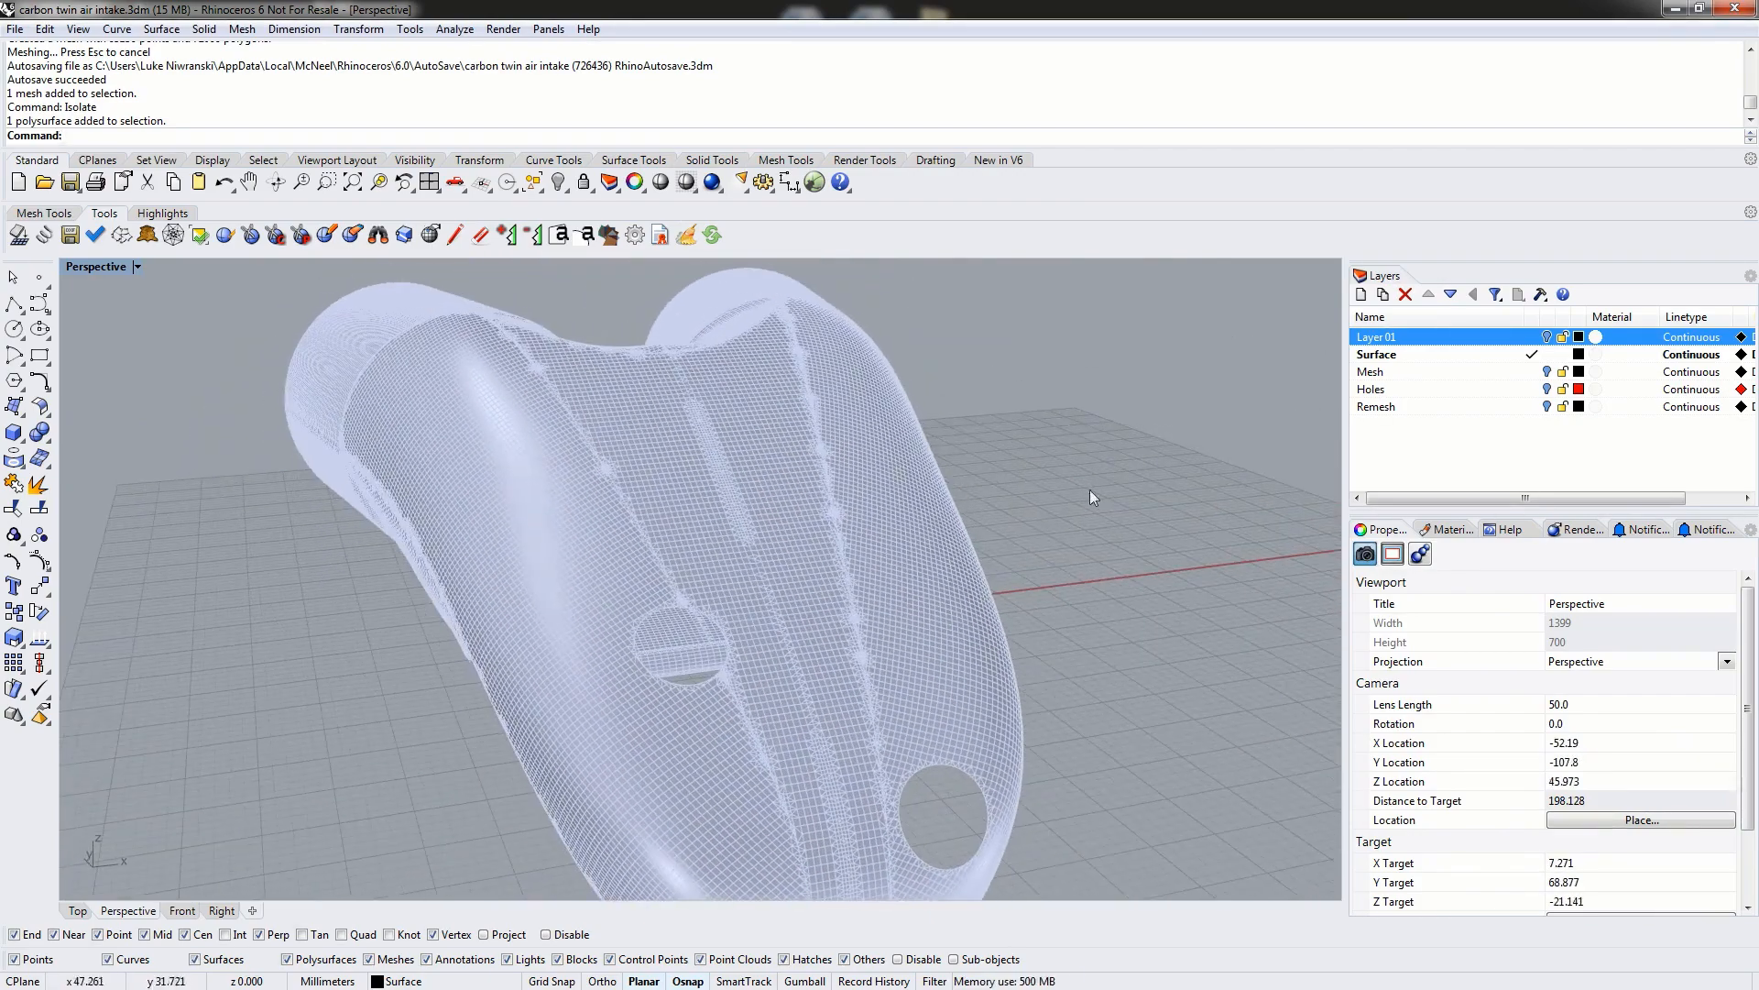
Make the Mesh layer current, turn off the Surface layer and show the Holes layer to compare the hole outlines with the mesh.
left_click(1532, 371)
left_click(1546, 354)
left_click(1547, 353)
right_click_drag(1208, 449, 832, 585)
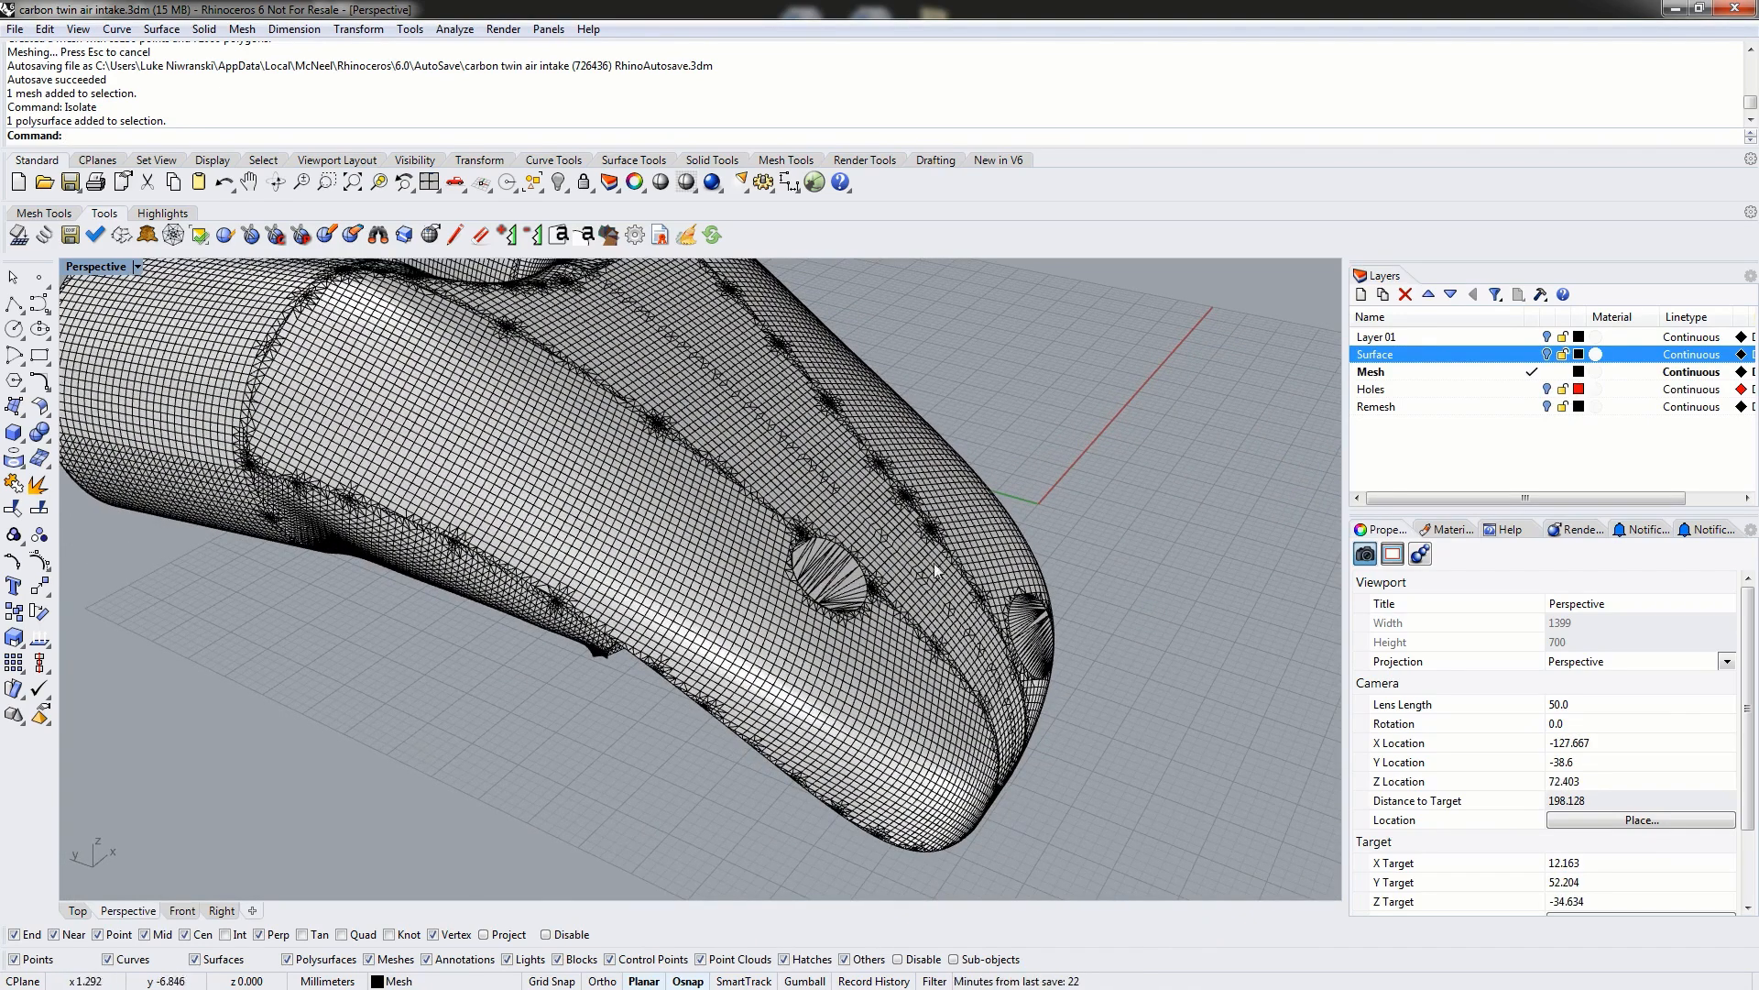
left_click(1546, 388)
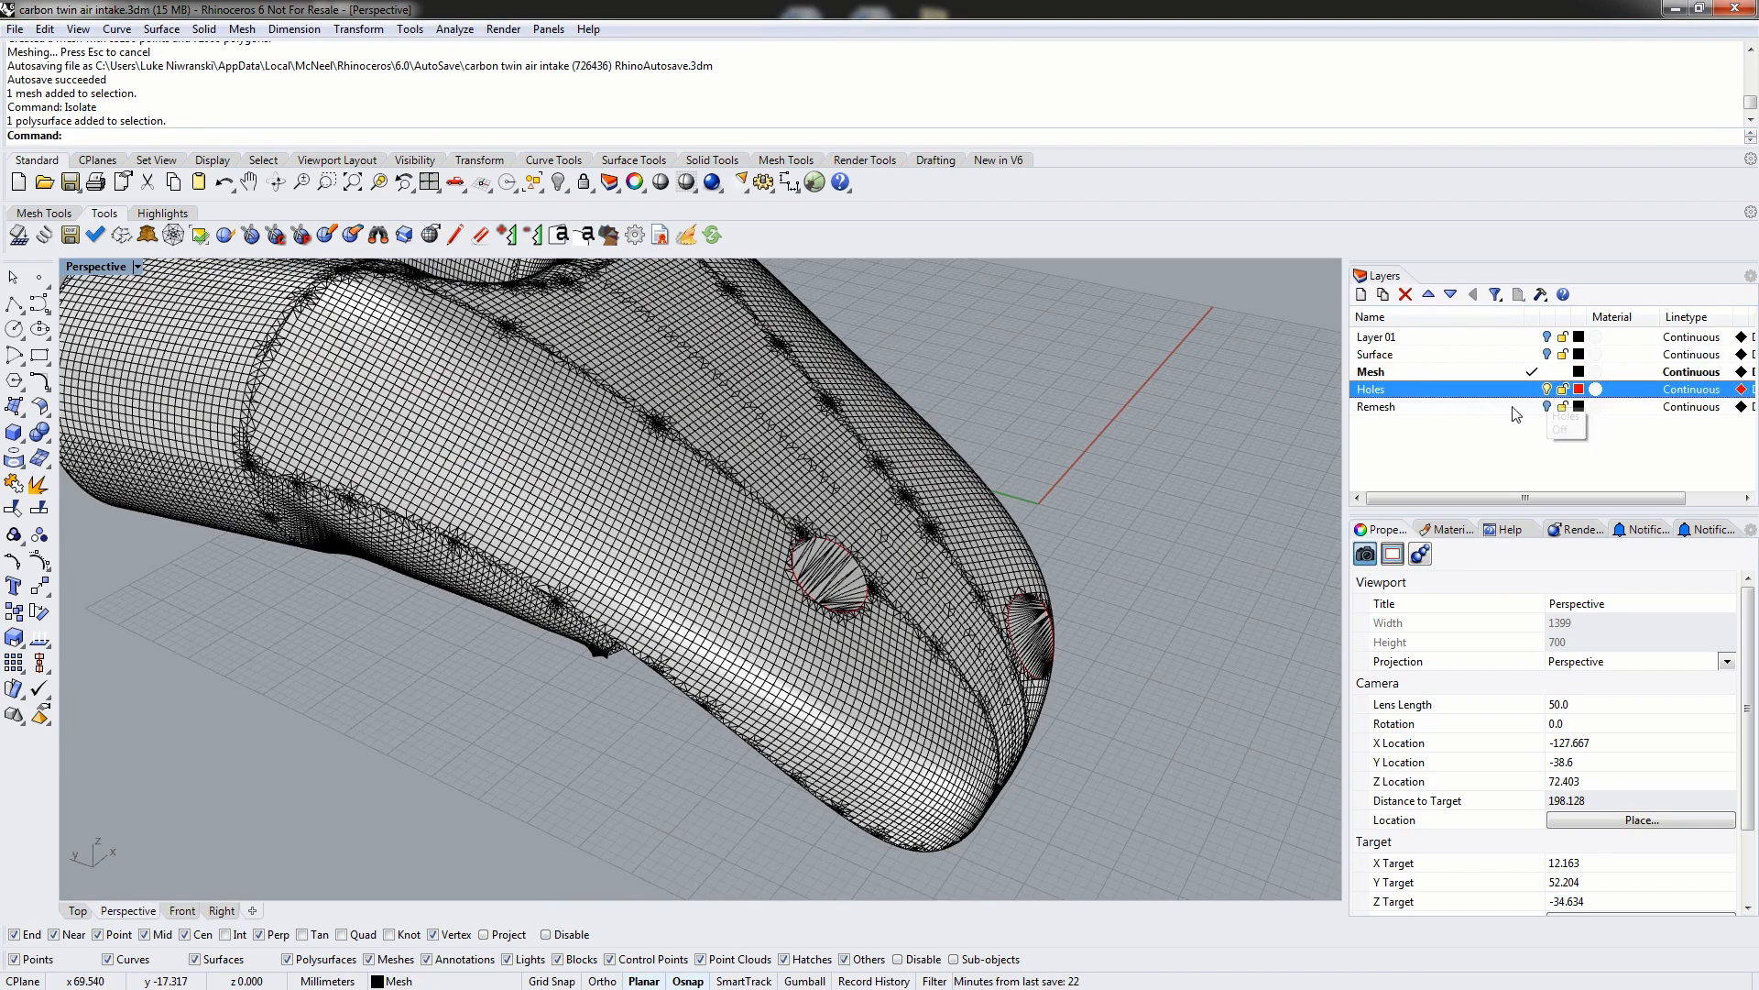
right_click_drag(1054, 532, 860, 627)
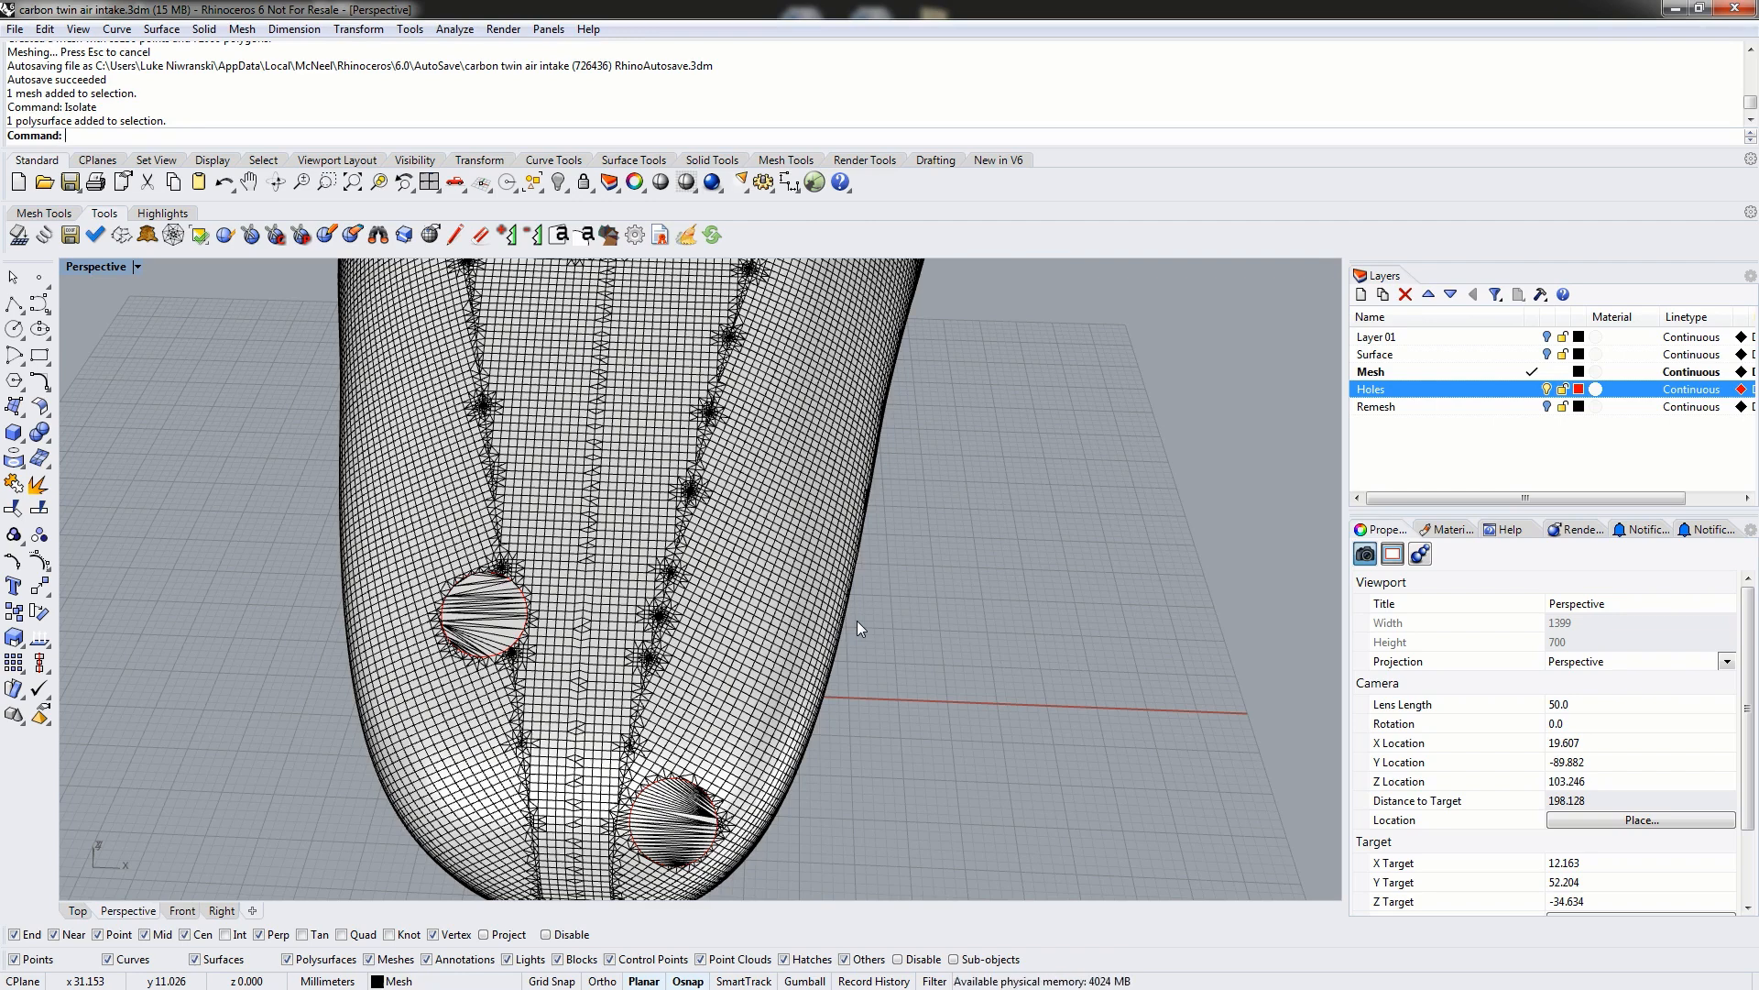
right_click_drag(513, 502, 664, 624)
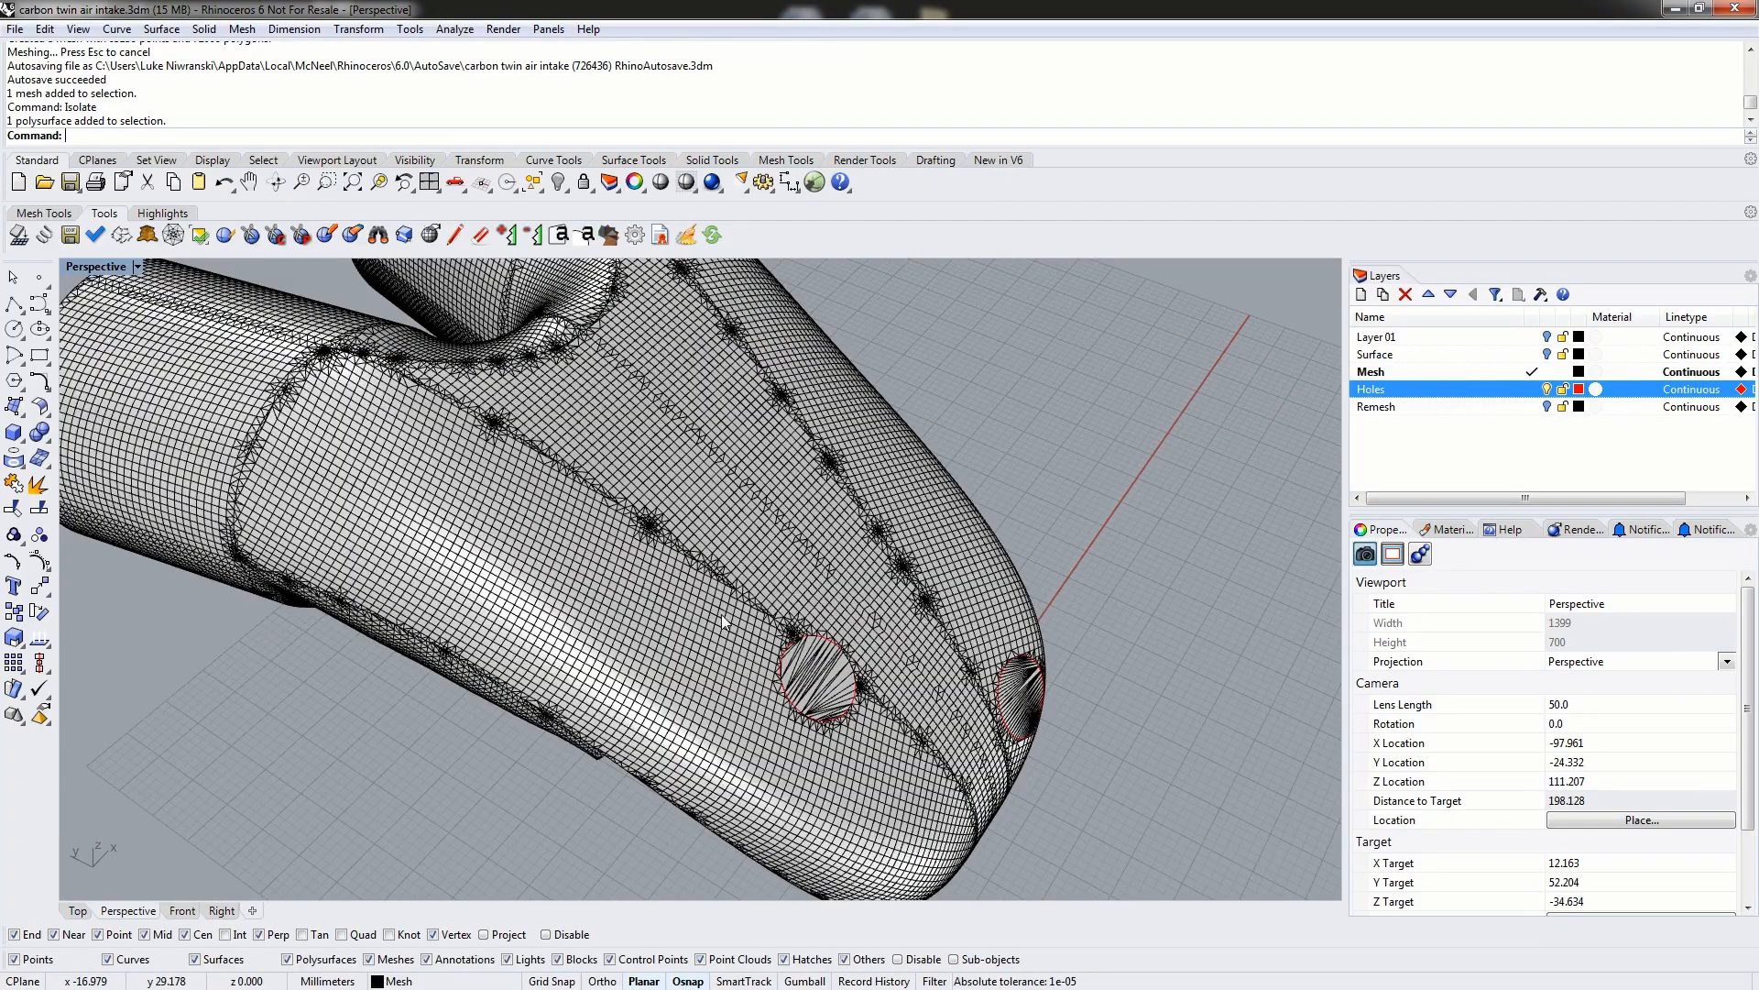
right_click_drag(804, 573, 573, 658)
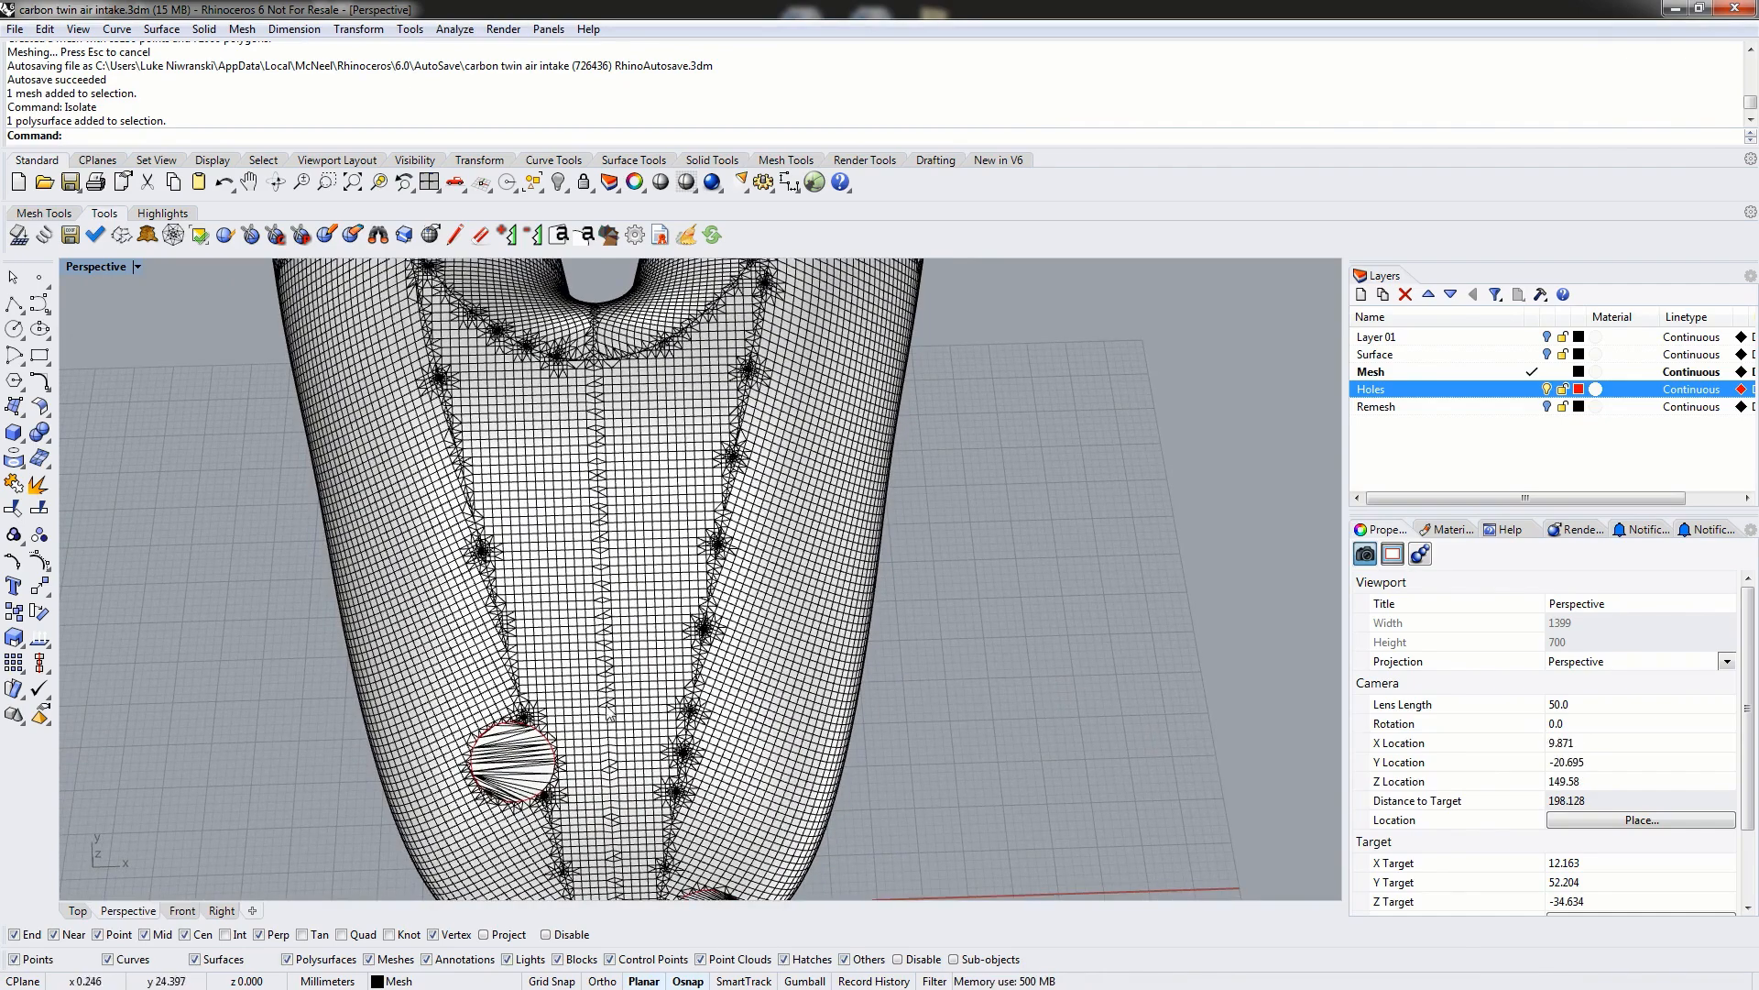
right_click_drag(591, 578, 673, 492)
scroll(740, 426, "down", 6)
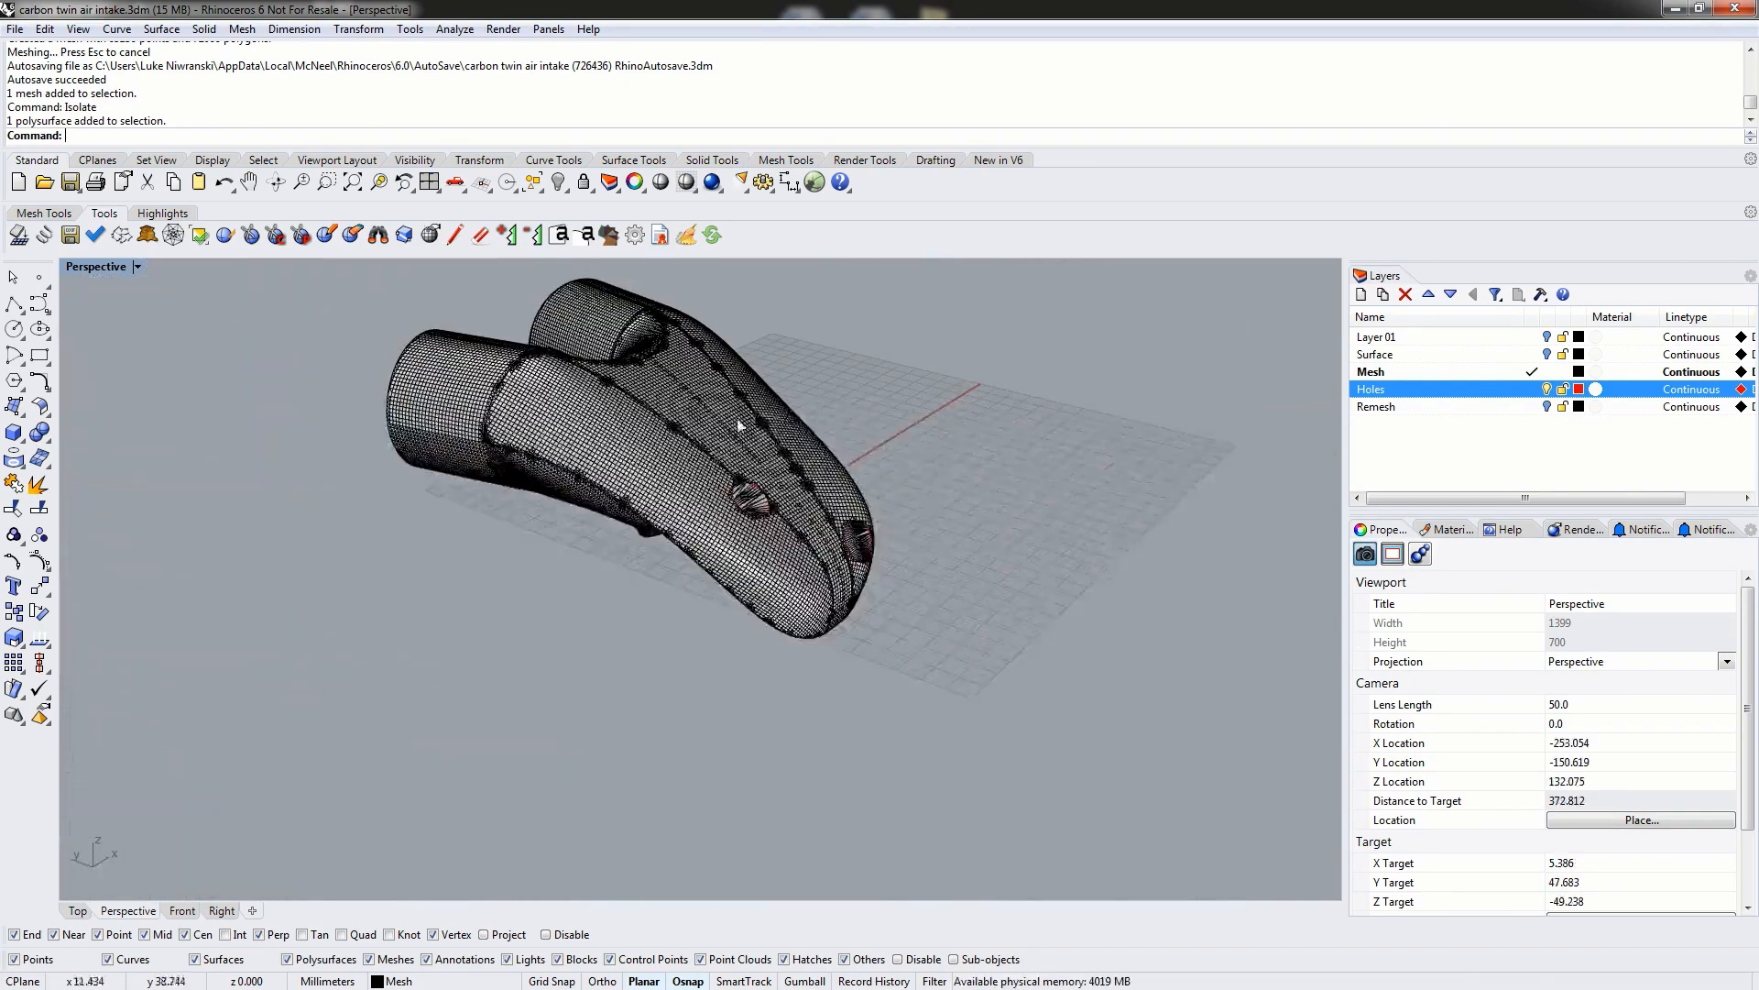
Select all four open meshes of the intake and copy them to the Remesh layer.
right_click_drag(742, 443, 528, 476)
left_click(691, 461)
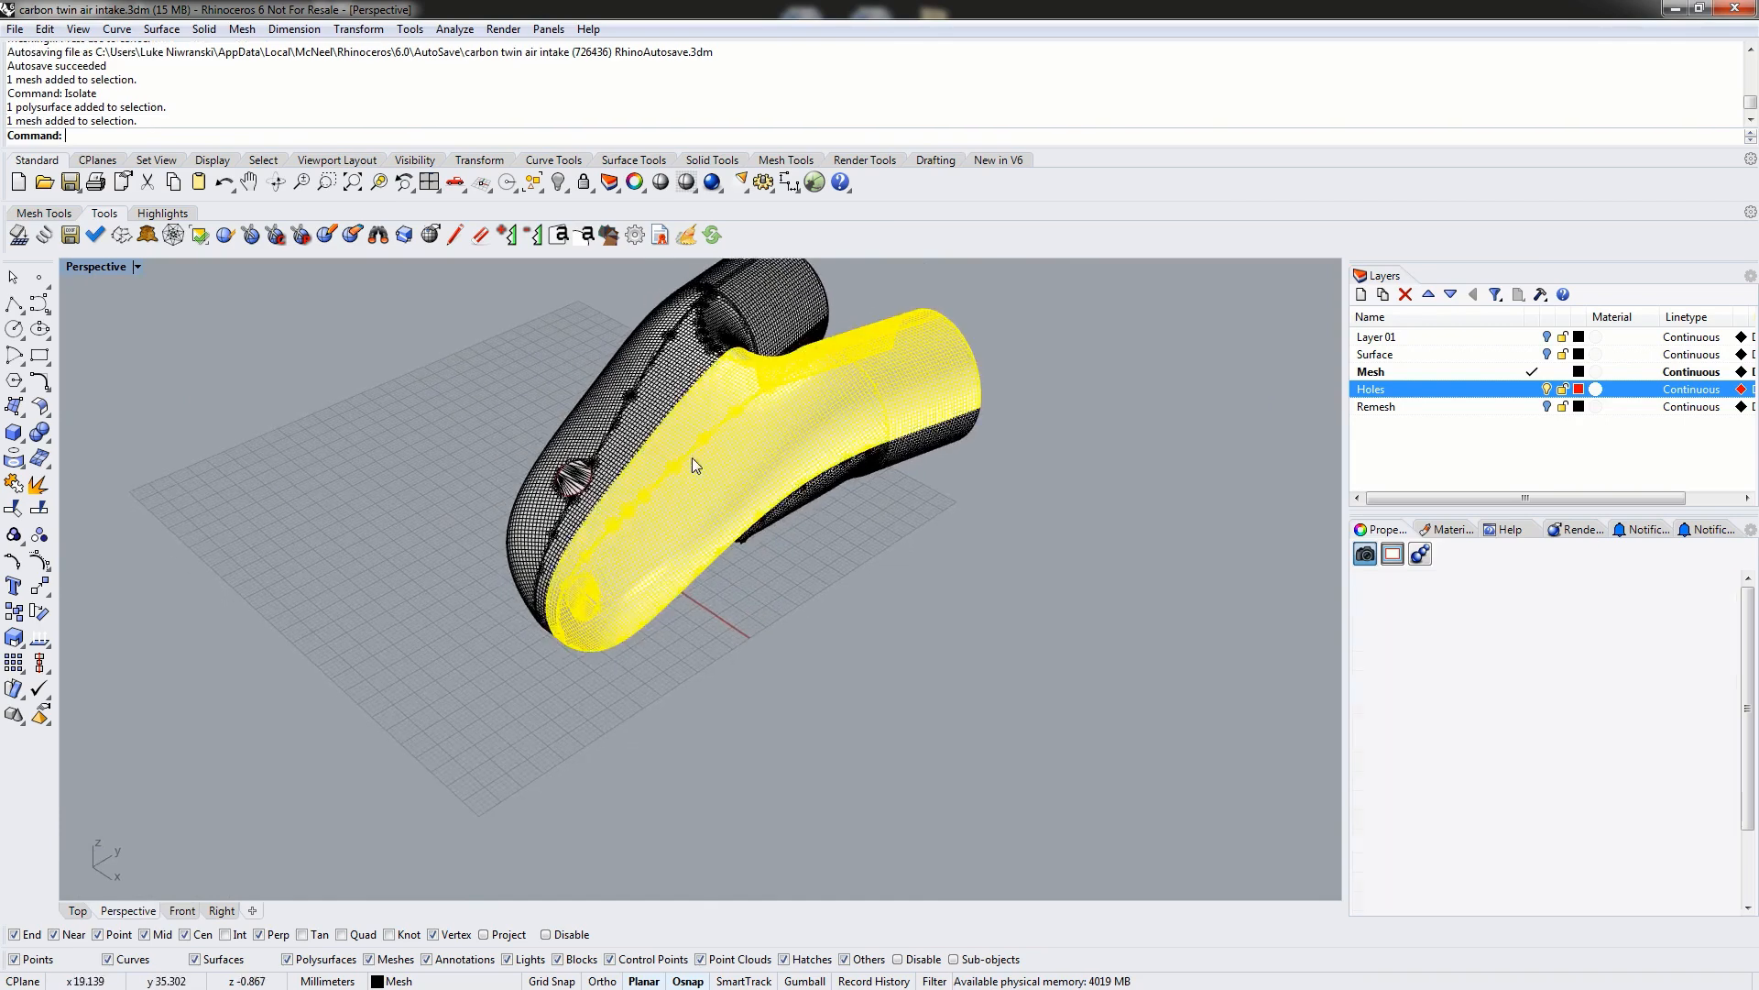
left_click(665, 410, "shift")
right_click_drag(824, 518, 691, 442)
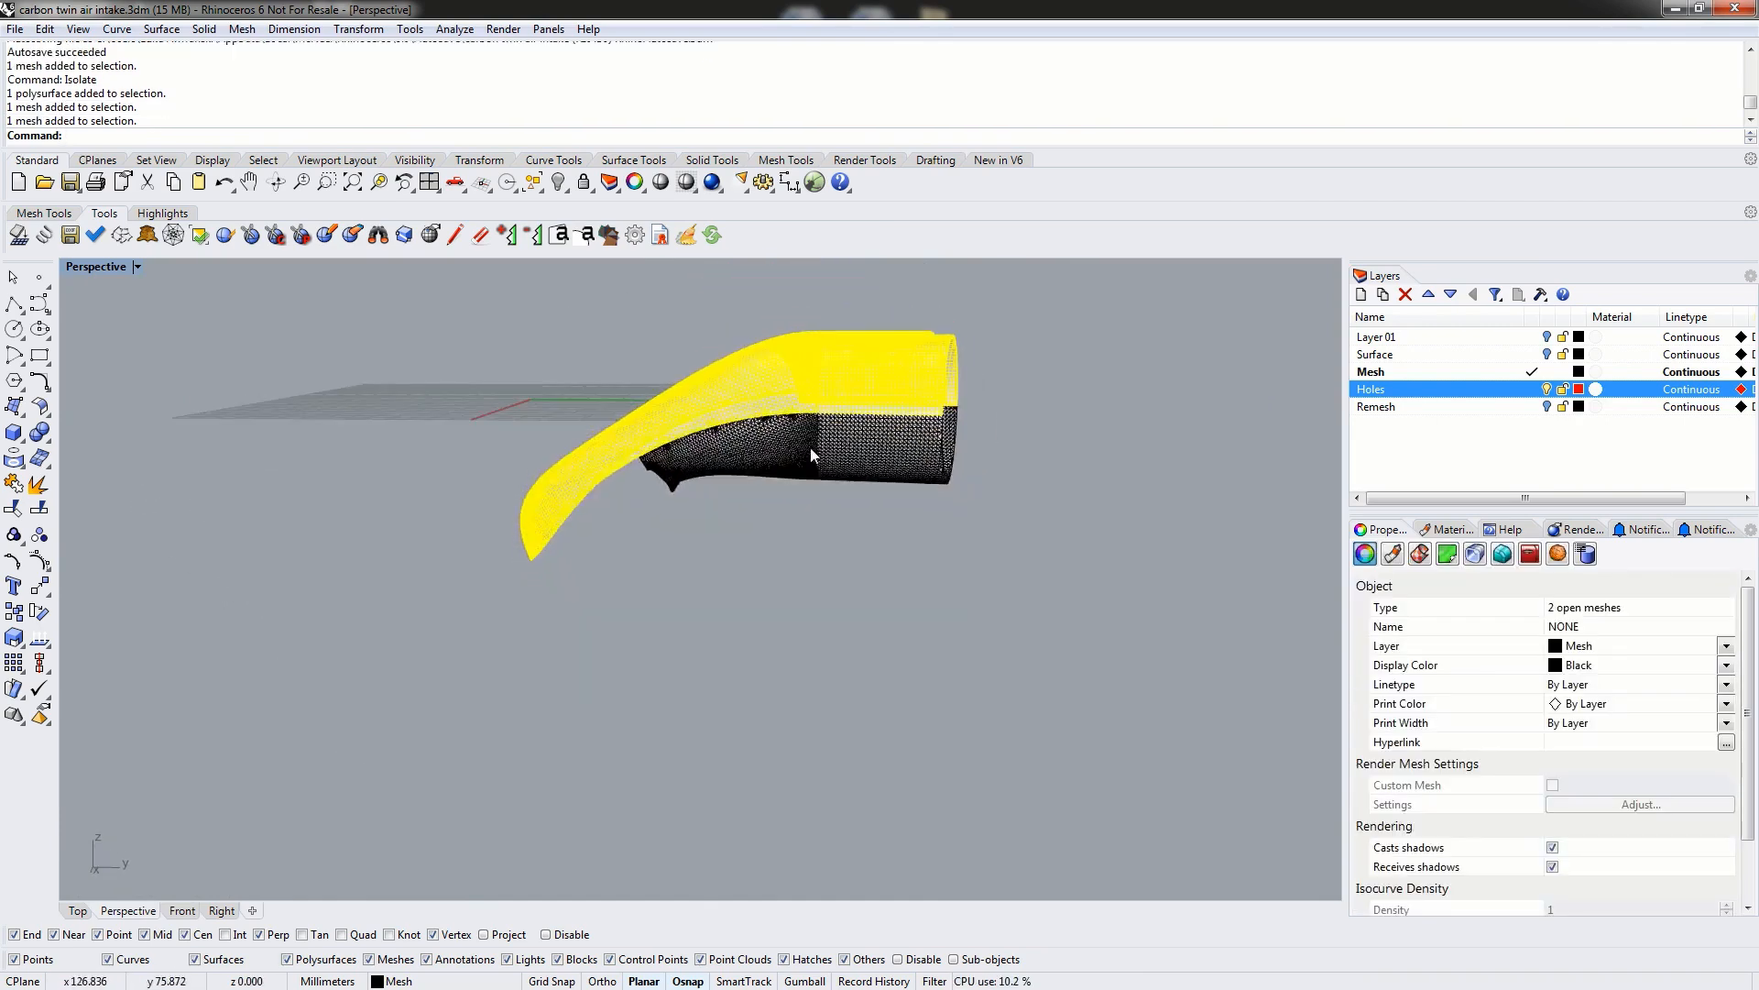
left_click(799, 455, "shift")
right_click_drag(1014, 469, 743, 518)
left_click(895, 551, "shift")
right_click_drag(904, 537, 806, 518)
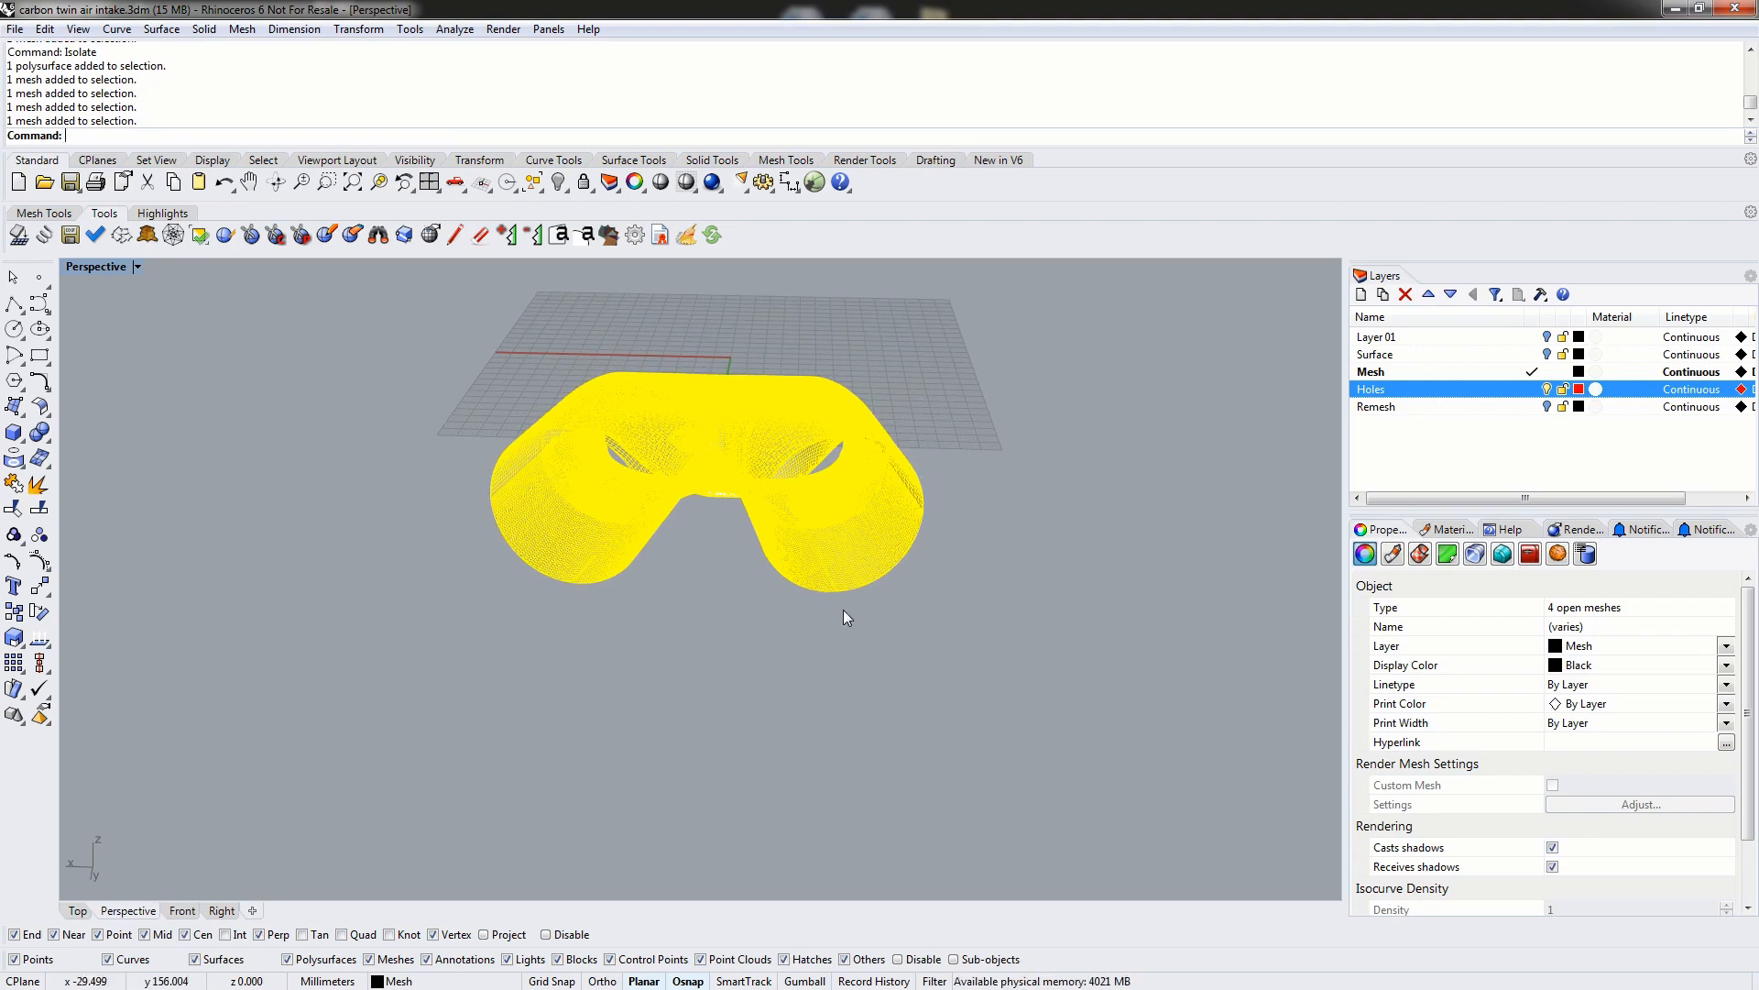
type("CopyToL")
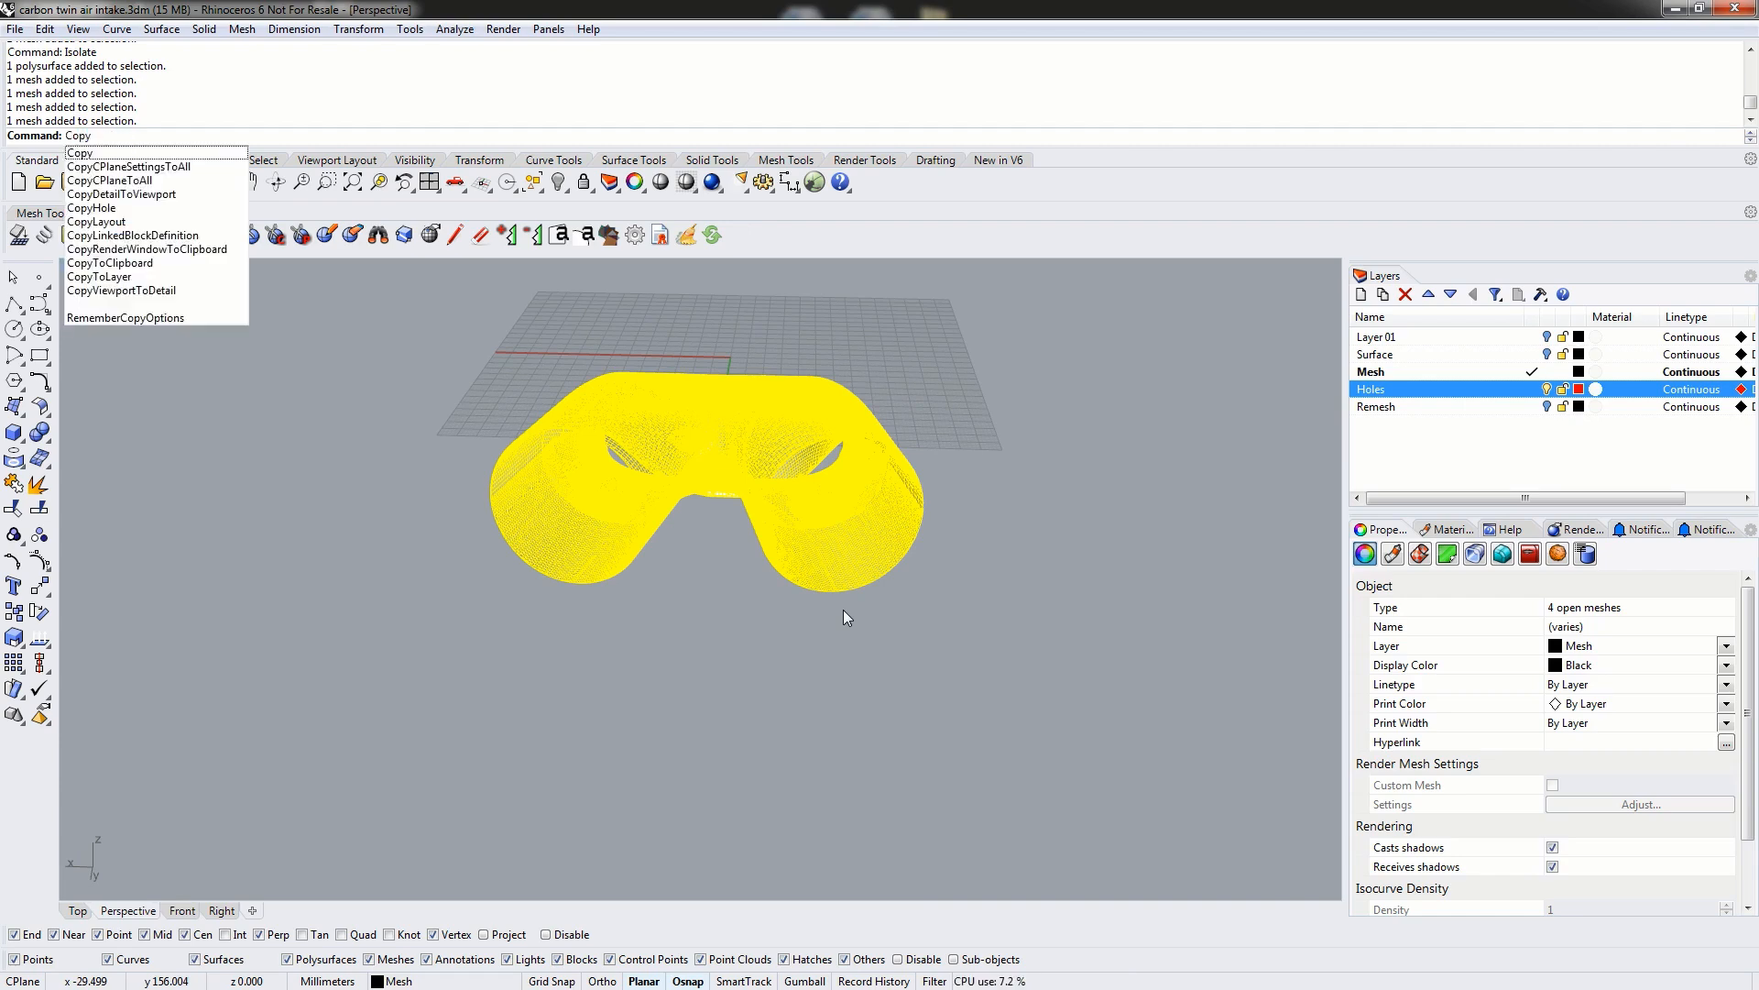
key("Return")
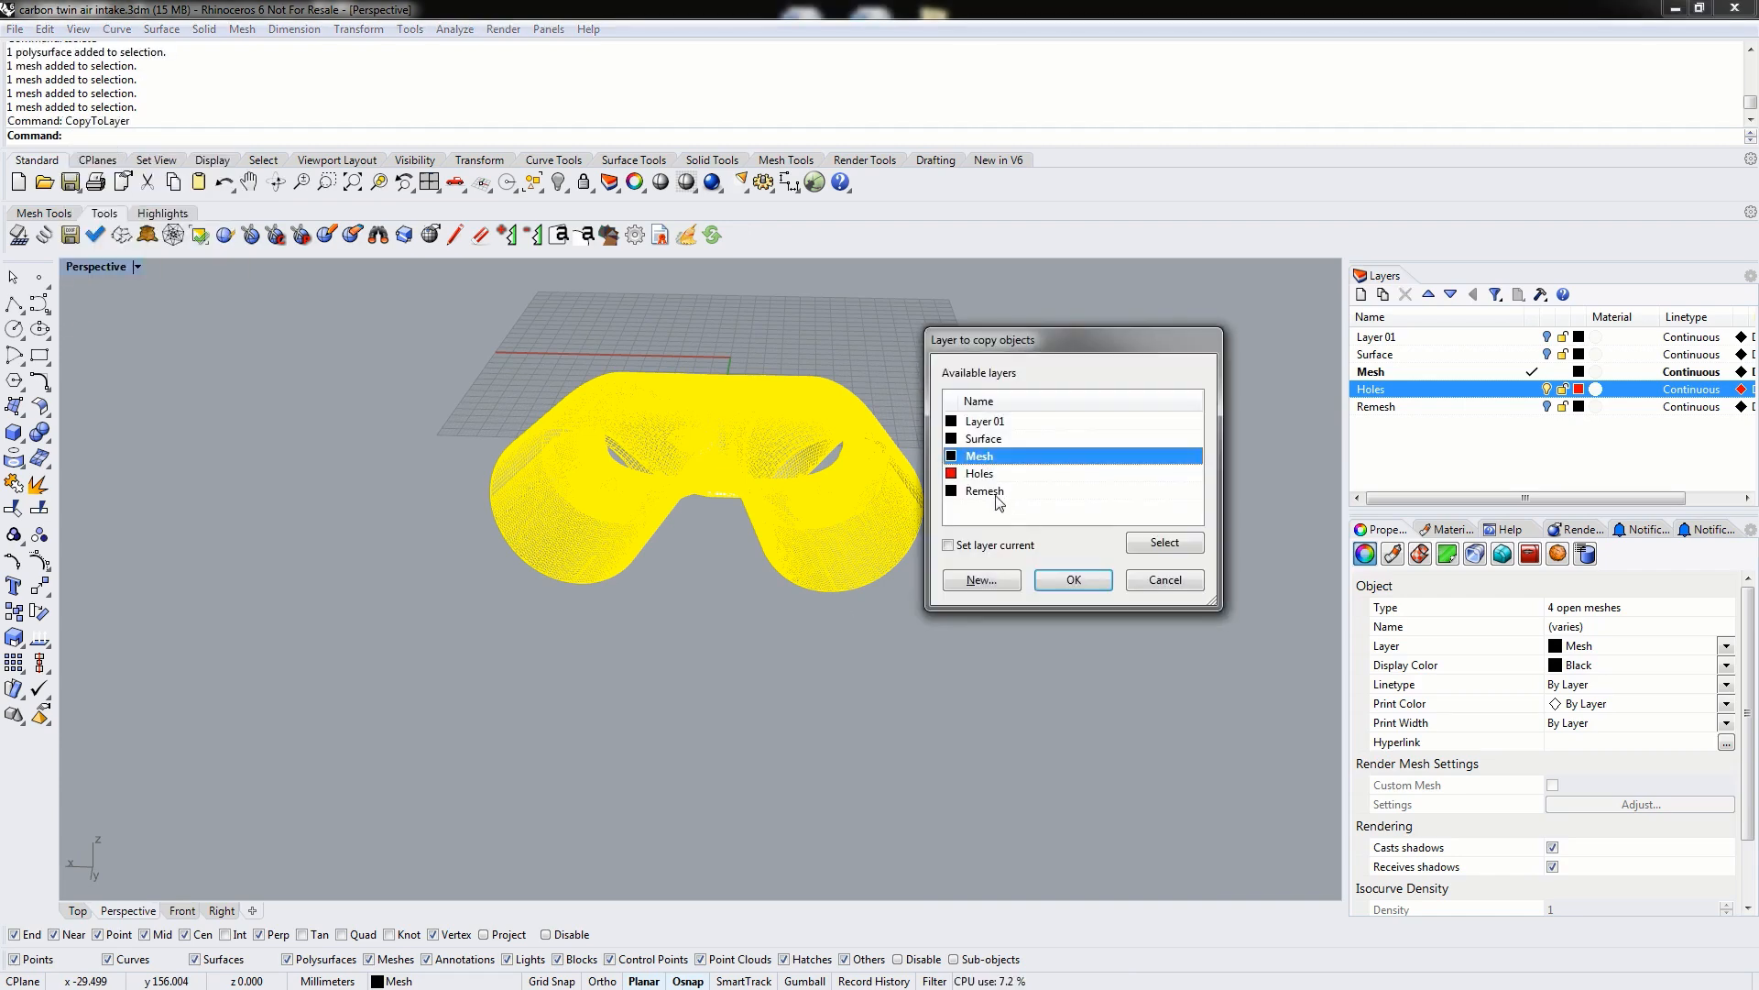
left_click(1003, 493)
left_click(1072, 580)
Make the Remesh layer current and turn off the Holes and Mesh layers.
left_click(1534, 406)
left_click(1545, 391)
left_click(1547, 372)
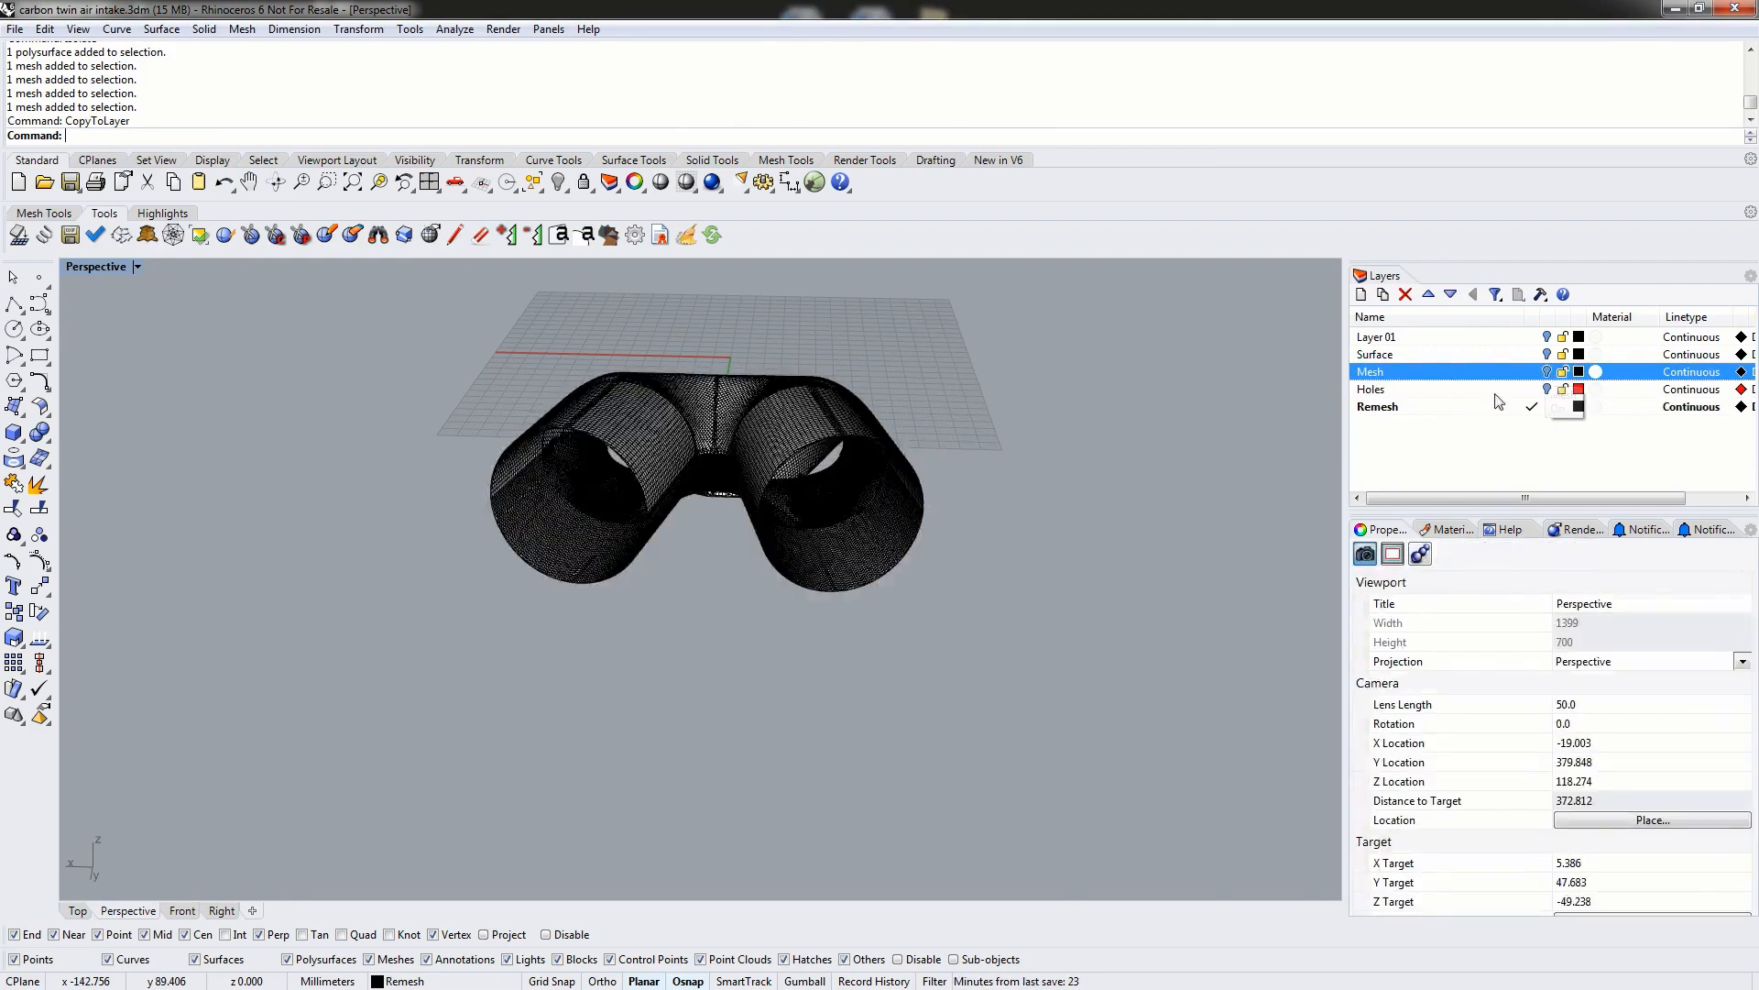
Select the four copied intake meshes and run an Adaptive Remesh on them with the default tolerances.
right_click_drag(445, 354, 386, 328)
left_click_drag(387, 328, 1083, 825)
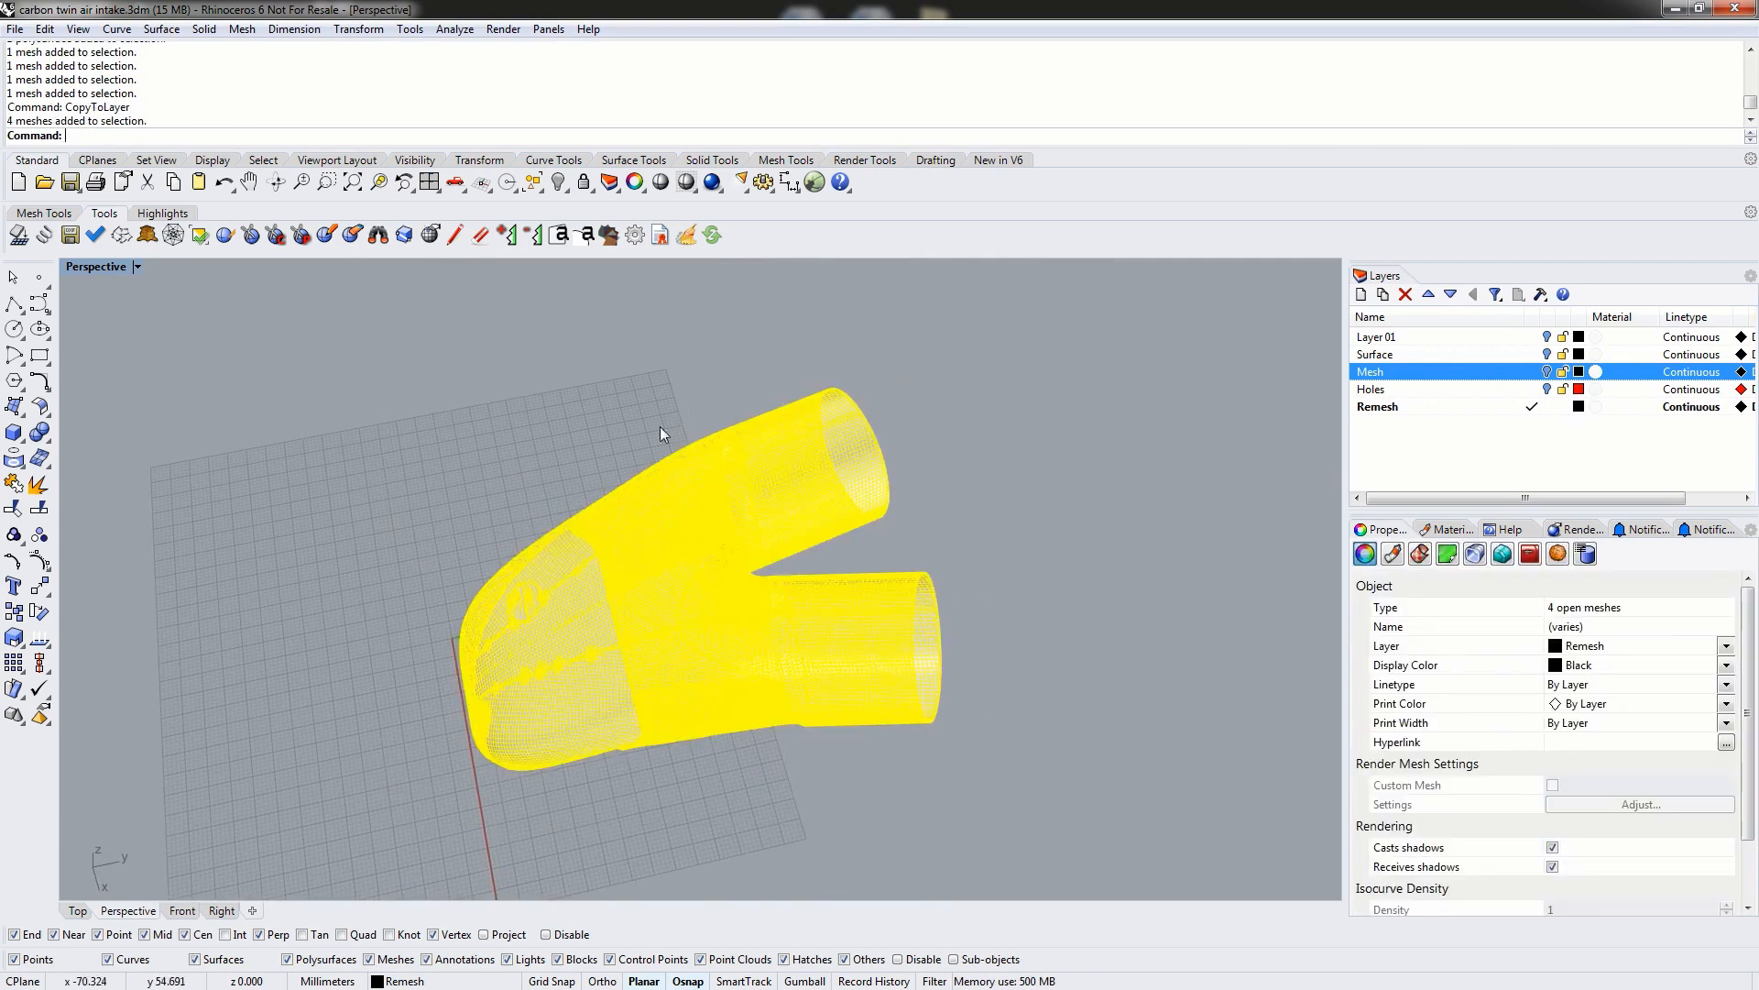
left_click(48, 216)
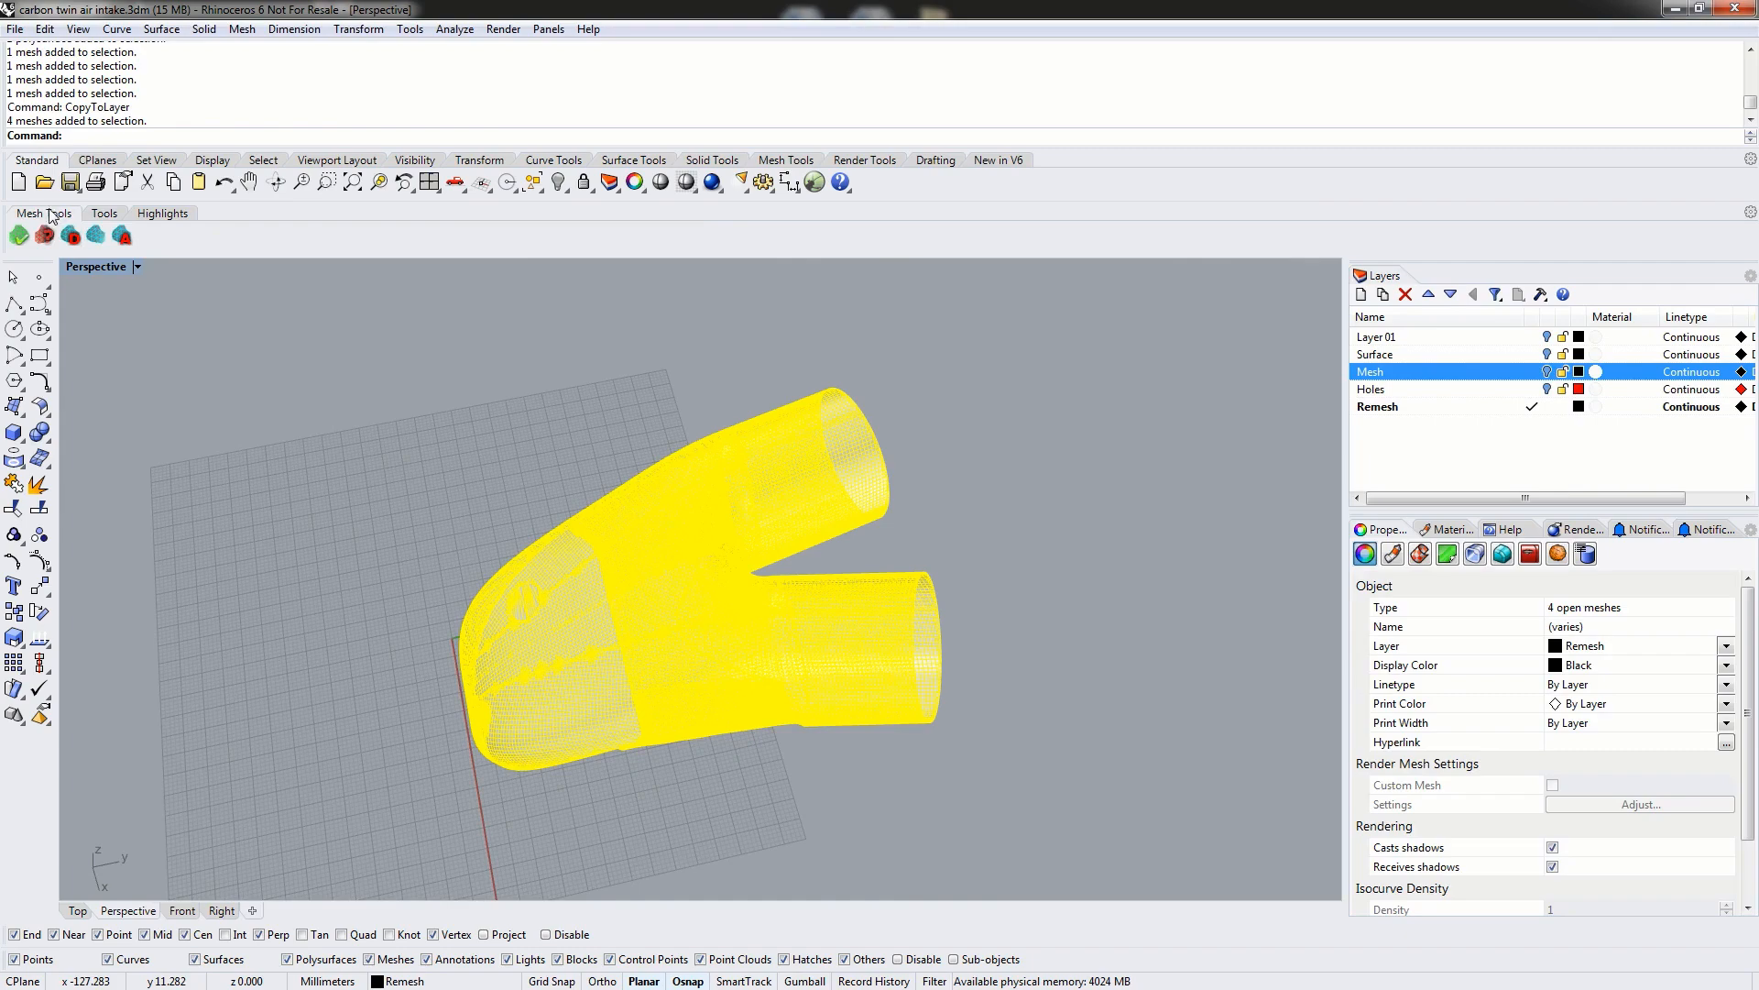
left_click(122, 237)
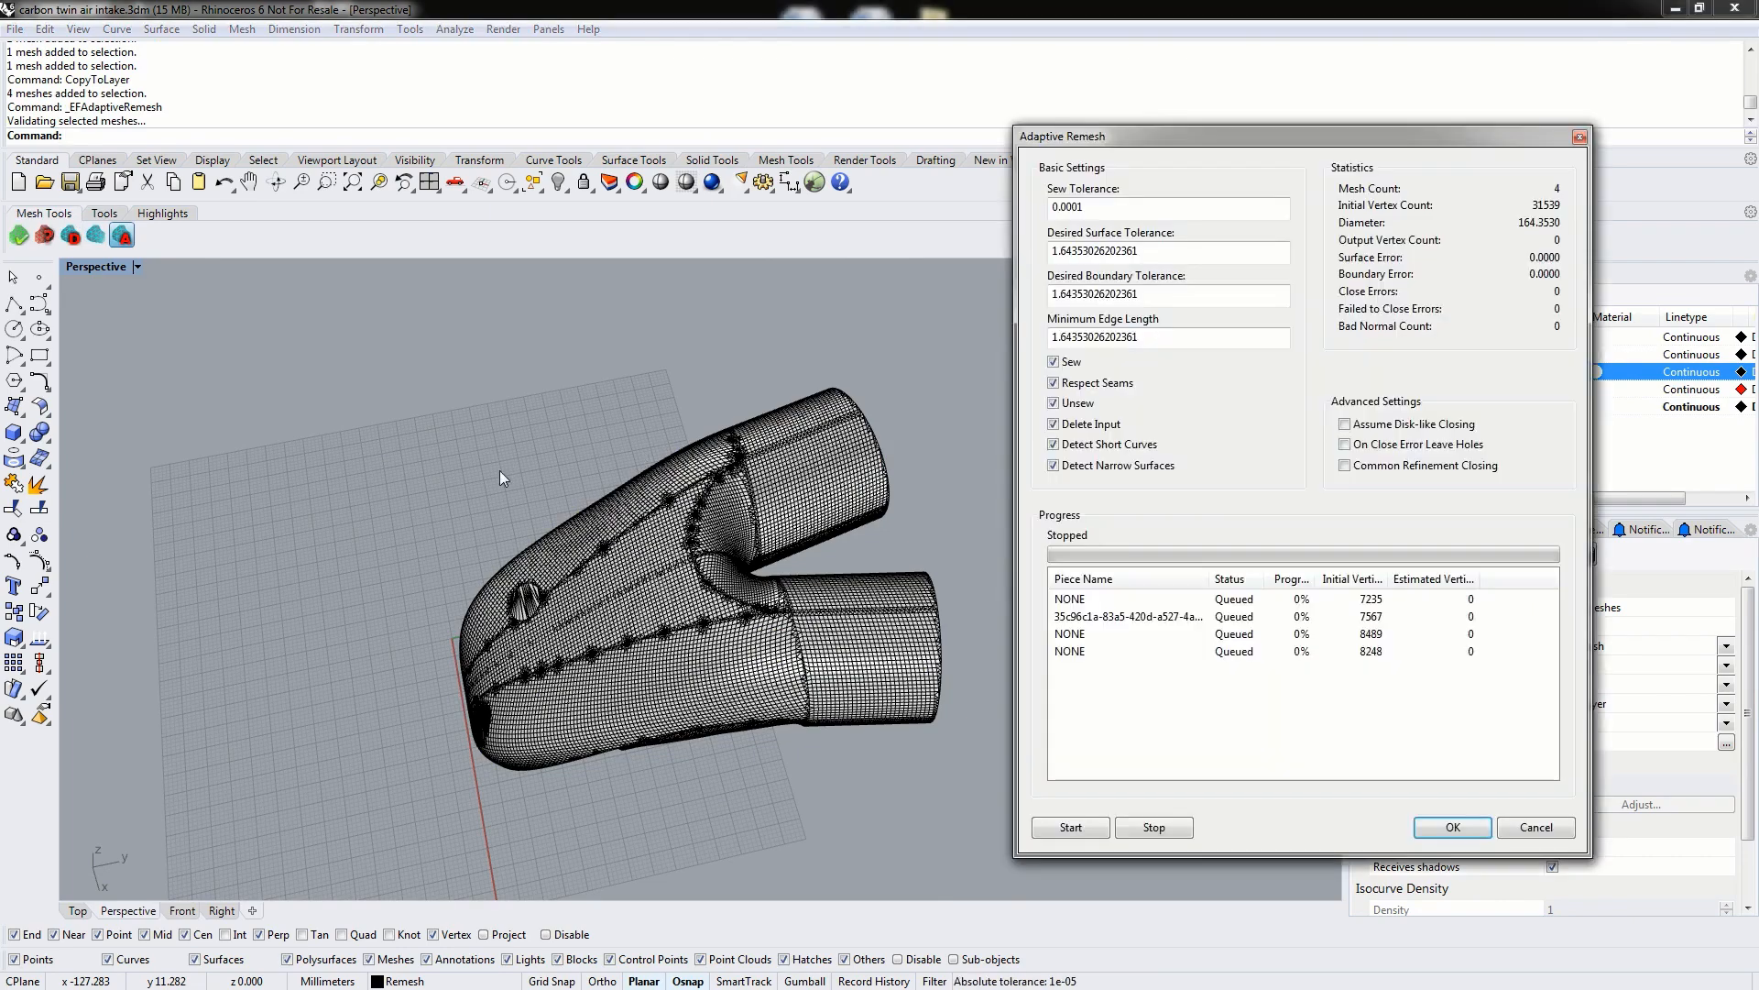
left_click_drag(1207, 137, 1250, 75)
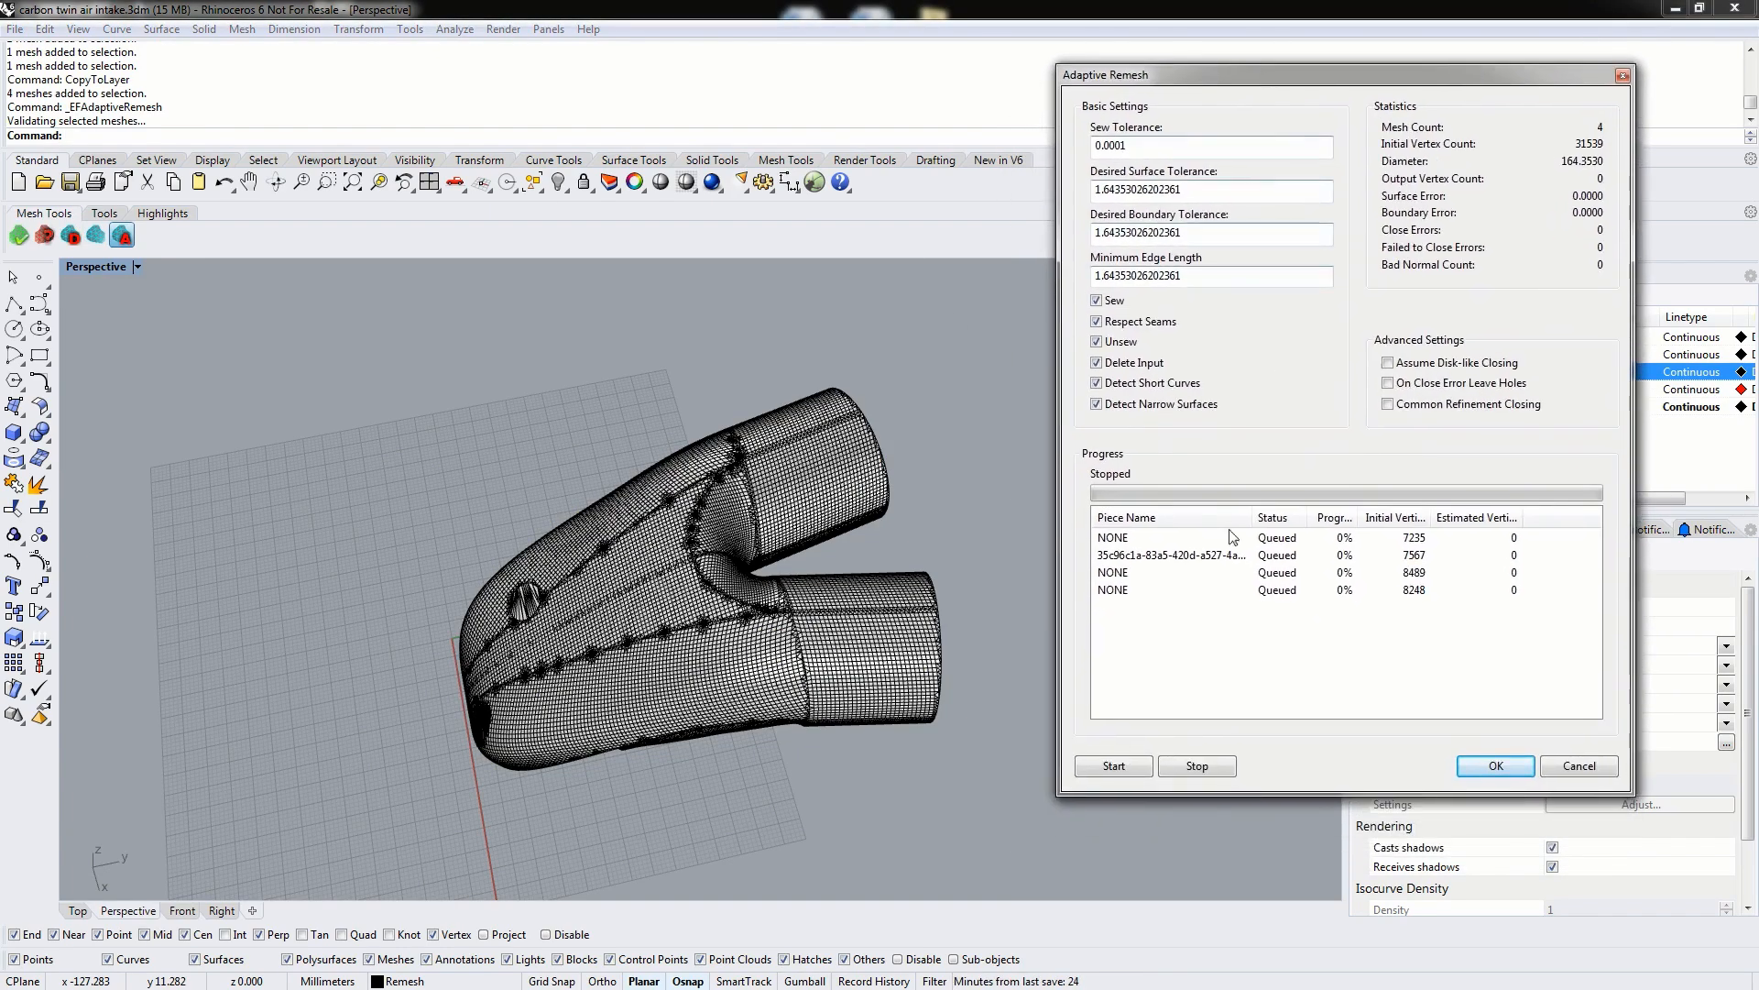
left_click(1115, 768)
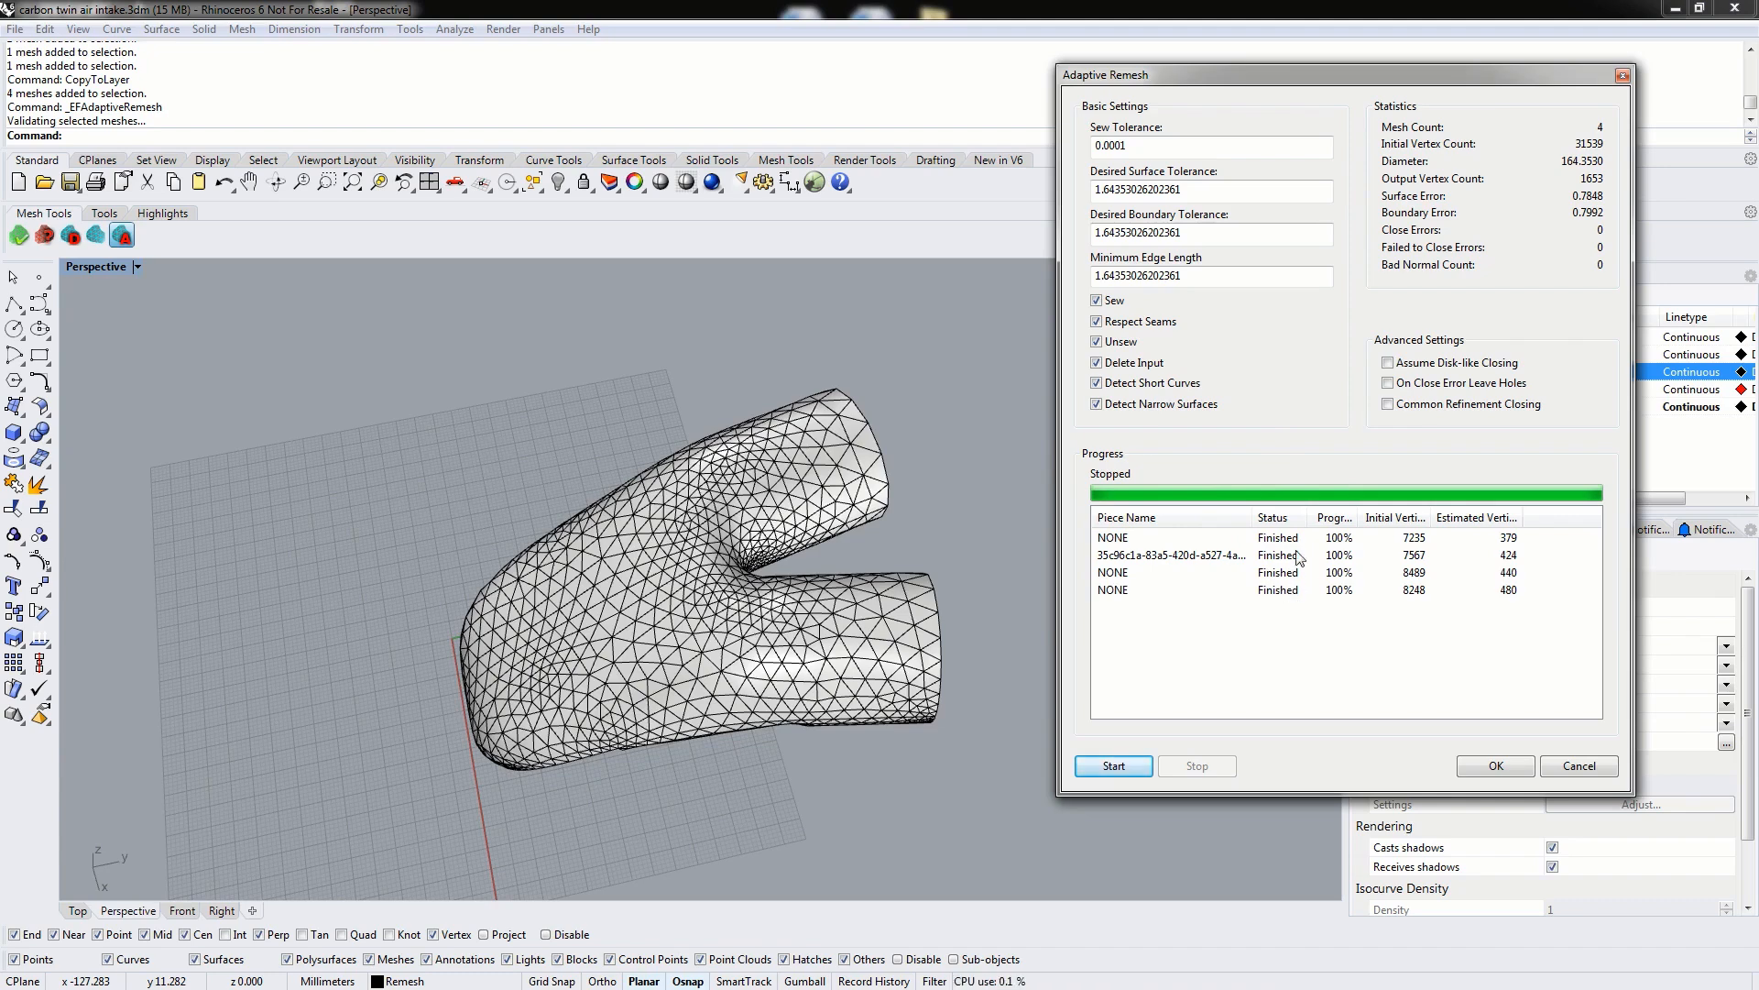
Set the desired surface tolerance, boundary tolerance and minimum edge length to 0.7, rerun the Adaptive Remesh and accept it.
left_click_drag(1224, 188, 1044, 190)
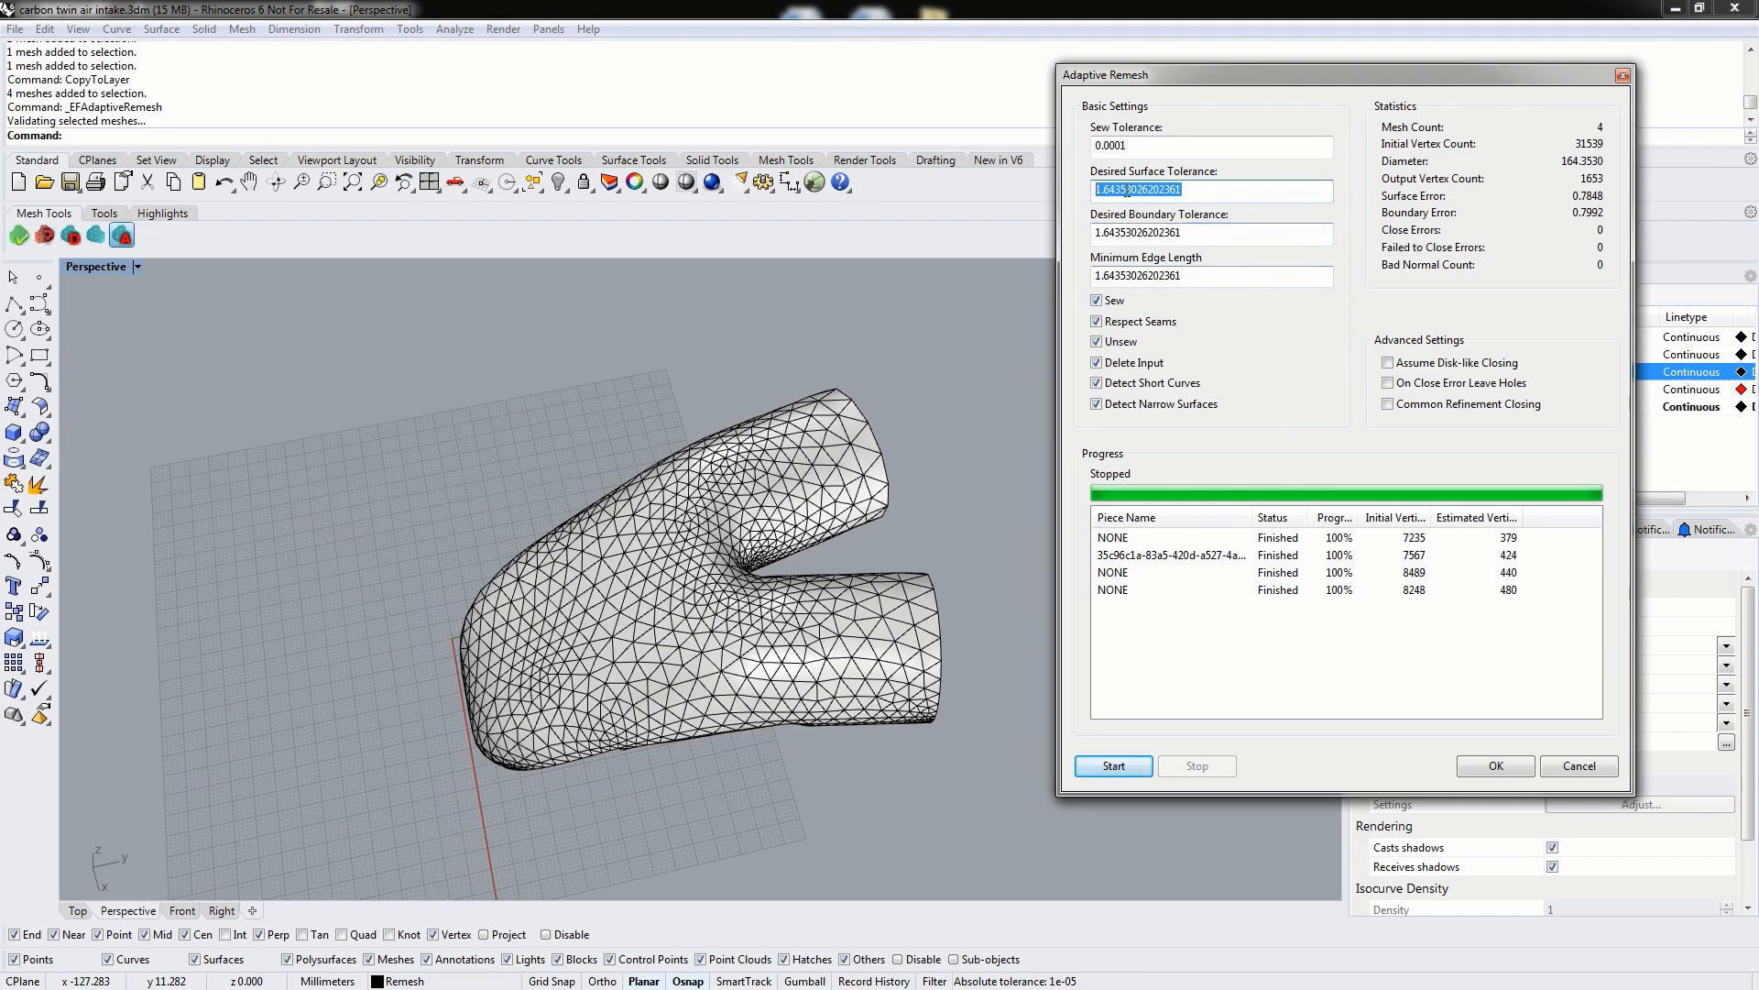
type(".77")
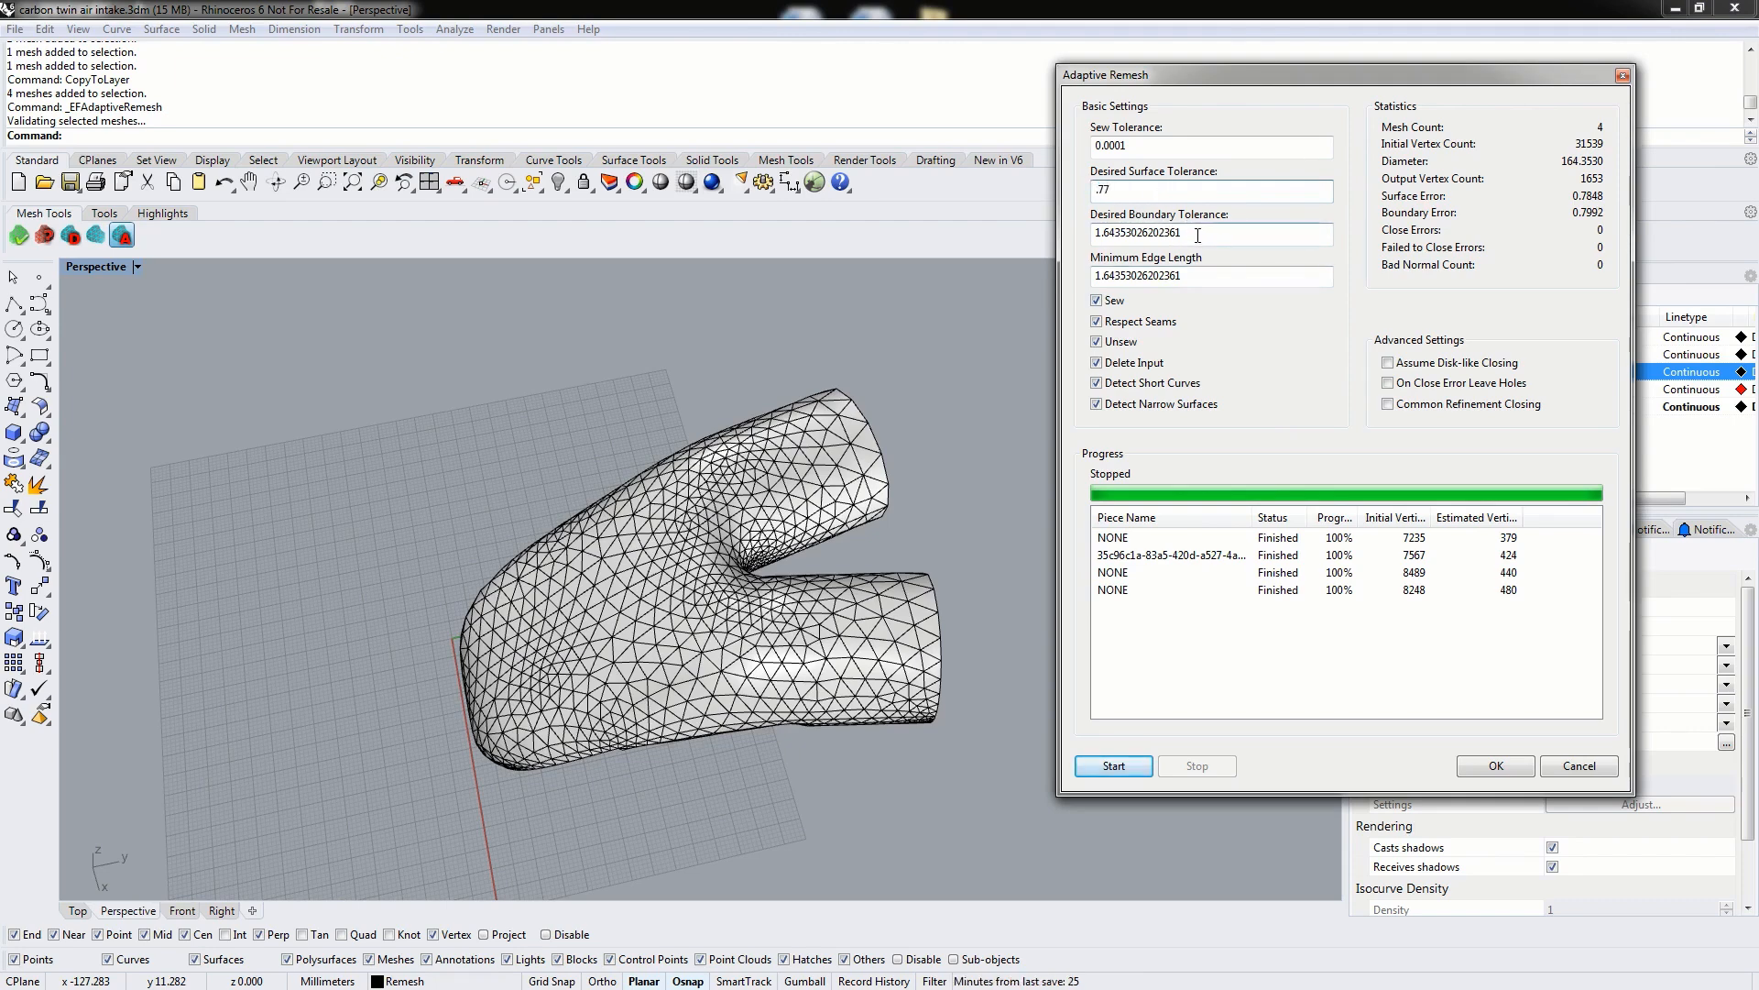
key("BackSpace")
key("Tab")
type(".7")
left_click(1227, 279)
key("ctrl+a")
type(".7")
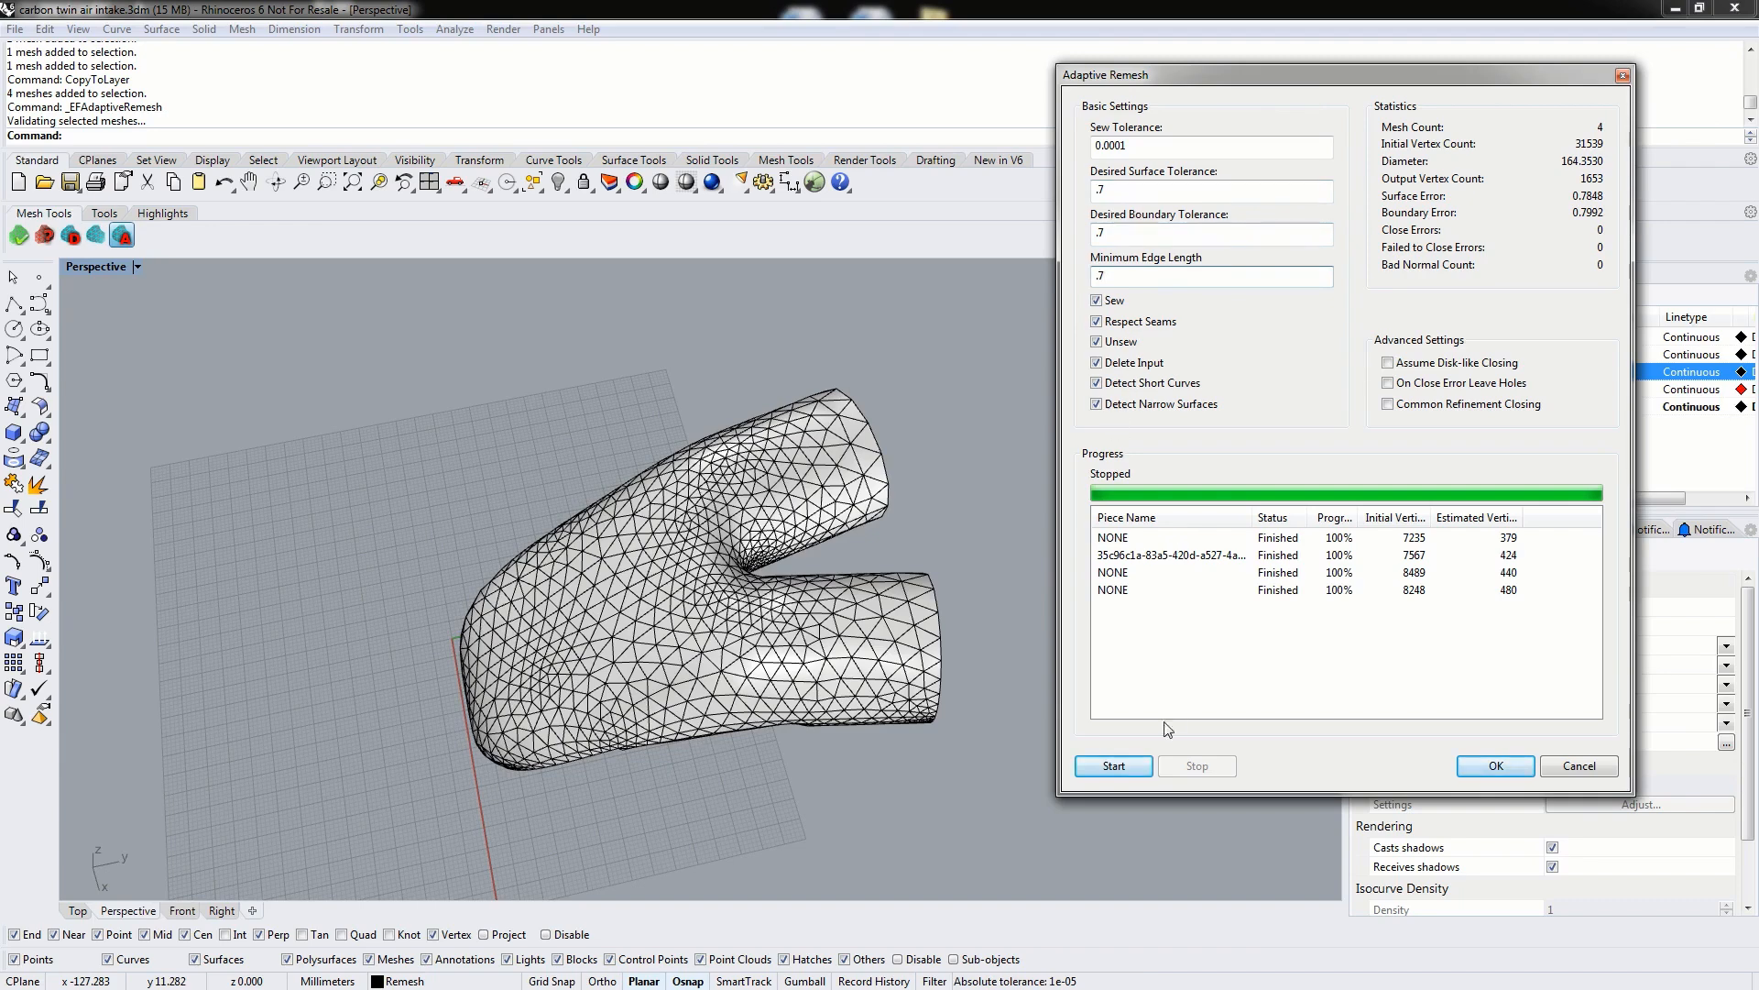
left_click(1110, 766)
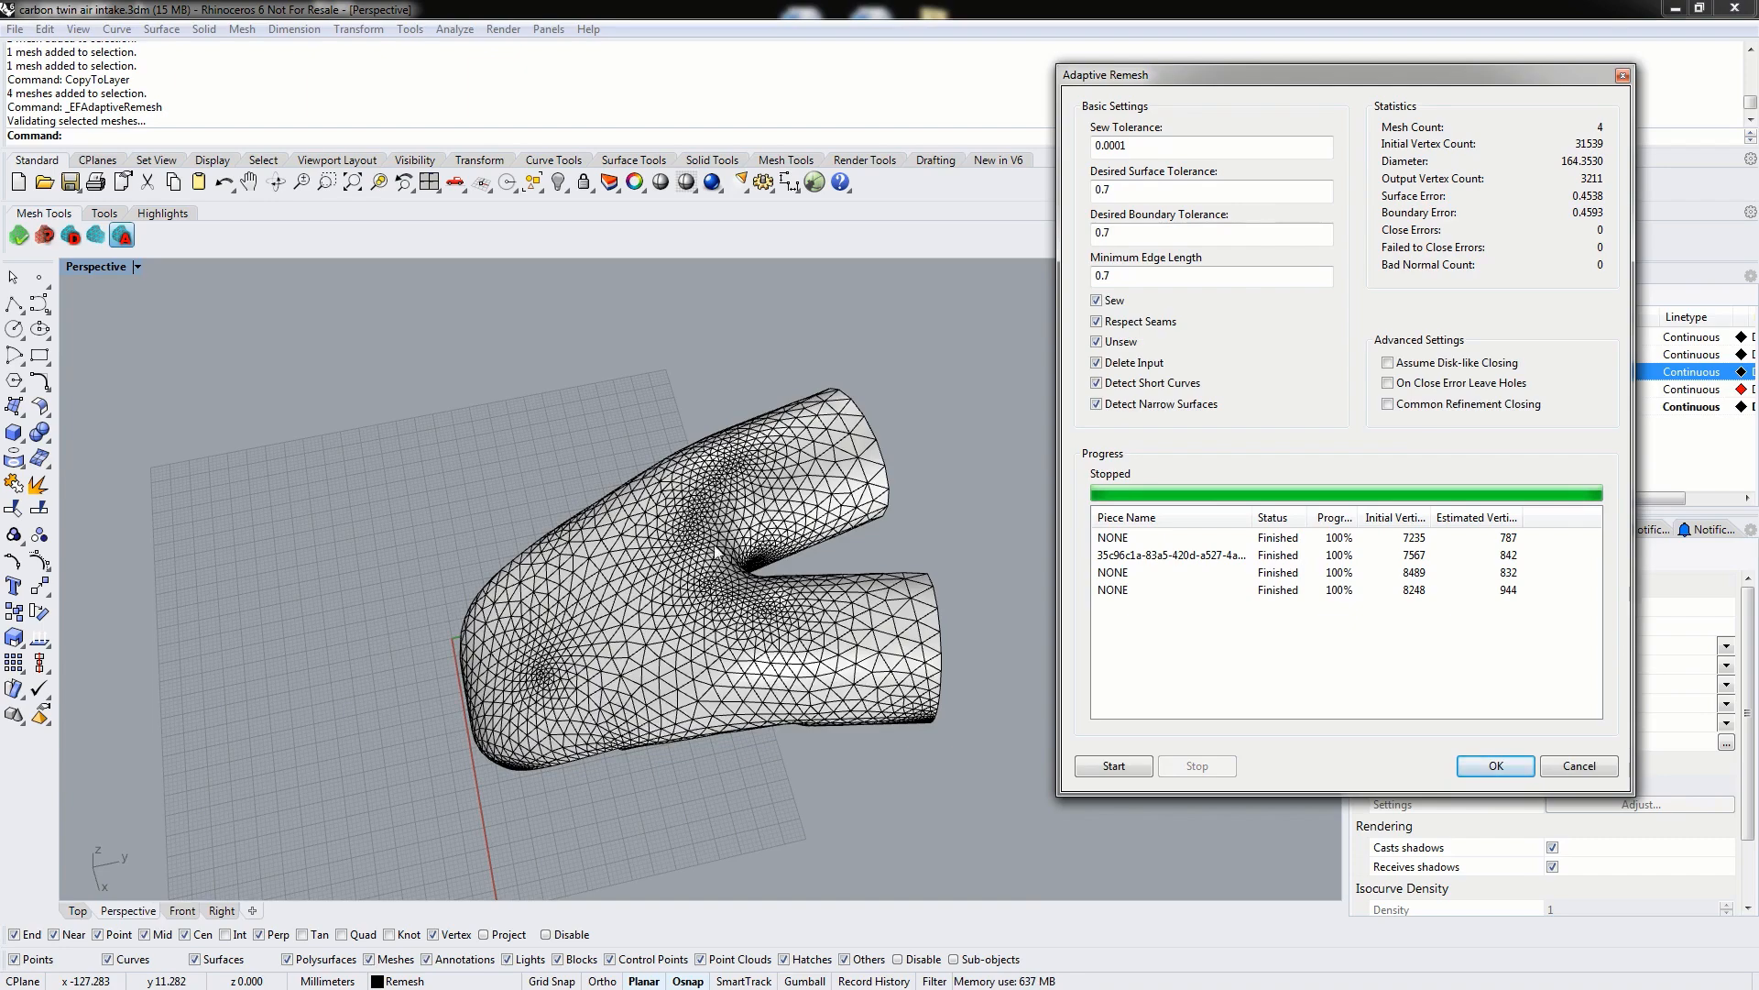
left_click(1483, 775)
Examine the triangle layout of the remeshed intake around the crotch and the dense vertex clusters.
right_click_drag(733, 540, 557, 553)
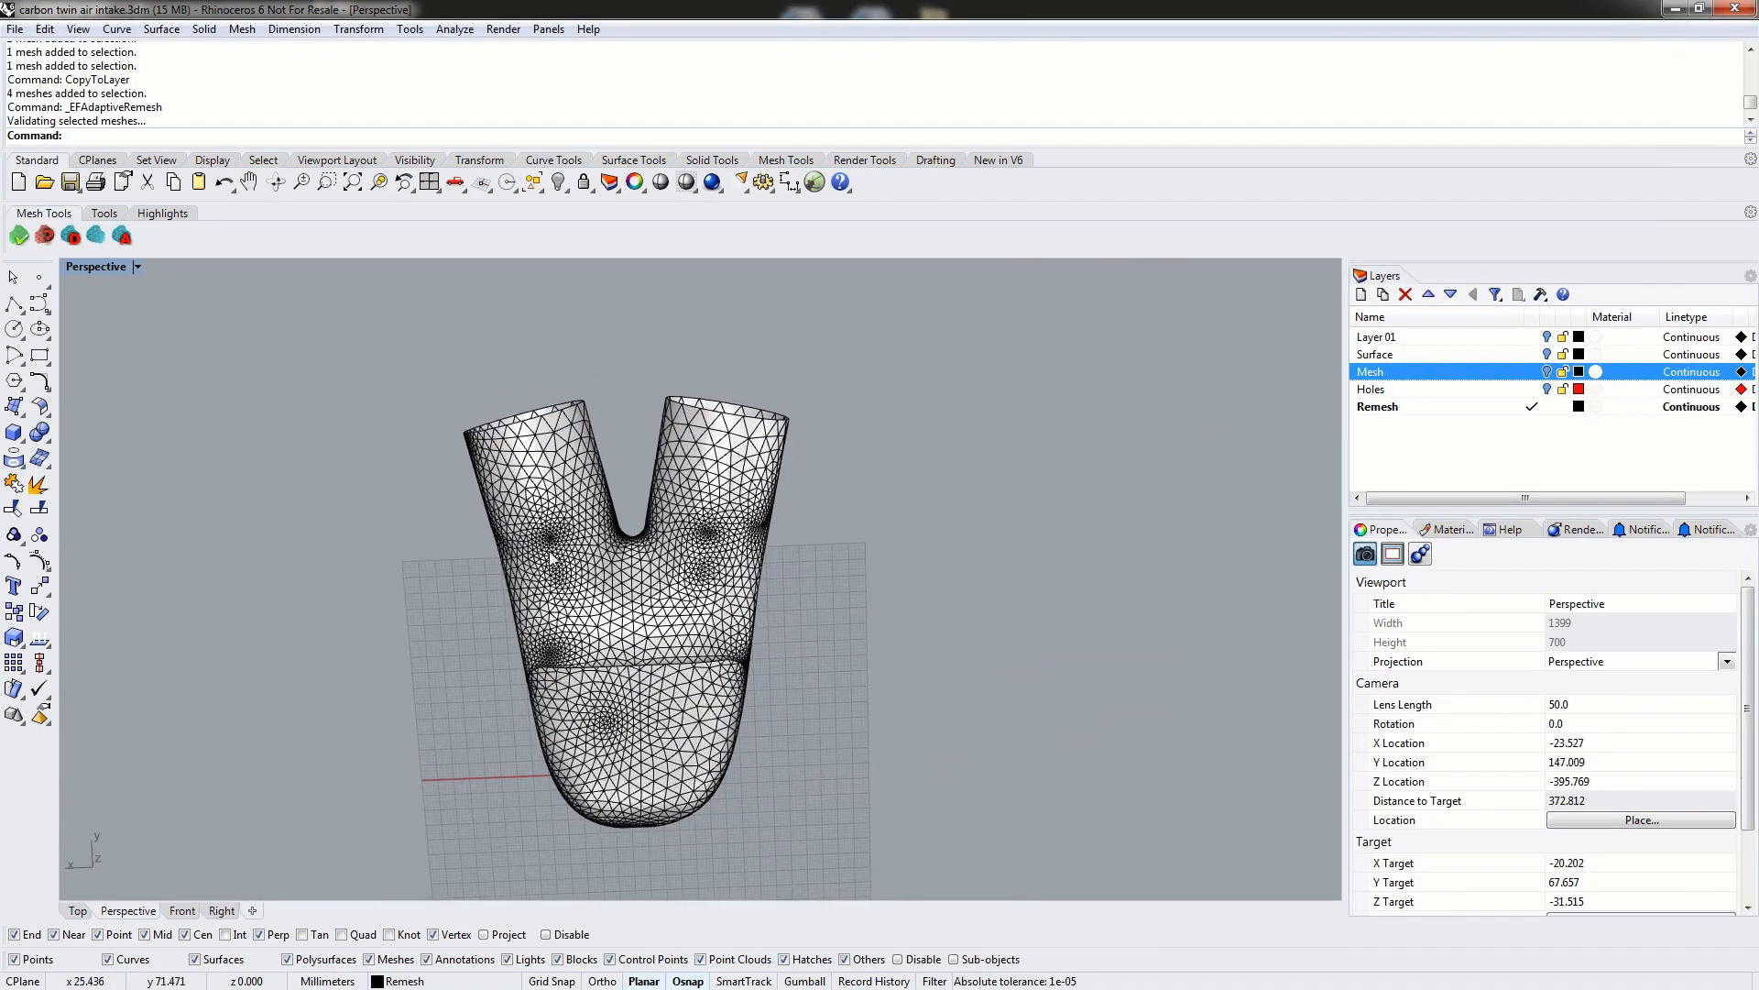
right_click_drag(631, 504, 836, 497)
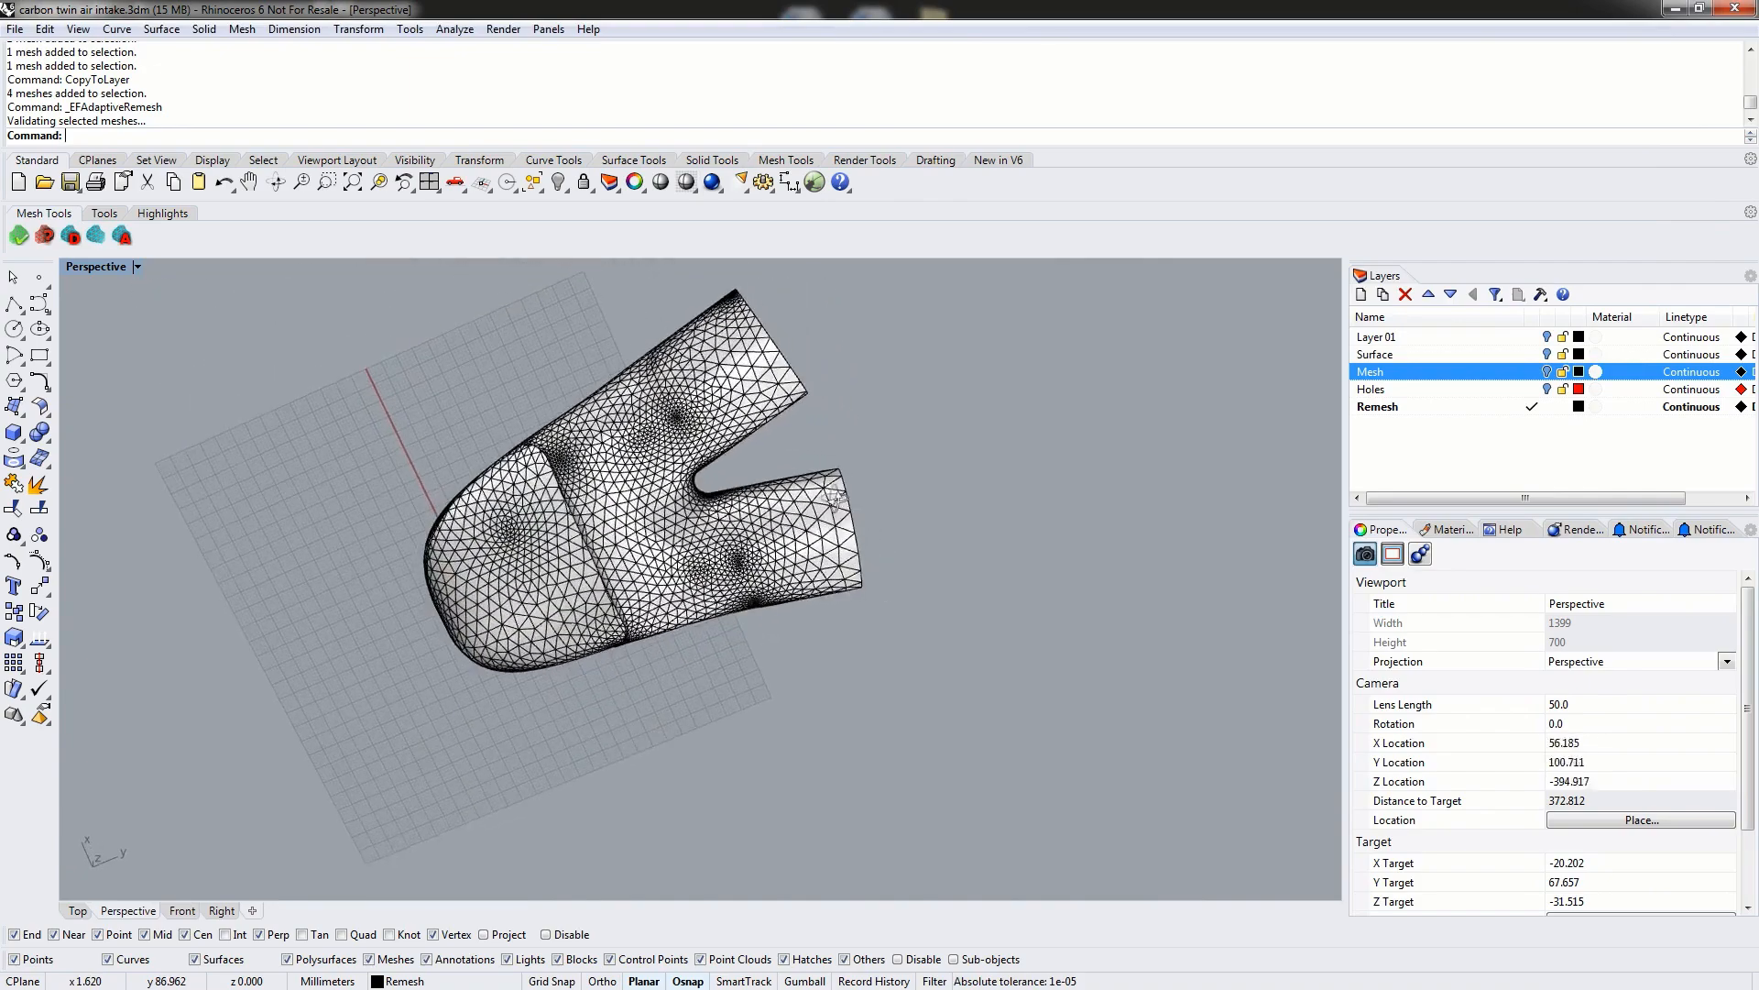
scroll(671, 408, "up", 12)
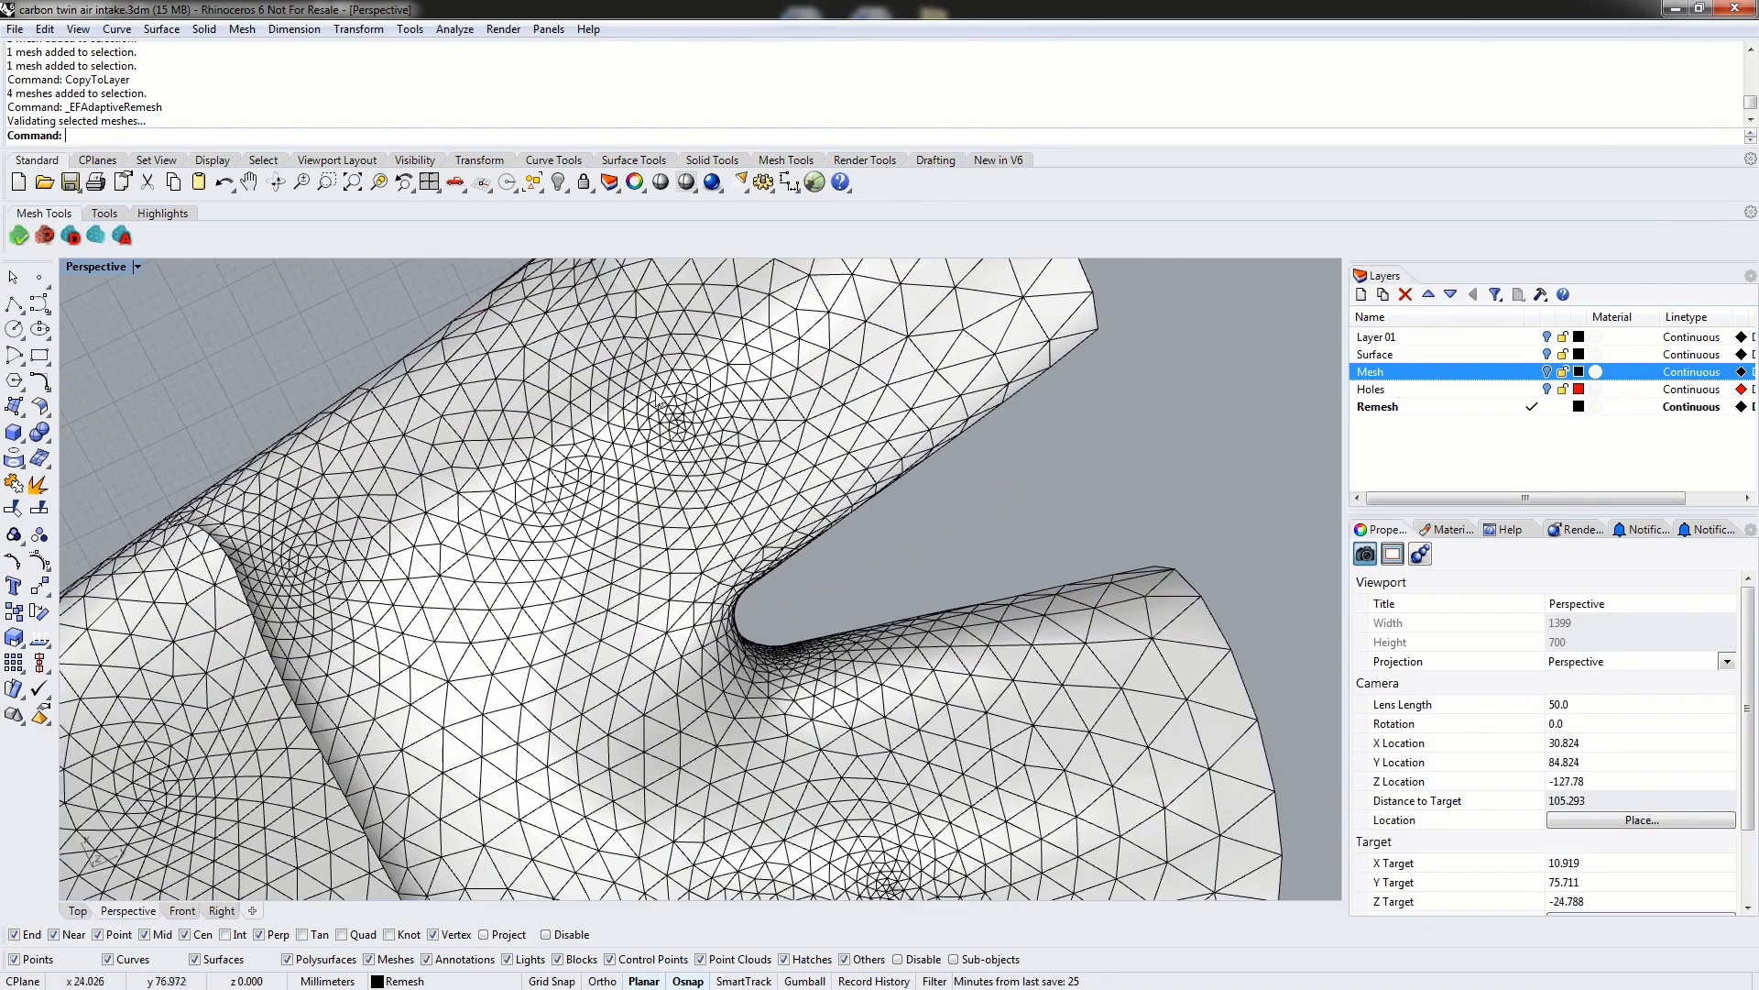
scroll(661, 383, "up", 8)
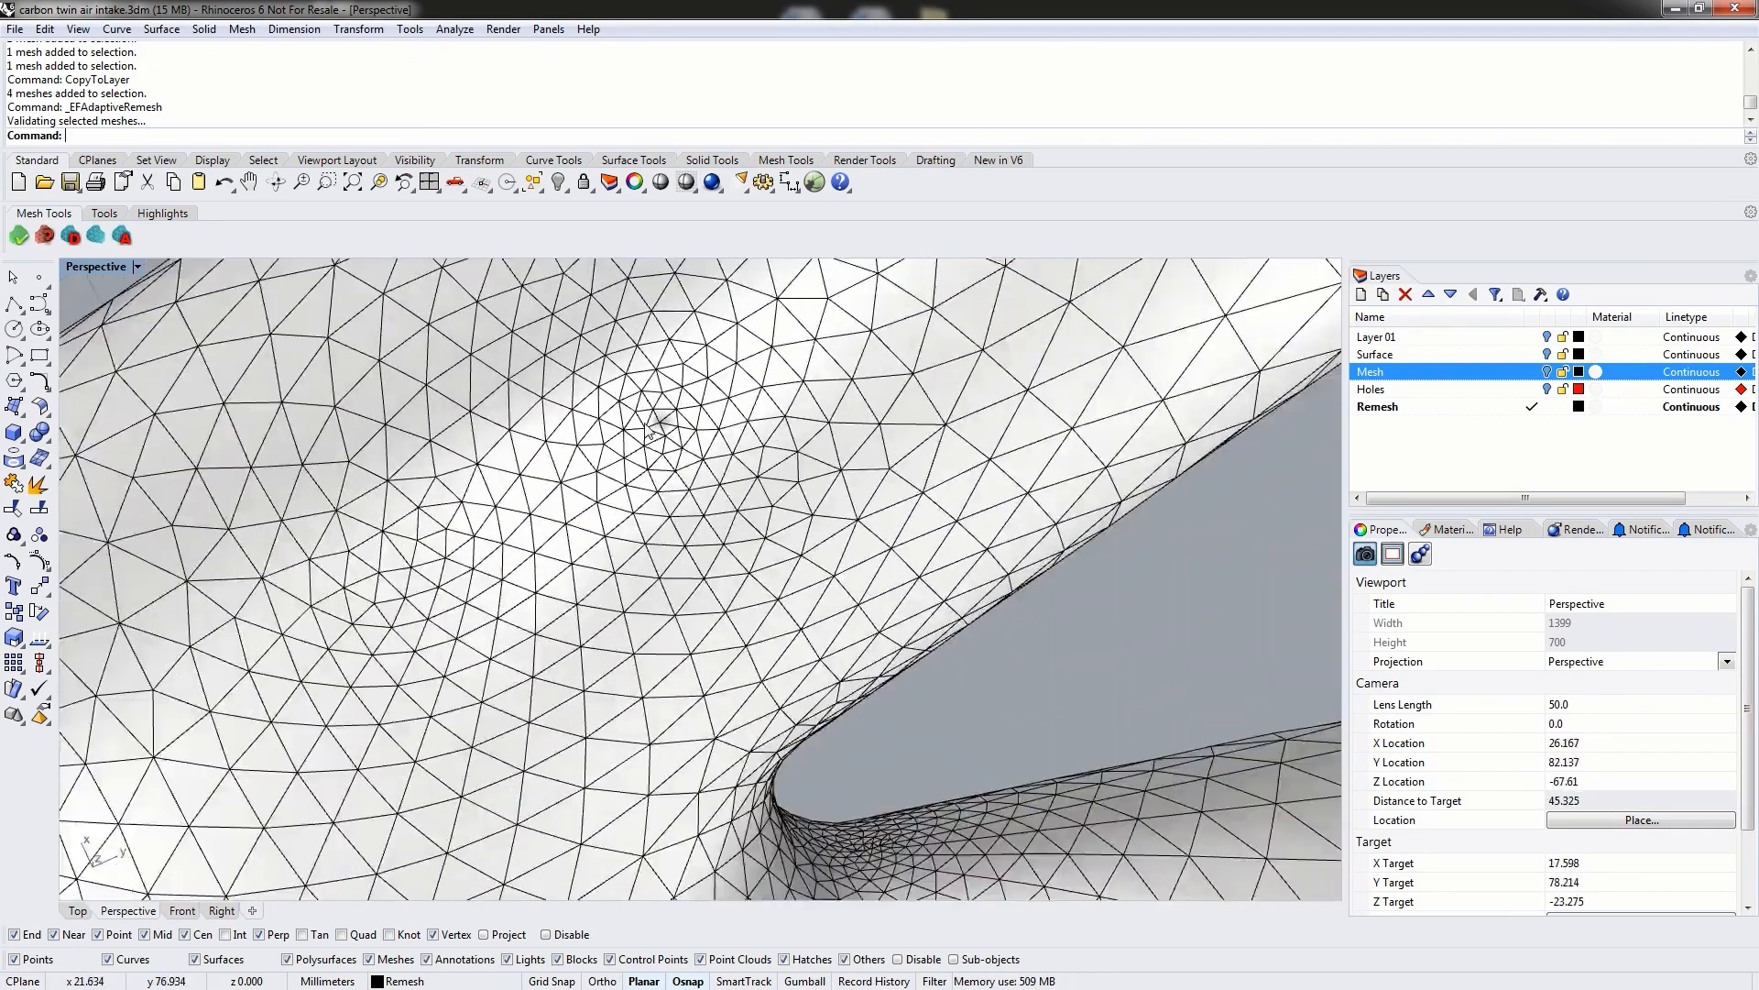
scroll(651, 431, "down", 4)
scroll(632, 436, "up", 8)
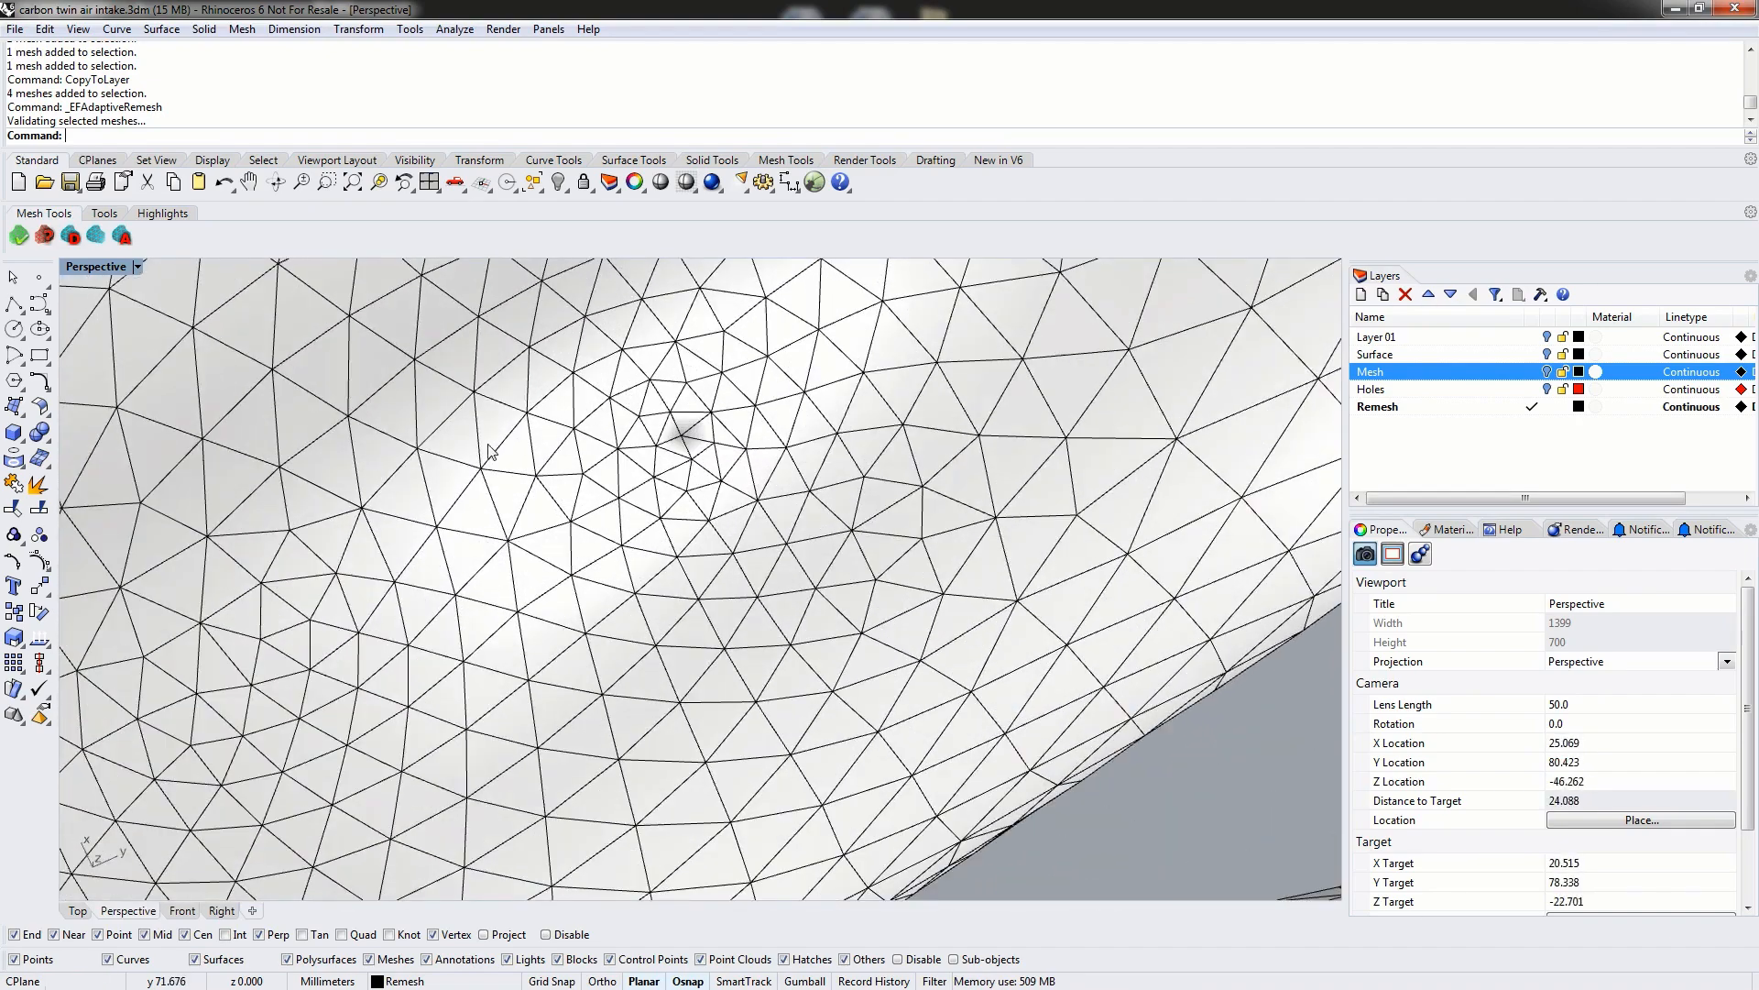
right_click_drag(486, 452, 577, 494, "shift")
scroll(717, 520, "down", 6)
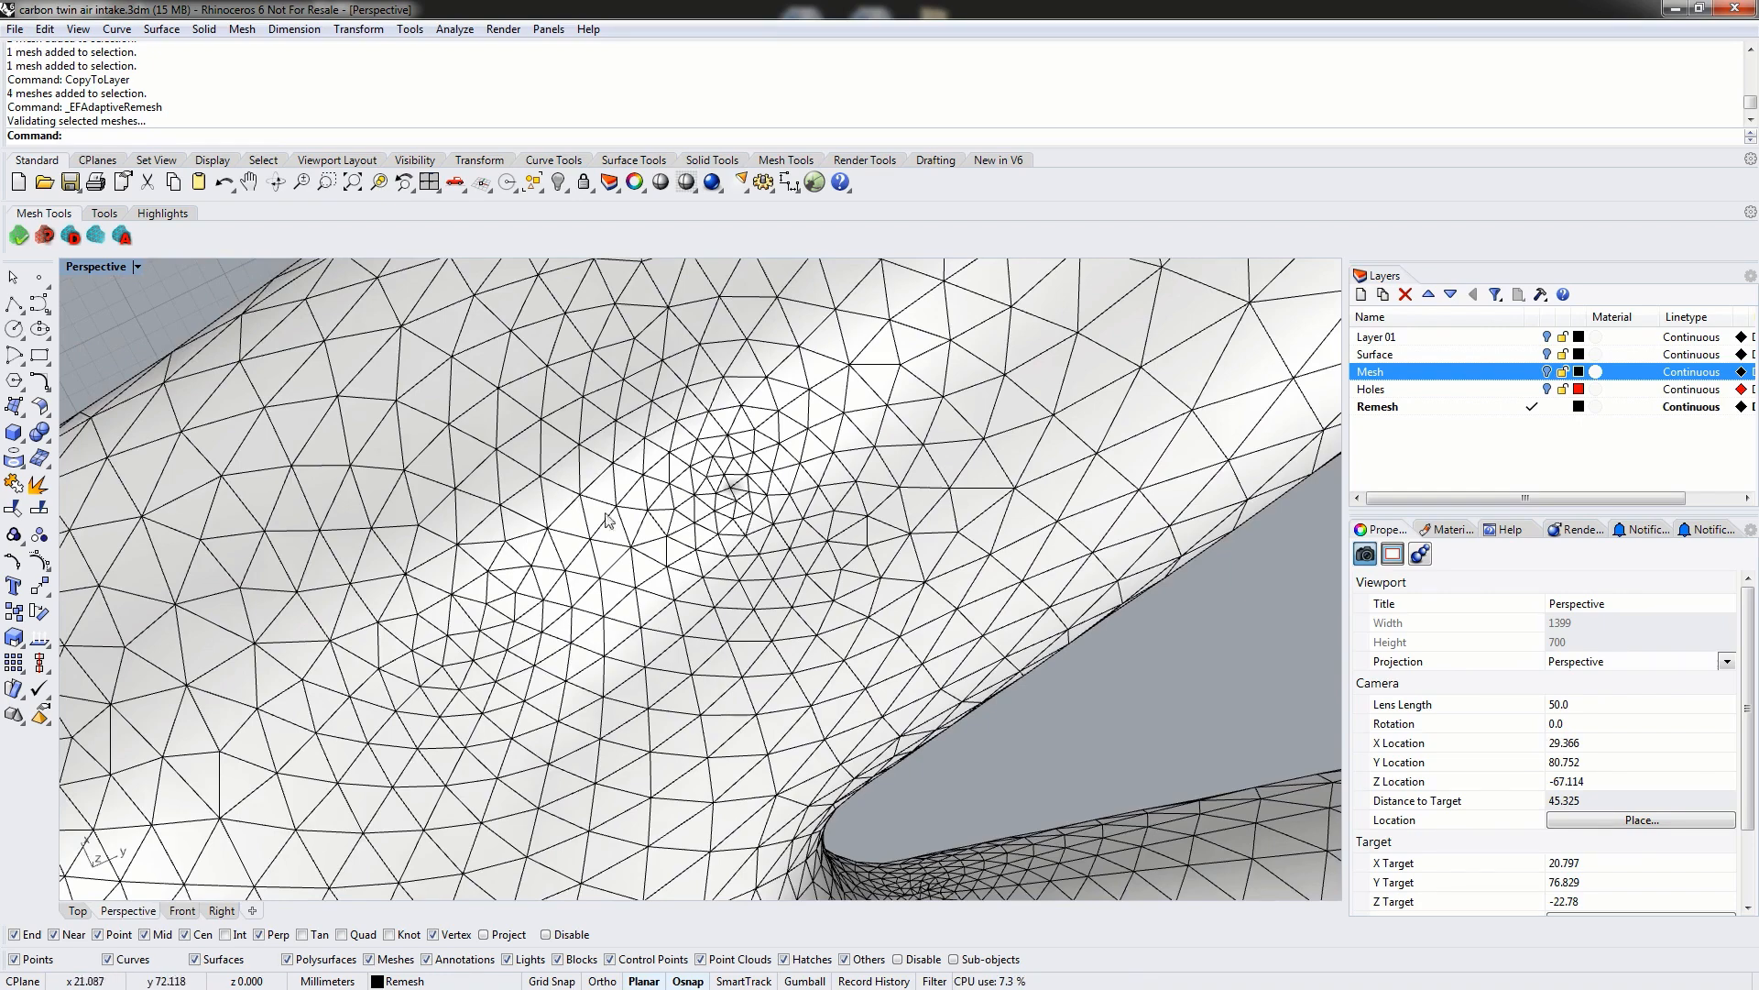
Undo the Adaptive Remesh and compare the shaded dent at the seam's end with and without the remesh.
type("ndo")
key("Return")
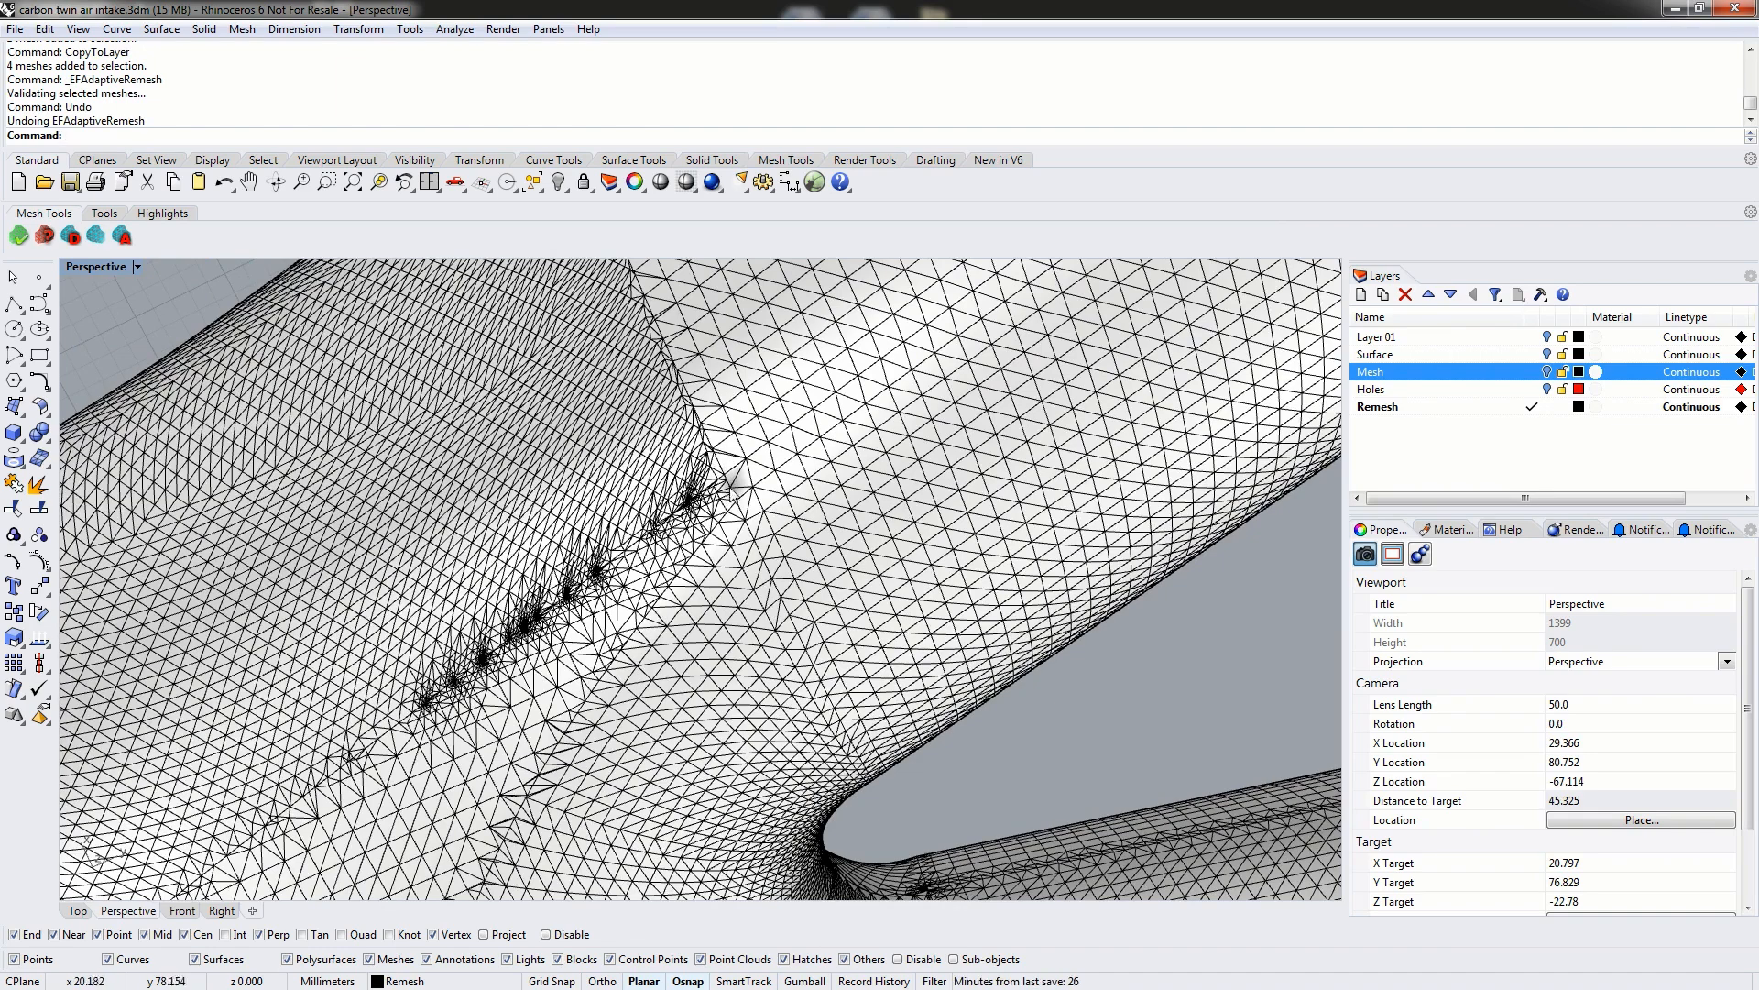
scroll(730, 486, "up", 4)
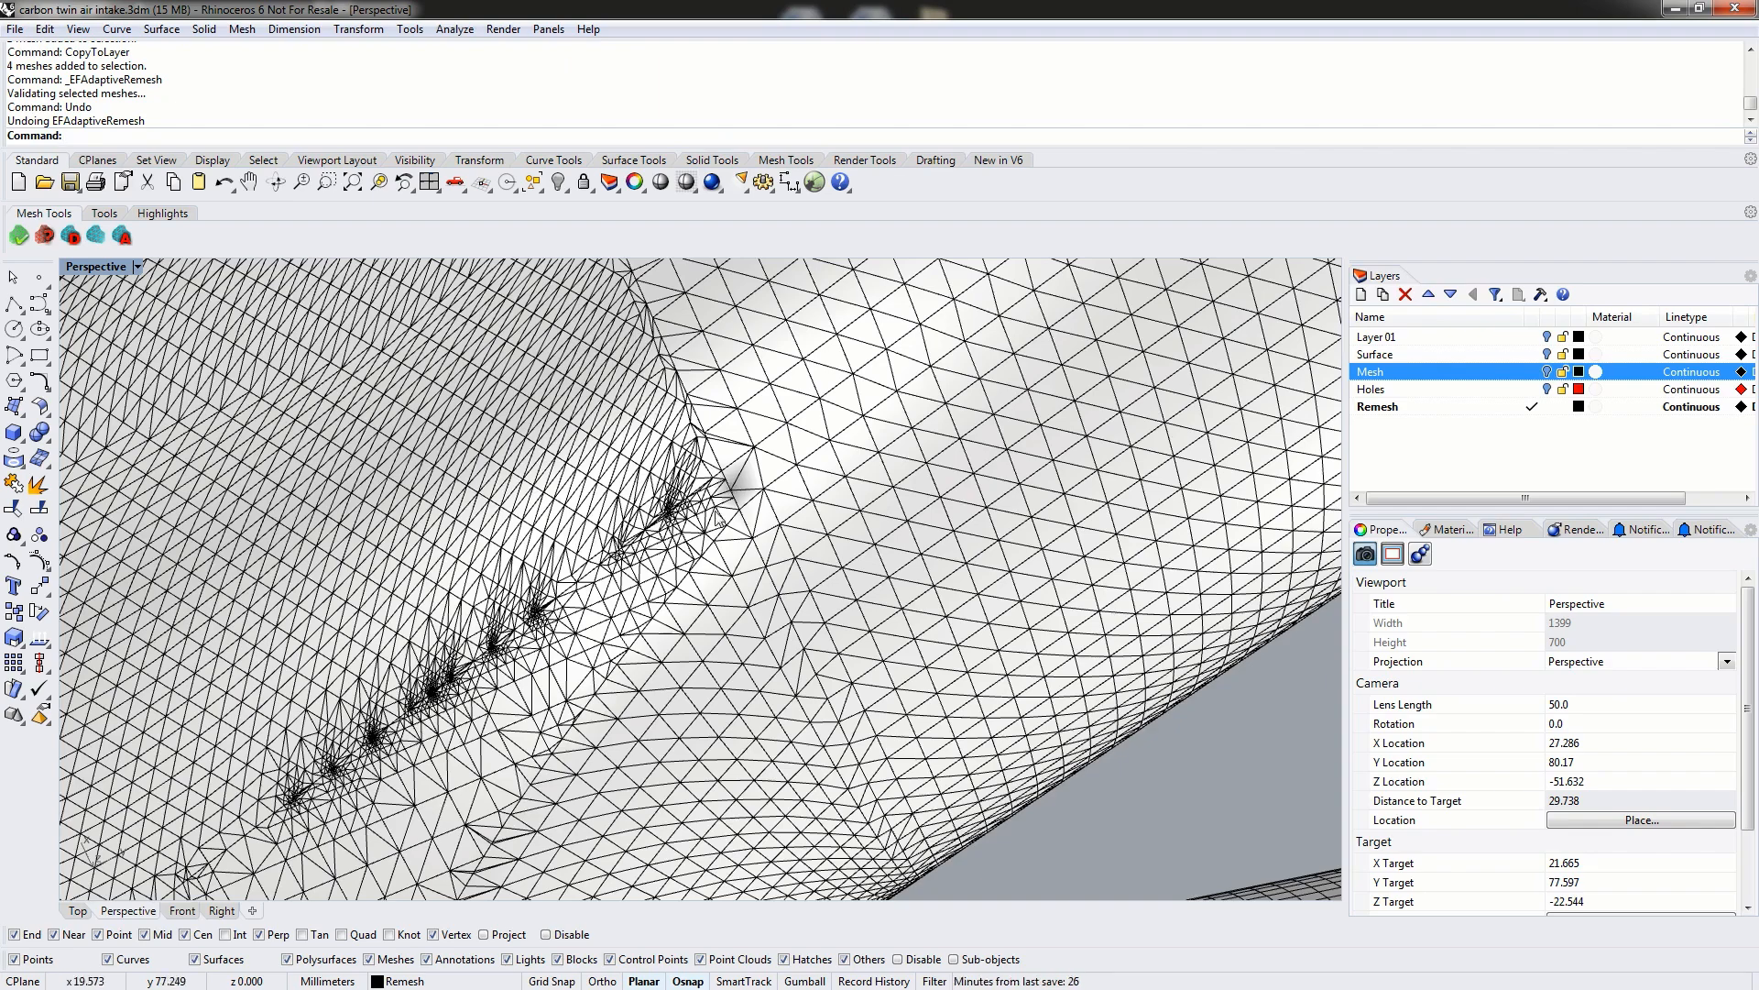
scroll(751, 458, "up", 10)
scroll(755, 449, "up", 5)
scroll(761, 410, "up", 4)
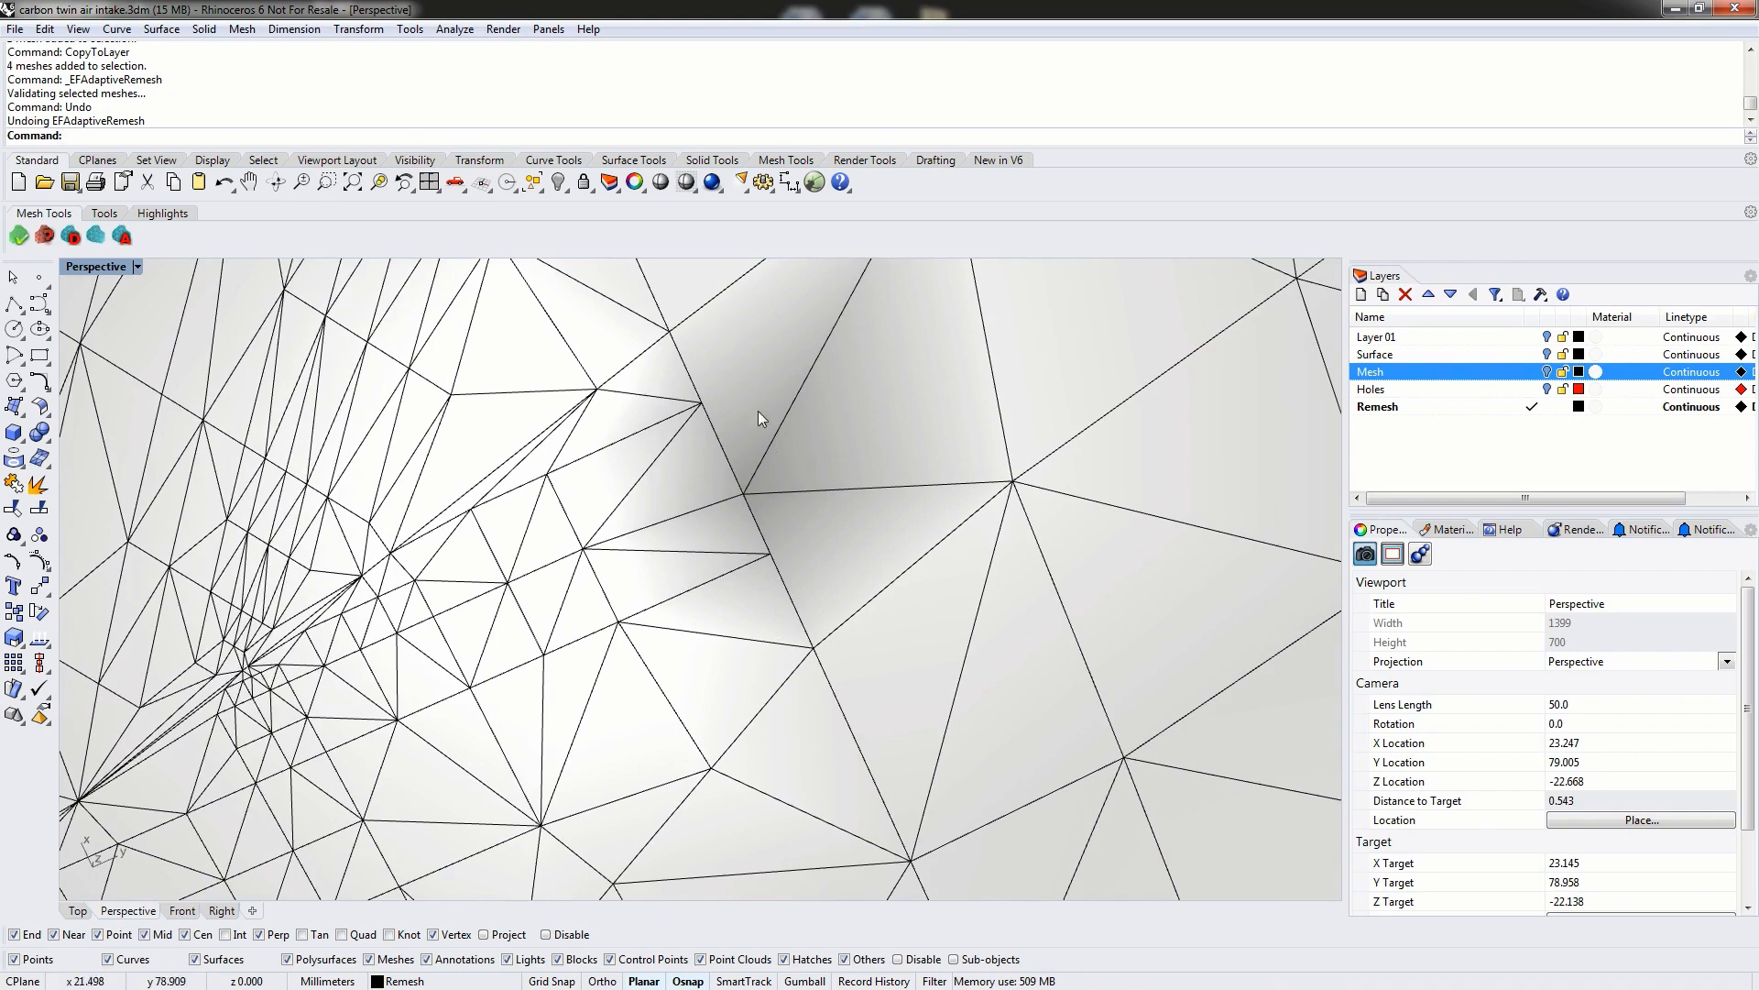
right_click(225, 179)
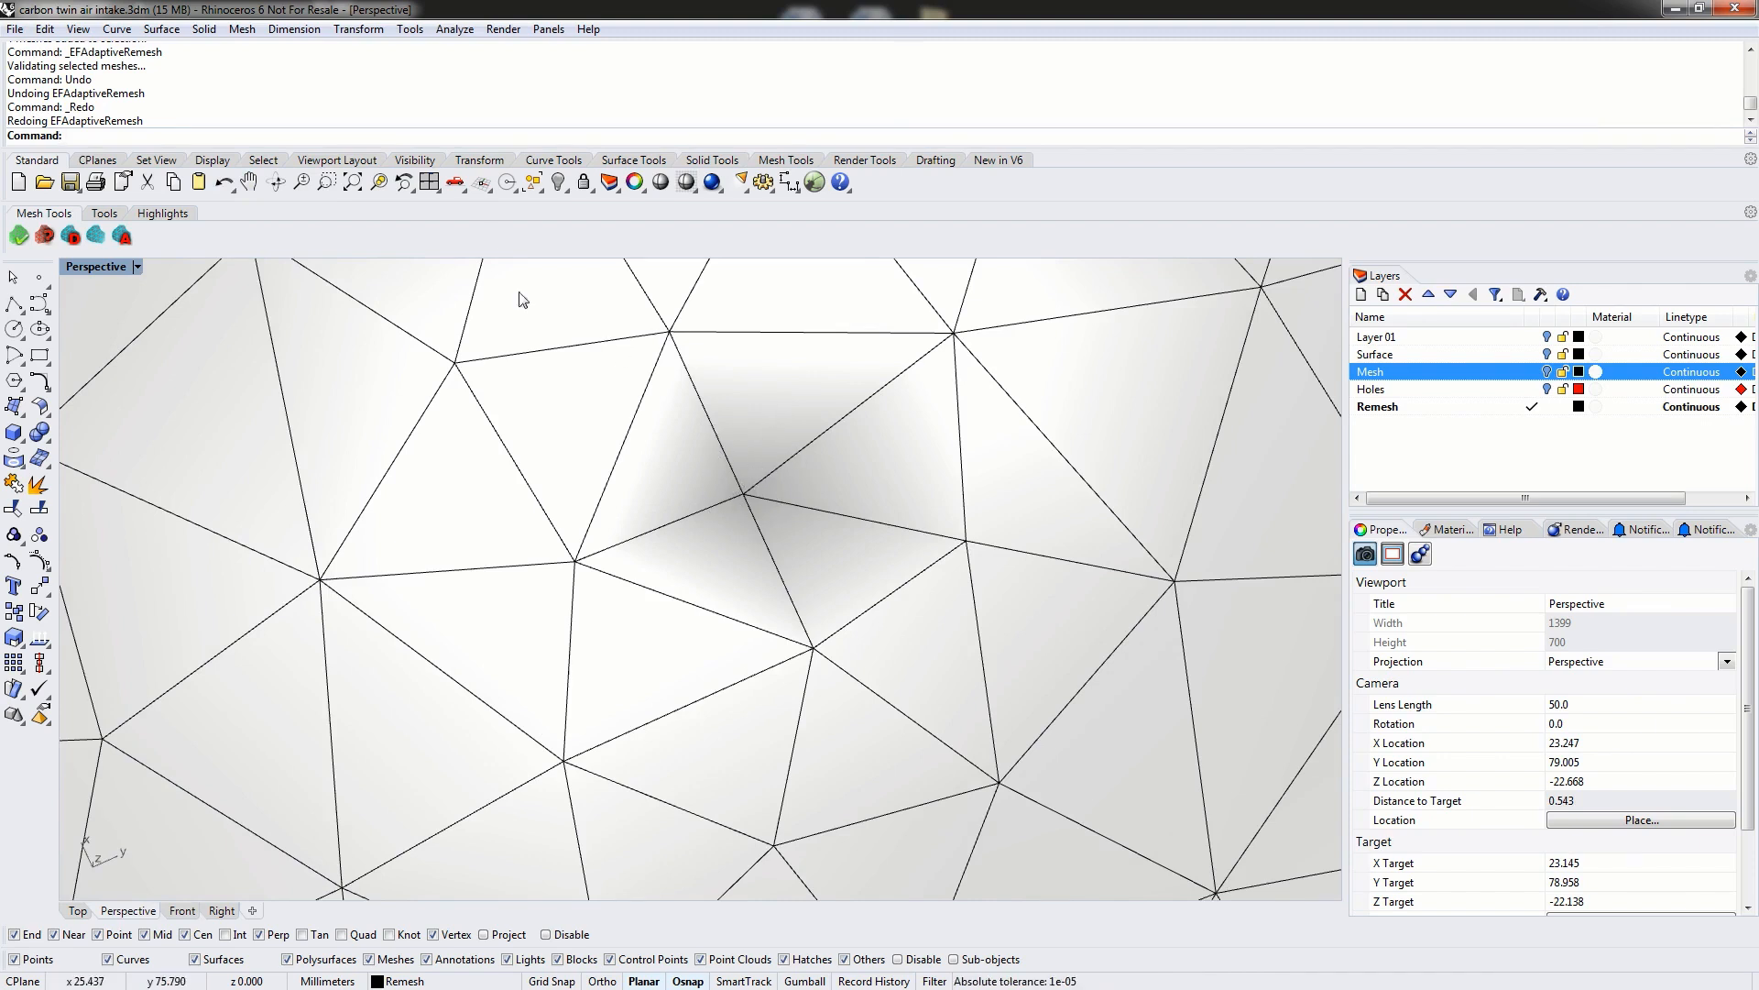
left_click(224, 181)
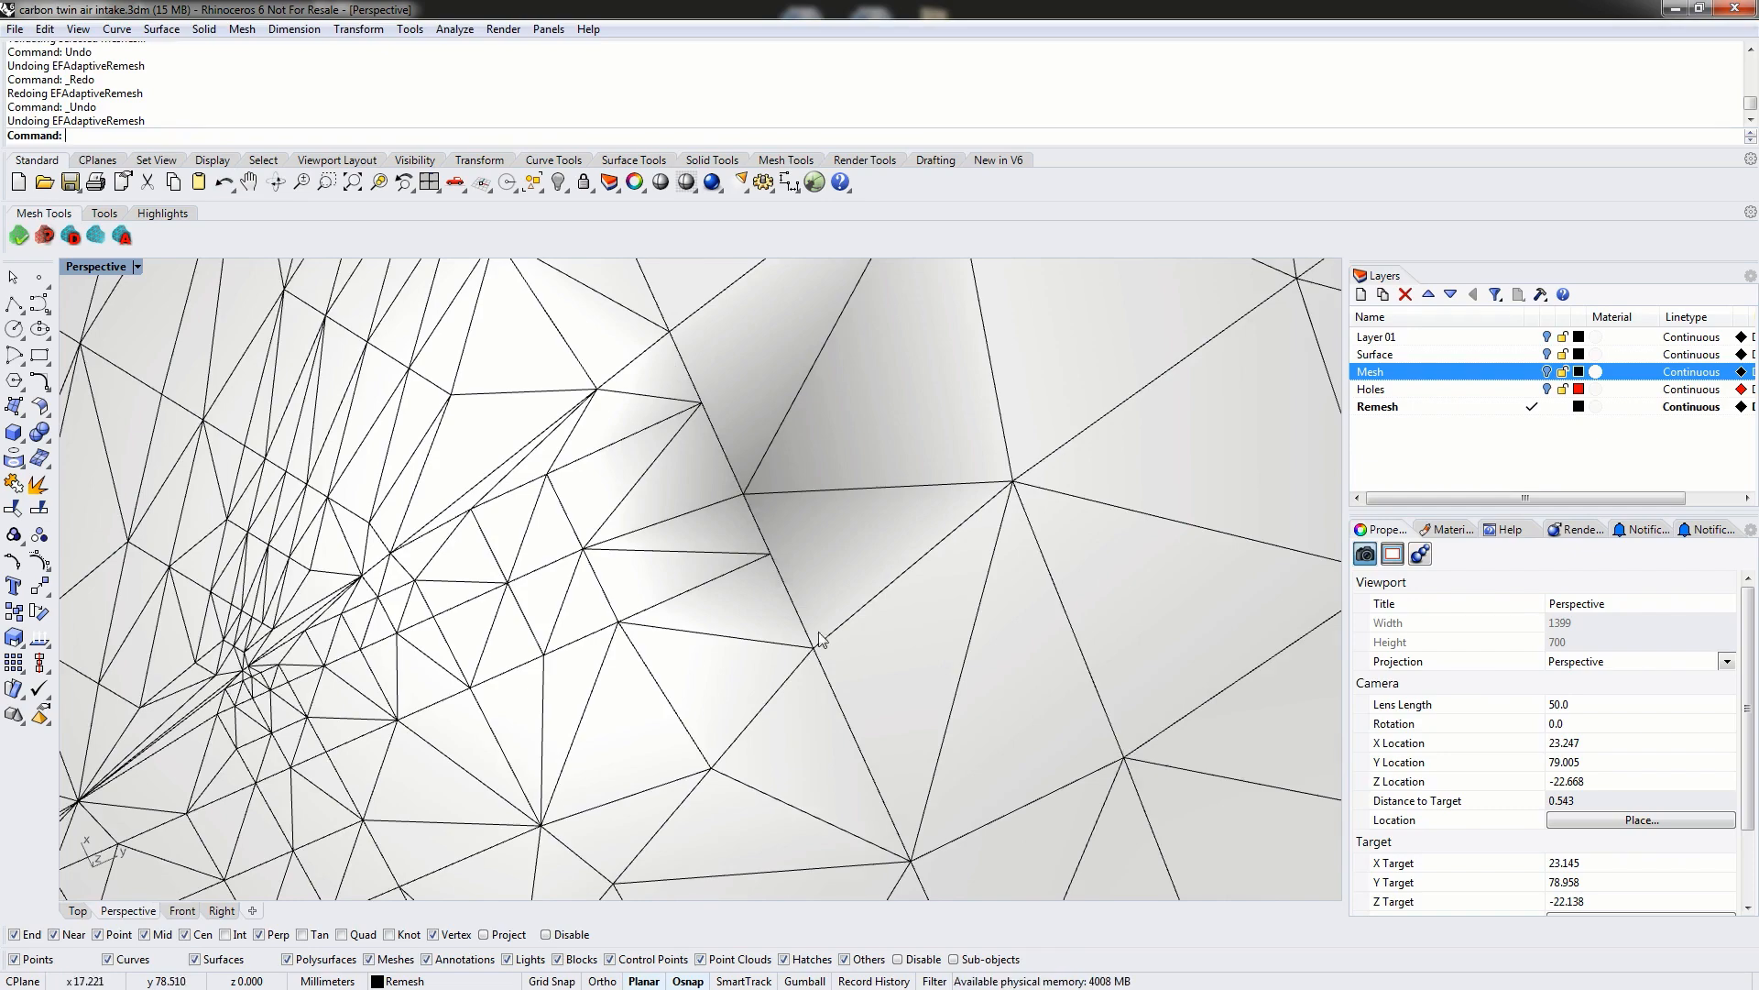
Examine the clustered vertices and sliver triangles along the seam of the original mesh beside the dent.
scroll(707, 446, "down", 15)
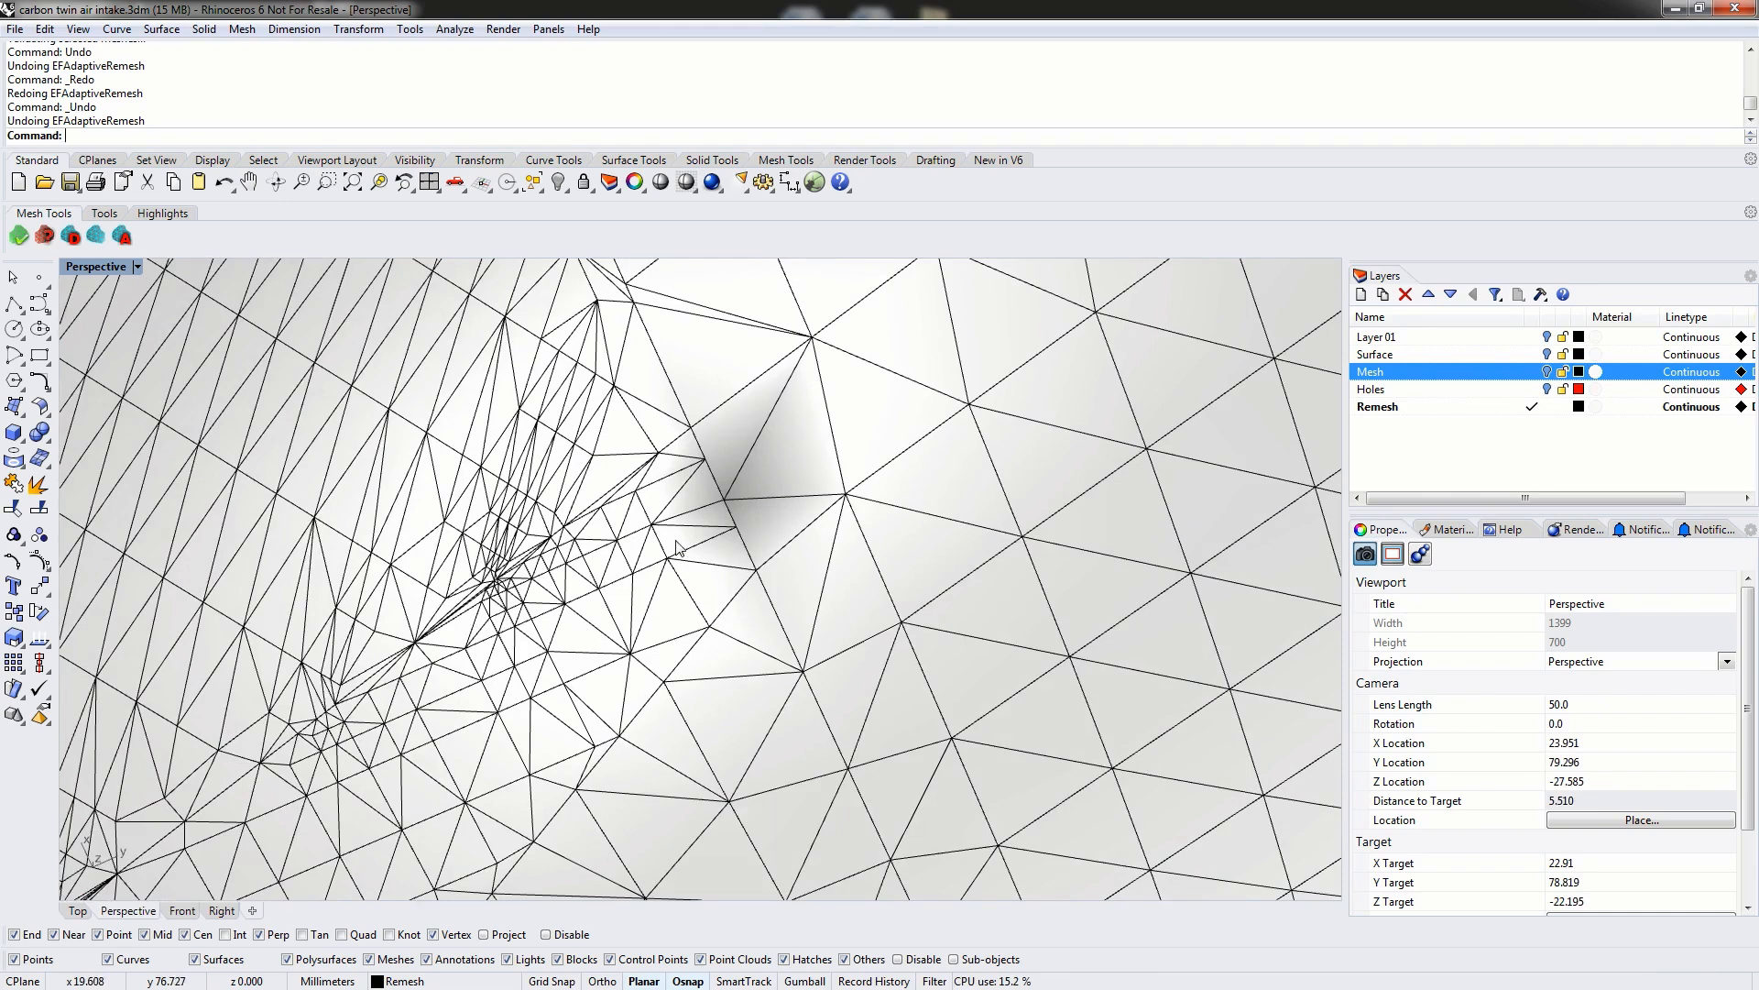
left_click(580, 591)
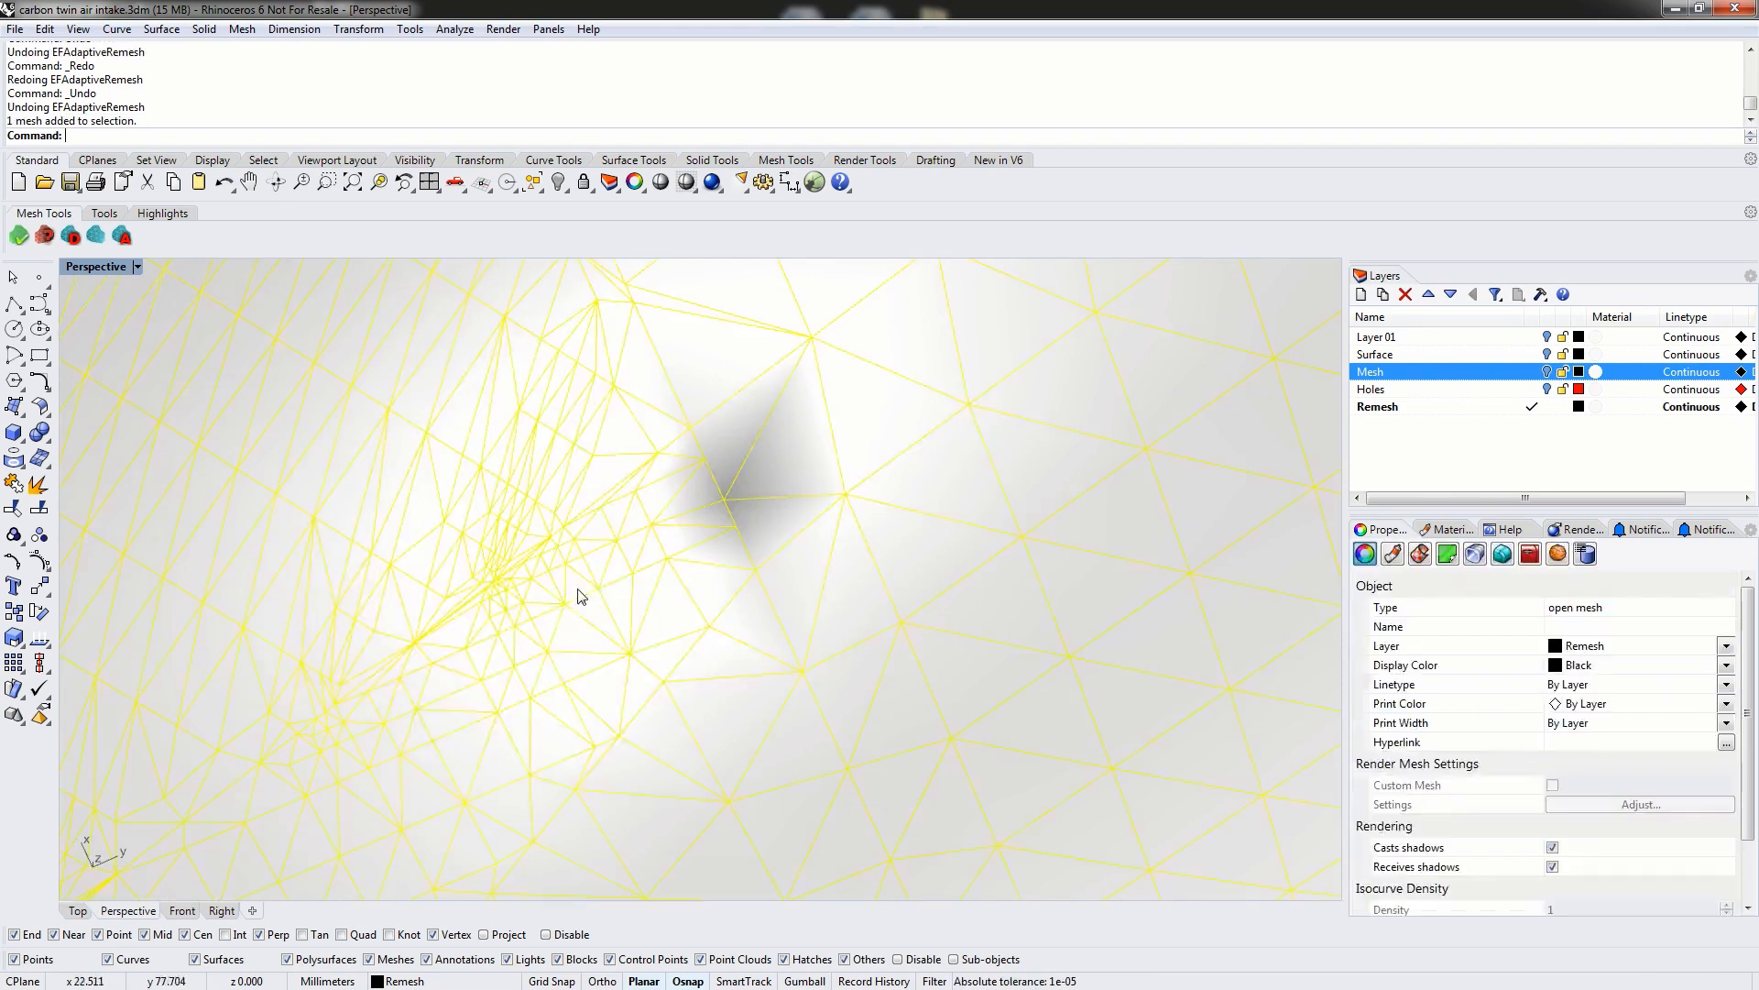
mouse_move(620, 518)
right_mouse_down()
mouse_move(564, 550)
mouse_move(552, 517)
mouse_move(634, 536)
right_mouse_up()
key("Escape")
scroll(635, 534, "down", 10)
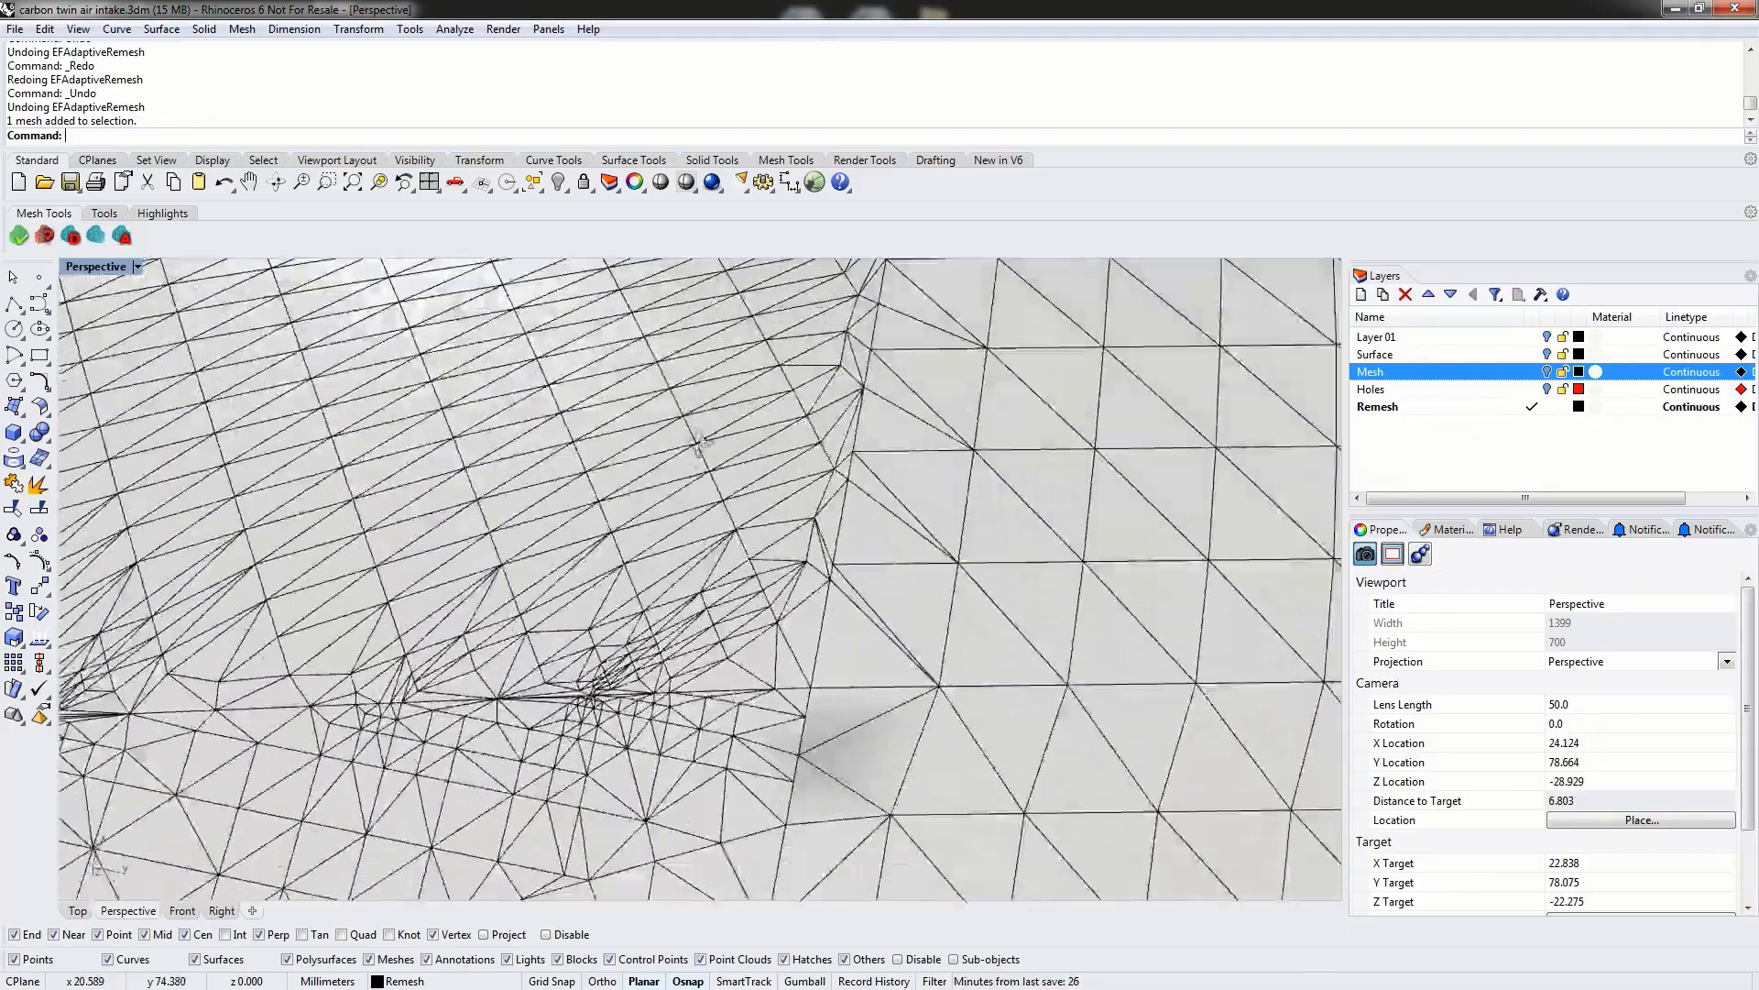
scroll(639, 550, "down", 12)
mouse_move(639, 550)
right_mouse_down()
mouse_move(583, 465)
mouse_move(624, 351)
mouse_move(641, 446)
mouse_move(606, 555)
right_mouse_up()
scroll(472, 609, "up", 10)
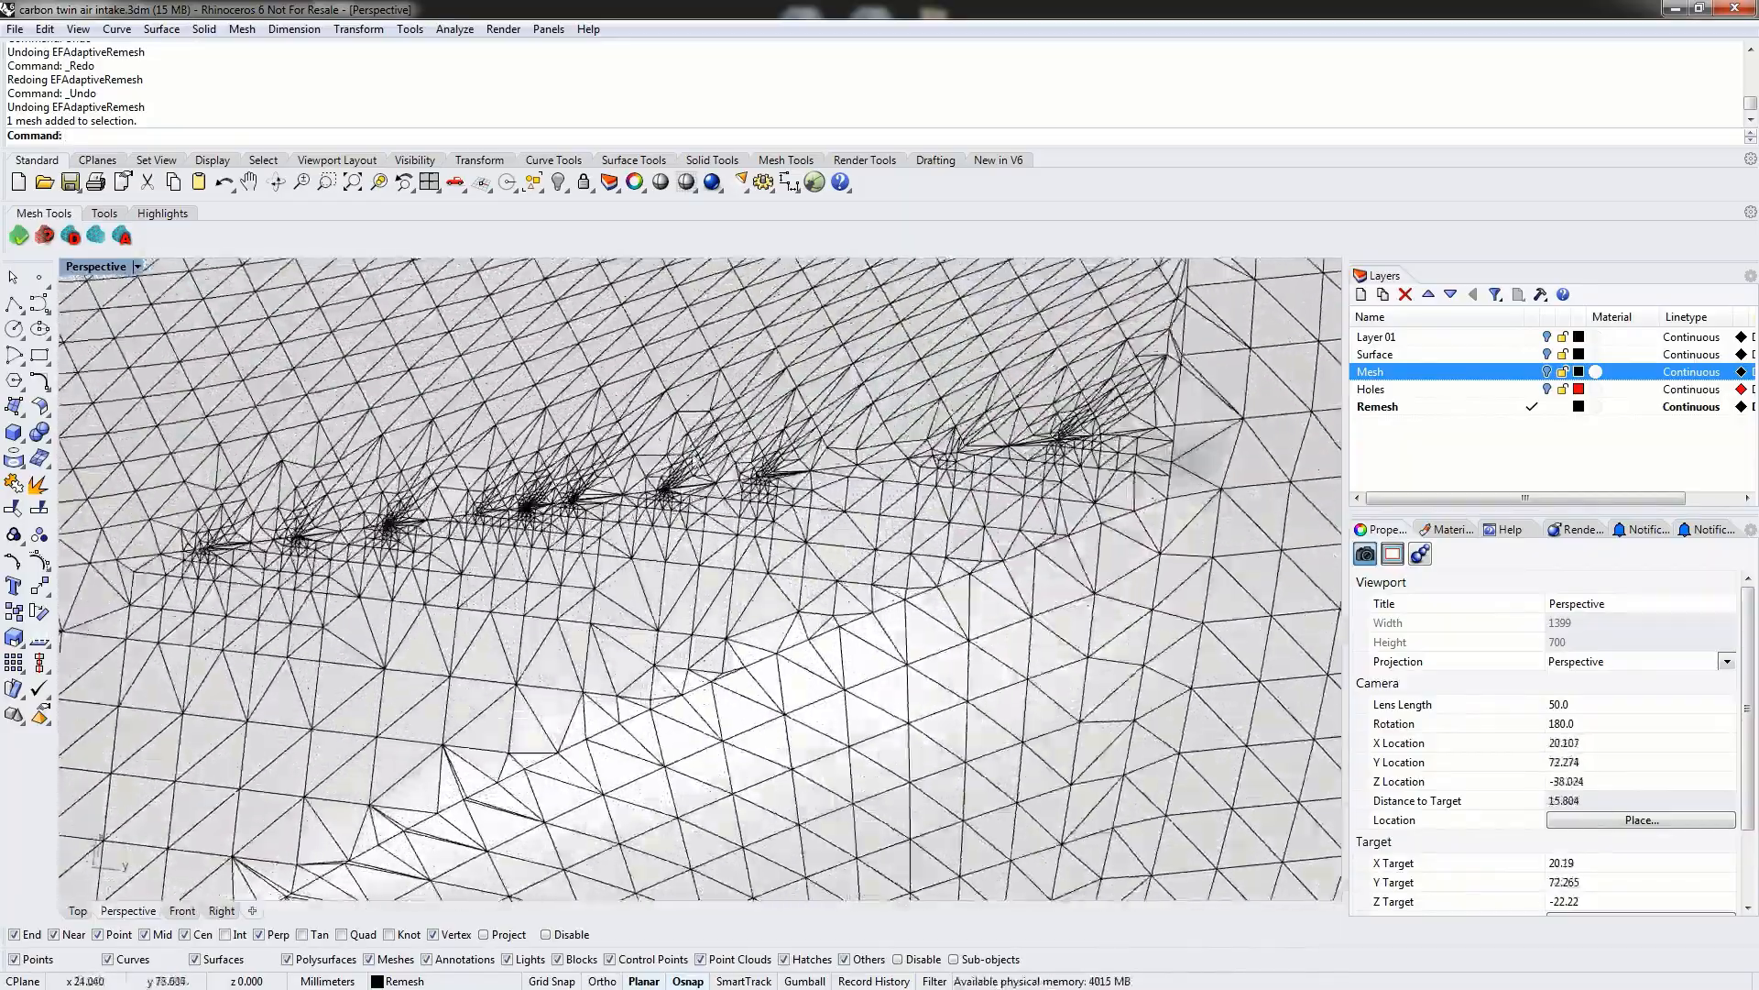
right_click_drag(973, 470, 995, 483)
scroll(995, 484, "down", 3)
scroll(1011, 515, "down", 3)
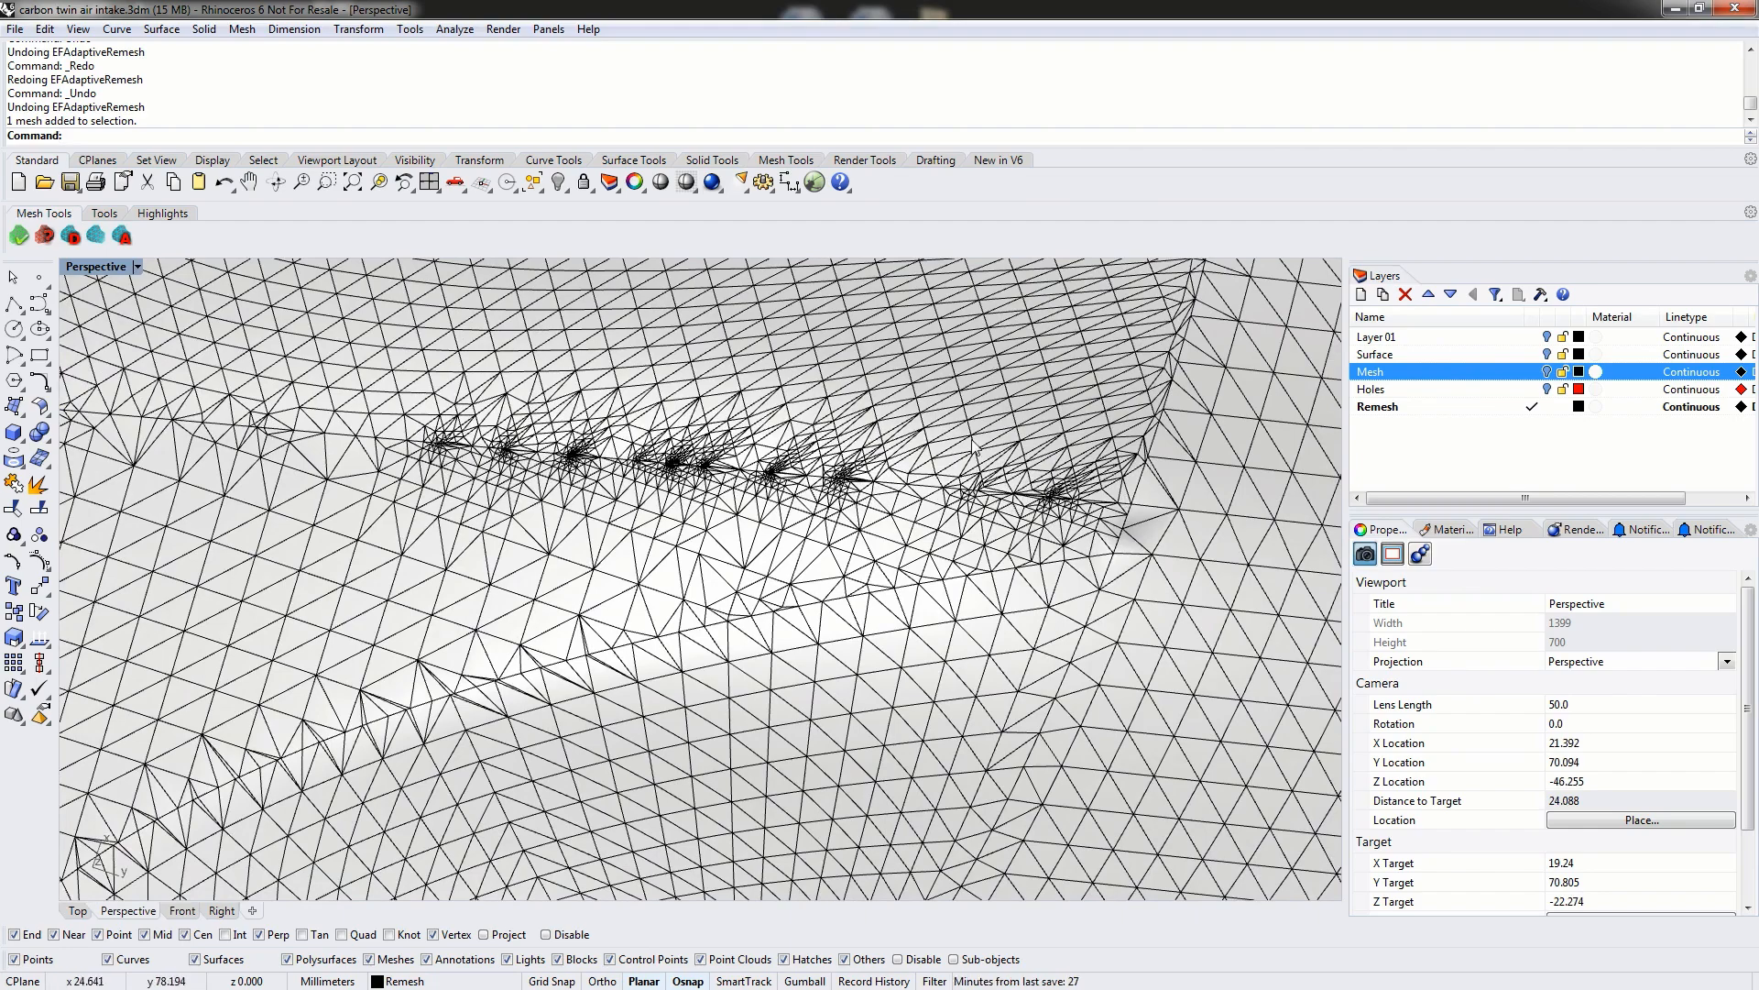
right_click_drag(537, 482, 524, 468)
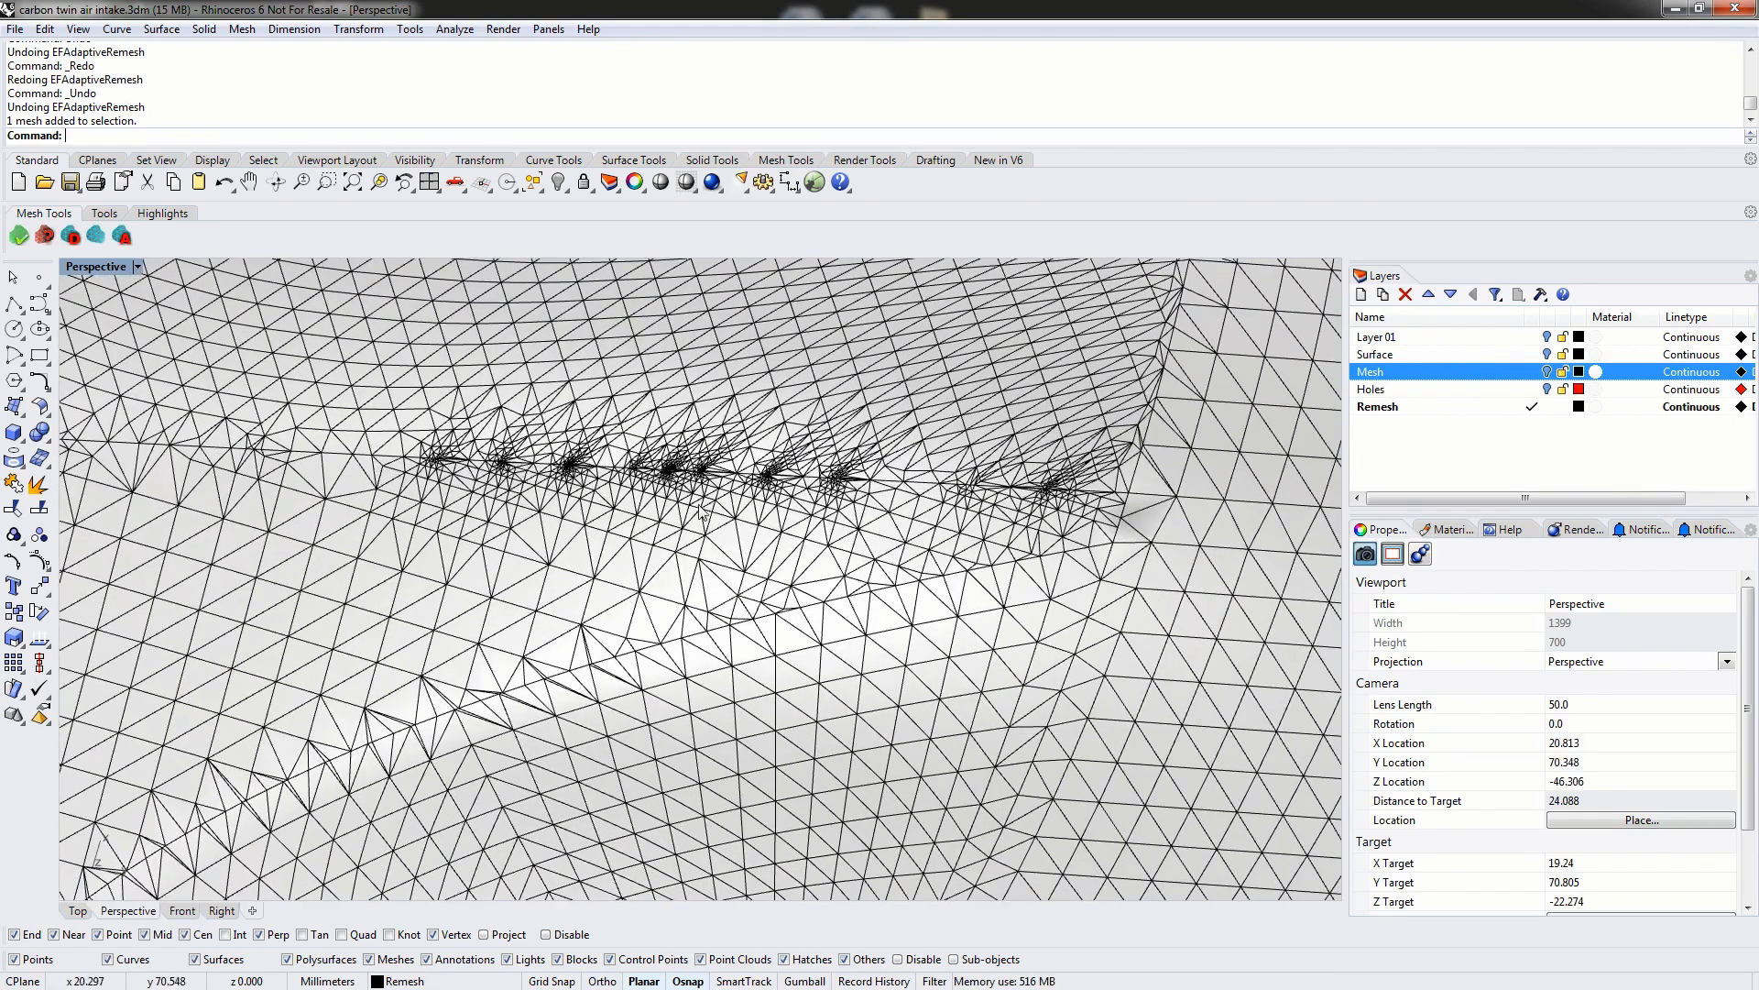
Turn on the vertex points of the mesh that contains the clustered seam.
left_click(705, 512)
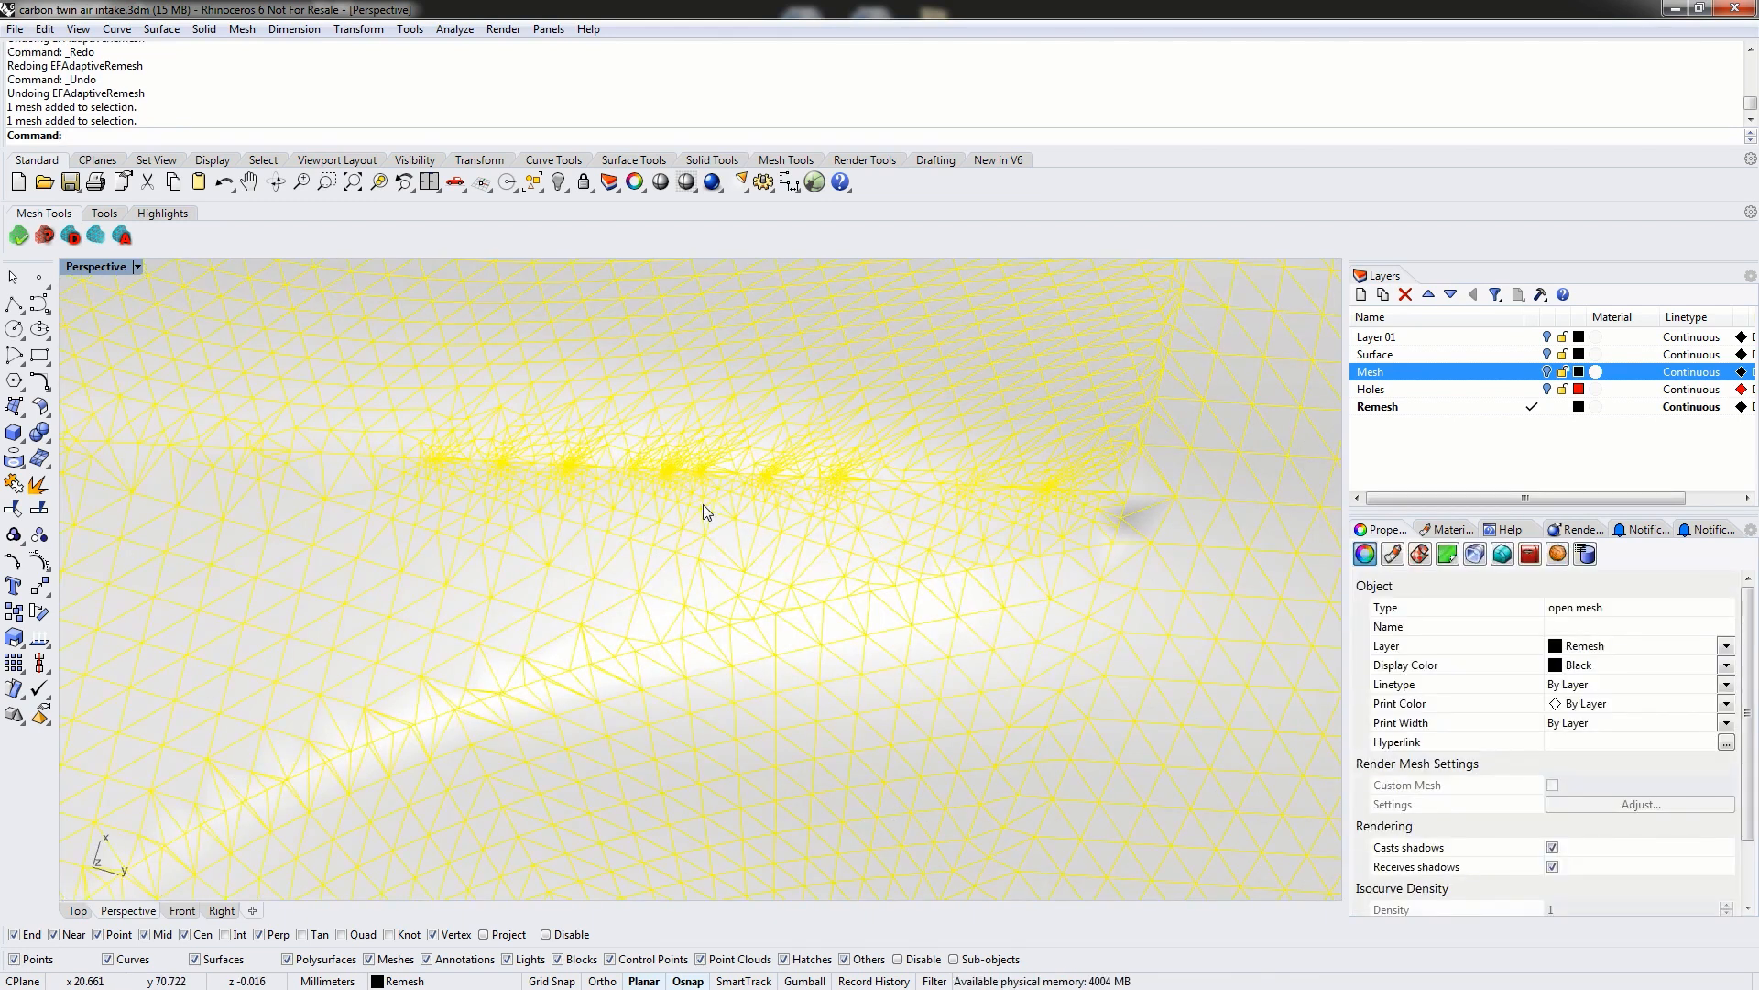
type("Pointon")
key("Return")
type("PointsO")
key("Return")
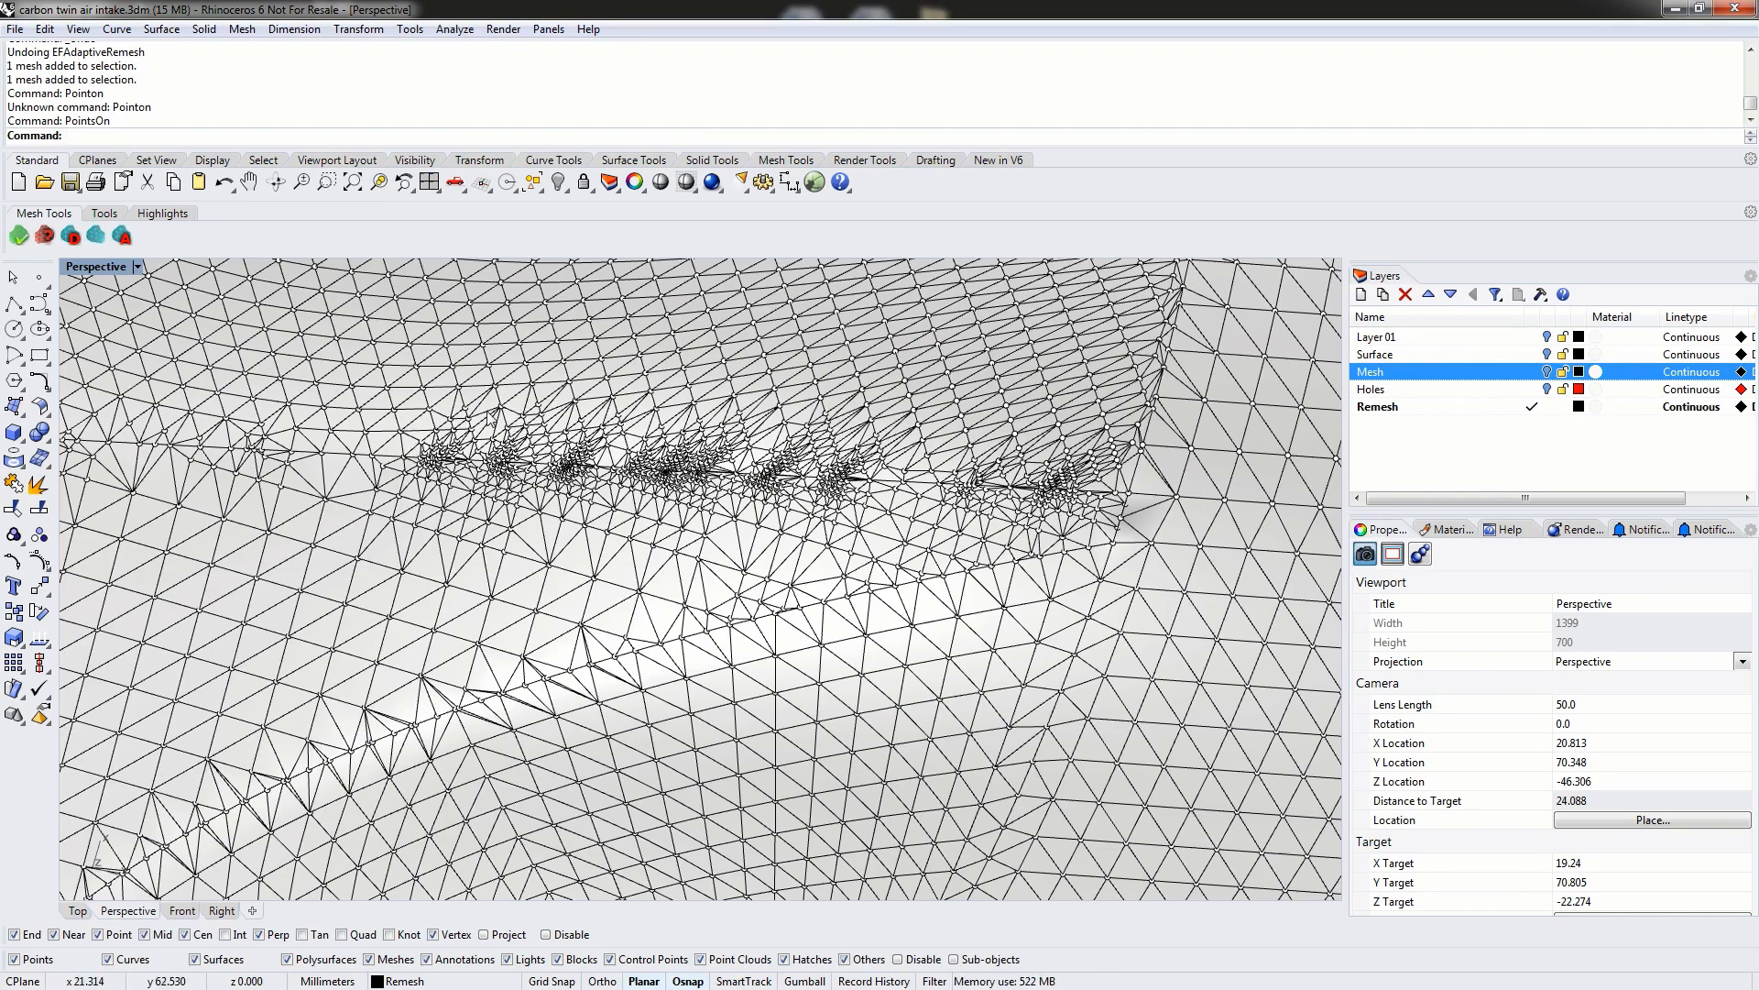
Delete the mesh points in a band covering the clustered seam and the dent, and turn the points off.
left_click_drag(373, 385, 1143, 546)
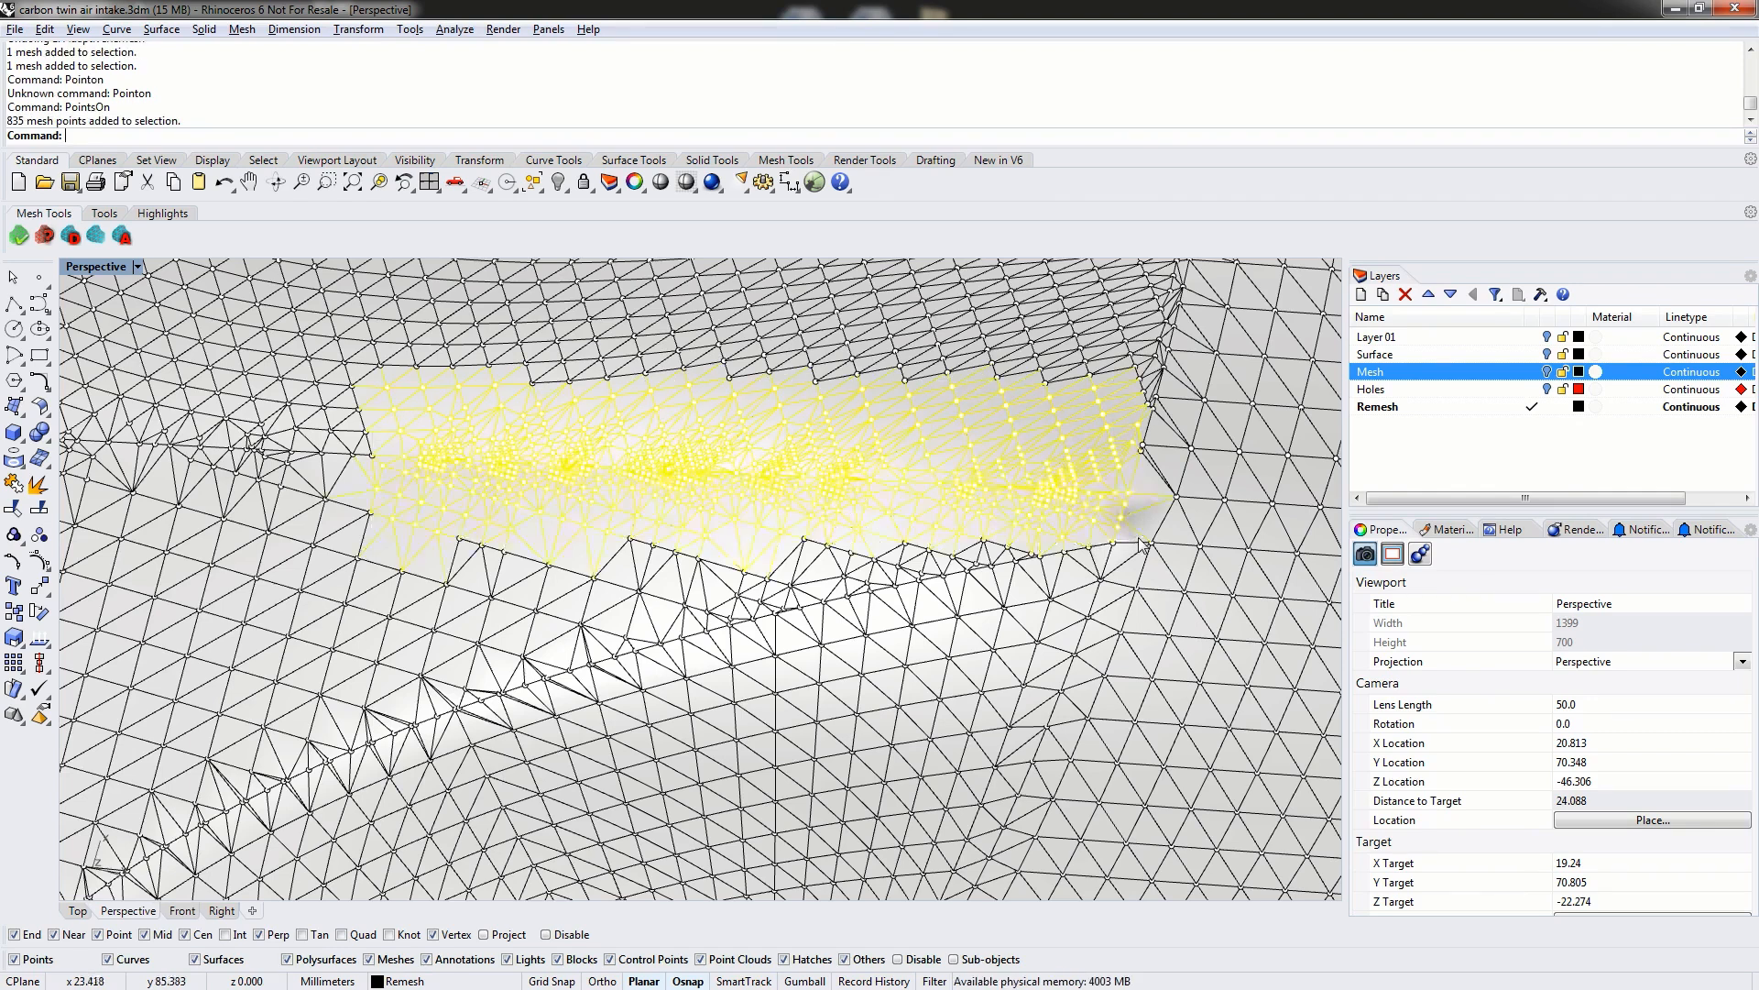
right_click_drag(717, 514, 807, 330)
key("Delete")
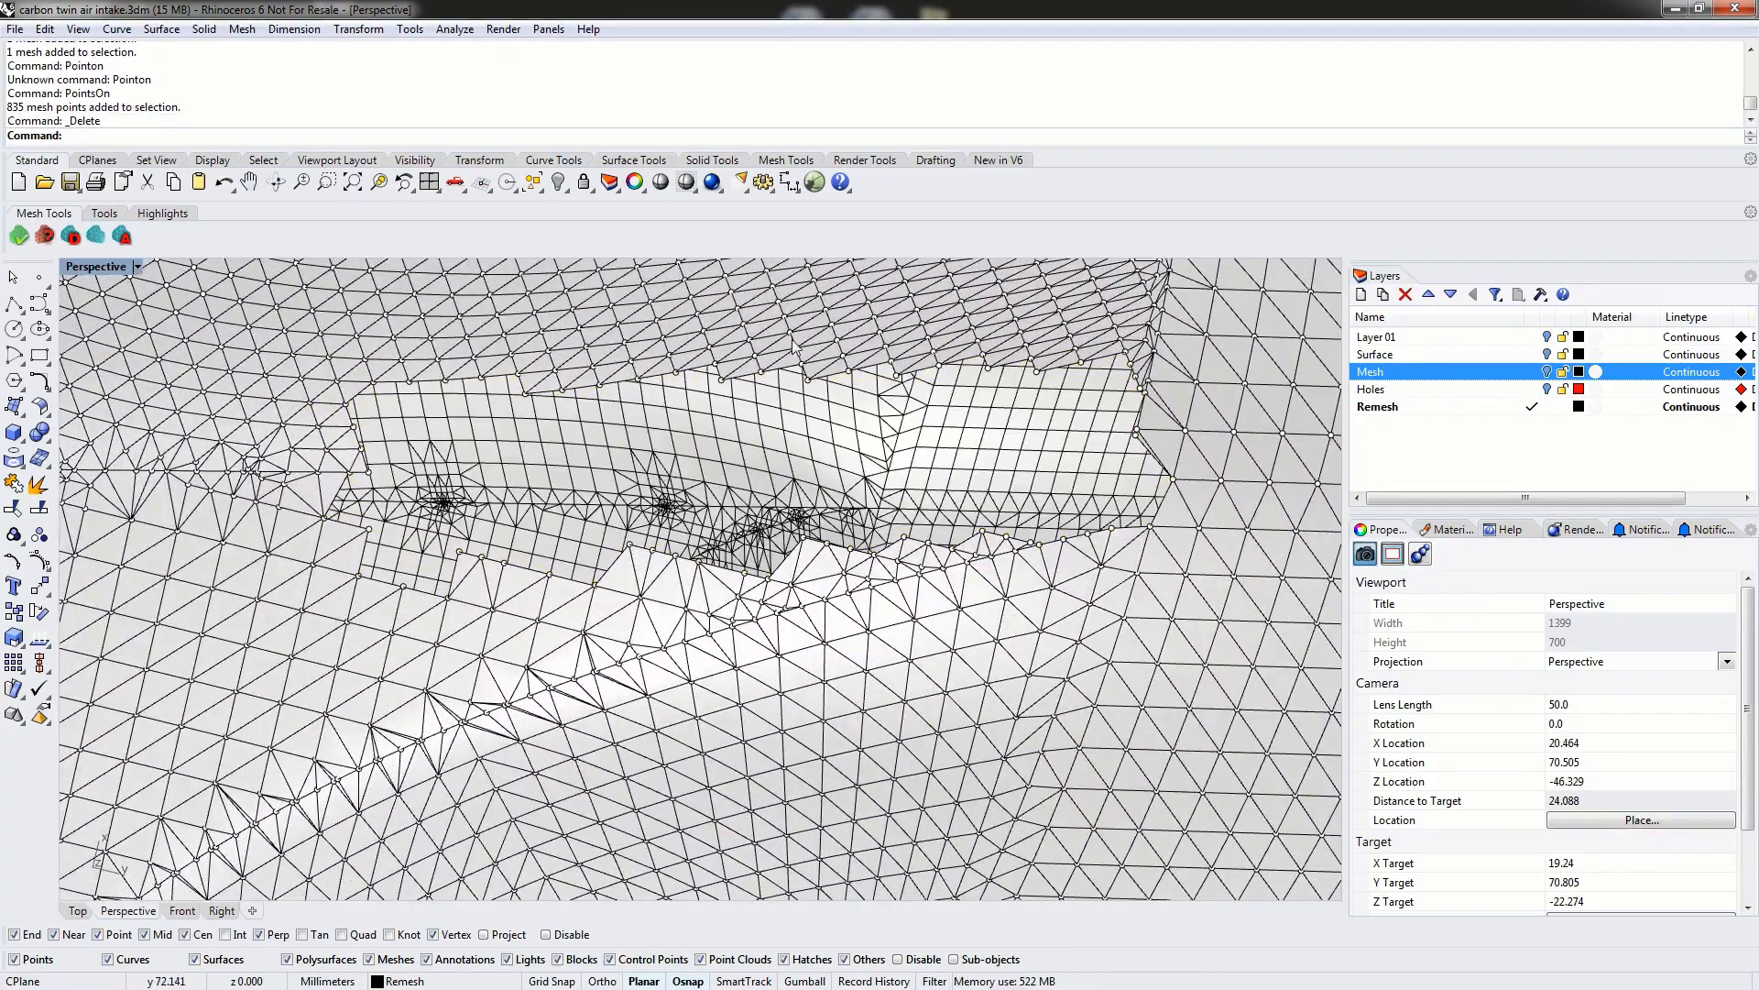
key("Escape")
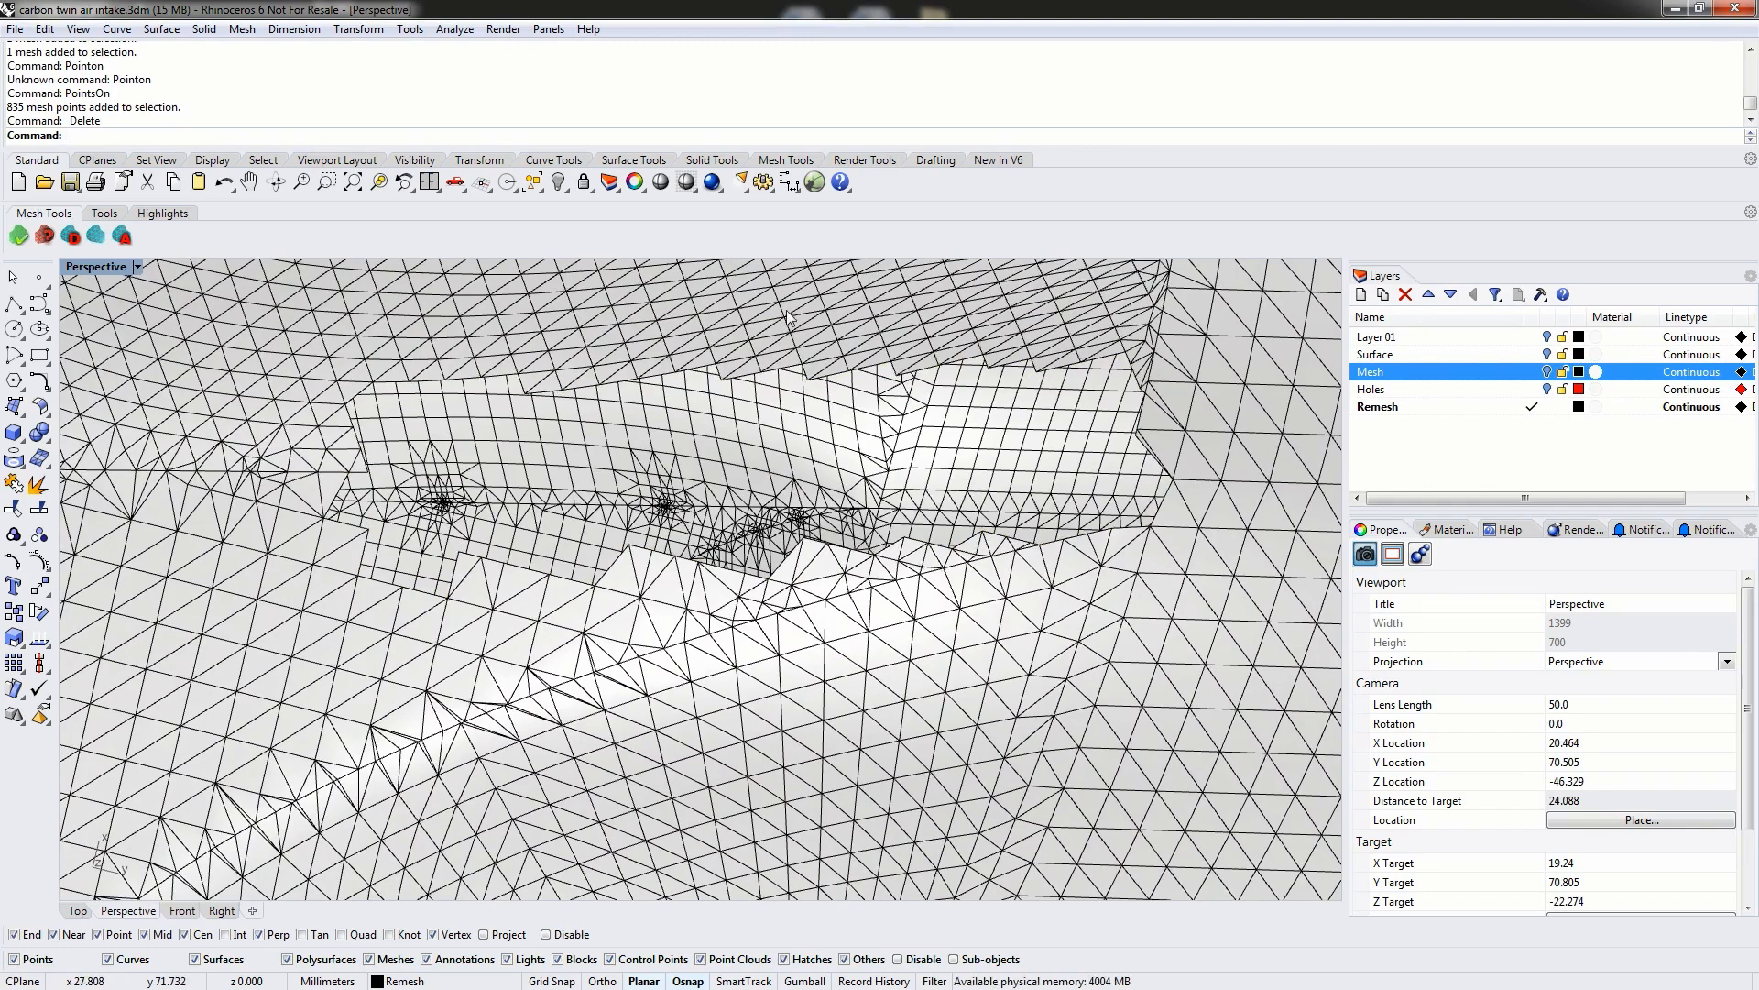
Fill the hole left along the seam with FillMeshHole, joining the patch to the mesh, and select the repaired mesh to inspect it.
type("FillMe")
key("Return")
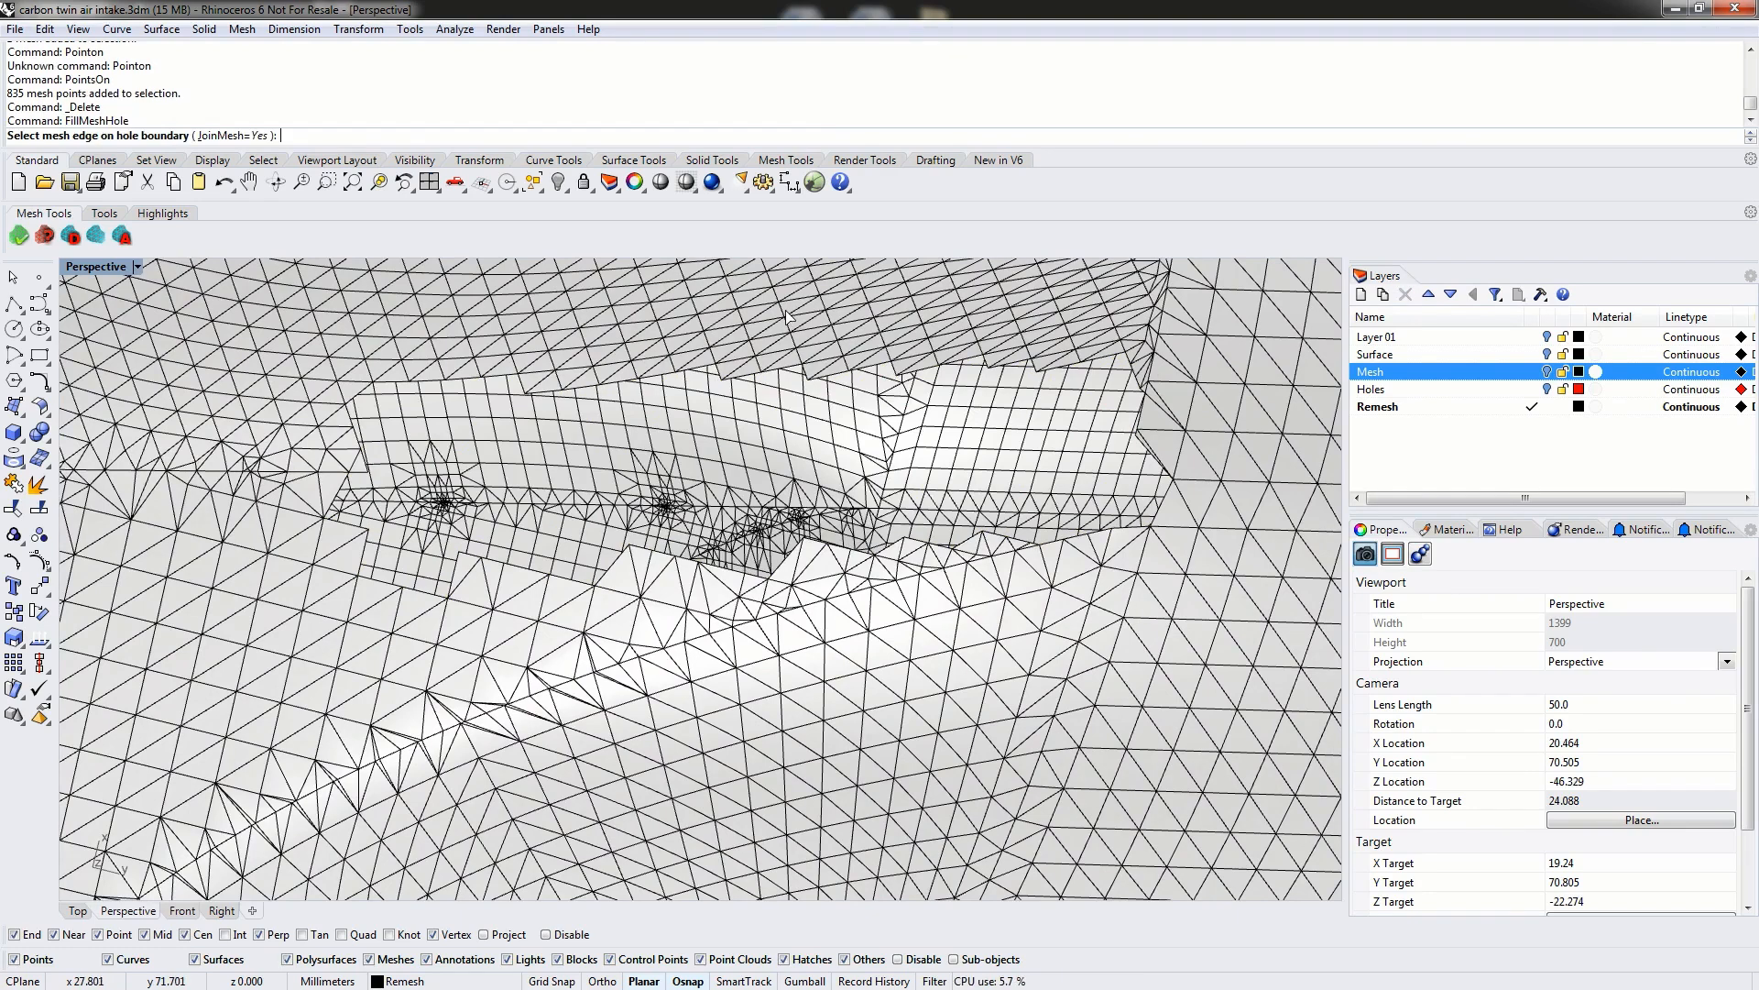
left_click(744, 382)
right_click_drag(828, 482, 804, 421)
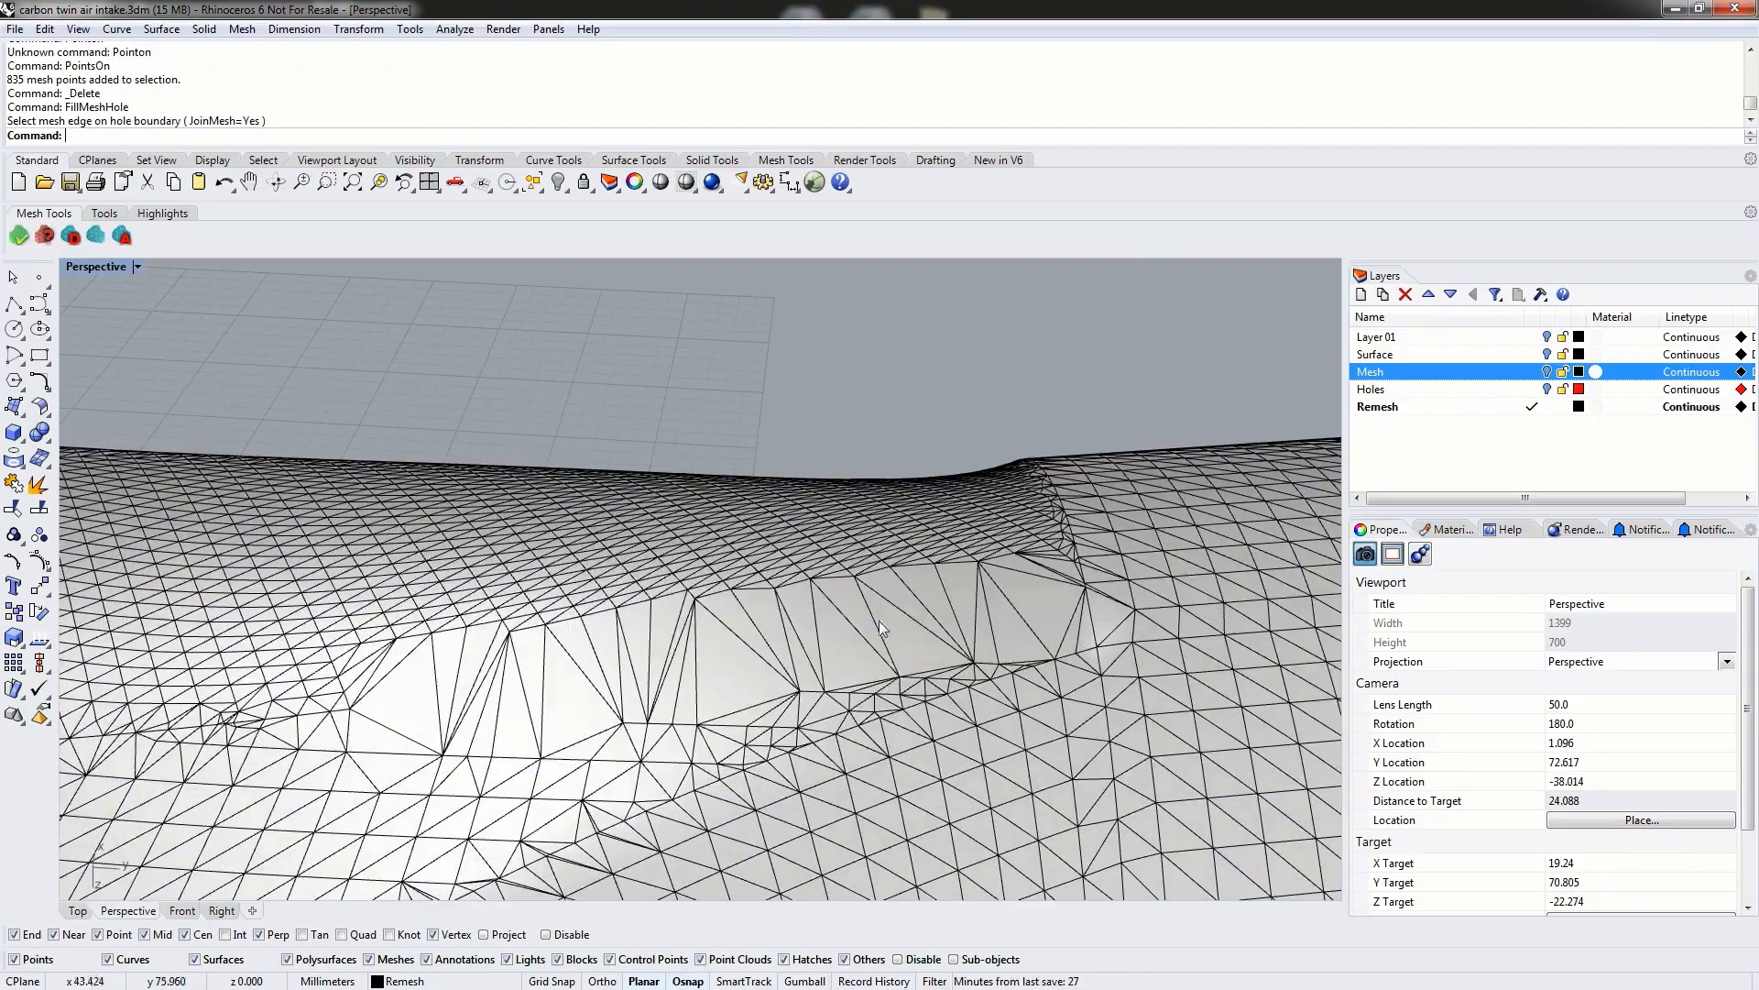
right_click_drag(937, 610, 387, 414)
left_click(777, 648)
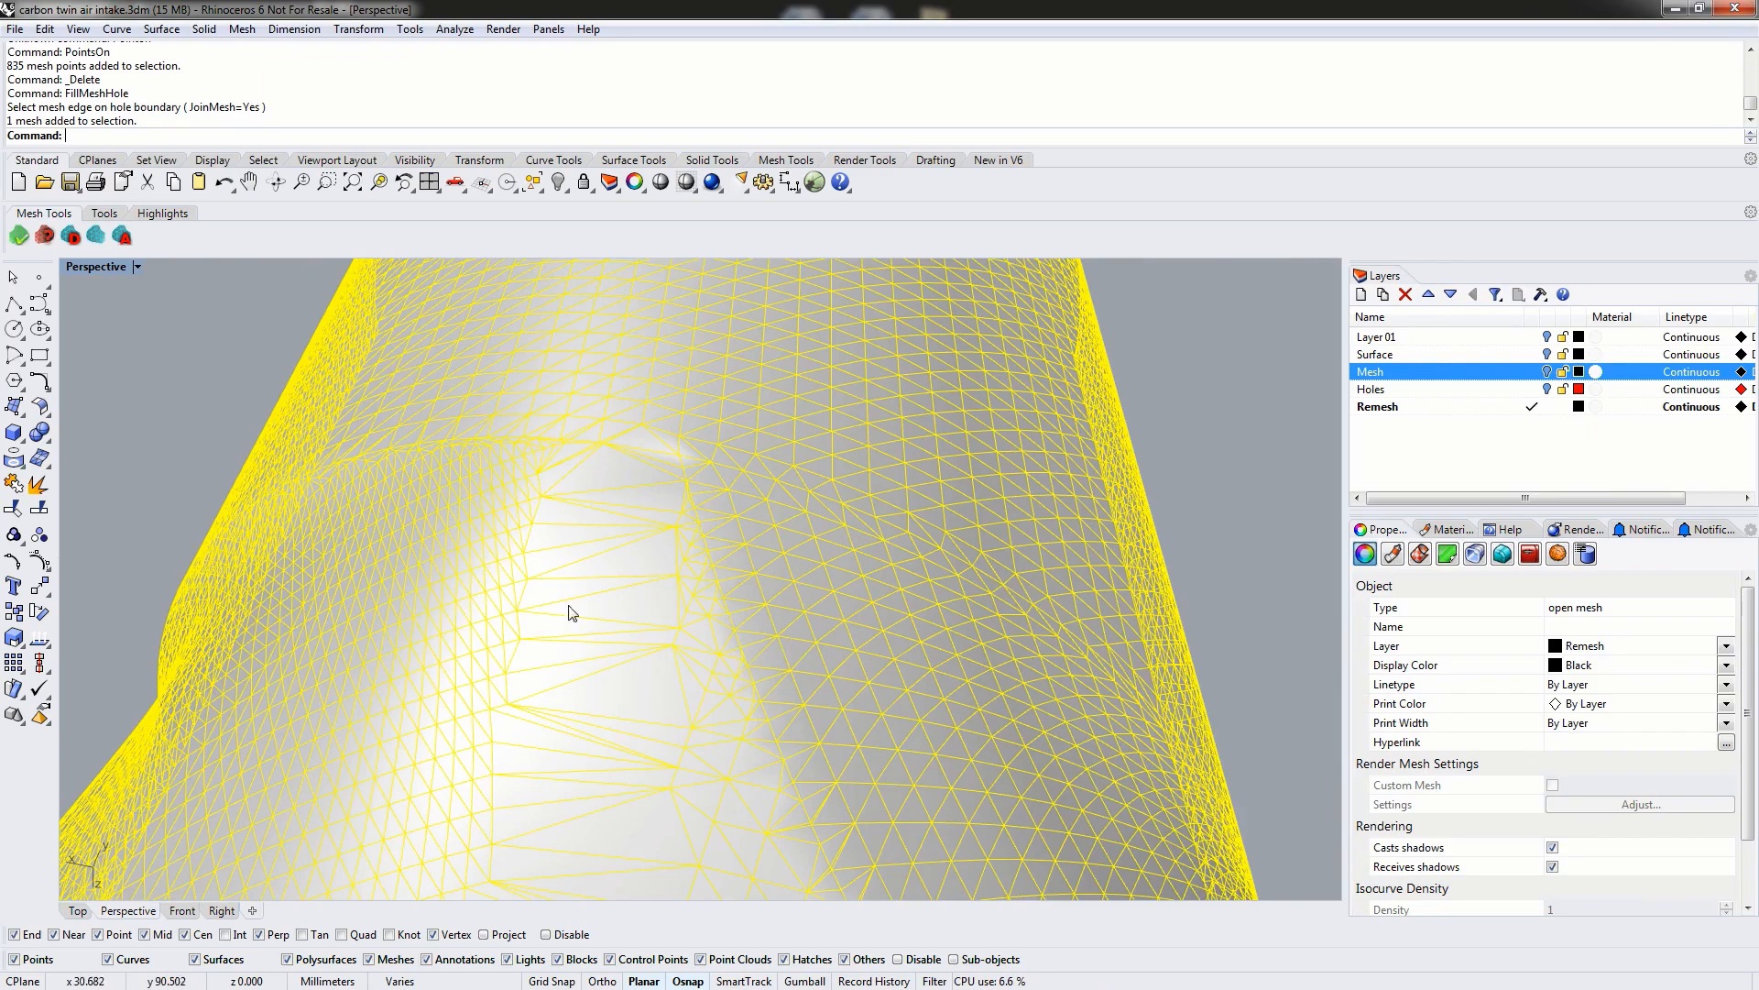
right_click_drag(740, 701, 756, 625)
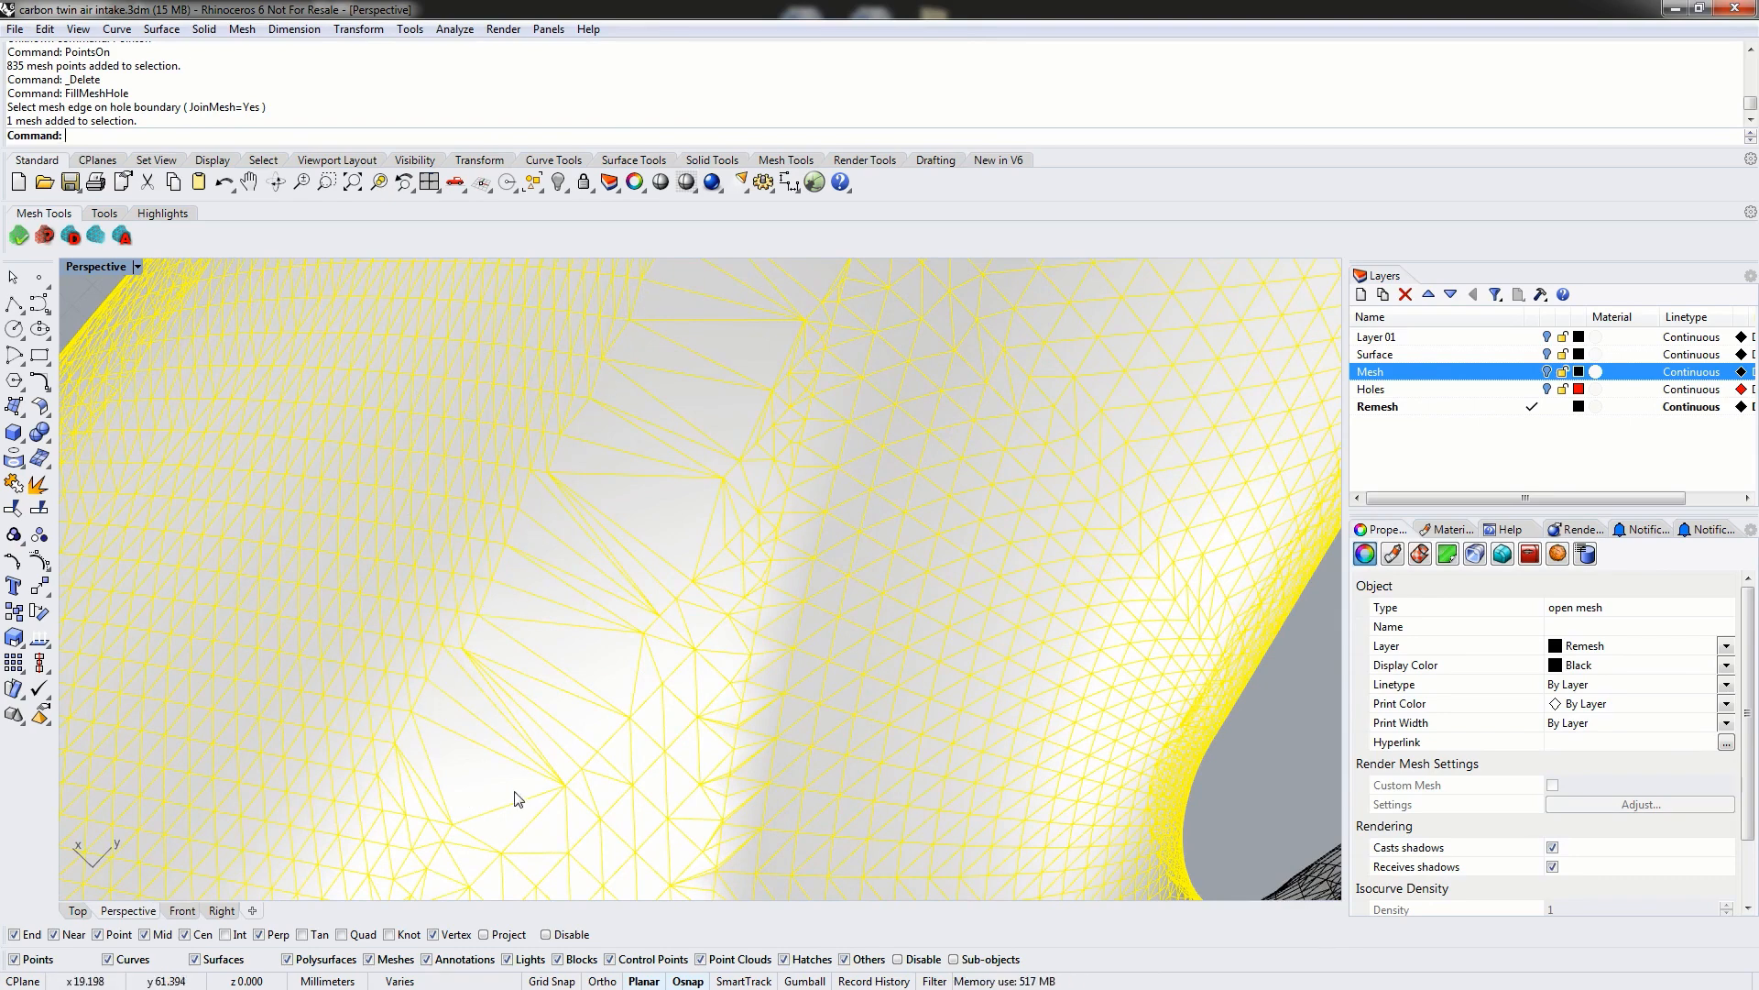
Weld the repaired mesh with an angle tolerance of 180 and select all the meshes of the intake.
key("Return")
key("Return")
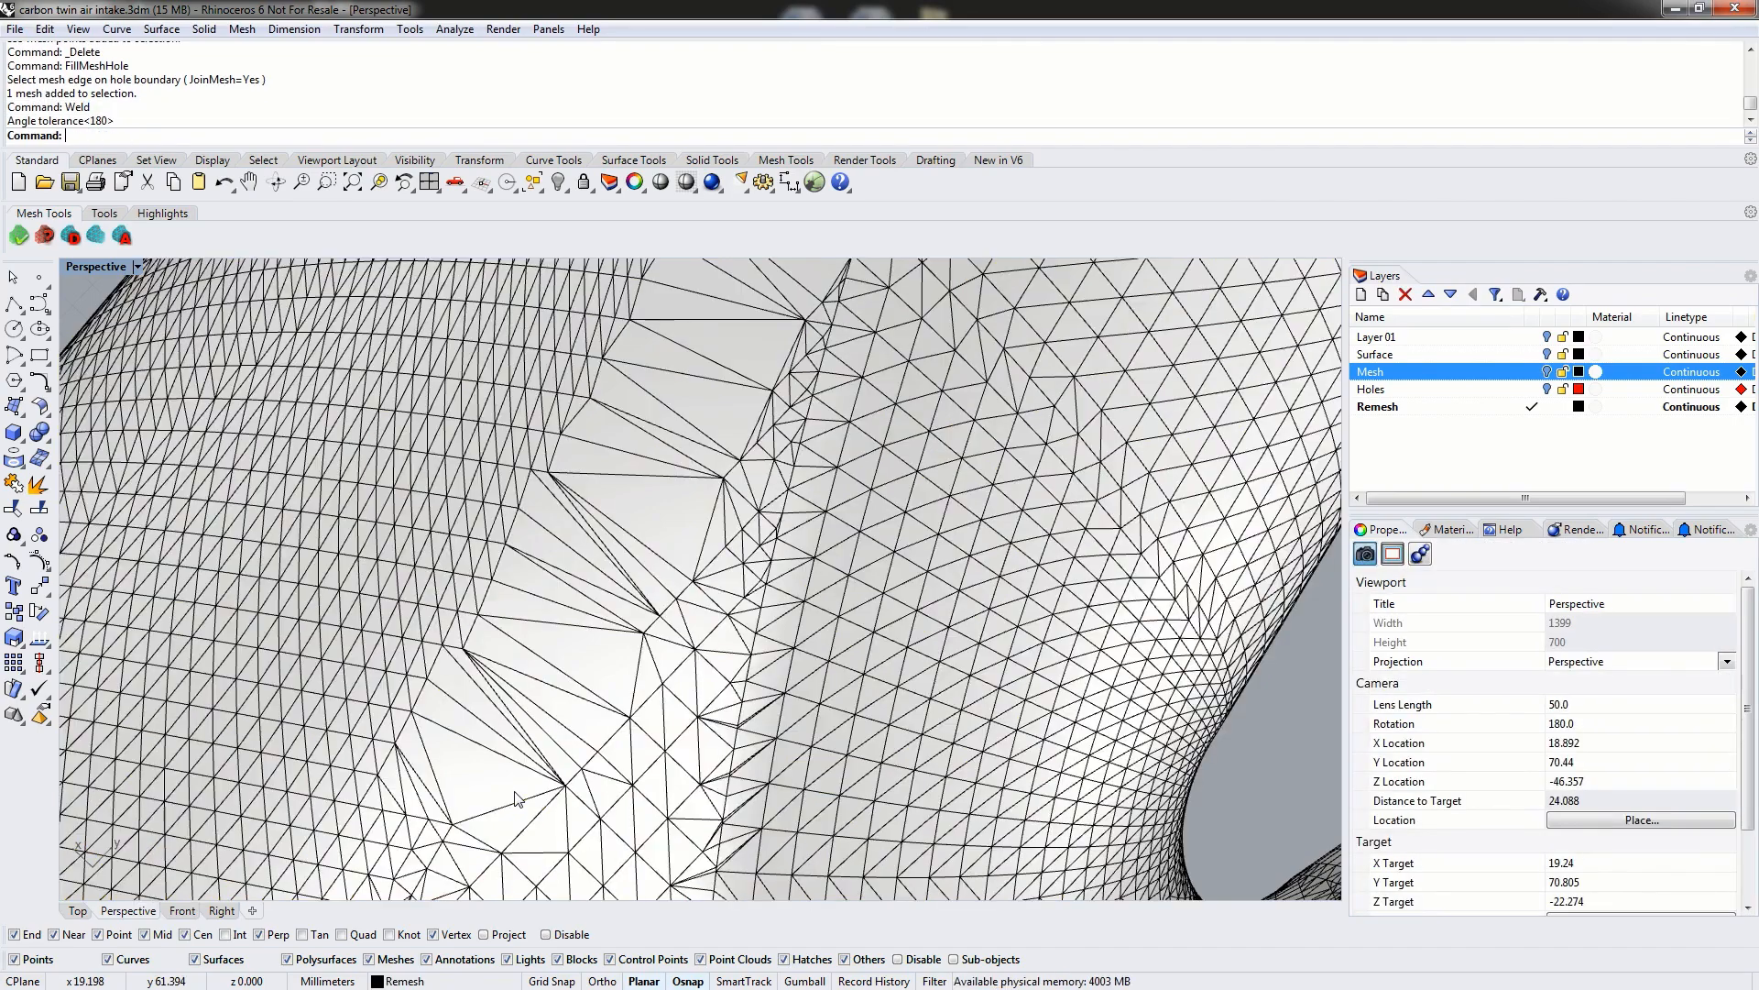
scroll(574, 763, "down", 10)
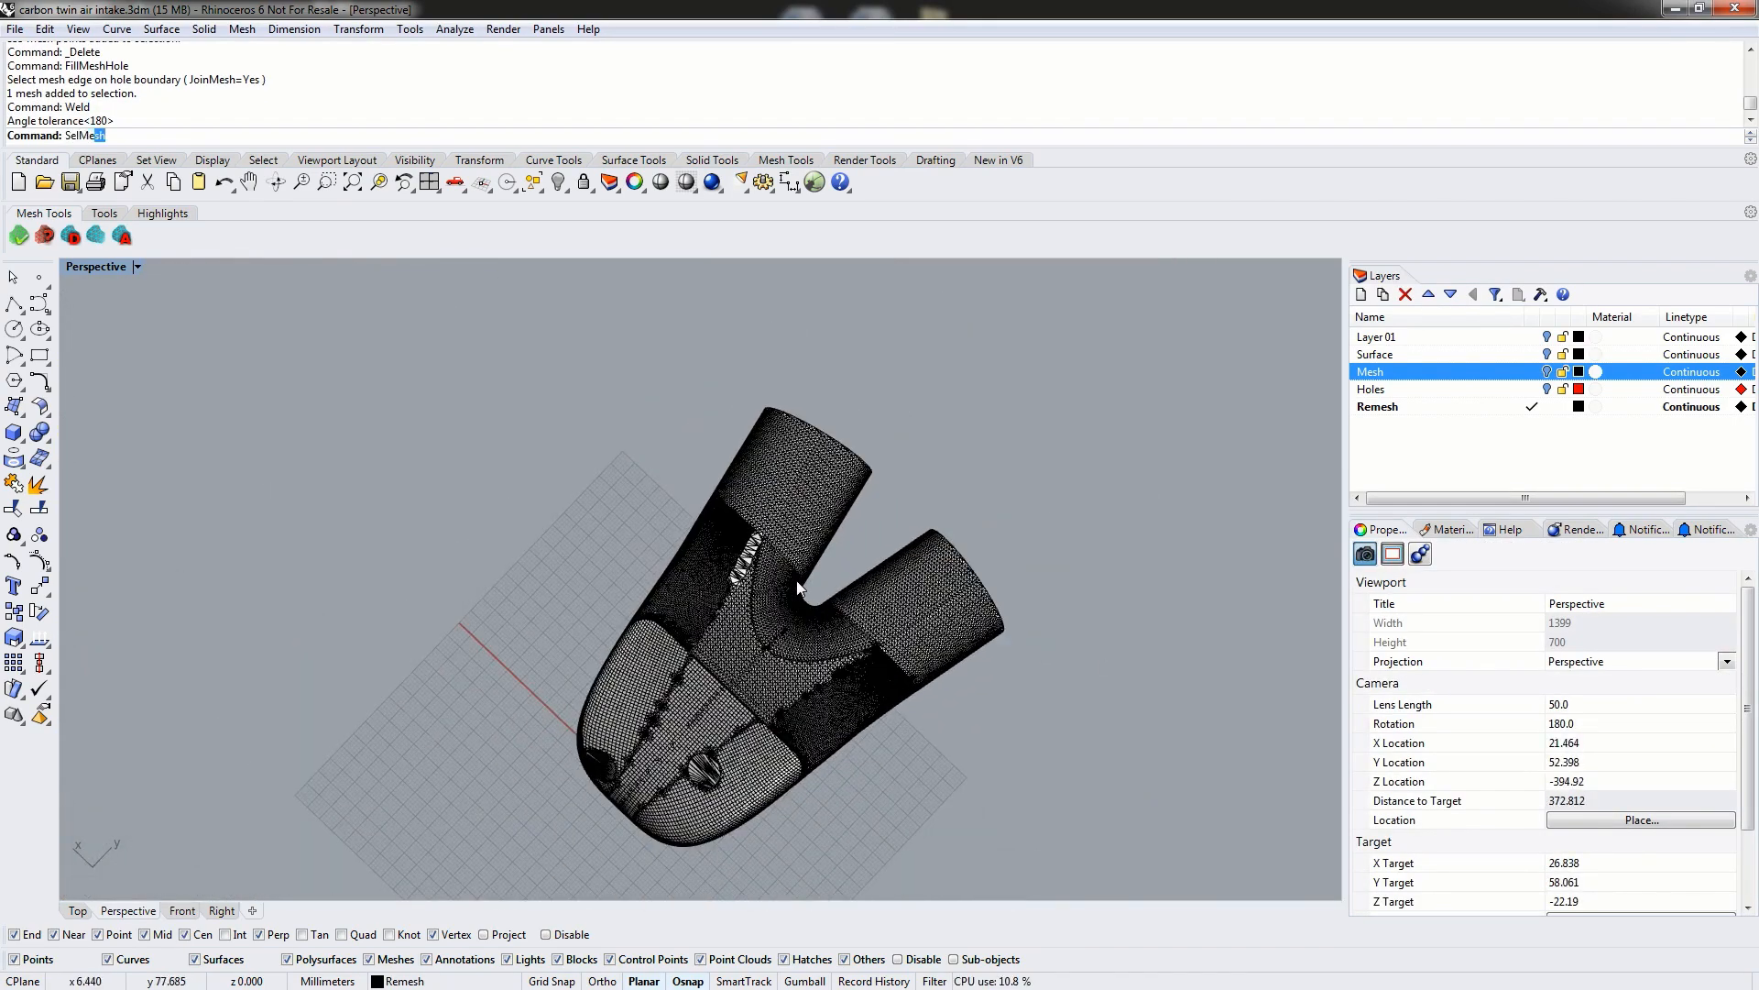
key("Return")
Remesh the selected meshes with EFAdaptiveRemesh, setting the surface tolerance, boundary tolerance and minimum edge length to 0.7.
type("EFAdaptiveRem")
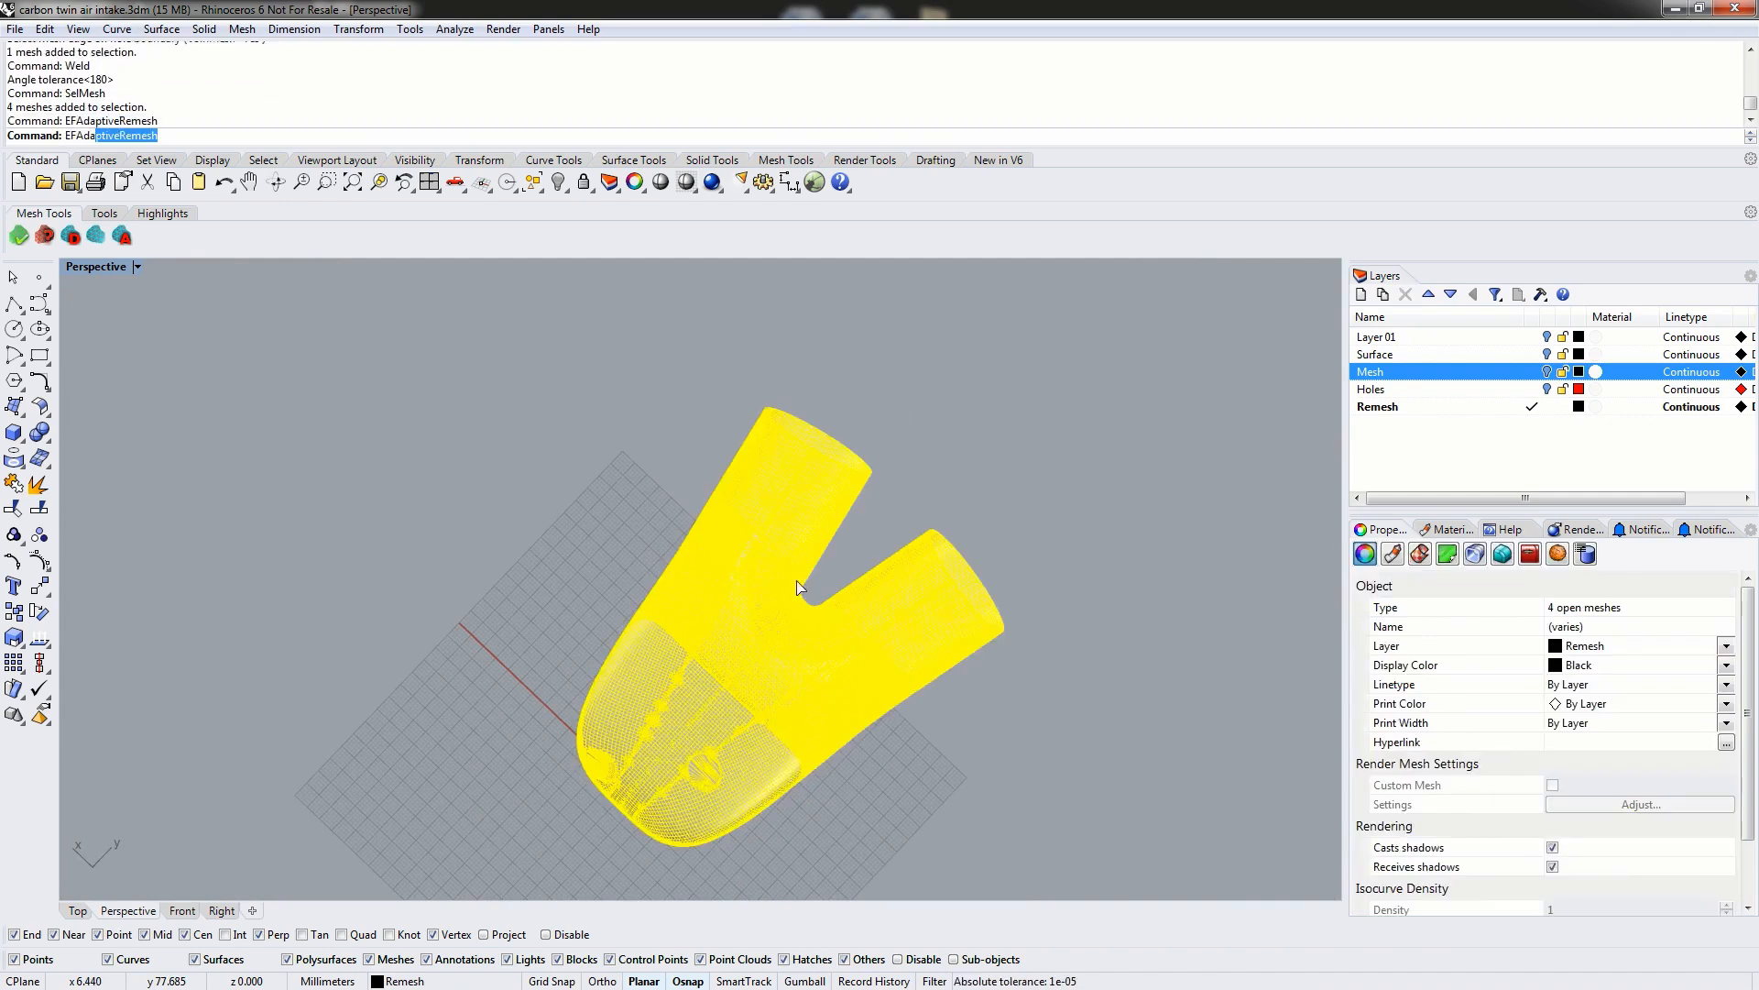
key("Return")
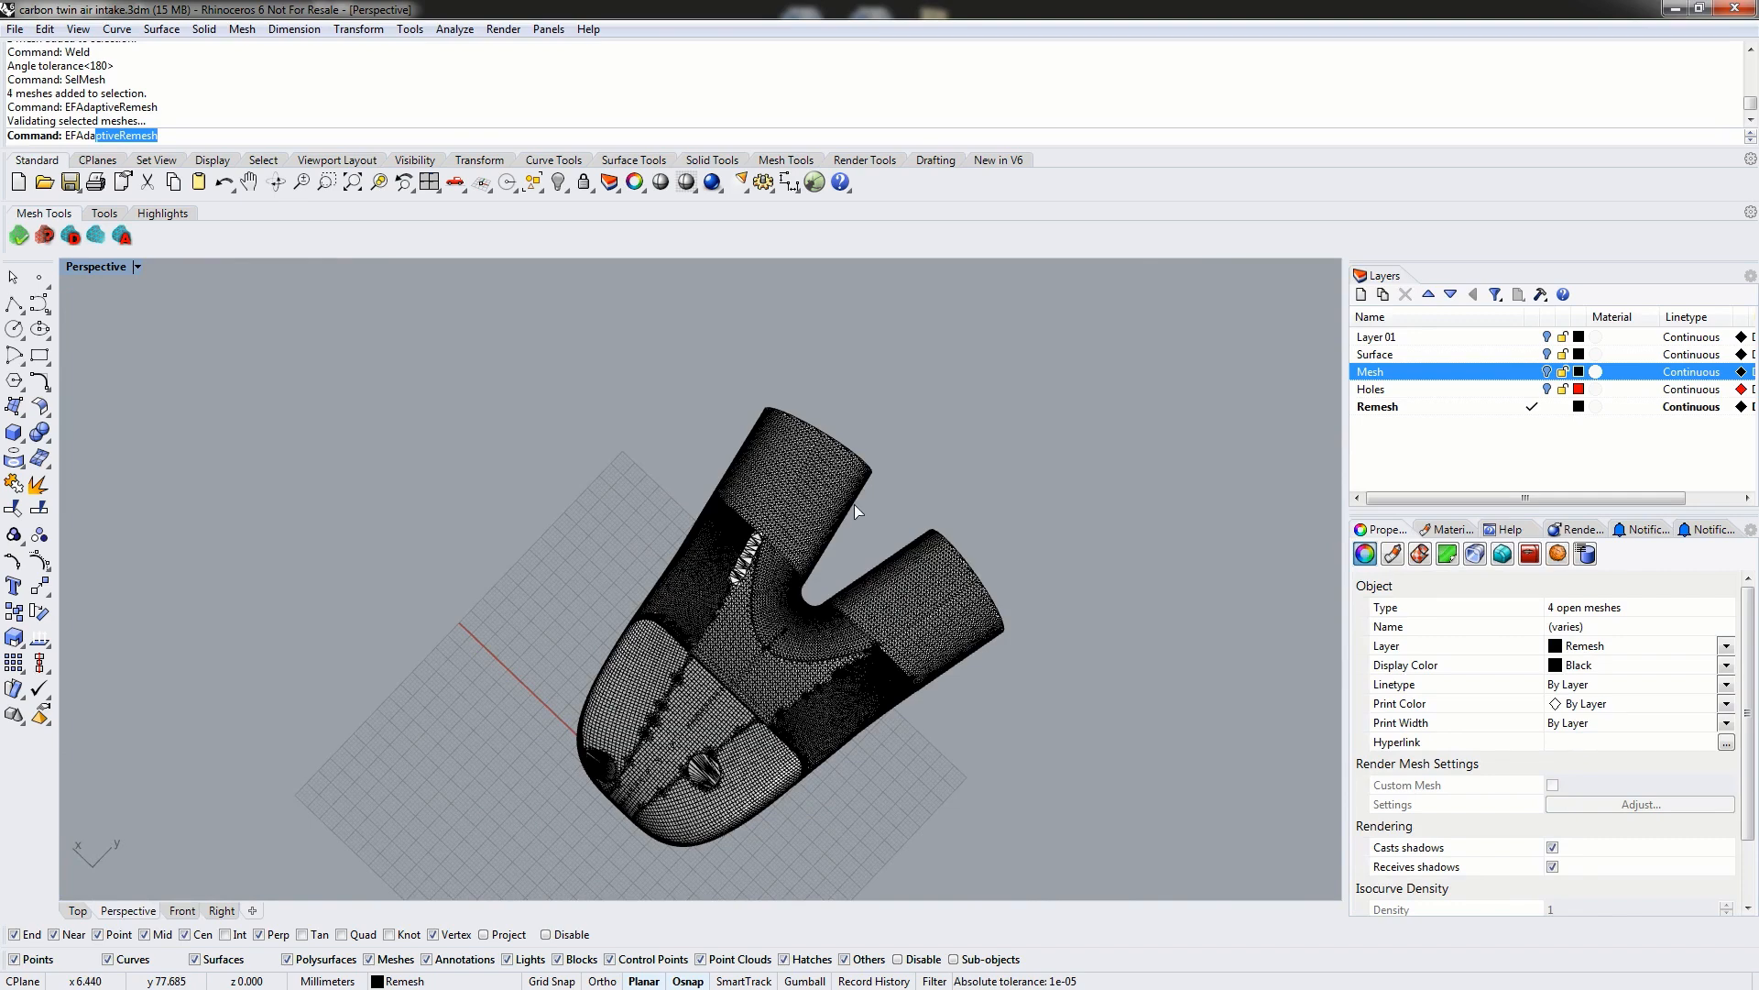
left_click_drag(1228, 189, 1036, 188)
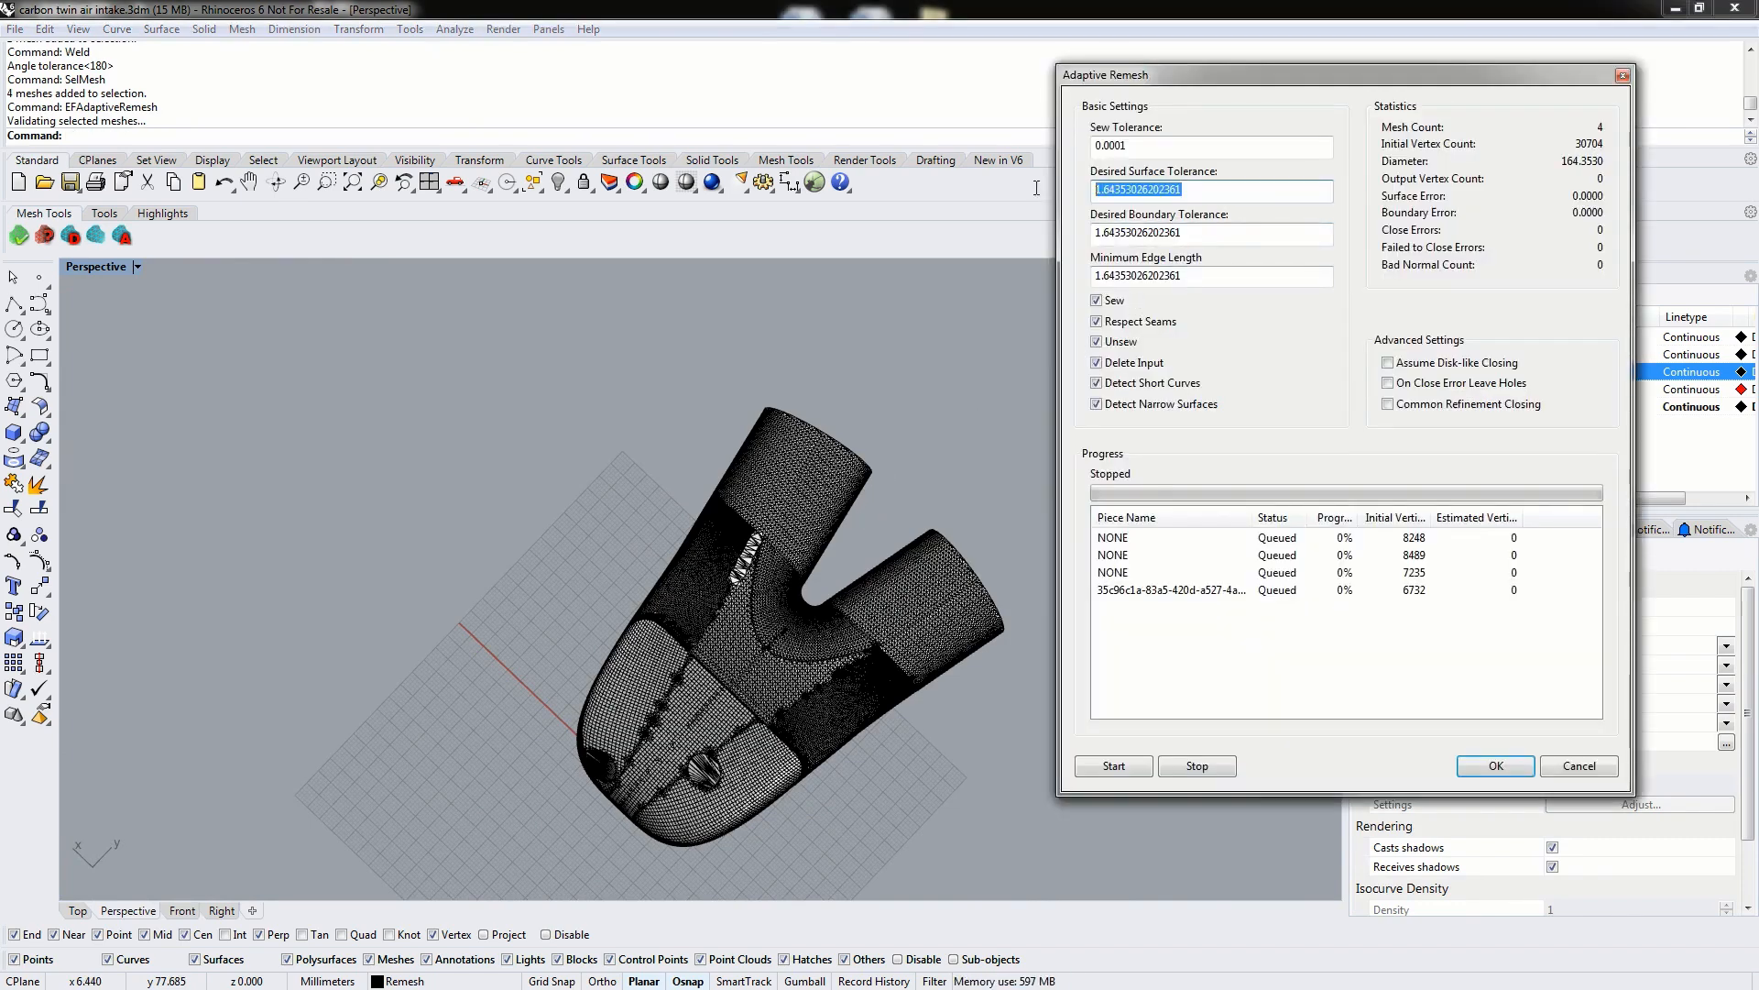
type(".7")
double_click(1206, 234)
type(".7")
double_click(1221, 275)
type(".7")
left_click(1120, 765)
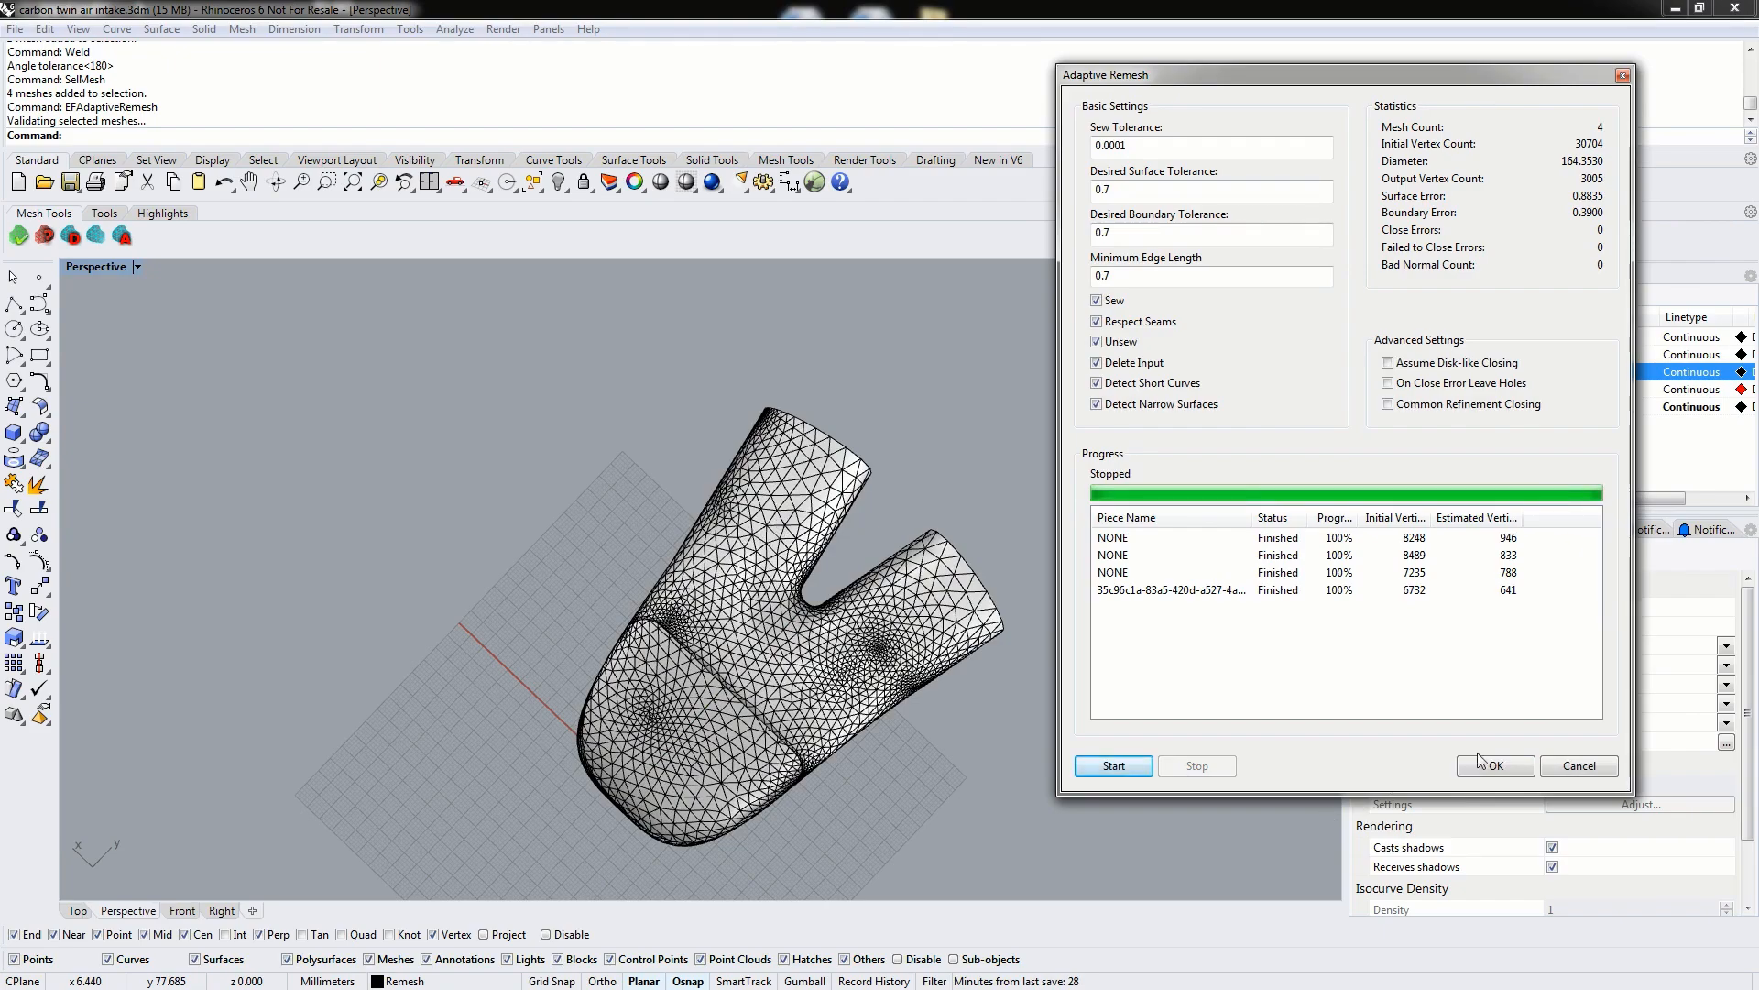
left_click(1497, 766)
Compare the mesh below the fork before and after remeshing by undoing and redoing the adaptive remesh.
right_click_drag(893, 778, 891, 683)
scroll(889, 684, "up", 10)
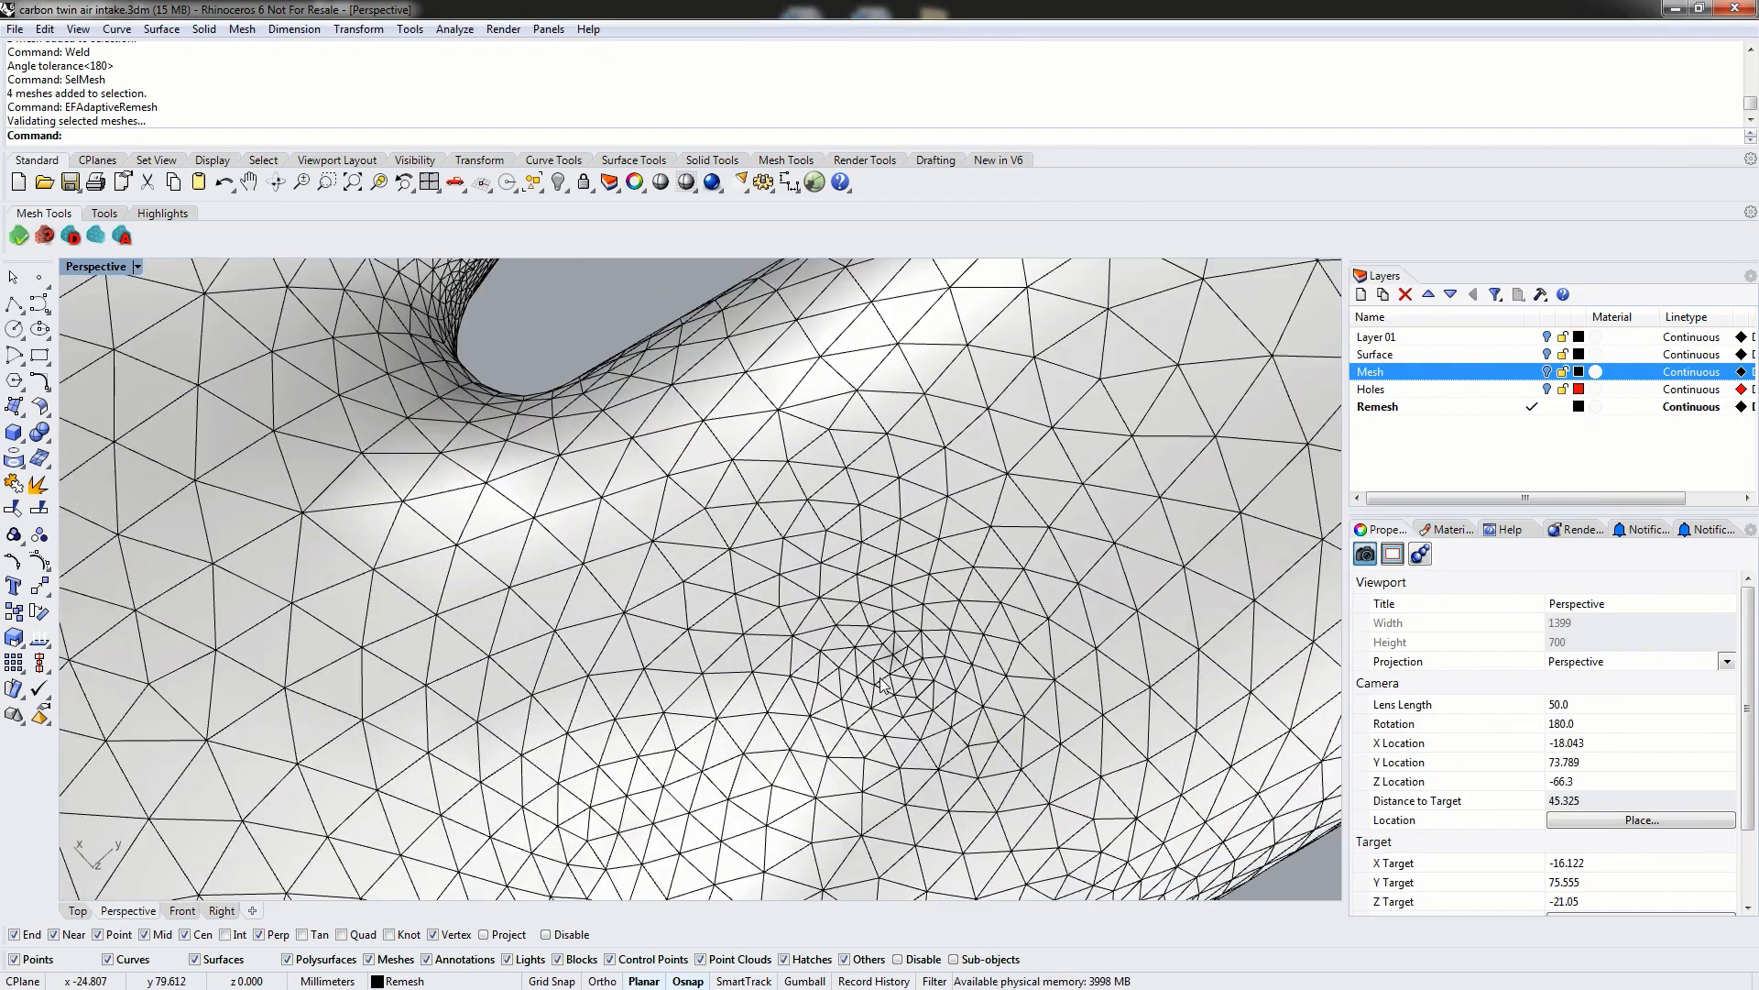
type("Undo")
key("Return")
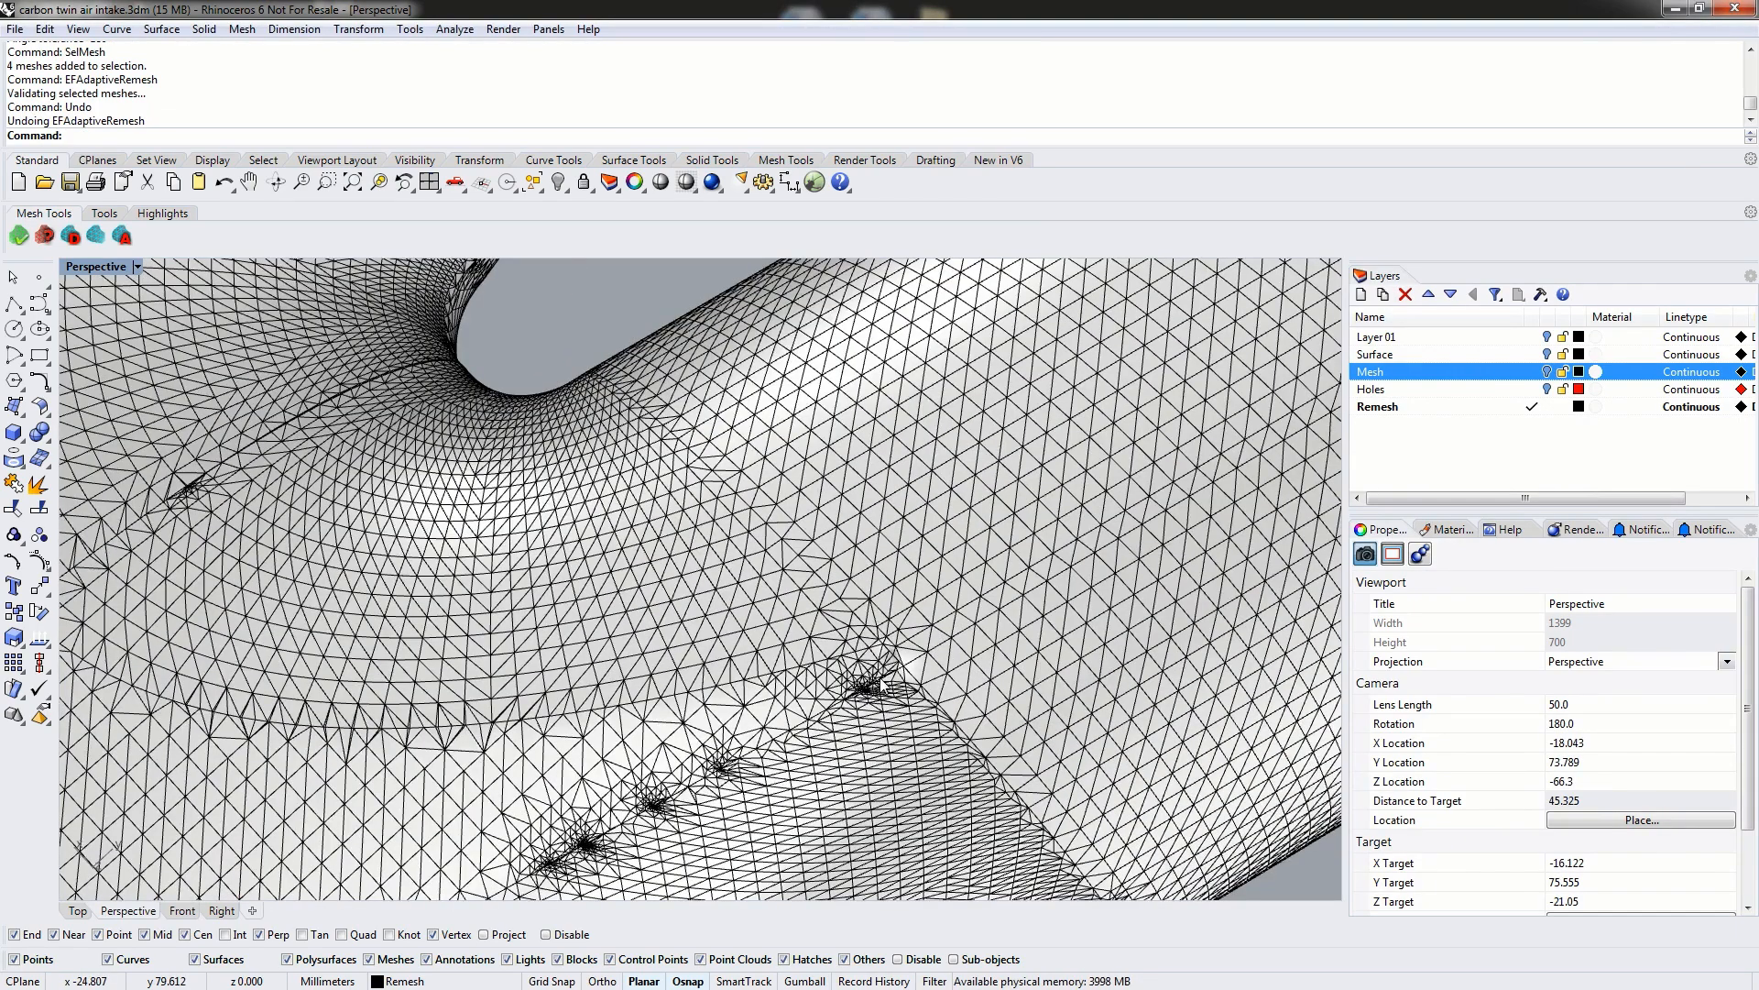
right_click_drag(676, 775, 784, 668, "shift")
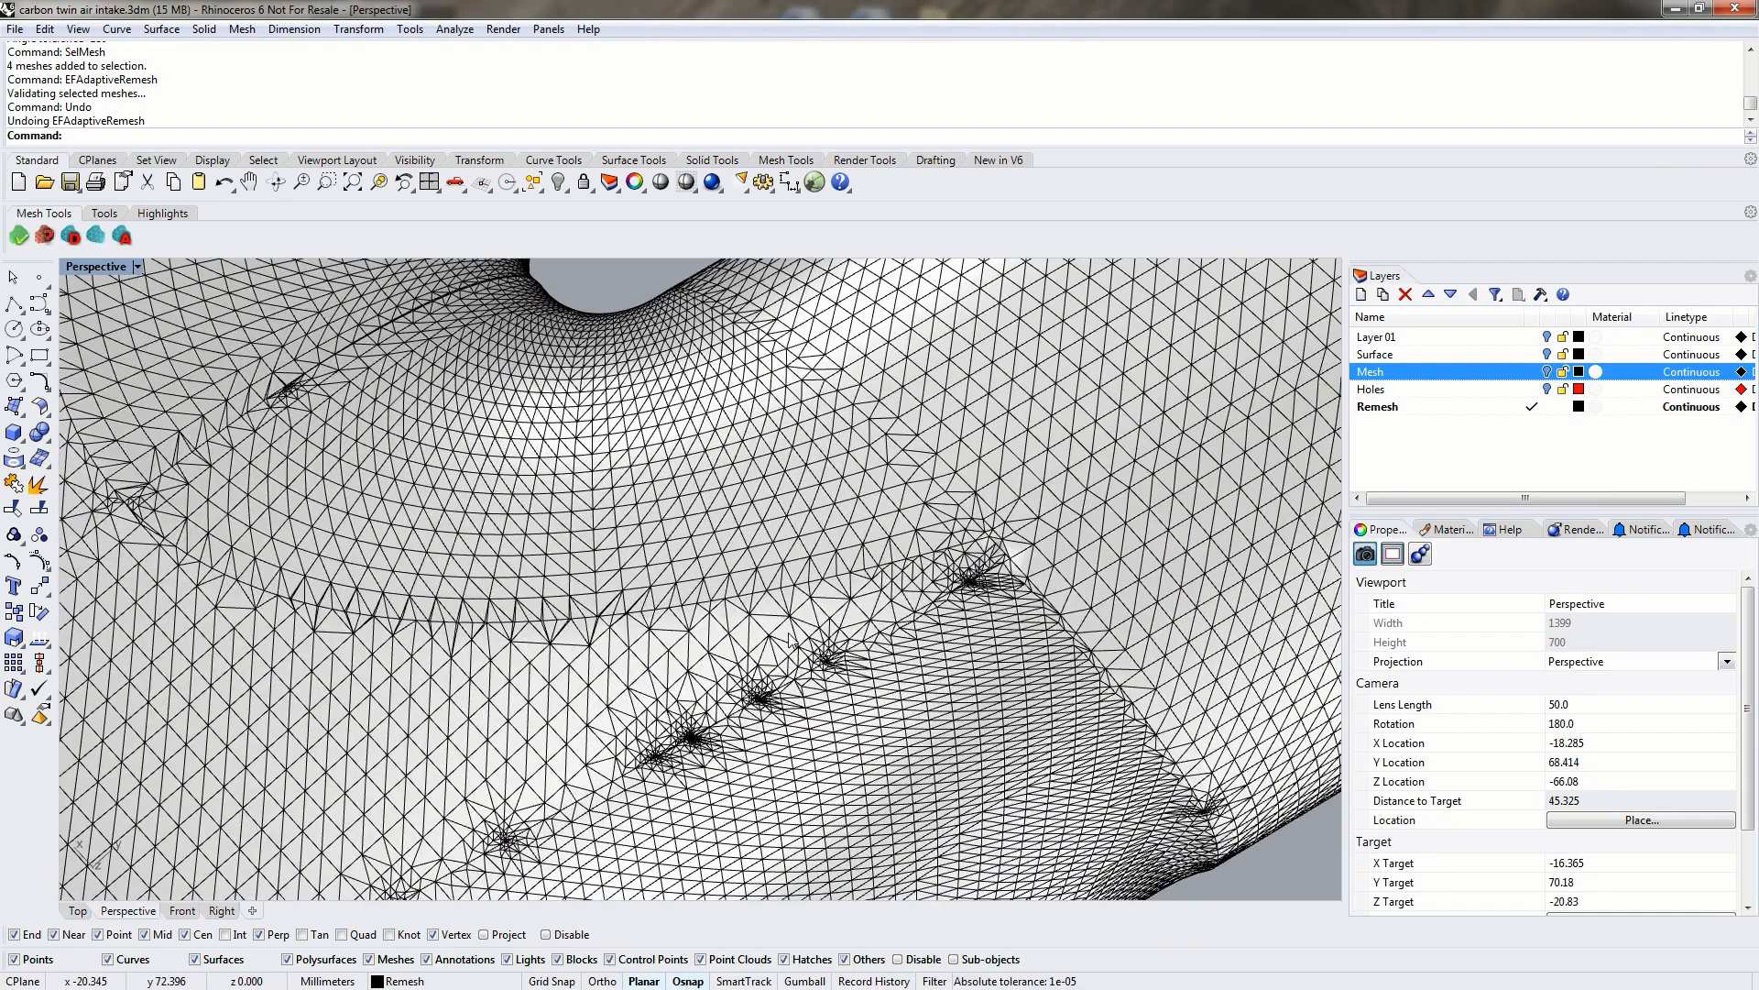
type("Redo")
key("Return")
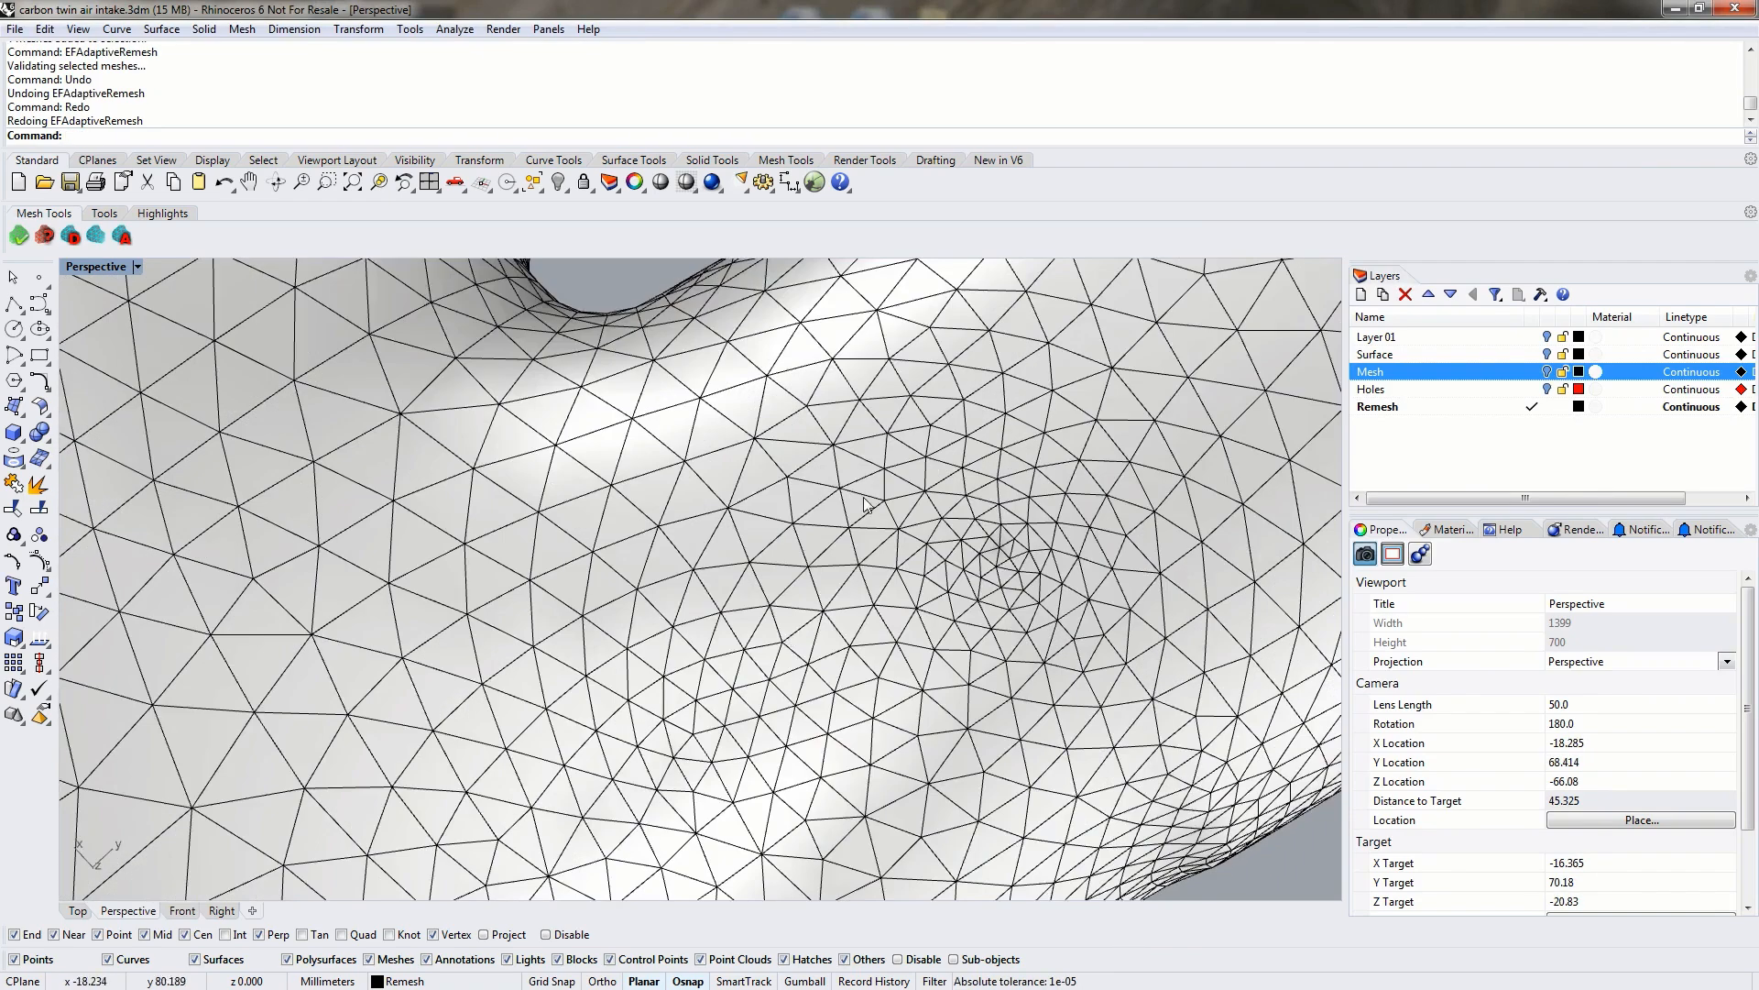
Undo and redo the adaptive remesh again to compare the clustered seam vertices near the intake's rounded end.
scroll(1093, 542, "down", 5)
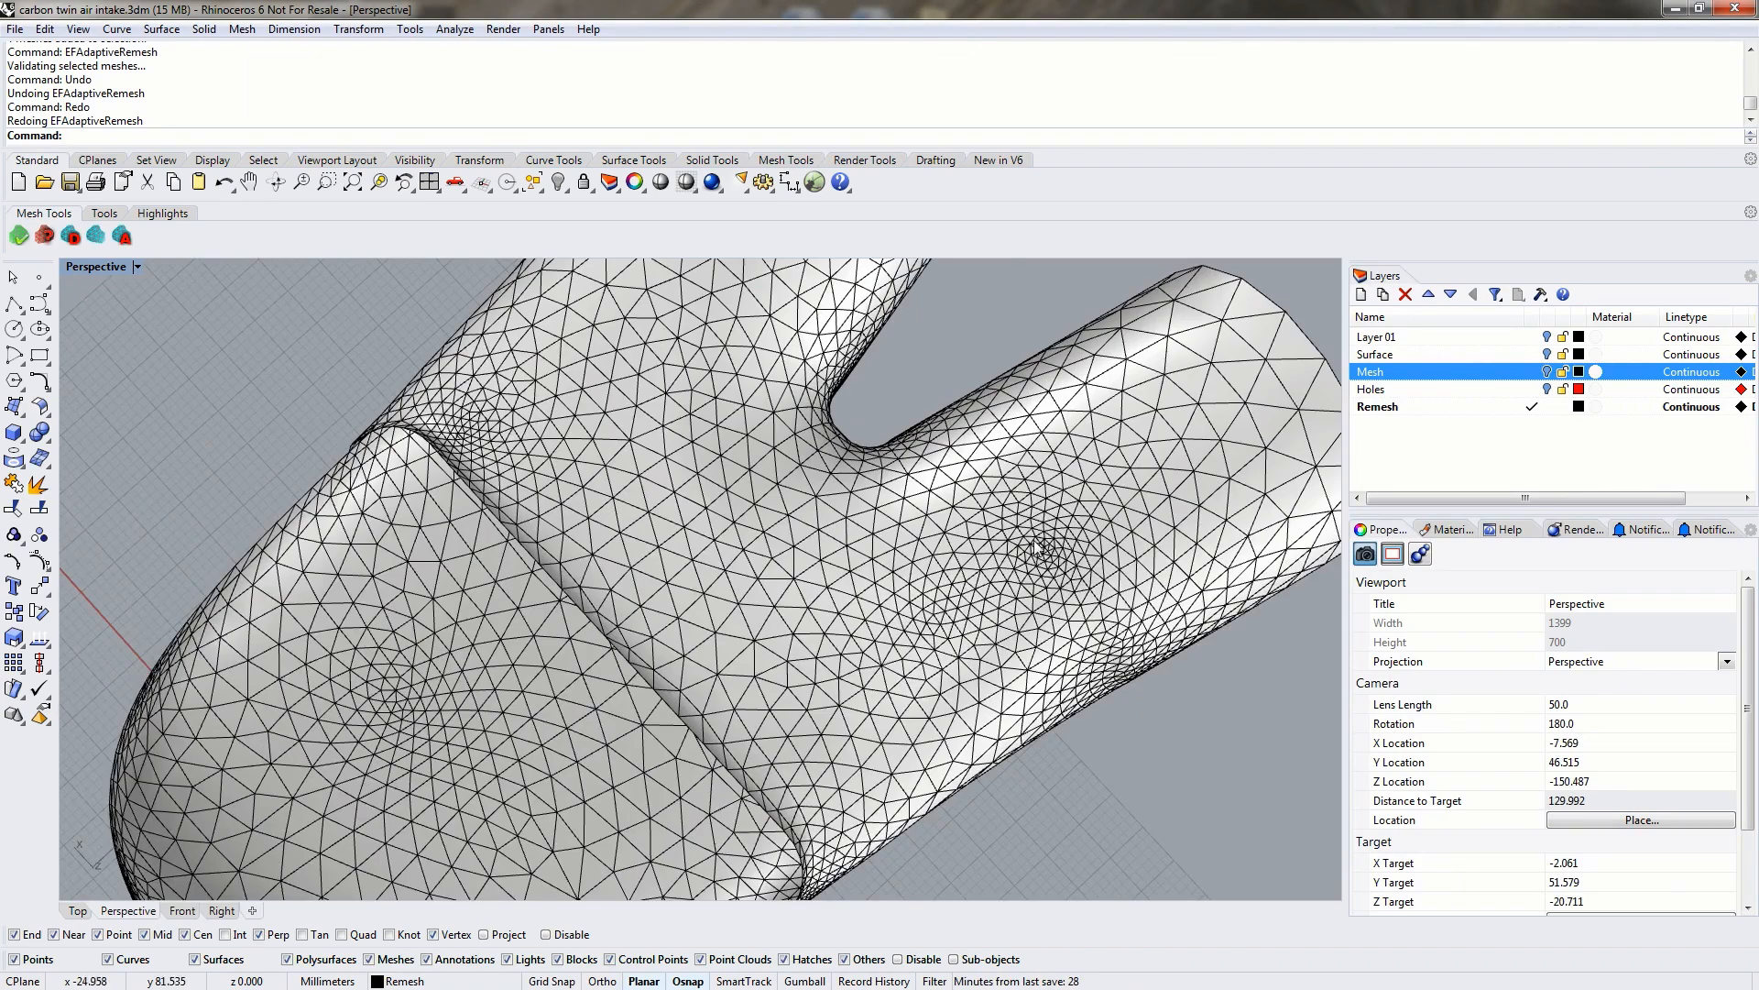
scroll(1052, 548, "down", 8)
right_click_drag(1052, 548, 647, 583)
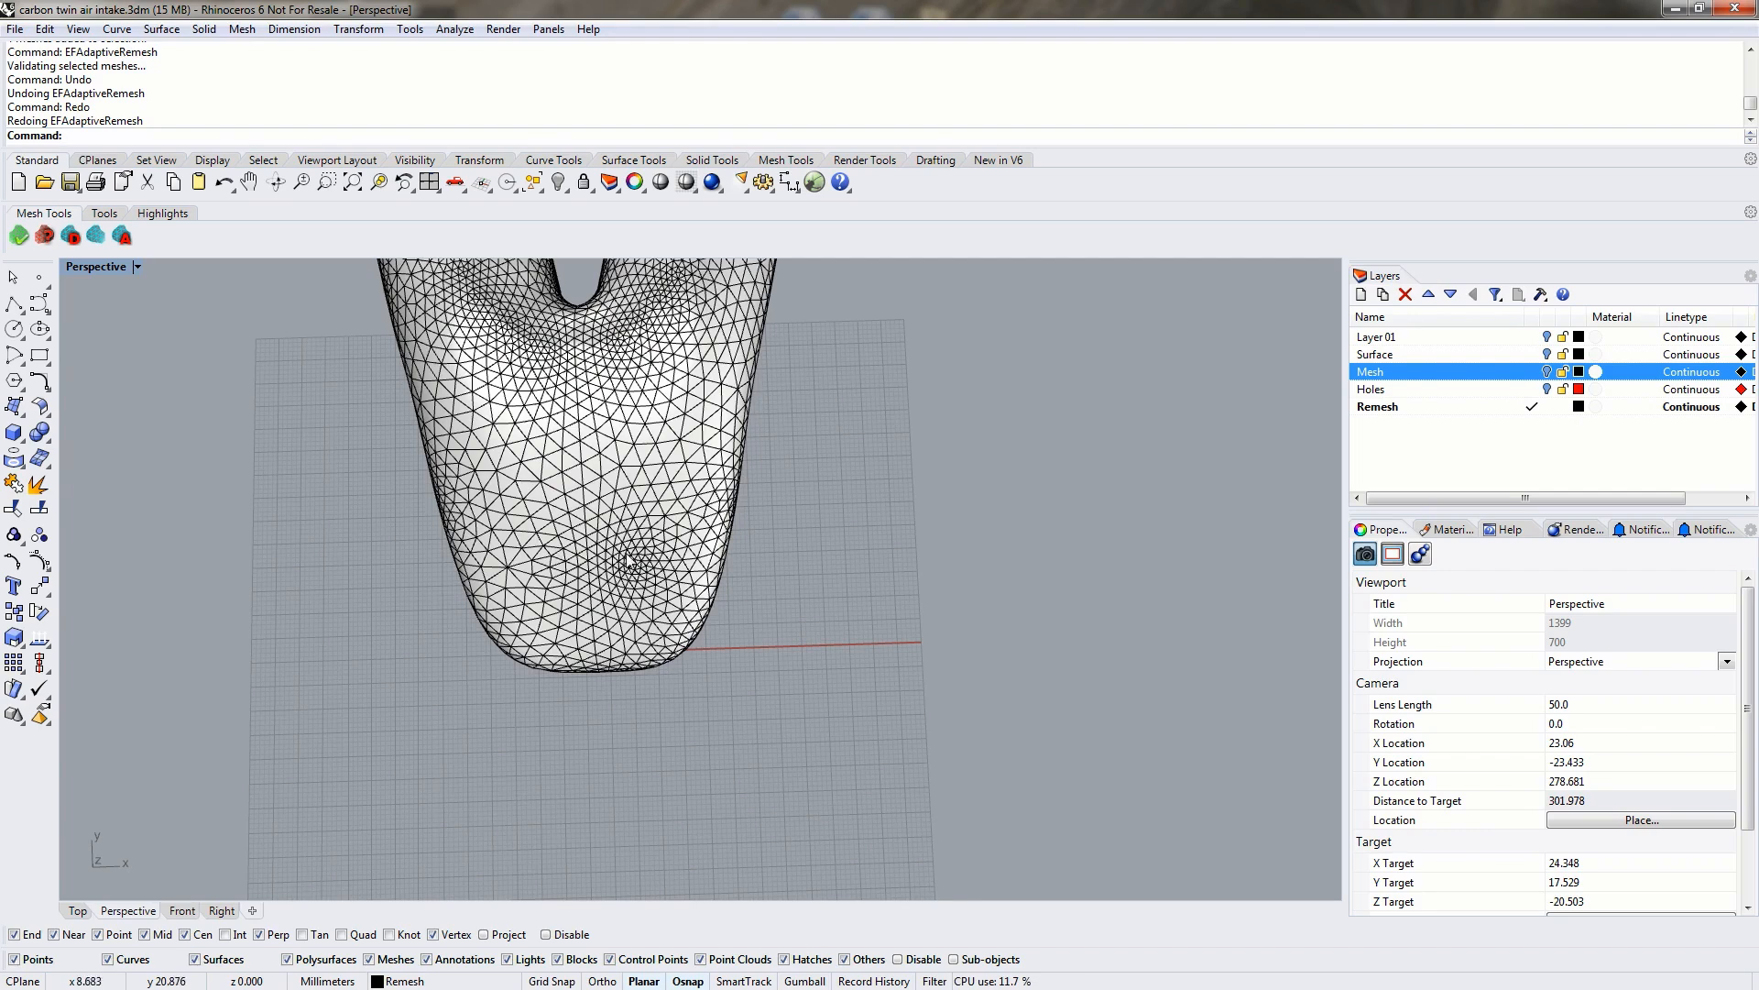
key("Return")
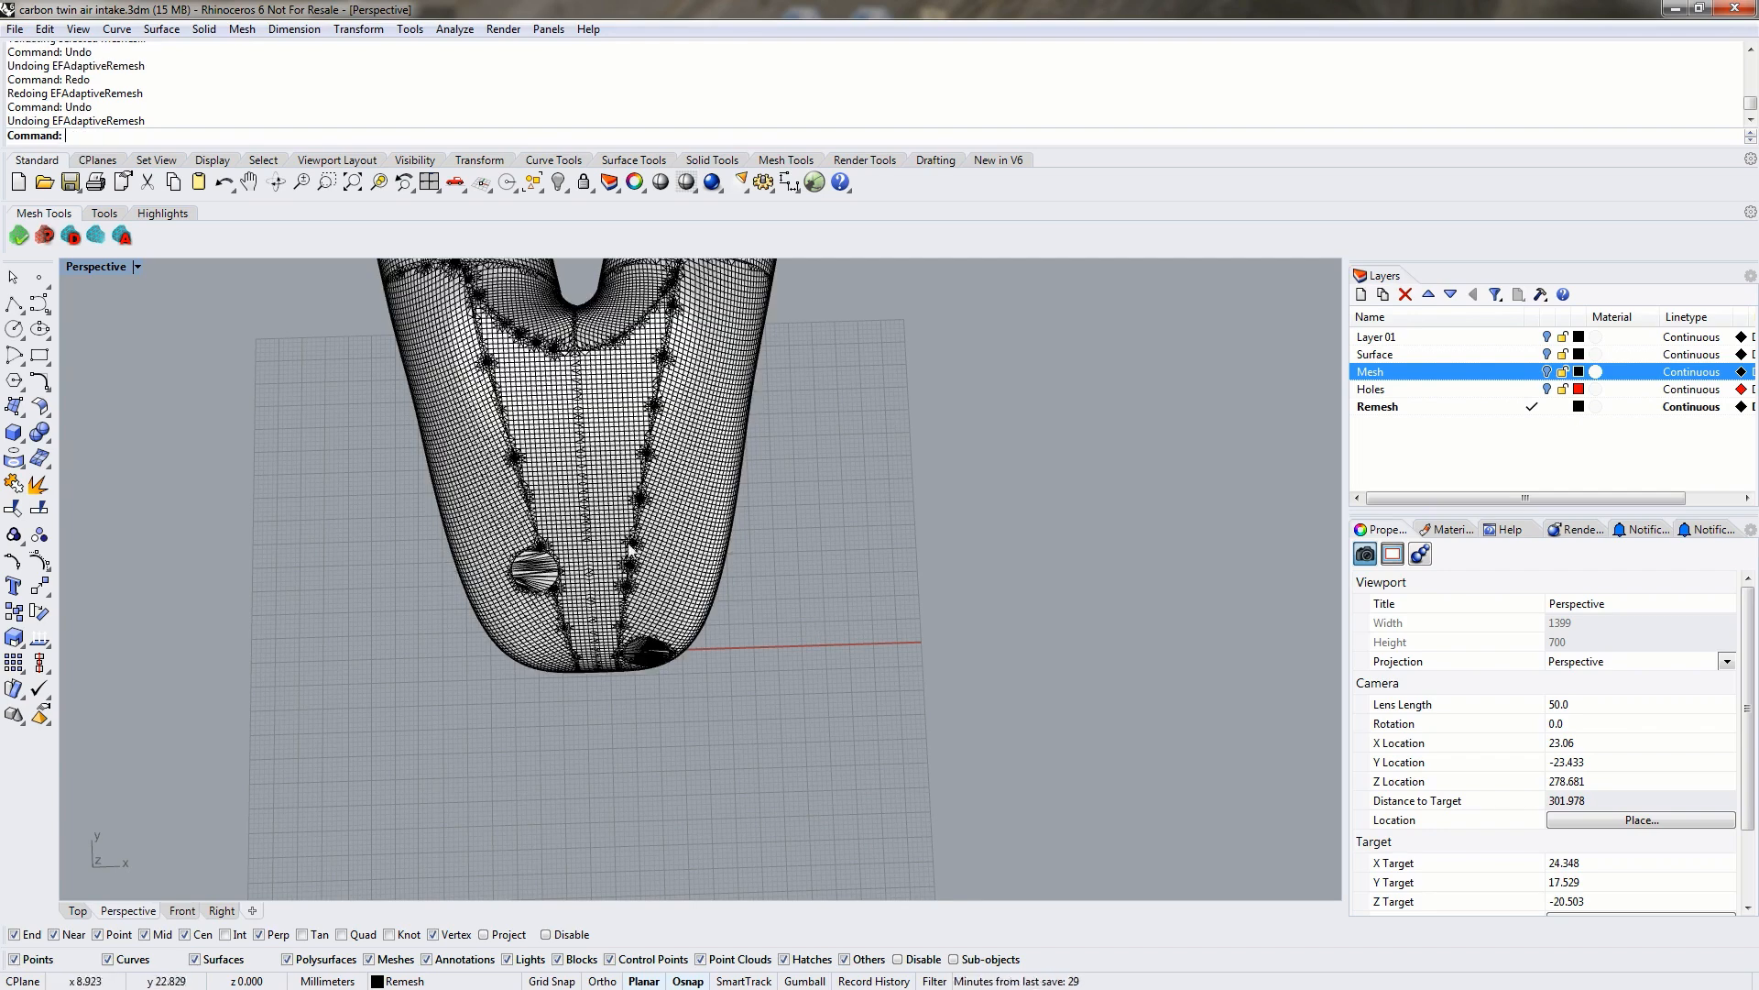
scroll(628, 565, "up", 10)
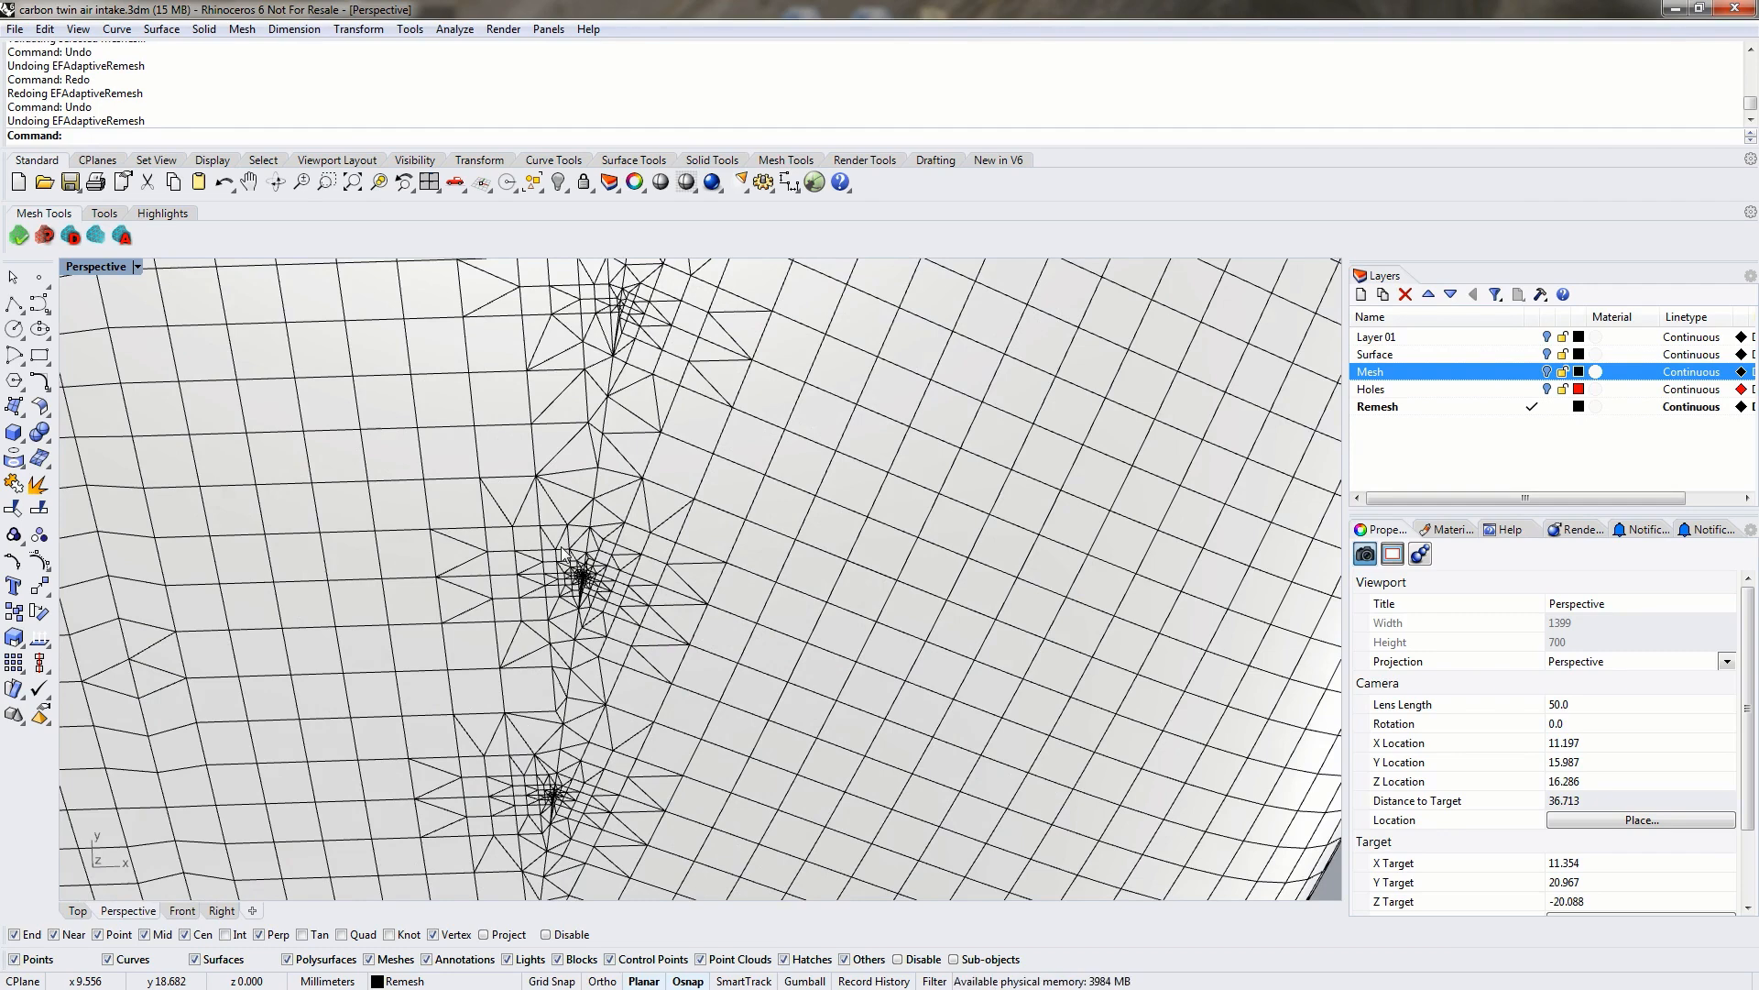
type("do")
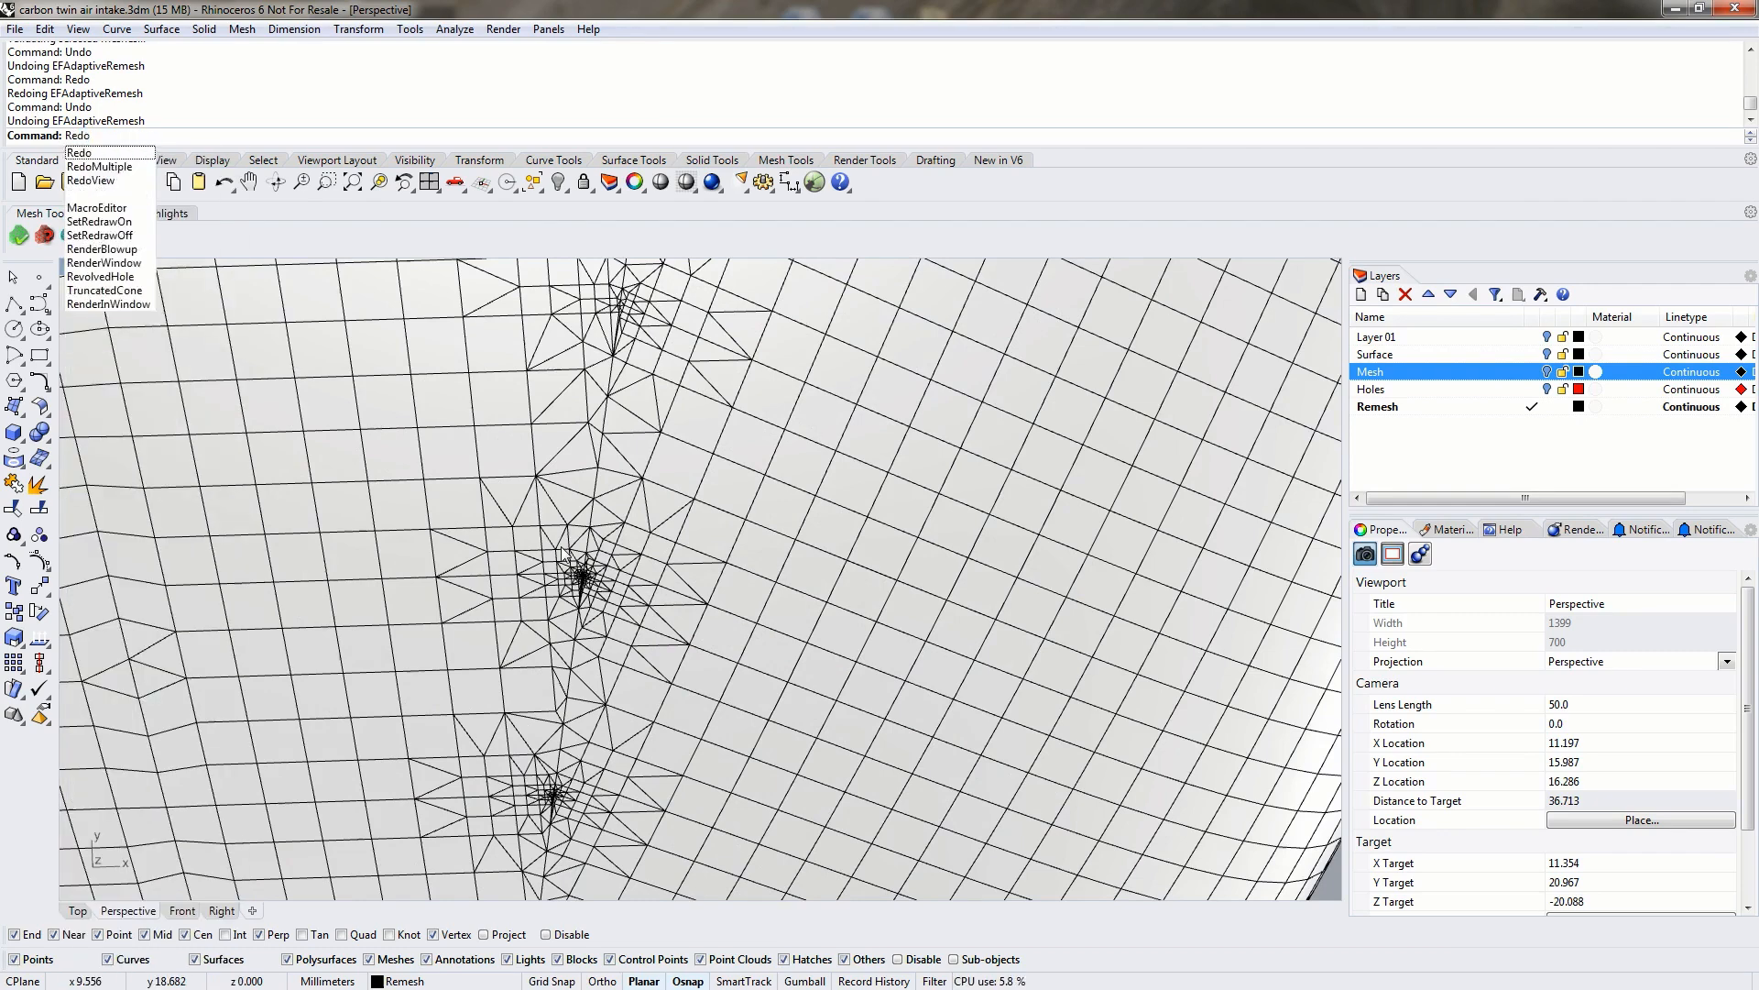
key("Return")
scroll(572, 543, "down", 10)
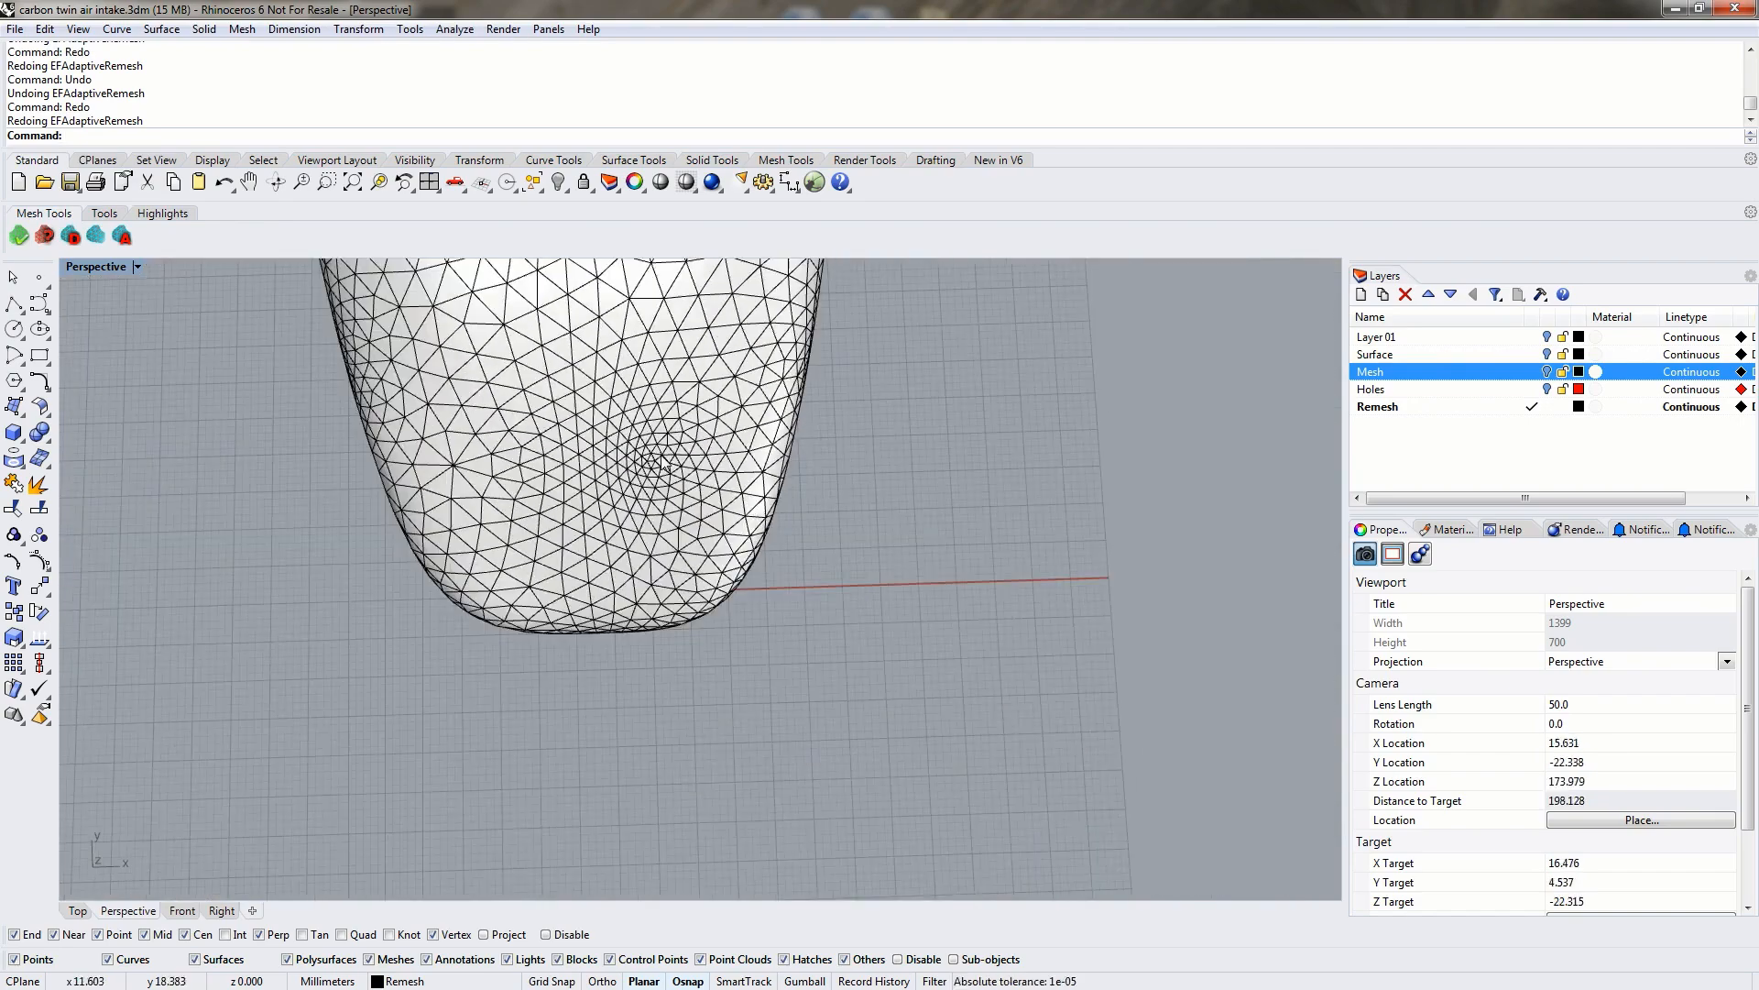
Examine the triangle distribution of the remeshed intake from all sides.
right_click_drag(659, 493, 527, 260)
scroll(660, 477, "down", 5)
right_click_drag(706, 303, 807, 573, "shift")
scroll(750, 532, "up", 6)
scroll(750, 532, "up", 8)
right_click_drag(720, 753, 1002, 812)
right_click_drag(841, 503, 845, 600, "shift")
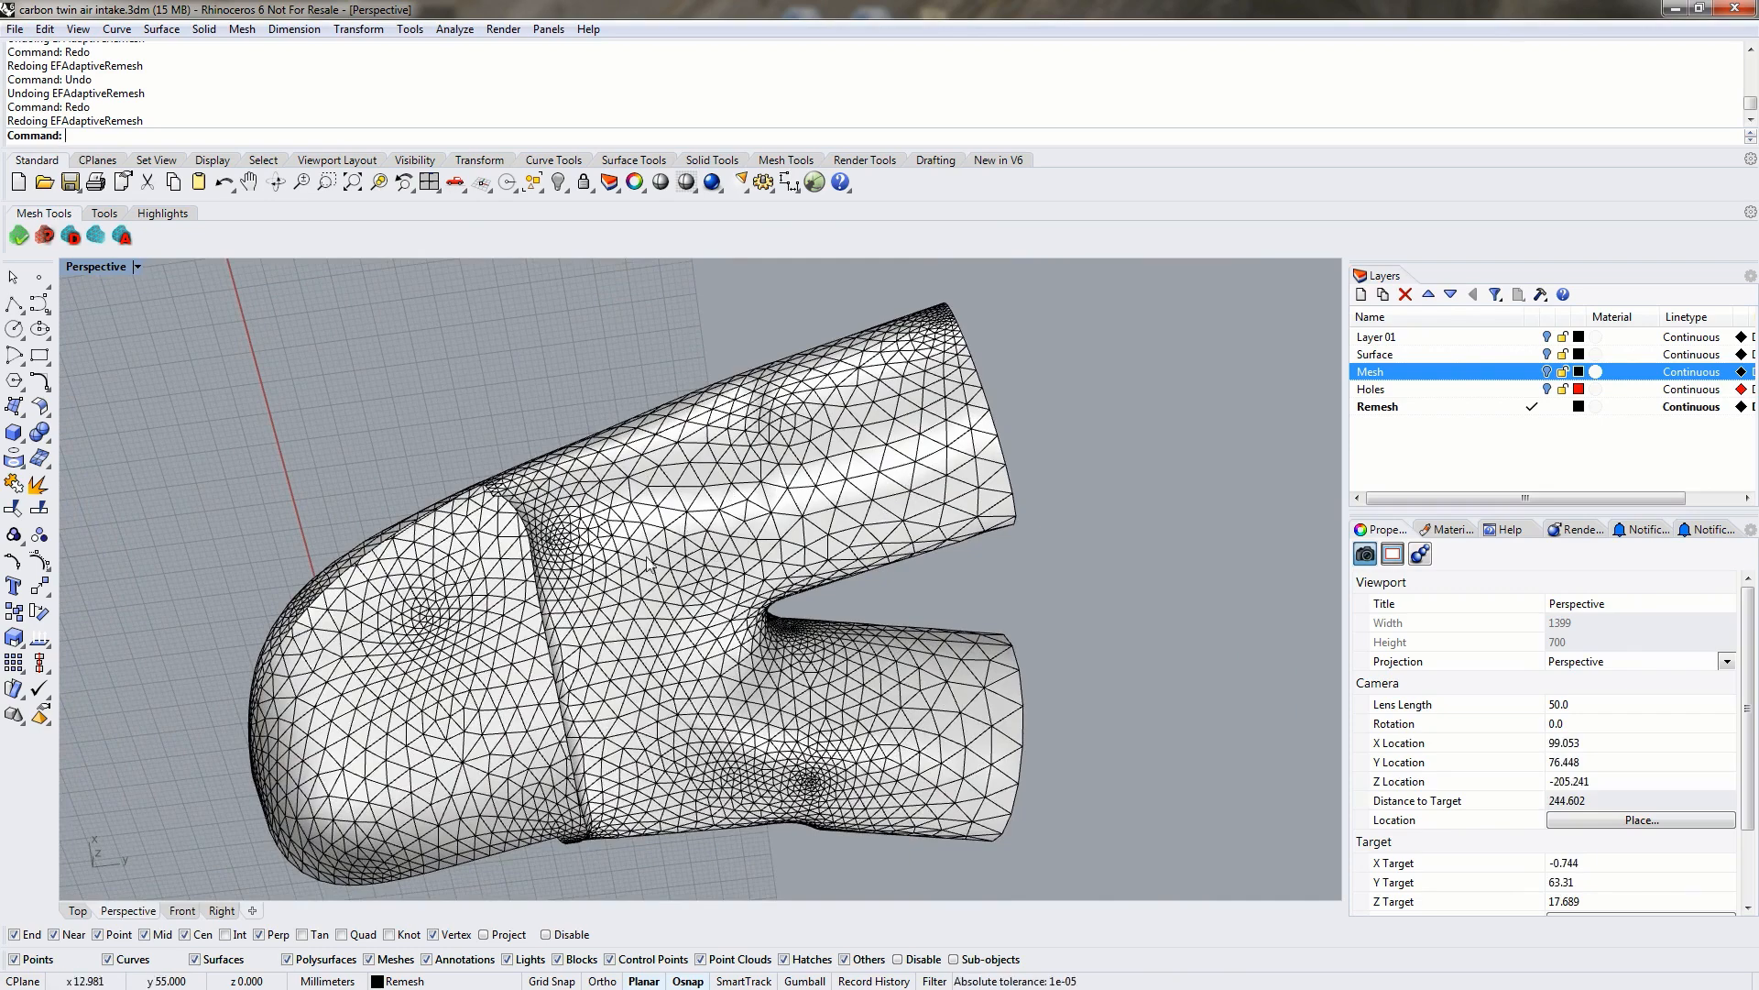
right_click_drag(804, 630, 653, 893)
left_click(652, 758)
right_click_drag(653, 759, 1001, 781)
left_click(1078, 683)
right_click_drag(1078, 683, 861, 680)
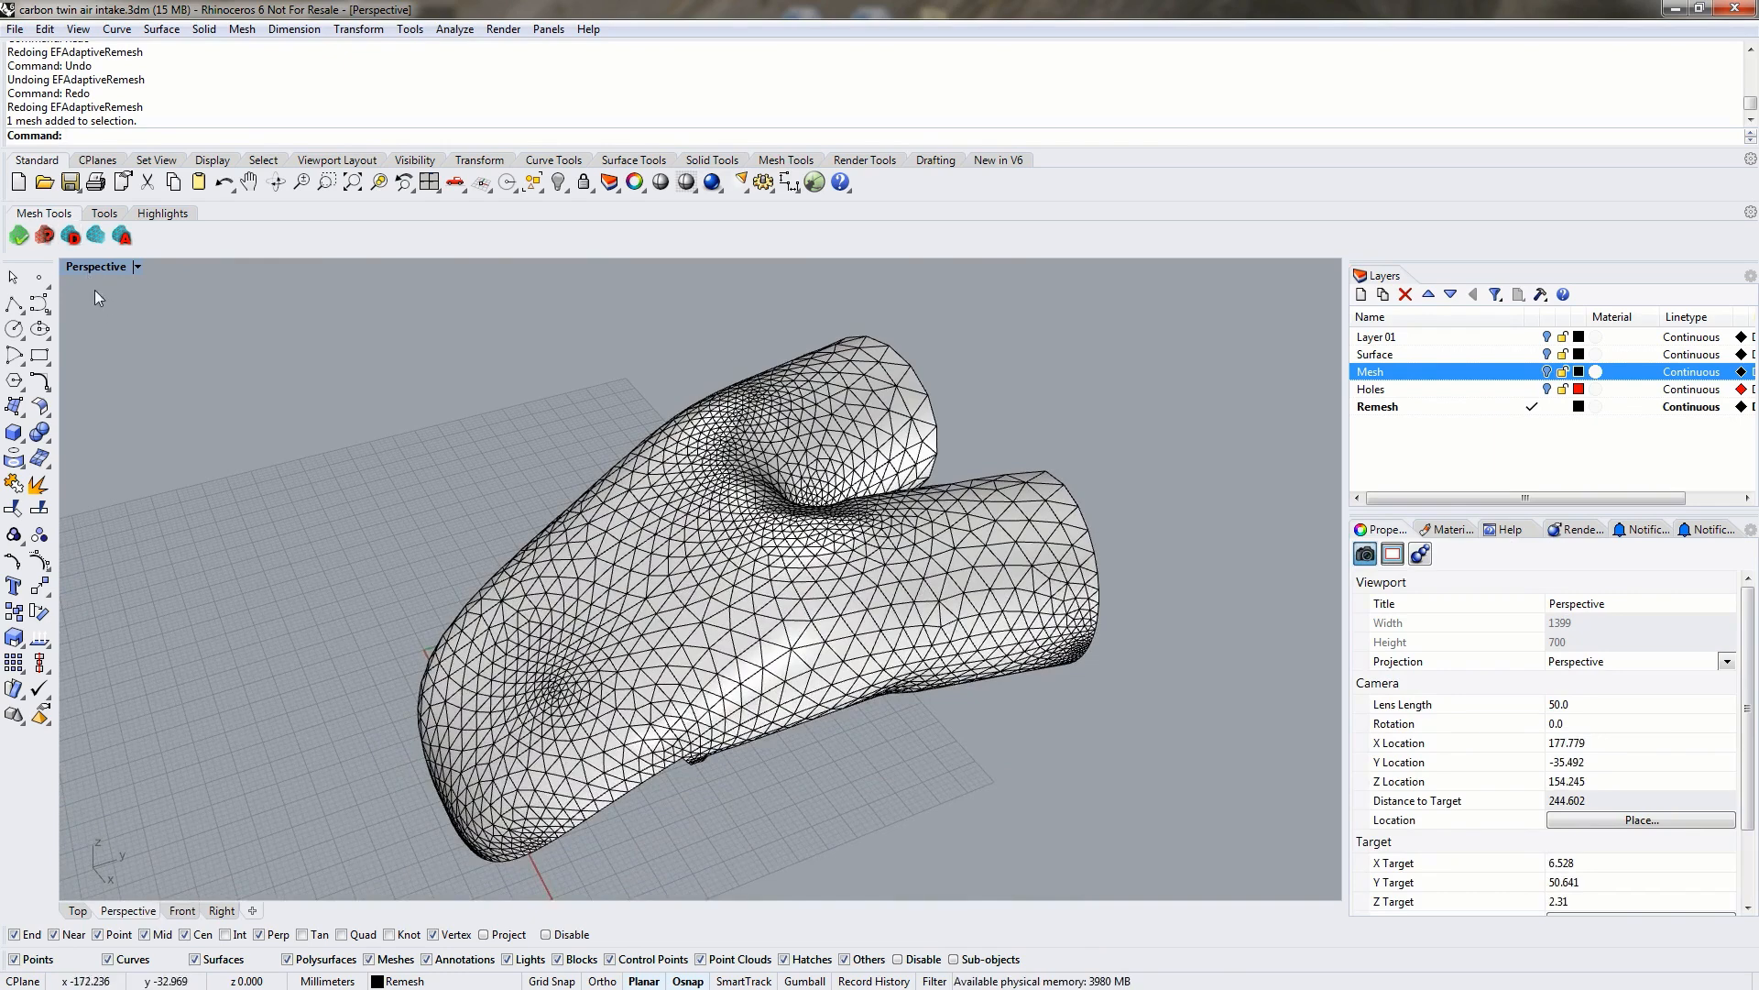
Flatten all the remeshed pieces of the intake into patterns with EFFlatten.
left_click(104, 213)
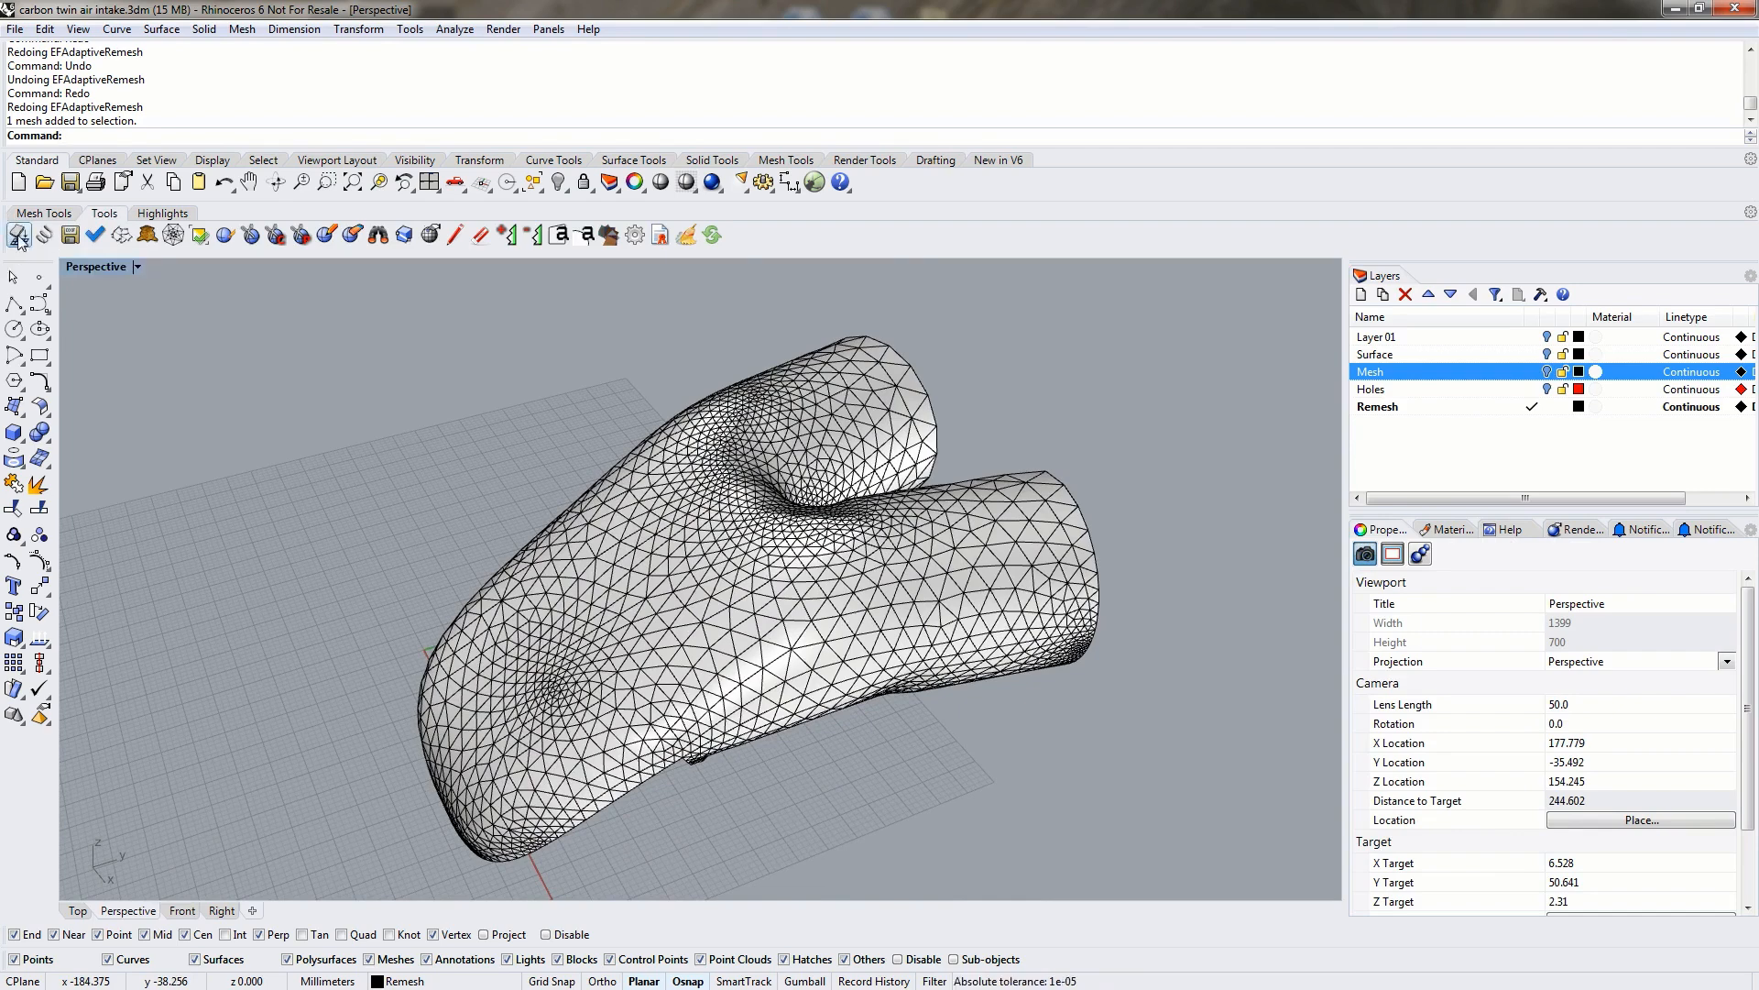
left_click(20, 235)
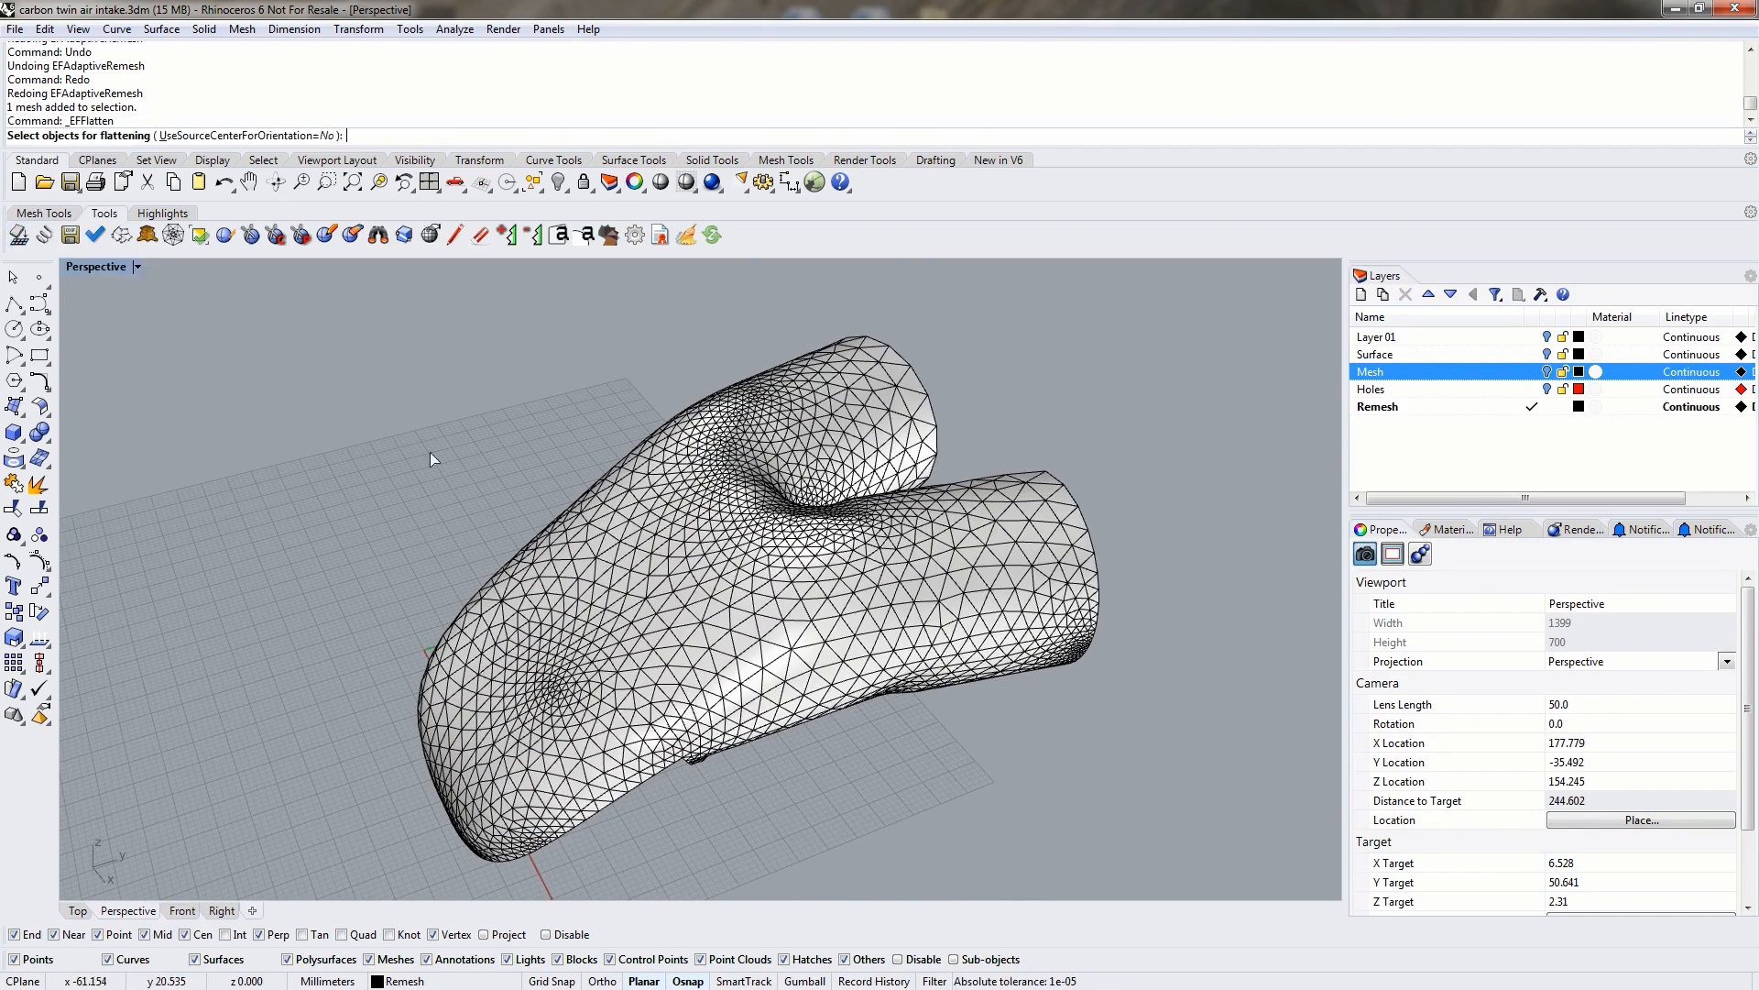
right_click_drag(584, 404, 590, 439, "shift")
left_click_drag(302, 292, 1199, 928)
right_click_drag(939, 823, 607, 716)
key("Return")
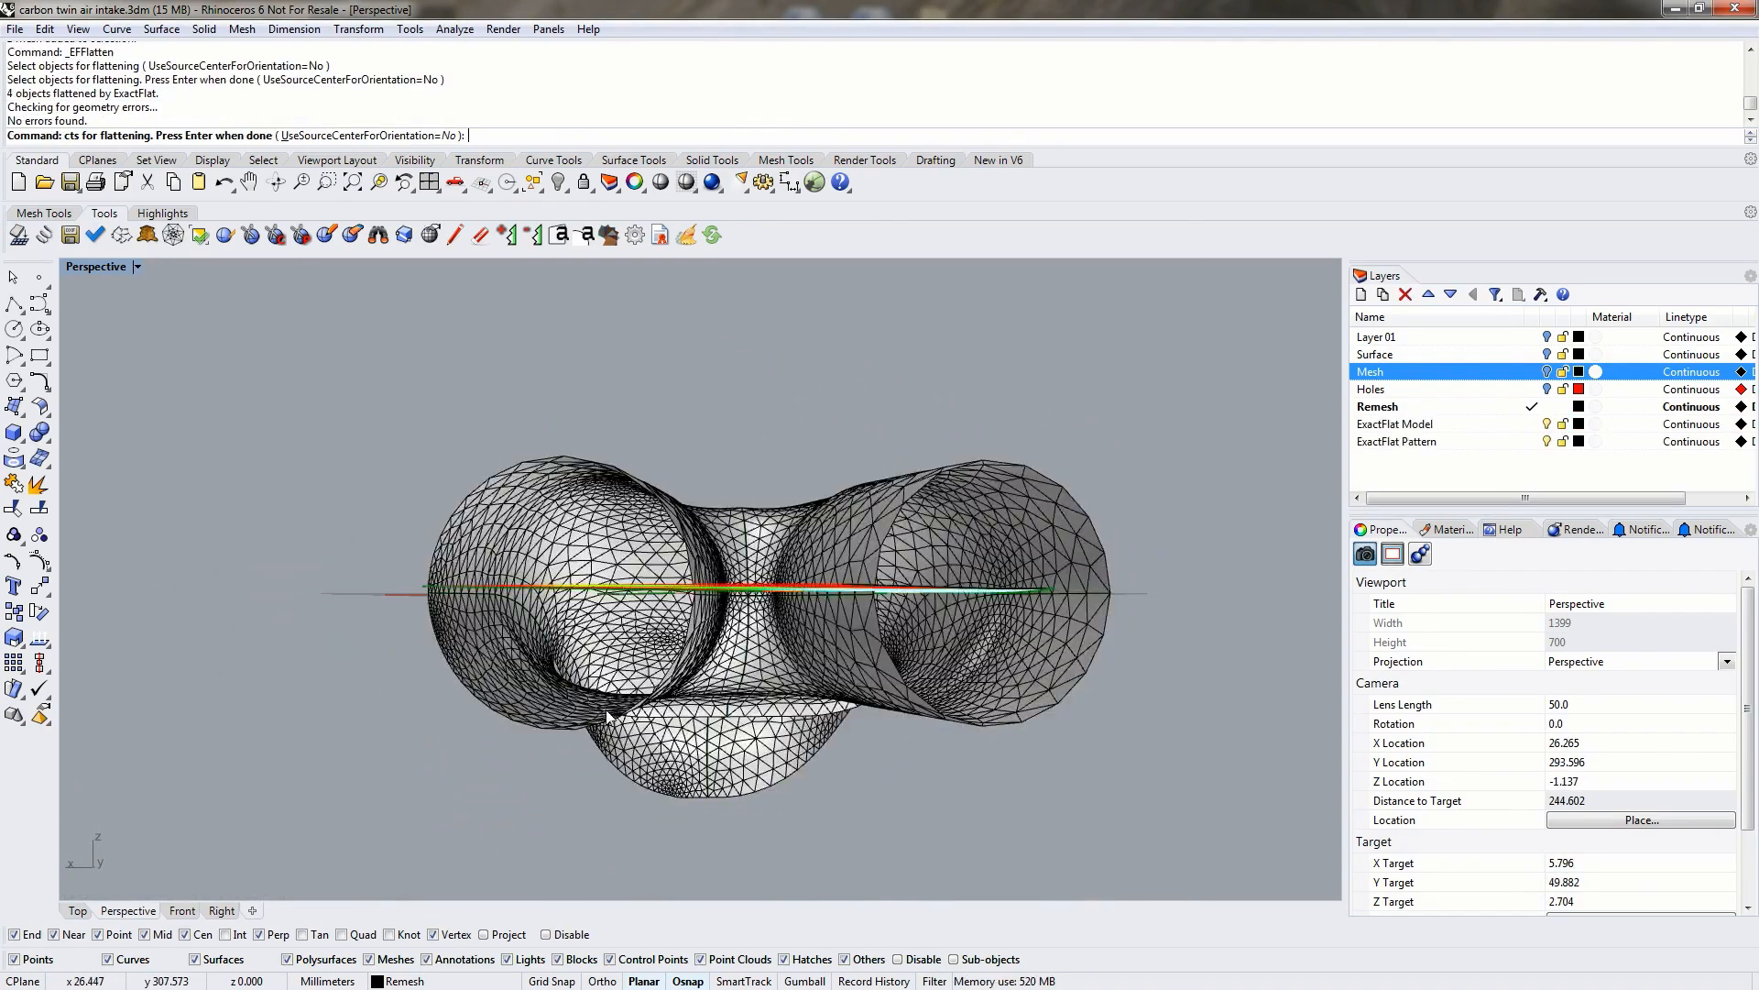
Spread three of the flattened pattern pieces out into the empty space beside the intake model.
right_click_drag(591, 561, 768, 510)
left_click_drag(779, 311, 565, 526)
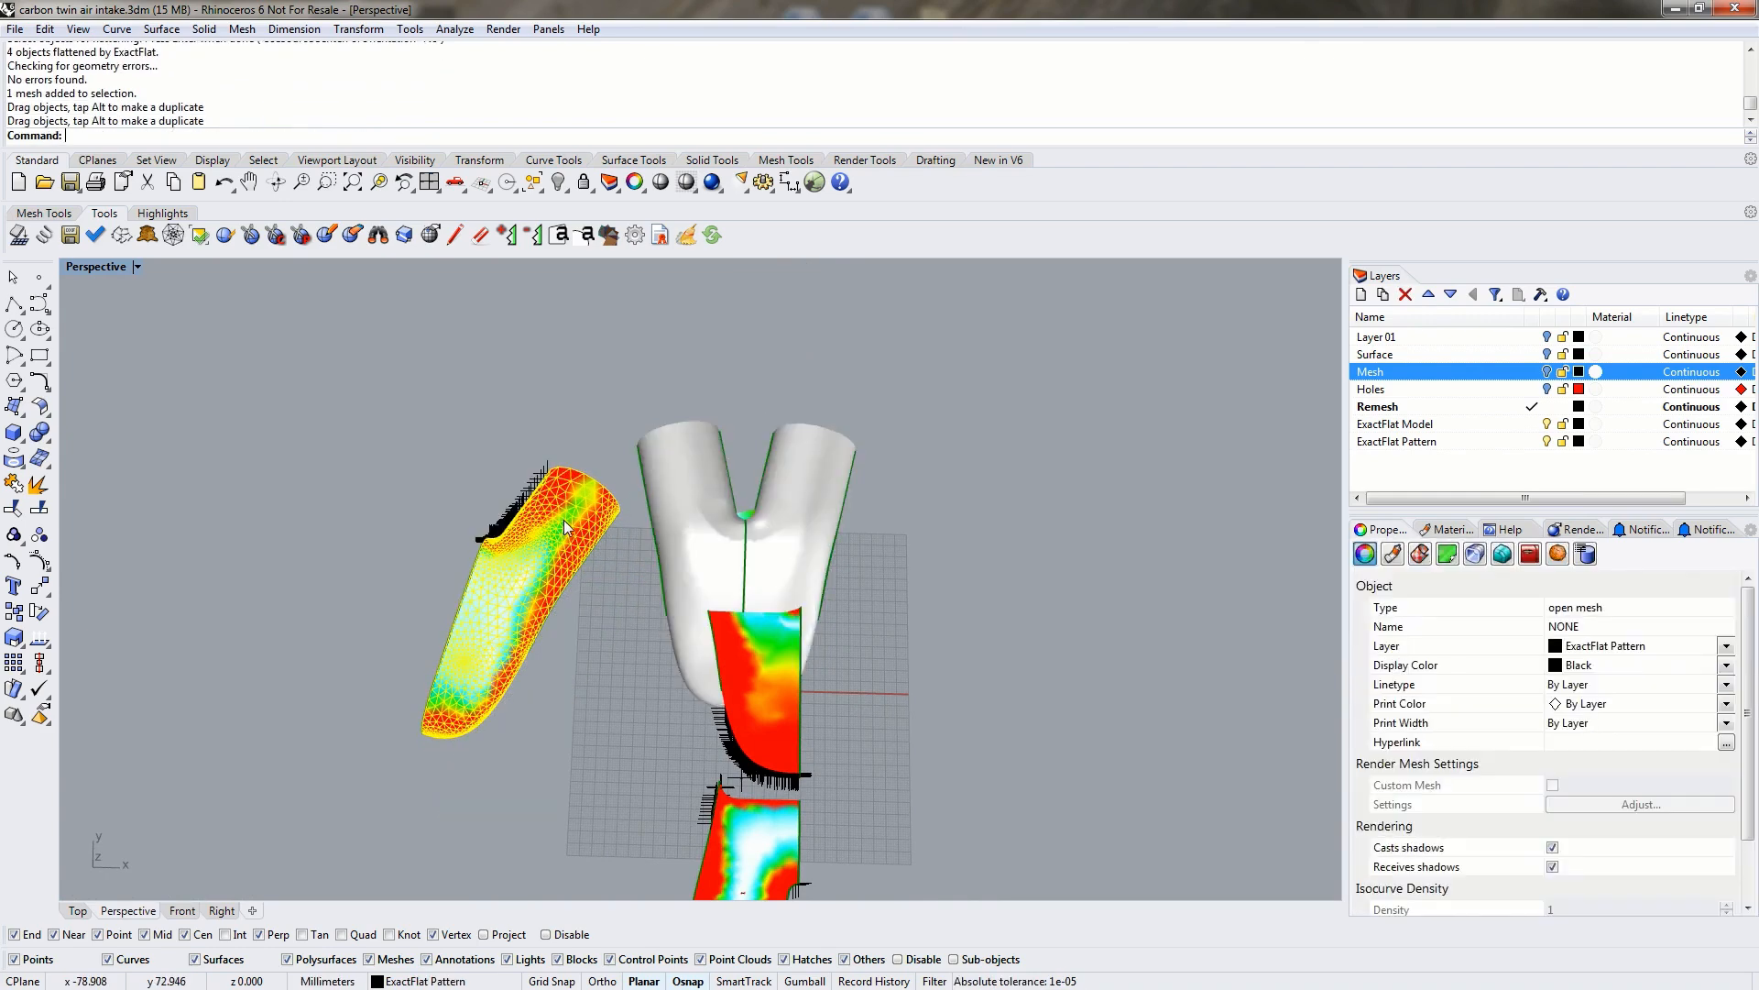
left_click(992, 611)
right_click_drag(991, 611, 930, 767)
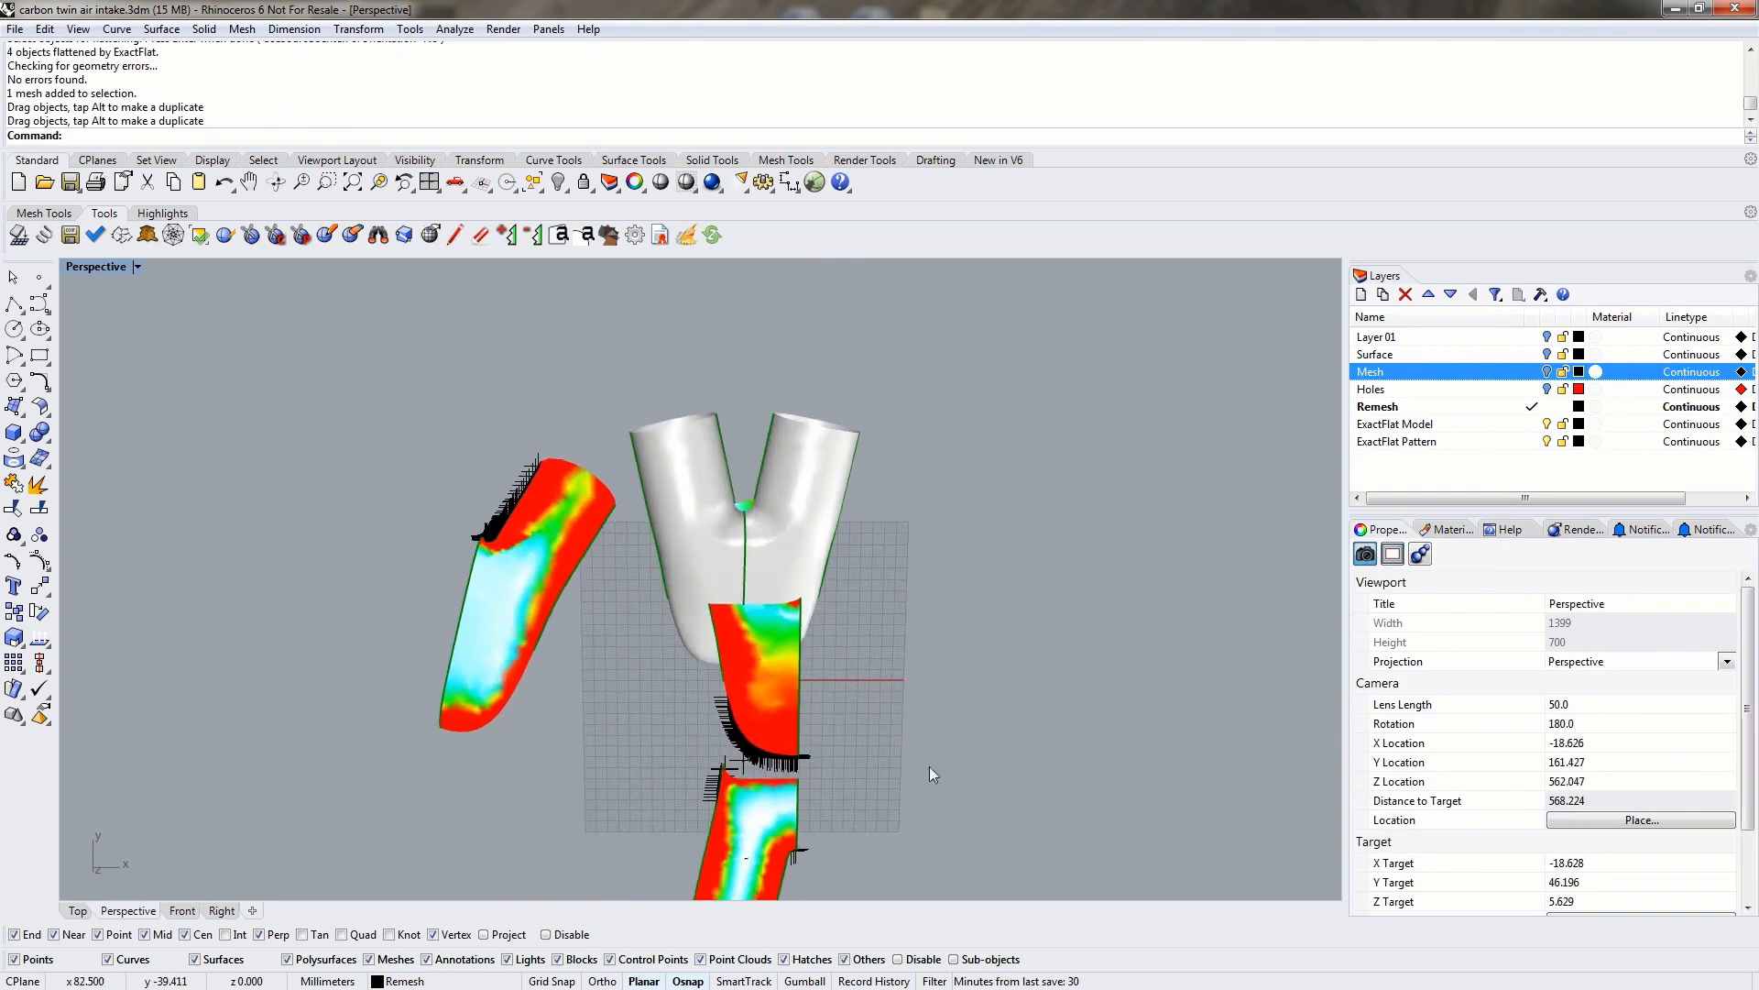
scroll(828, 724, "down", 3)
right_click_drag(828, 724, 832, 623, "shift")
left_click_drag(855, 628, 647, 610)
left_click(701, 664)
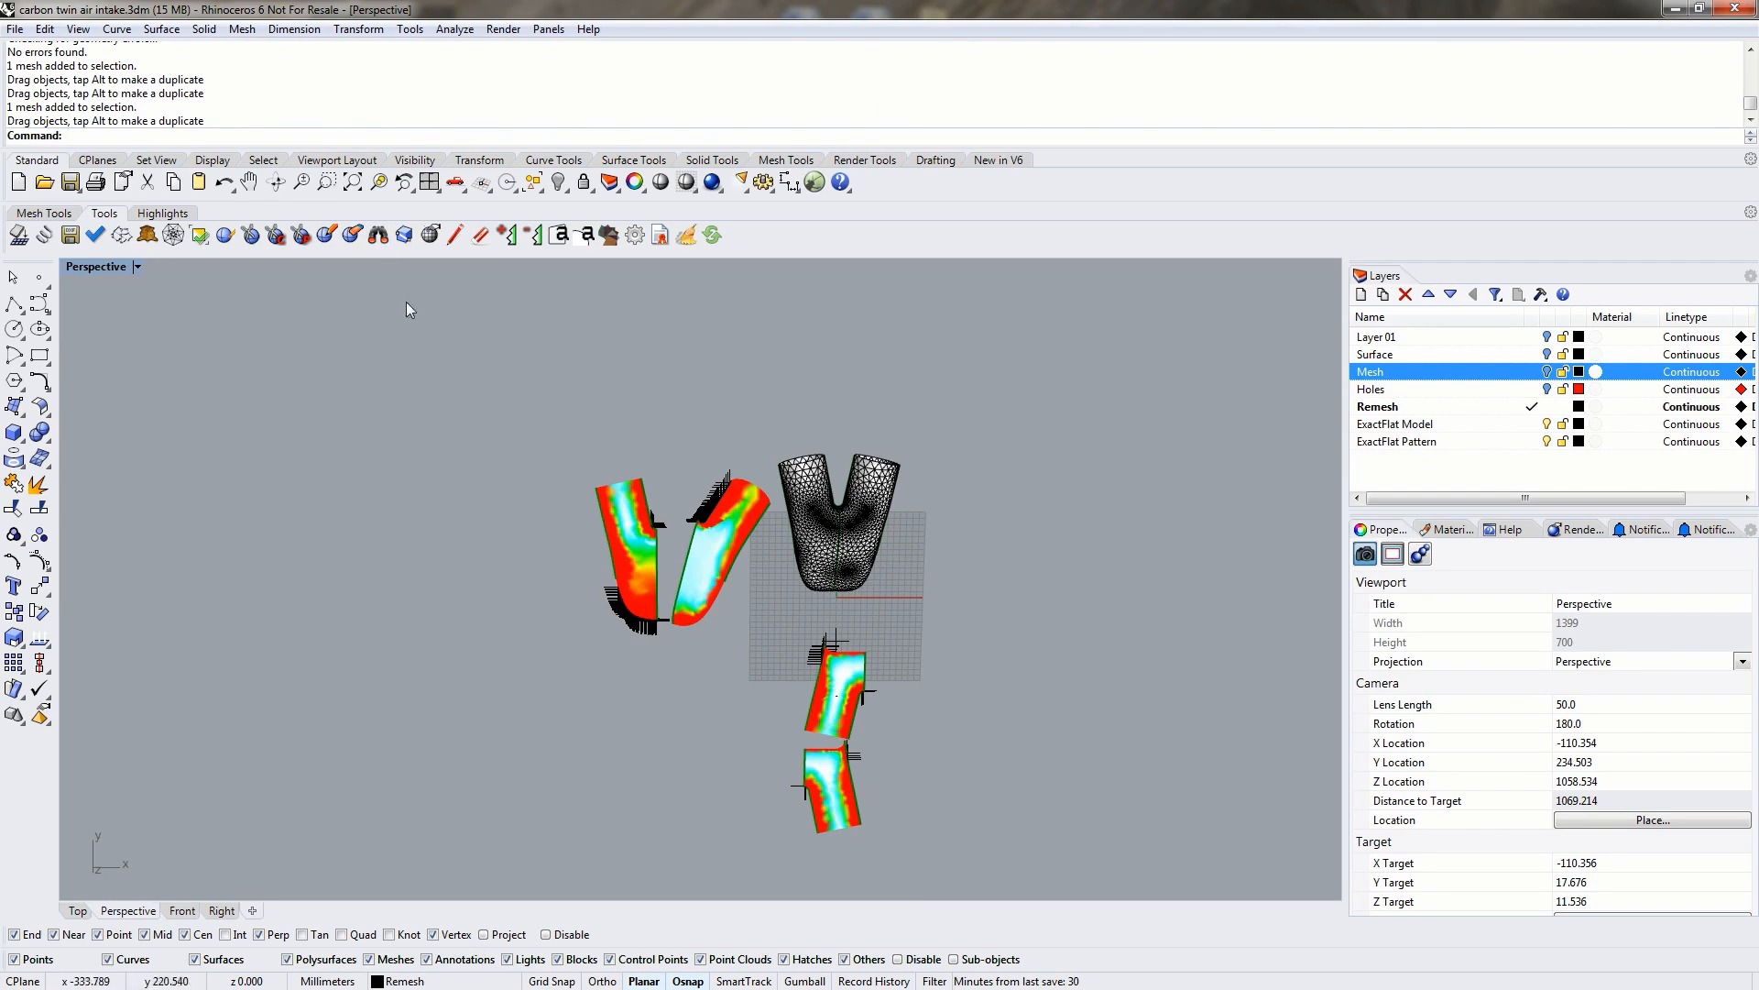
right_click_drag(792, 794, 861, 693)
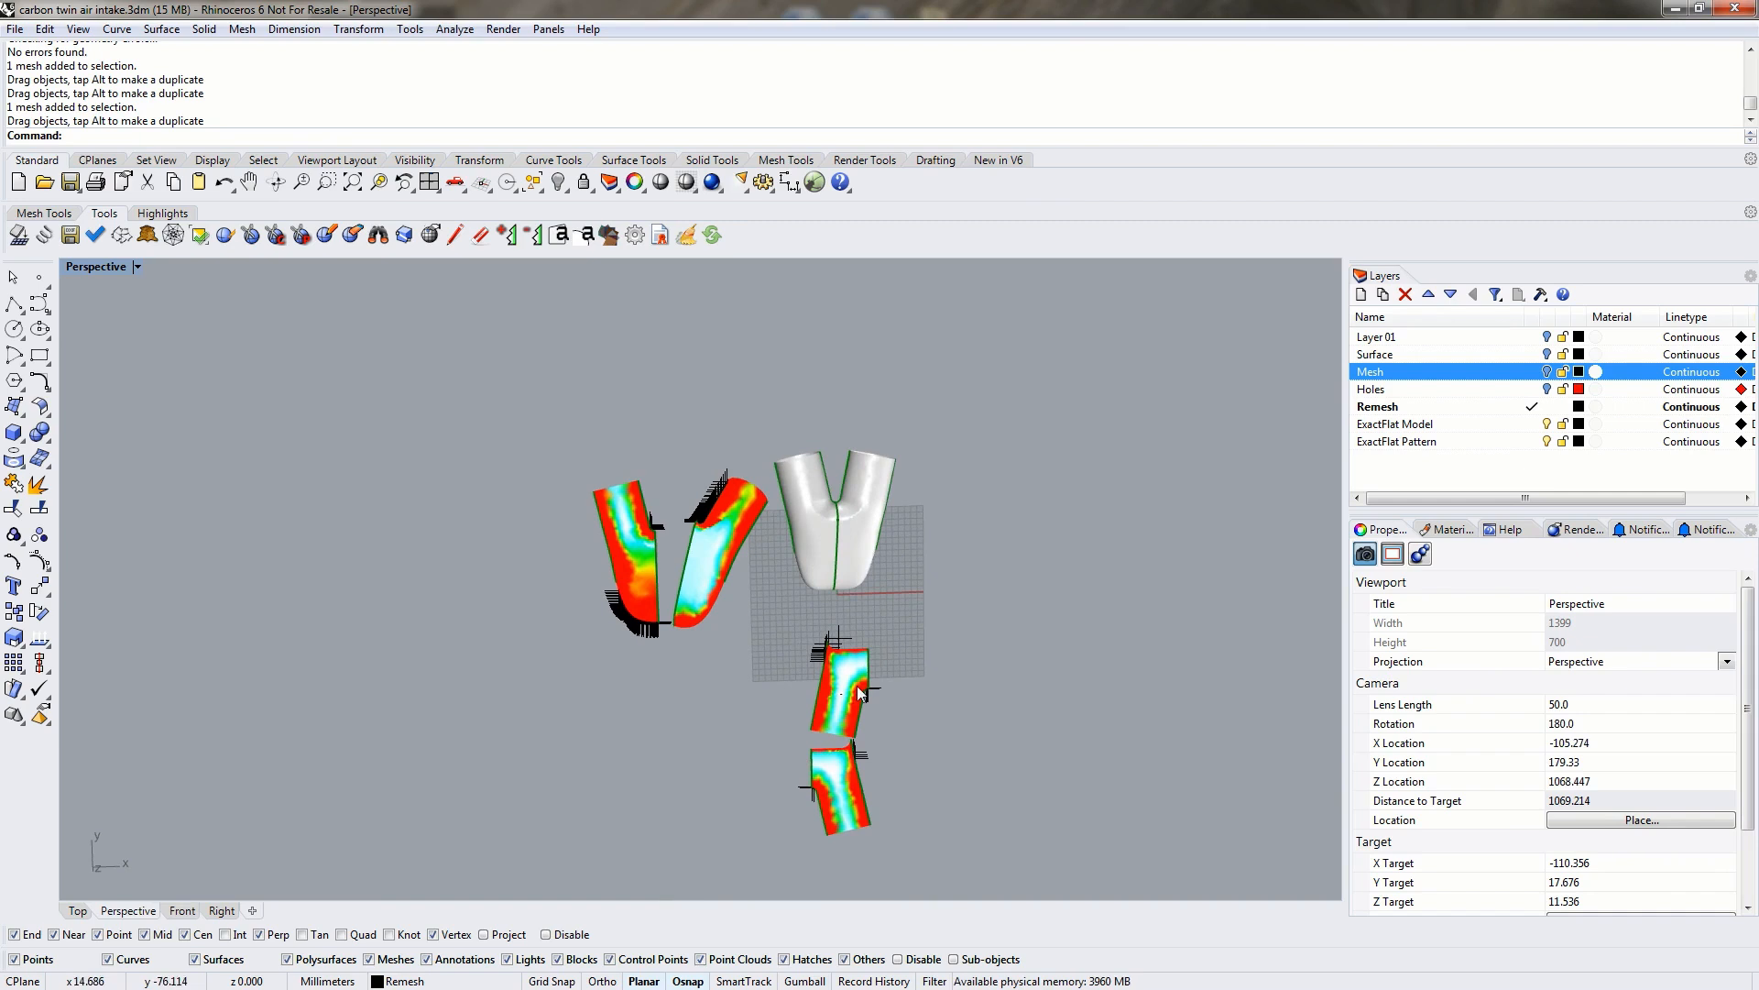
mouse_move(862, 693)
left_mouse_down()
mouse_move(808, 610)
mouse_move(503, 587)
mouse_move(450, 628)
left_mouse_up()
left_click(394, 413)
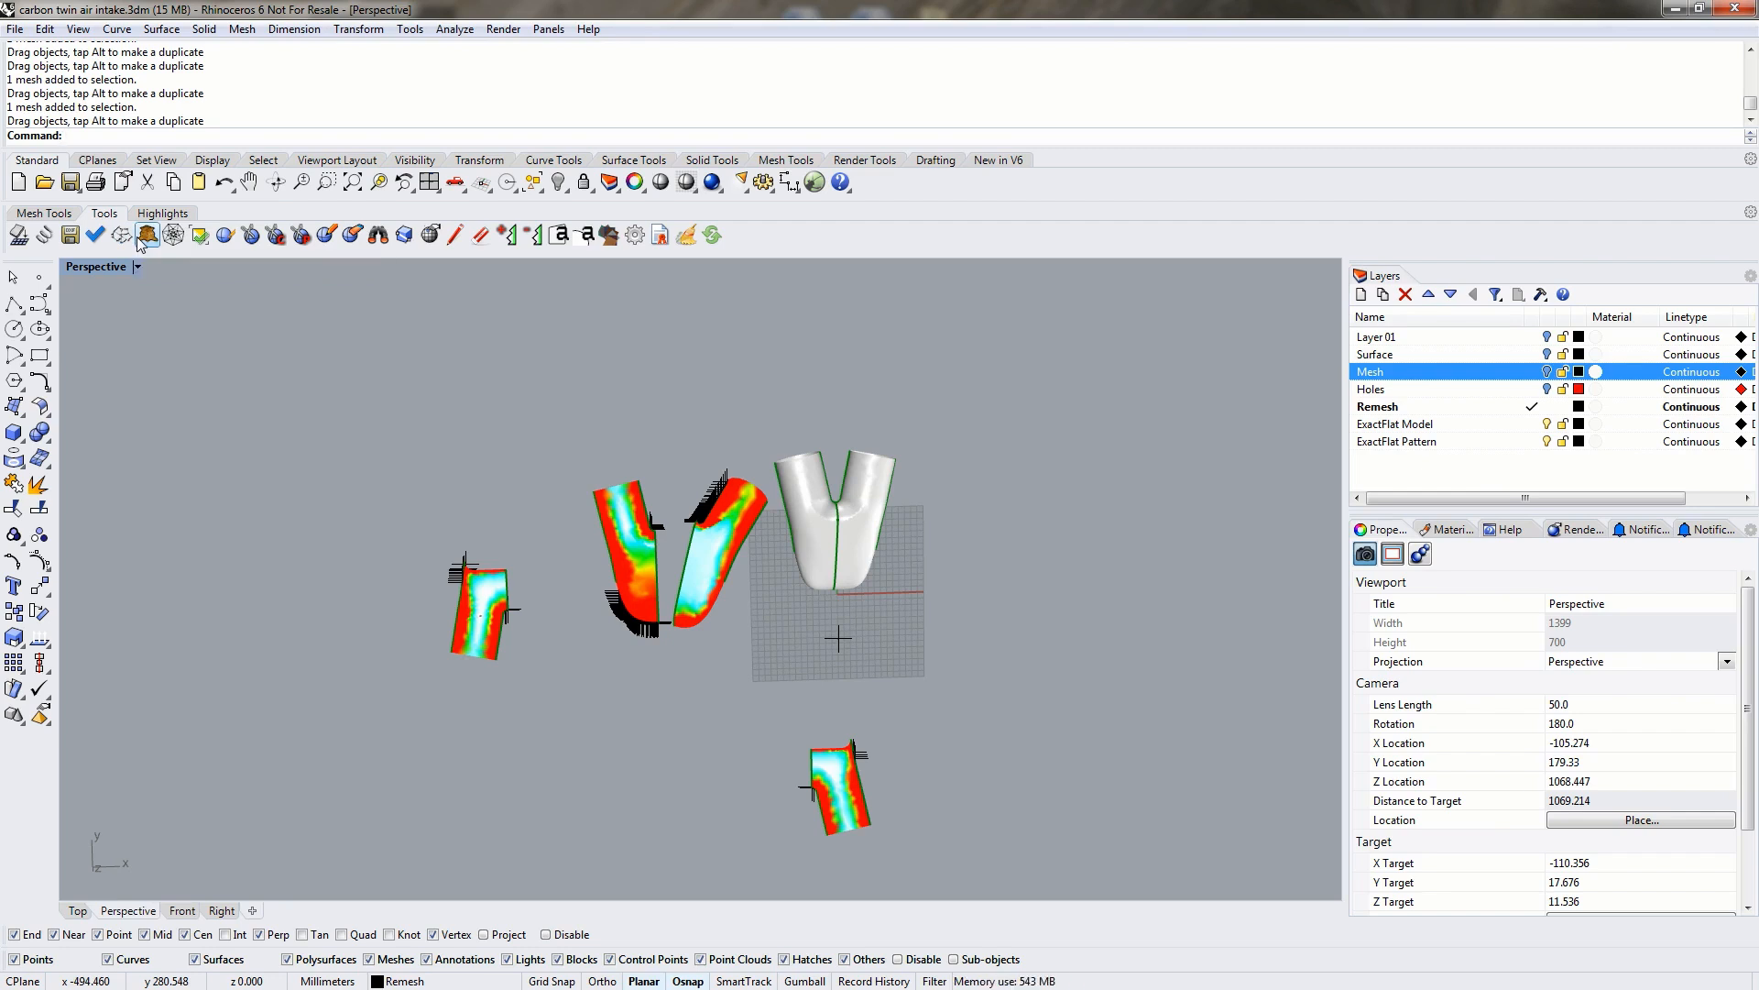
Examine the strain colours and edge notches on the flattened pattern pieces.
scroll(881, 667, "up", 3)
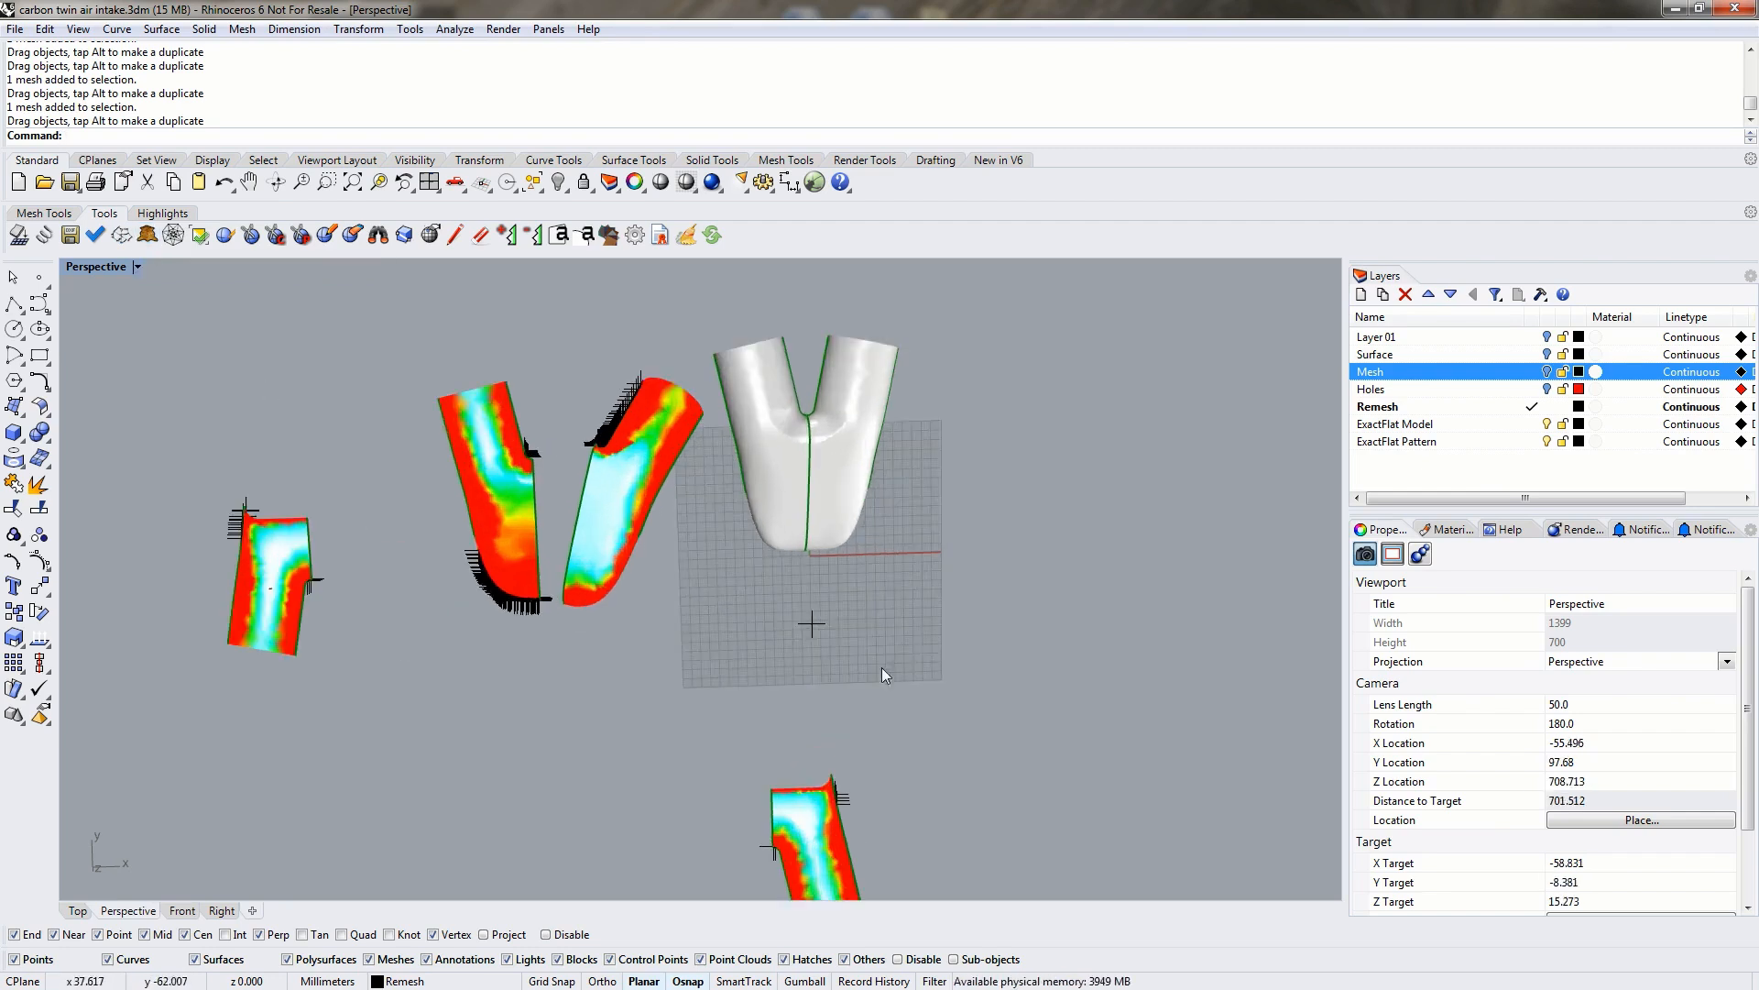
scroll(690, 695, "down", 5)
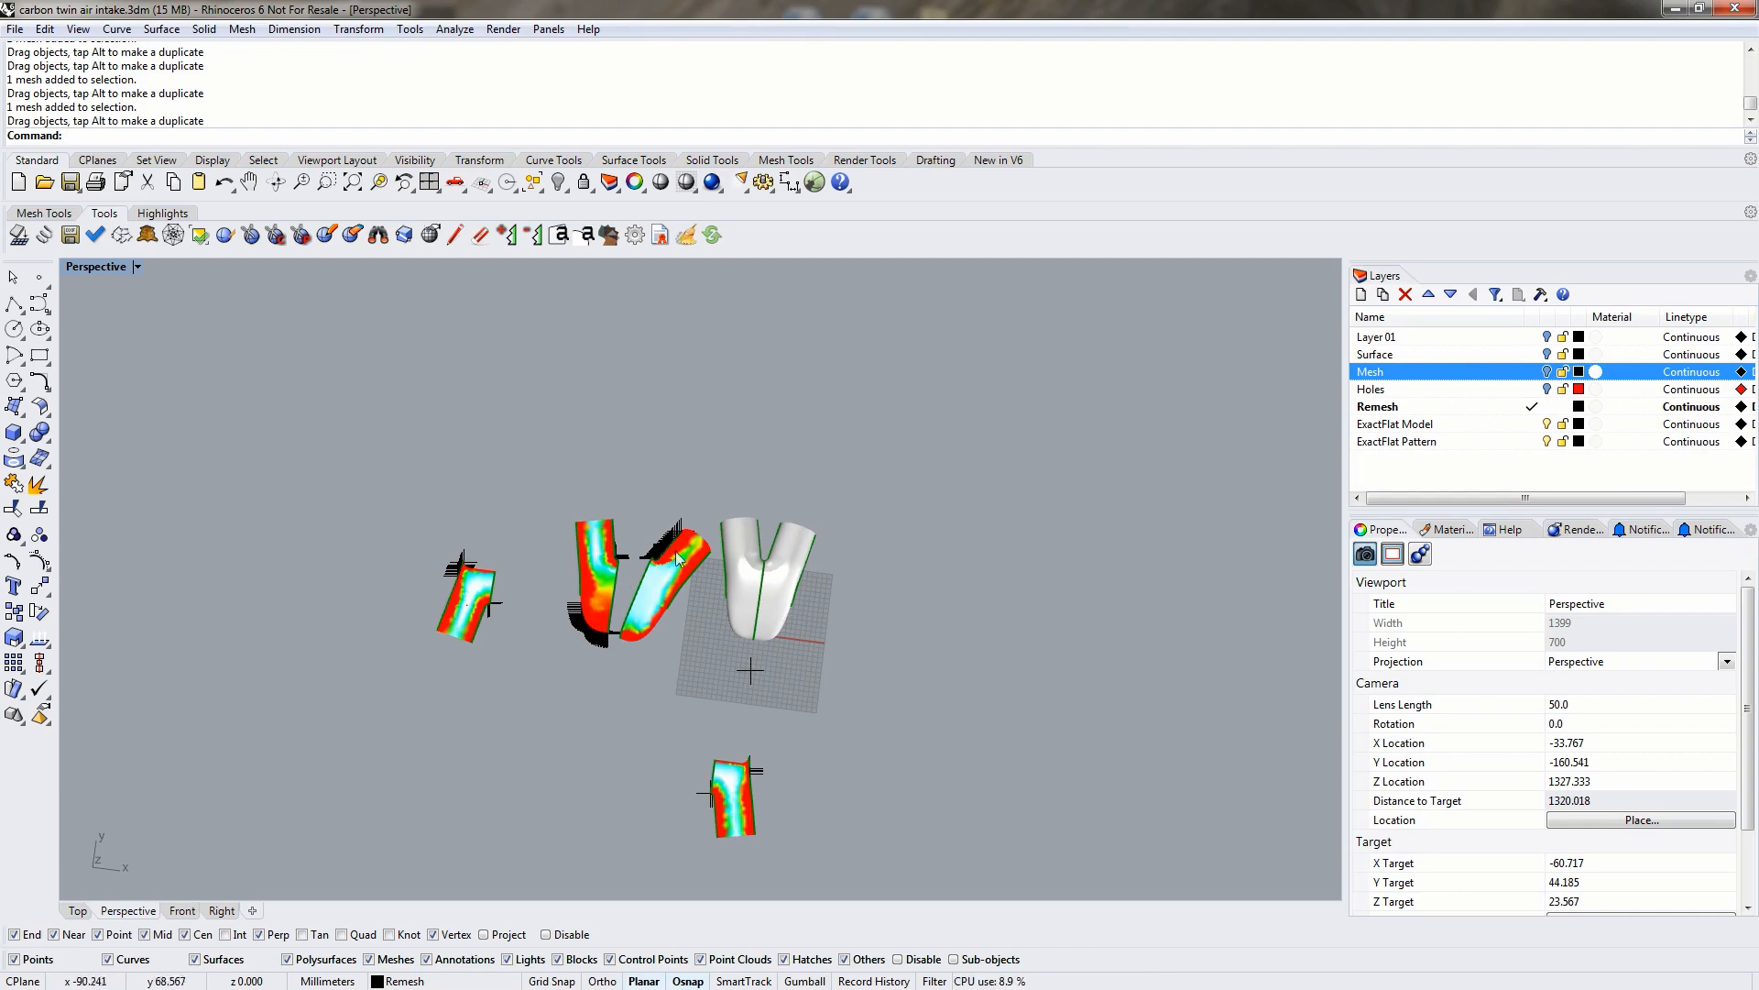
scroll(477, 591, "up", 10)
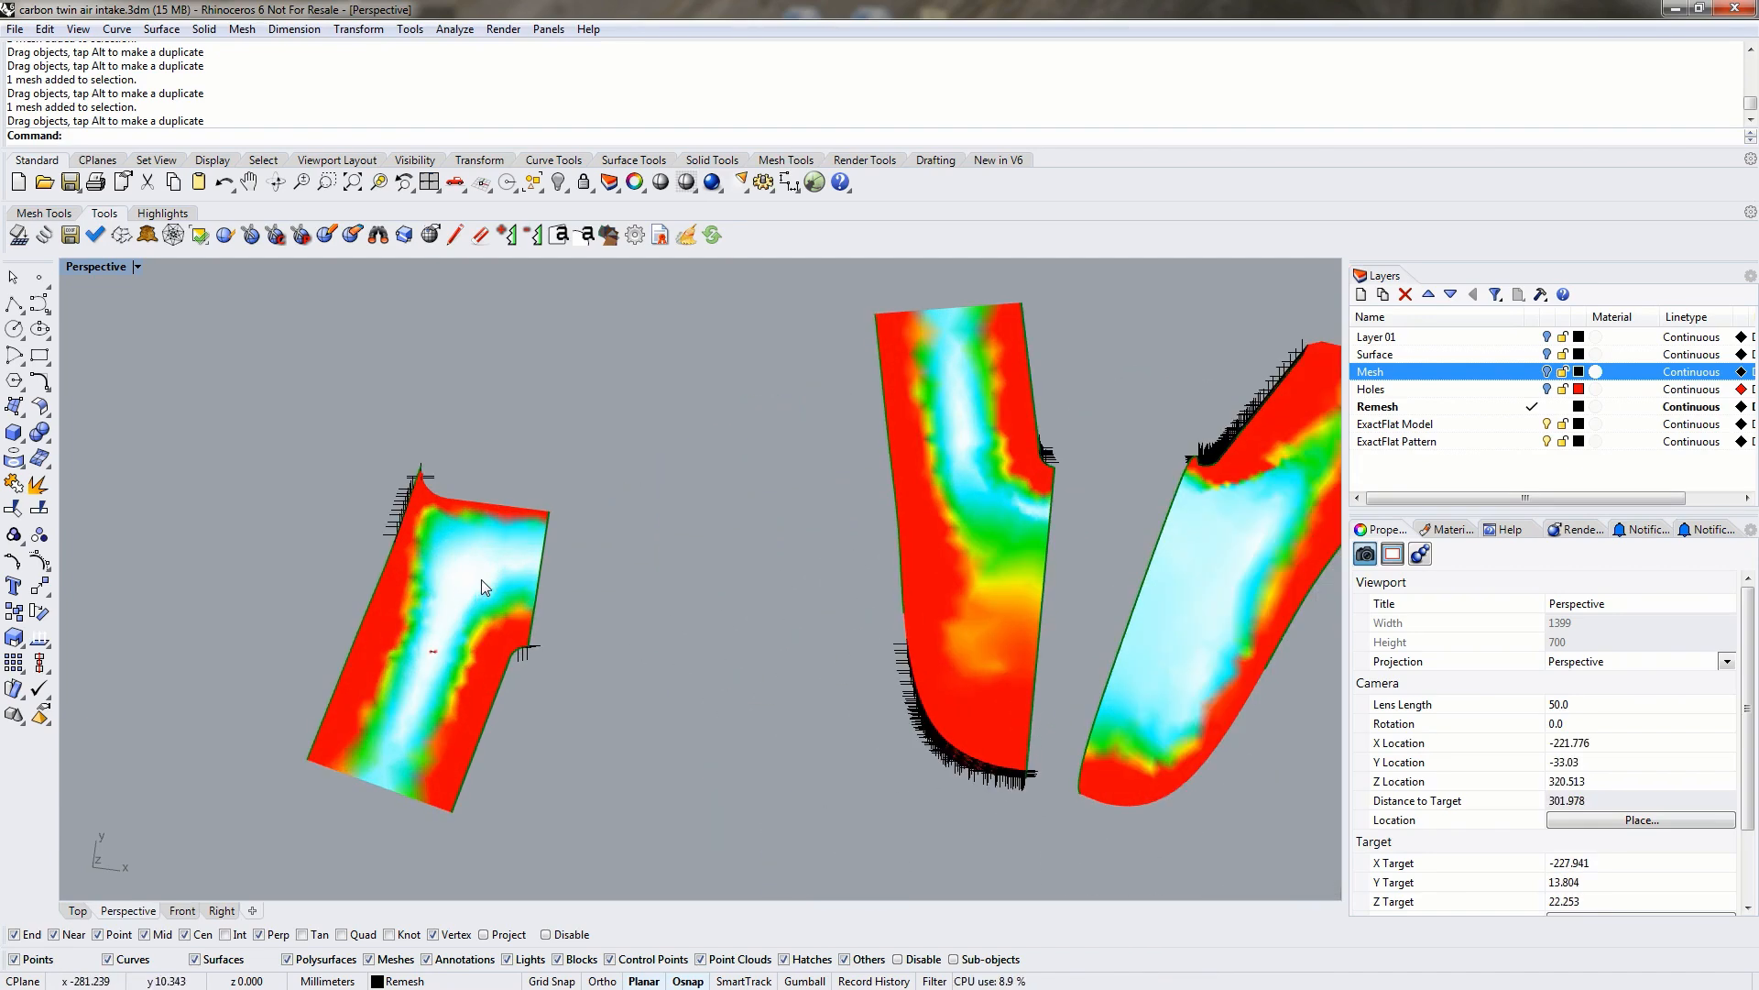
scroll(465, 582, "up", 3)
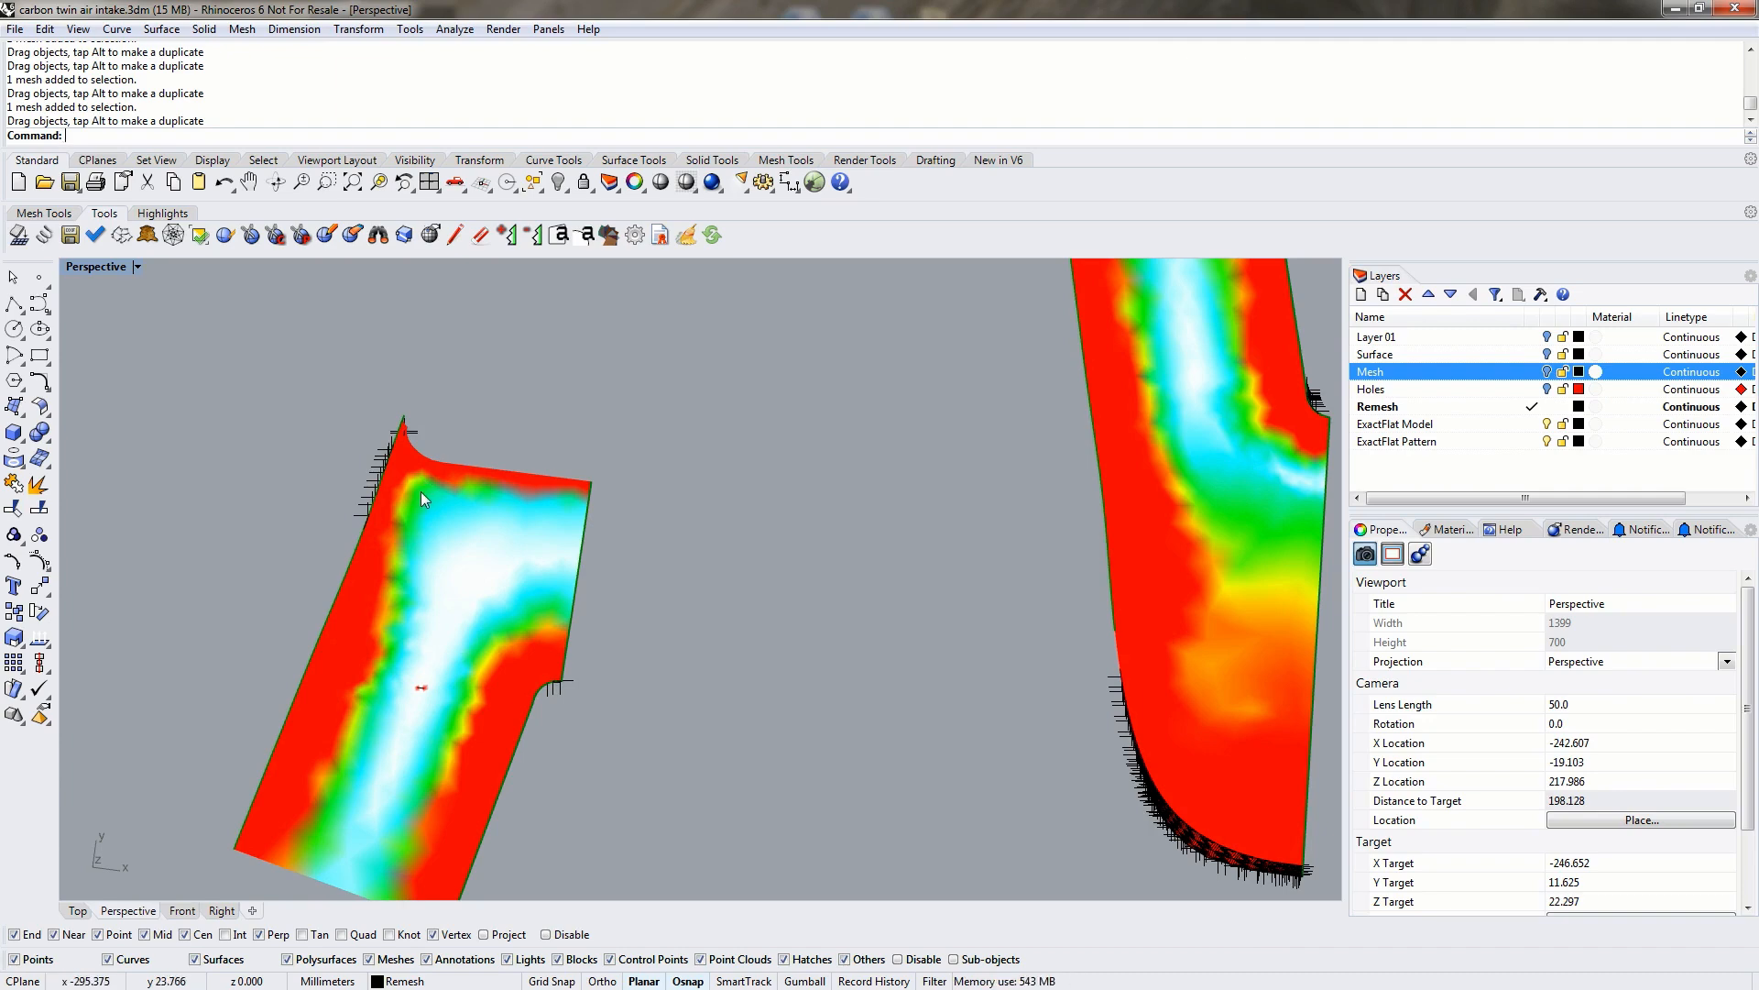
scroll(415, 476, "up", 8)
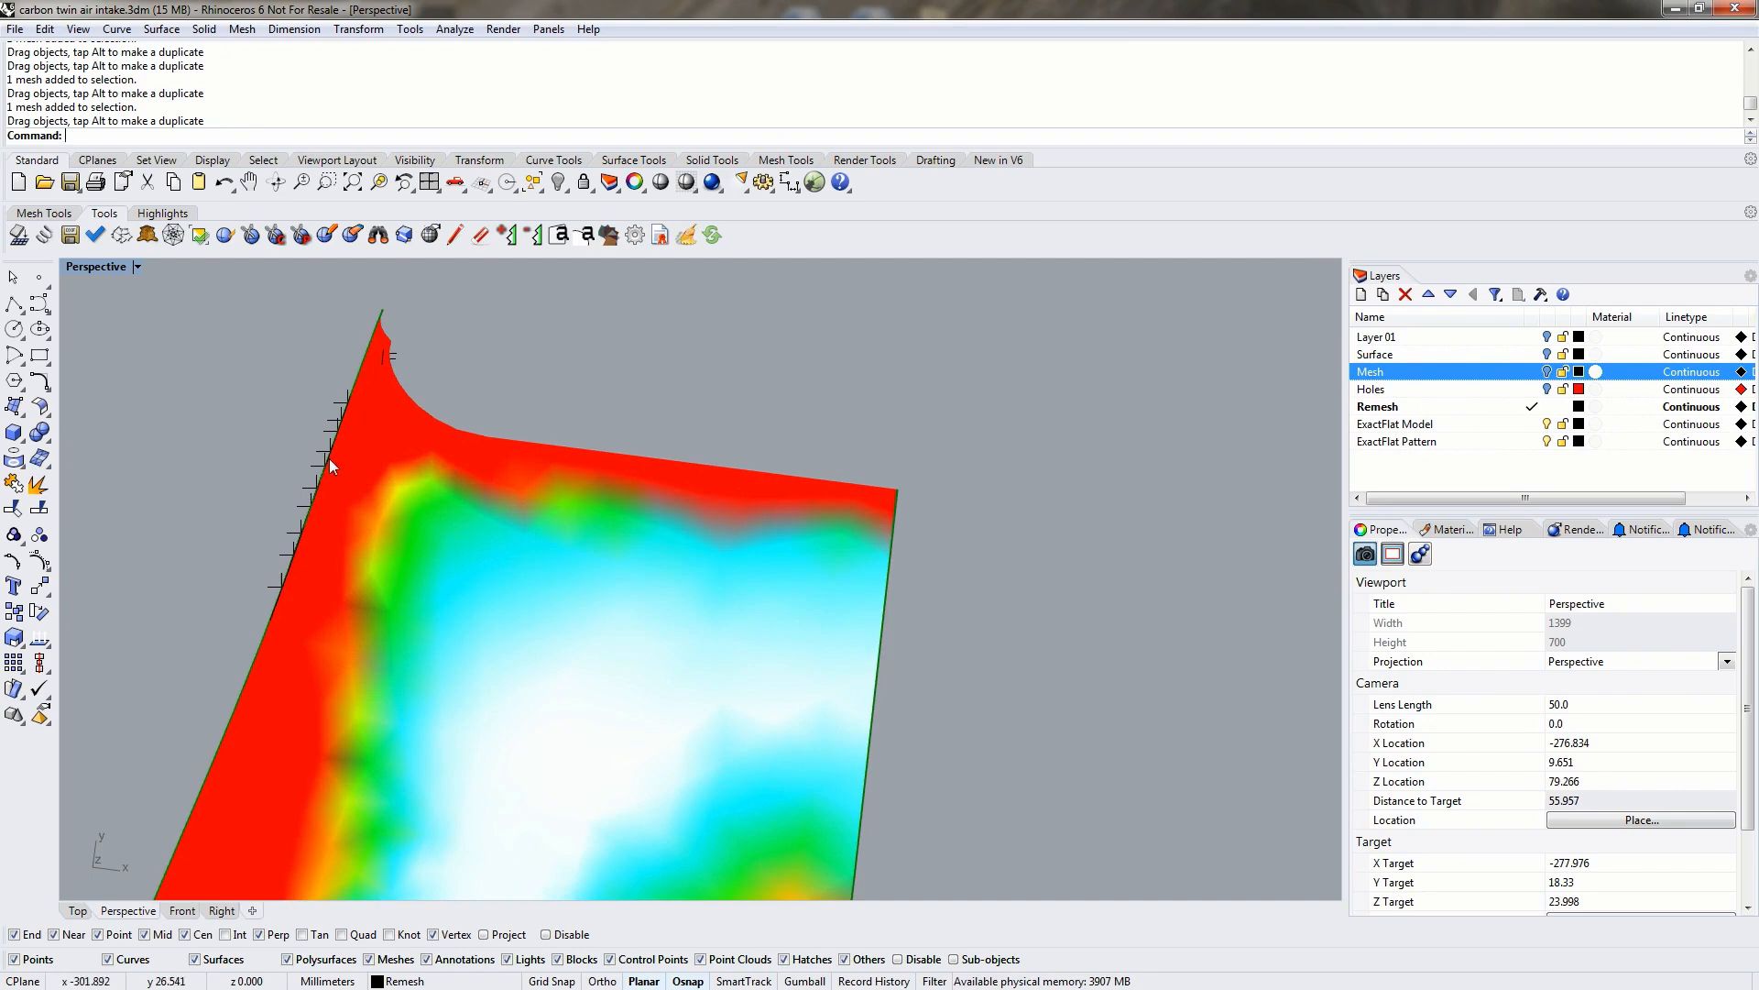
scroll(421, 488, "down", 13)
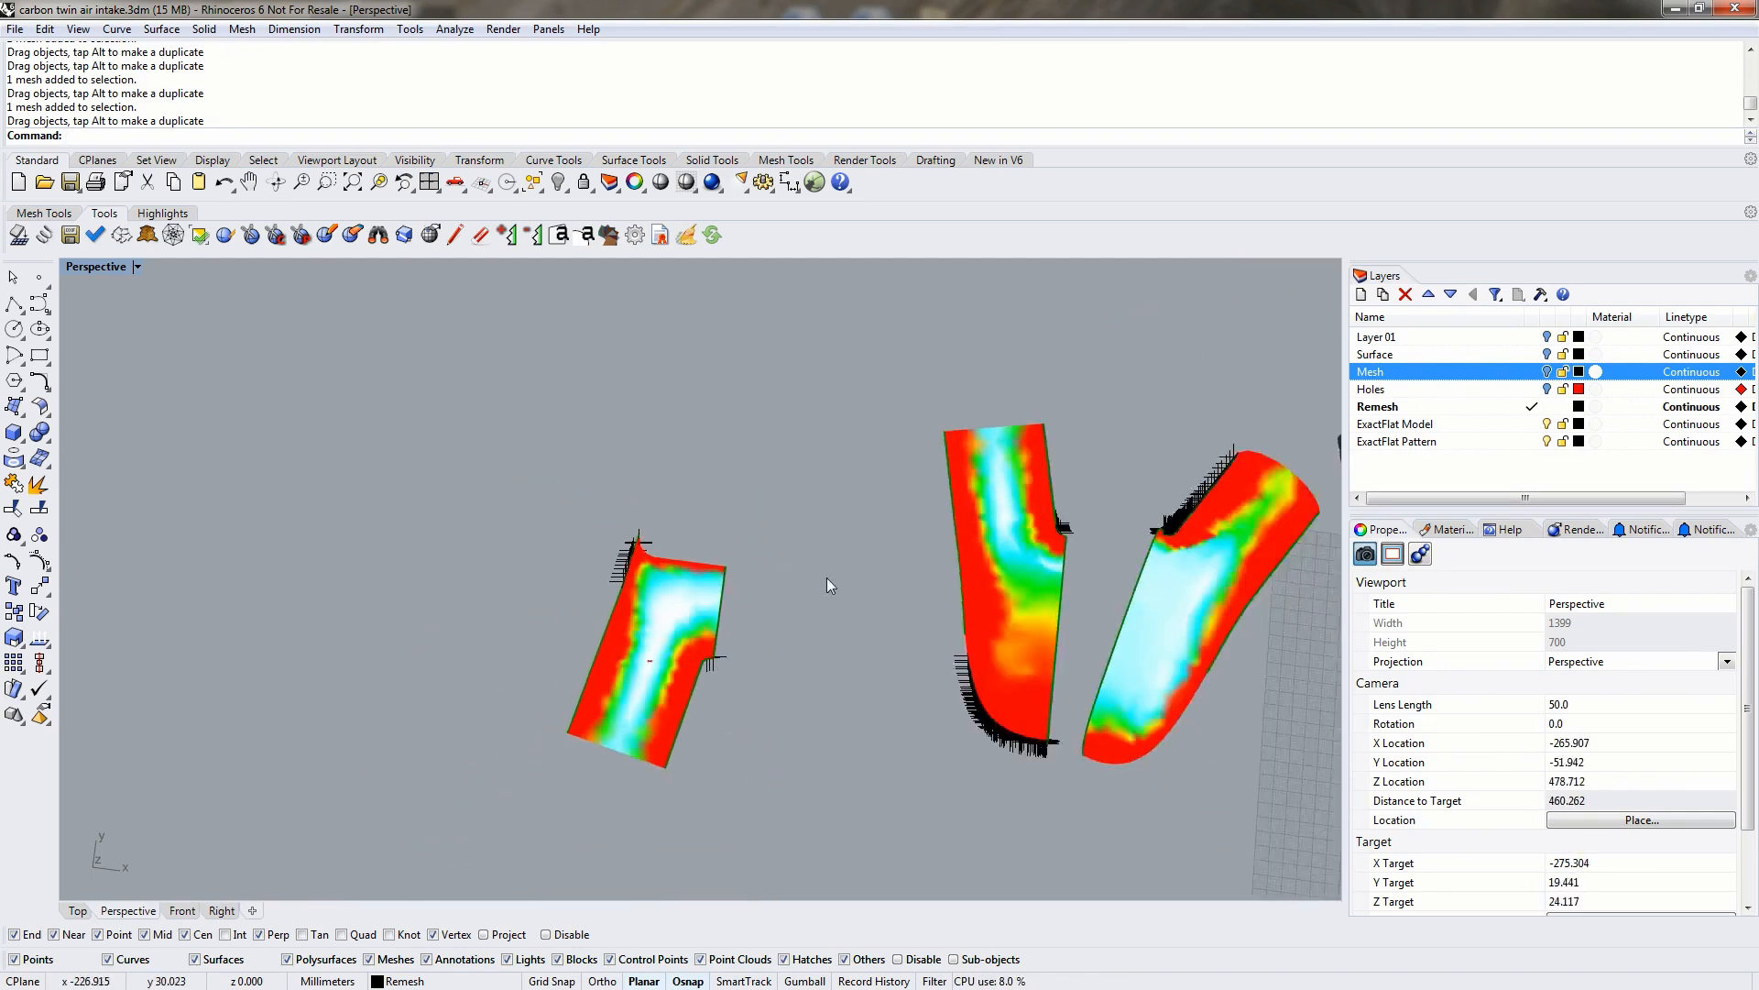
scroll(1002, 590, "down", 3)
Re-flatten the short pattern piece farthest from the intake model with EFPelt.
right_click_drag(978, 606, 561, 619)
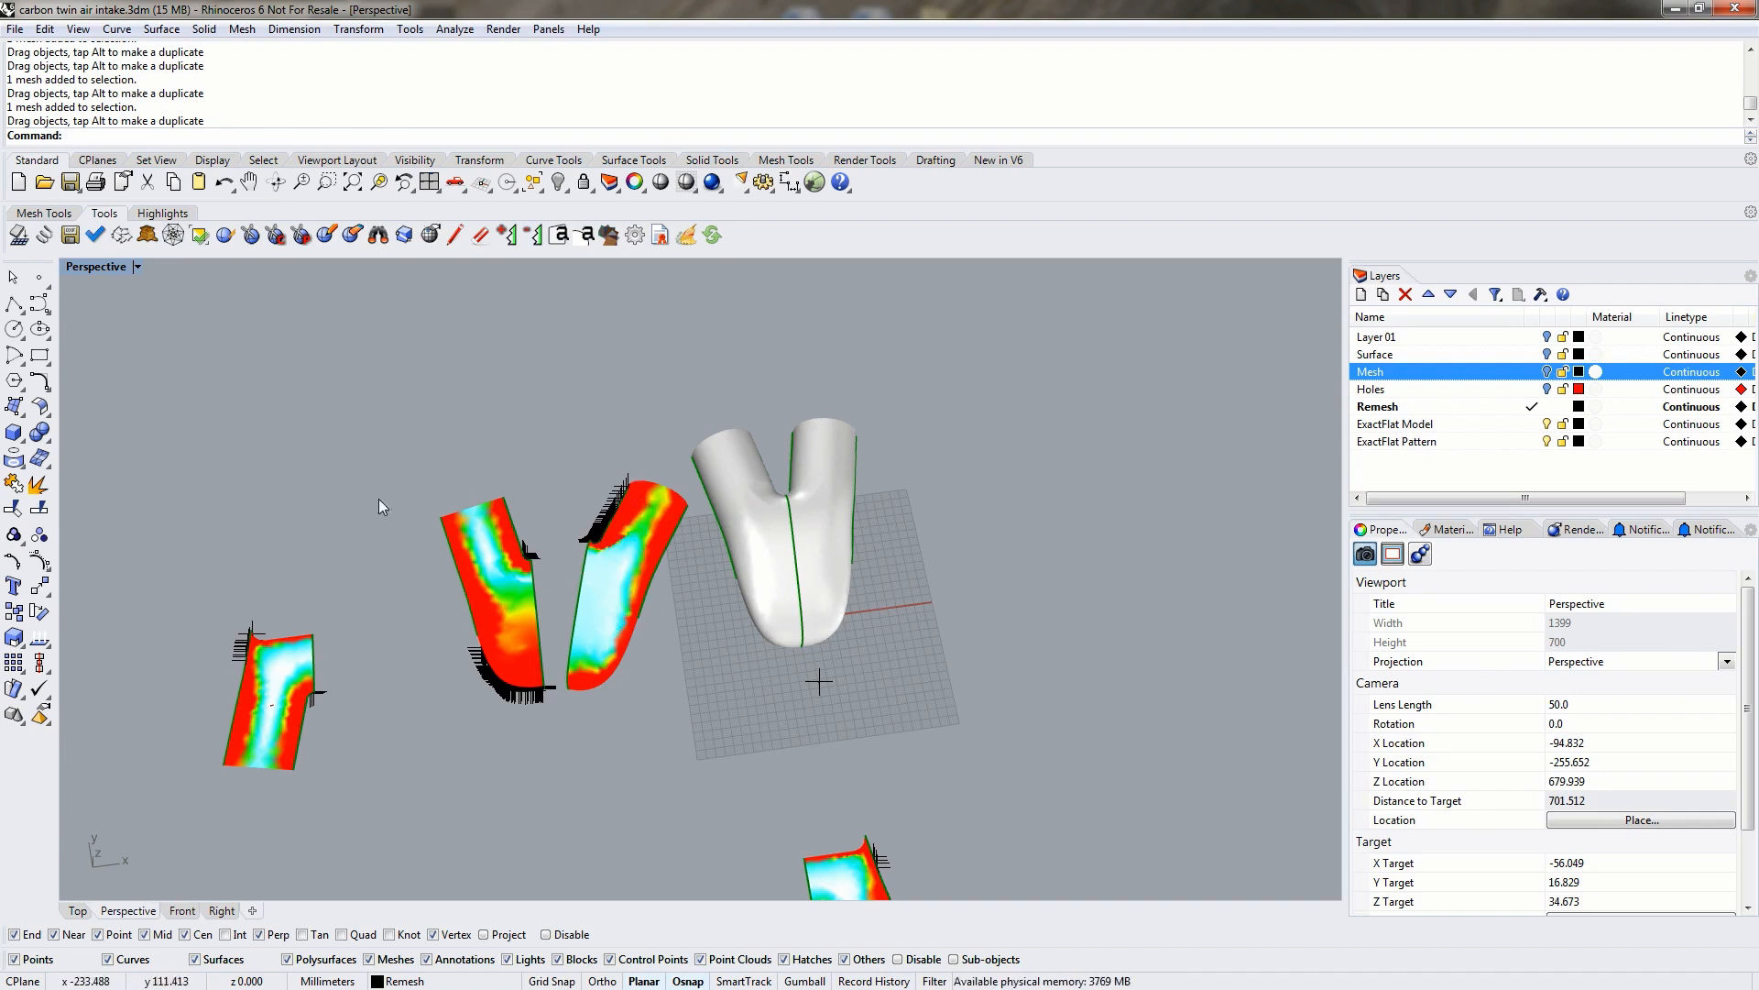
left_click(146, 235)
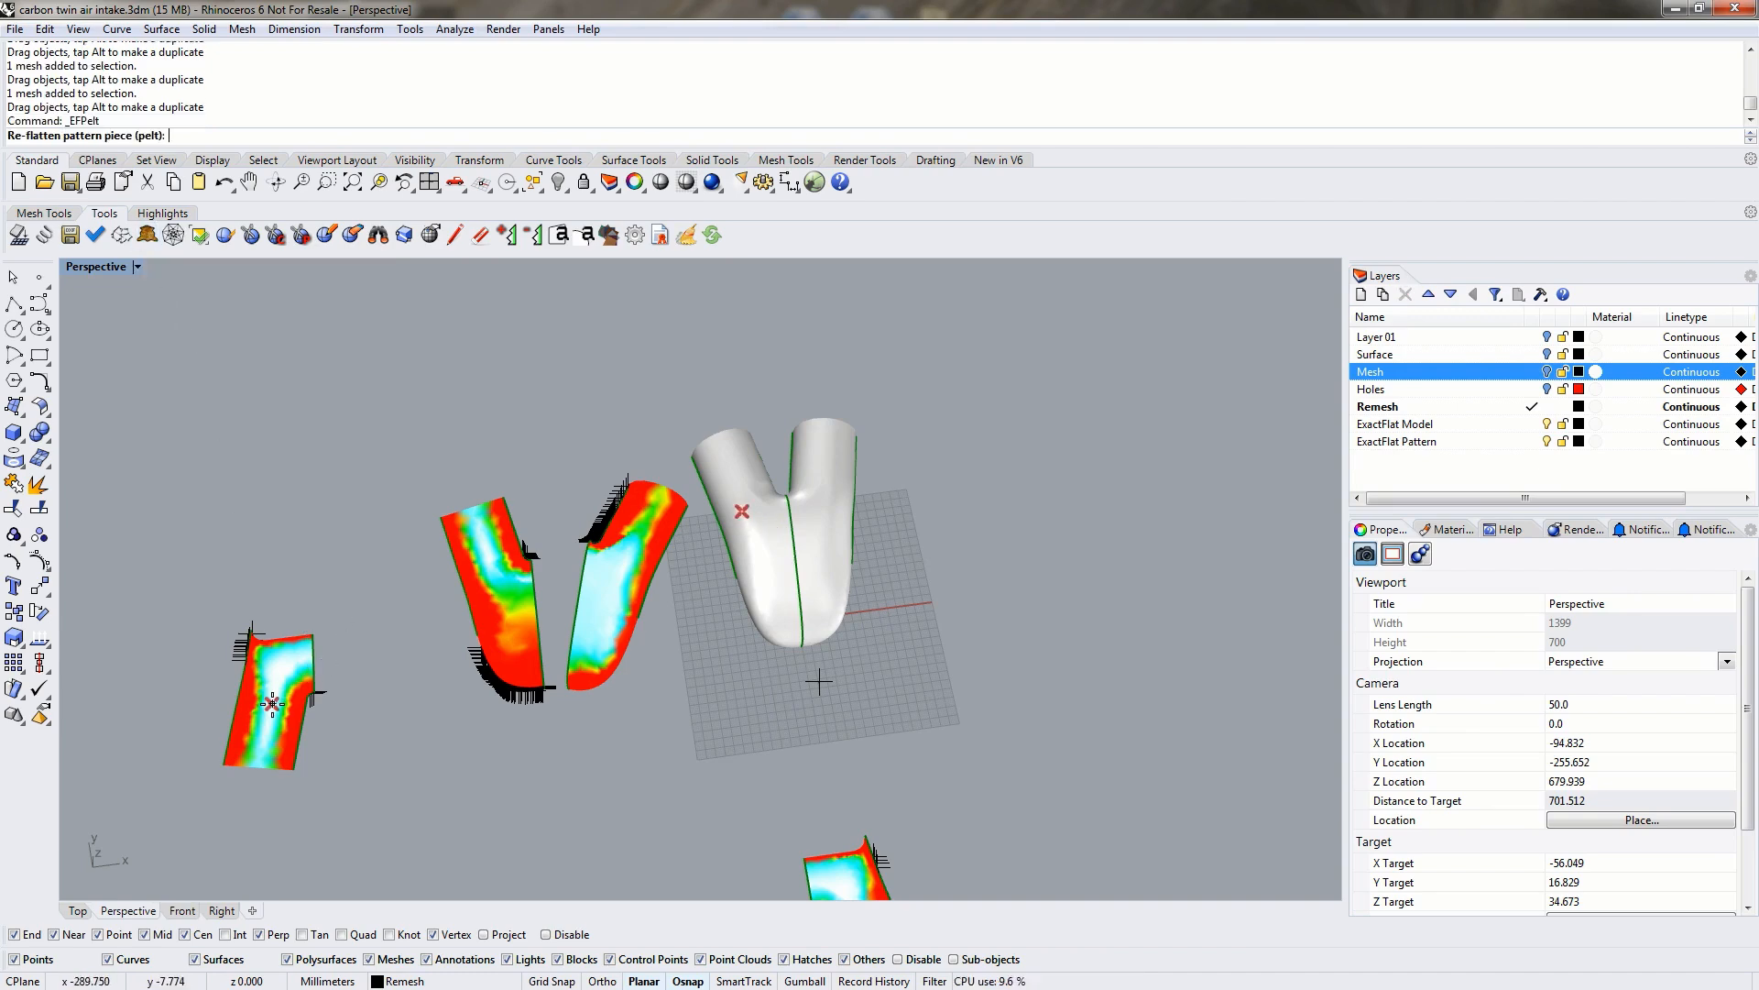
left_click(273, 705)
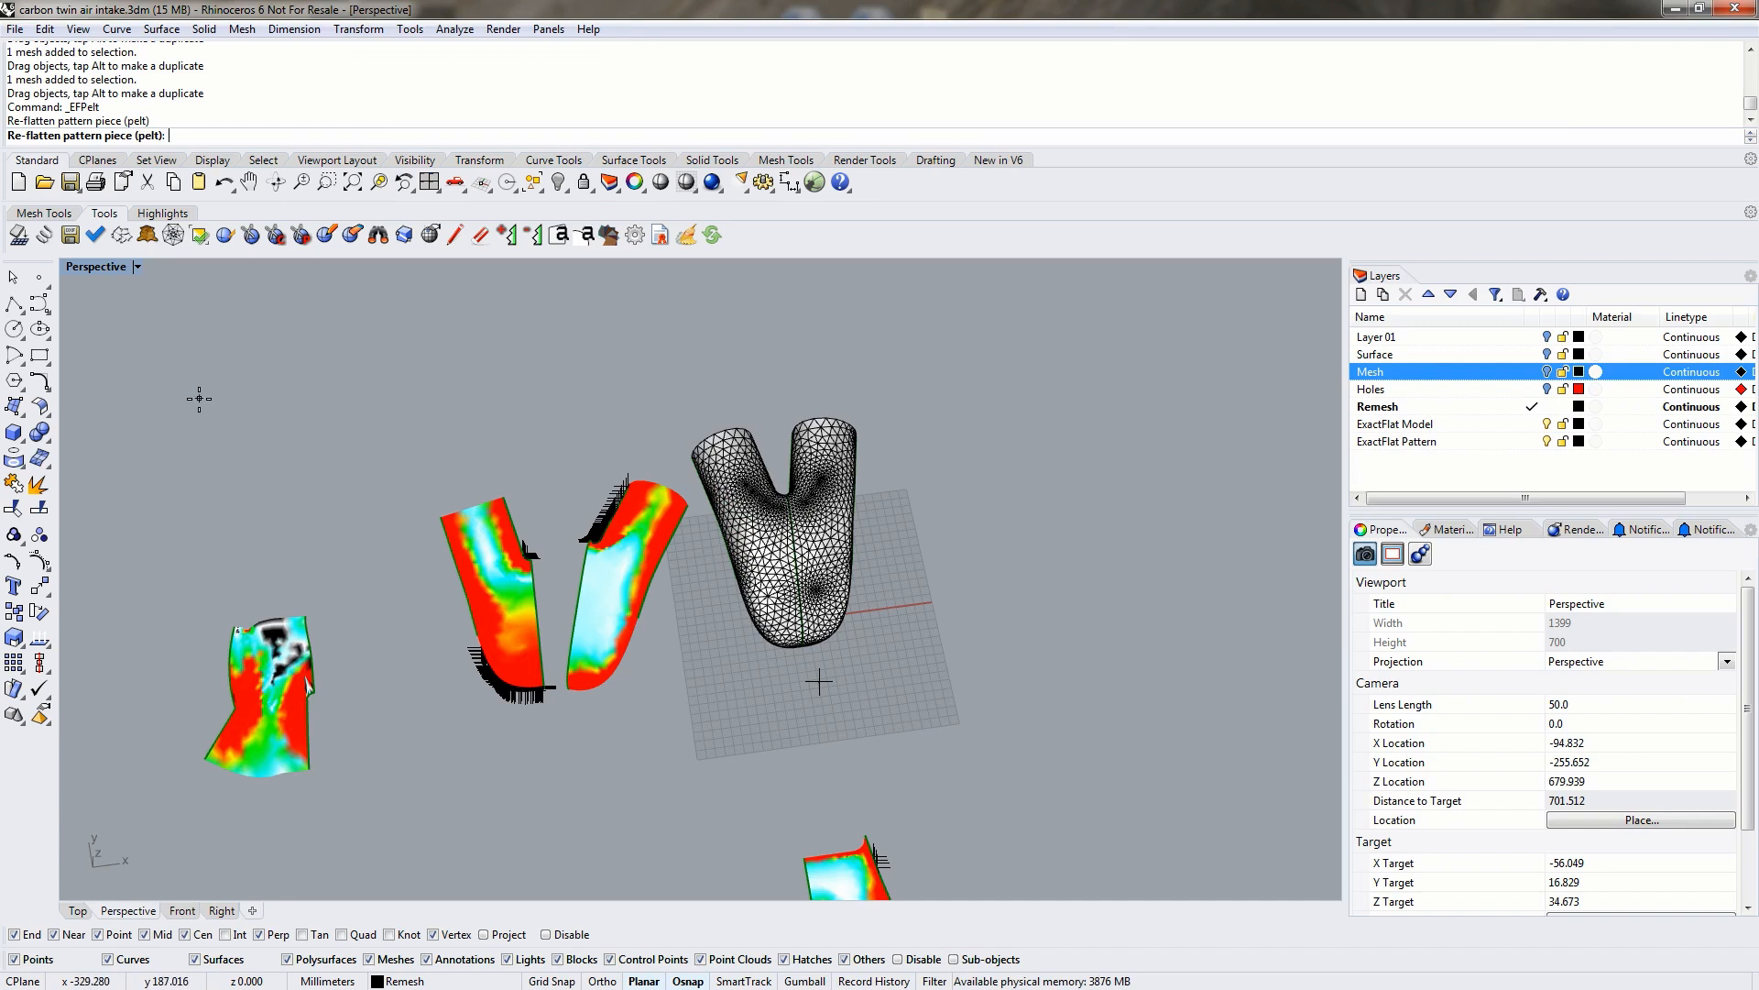
Re-flatten the short pattern piece farthest from the intake model with EFConvexCombinationMap, using the Initial method.
left_click(173, 234)
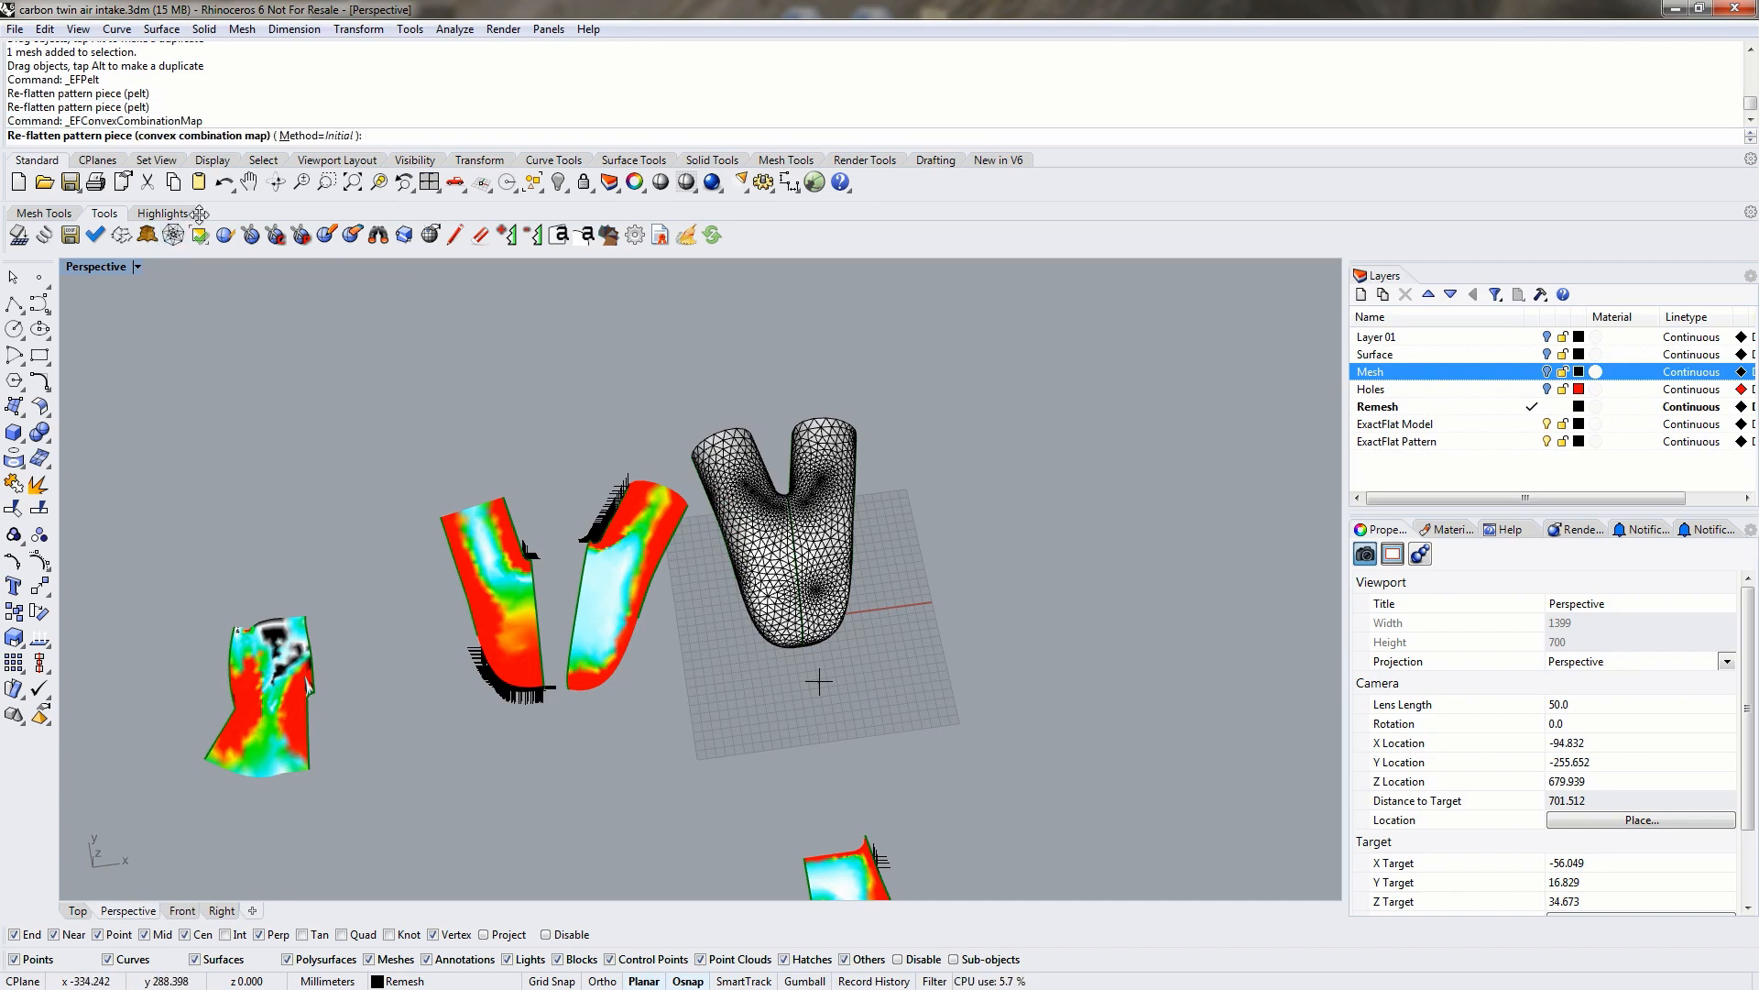
left_click(275, 705)
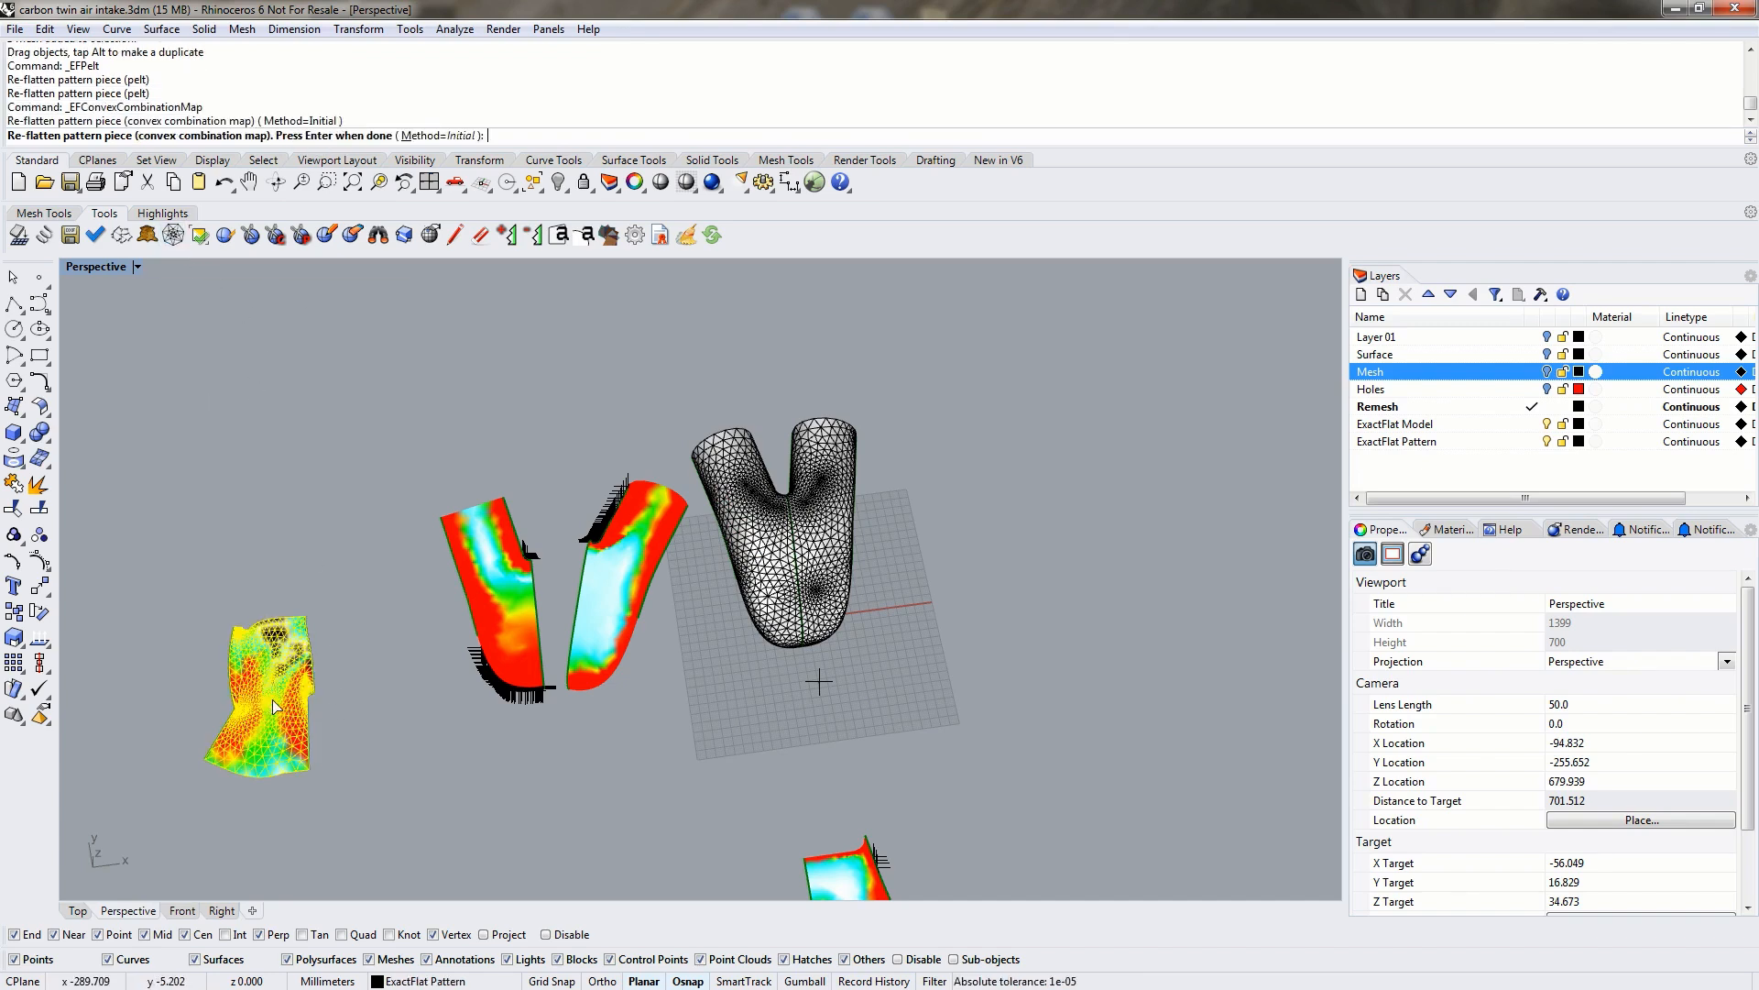
key("Return")
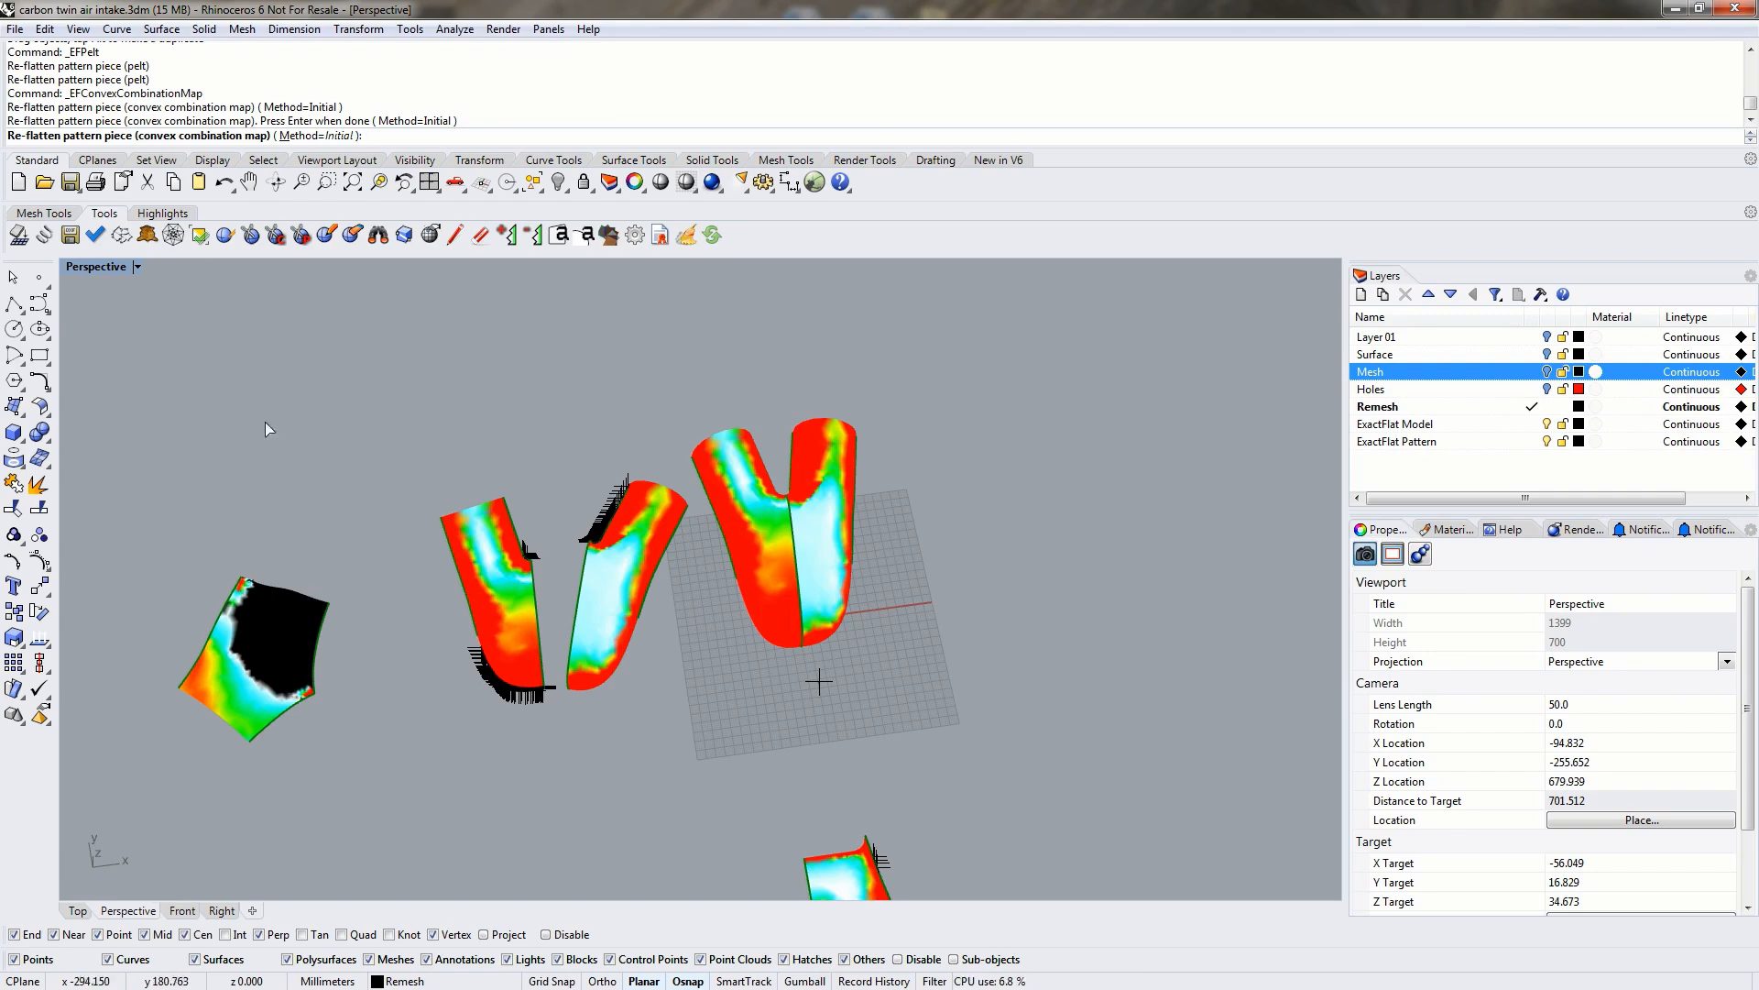
Re-flatten the short piece and both long pattern pieces with EFFracture, repeating it on the long piece nearer the short one.
left_click(121, 235)
left_click(259, 674)
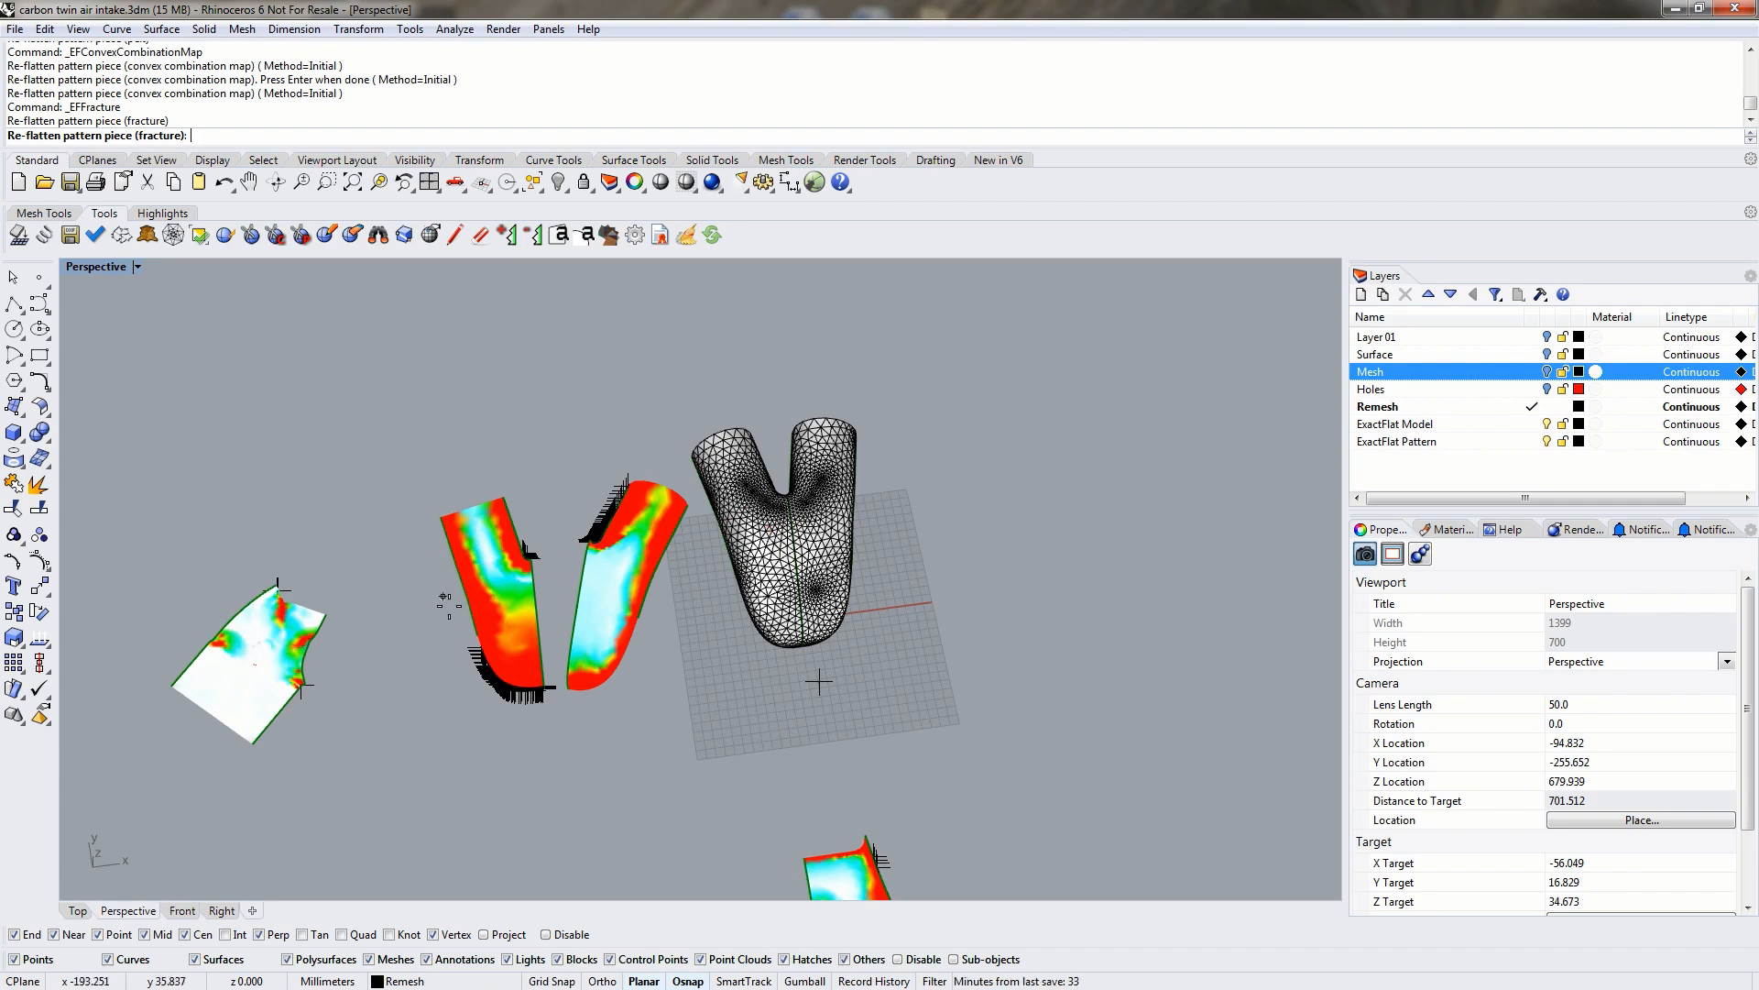
left_click(498, 587)
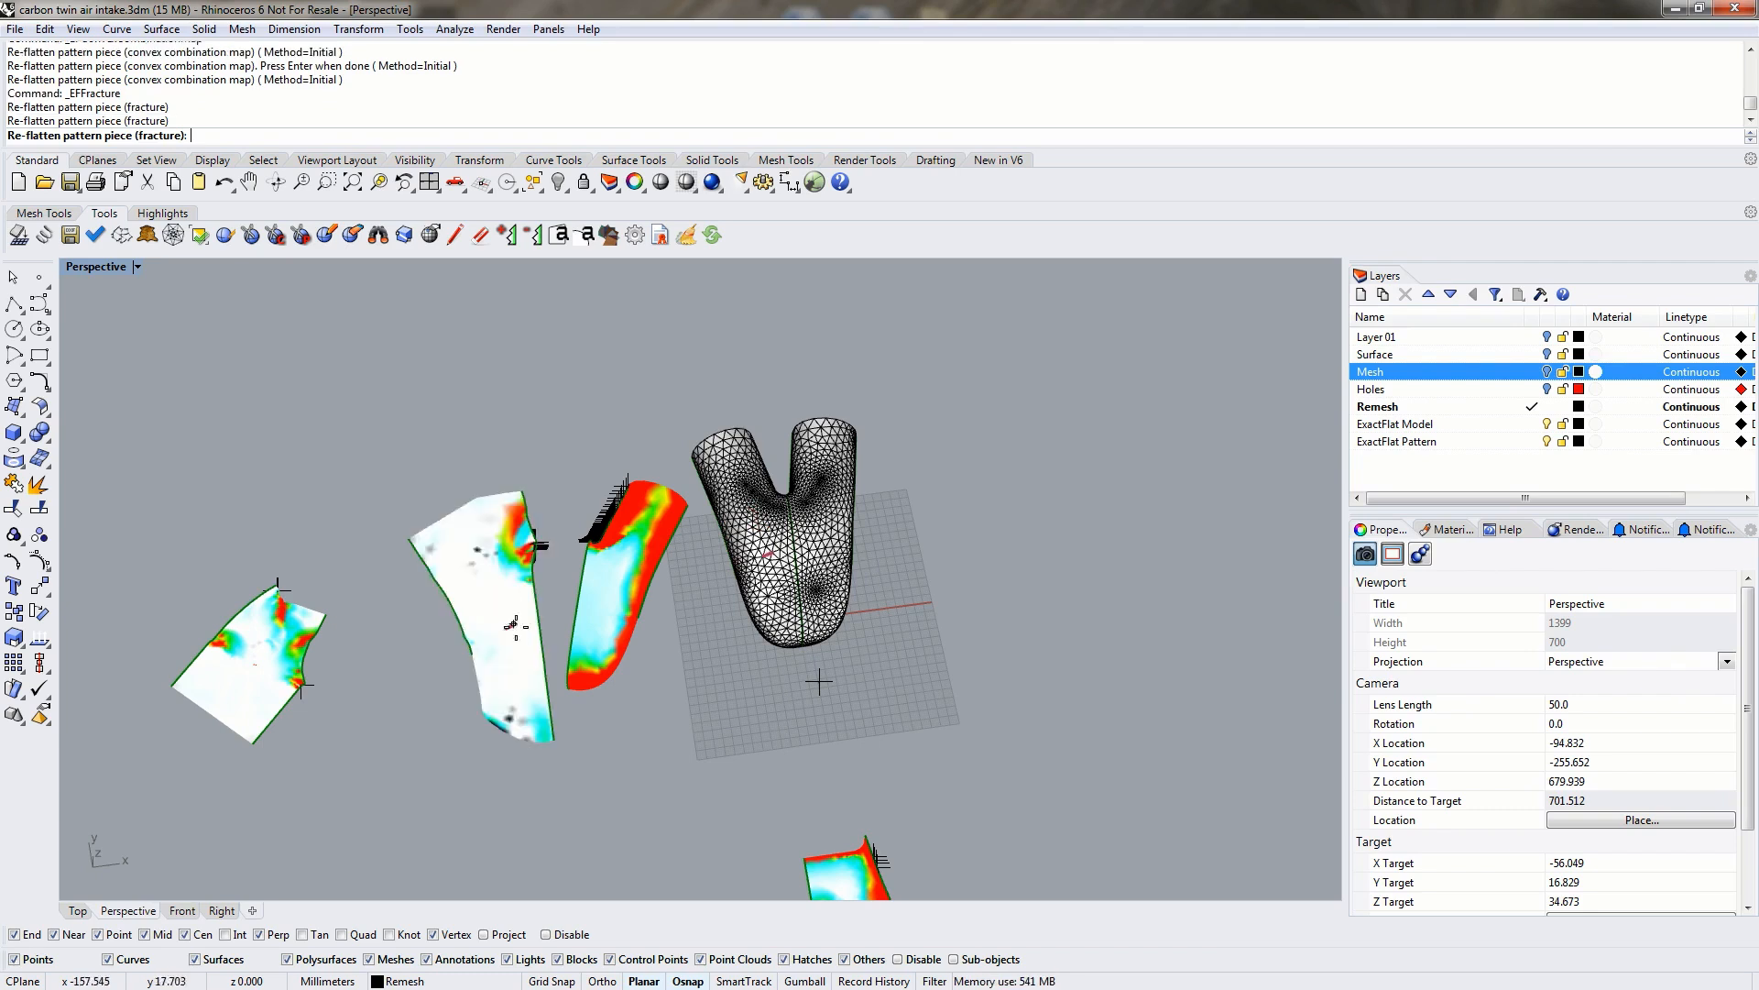
left_click(620, 577)
left_click(502, 570)
left_click(501, 577)
left_click(500, 583)
left_click(504, 578)
left_click(512, 613)
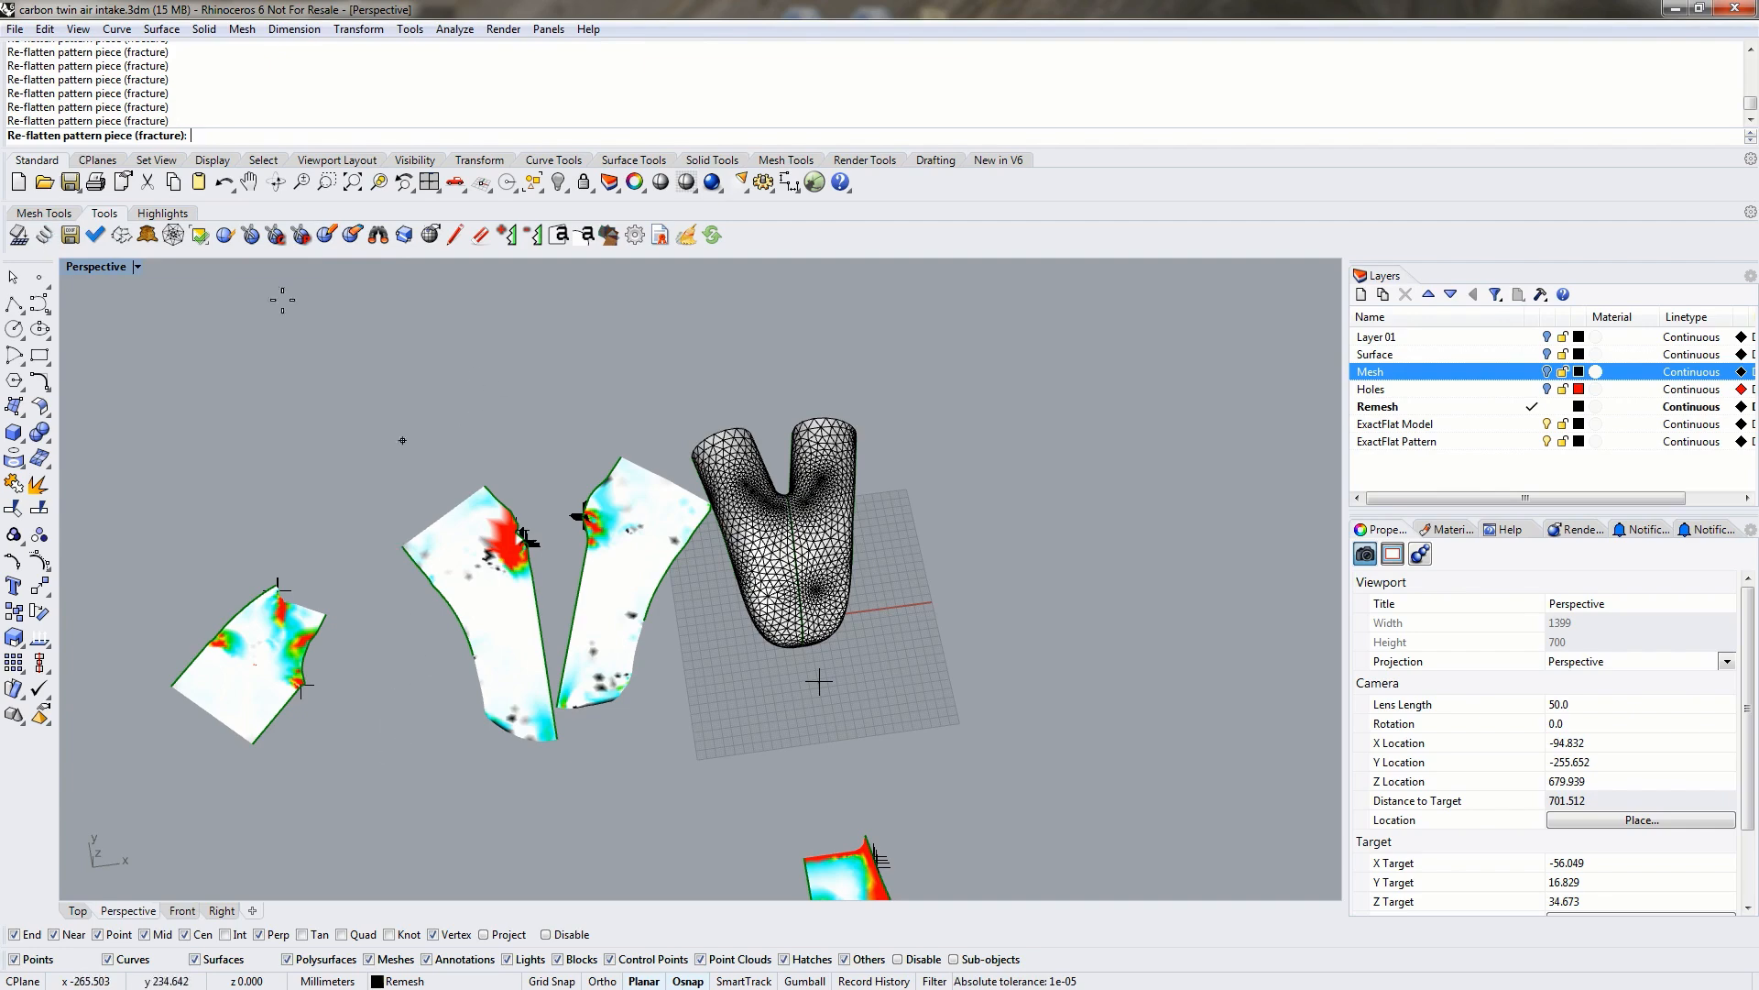
Re-flatten all four pattern pieces with EFPelt.
left_click(150, 236)
left_click(148, 236)
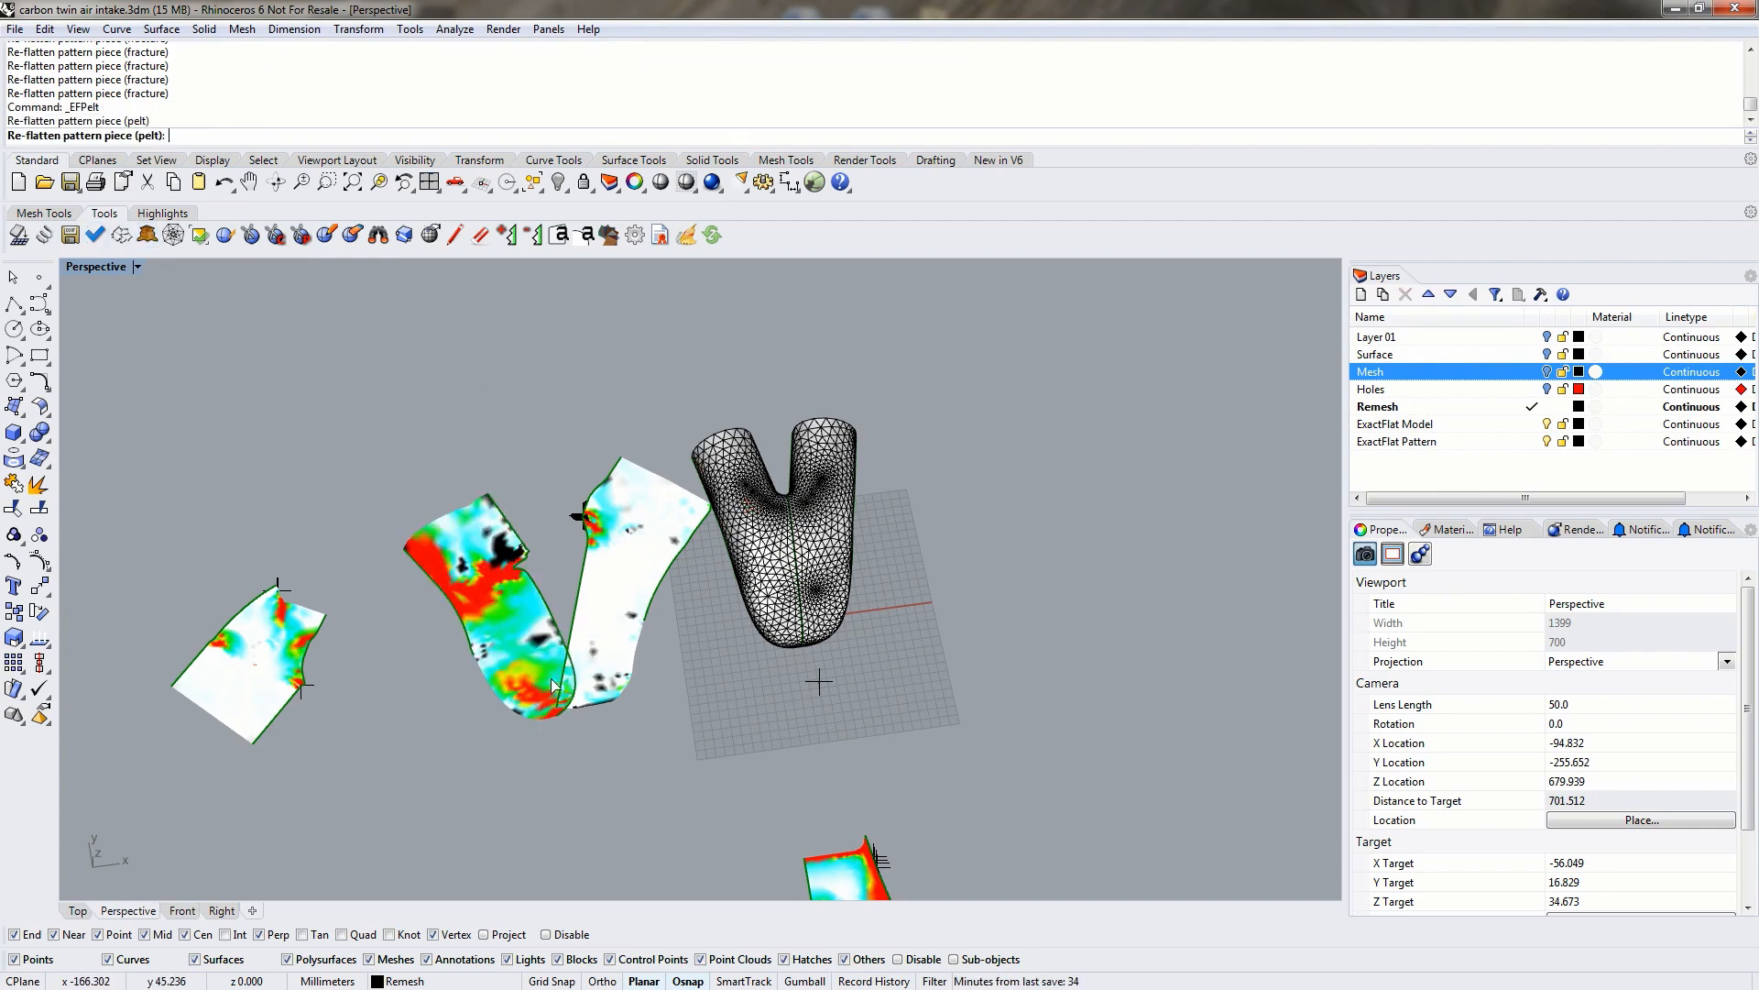
right_click_drag(739, 761, 772, 798)
scroll(773, 798, "down", 3)
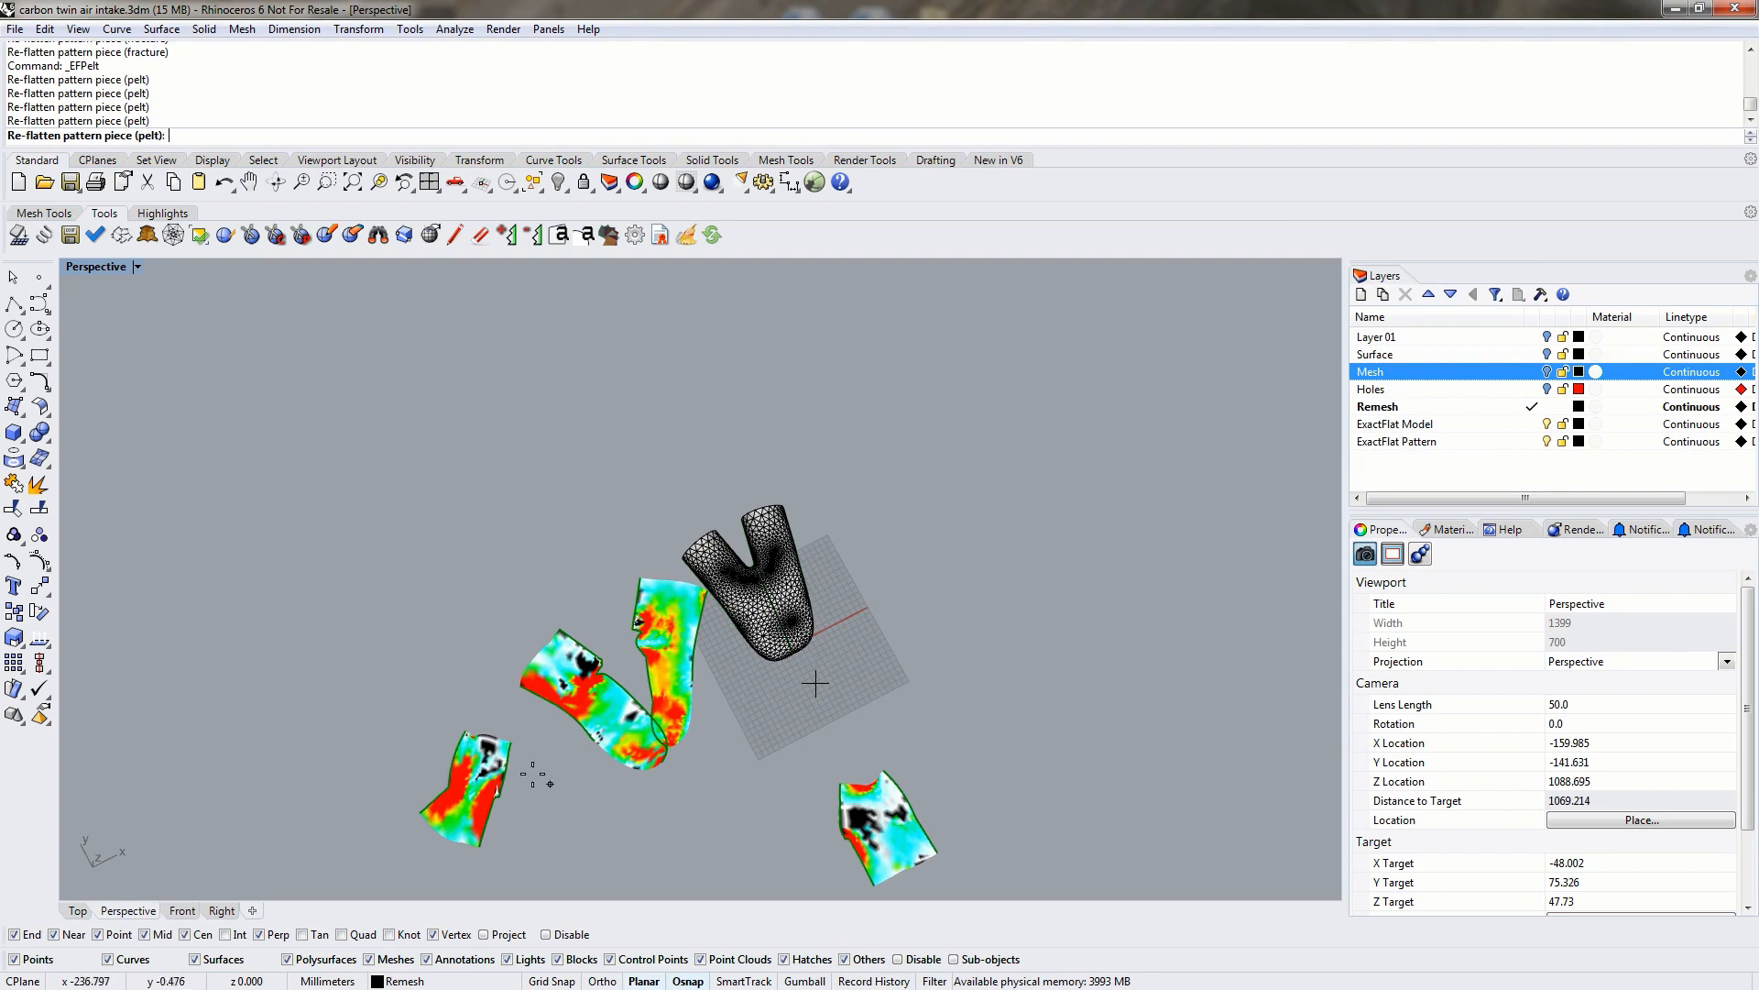
mouse_move(367, 662)
right_mouse_down()
mouse_move(421, 663)
mouse_move(353, 655)
right_mouse_up()
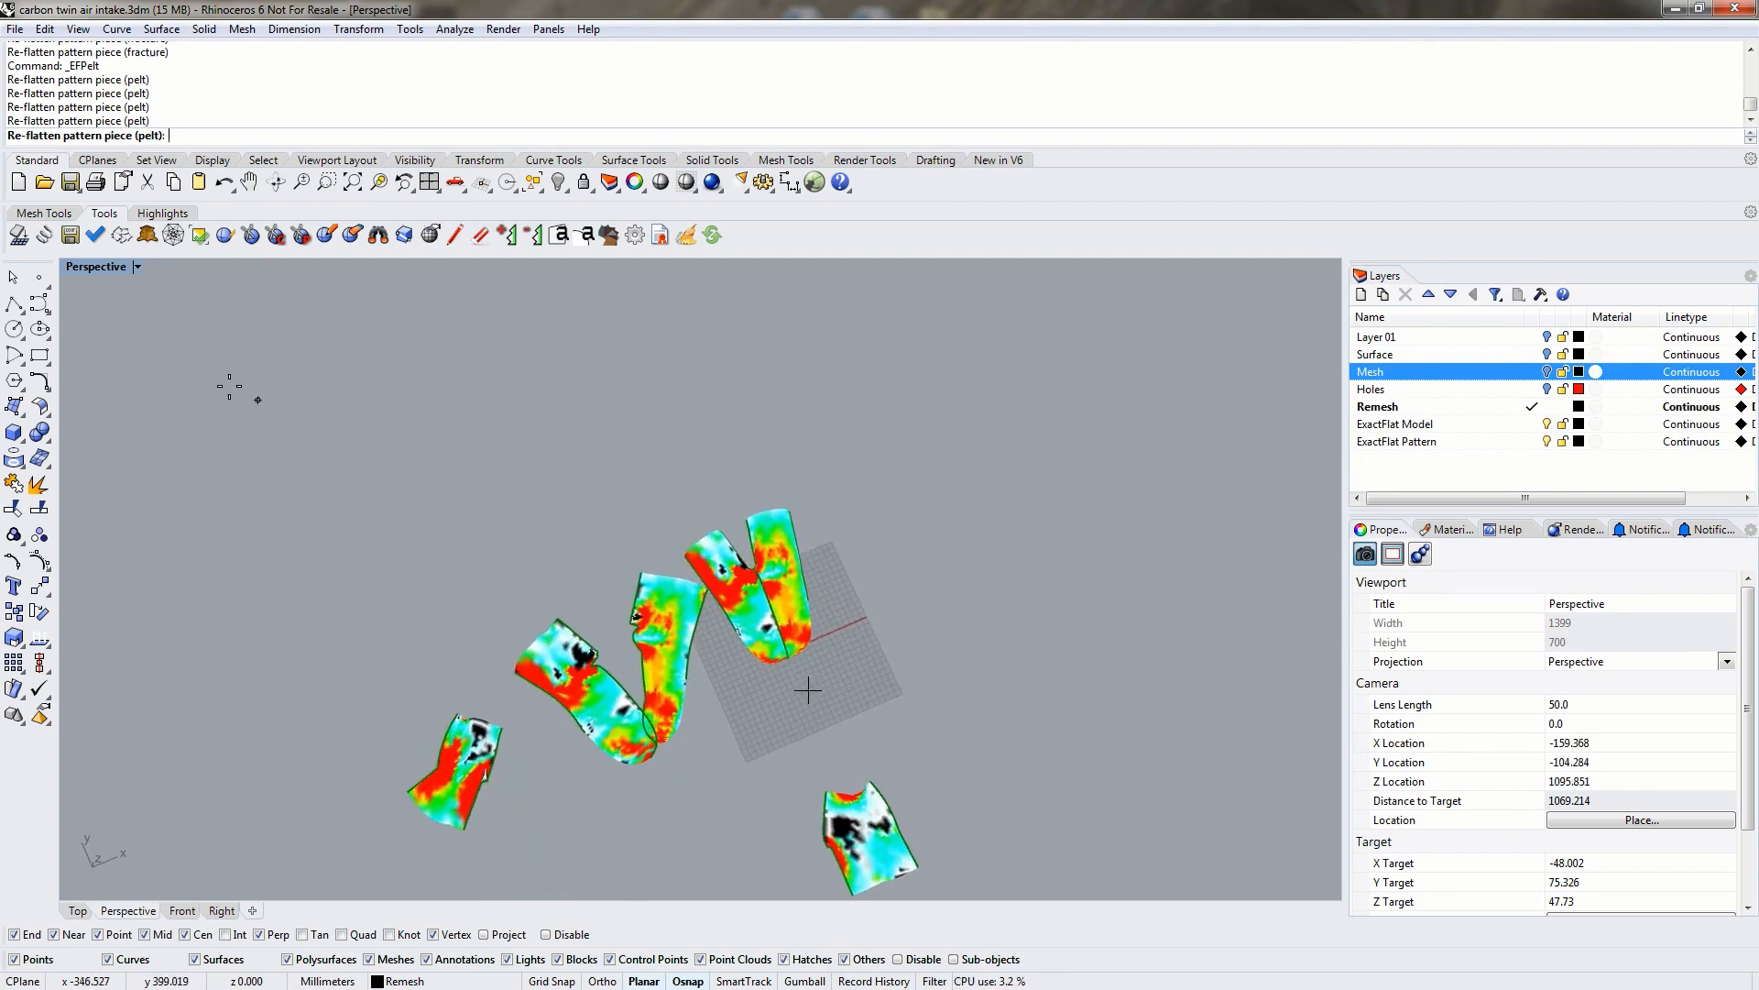
Turn off the ExactFlat stress highlight and show the mesh edges on the intake model and pattern pieces.
left_click(170, 217)
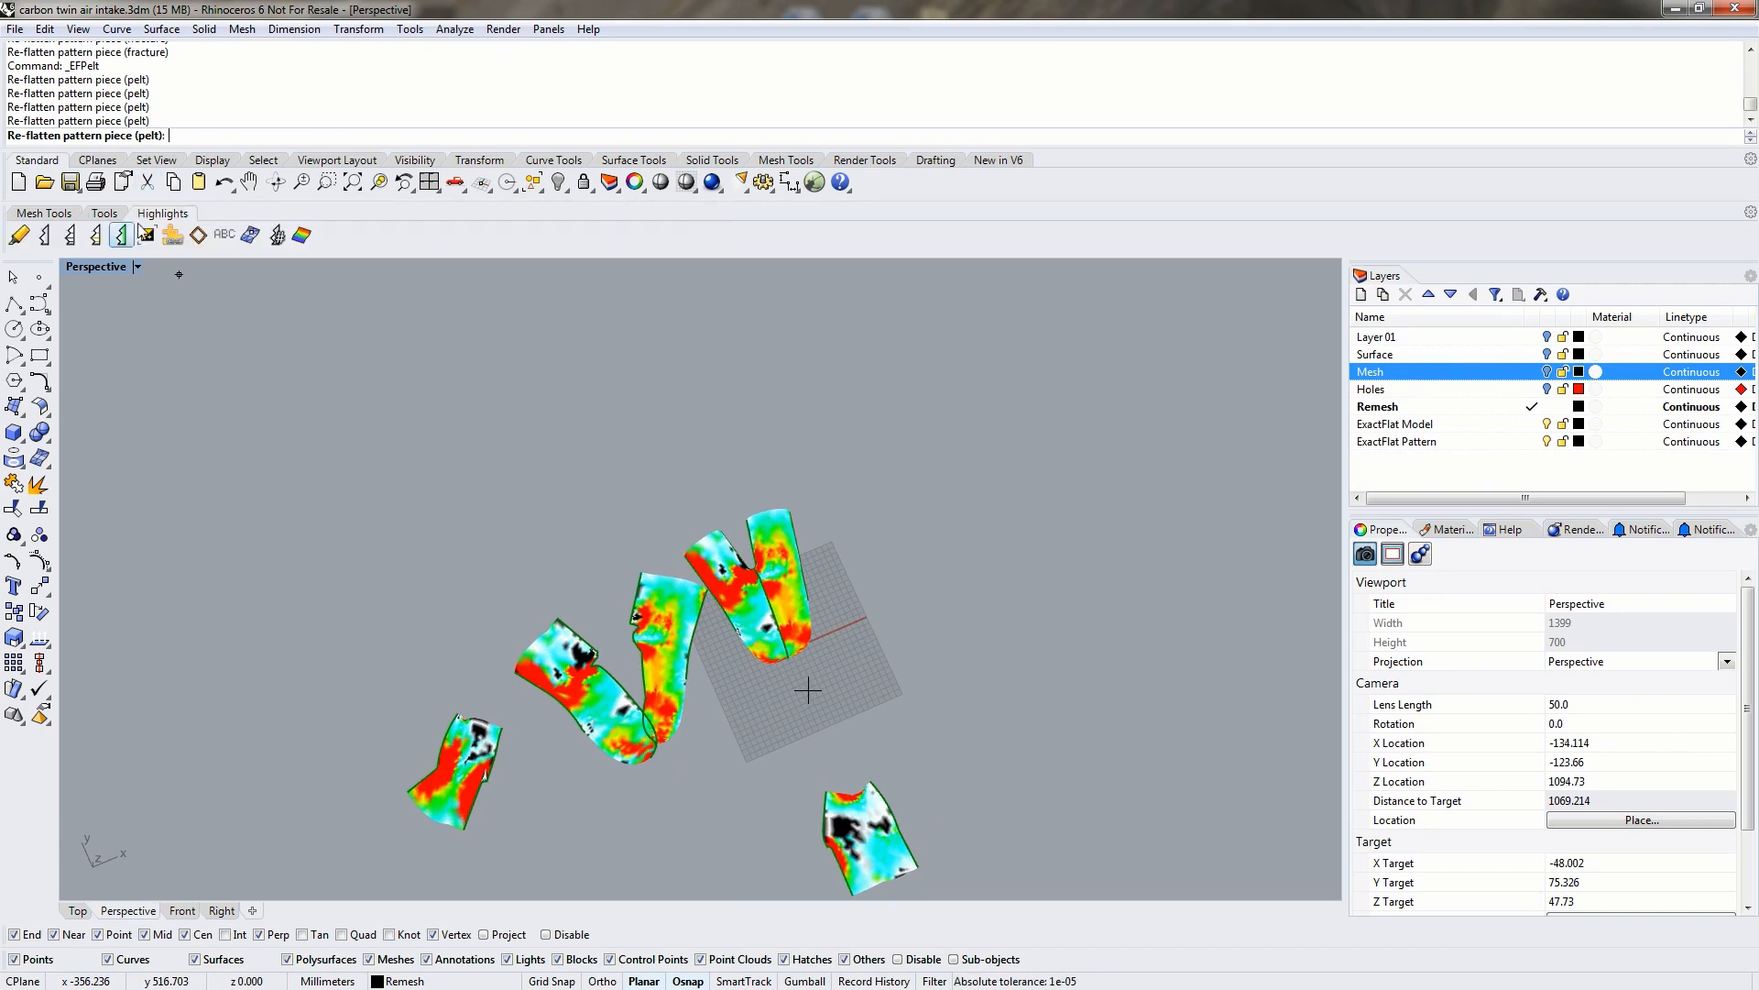
left_click(300, 234)
right_click_drag(319, 484, 252, 495)
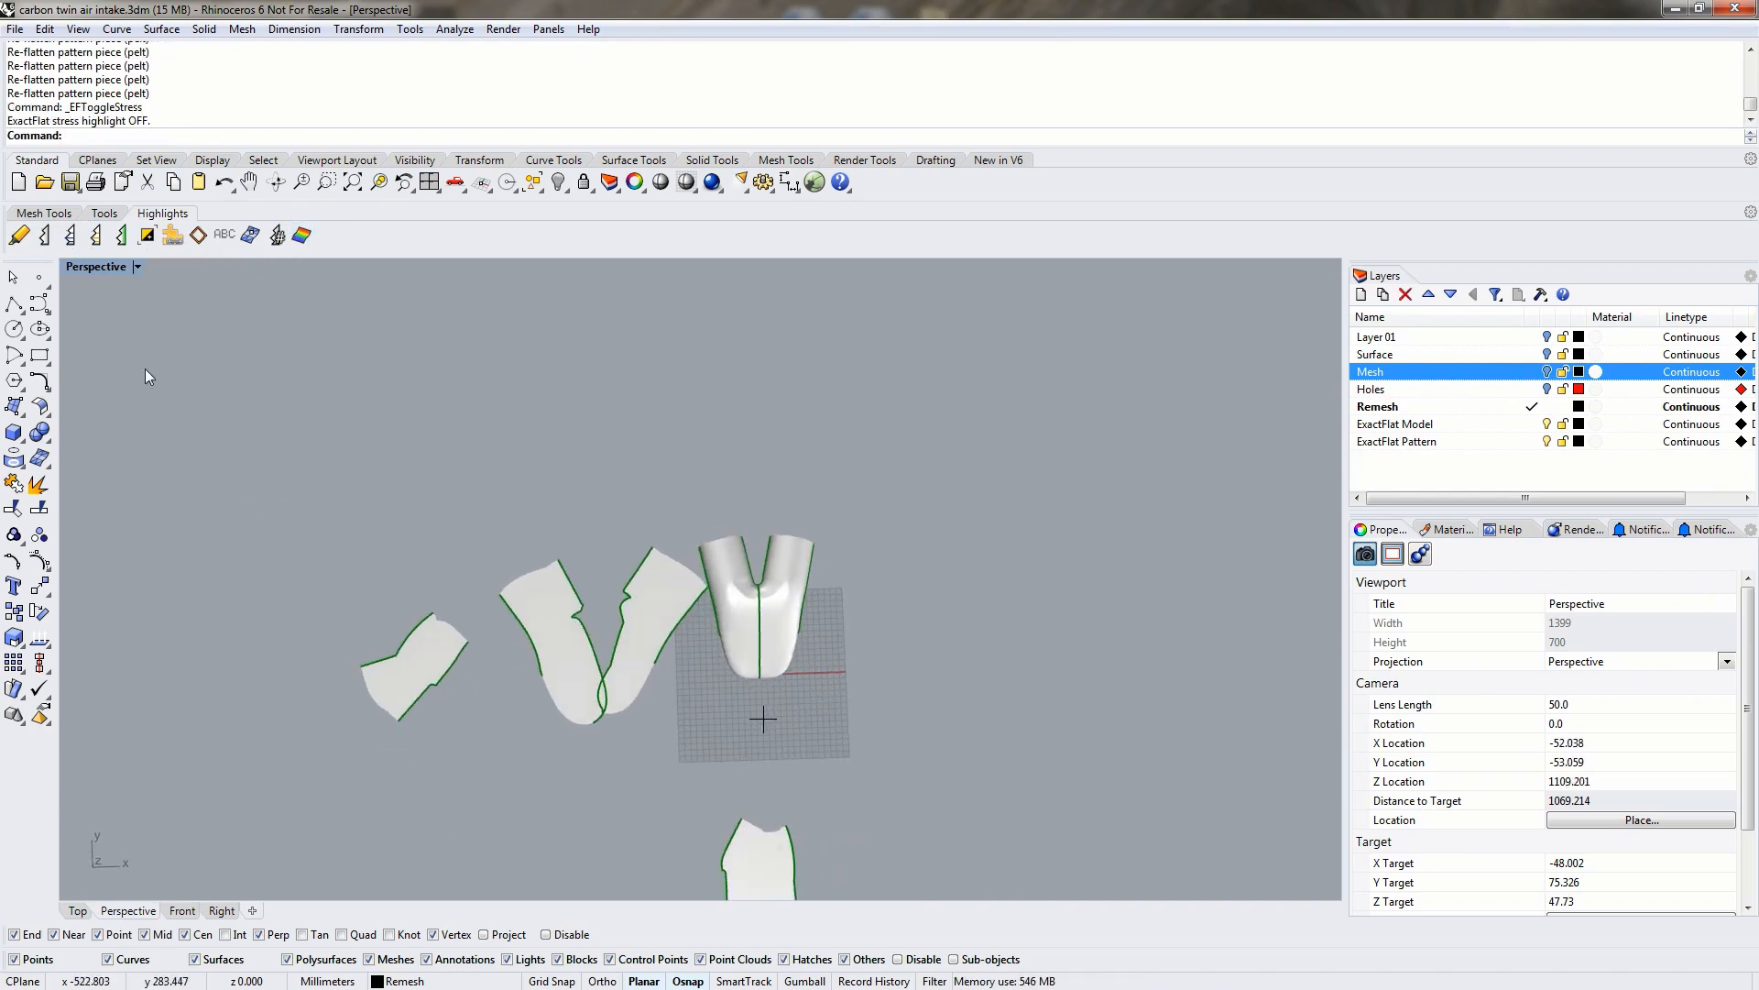
left_click(64, 238)
scroll(522, 707, "up", 4)
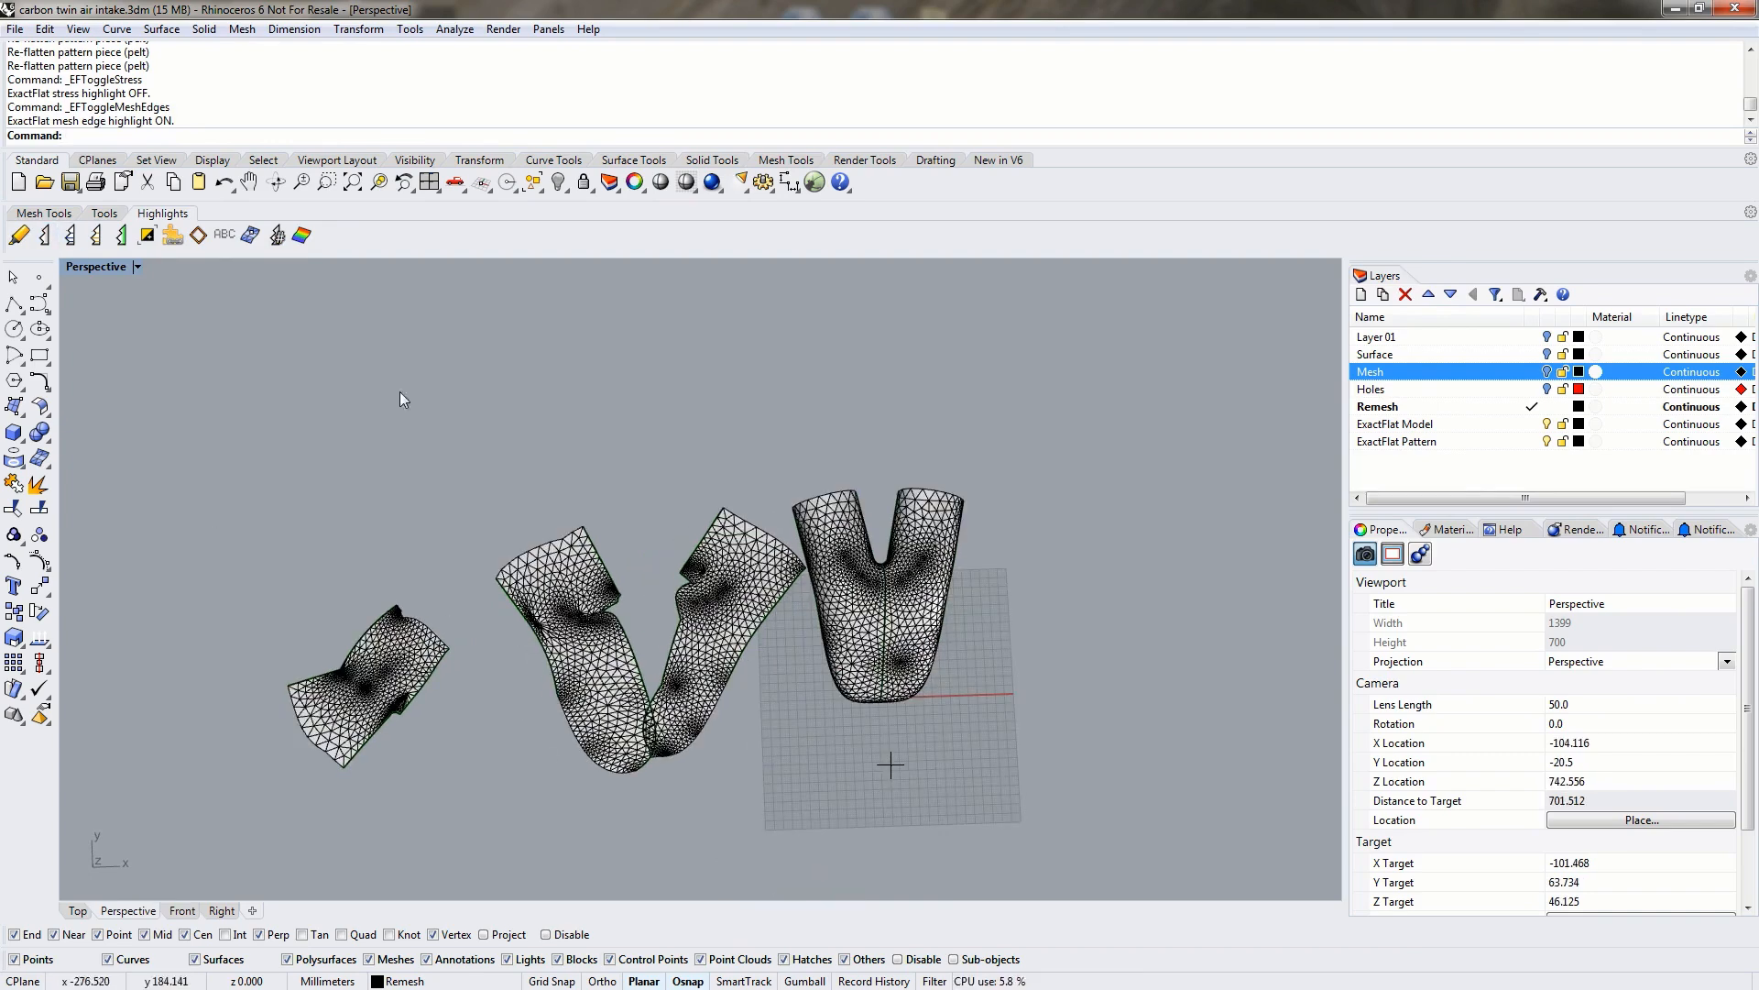
Turn off the ExactFlat mesh edge highlight and turn the stress highlight back on.
left_click(45, 236)
scroll(491, 575, "down", 8)
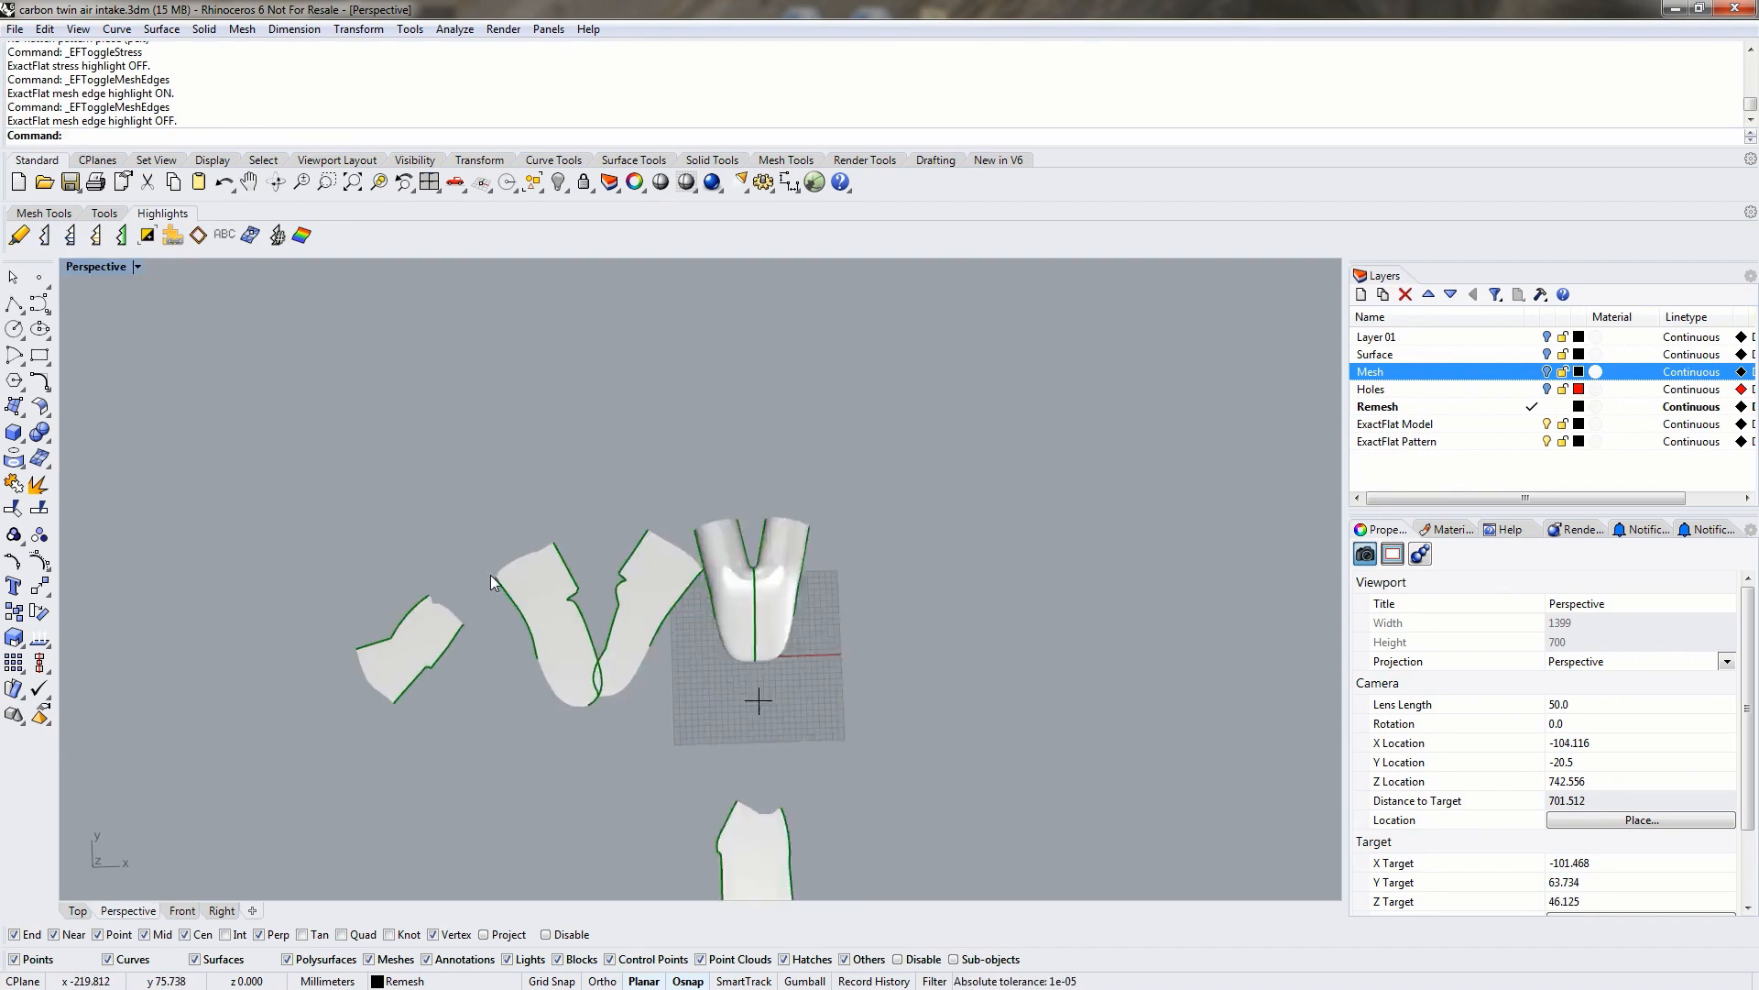
mouse_move(554, 686)
right_mouse_down()
mouse_move(536, 666)
mouse_move(568, 667)
right_mouse_up()
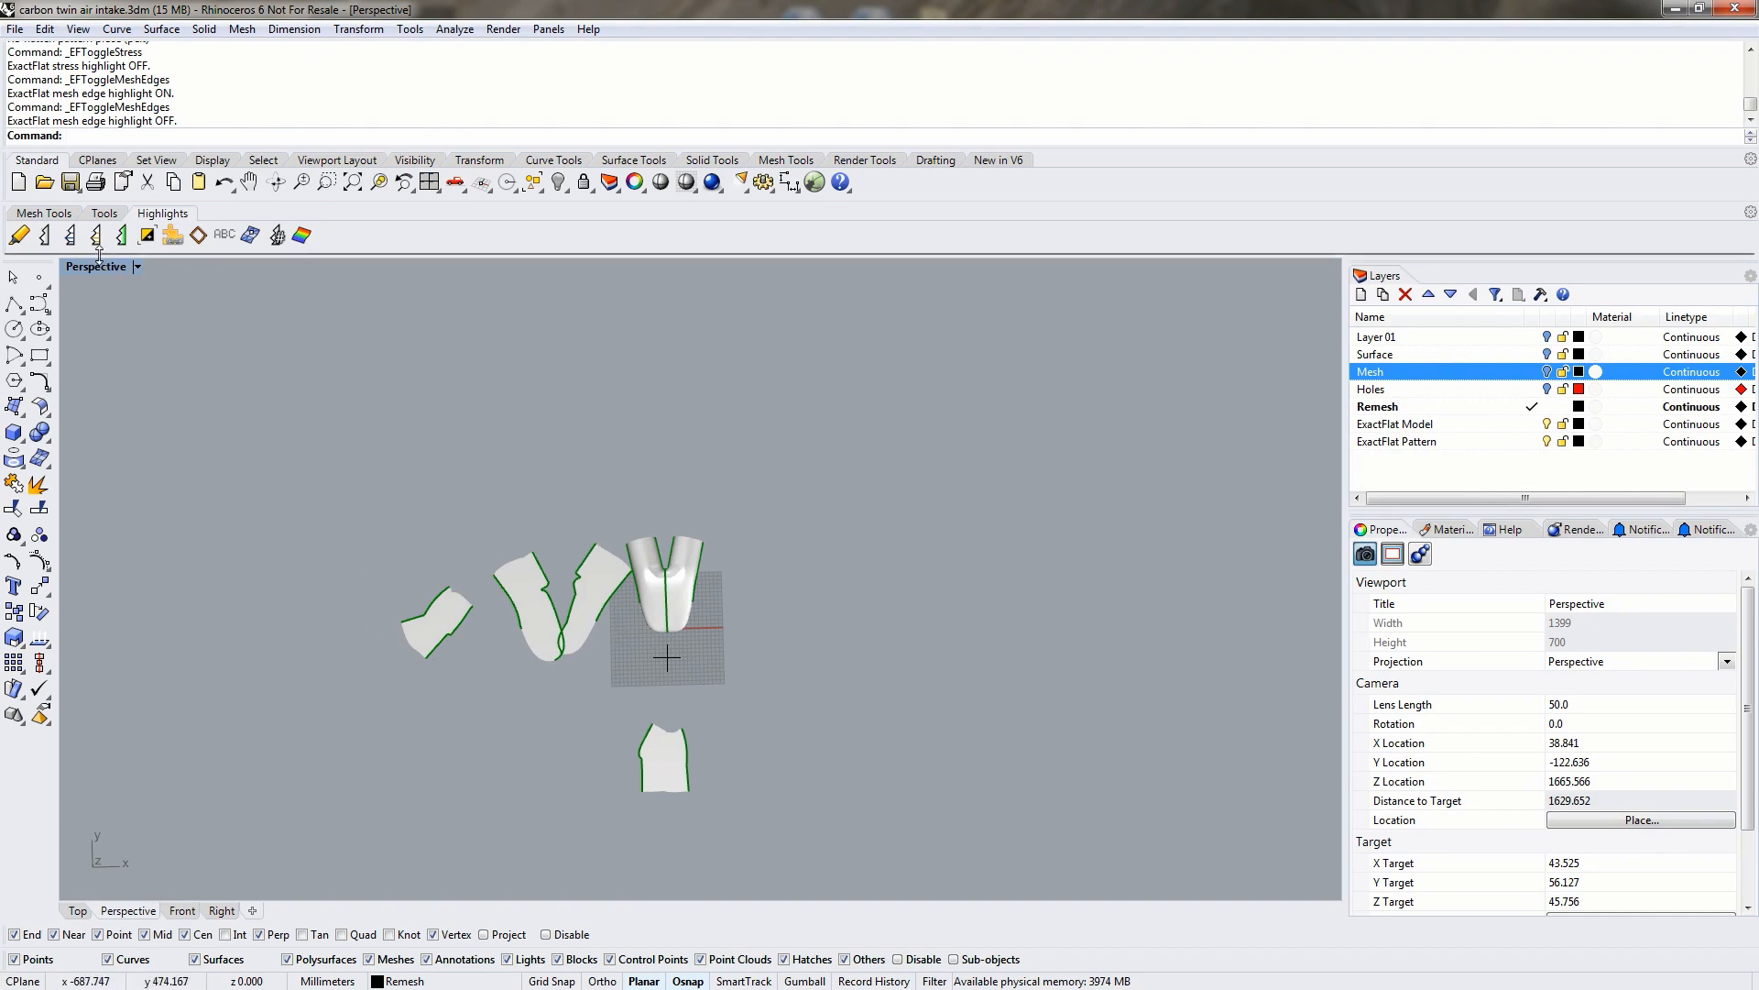
left_click(303, 237)
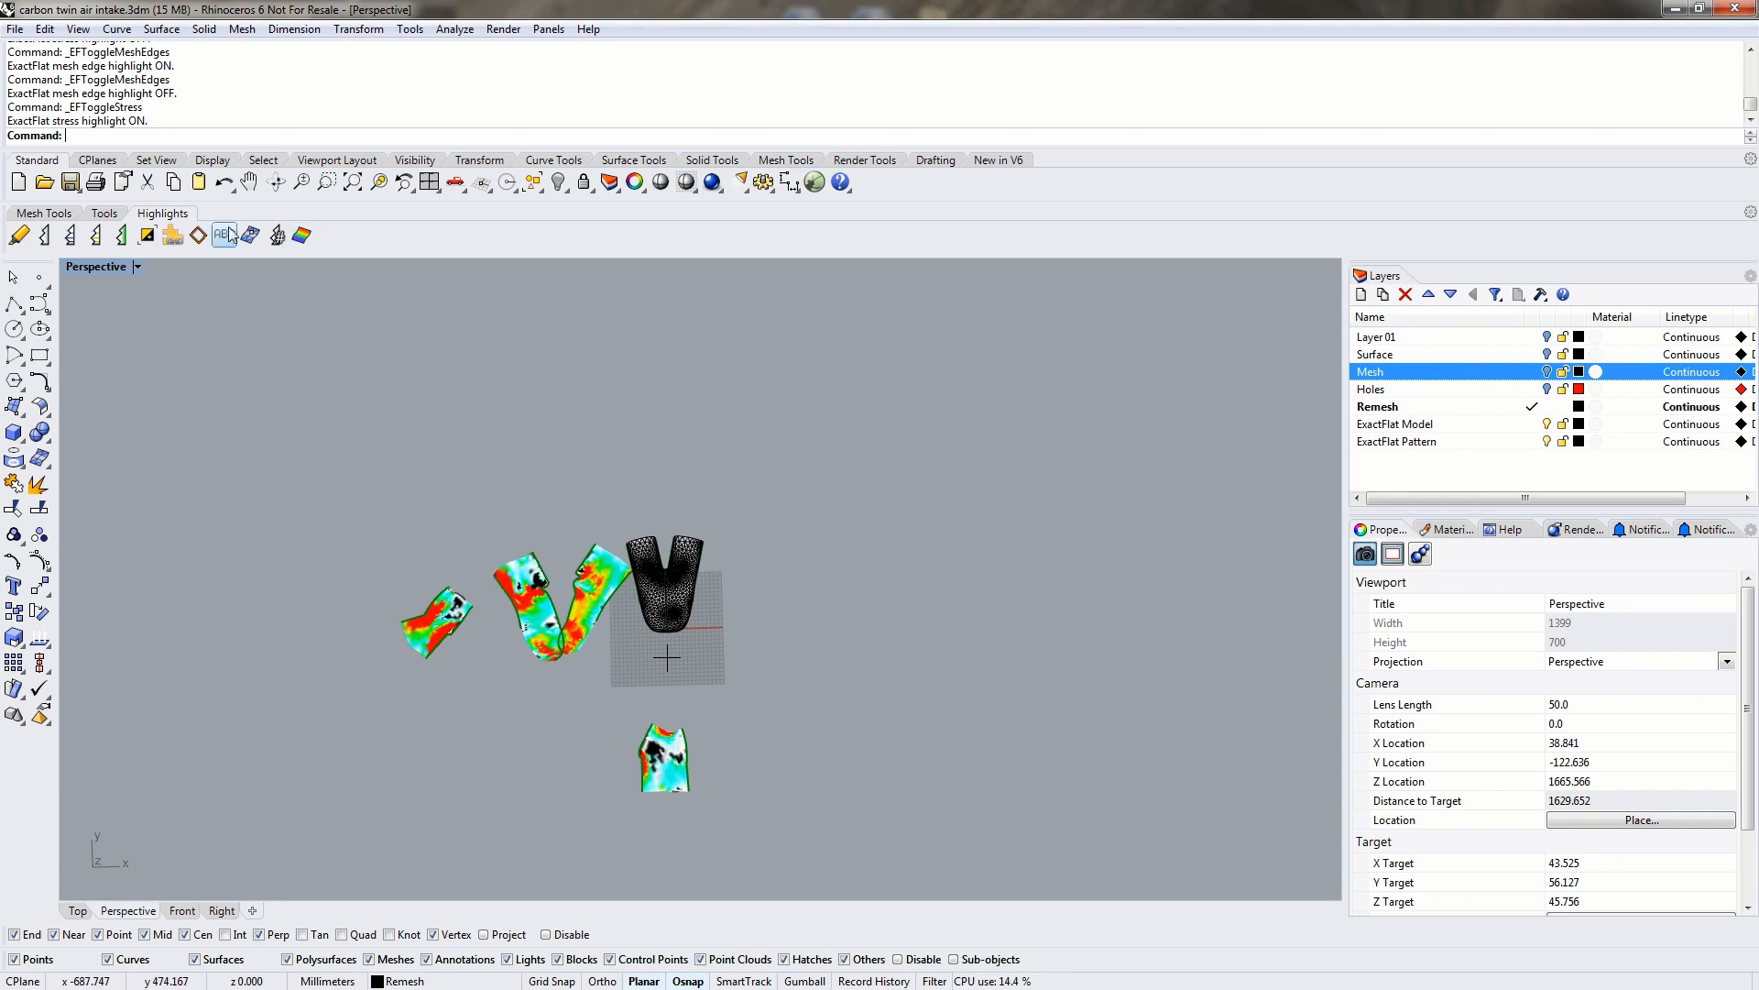
Maximize the Top viewport with the intake model and its pattern pieces in view.
left_click(93, 216)
right_click_drag(515, 664, 526, 711)
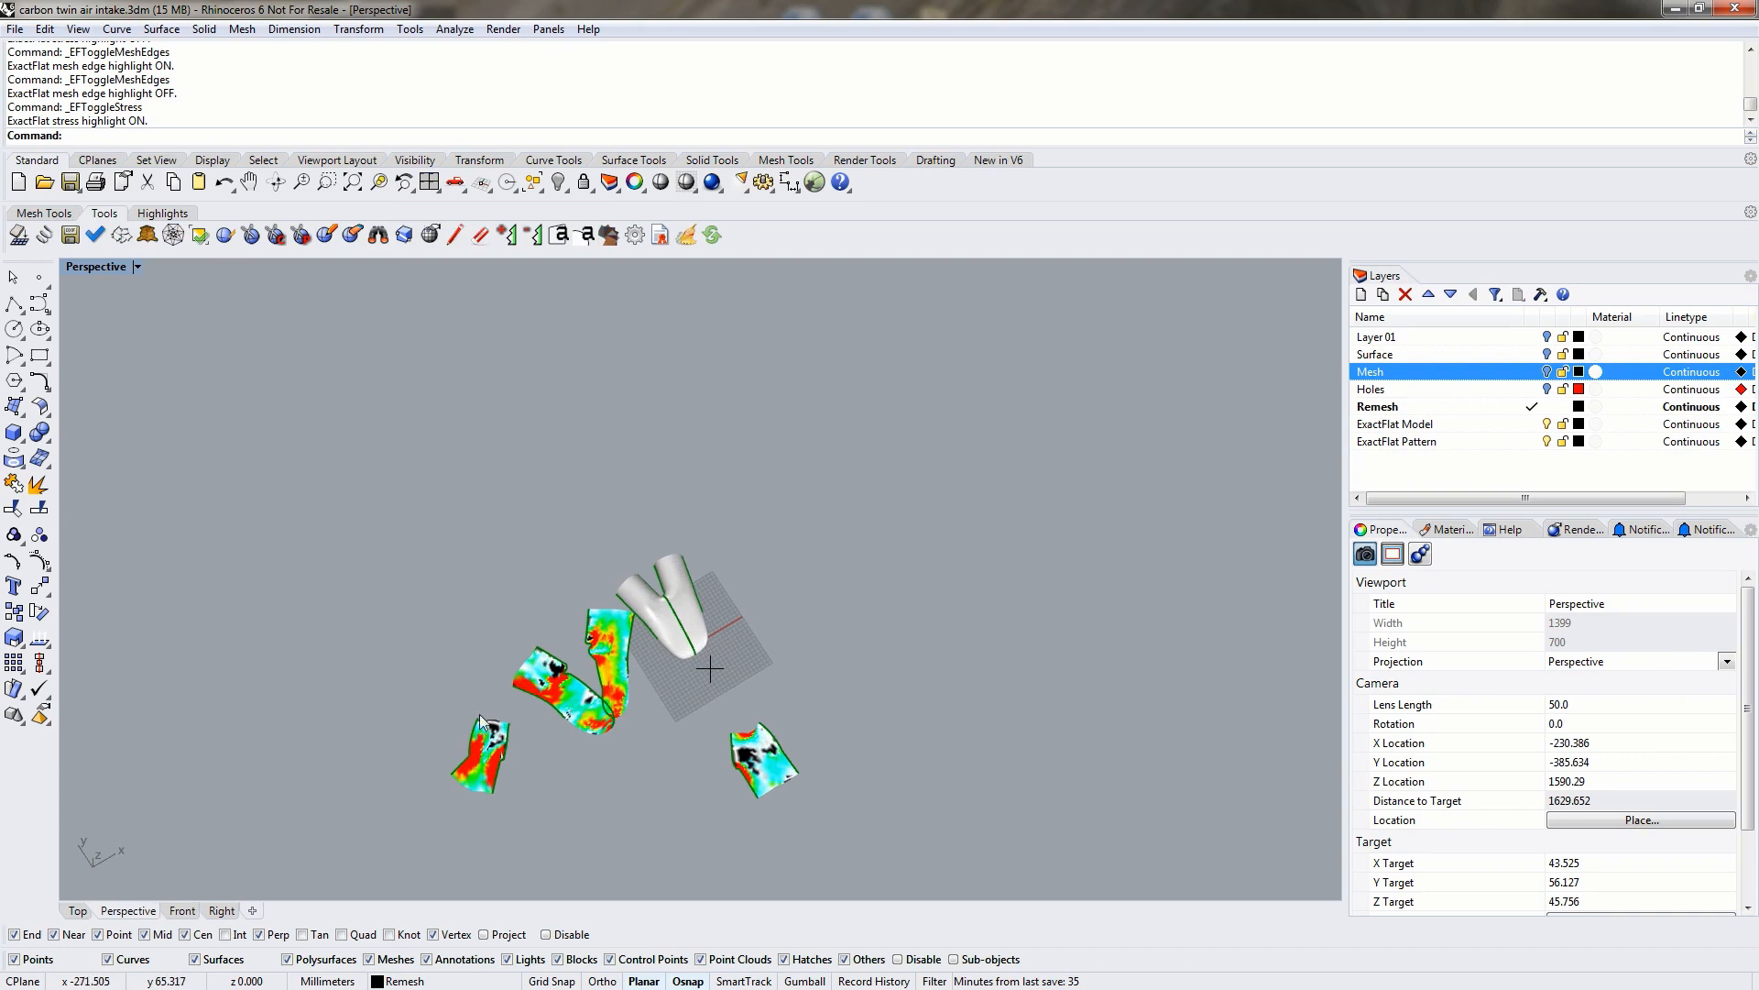
right_click_drag(233, 596, 282, 493)
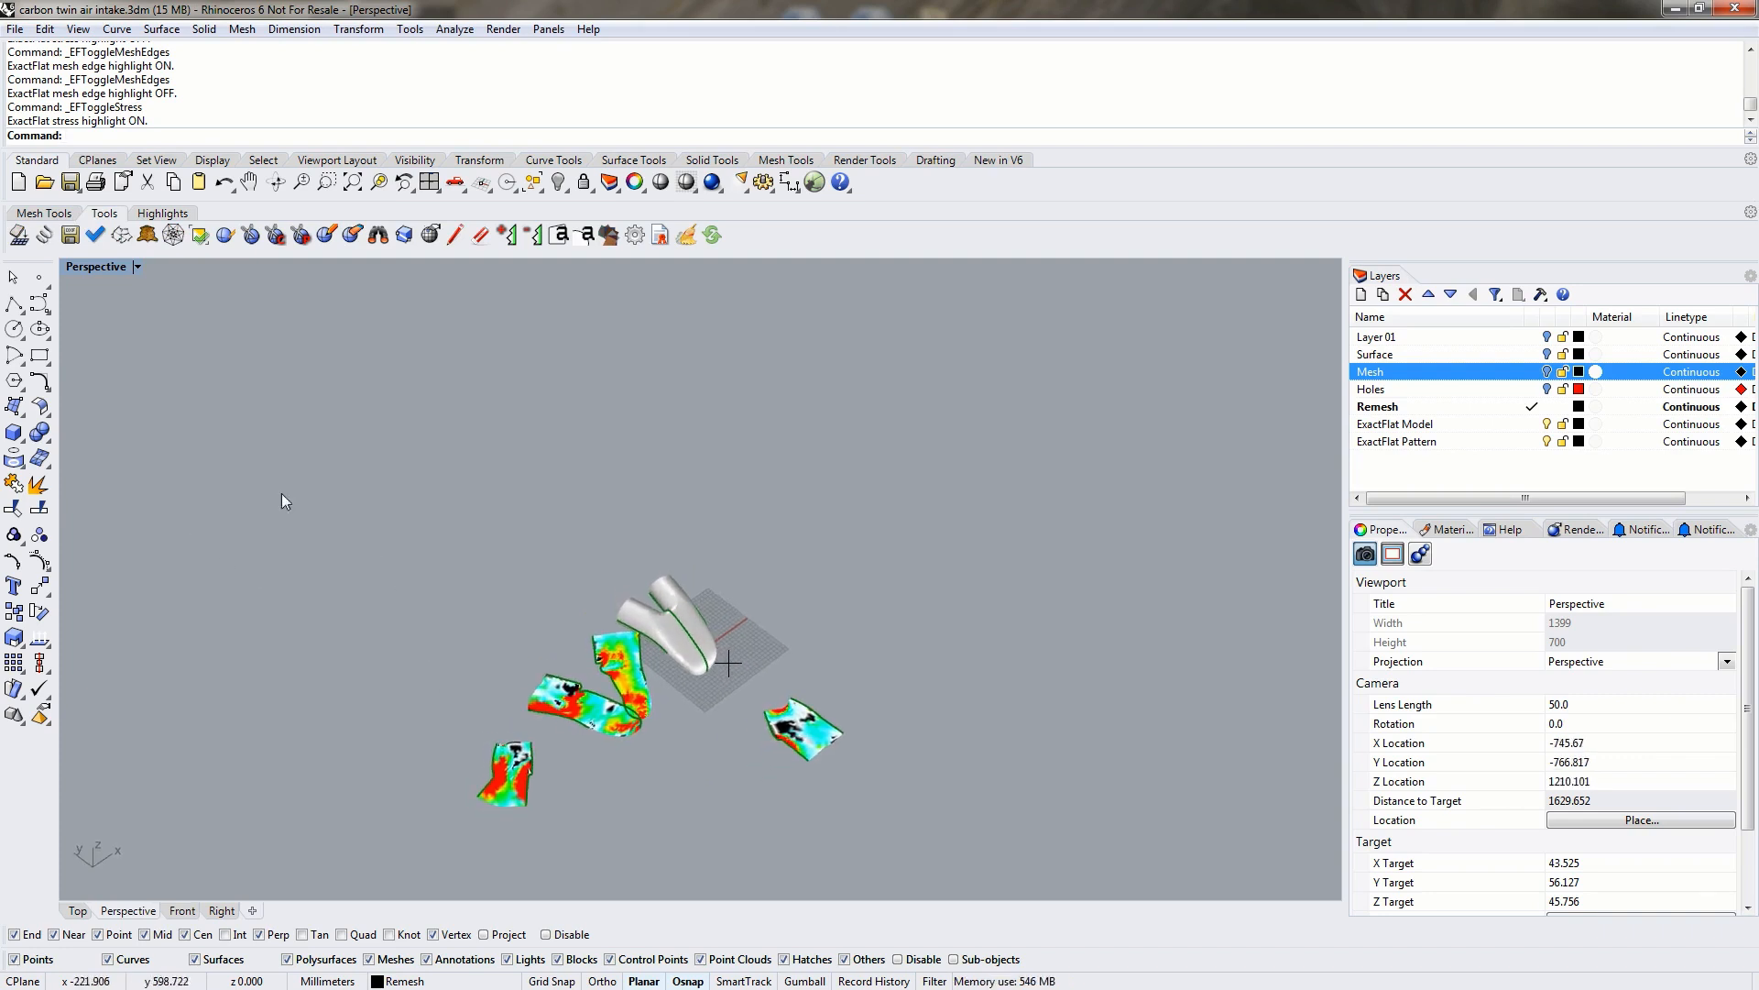
double_click(84, 263)
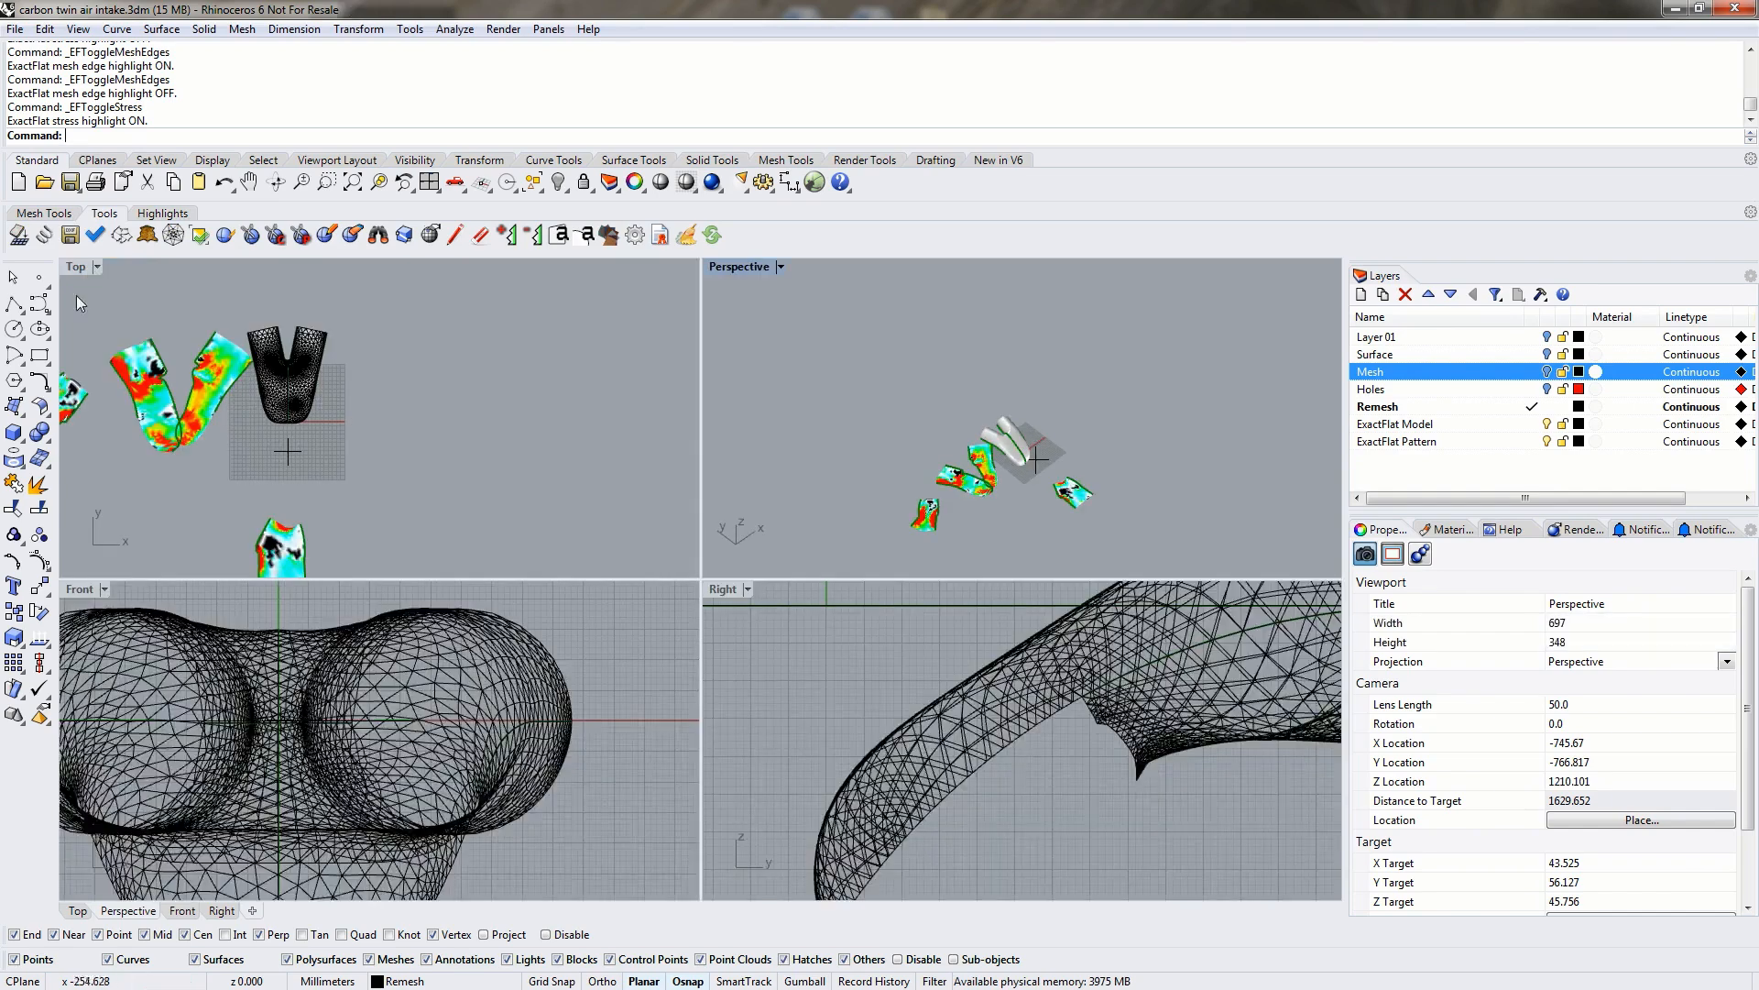
right_click_drag(392, 371, 511, 356)
scroll(336, 405, "down", 4)
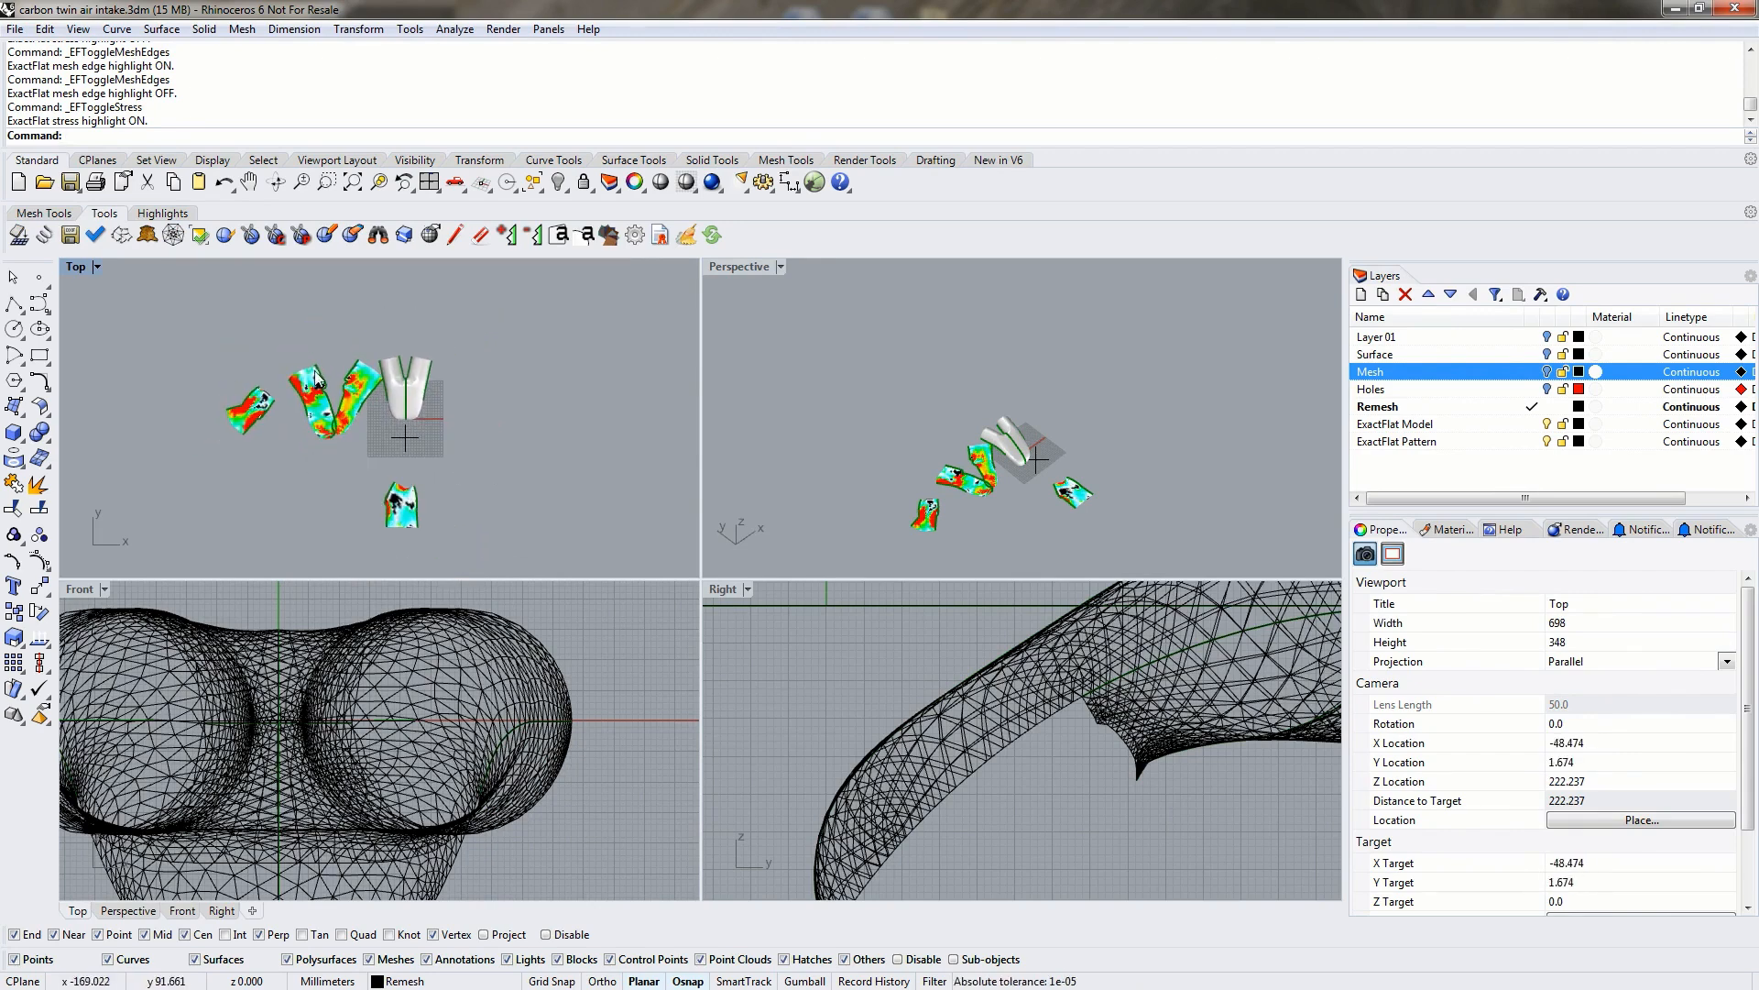
double_click(76, 268)
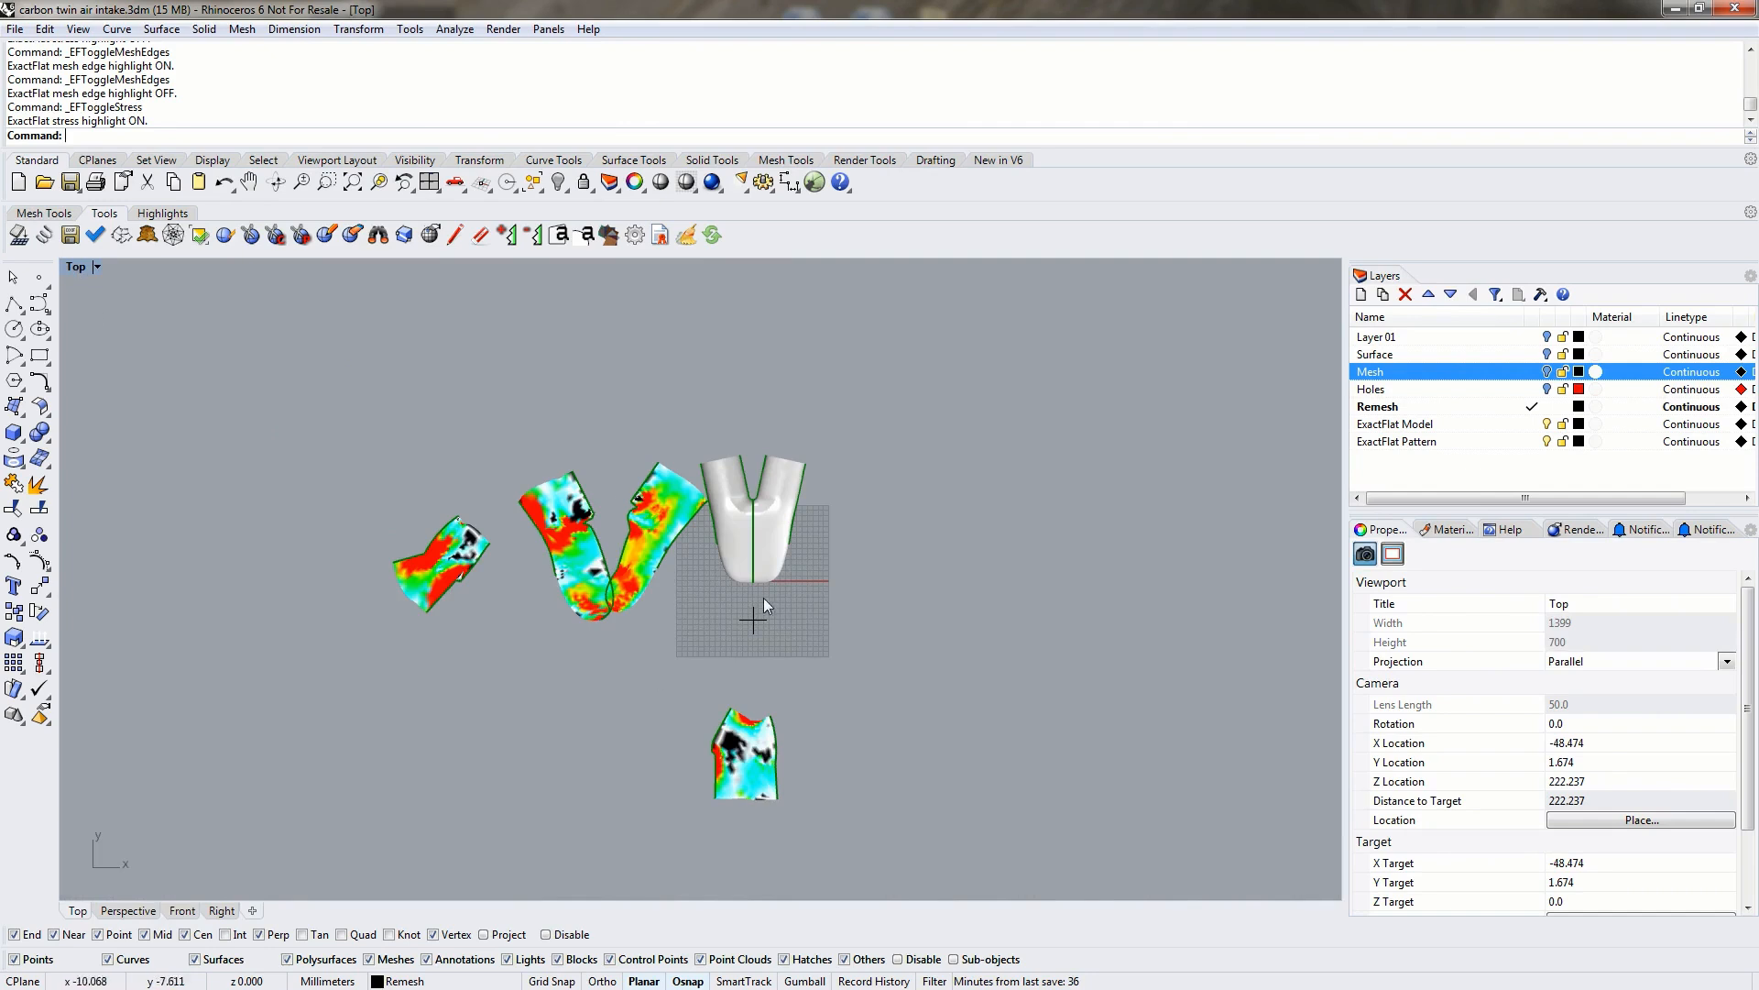
scroll(673, 606, "up", 3)
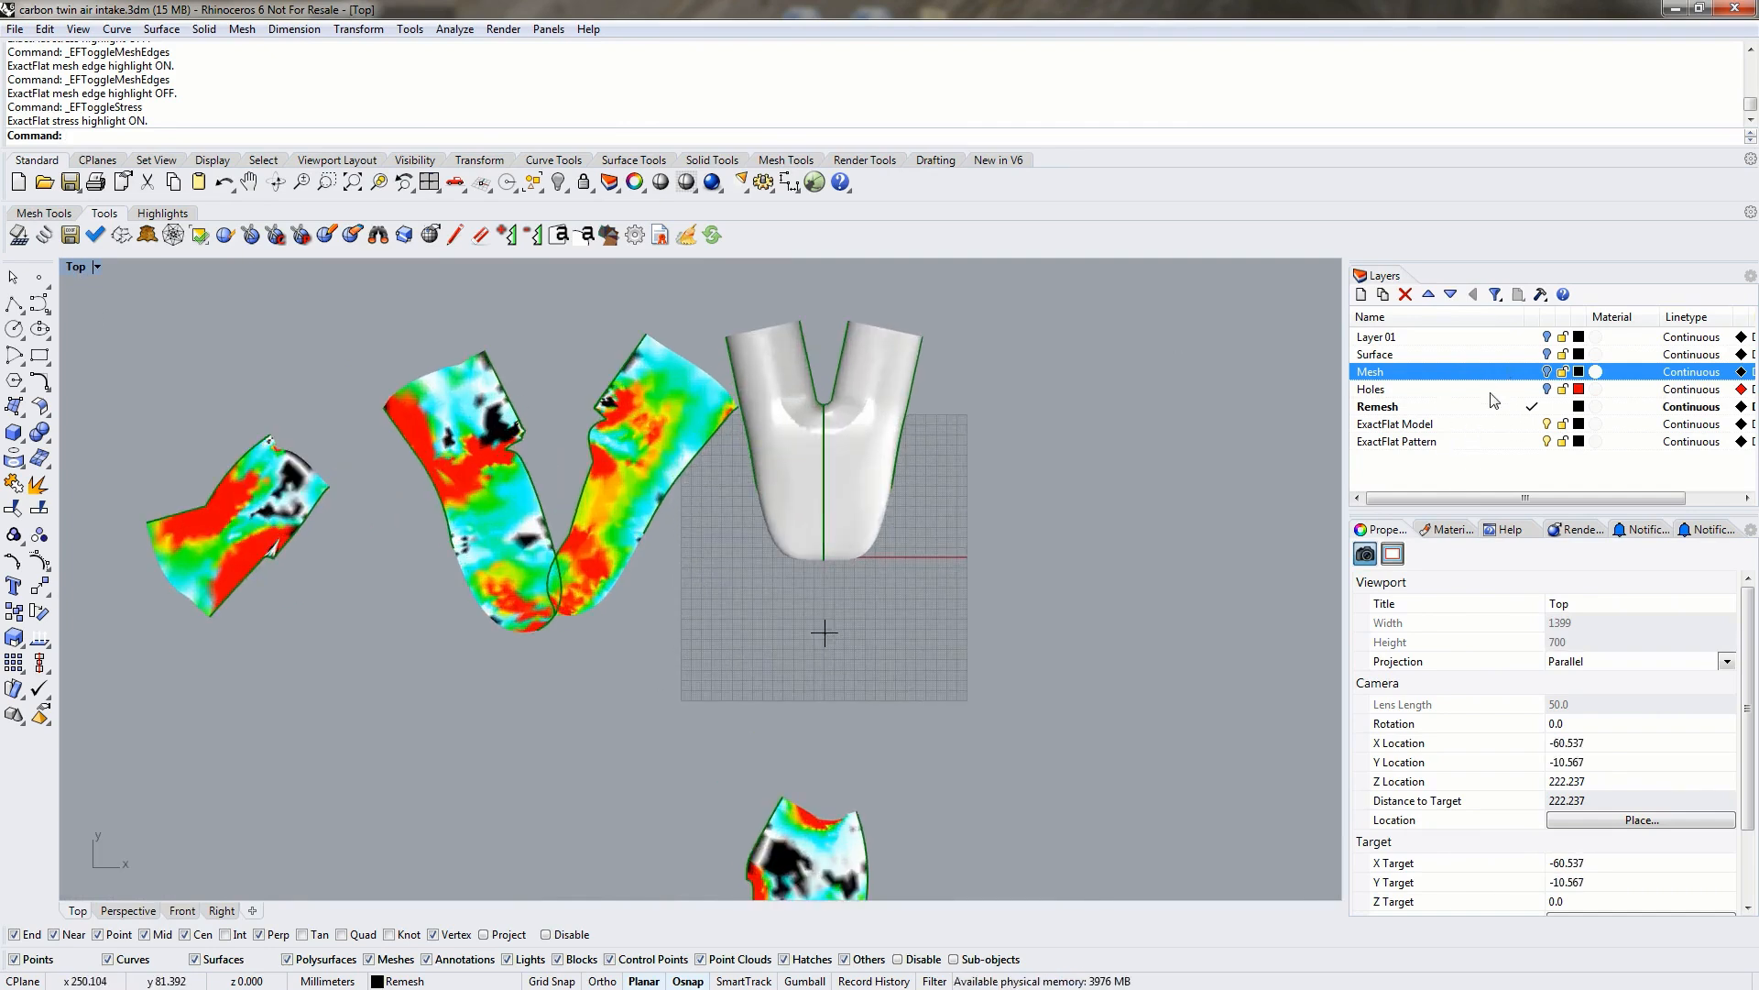
Make ExactFlat Pattern the current layer and hide the Remesh and ExactFlat Model layers.
left_click(1532, 442)
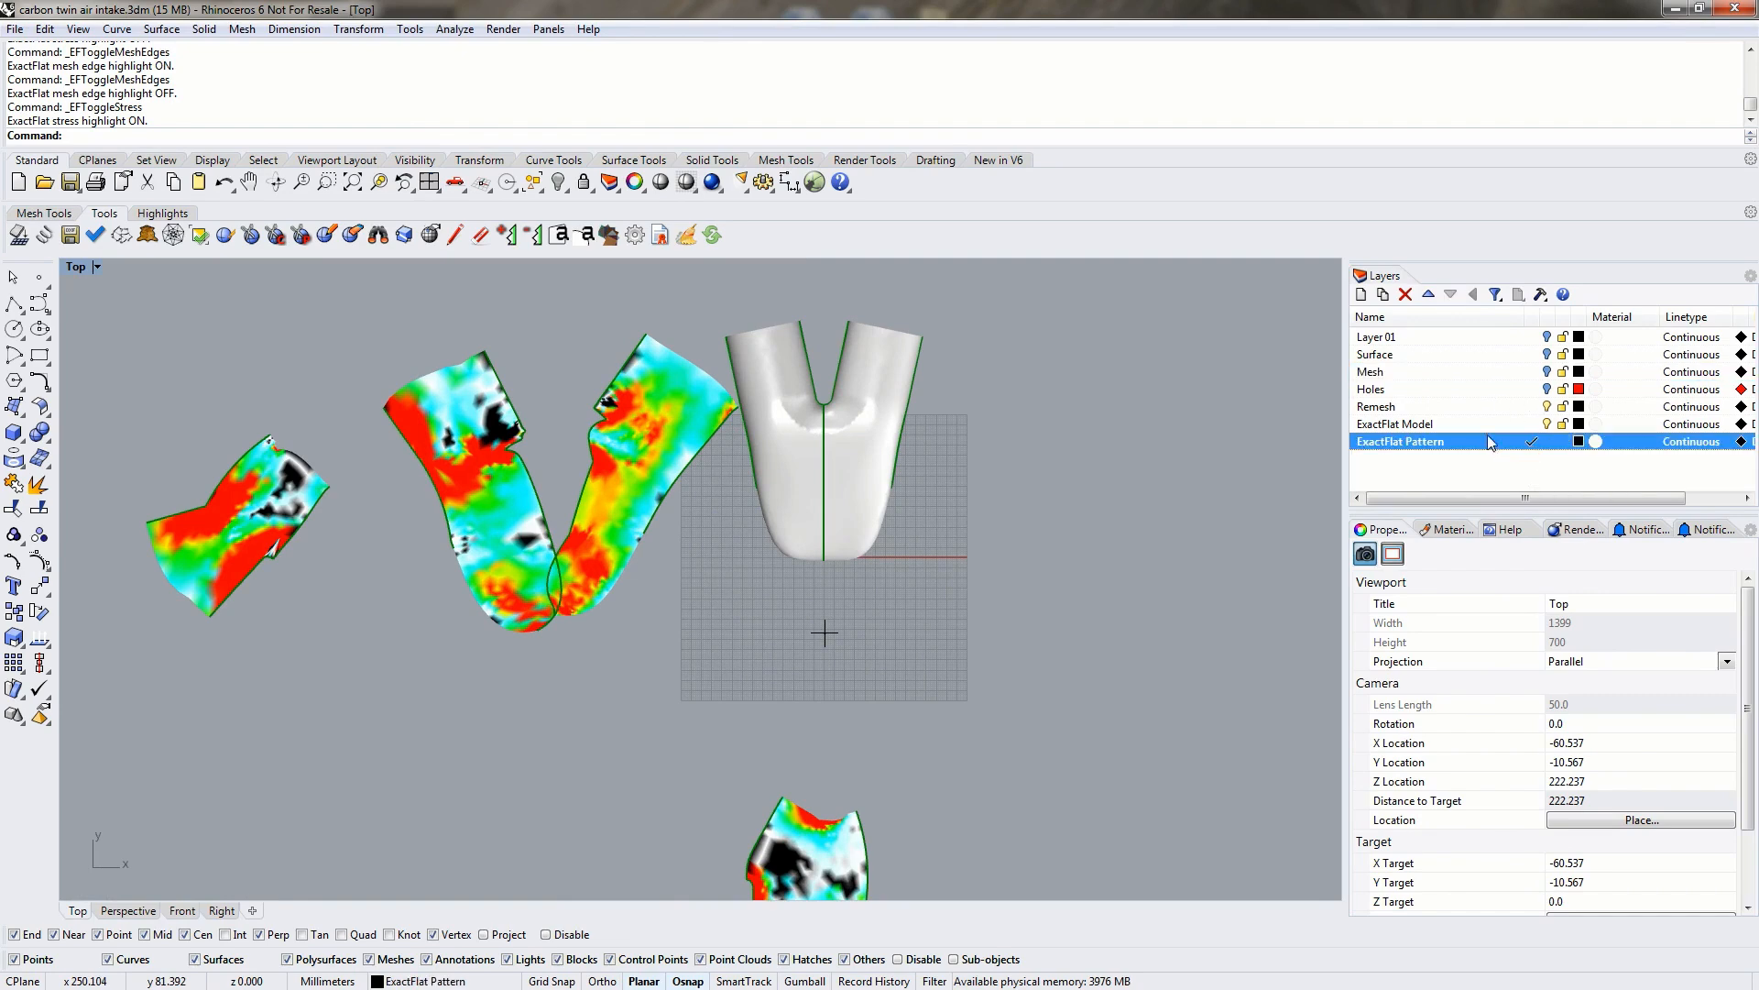
left_click(1547, 406)
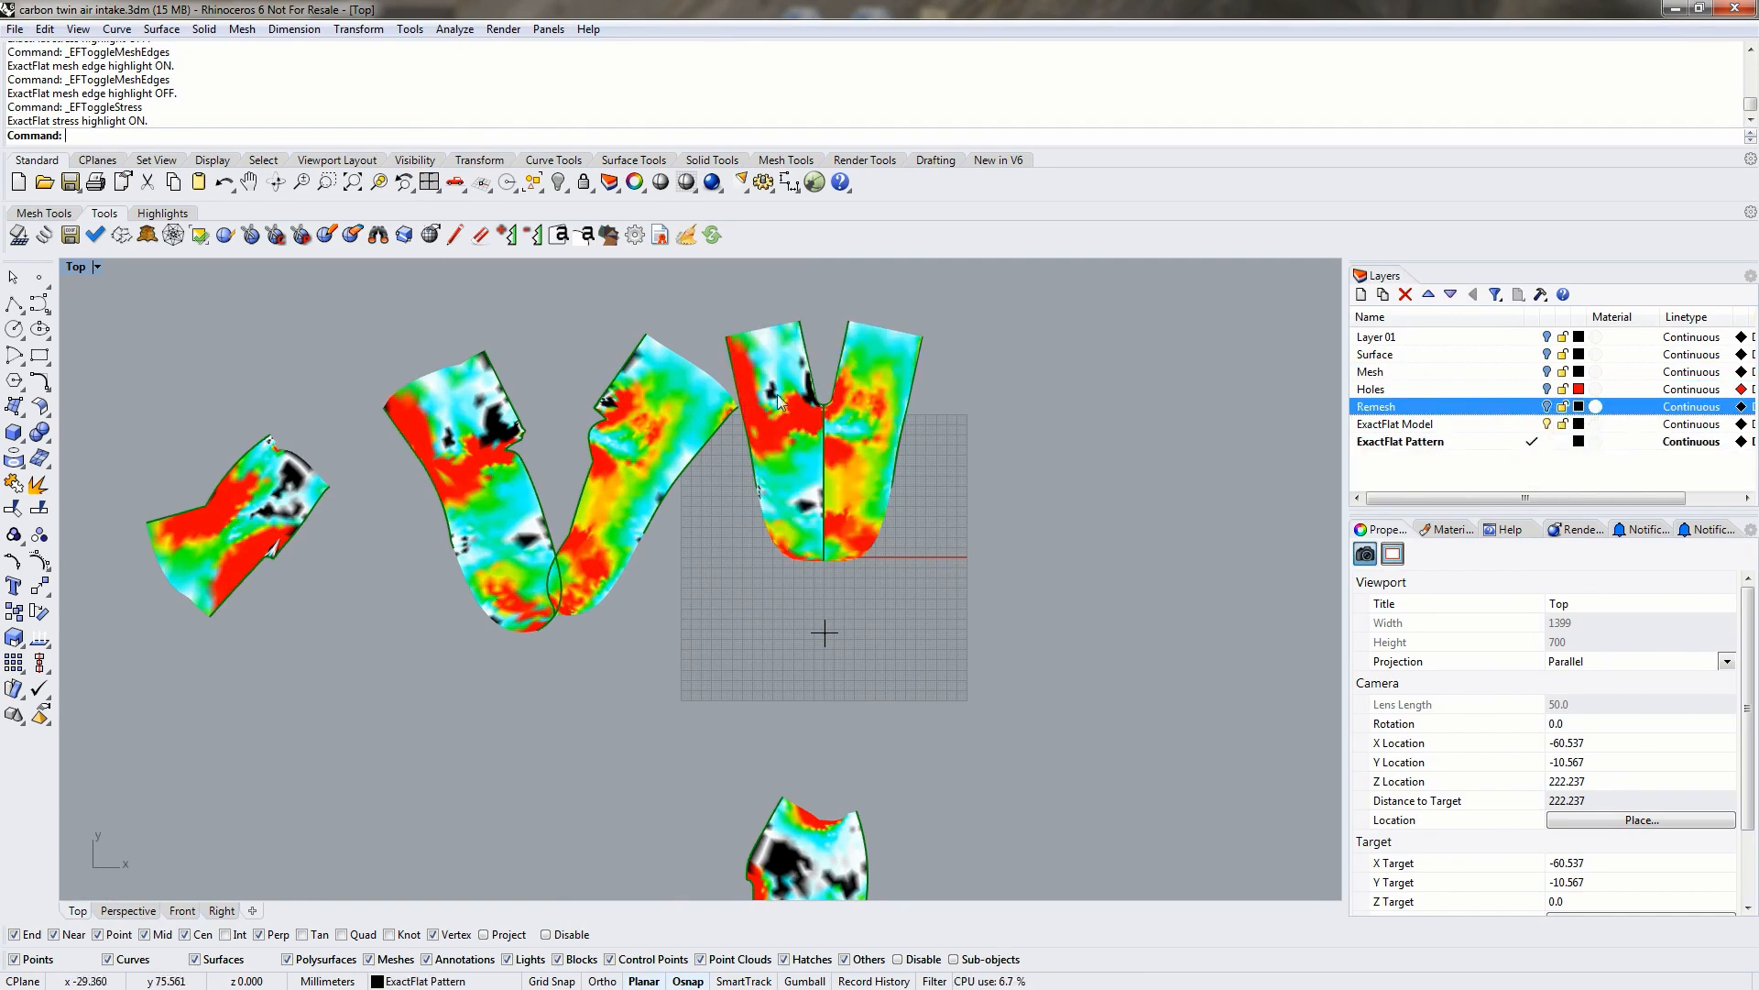
left_click(1546, 423)
Rearrange the four pattern pieces into a compact, non-overlapping group away from the construction grid.
scroll(386, 526, "down", 5)
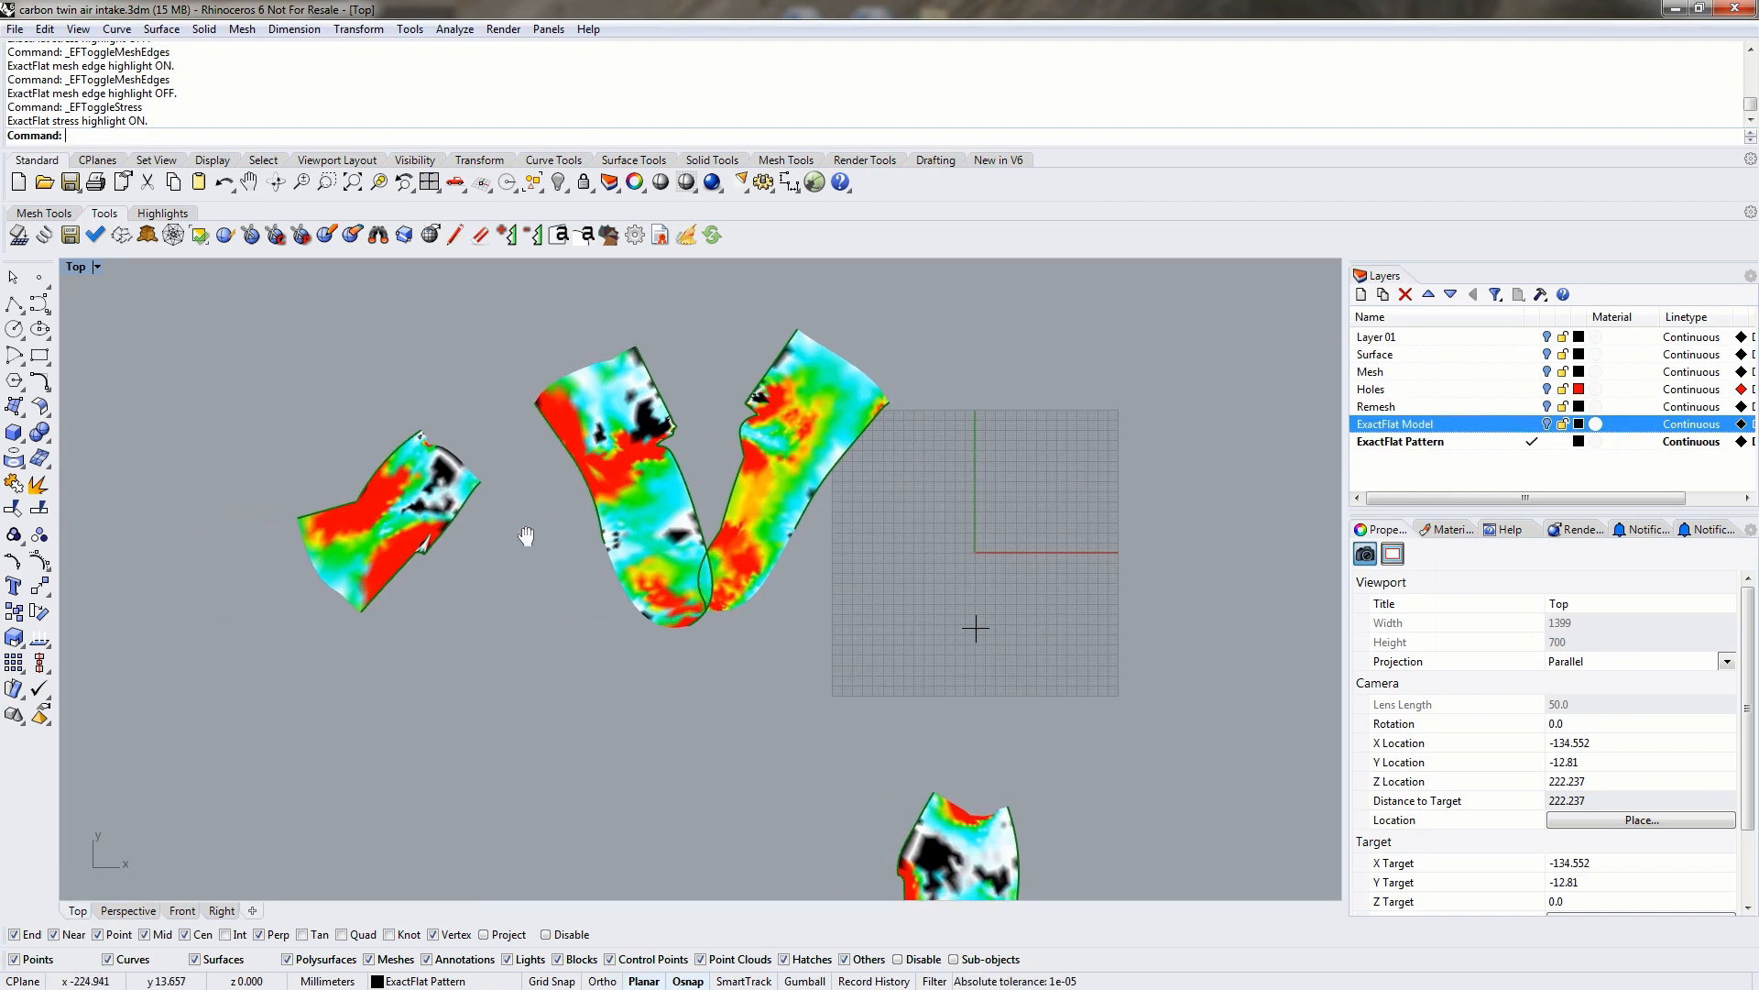
left_click_drag(461, 605, 529, 575)
left_click_drag(440, 449, 351, 504)
left_click(545, 439)
left_click_drag(545, 440, 399, 440)
left_click(603, 422)
left_click_drag(594, 422, 496, 425)
left_click(482, 449)
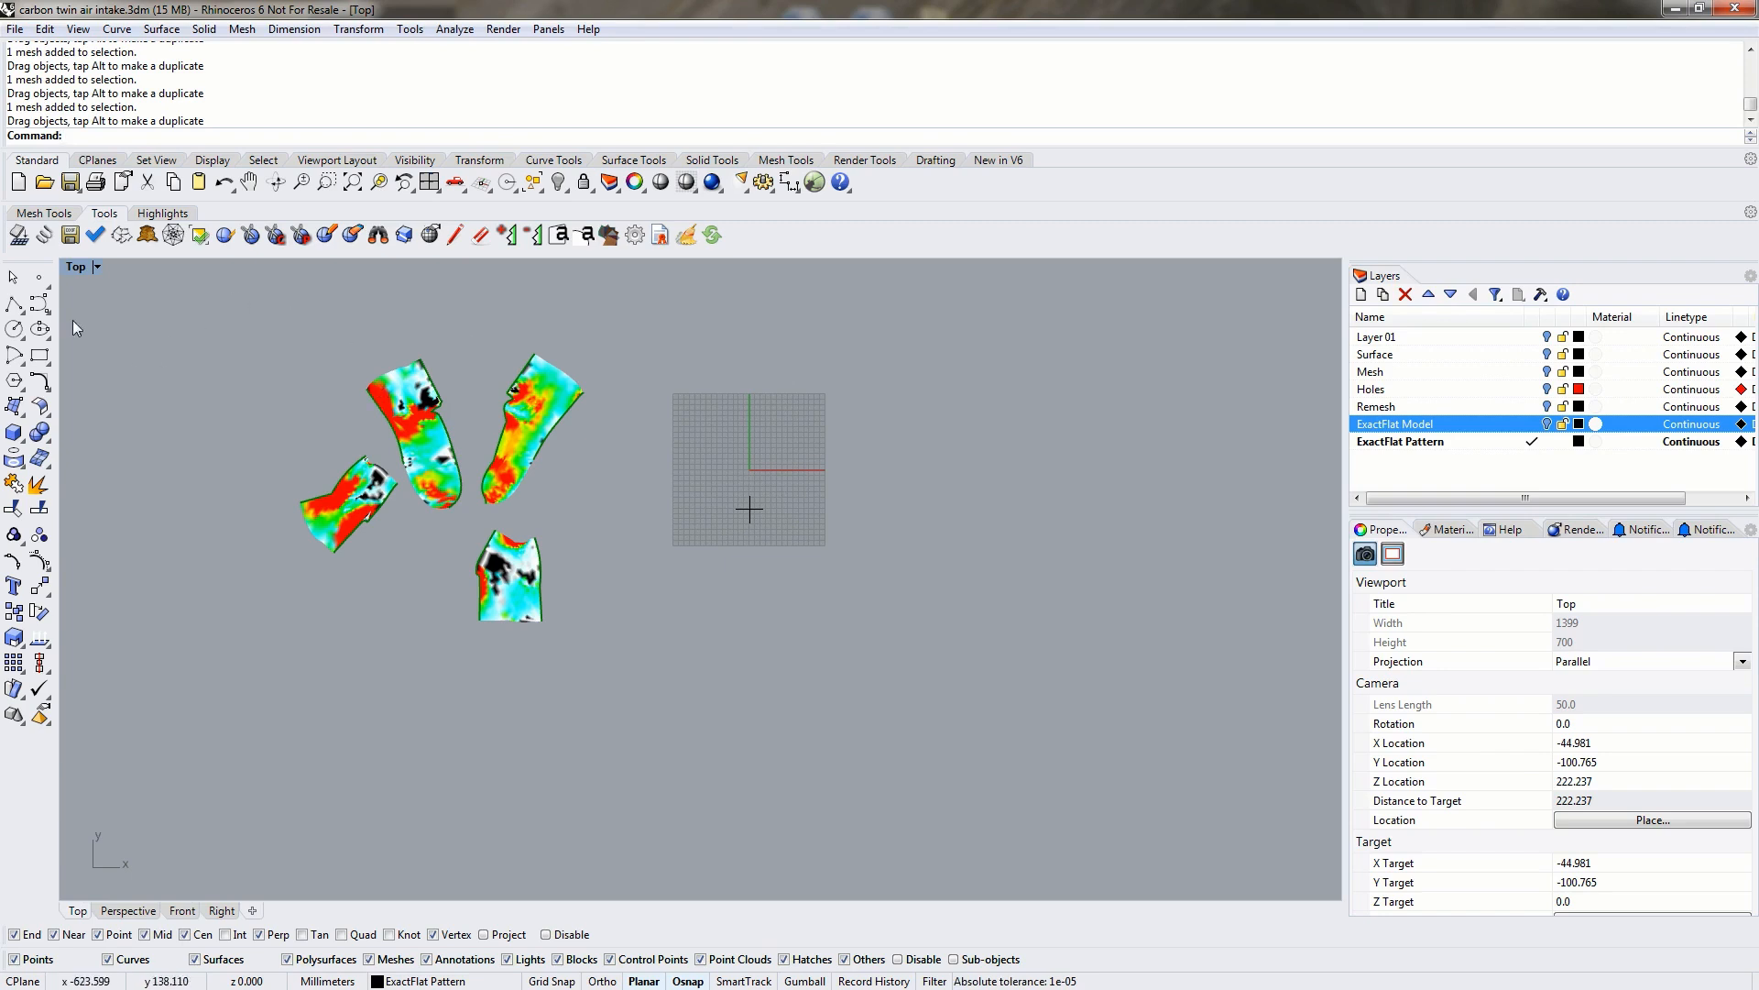
Start an EFSpring batch containing all four pattern pieces.
left_click(43, 236)
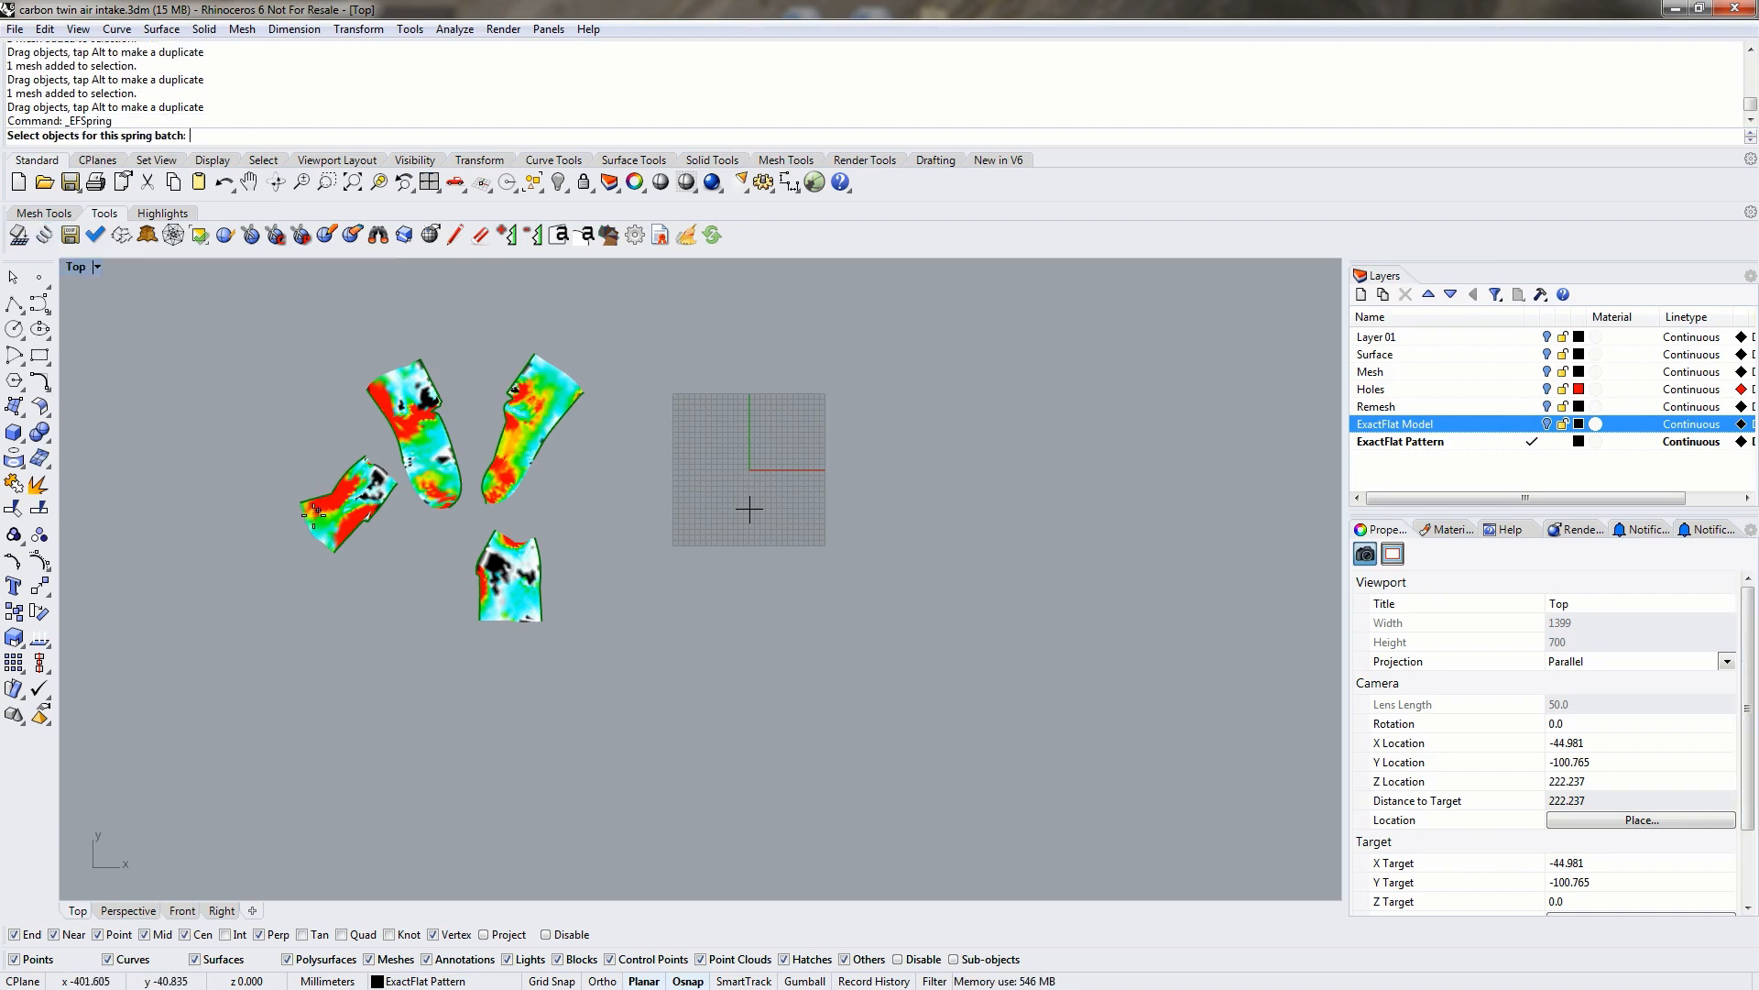
left_click(351, 485)
left_click(413, 463)
left_click(531, 431)
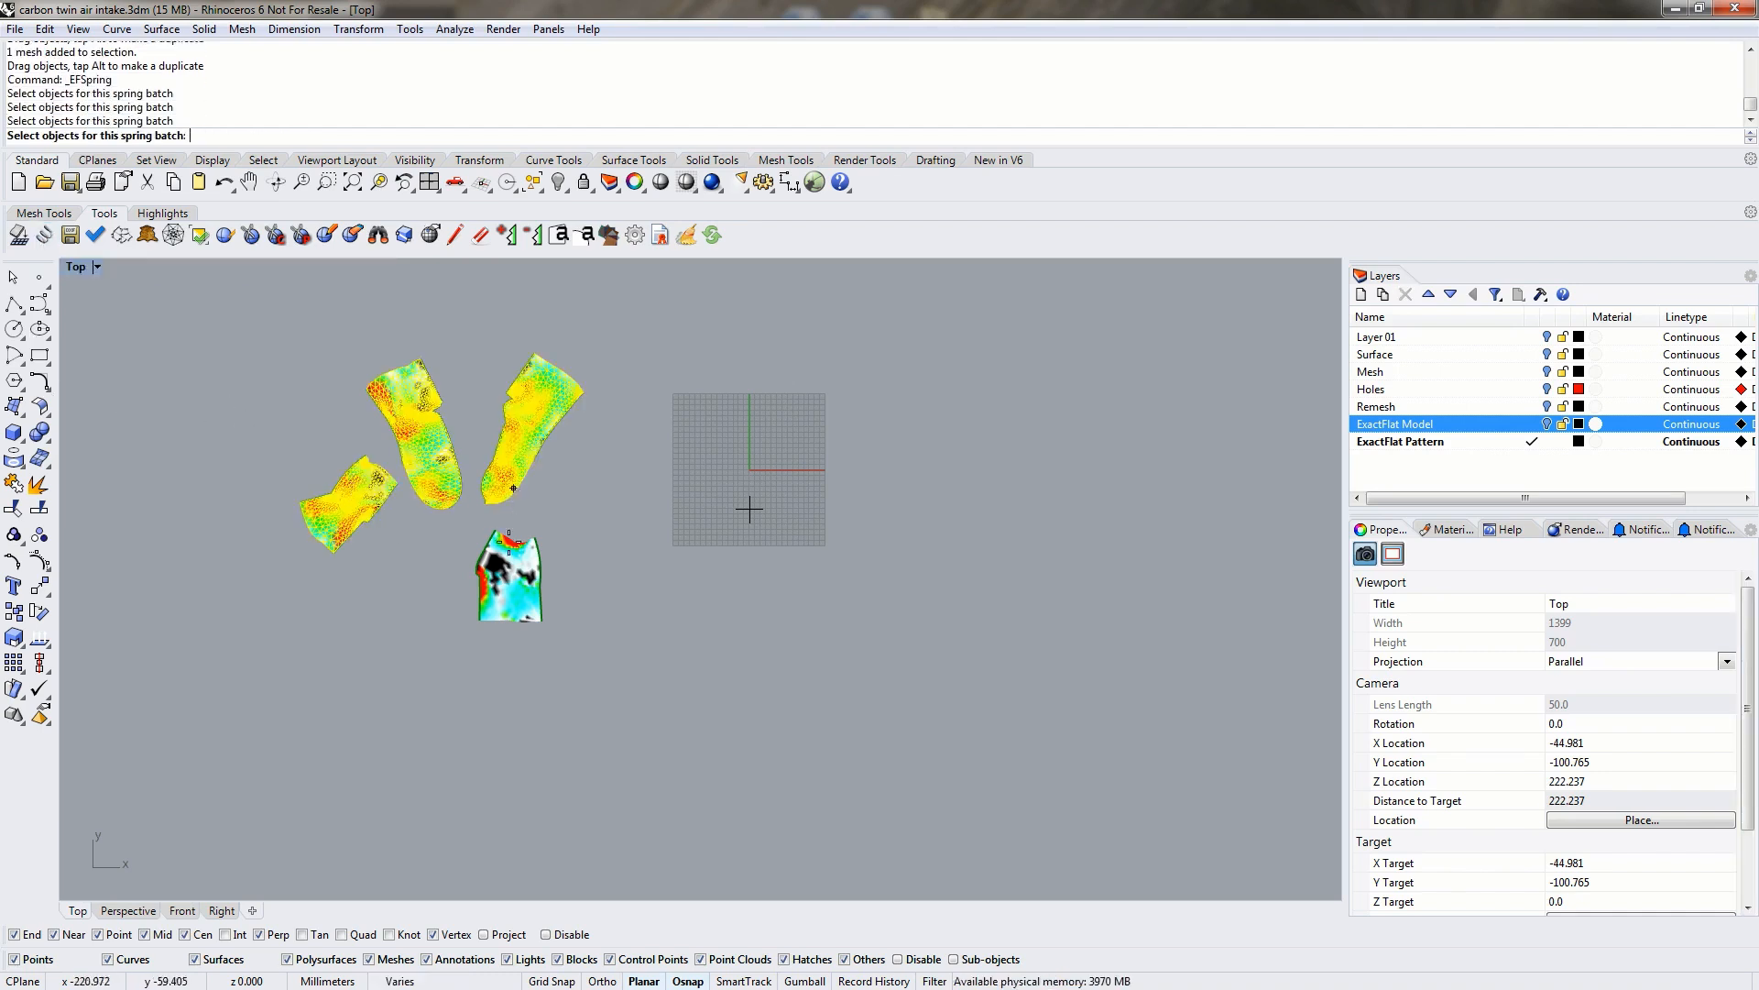
left_click(497, 601)
key("Return")
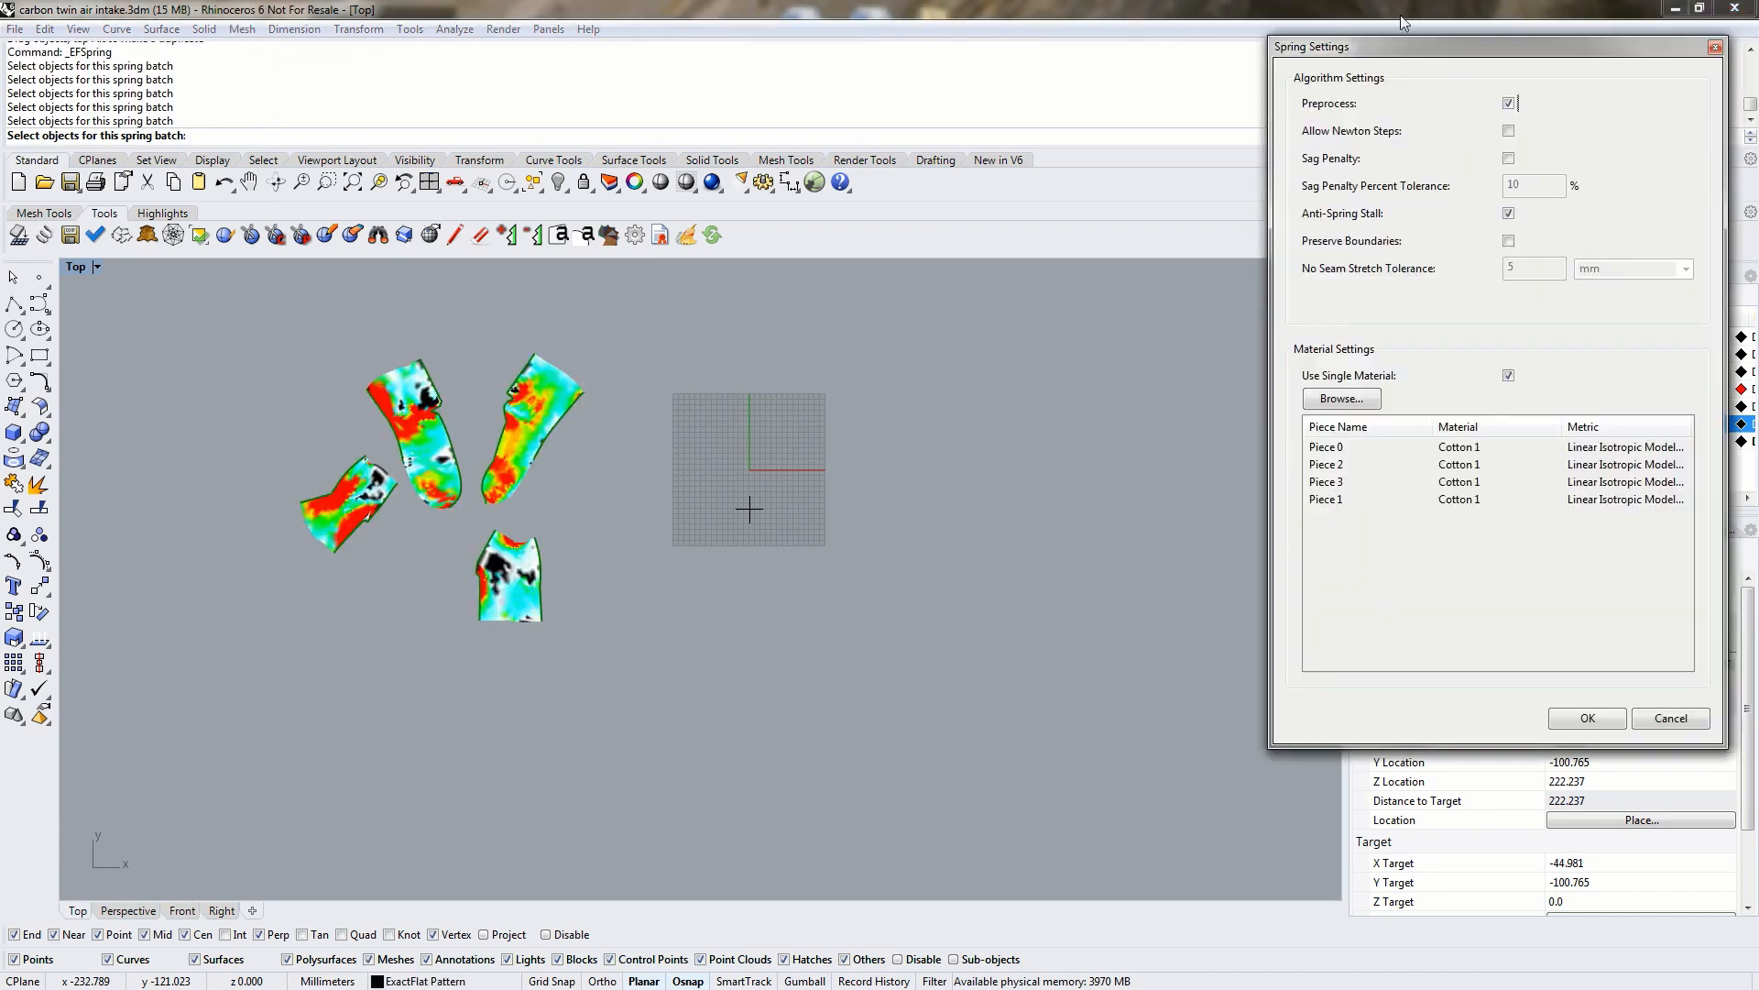
Keep Cotton 1 with the Linear Isotropic Model (fast) as the spring material for all pieces and run the spring optimization.
left_click_drag(1388, 42, 1246, 59)
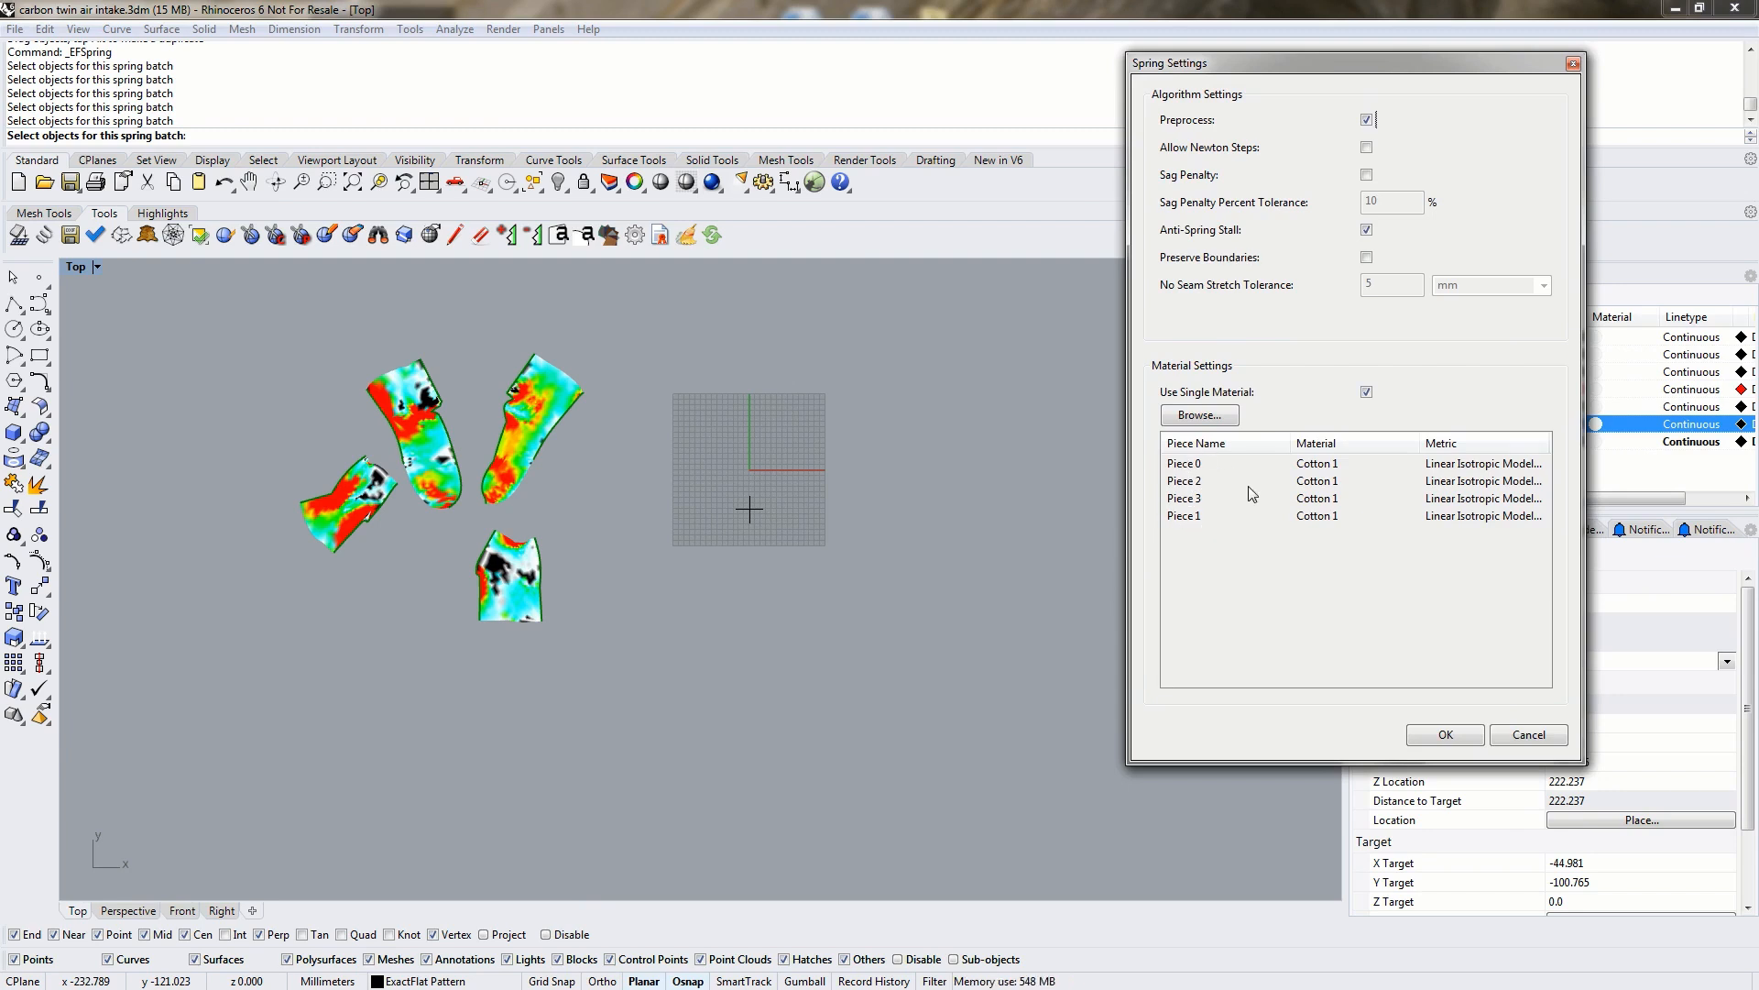
left_click(1192, 418)
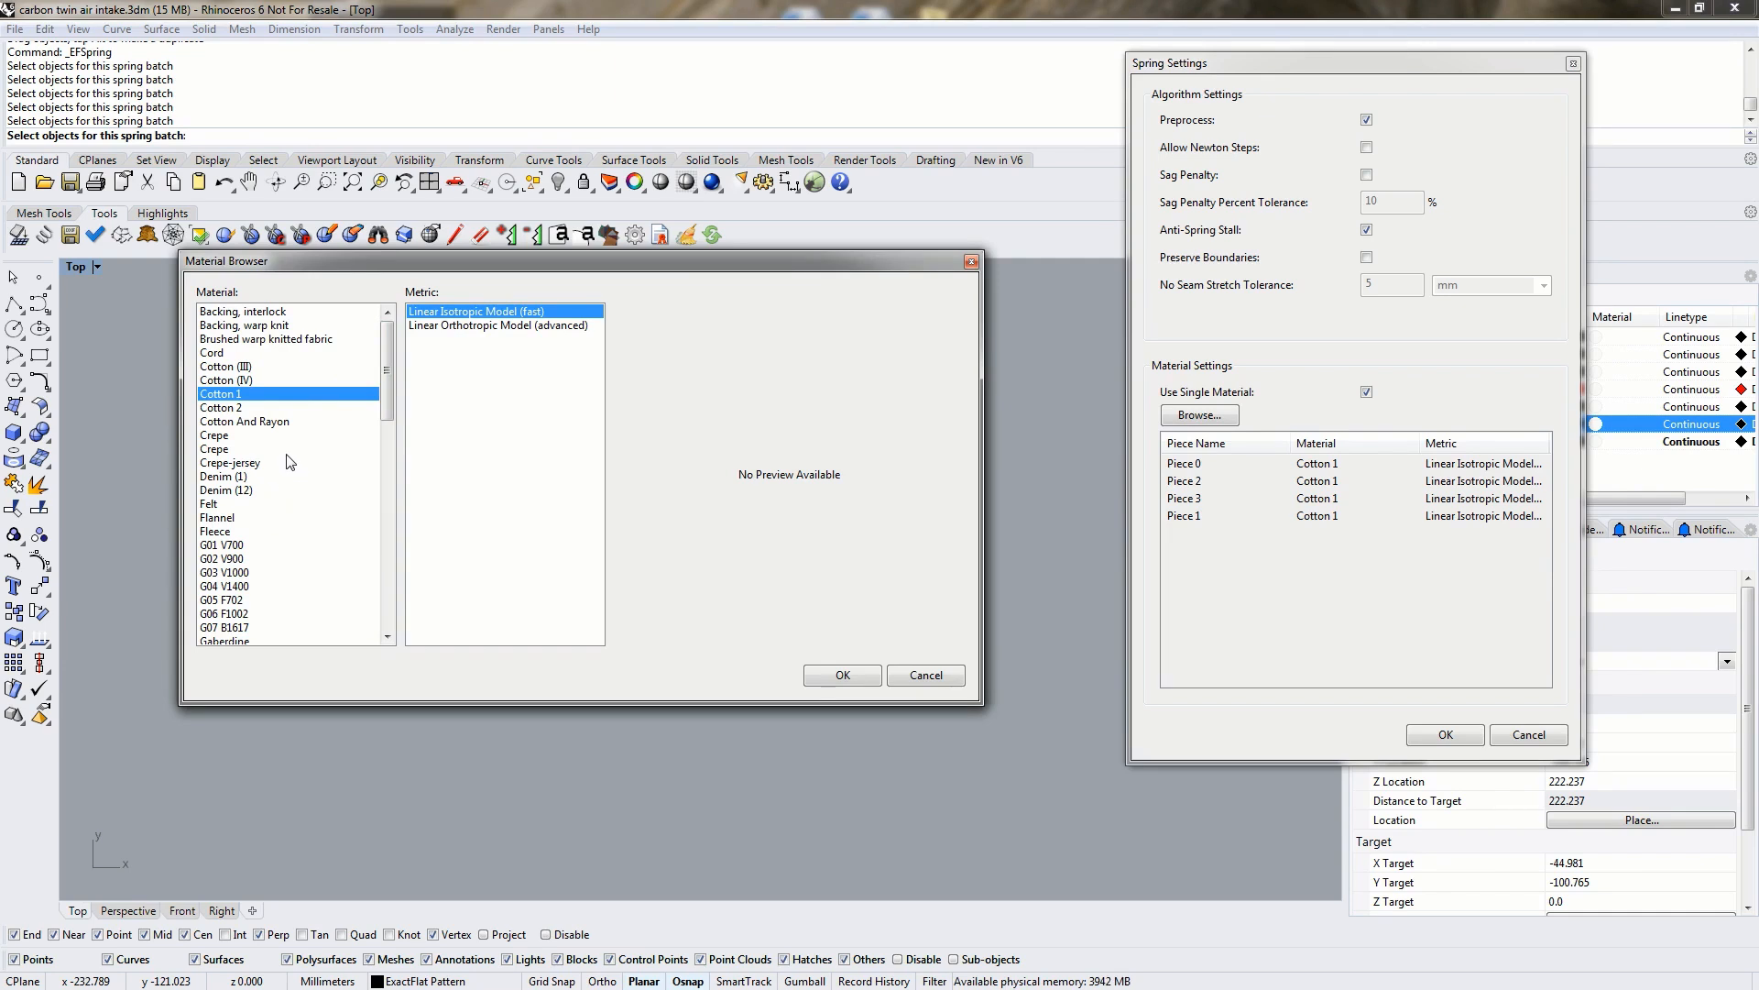
left_click(841, 676)
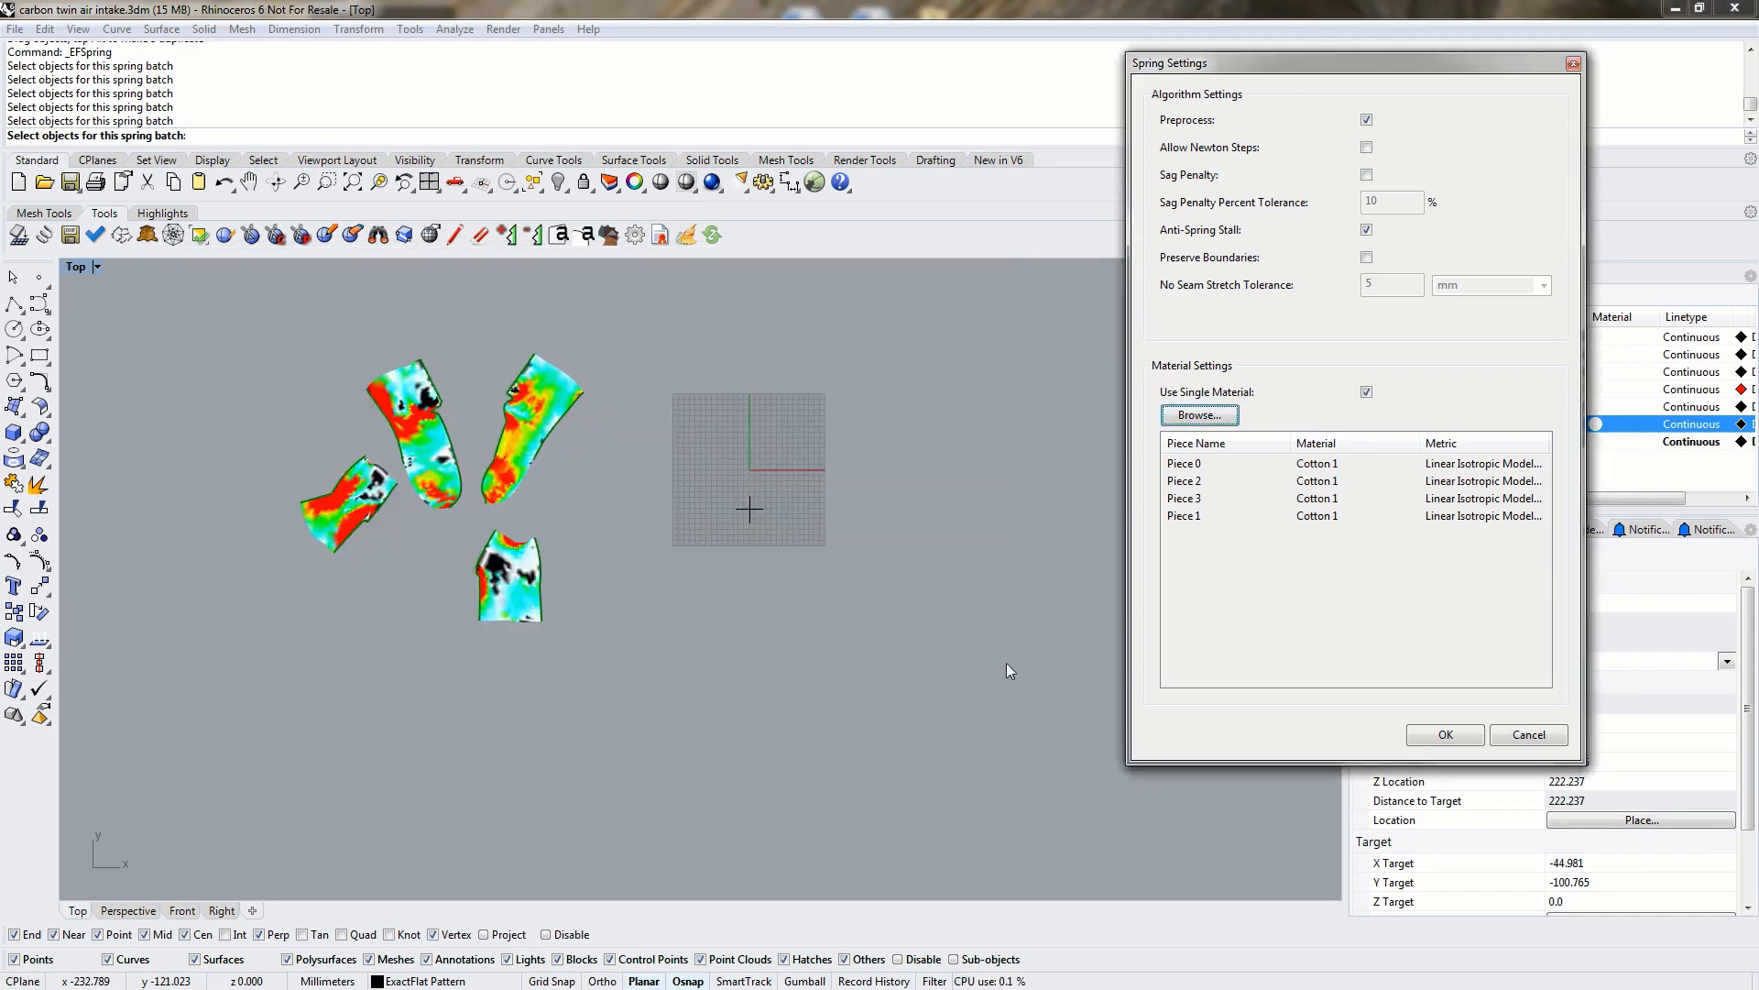
left_click(1439, 734)
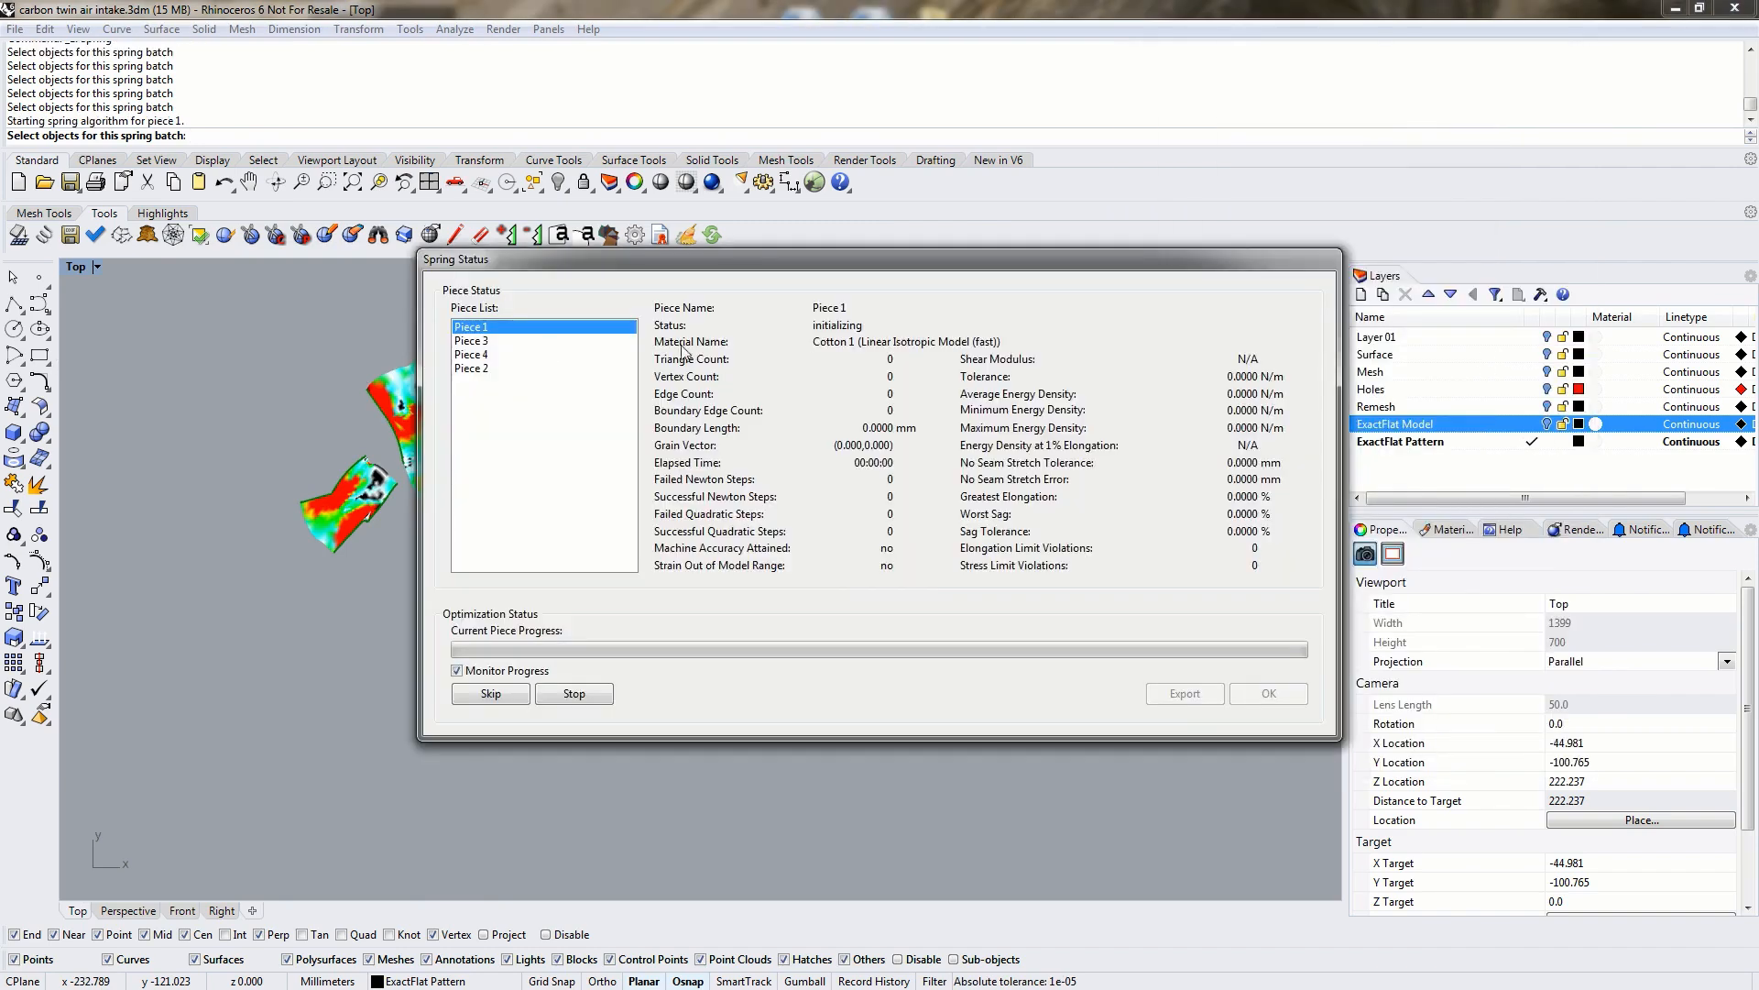
Move the Spring Status window clear of the pattern pieces and check the optimization status of Piece 1.
left_click_drag(741, 271, 1087, 93)
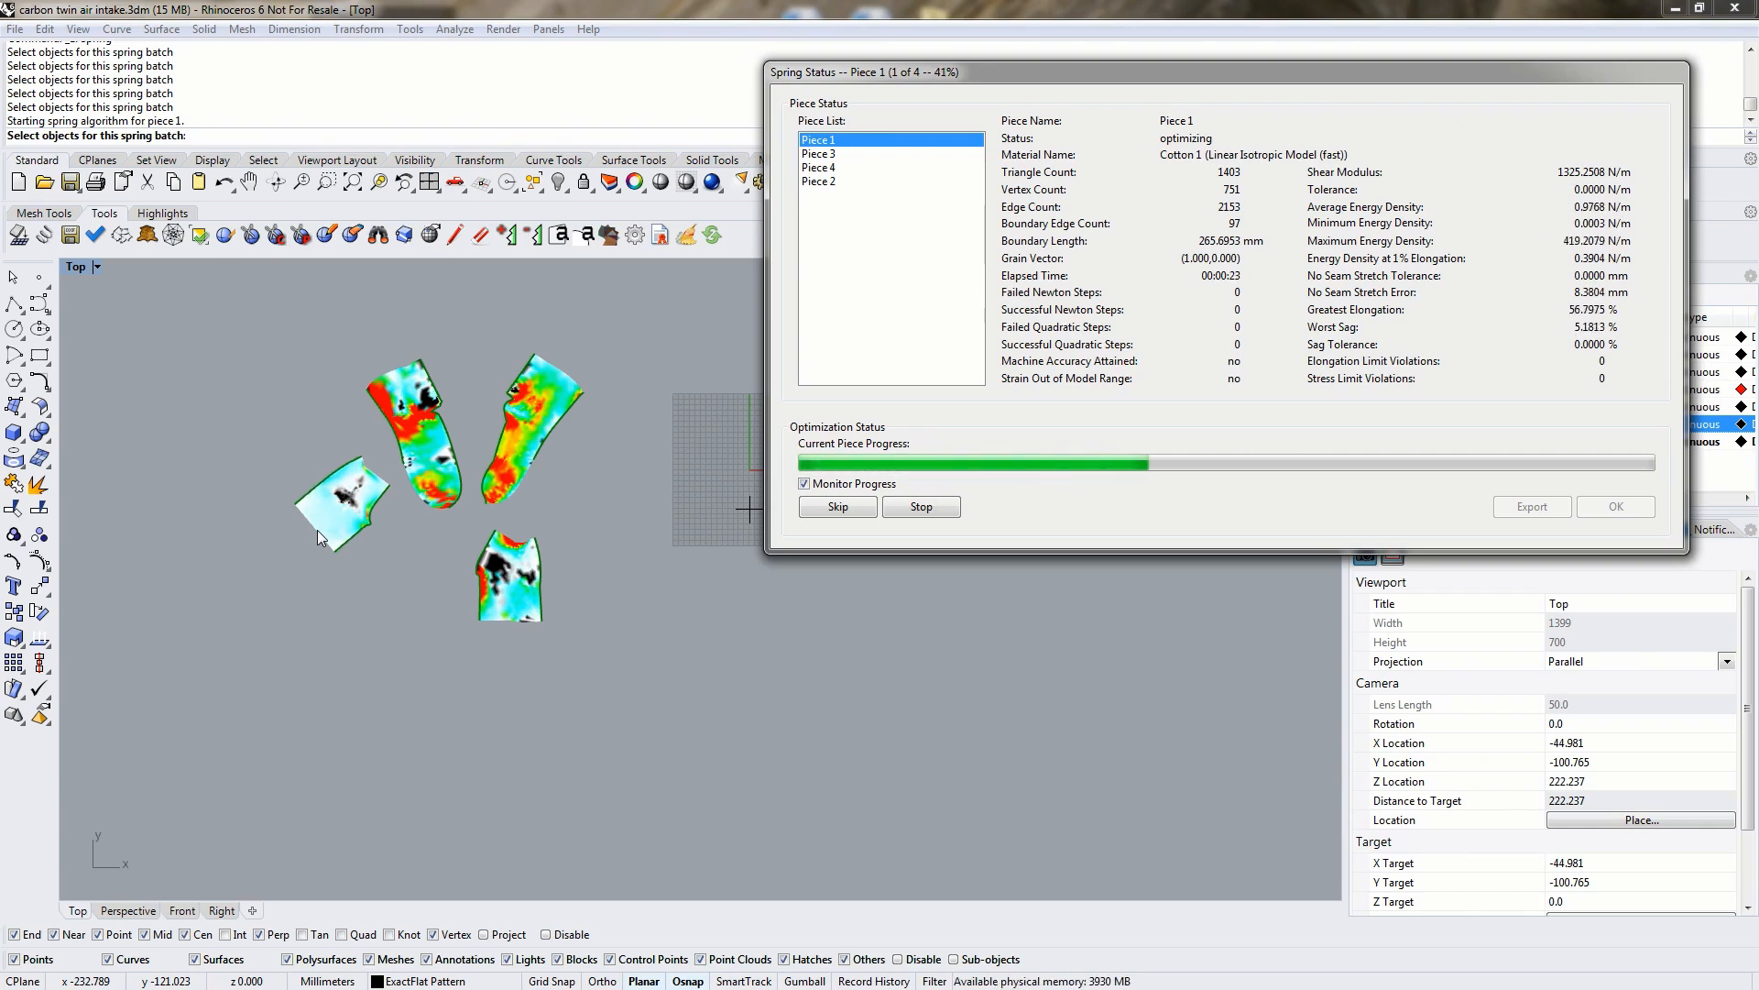
mouse_move(891, 72)
left_mouse_down()
mouse_move(1067, 73)
mouse_move(903, 73)
left_mouse_up()
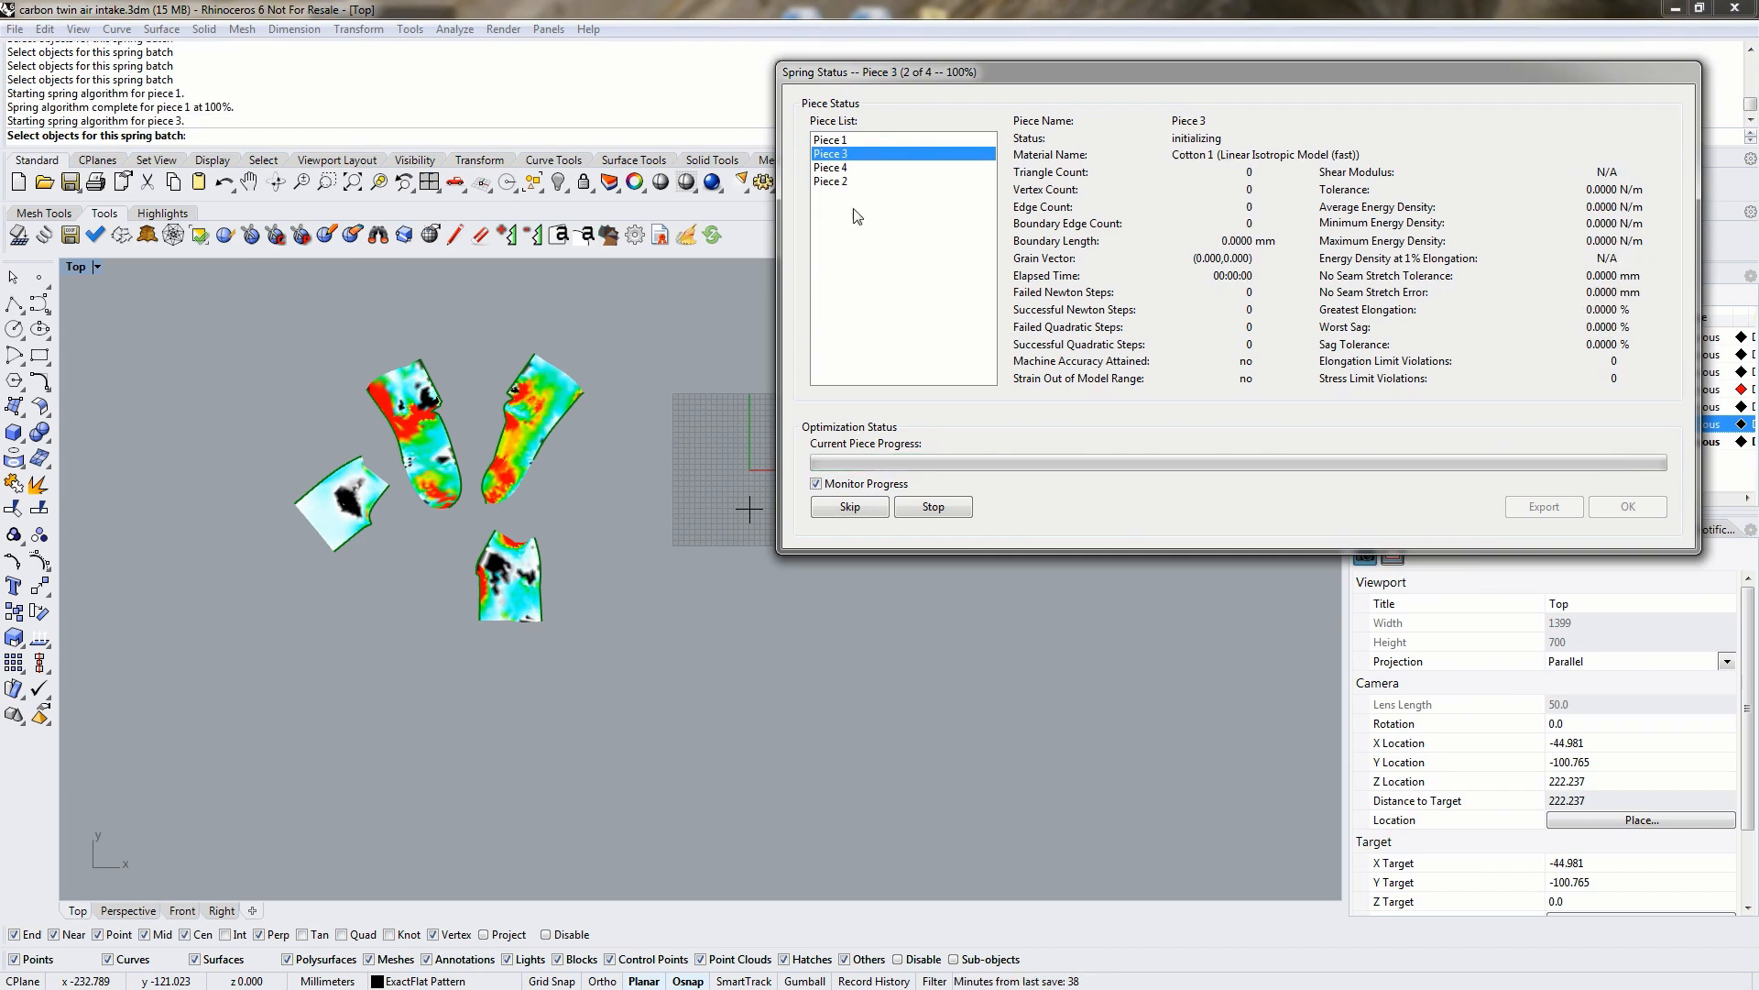
left_click(835, 140)
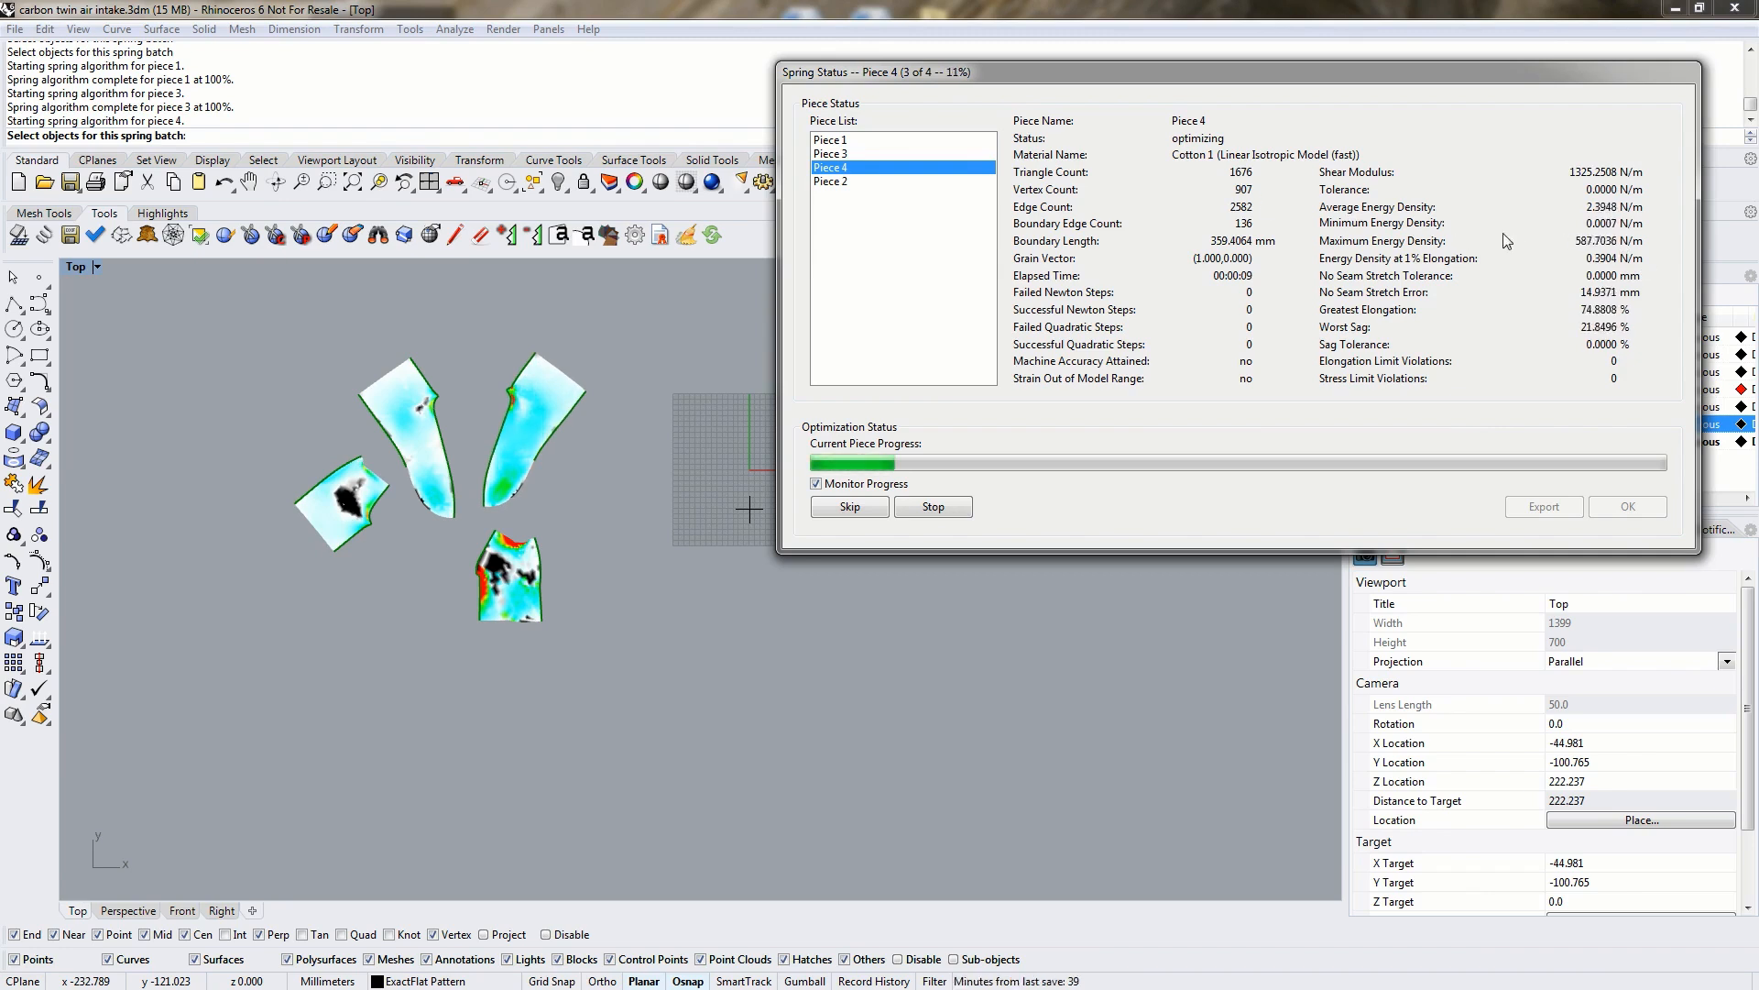
Check the optimization status of Piece 3 and Piece 1, and accept the spring results once the batch is done.
left_click(844, 154)
left_click(830, 139)
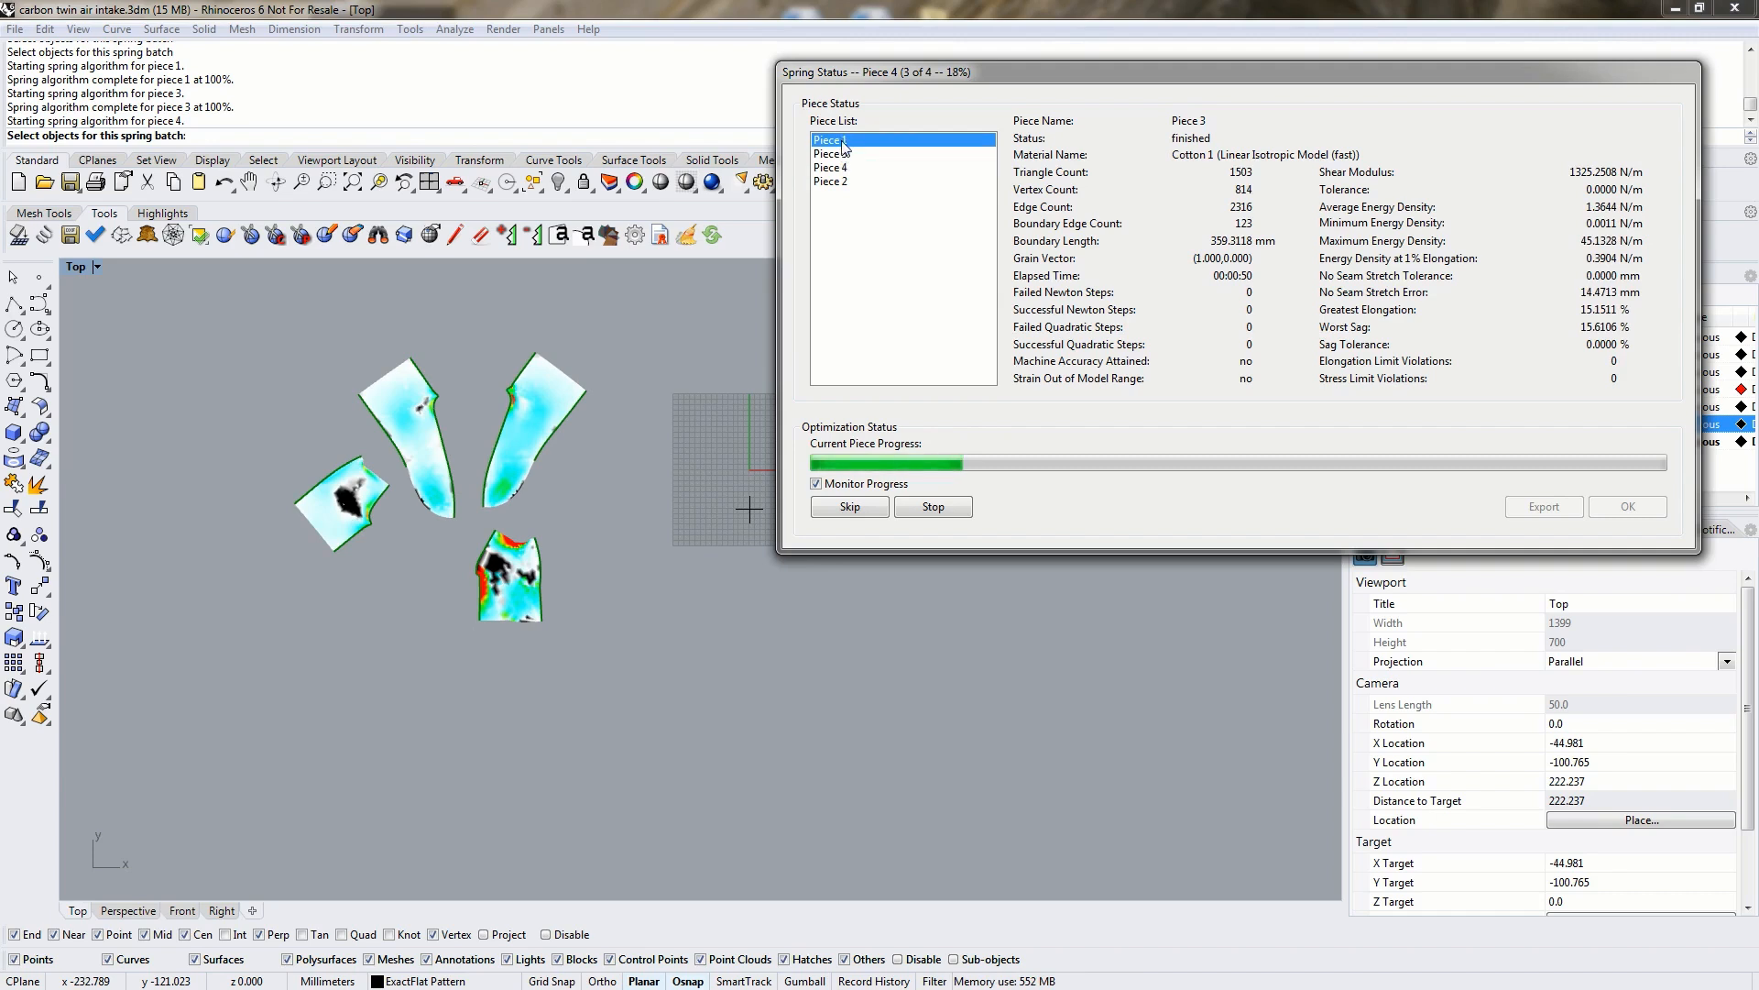
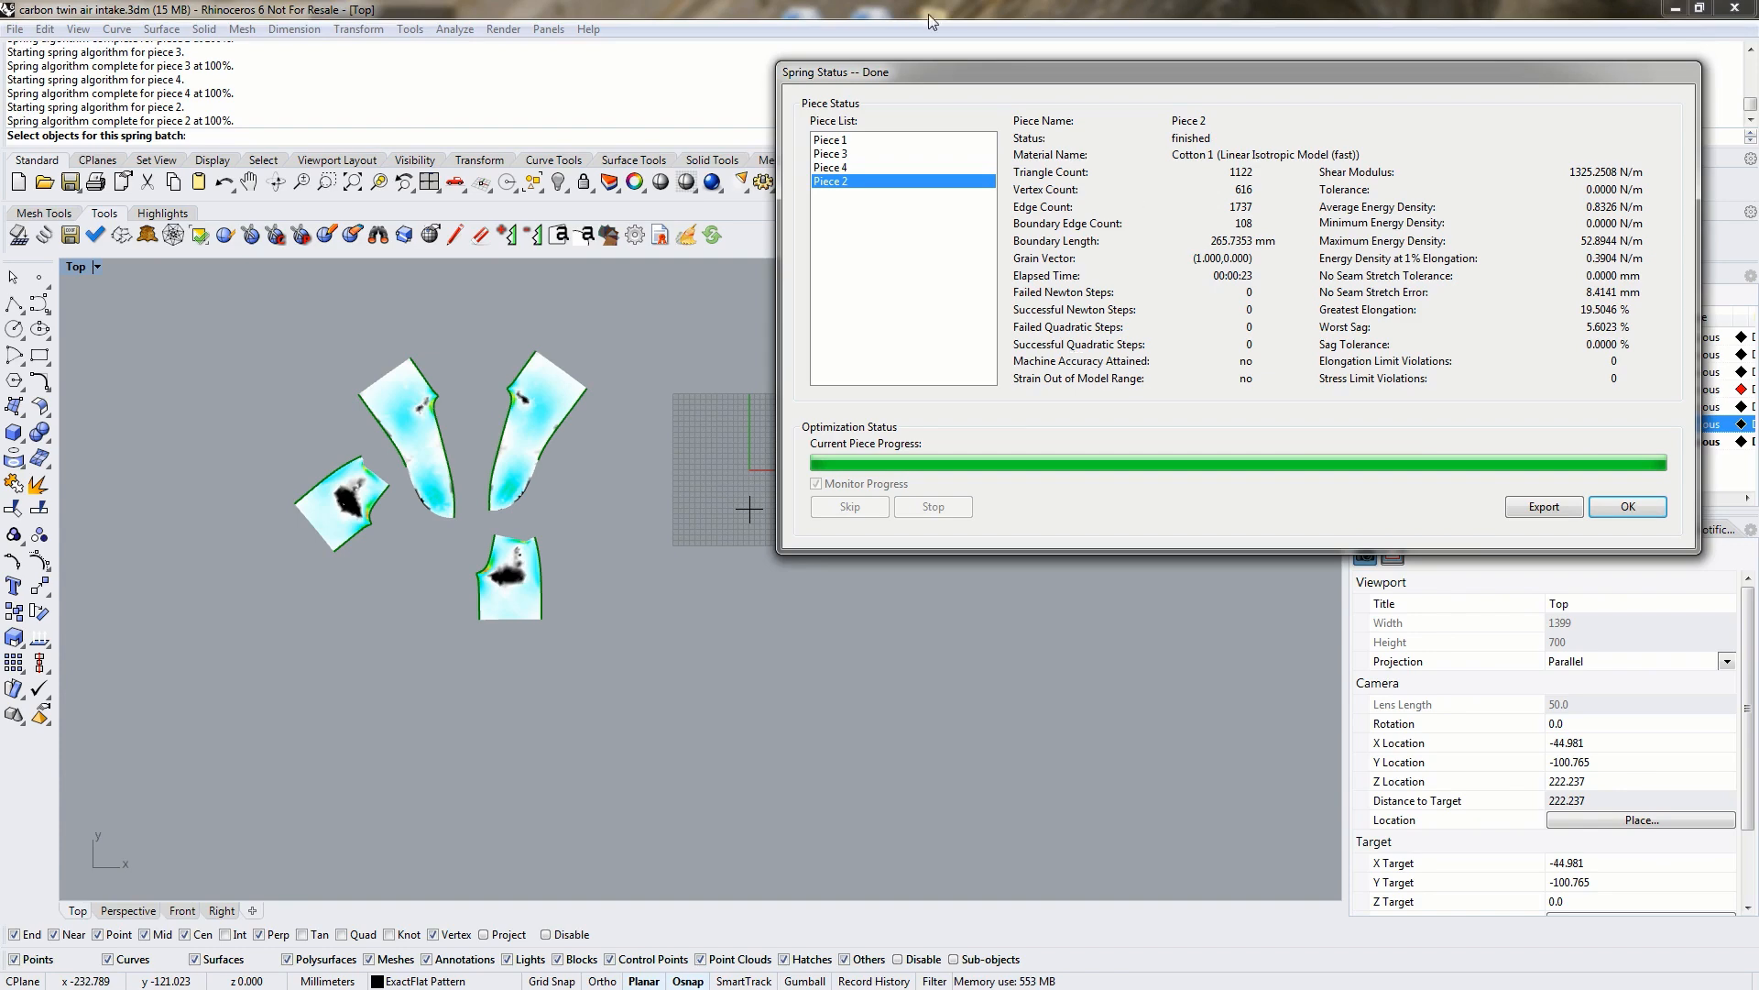
left_click_drag(894, 66, 791, 146)
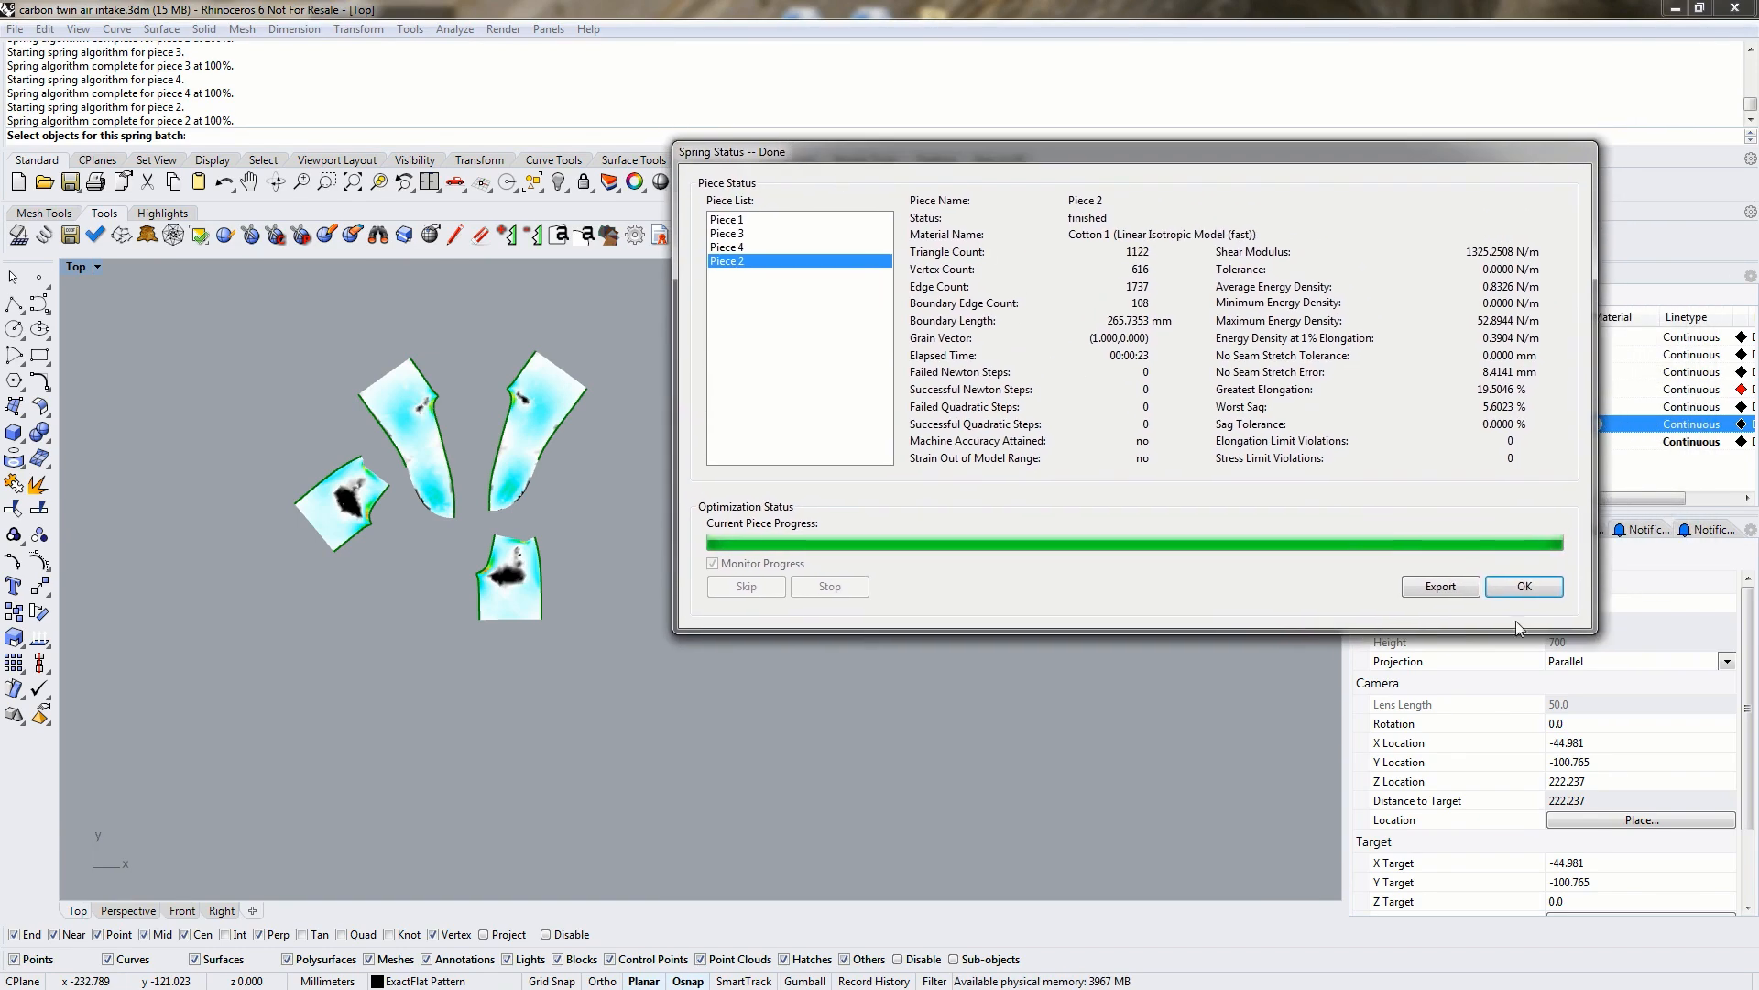
left_click(1522, 588)
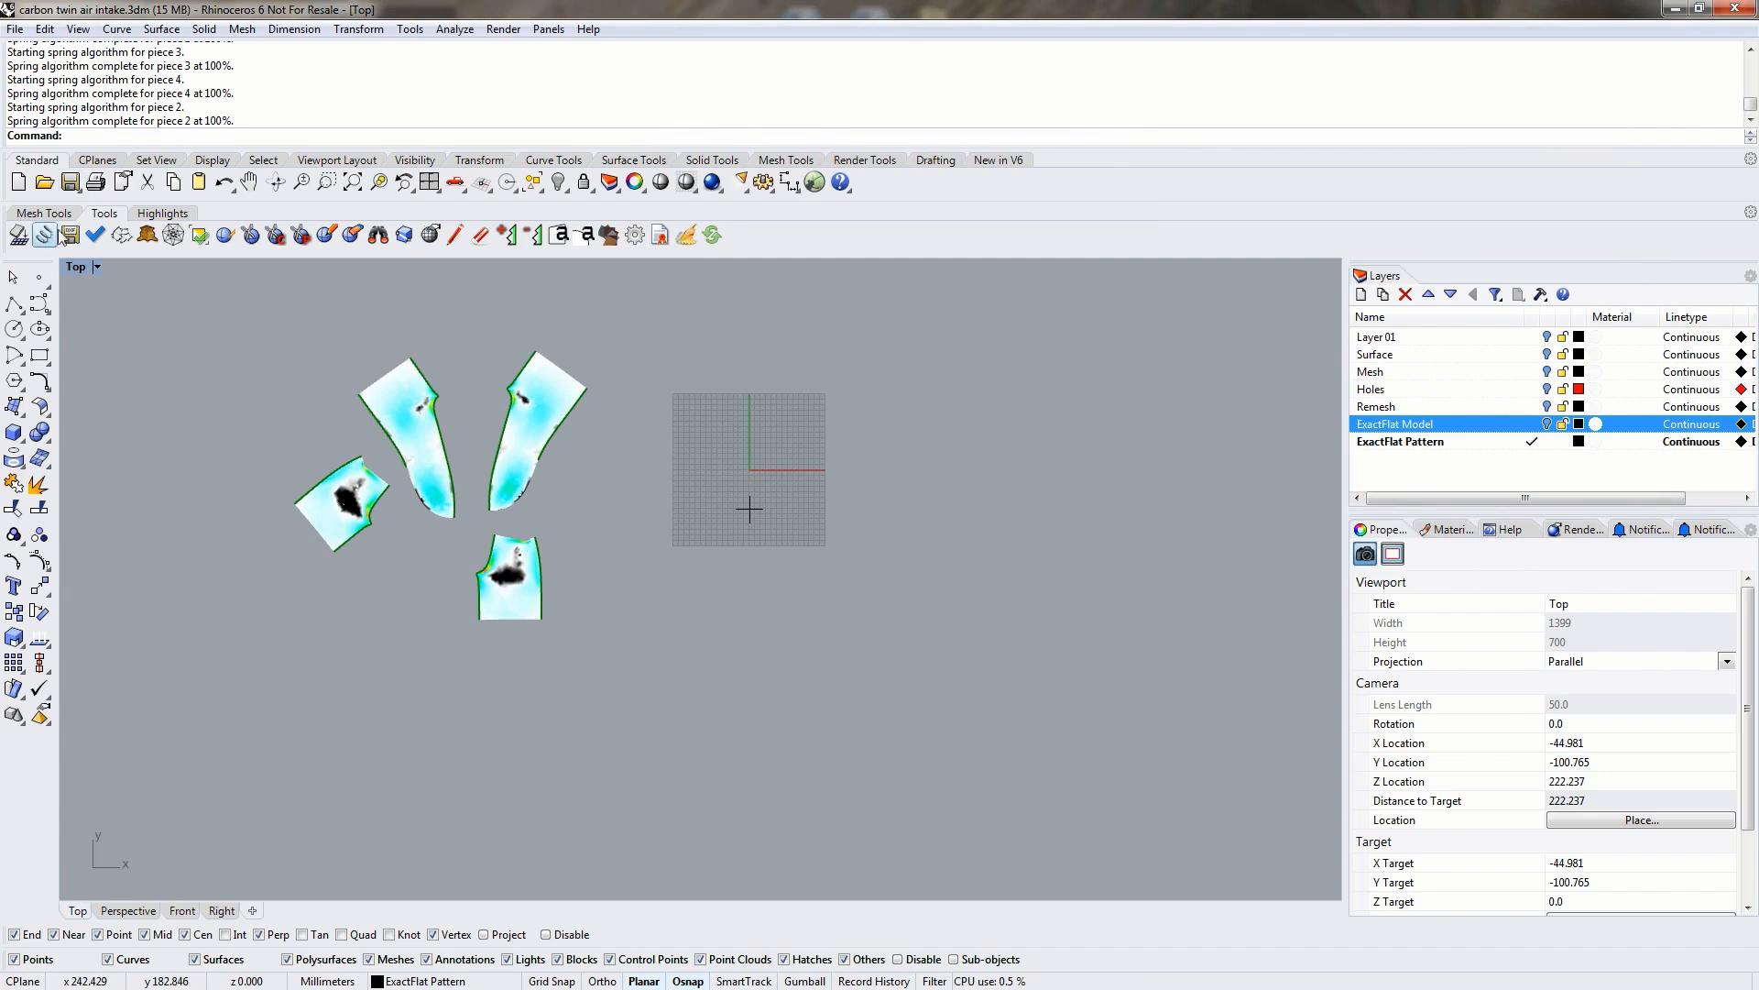
Try Preserve Boundaries in the spring settings for Piece 2 and discard the settings without running the optimization.
left_click(44, 236)
left_click(393, 400)
key("Return")
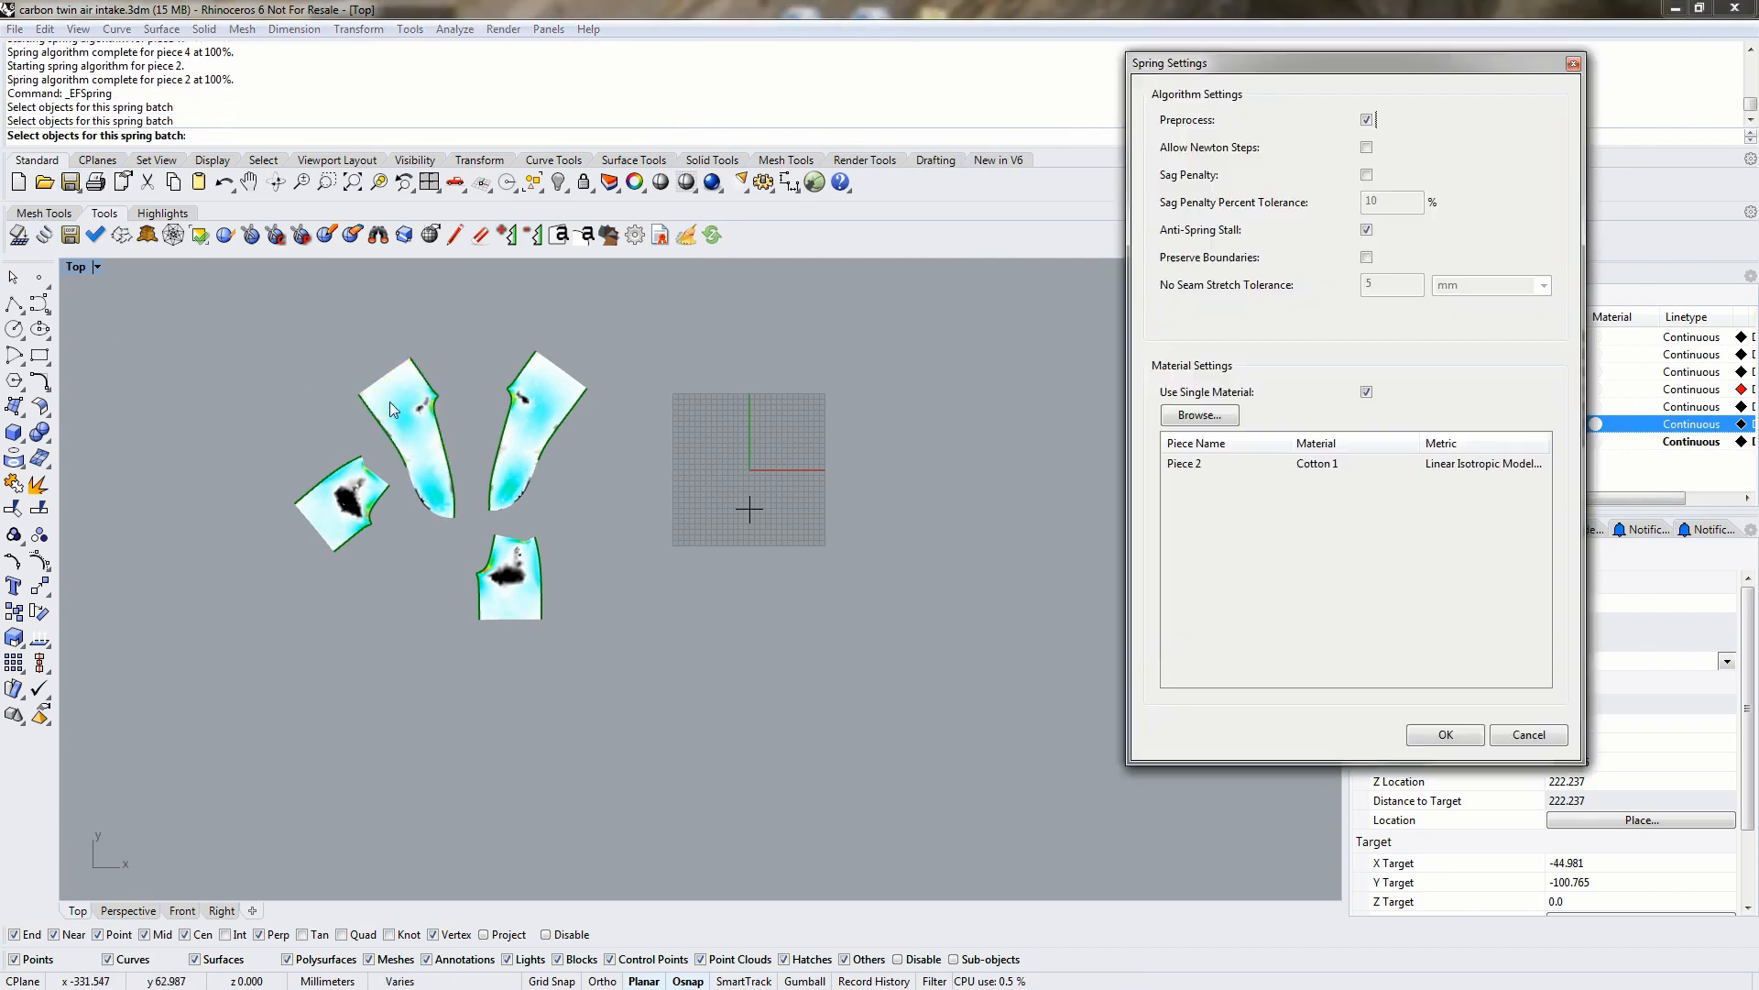
left_click(1366, 258)
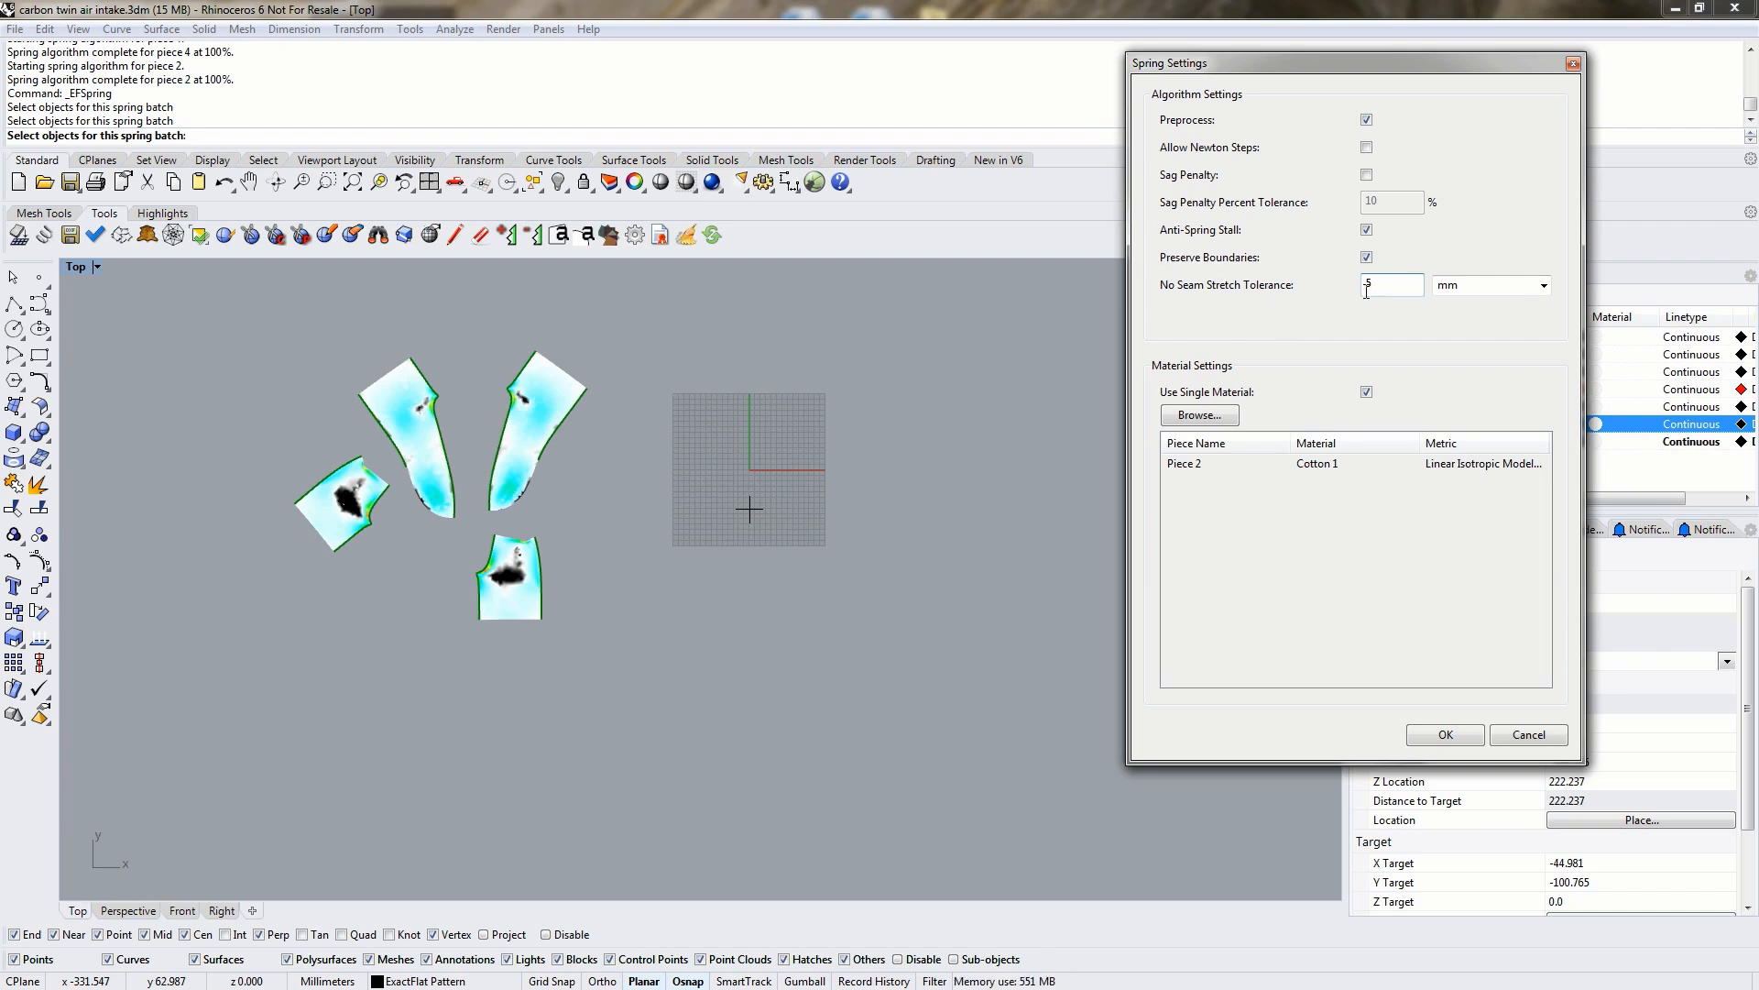
left_click(1527, 739)
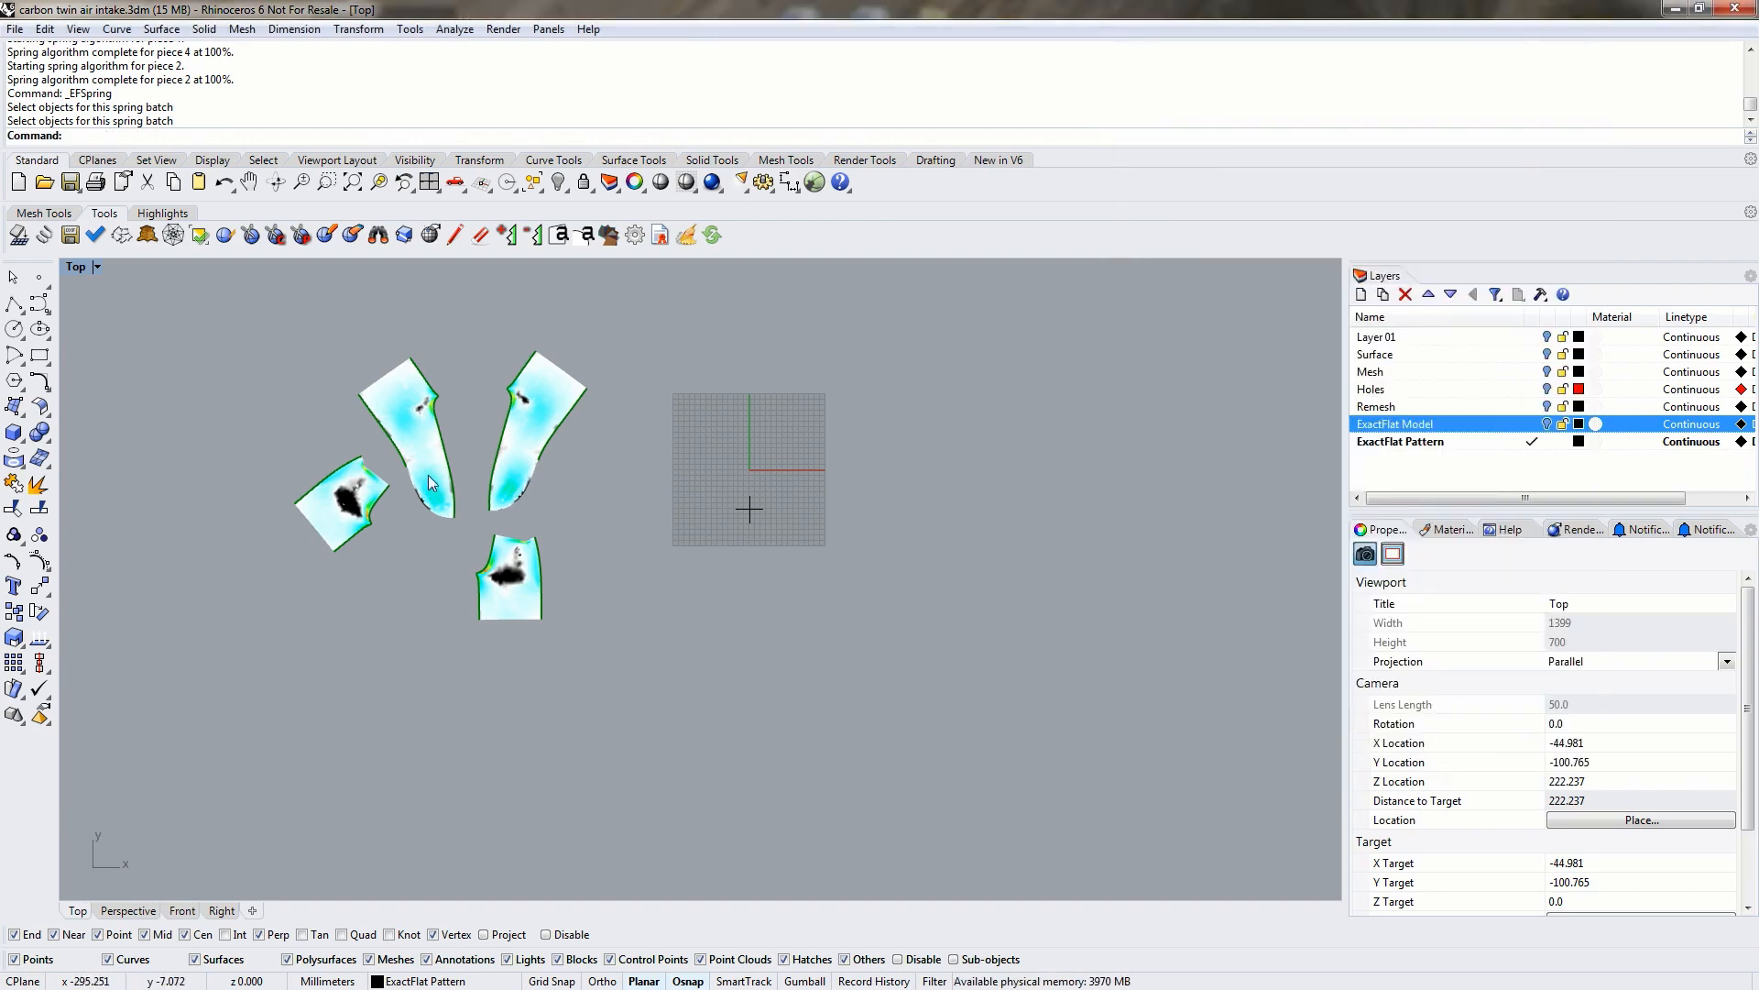
Swap the sides of the two long pattern pieces and leave a wide gap between them.
left_click(526, 436)
left_click_drag(526, 436, 508, 427)
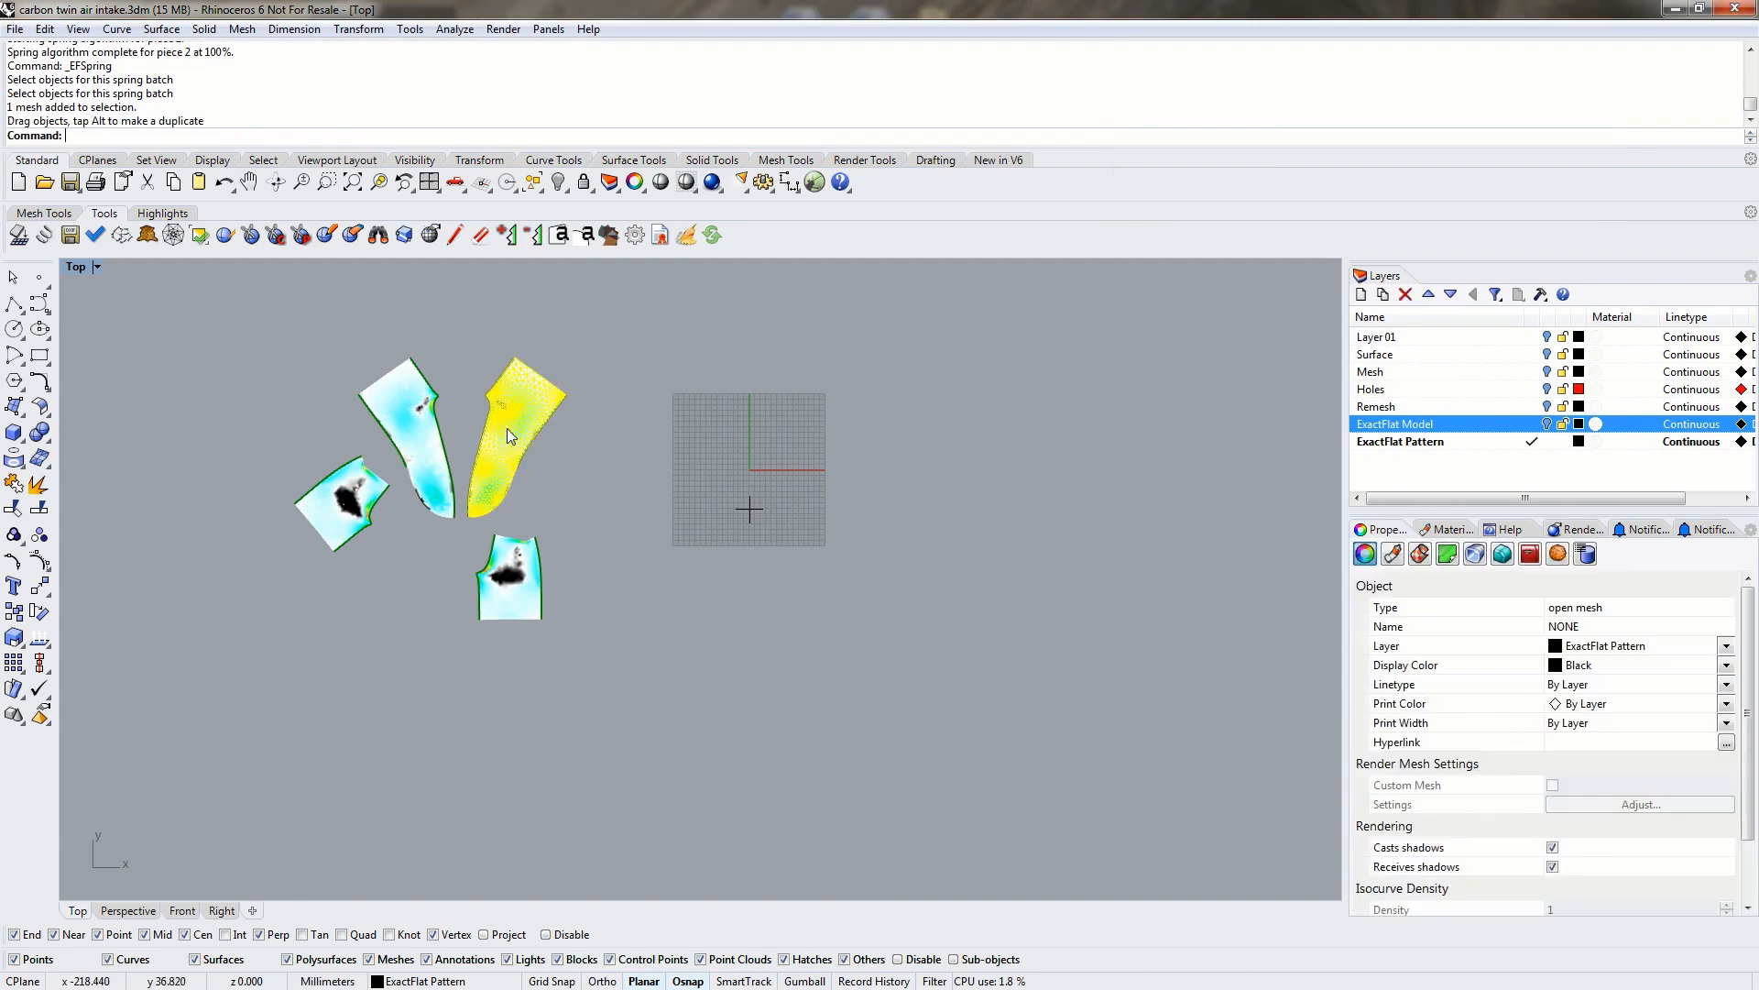
left_click_drag(402, 386, 644, 381)
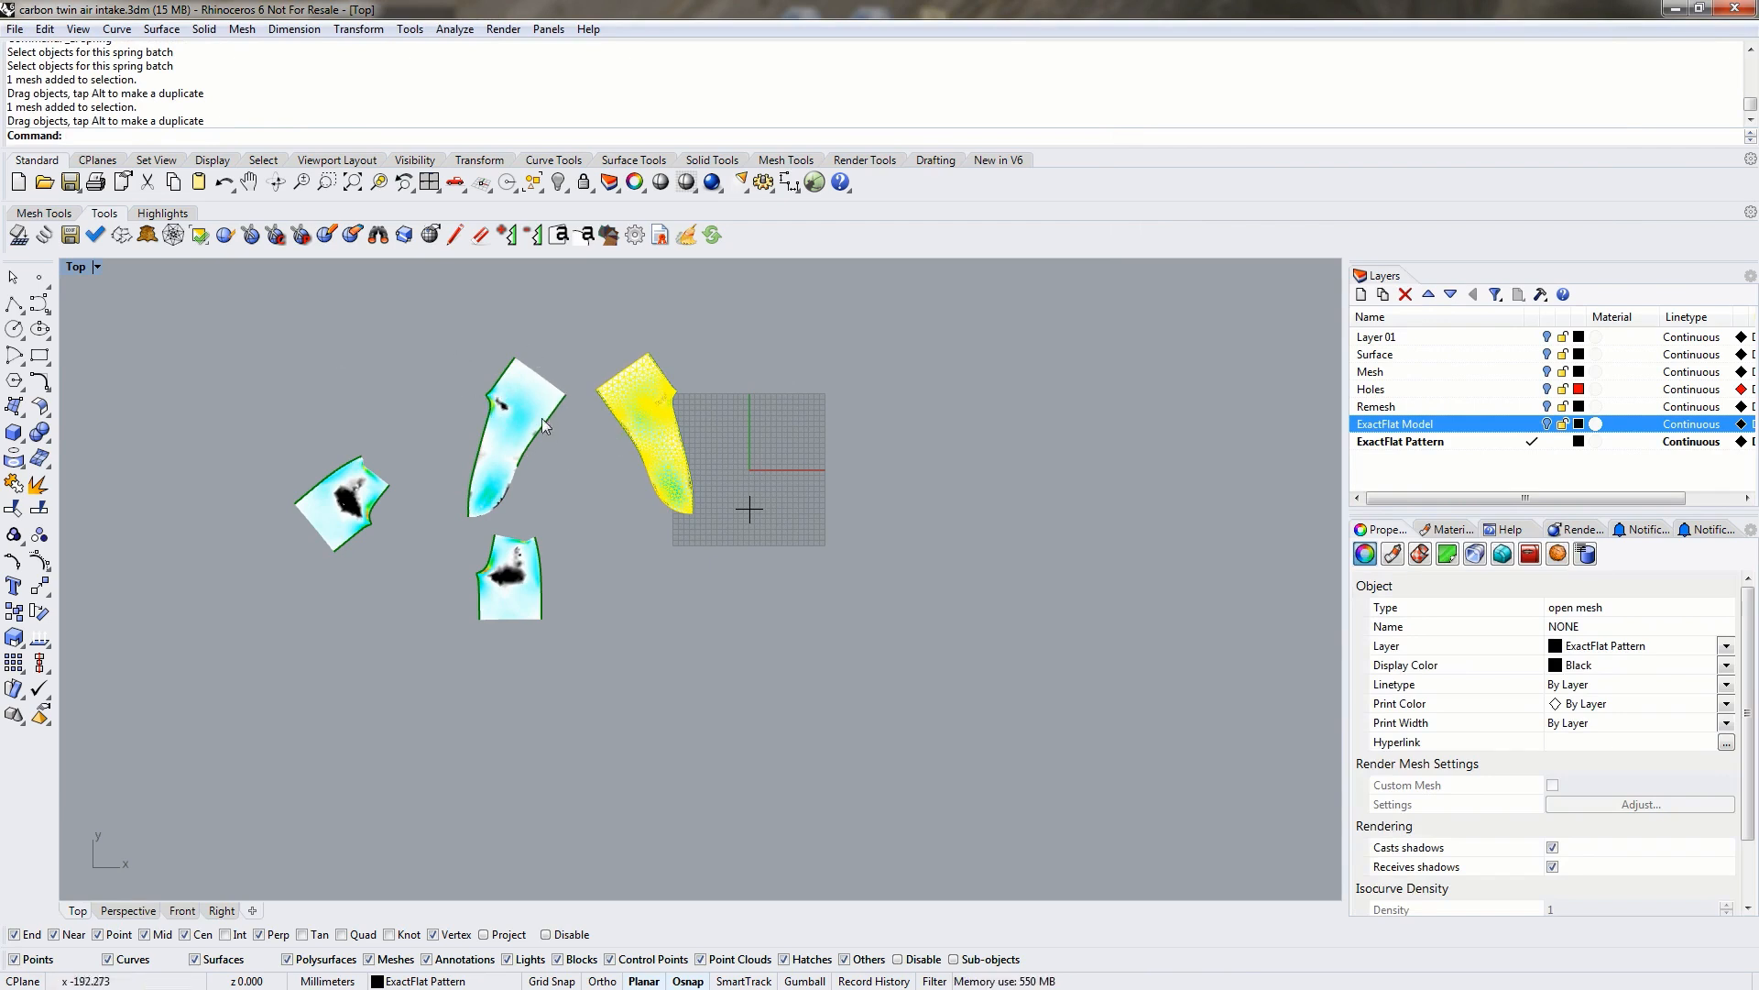
mouse_move(656, 448)
left_mouse_down()
mouse_move(596, 455)
mouse_move(656, 449)
left_mouse_up()
left_click_drag(520, 405, 464, 379)
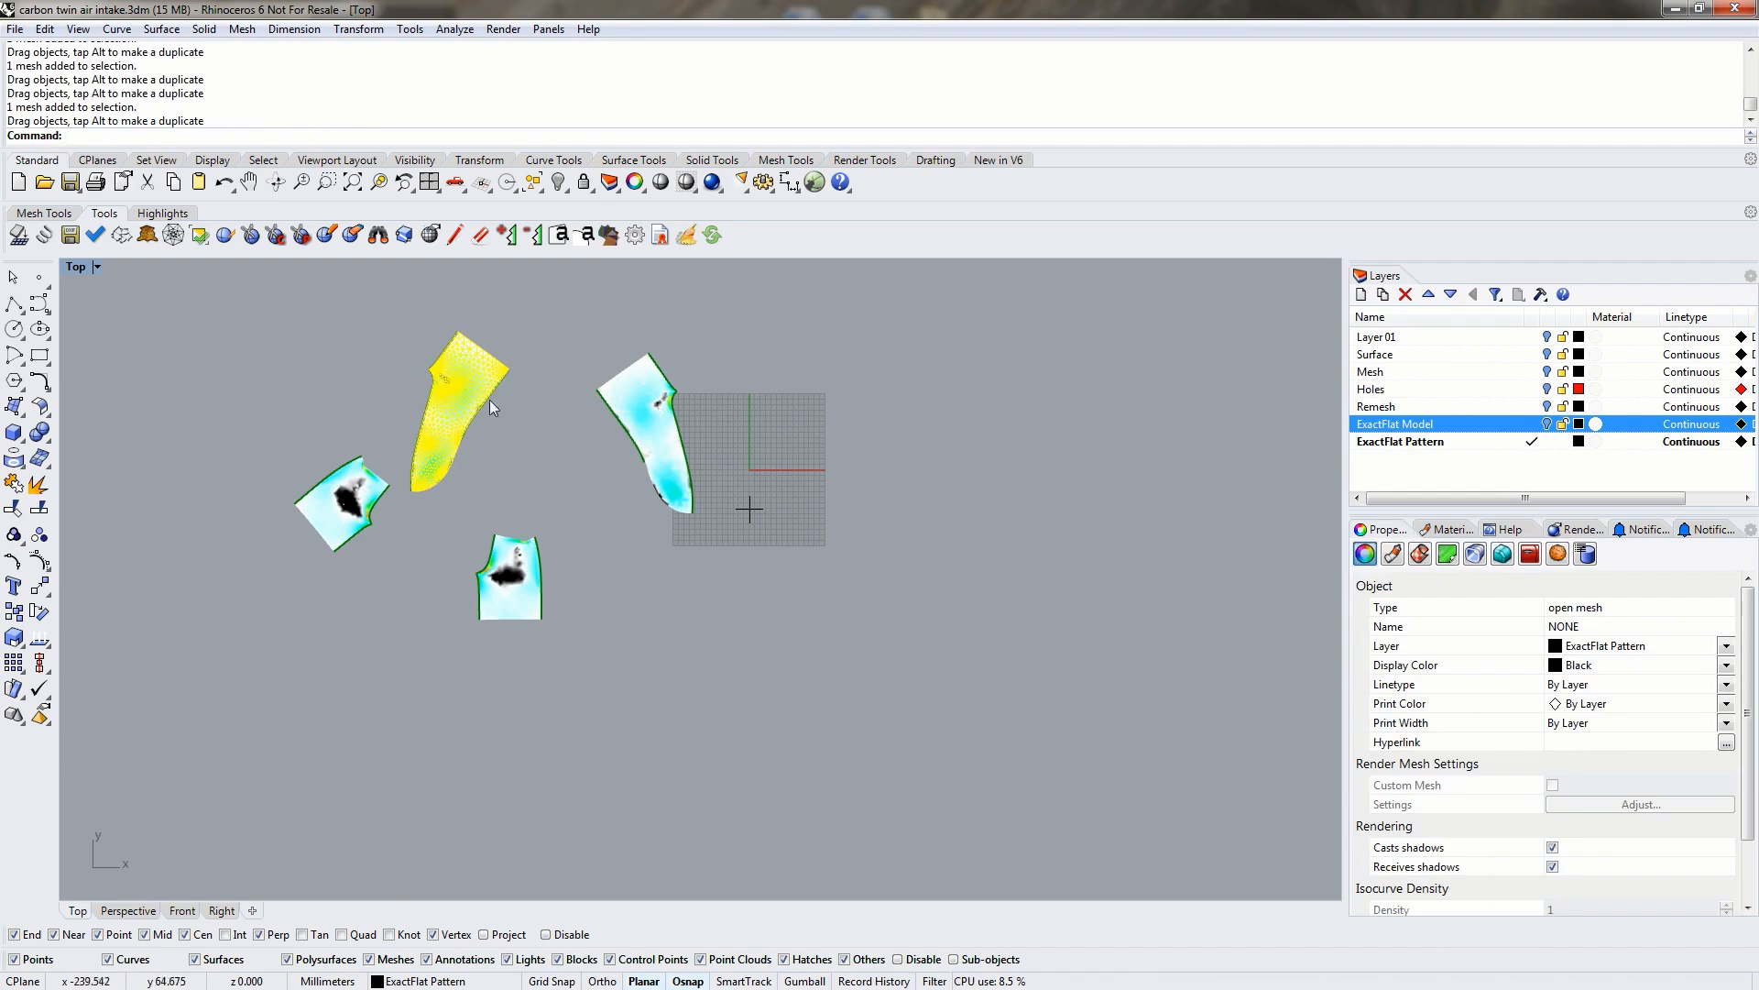
Rotate the long piece farther from the grid about 31° counterclockwise around its outer upper corner, bringing its outer edge near vertical.
left_click(294, 317)
left_click(466, 376)
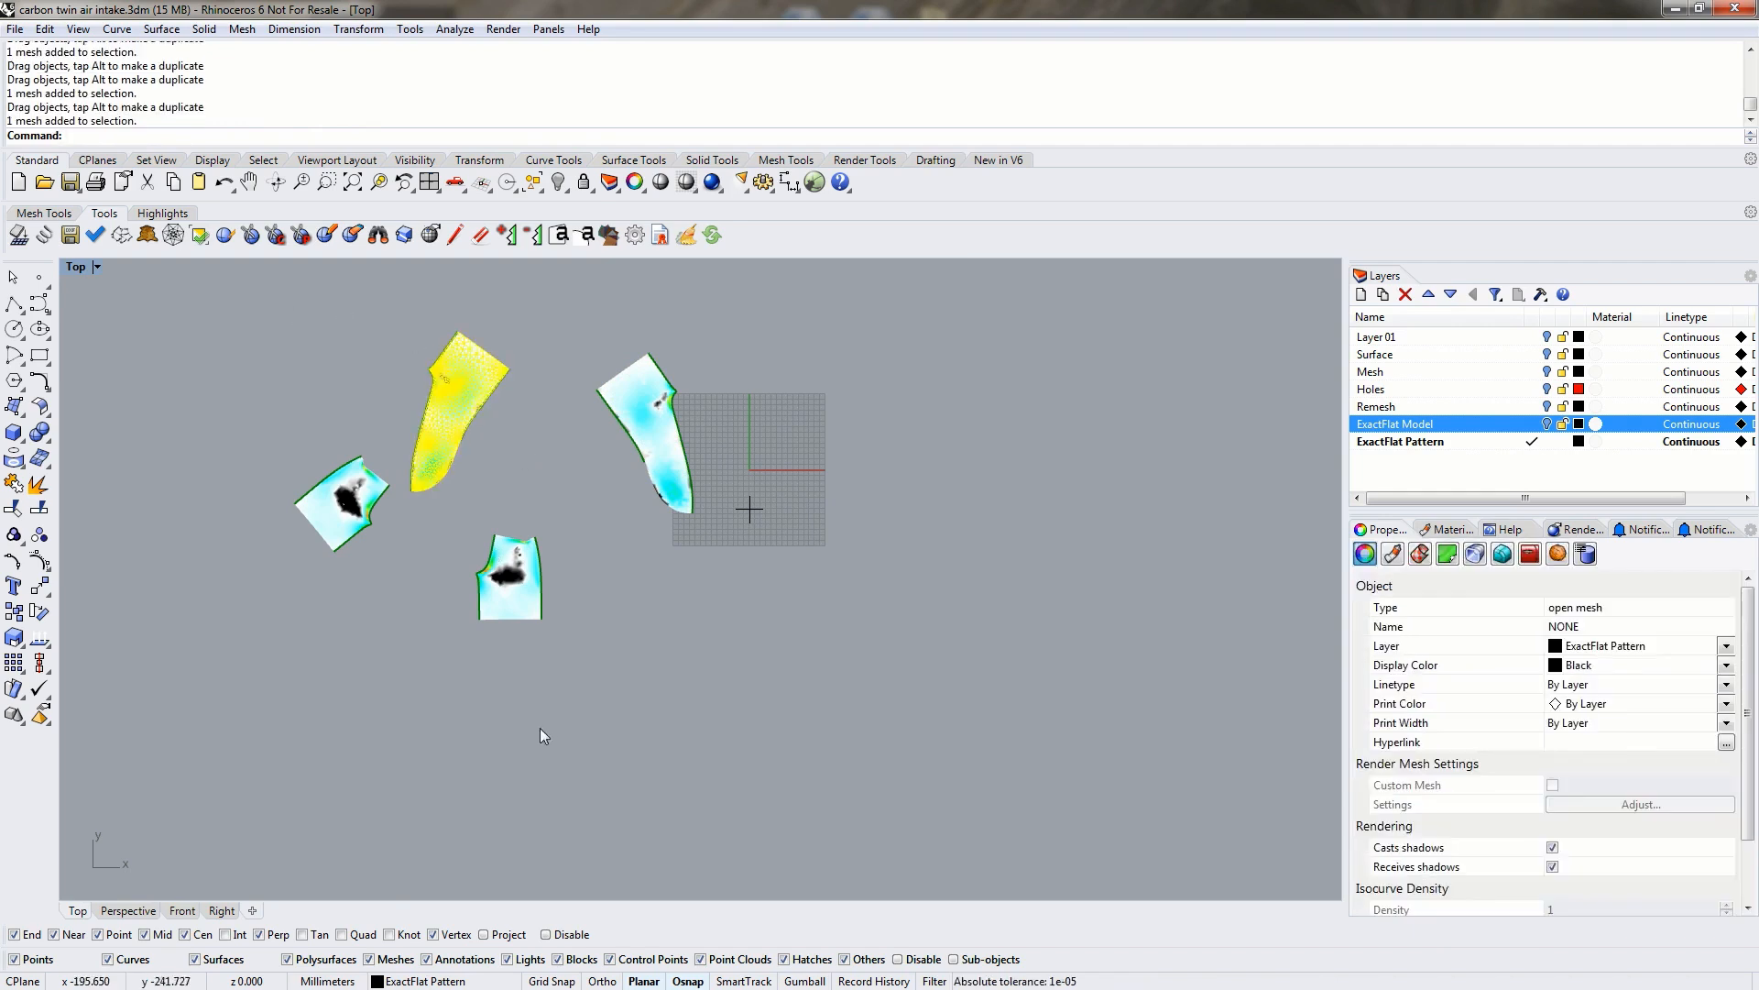
type("rotate")
key("Return")
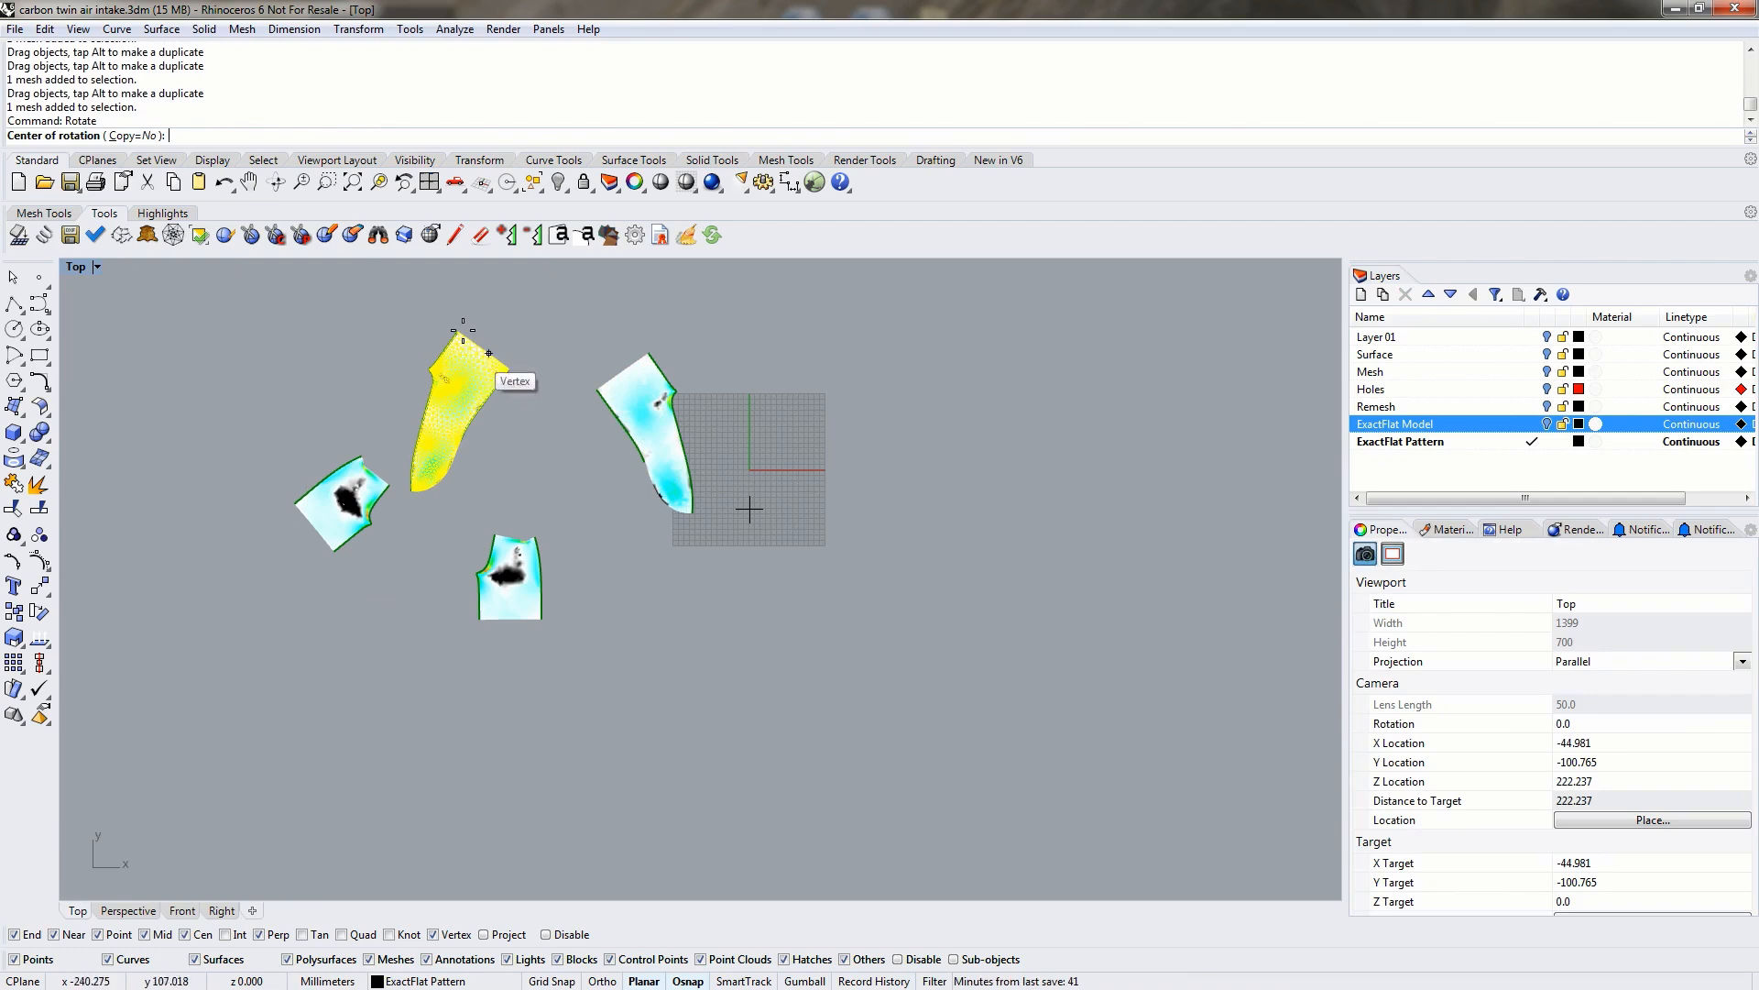
scroll(518, 371, "up", 5)
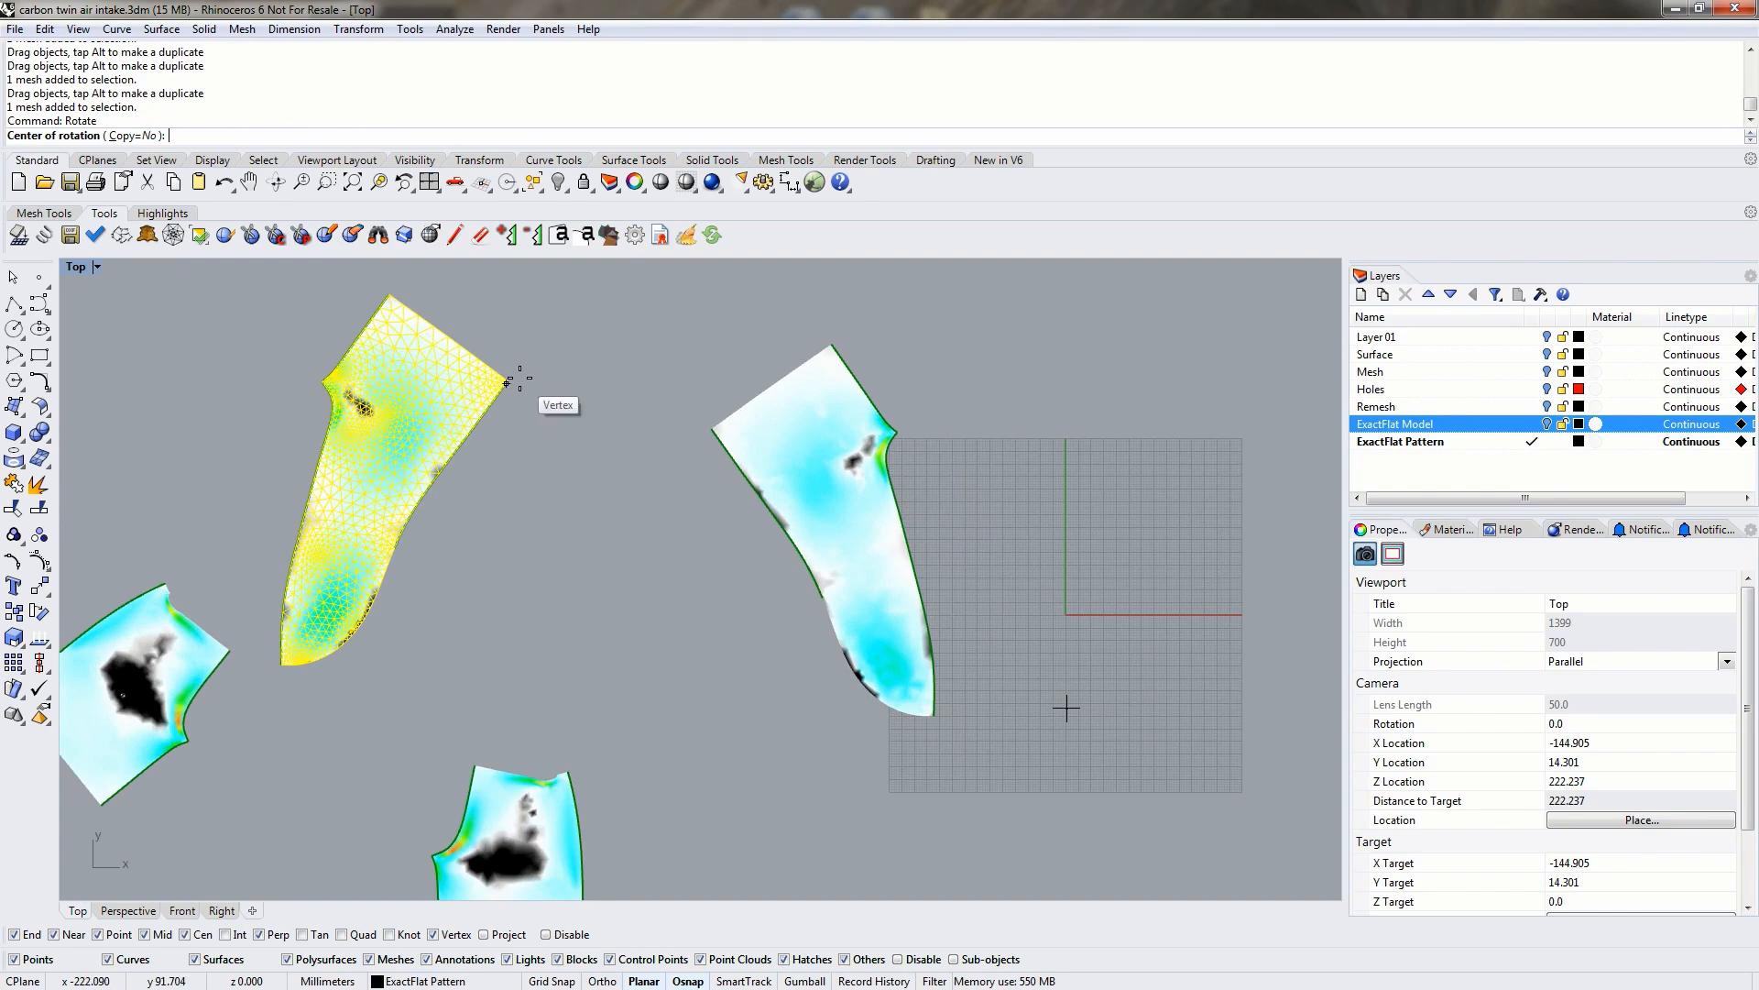
left_click(518, 378)
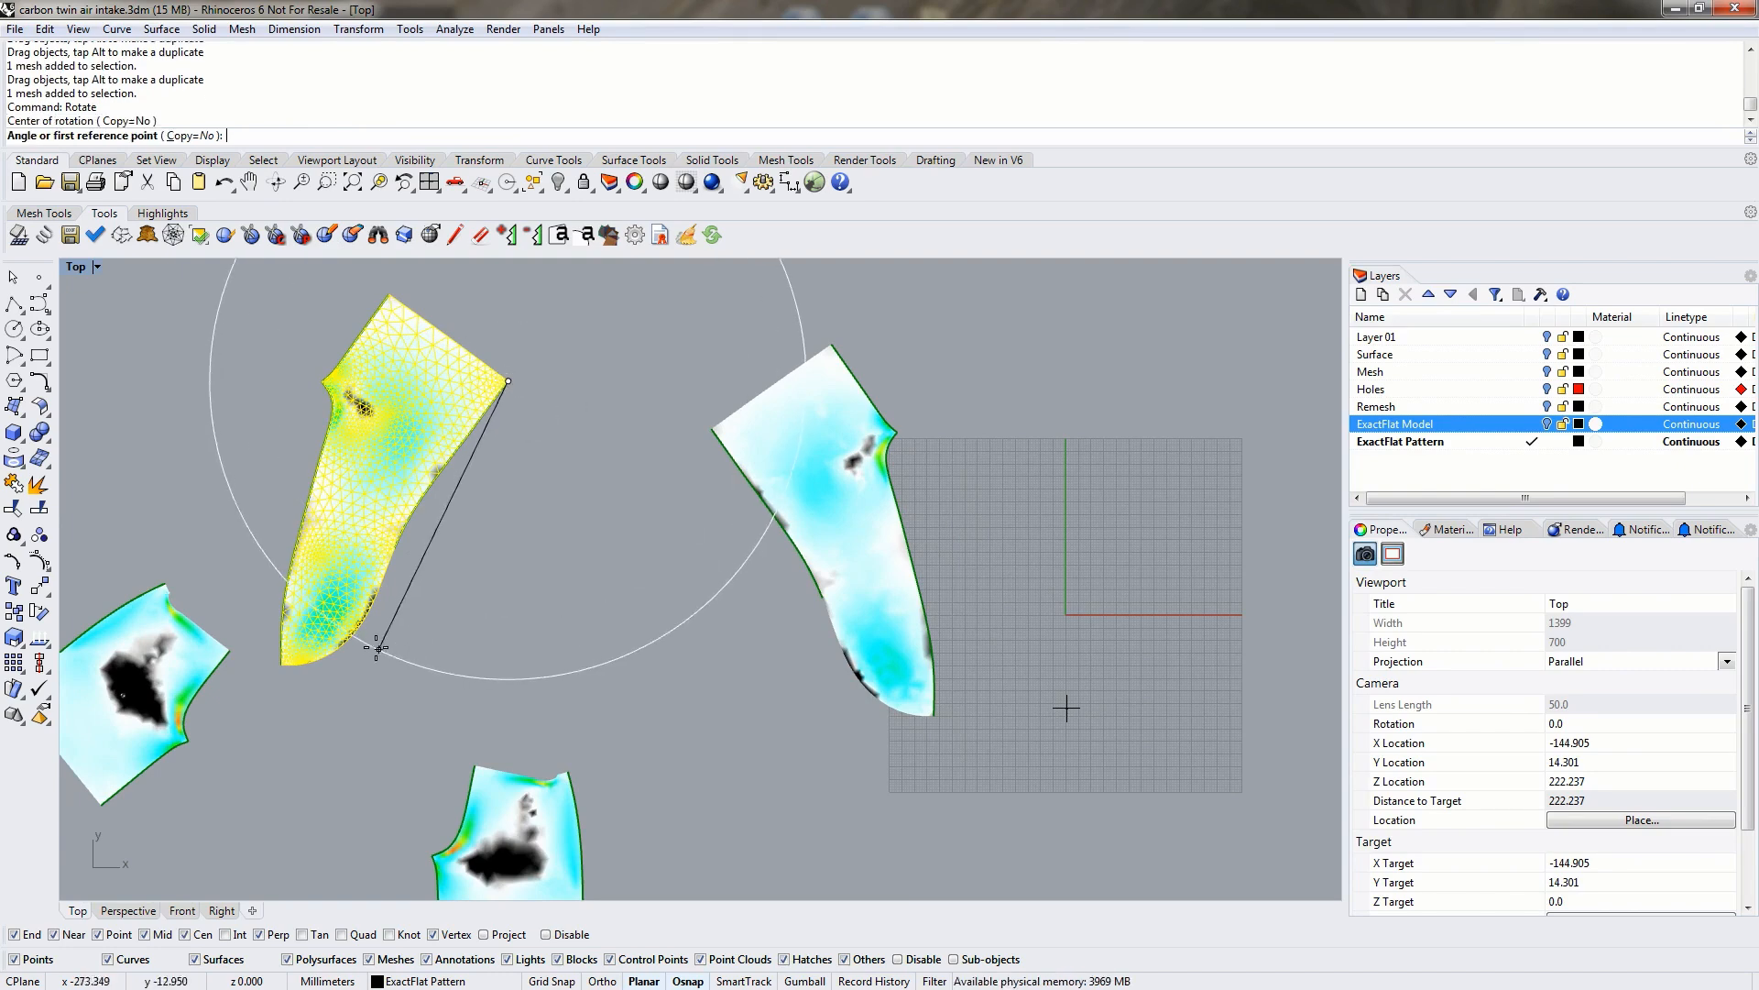
left_click(363, 621)
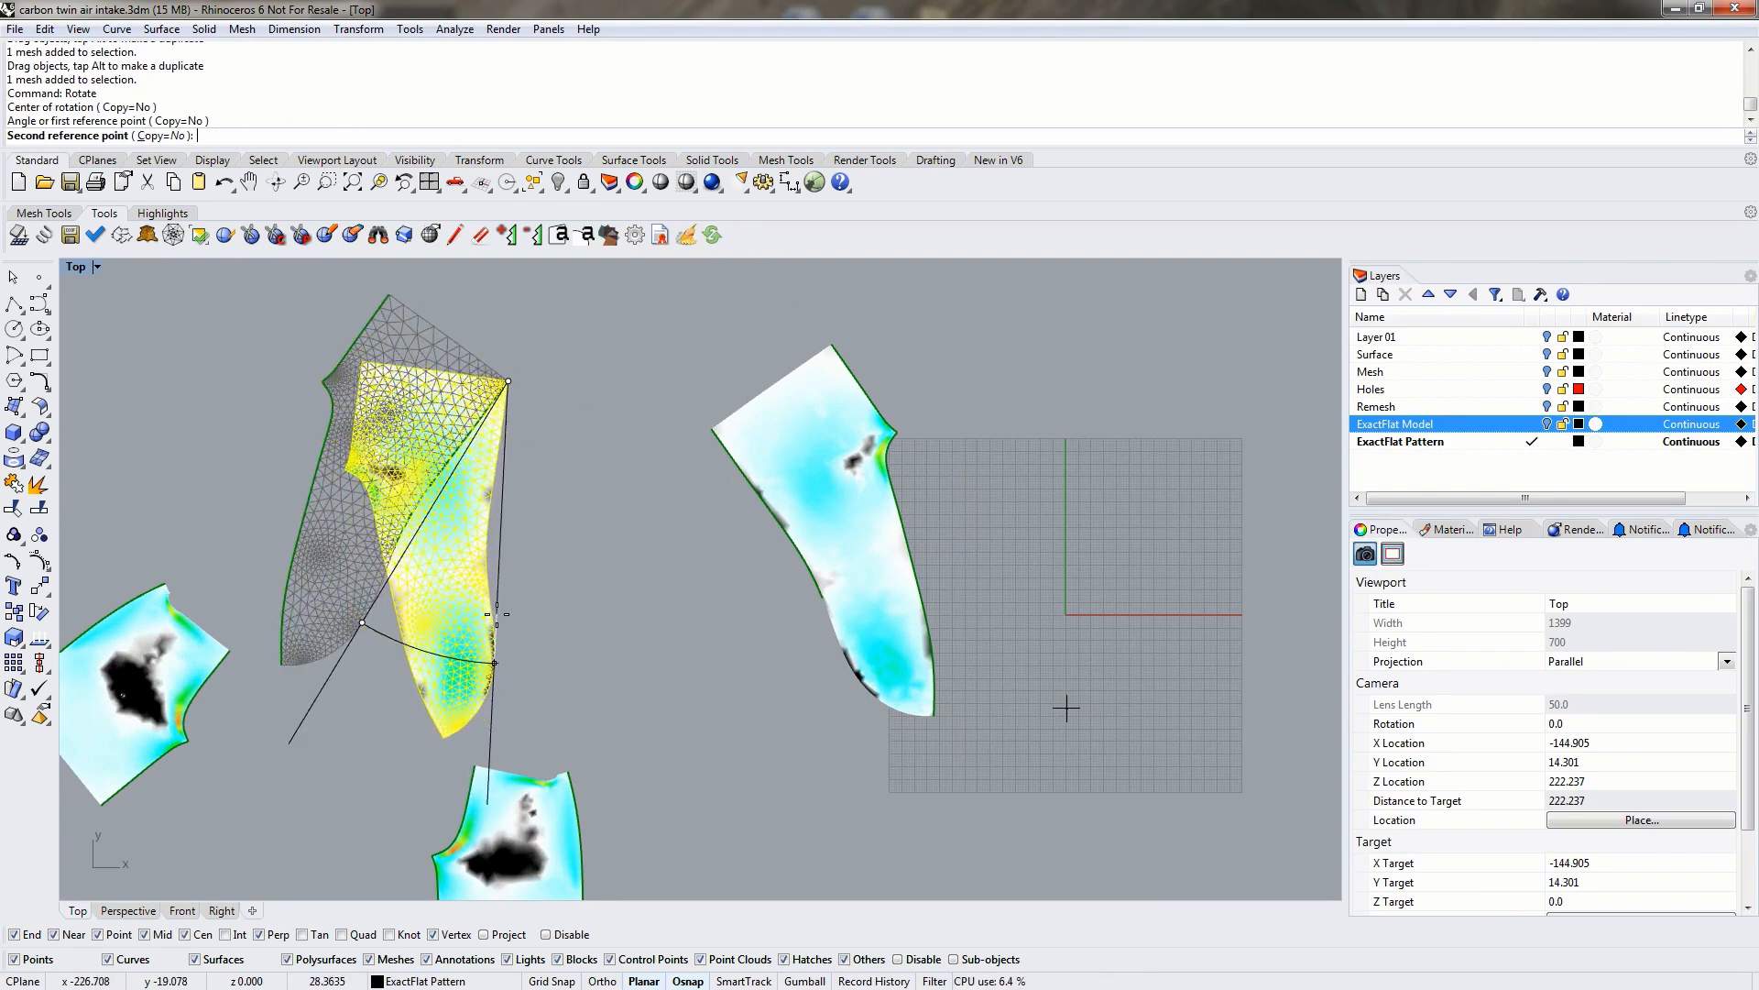
left_click(499, 639)
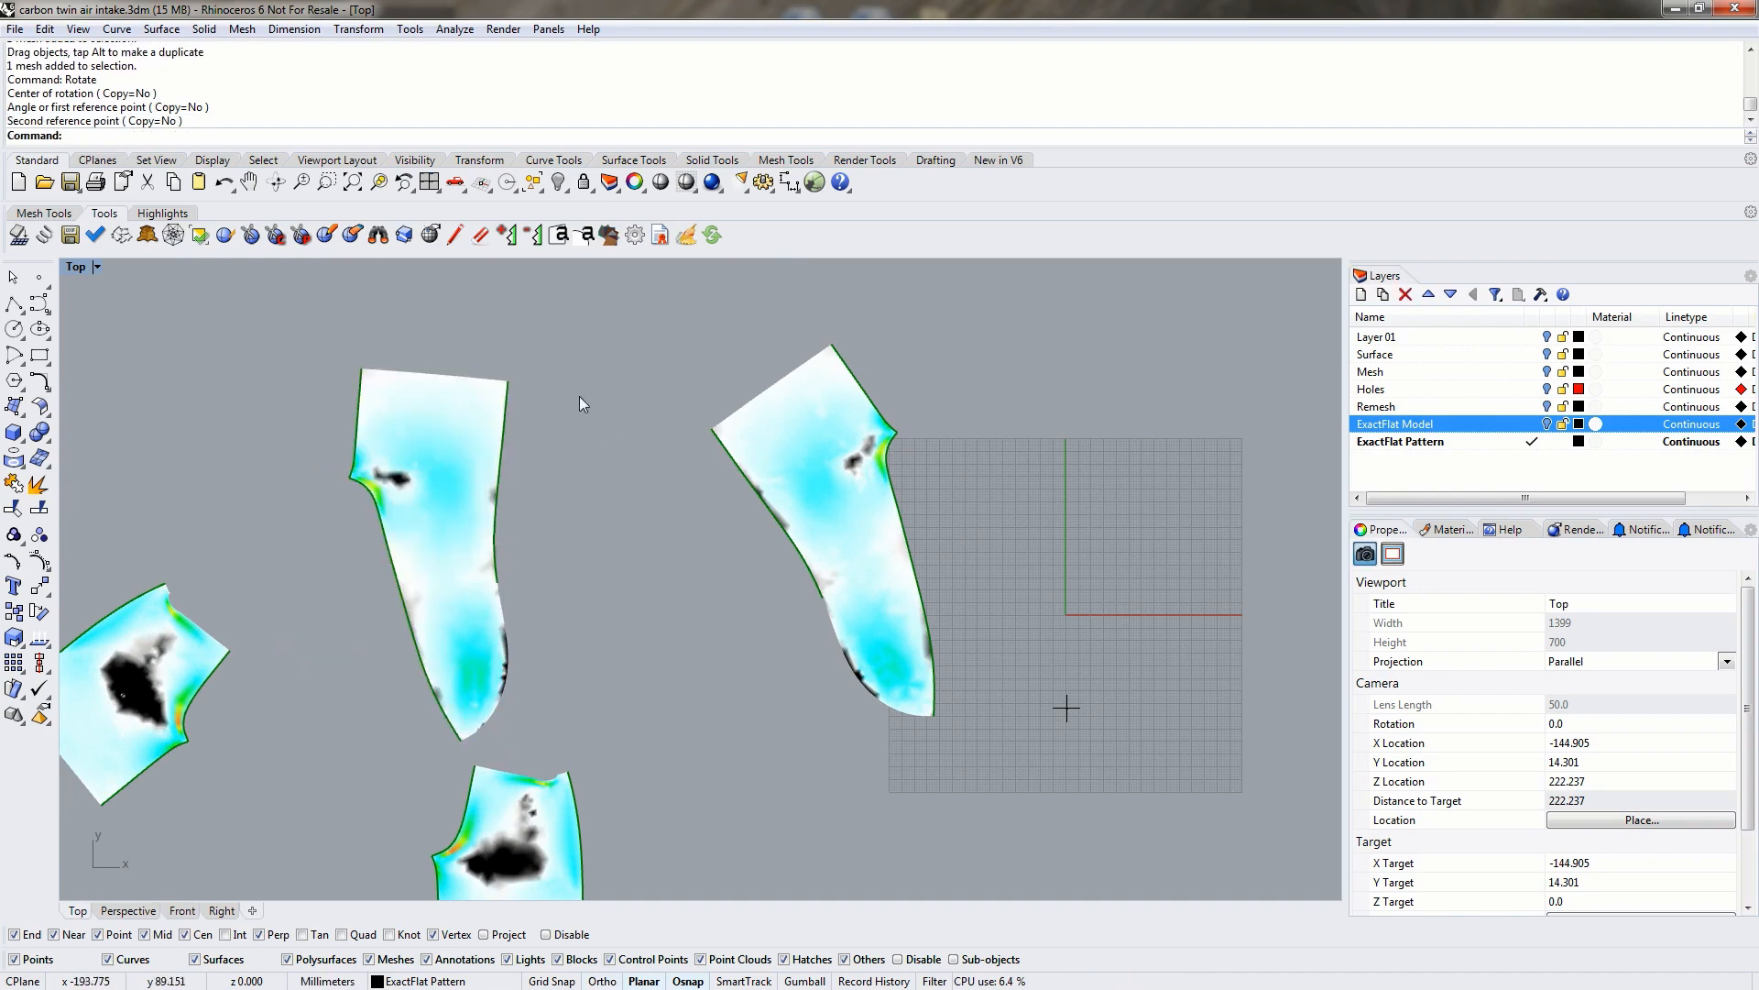
Rotate the same long piece about 6.4° counterclockwise around its upper-left corner so its short straight edge is vertical.
left_click(378, 236)
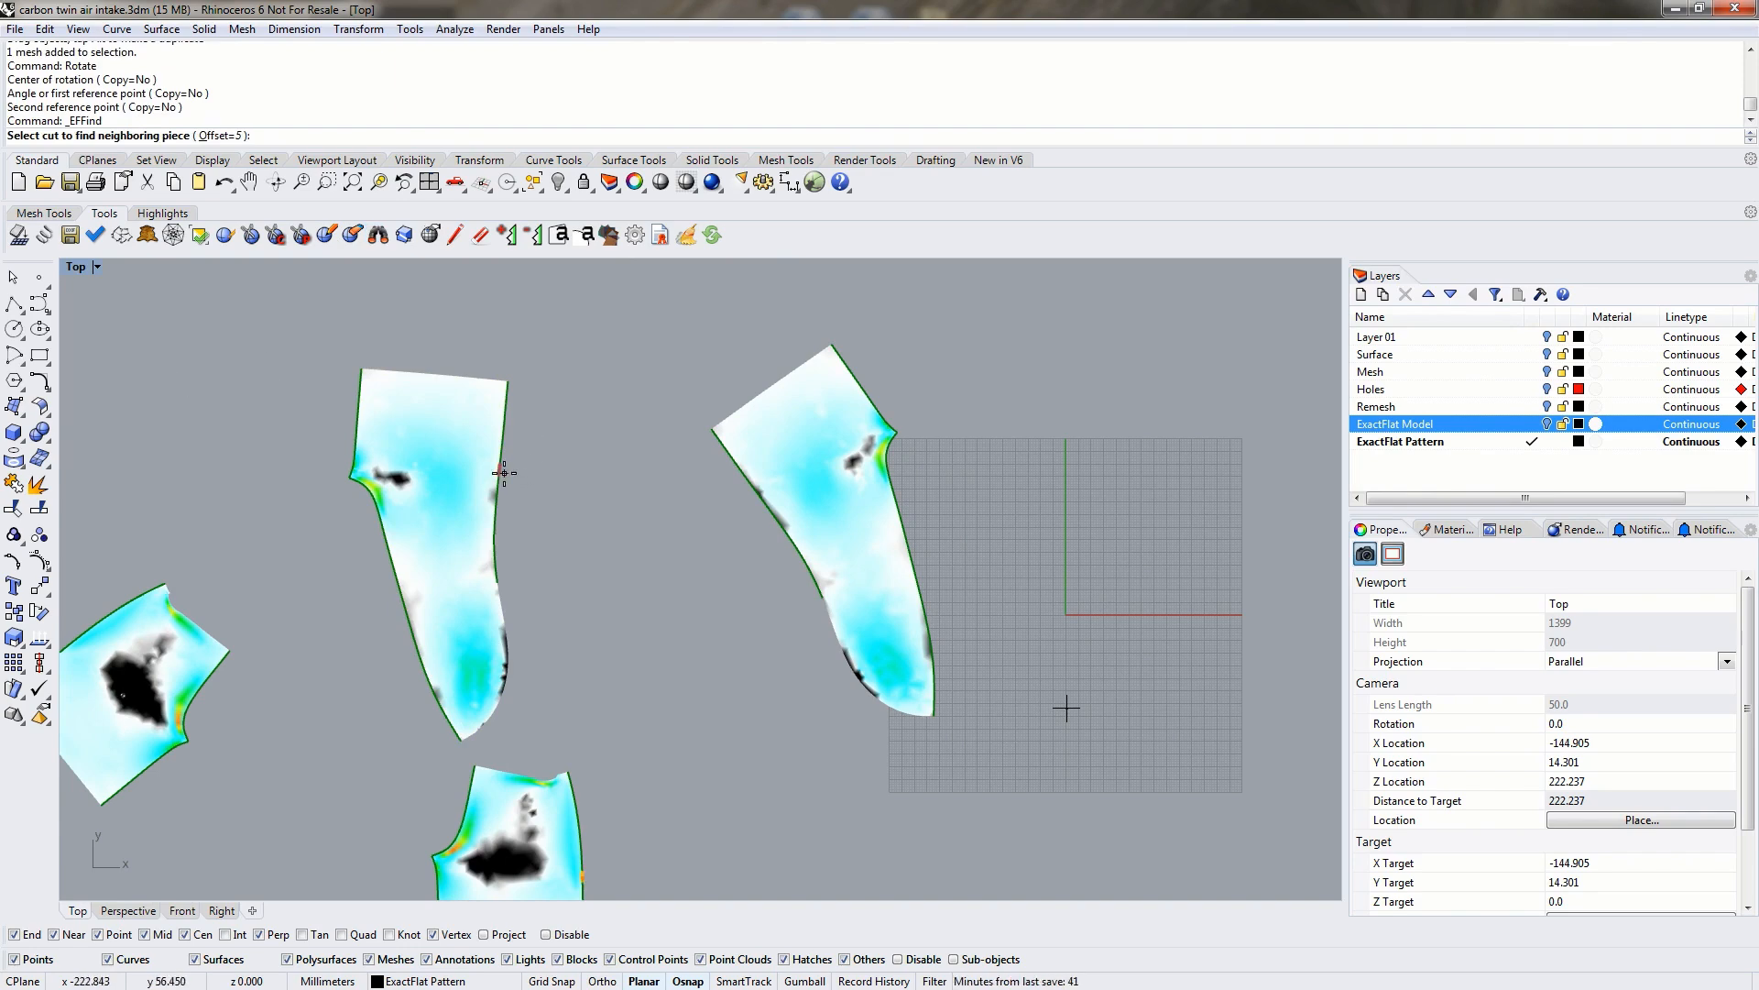
key("Escape")
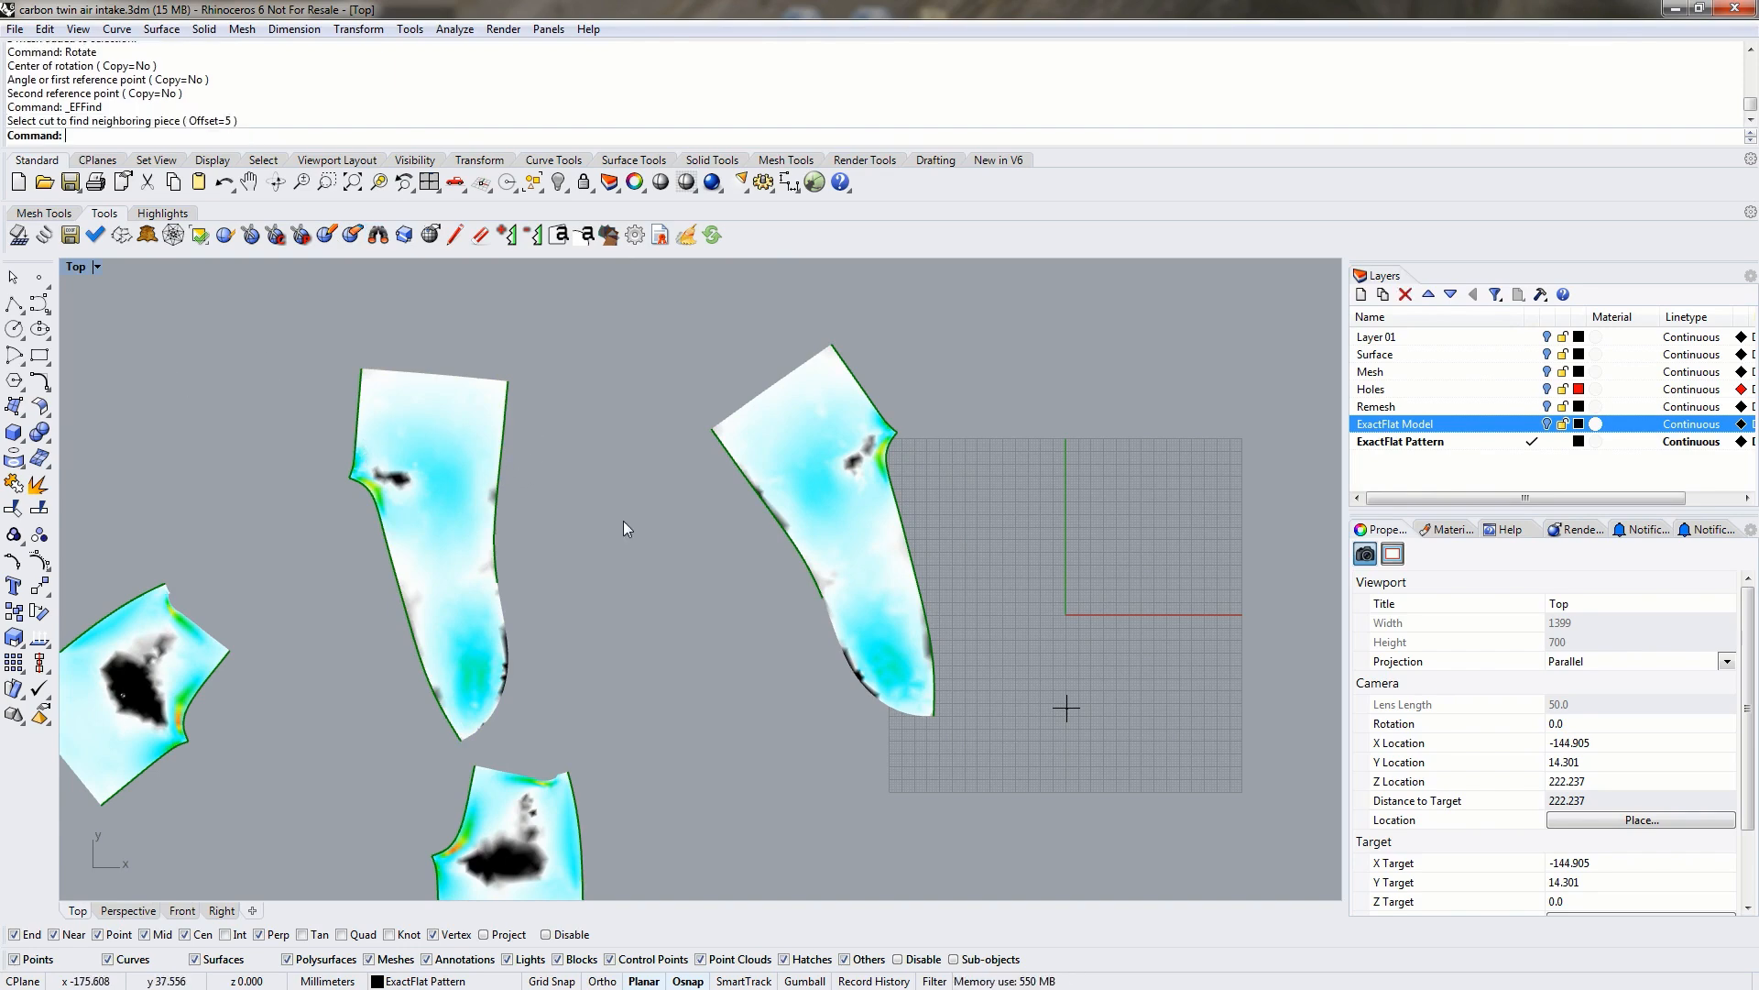
left_click(487, 458)
type("Rotate")
key("Return")
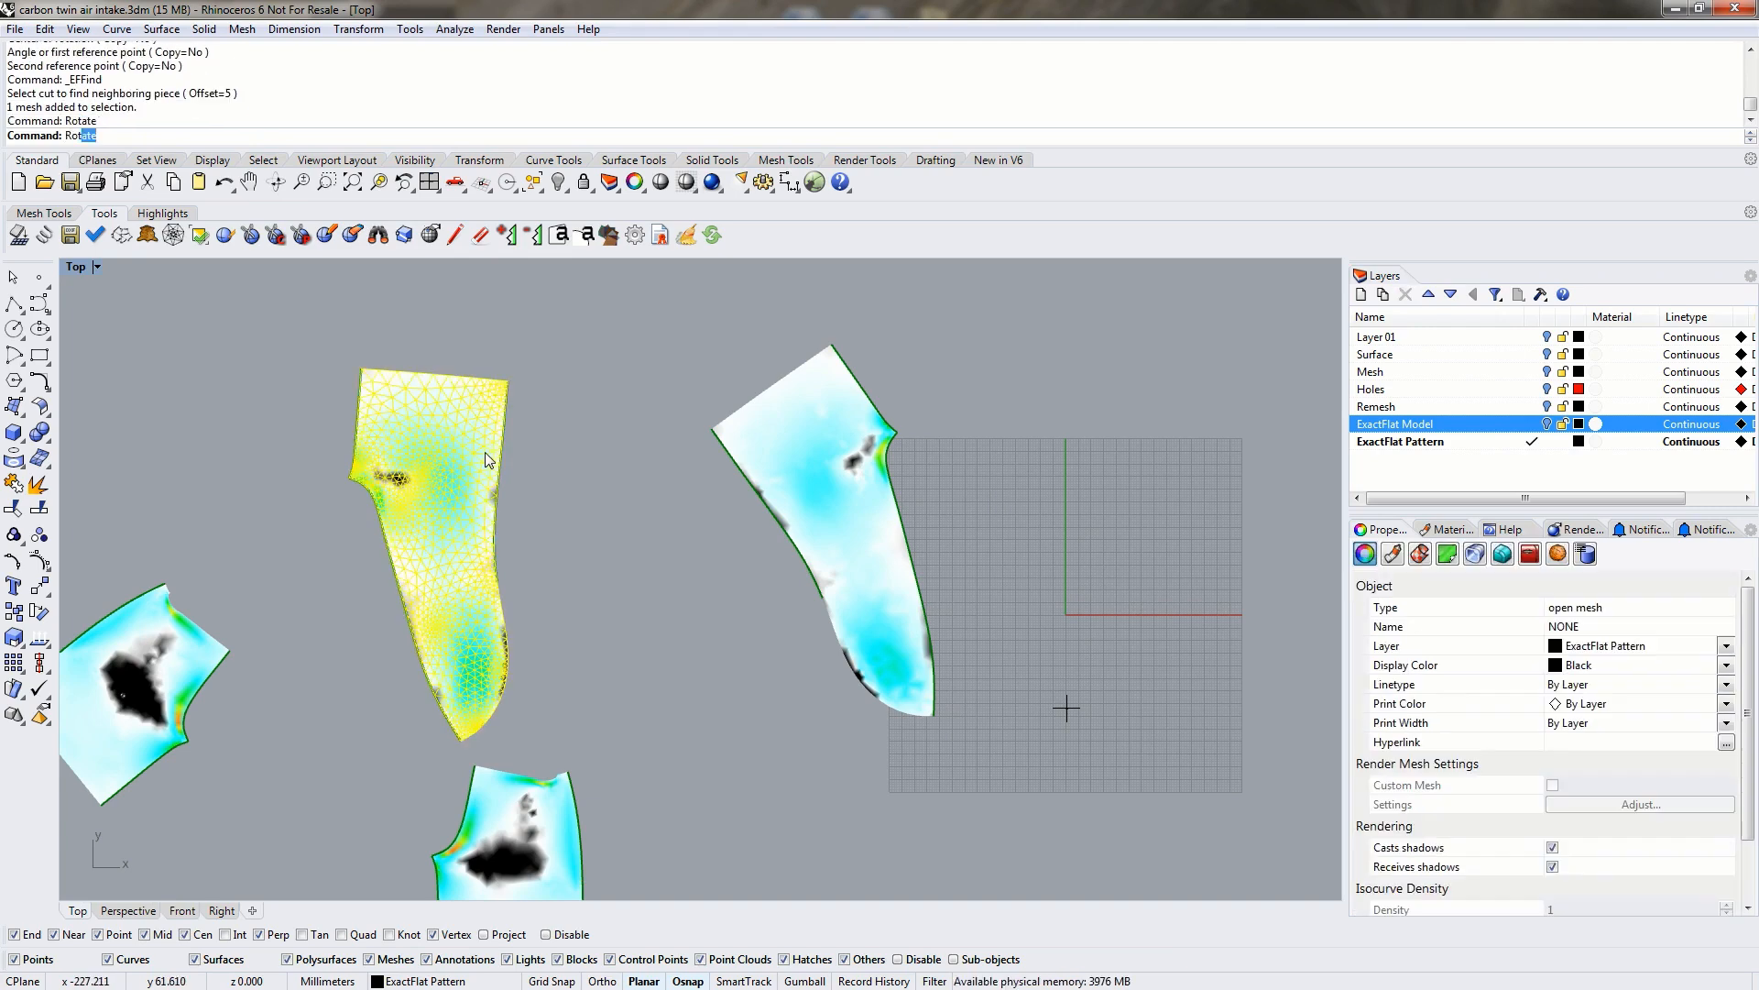
left_click(360, 369)
left_click(351, 478)
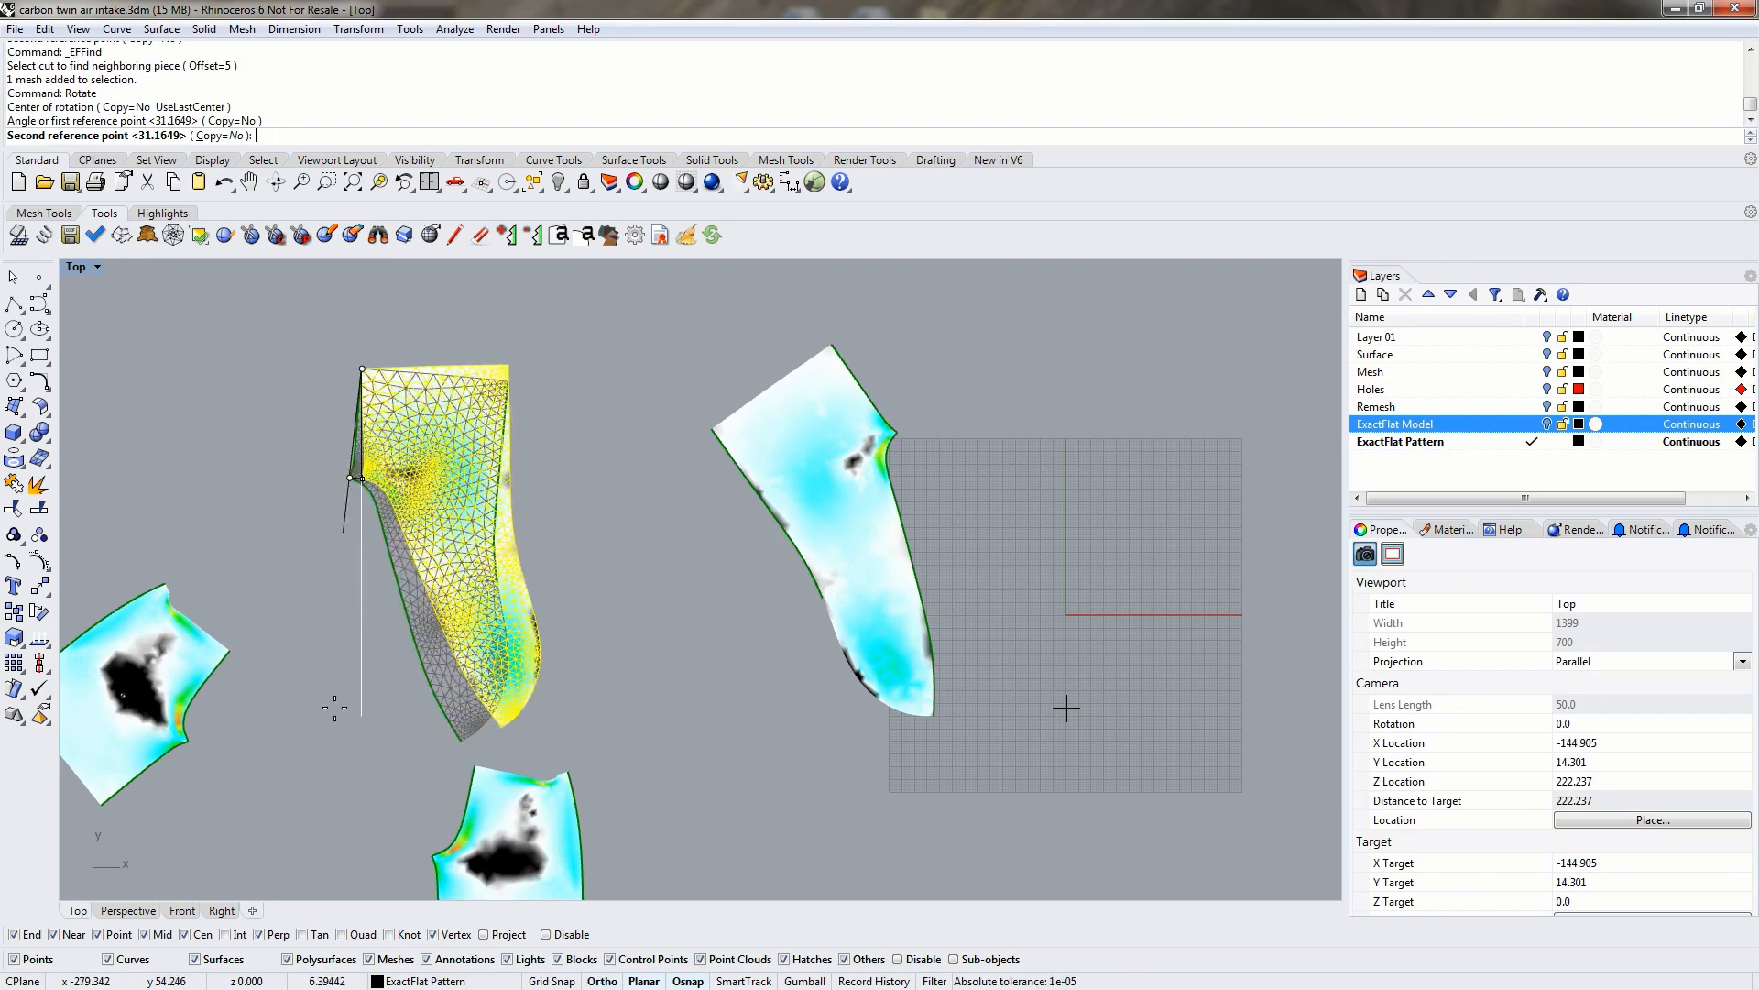
left_click(364, 639)
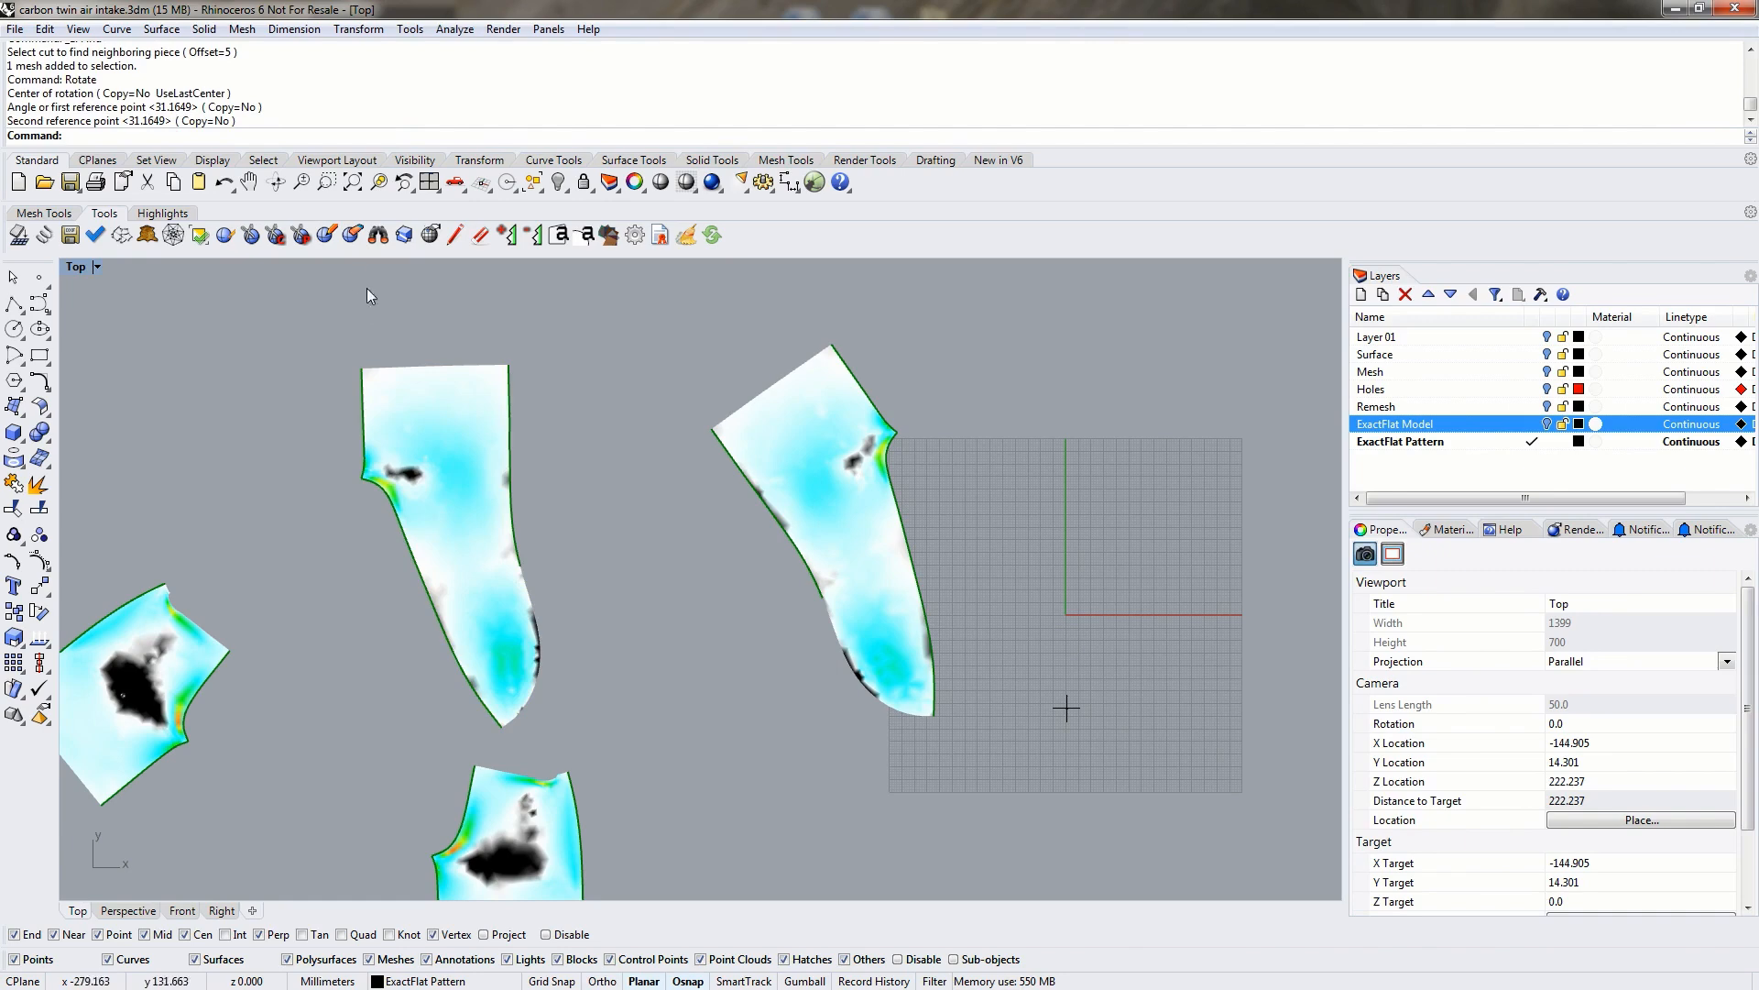
Use EFFind with an offset of 5 to bring the neighboring pieces alongside the cut edges of the long pieces.
left_click(378, 234)
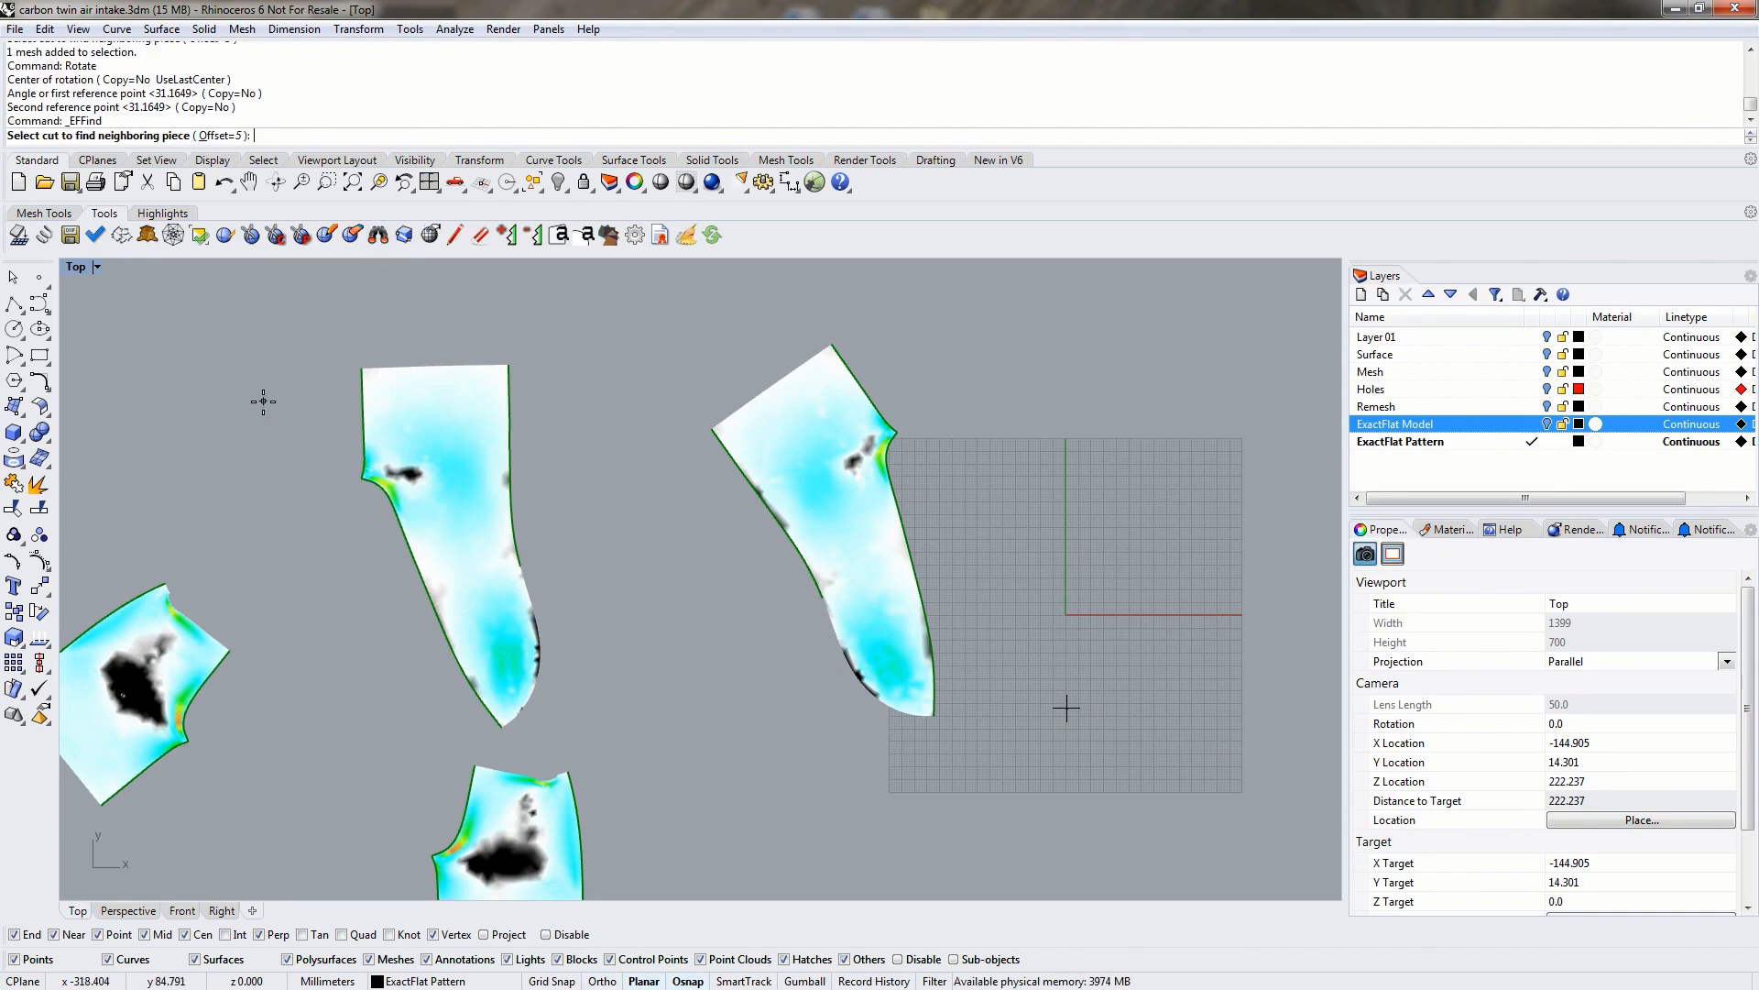
left_click(361, 422)
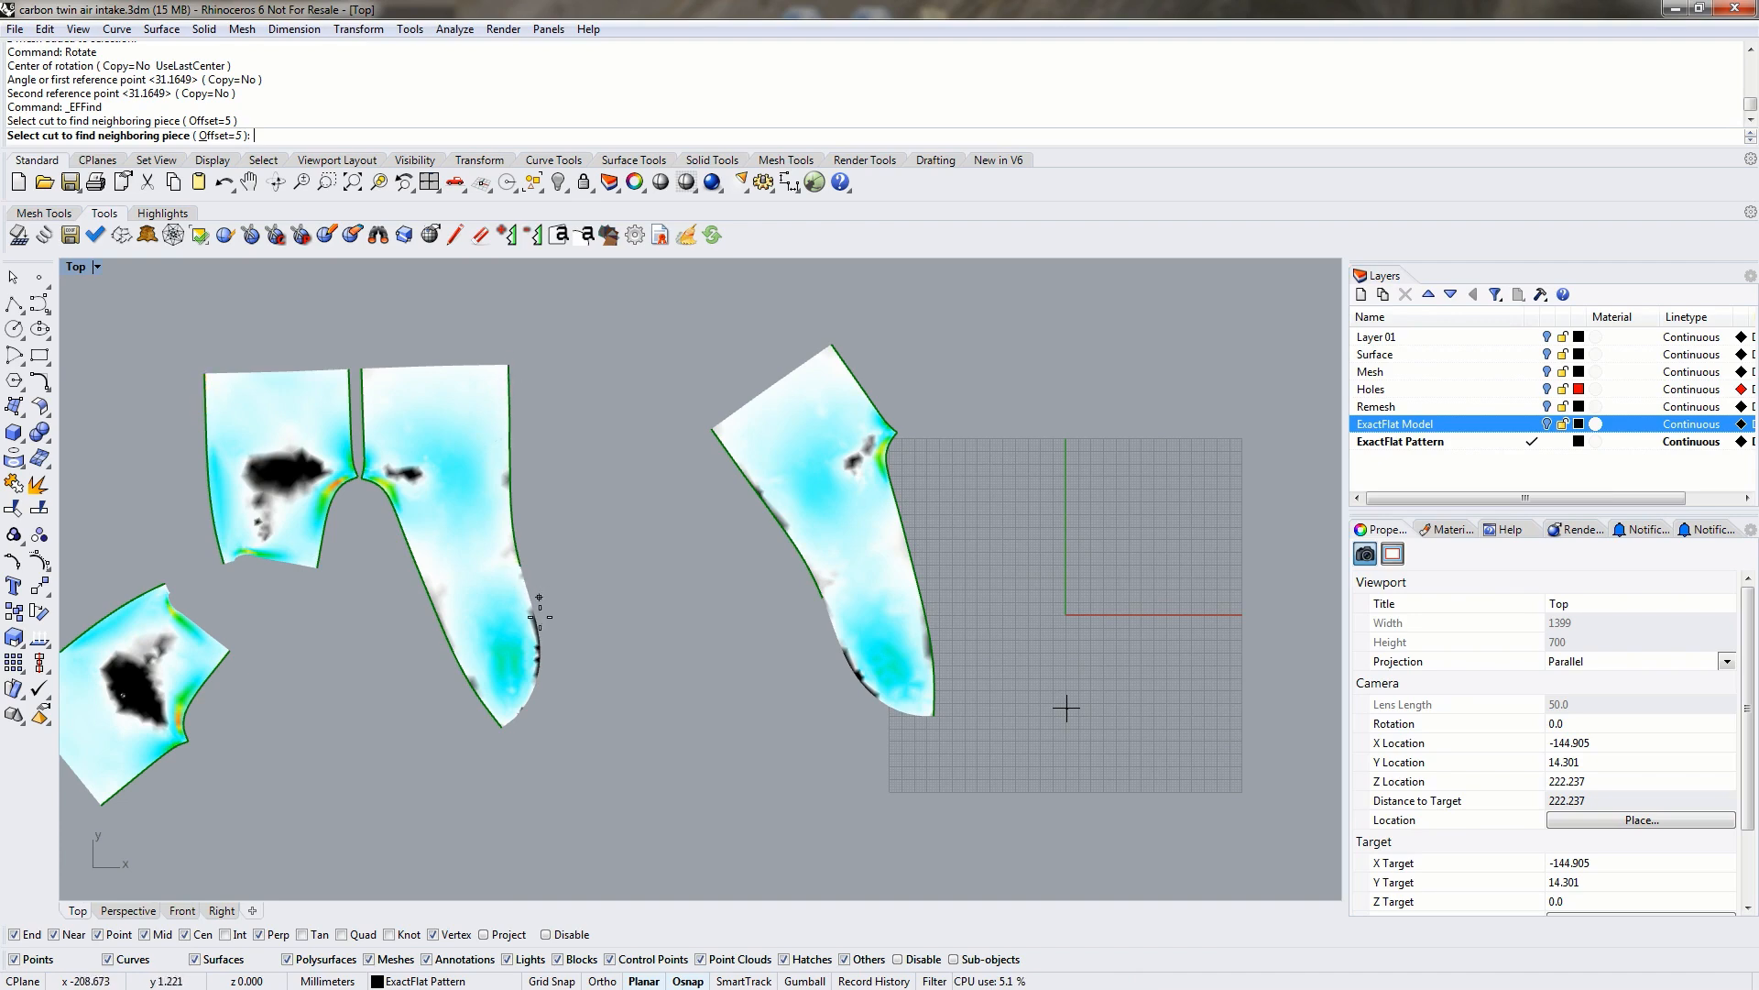
left_click(492, 721)
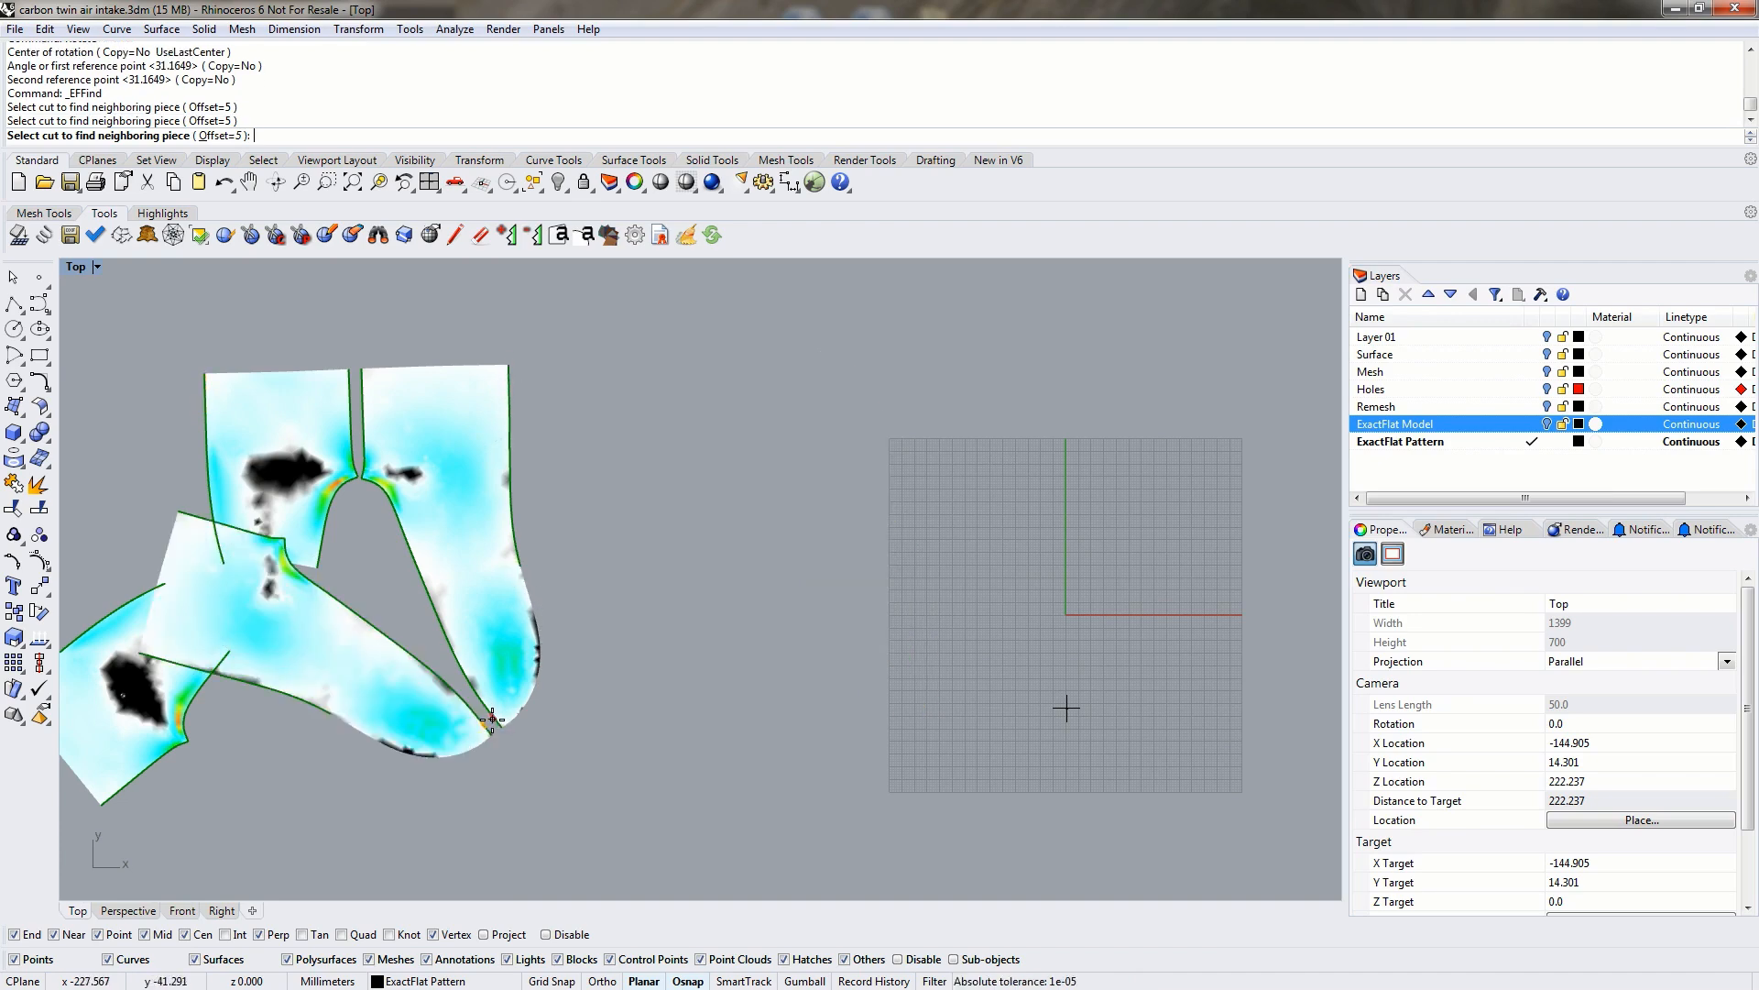
left_click(290, 696)
left_click(513, 476)
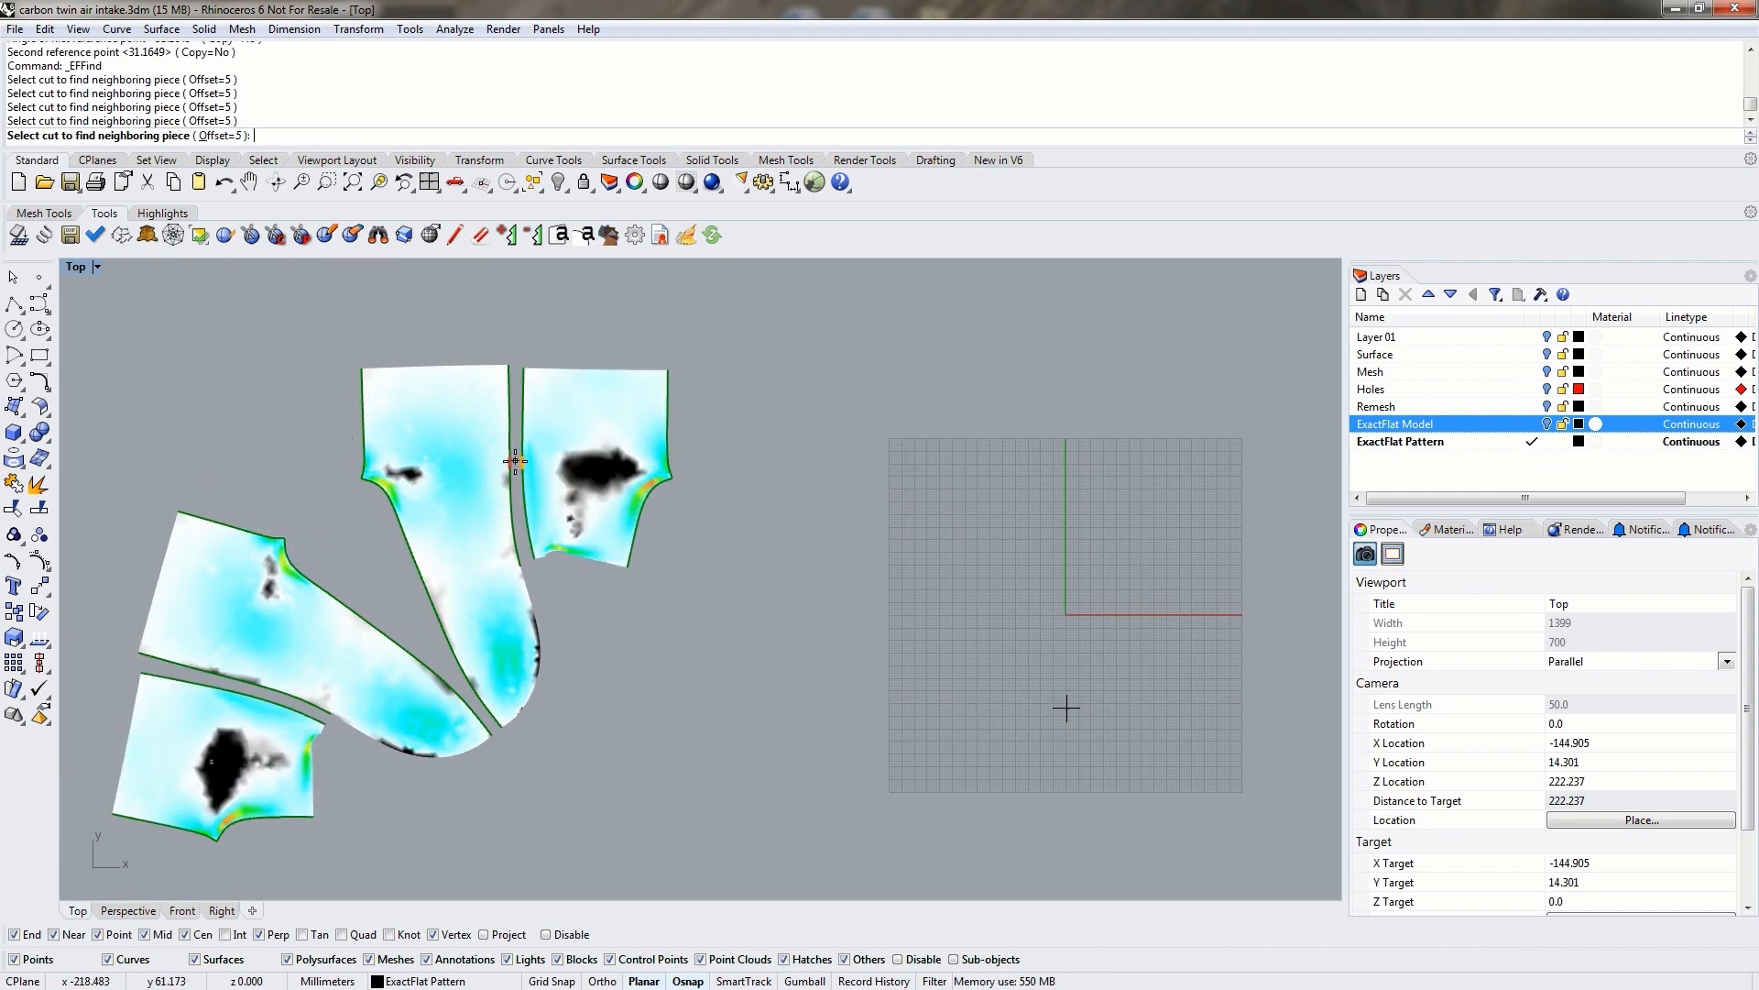
key("Return")
Rotate all the pattern pieces together clockwise until the seam between the two long pieces stands vertical.
scroll(524, 609, "down", 2)
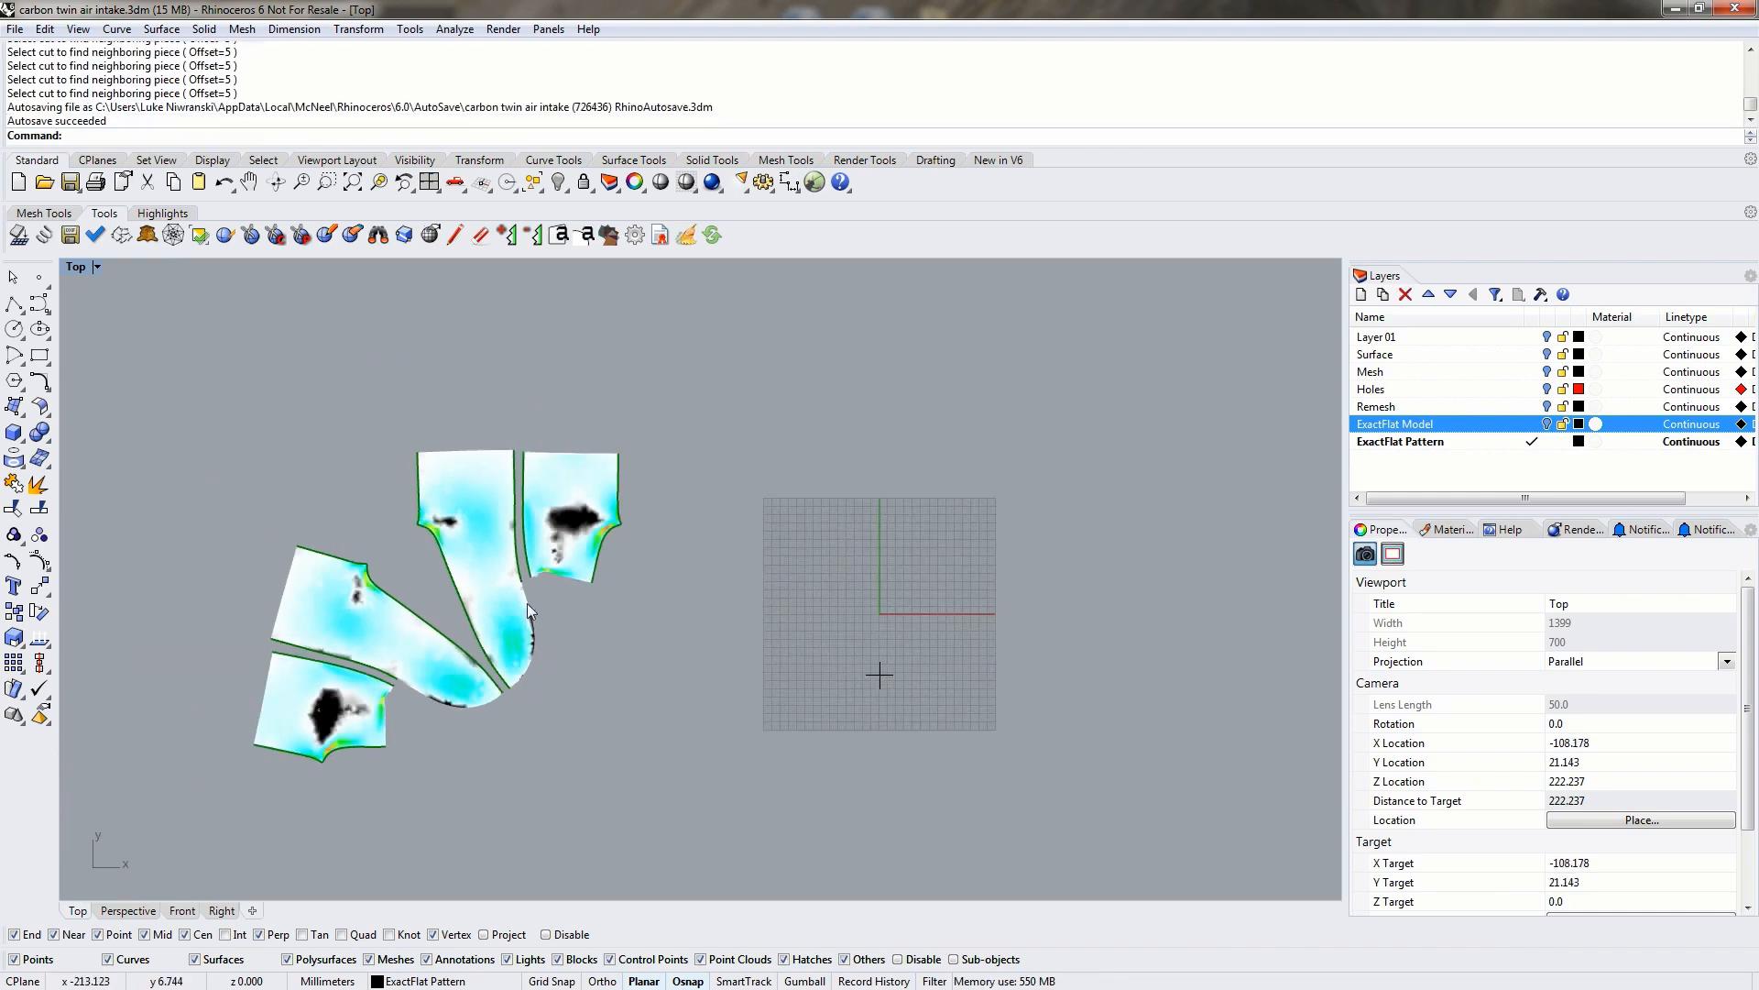
left_click_drag(143, 348, 744, 825)
type("rotate")
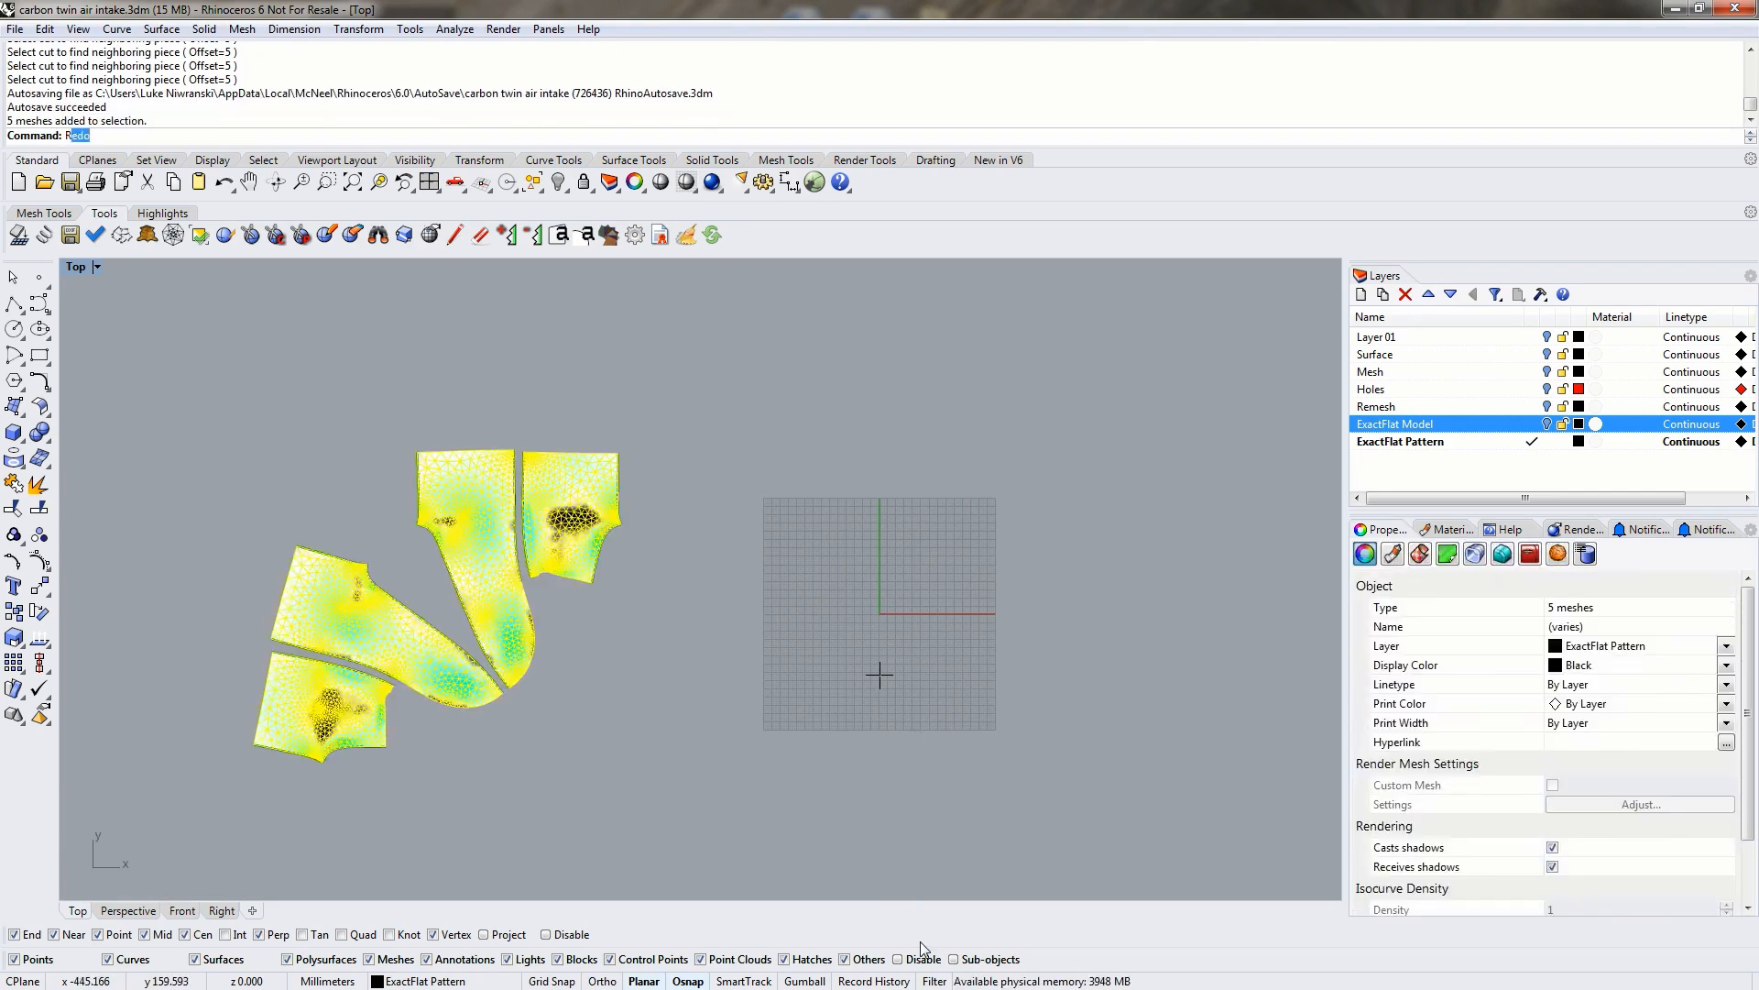
key("Return")
left_click(346, 478)
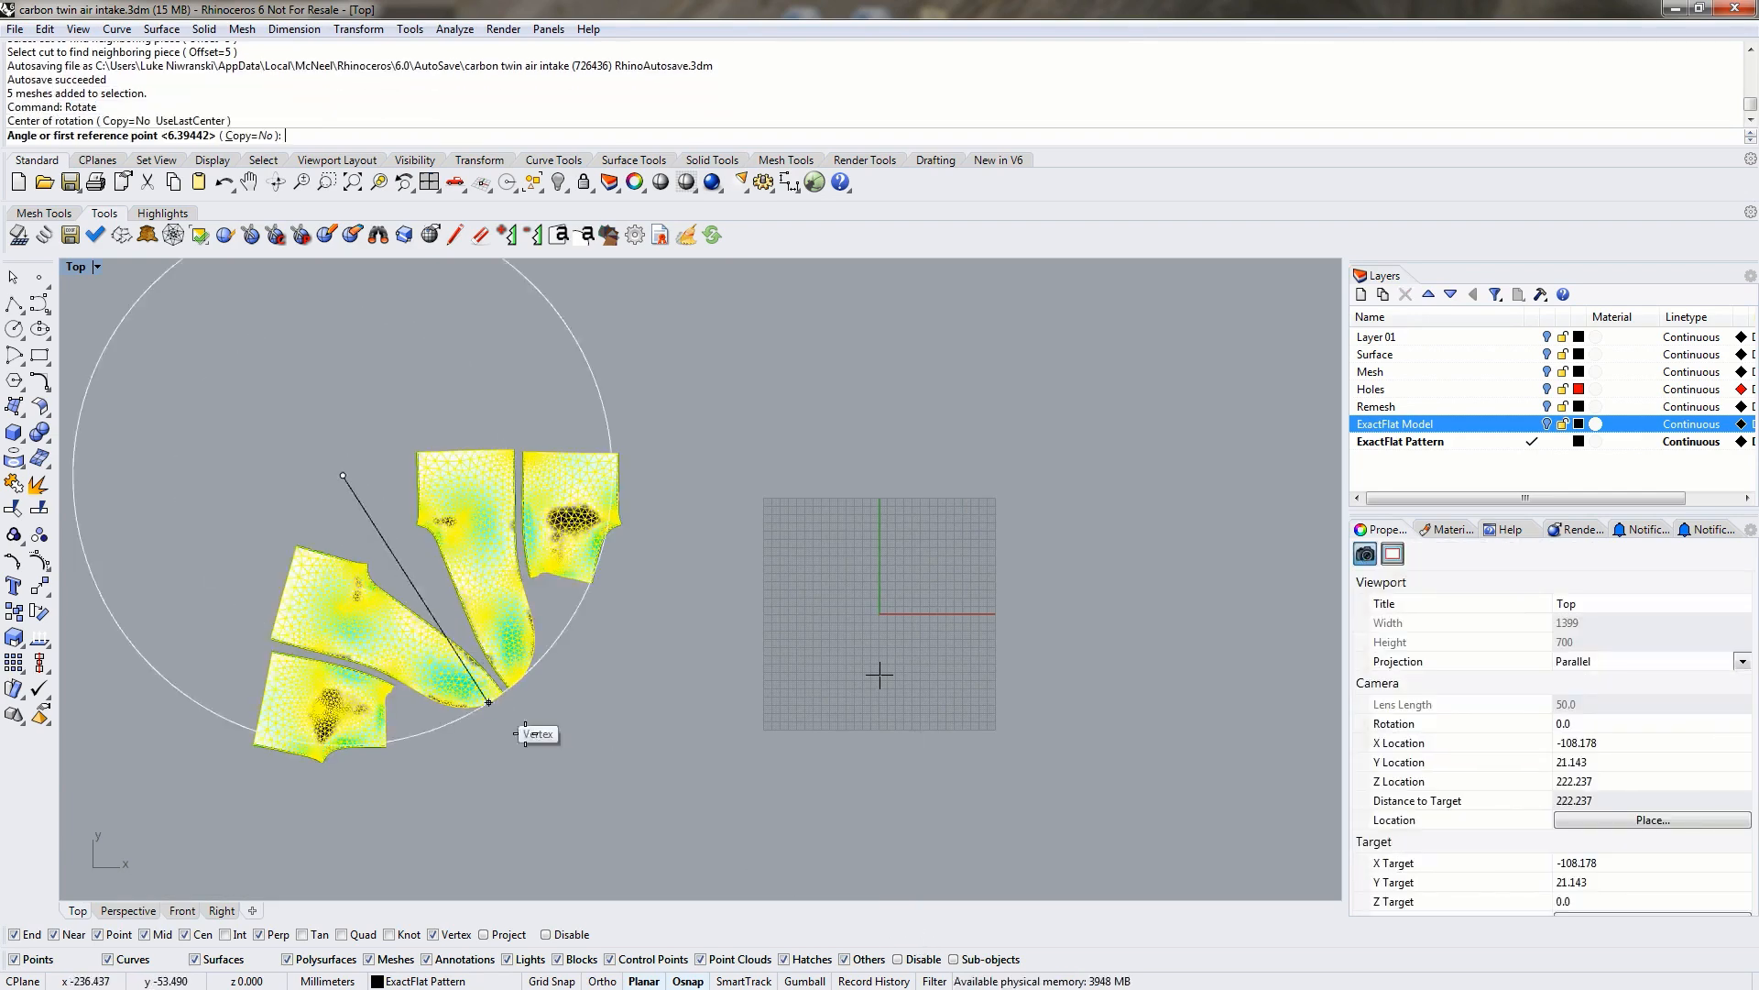
left_click(592, 805)
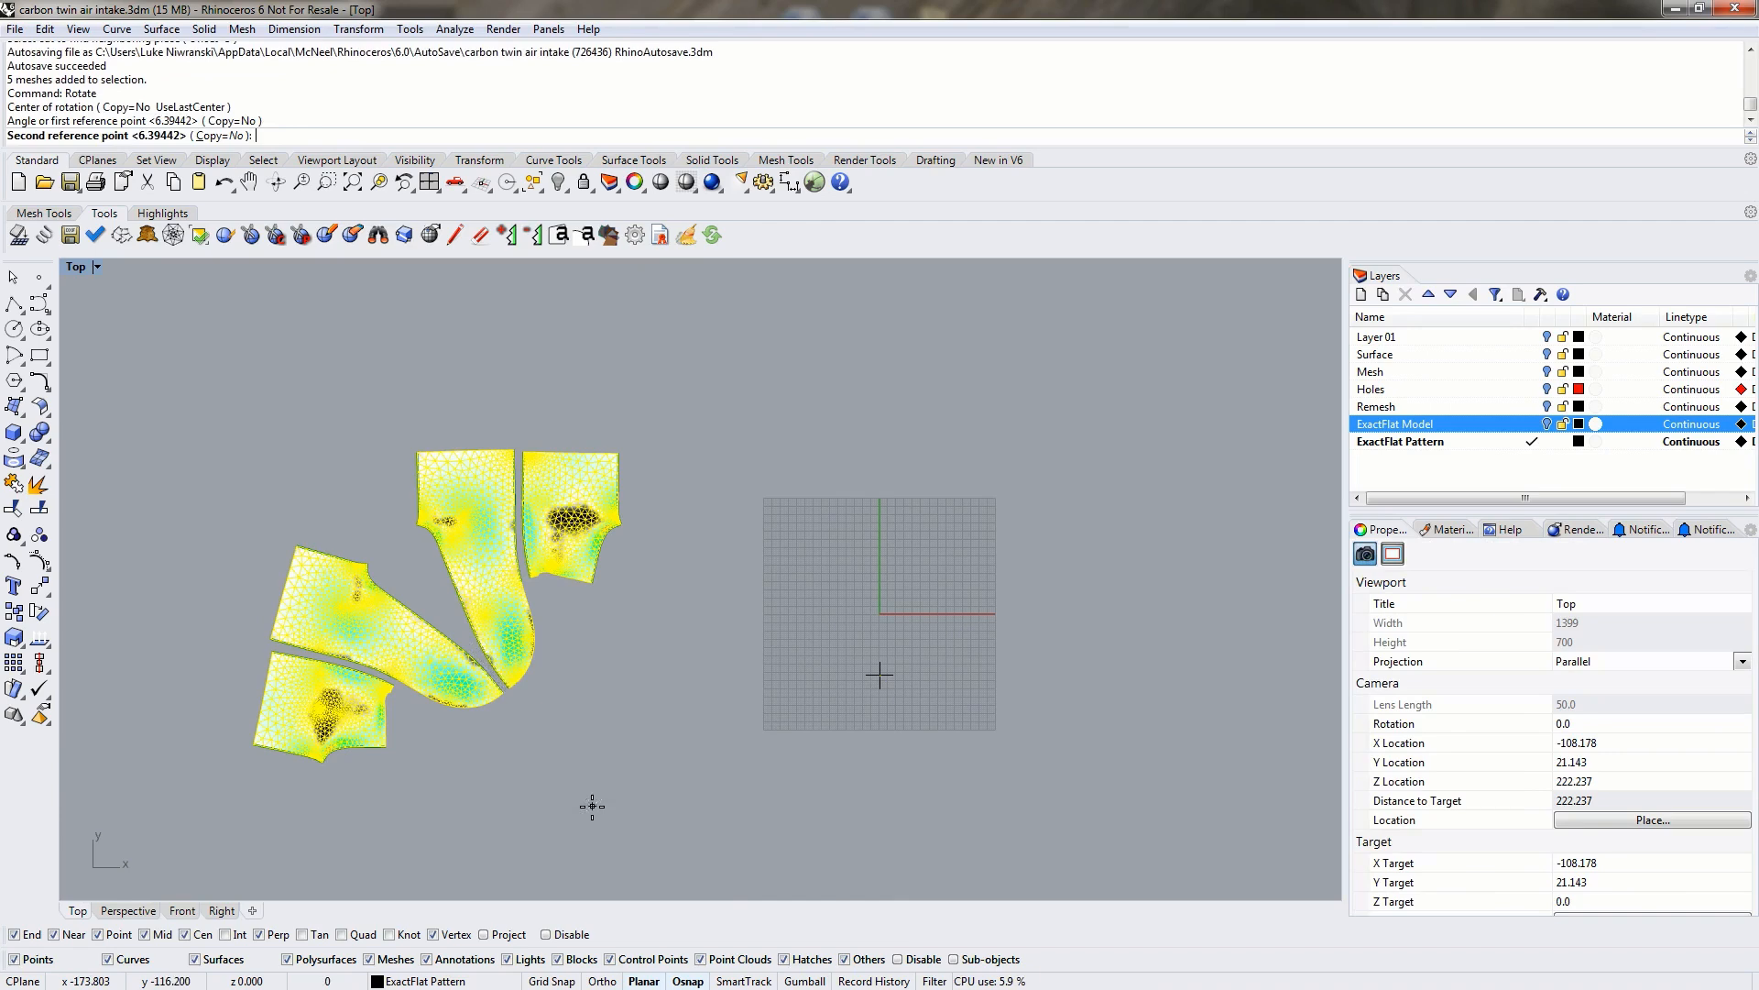
left_click(287, 853)
key("Escape")
Undo the single long piece's displacement and move all four pattern pieces together up and toward the construction grid.
left_click_drag(361, 715, 421, 679)
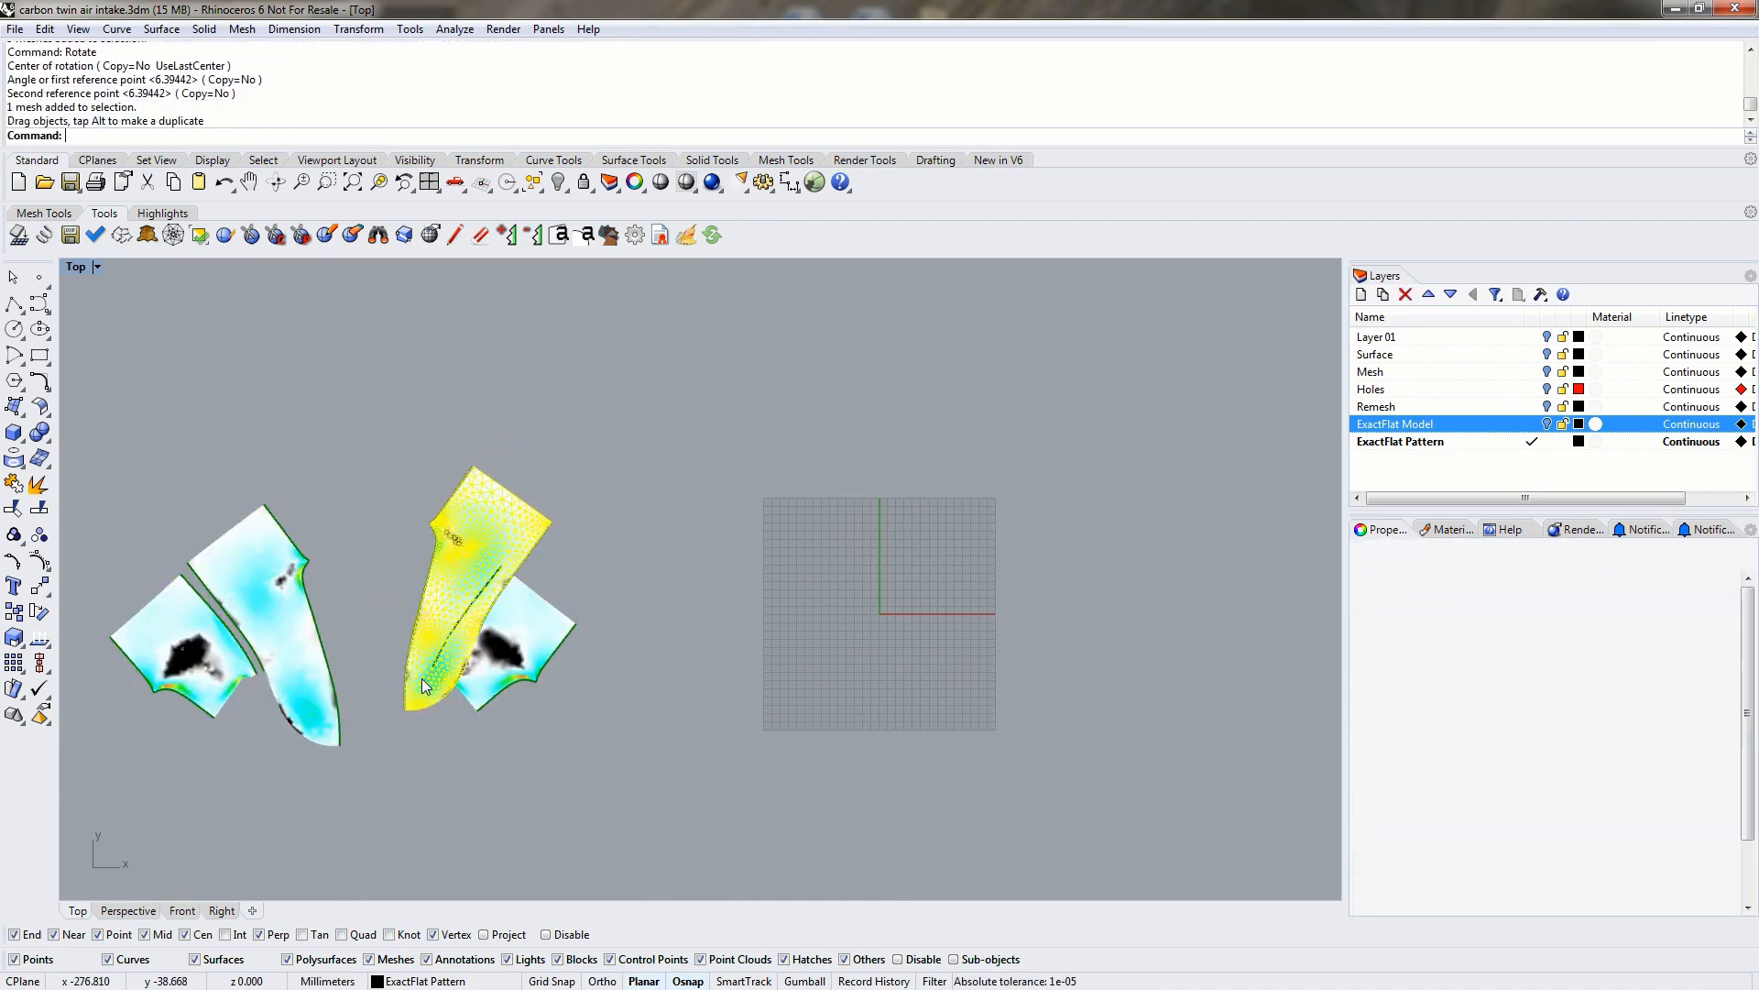
key("ctrl+z")
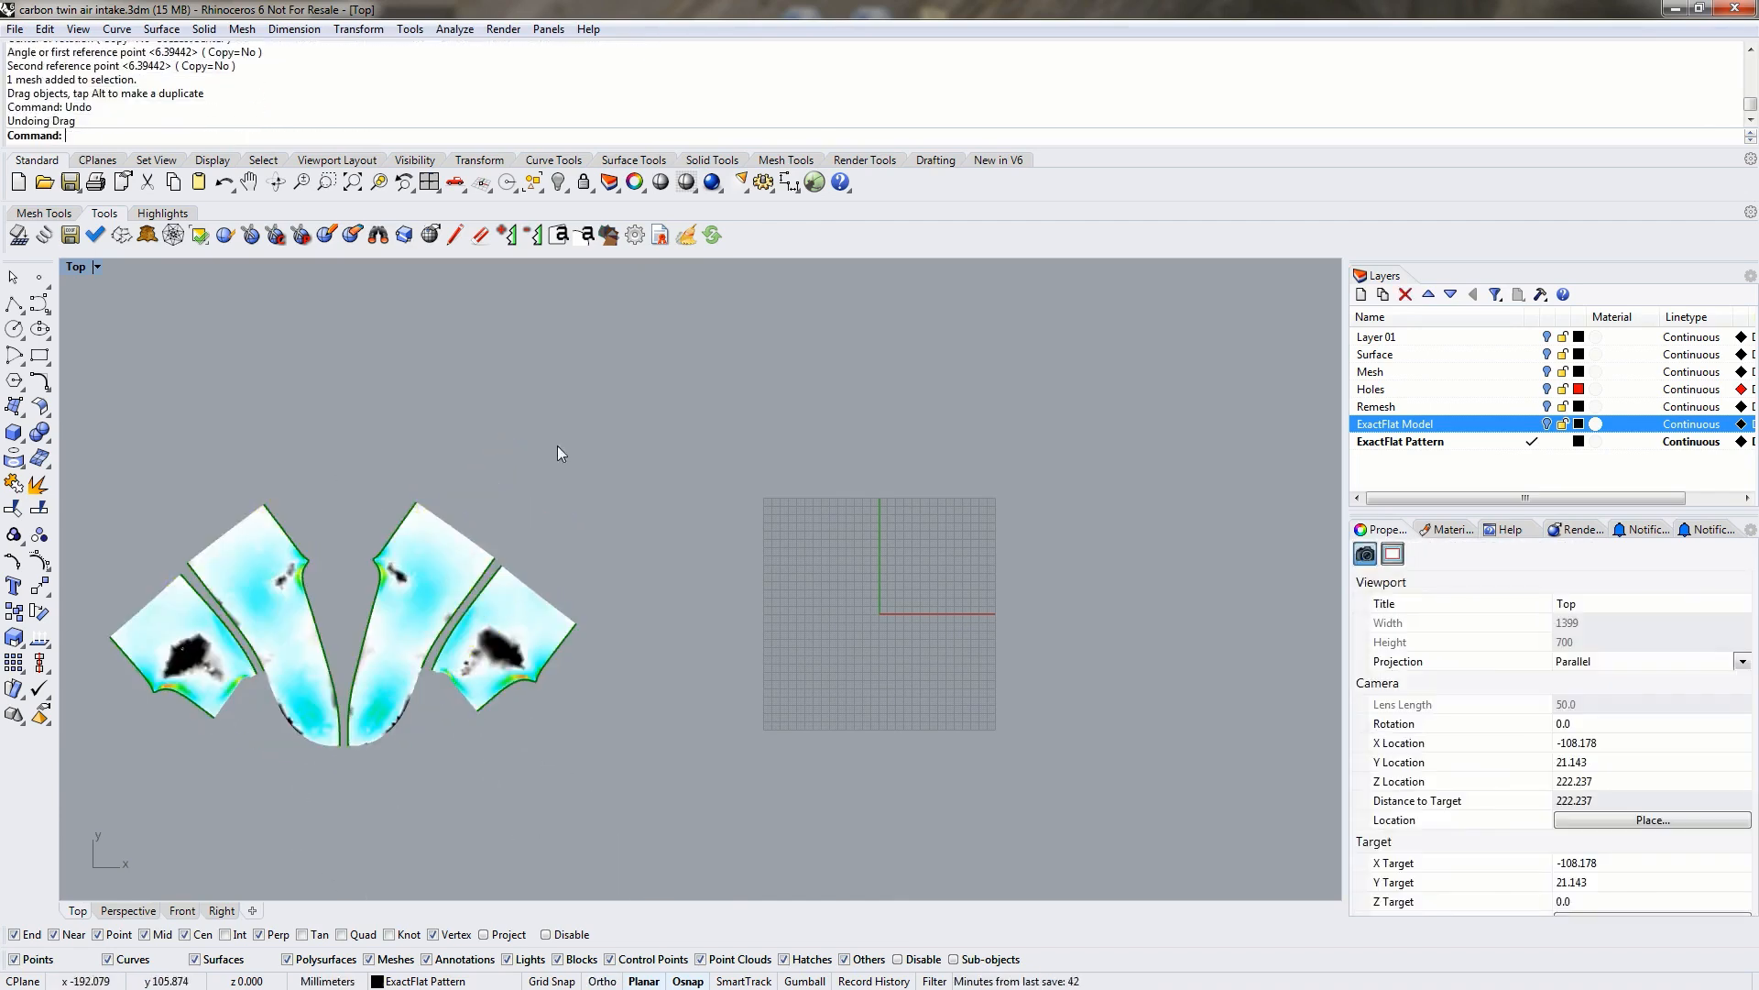
left_click_drag(103, 465, 623, 839)
left_click_drag(290, 667, 506, 497)
left_click(886, 513)
Make the ExactFlat Model layer current and hide the ExactFlat Pattern layer.
scroll(649, 425, "up", 10)
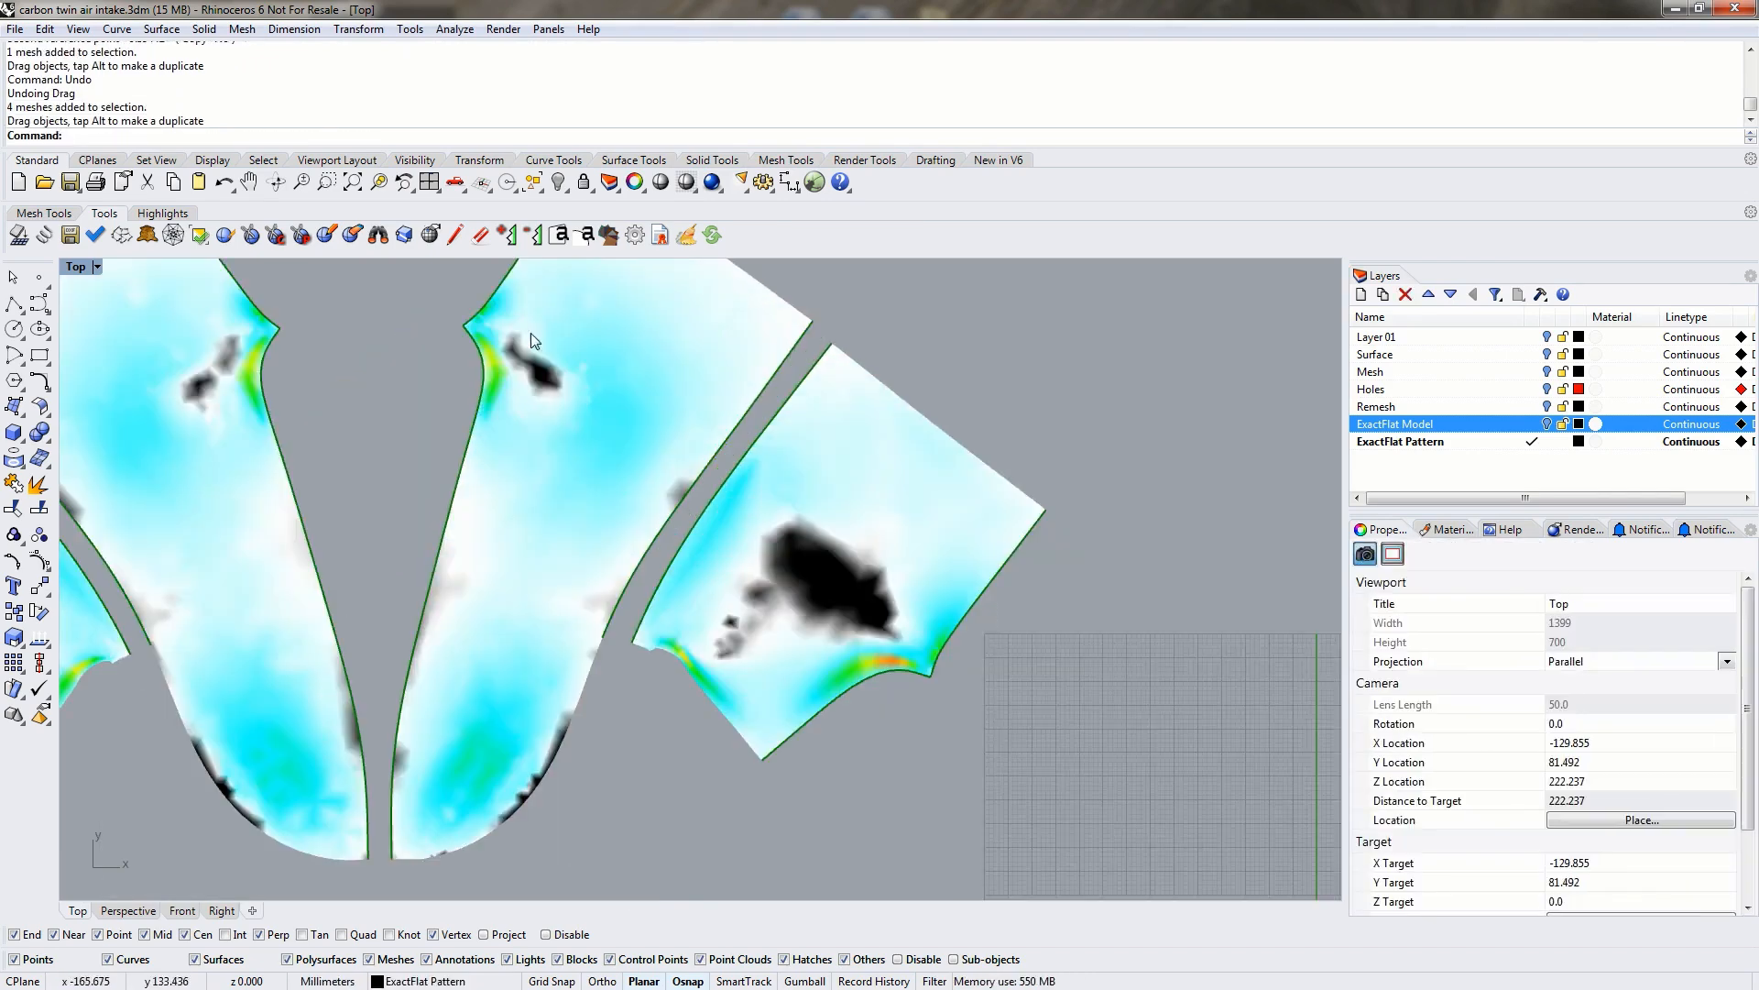
scroll(373, 379, "down", 5)
right_click_drag(373, 379, 510, 555)
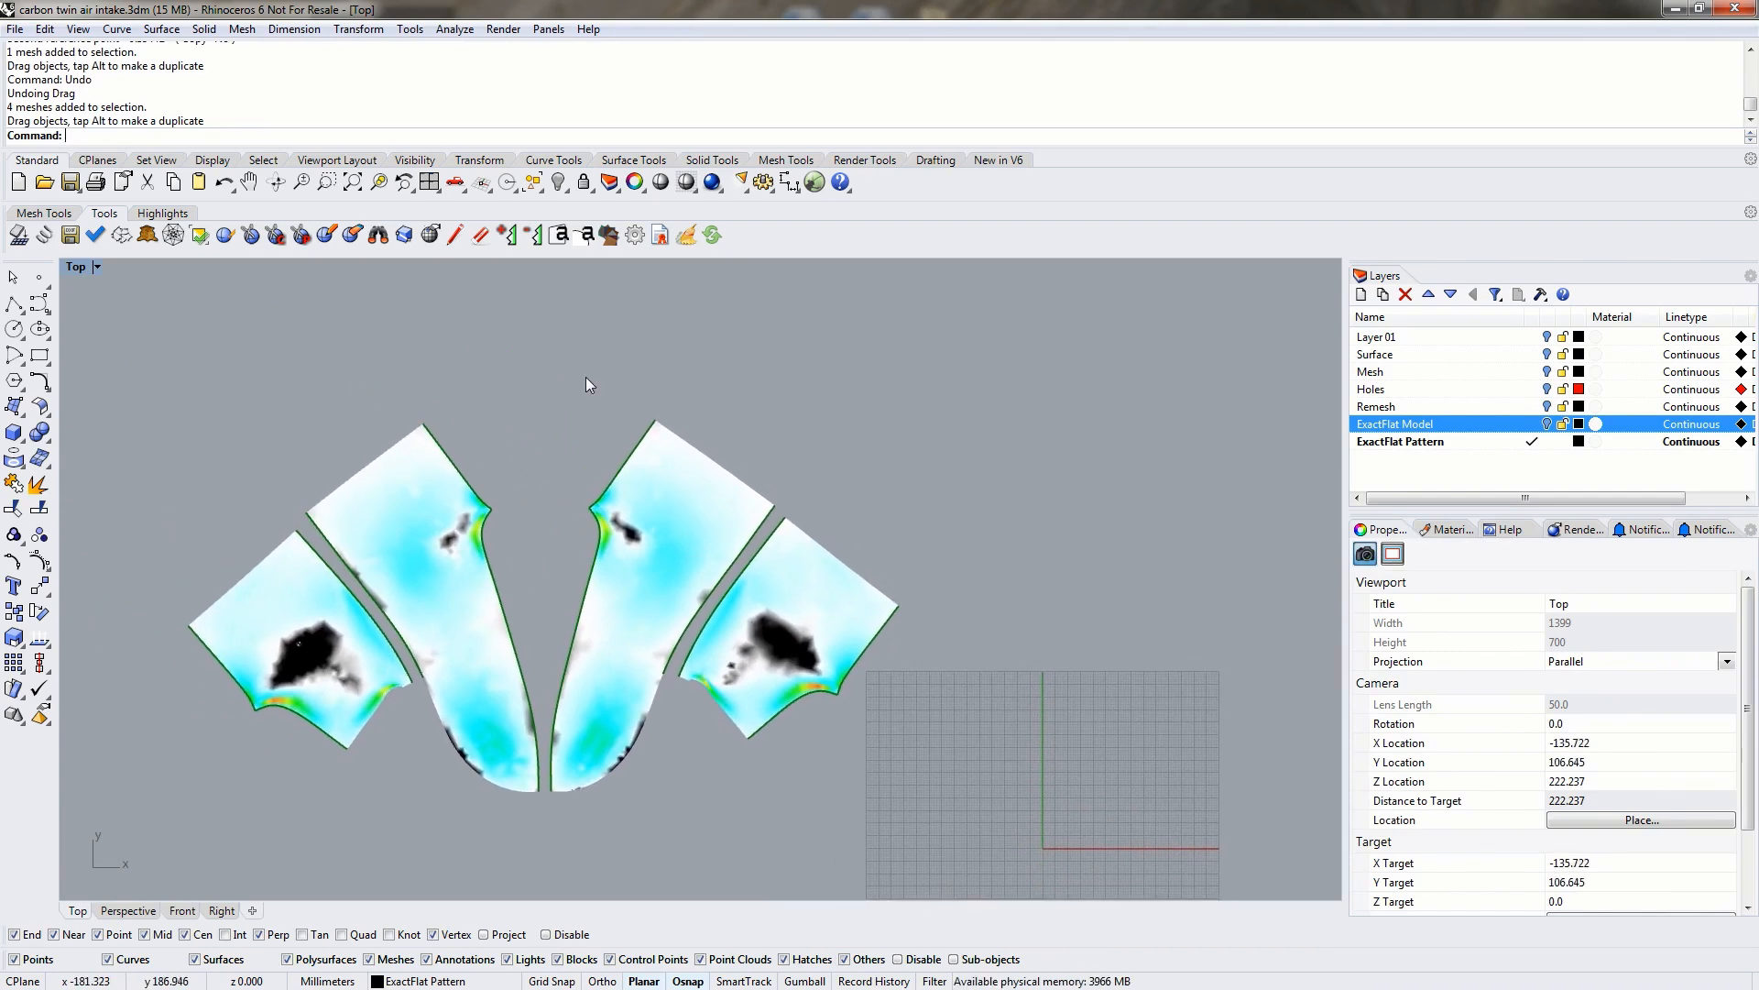
right_click_drag(577, 359, 676, 364)
right_click_drag(681, 362, 713, 362)
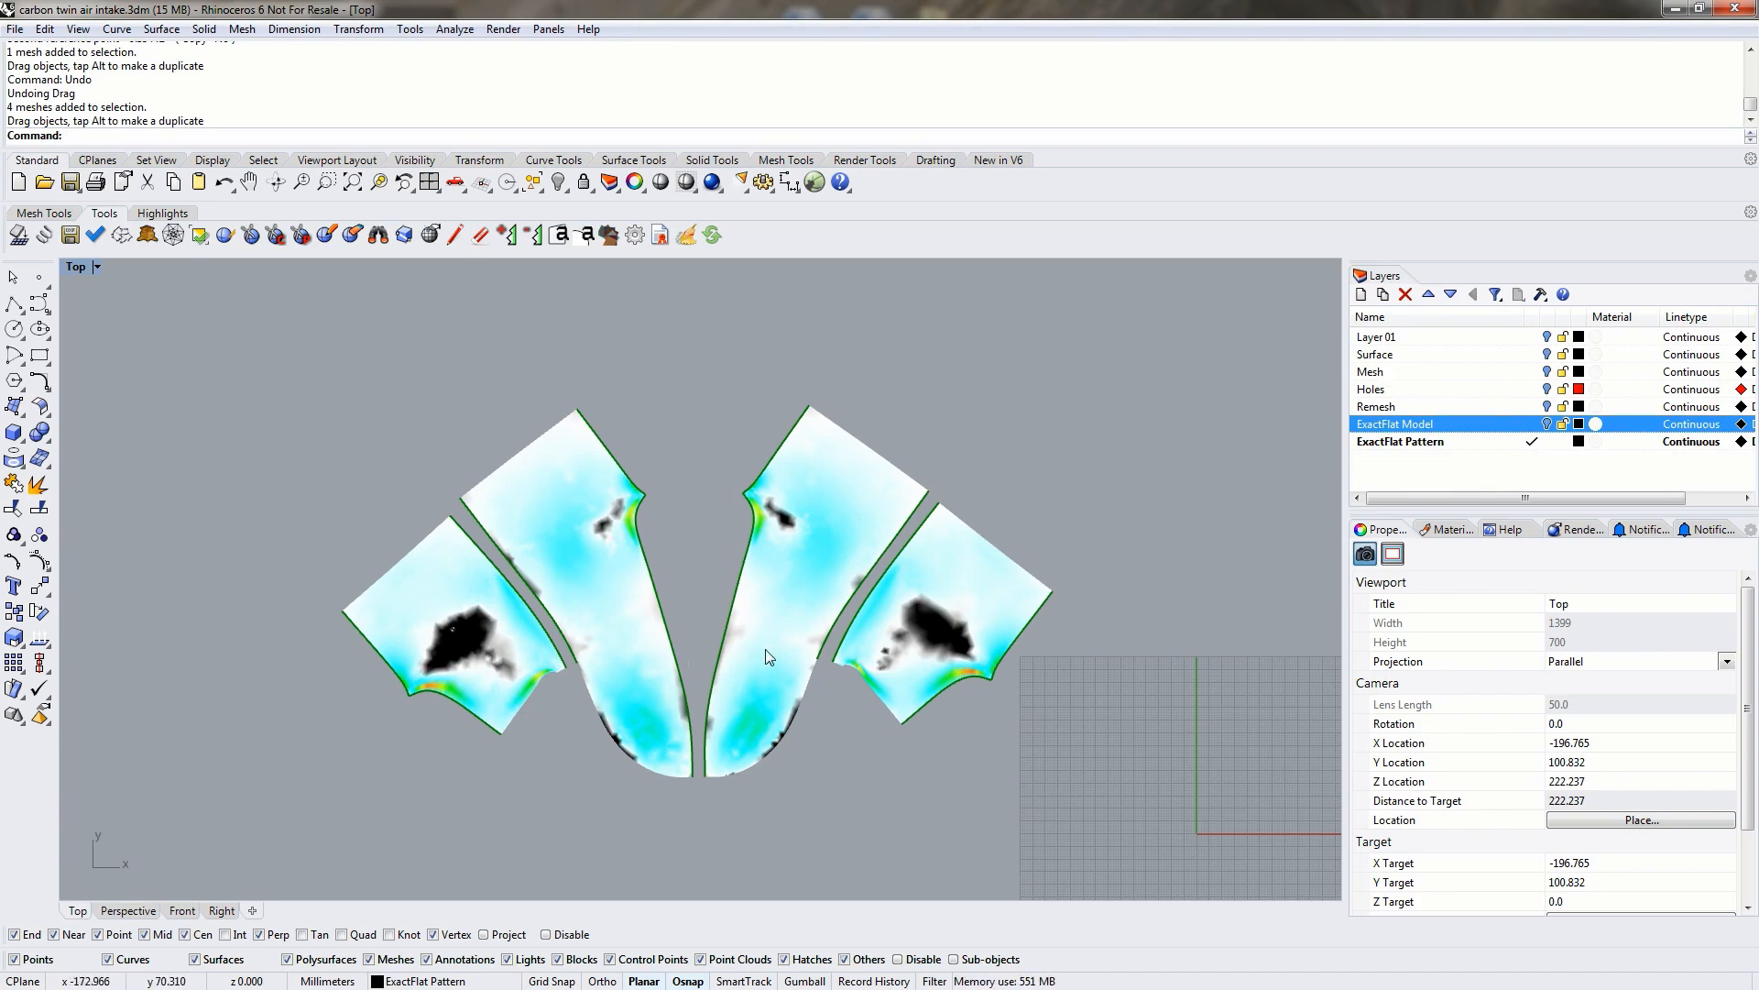
left_click(1531, 425)
left_click(1547, 441)
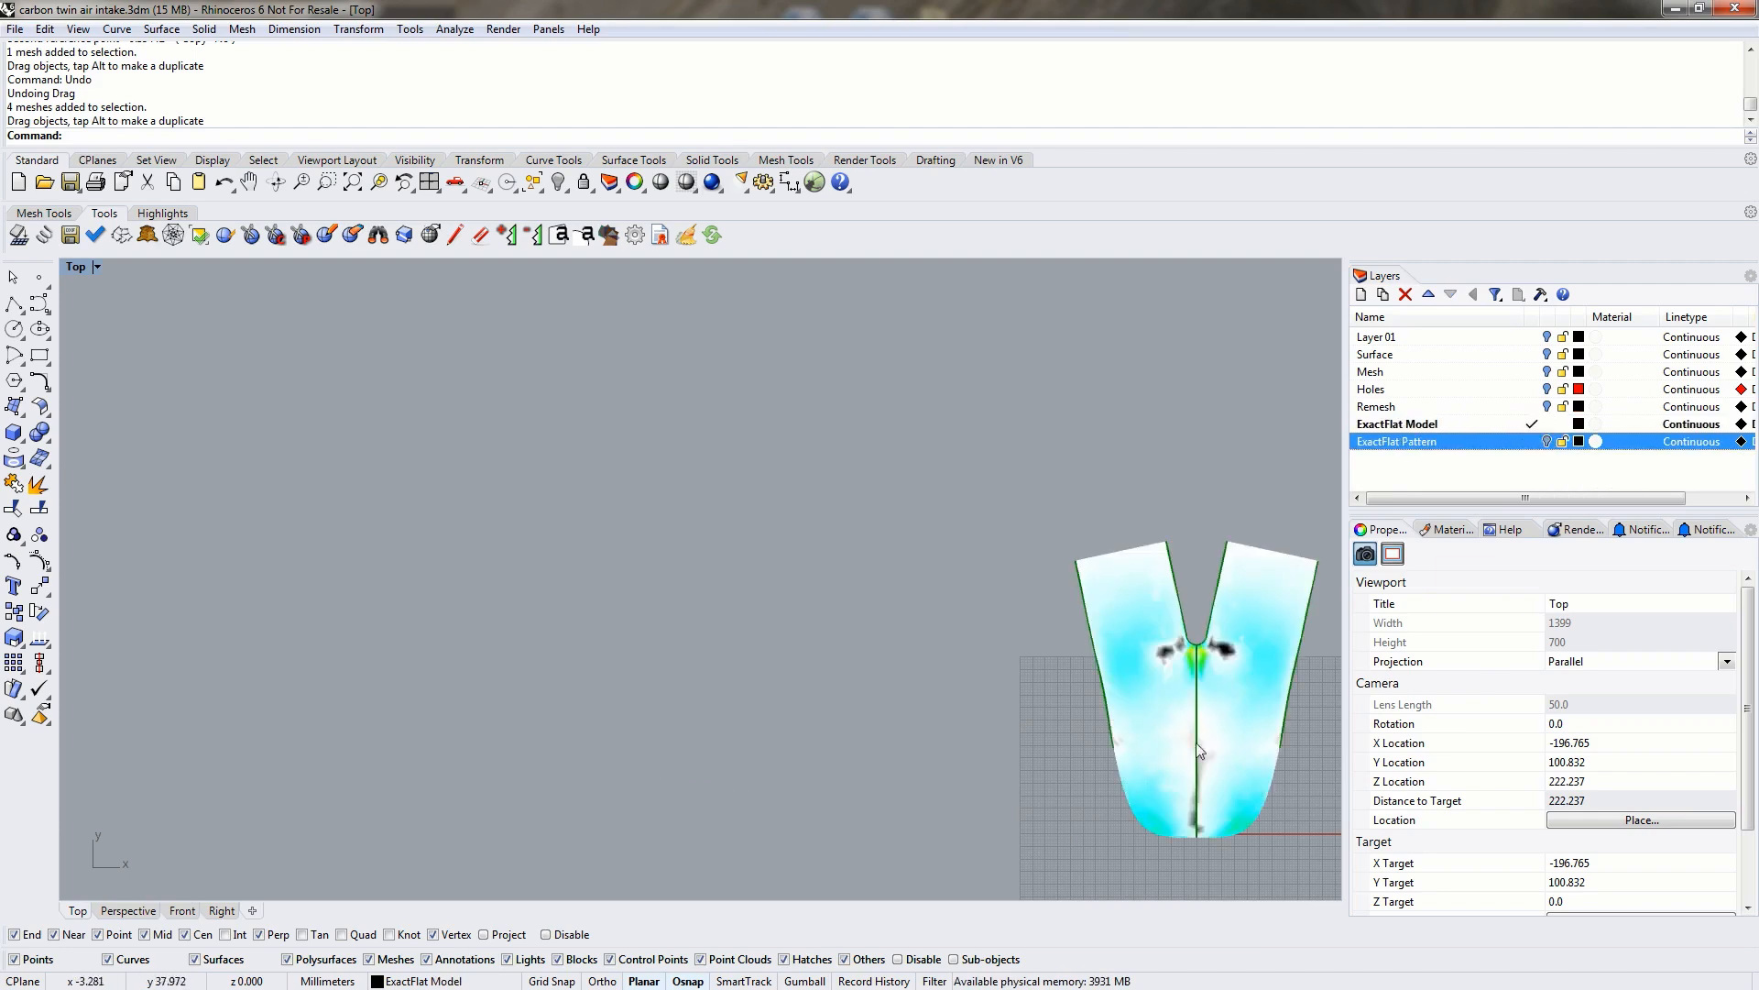
Maximize the Perspective view and show the Holes layer so both hole circles can be seen on the 3D model.
double_click(77, 267)
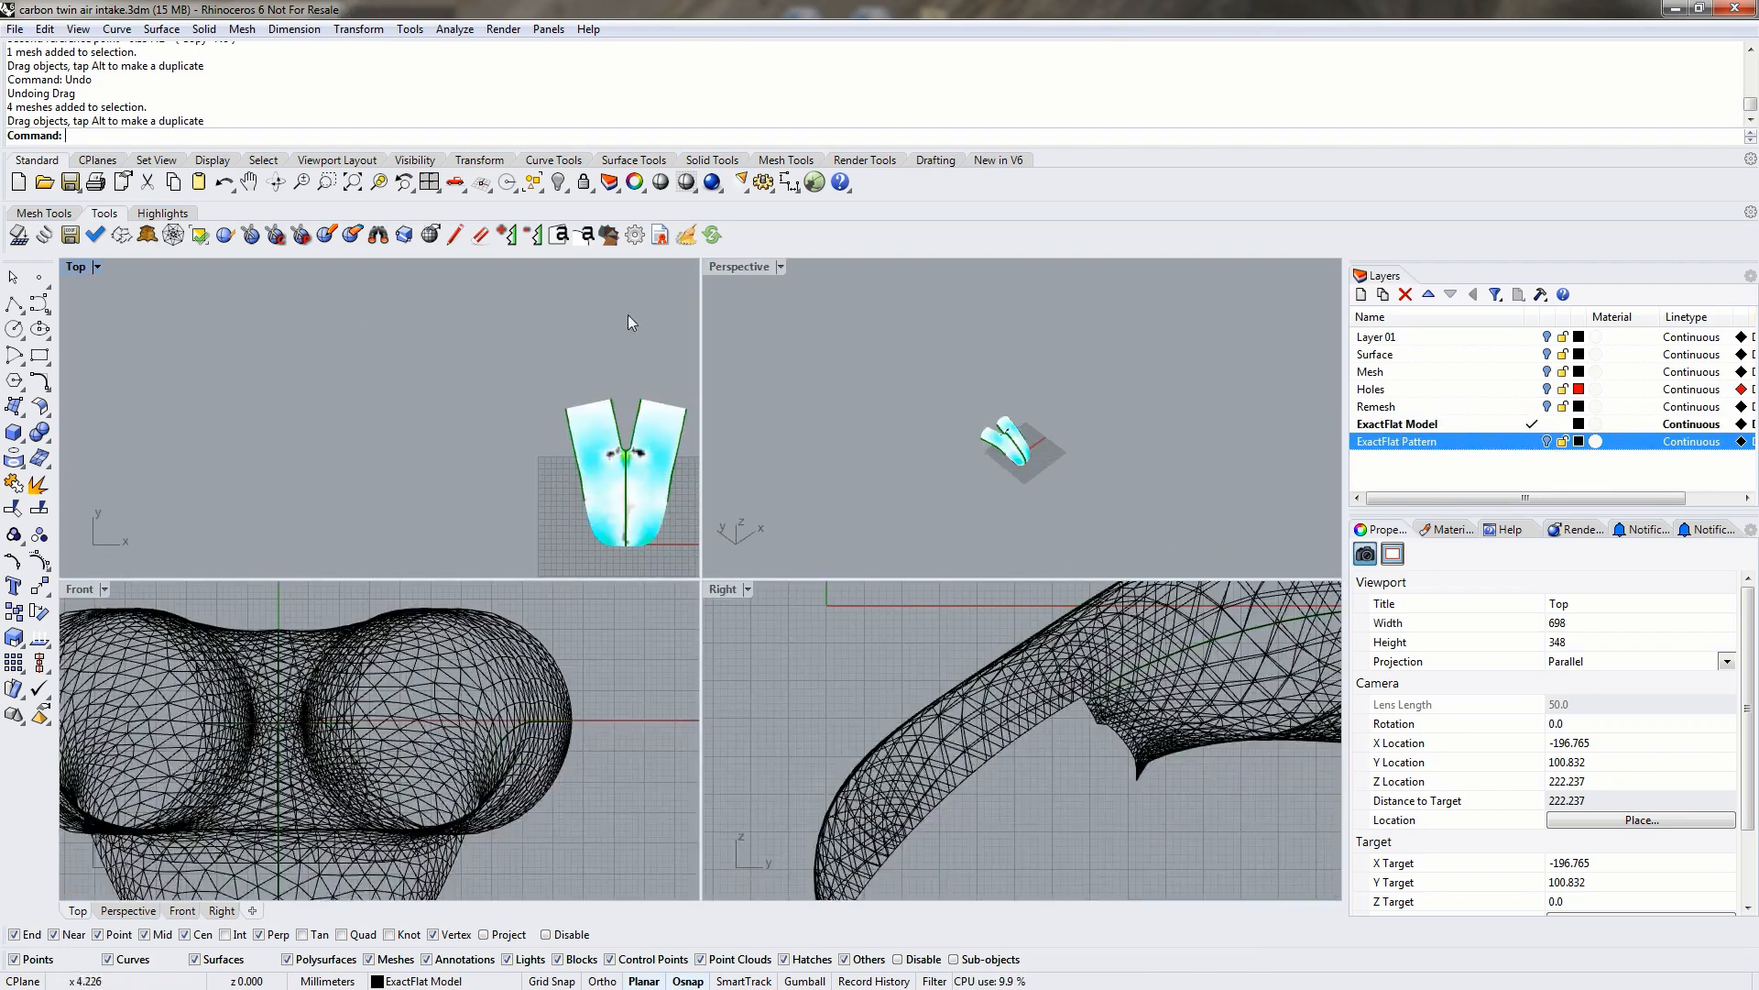
double_click(739, 266)
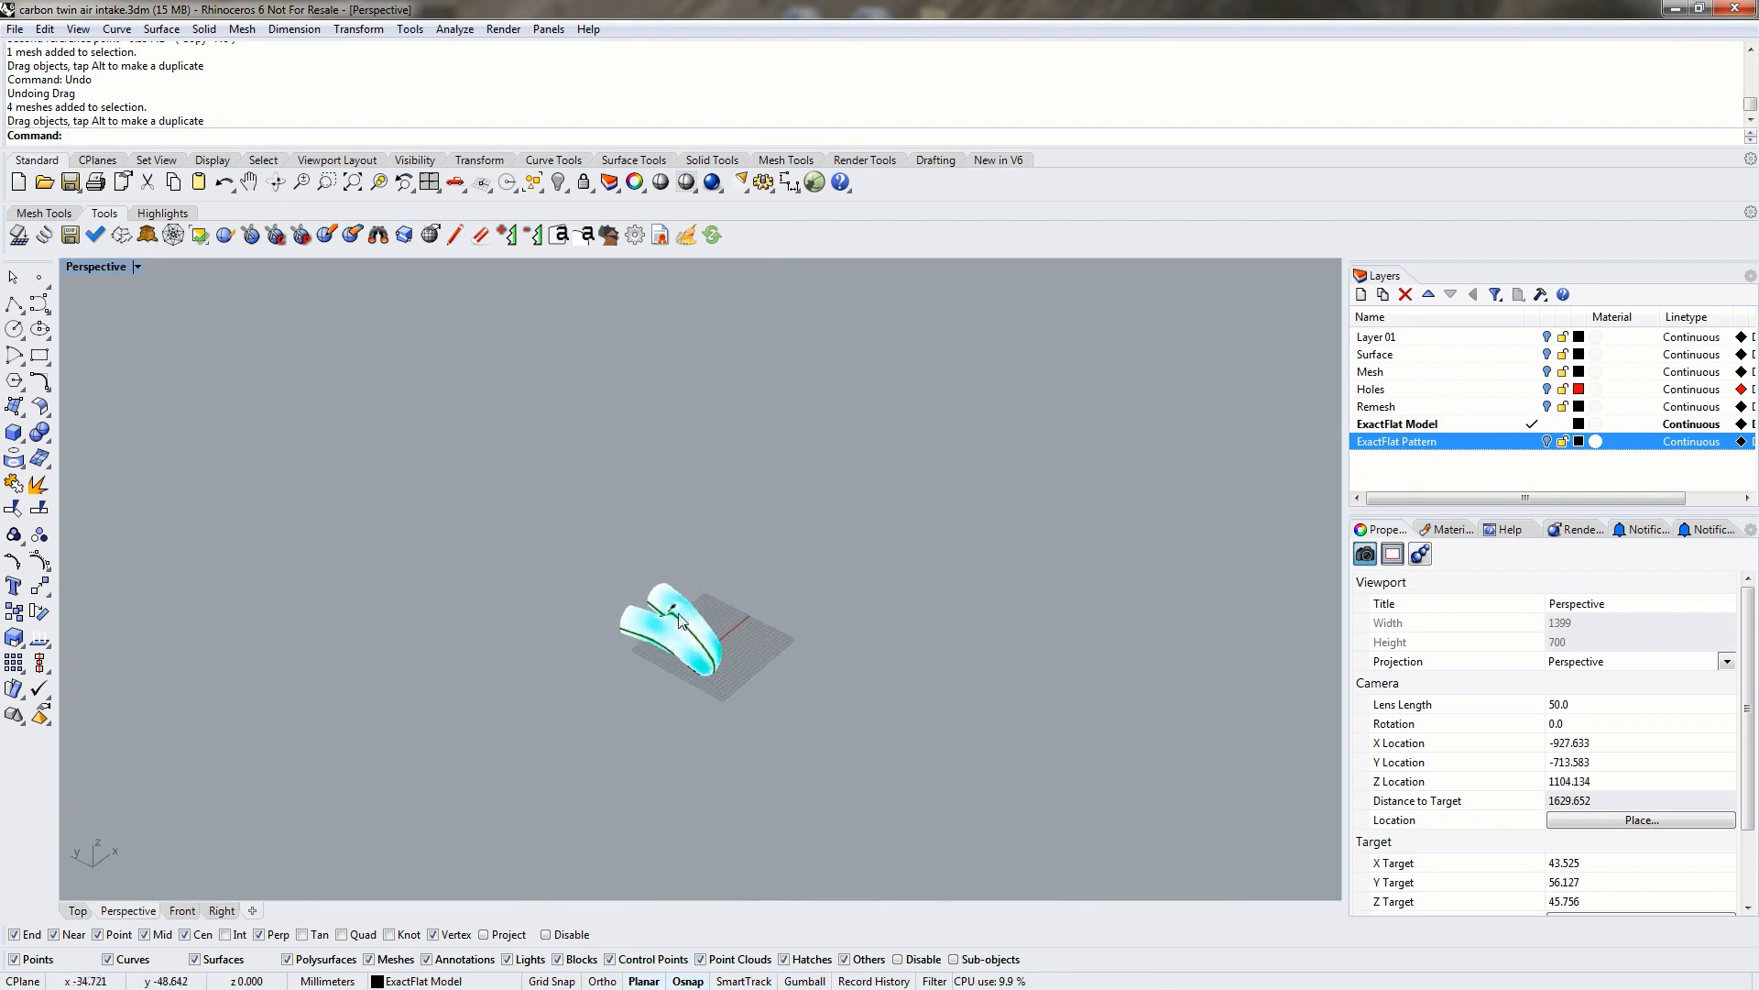
scroll(712, 636, "up", 5)
scroll(669, 499, "up", 8)
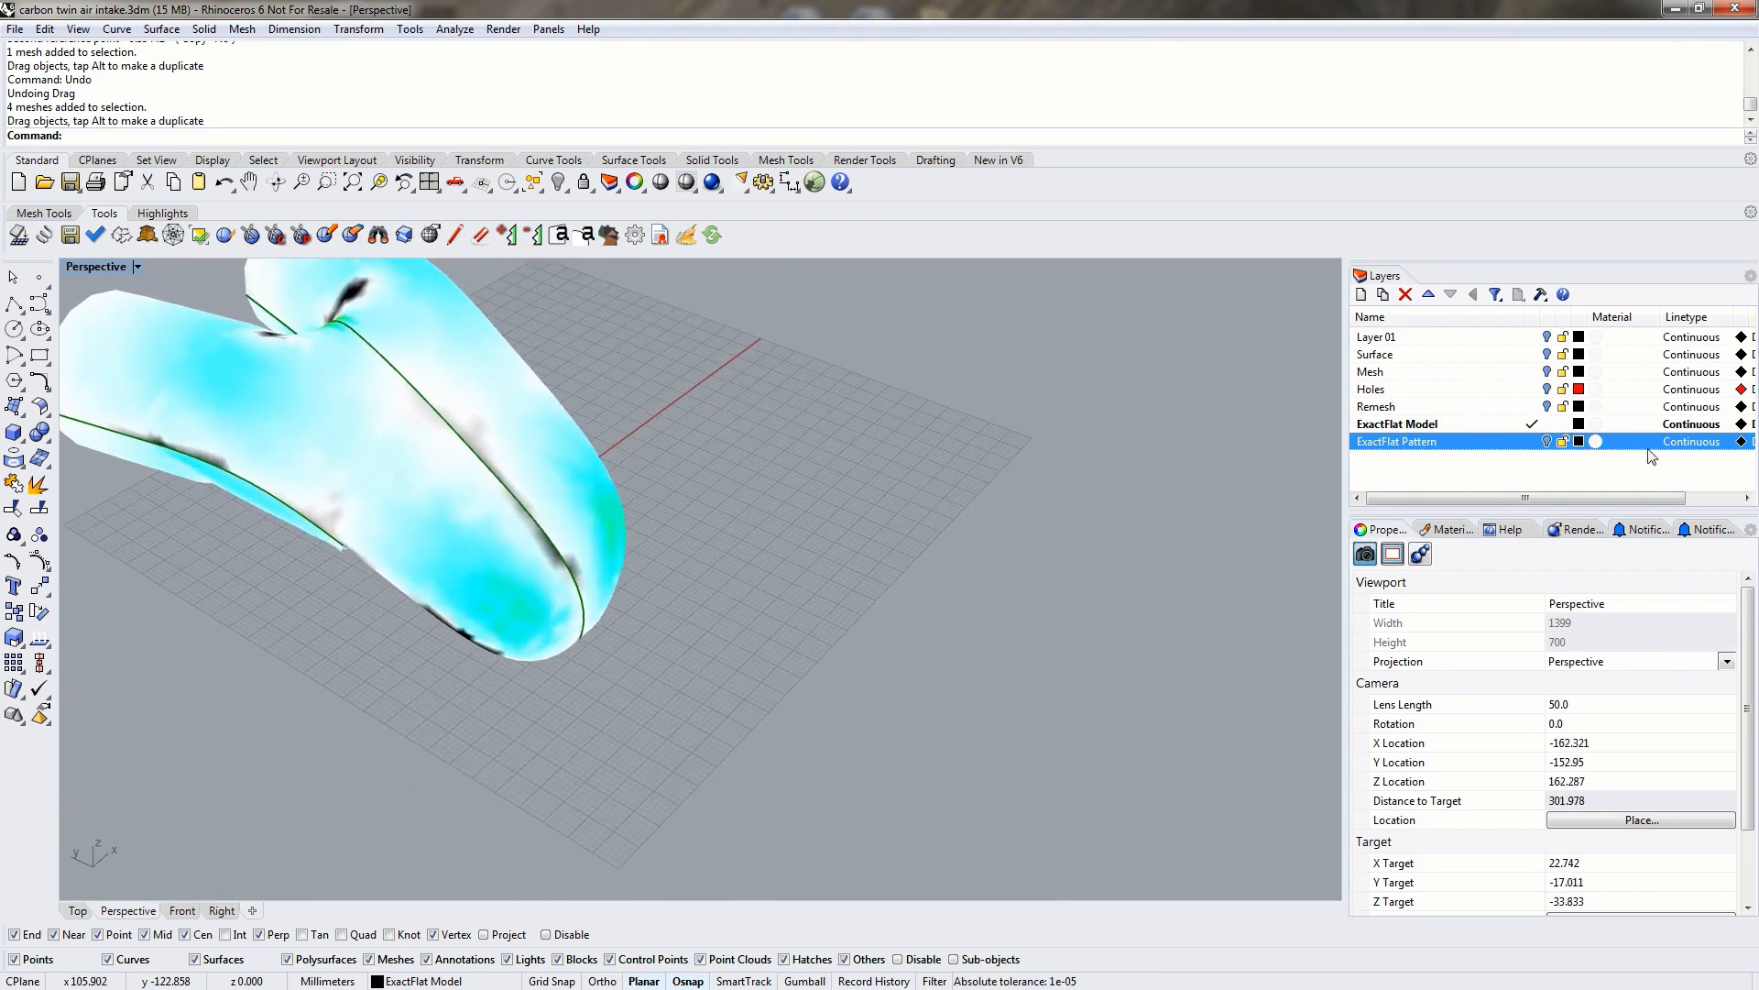
left_click(1547, 389)
right_click_drag(783, 492, 696, 462)
right_click_drag(656, 624, 800, 609)
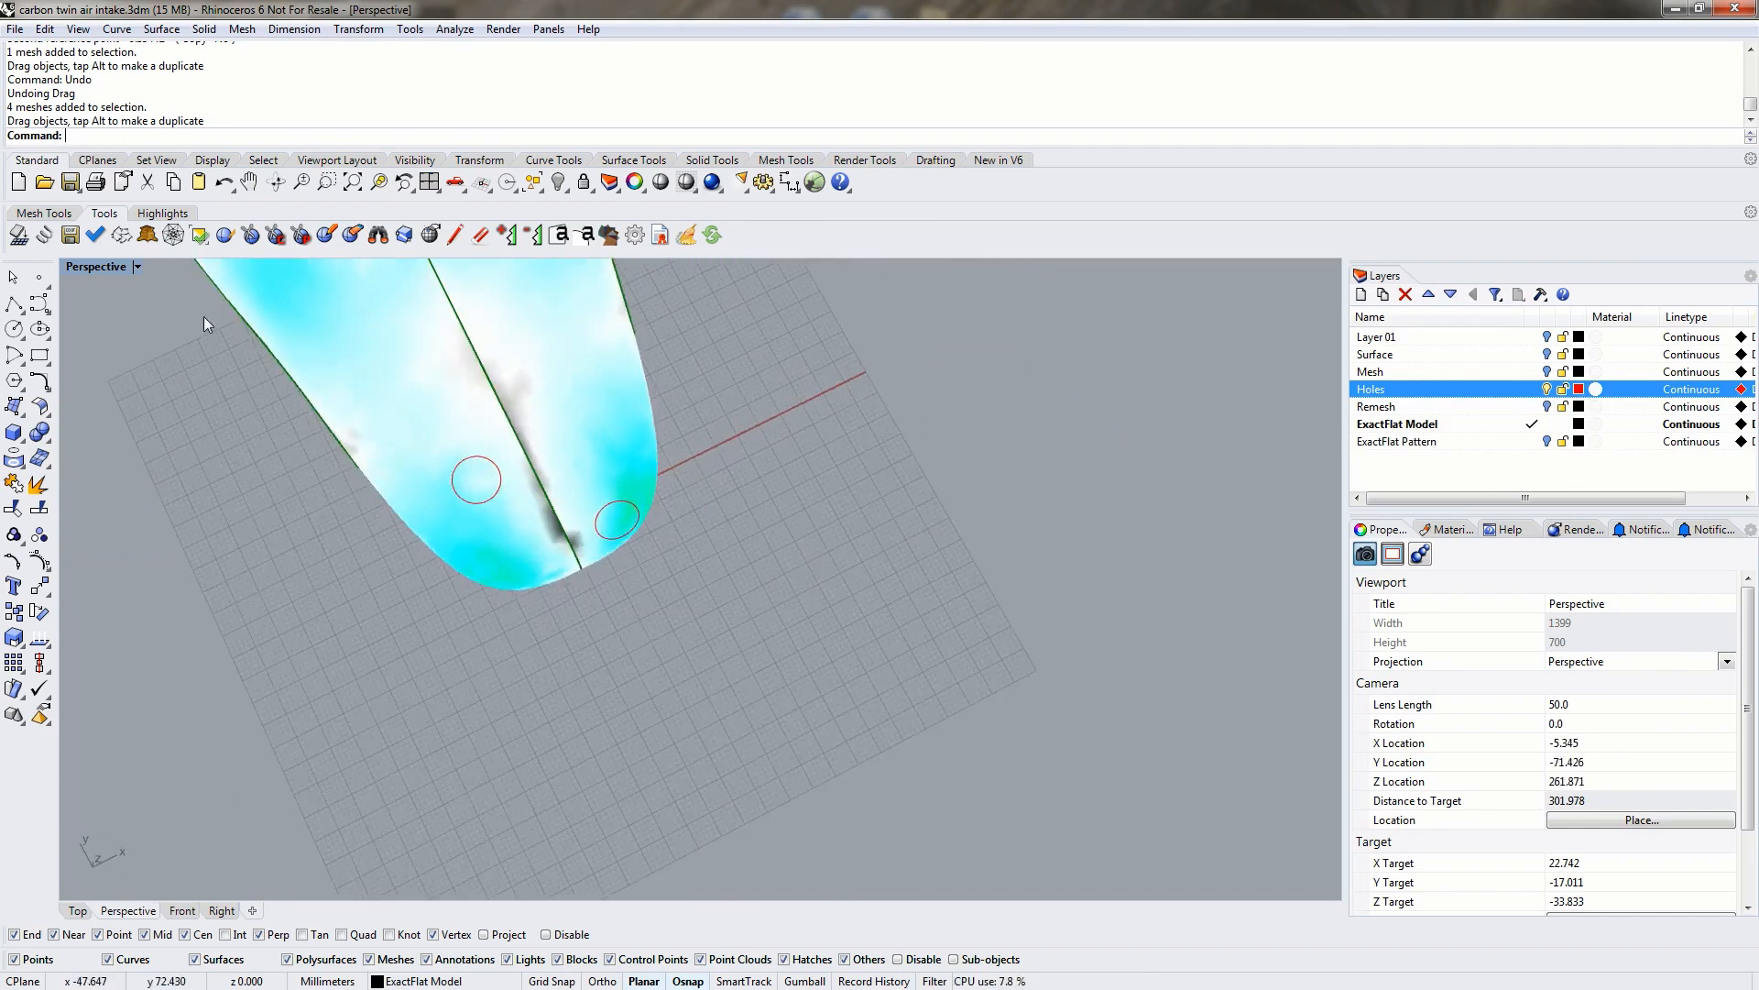
Trace the hole circle on the long model piece left of the seam onto its pattern with EFTrace, using a curve fit tolerance of 48.
left_click(455, 236)
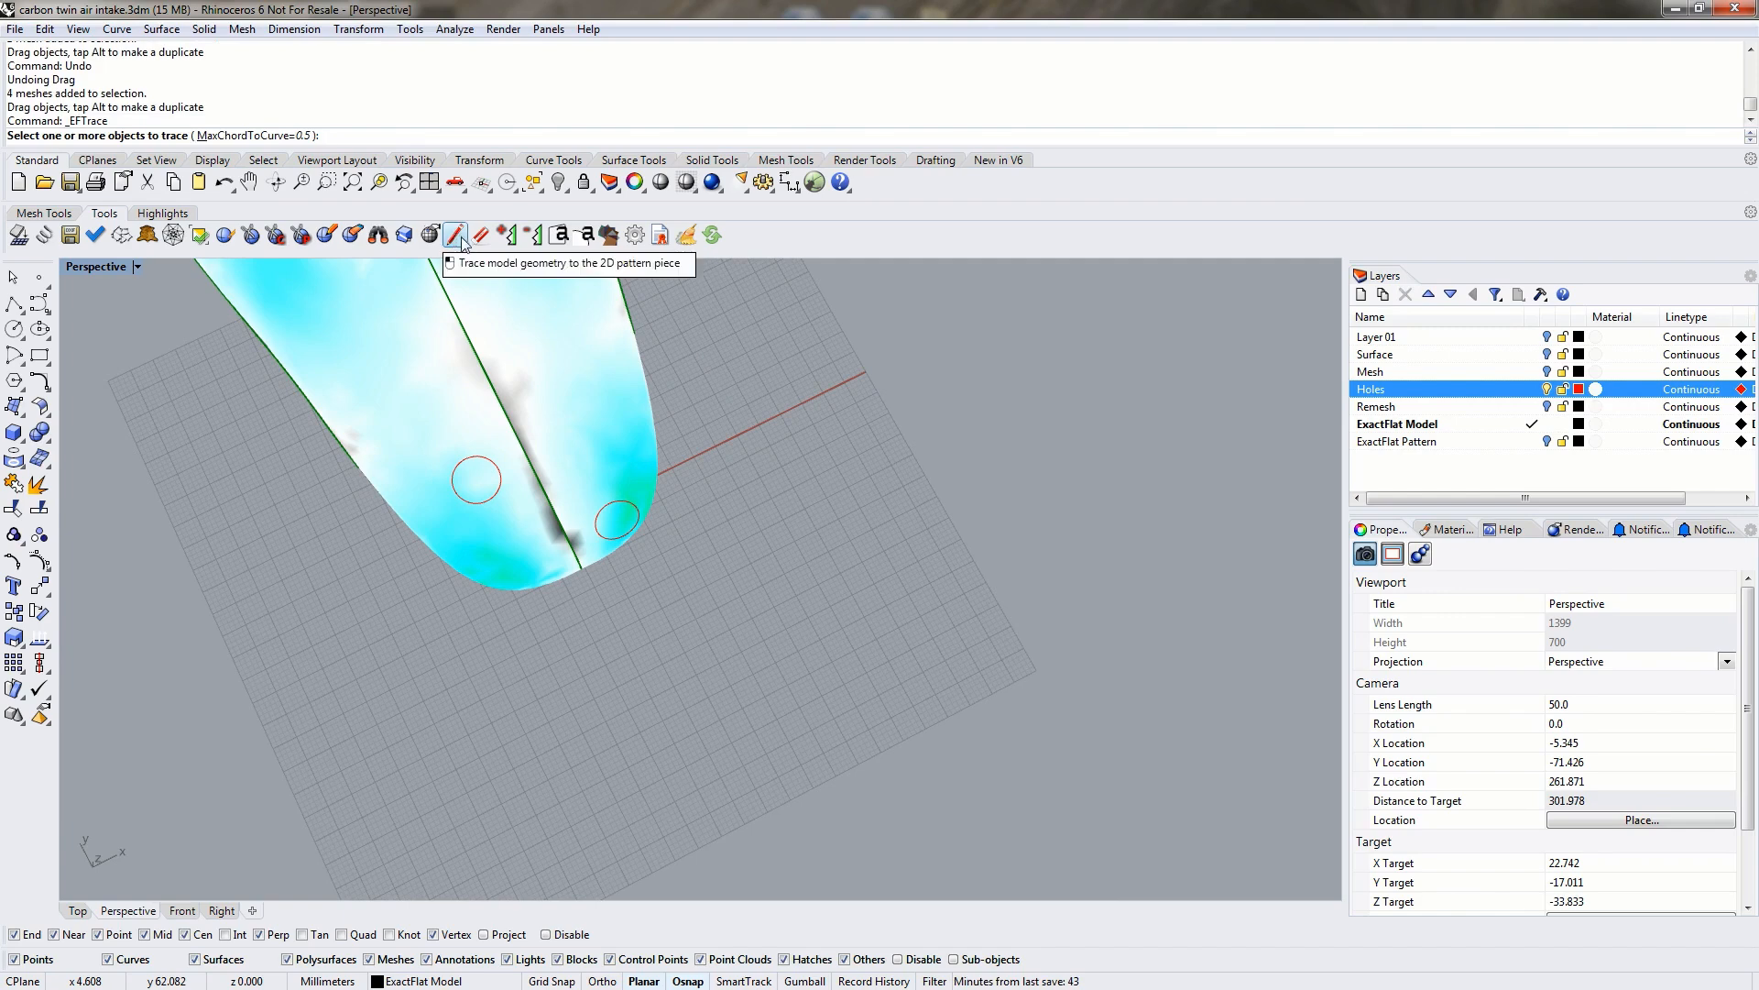
left_click(477, 457)
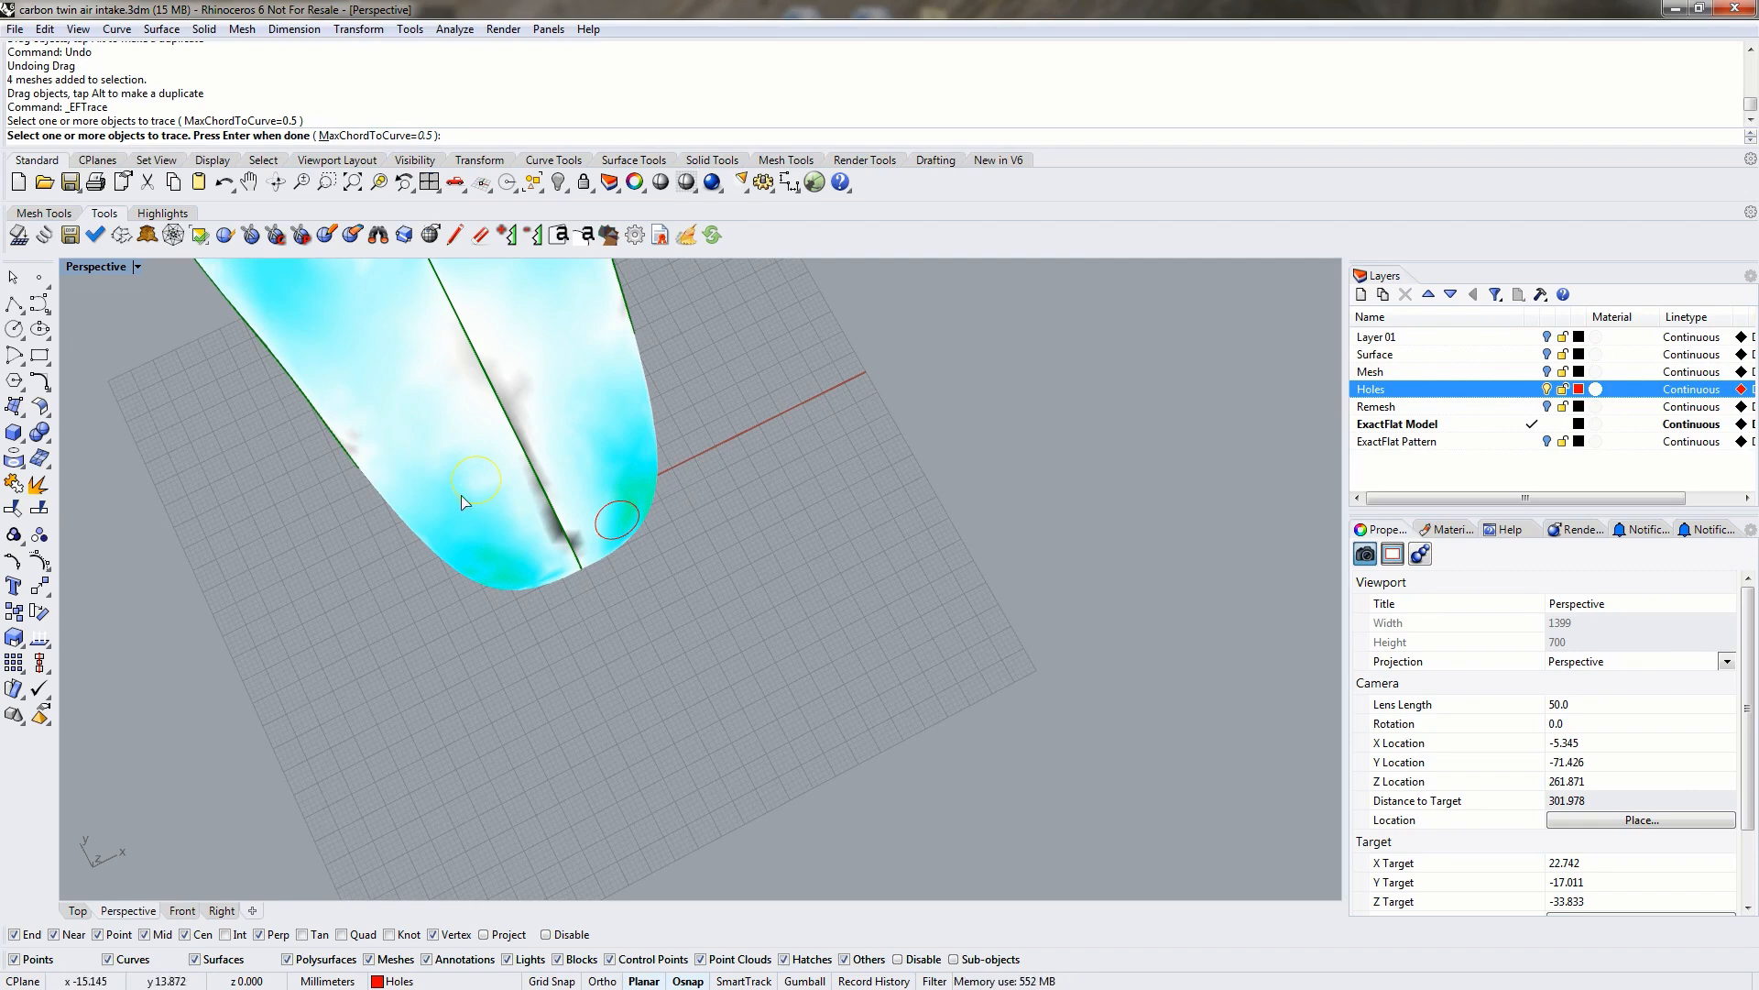
key("Return")
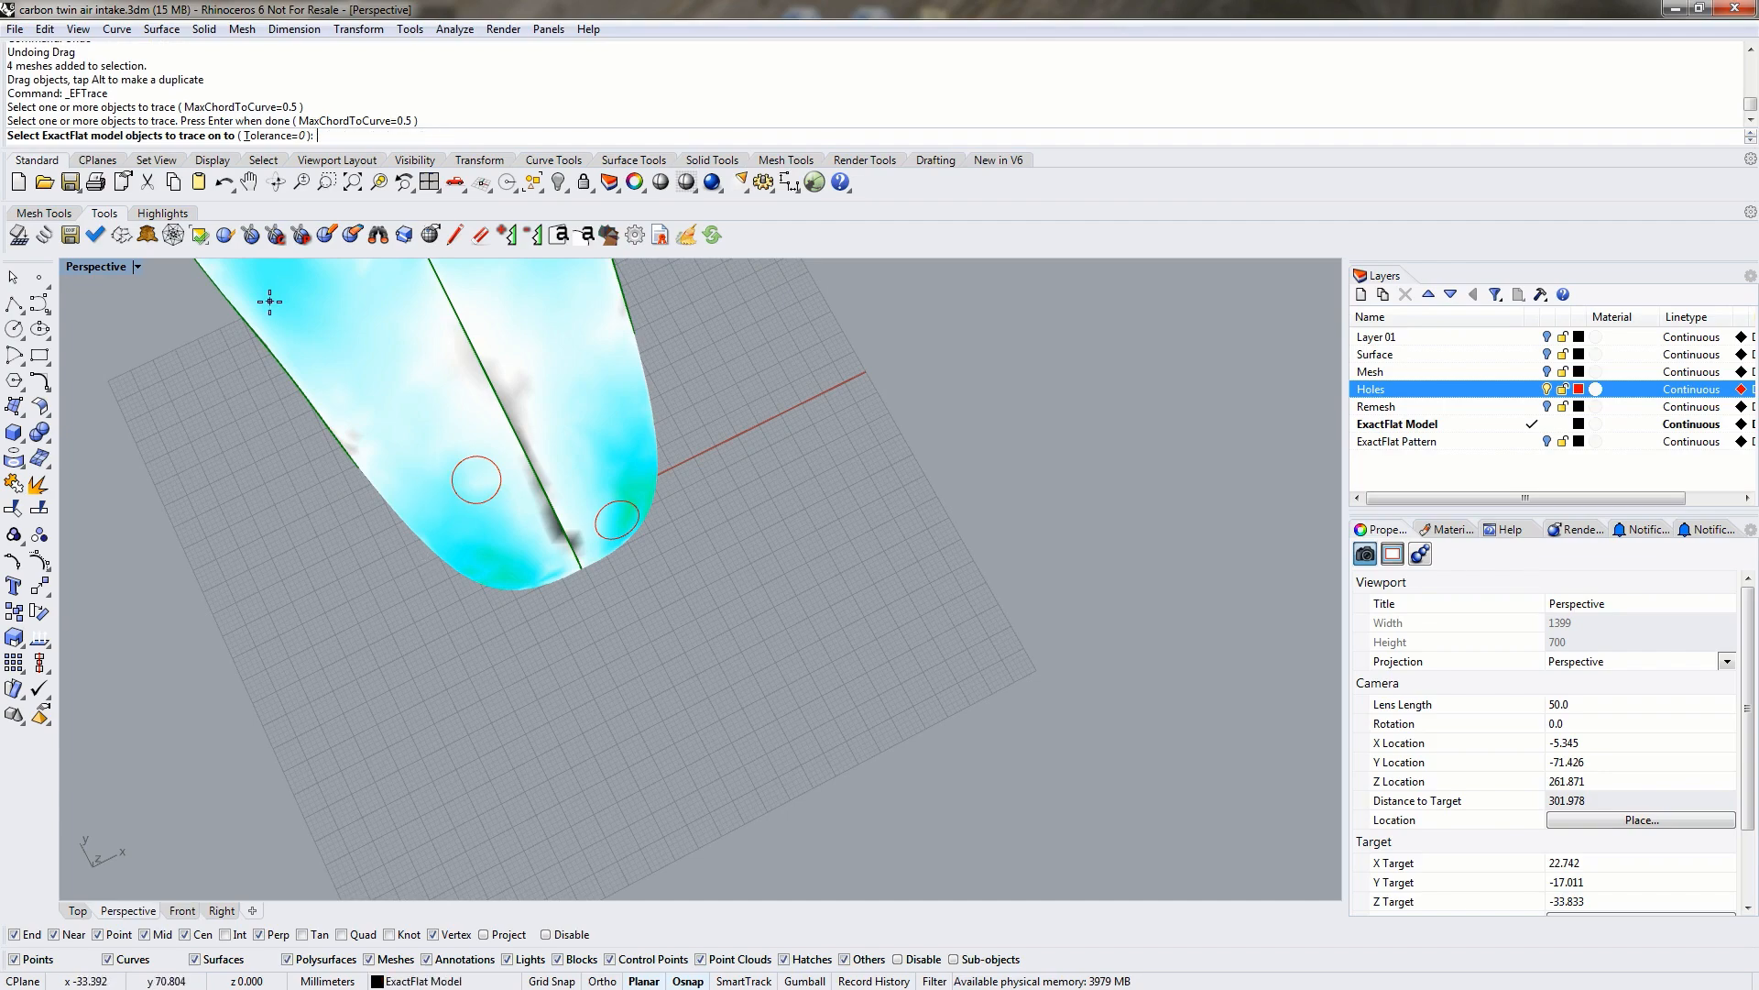
left_click(440, 412)
key("Return")
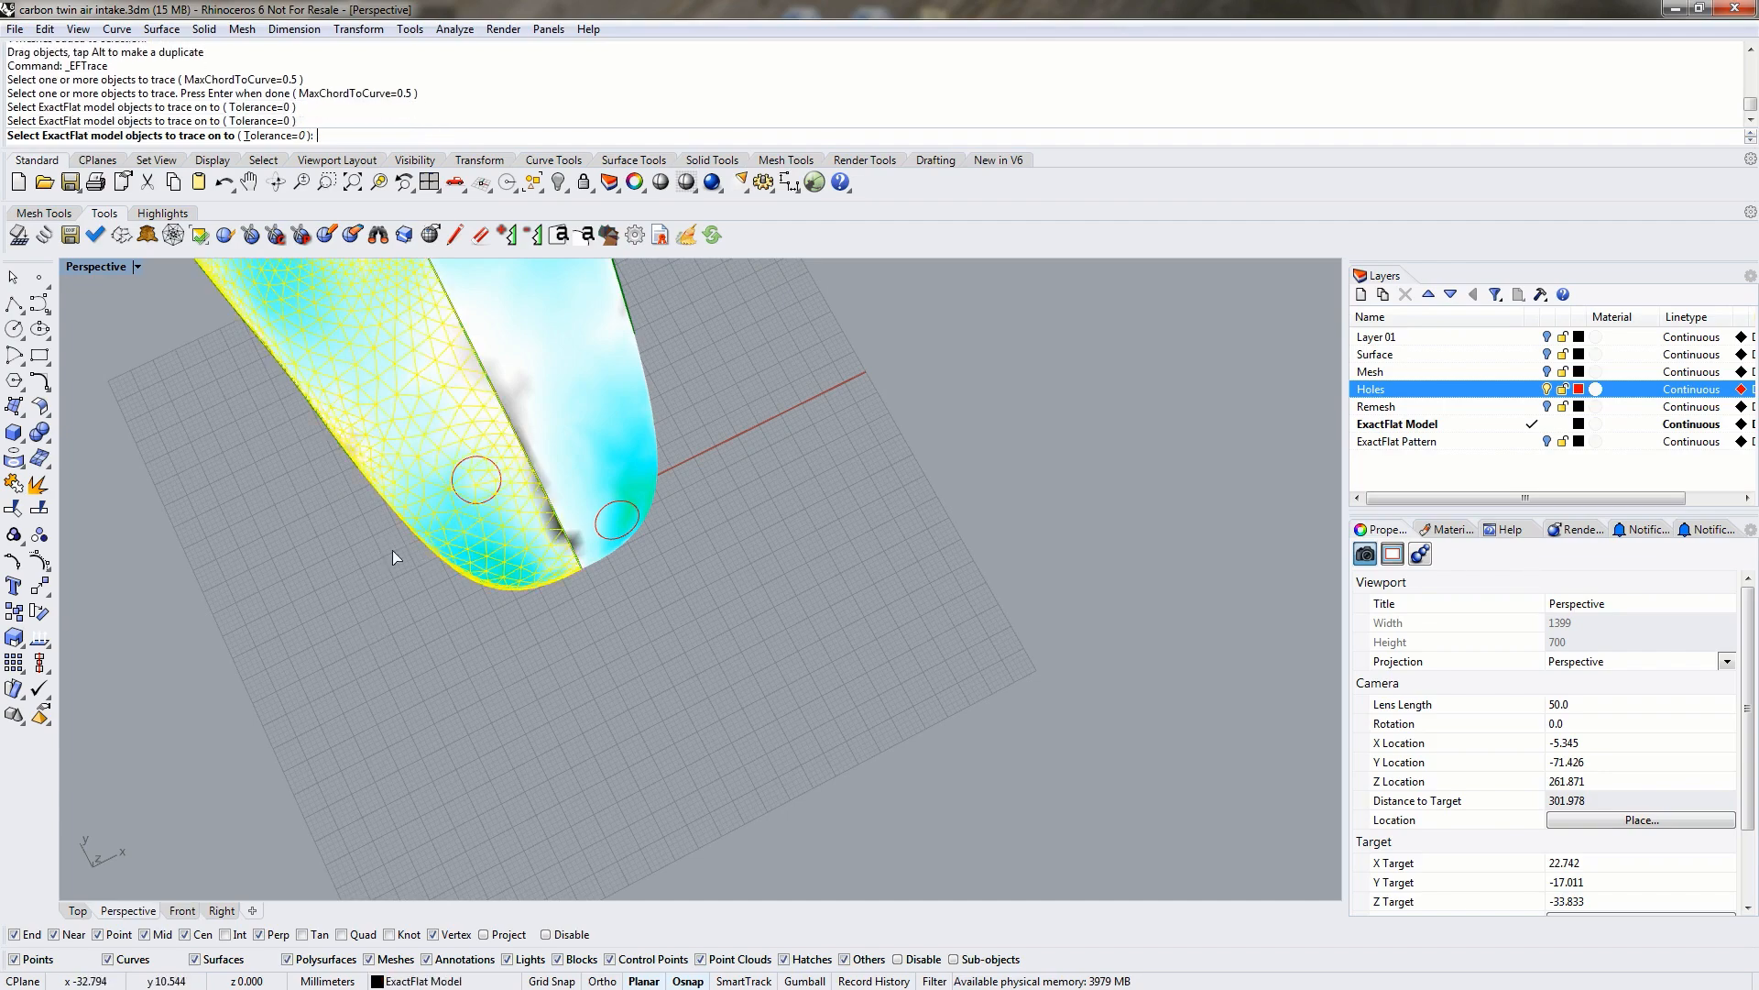
mouse_move(820, 489)
left_mouse_down()
mouse_move(803, 491)
mouse_move(844, 496)
mouse_move(815, 492)
left_mouse_up()
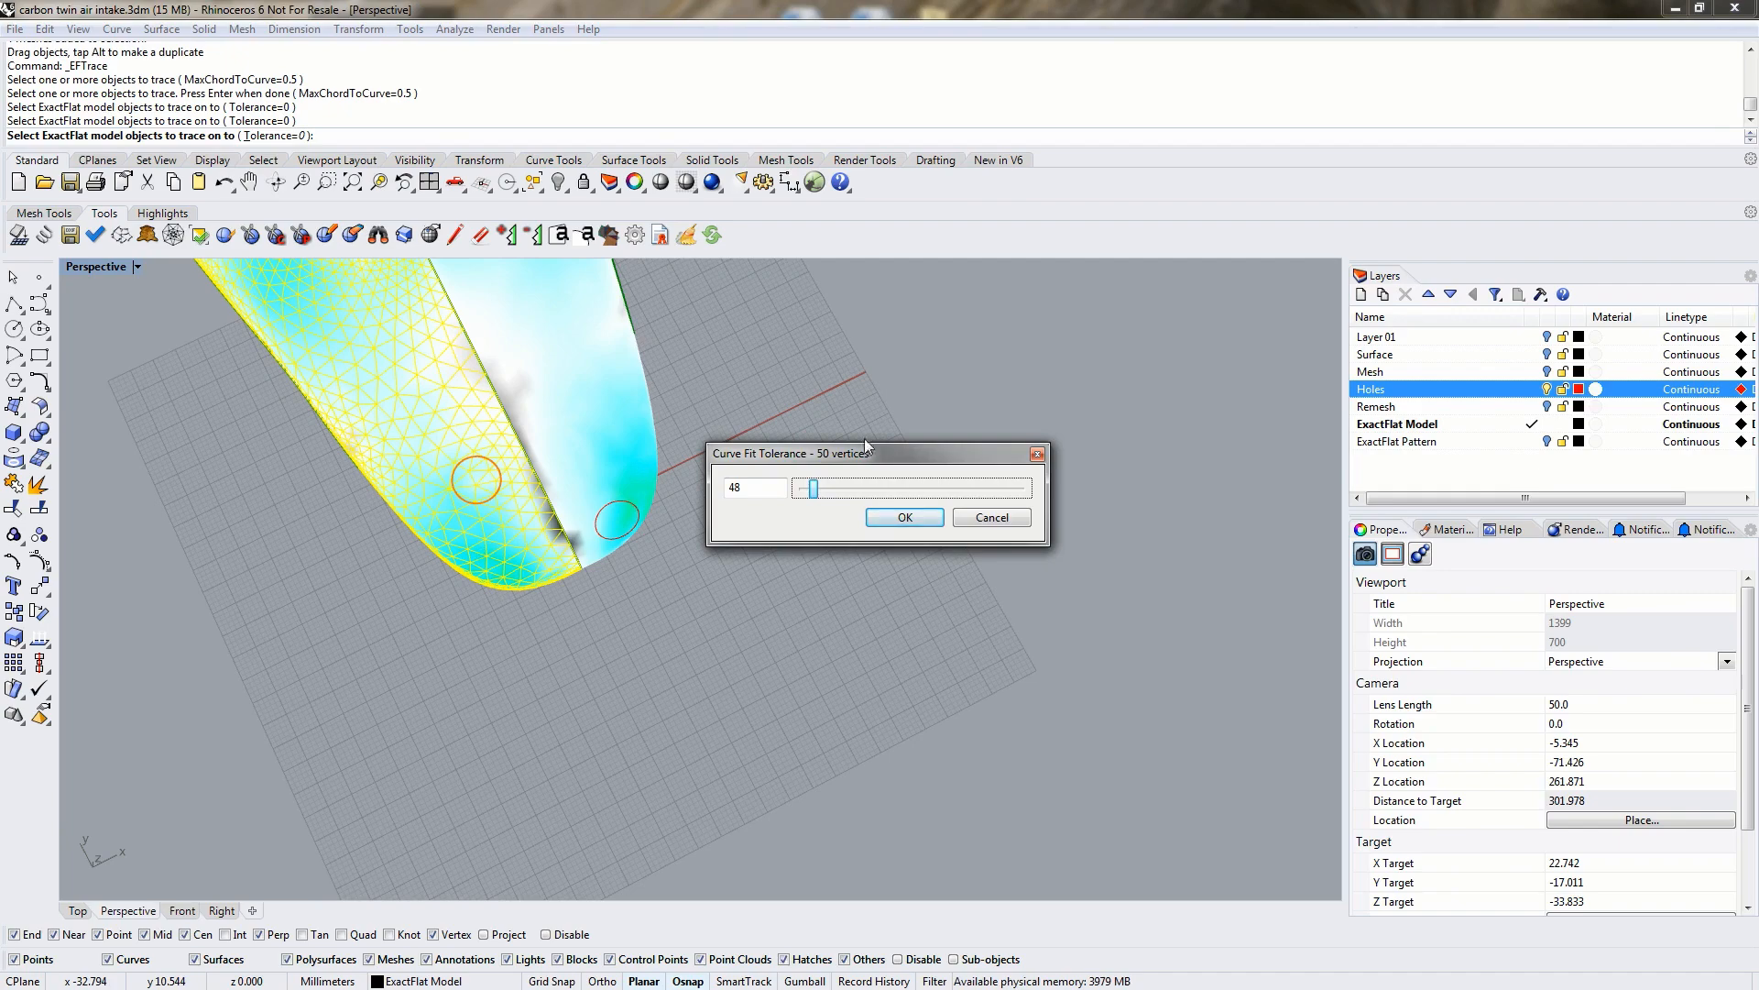
left_click_drag(856, 455, 854, 451)
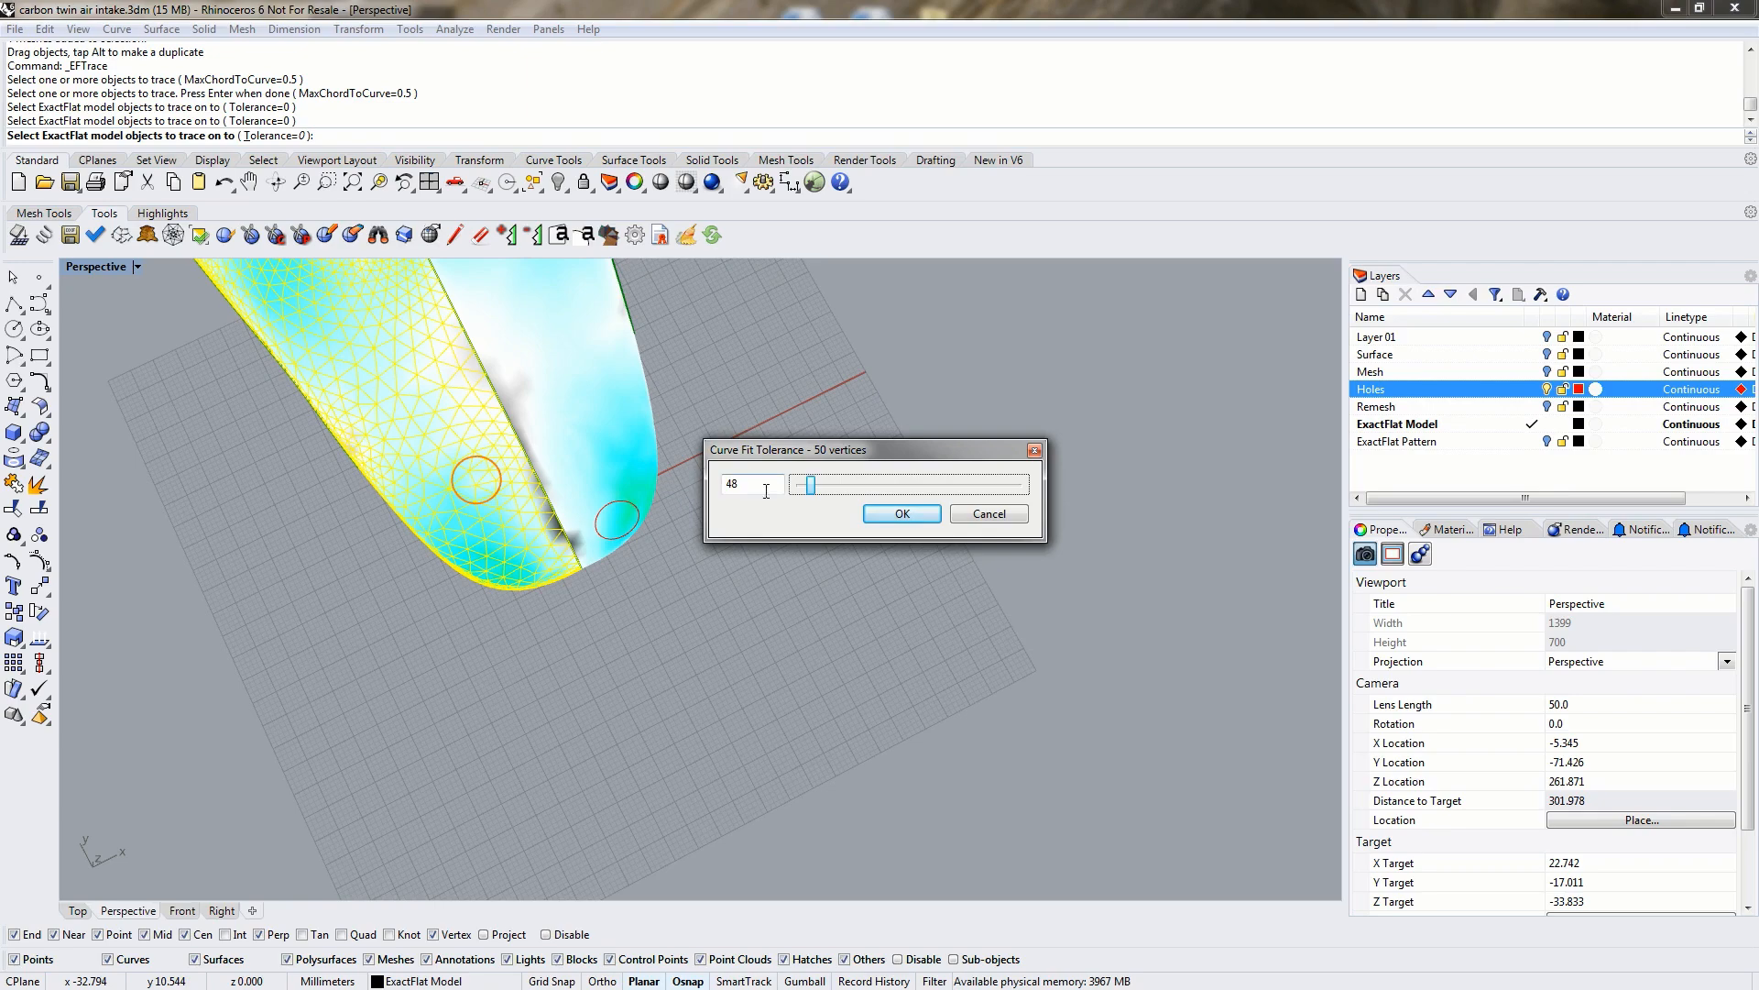
left_click(901, 515)
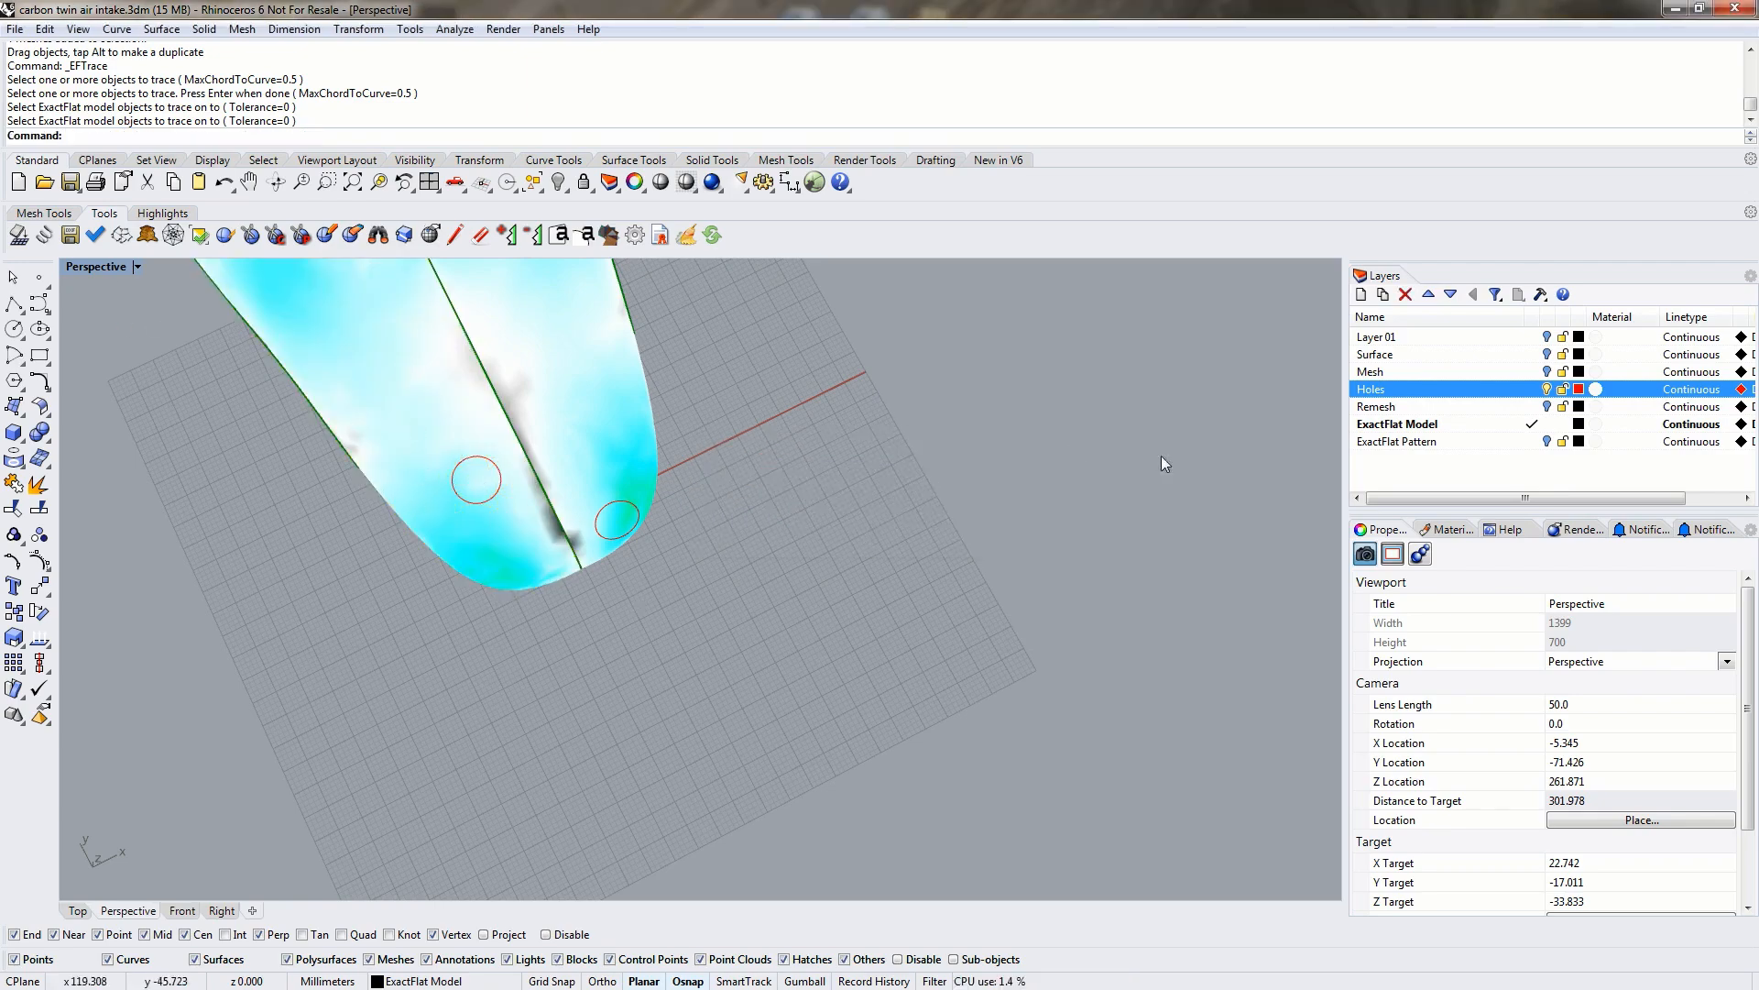
Show the ExactFlat Pattern layer and bring all four flat pieces into view beside the 3D model.
left_click(1558, 442)
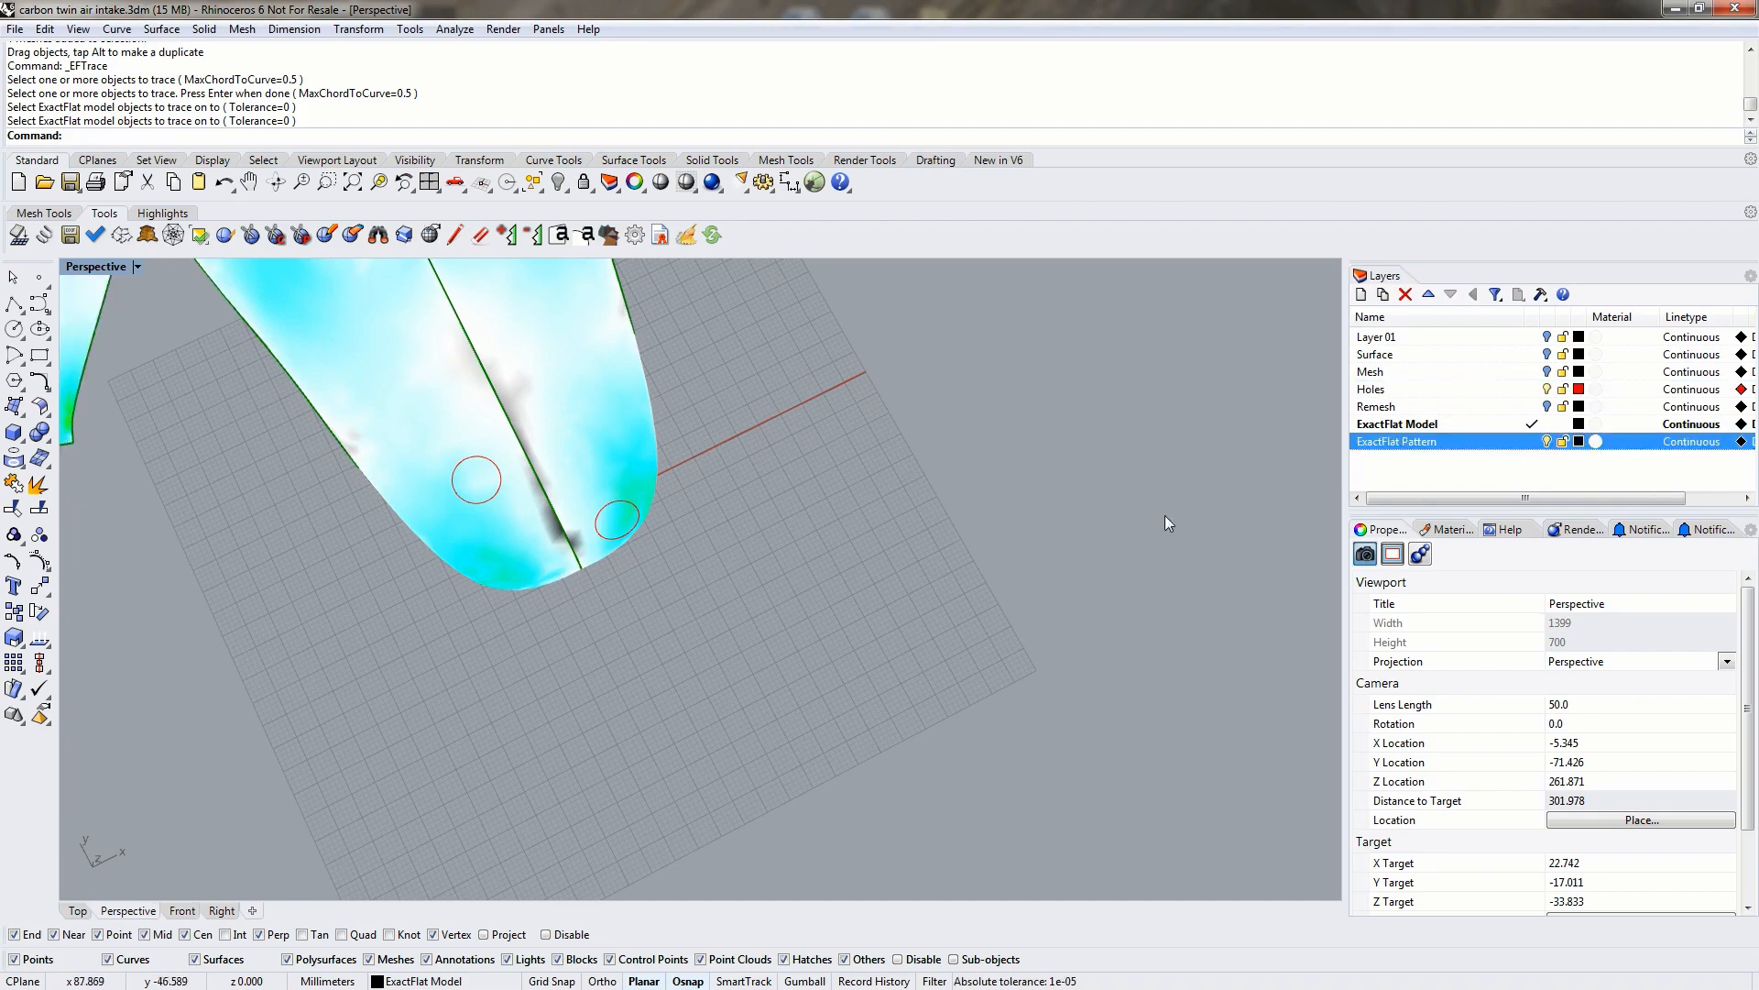
scroll(632, 601, "down", 3)
right_click_drag(294, 608, 810, 598, "shift")
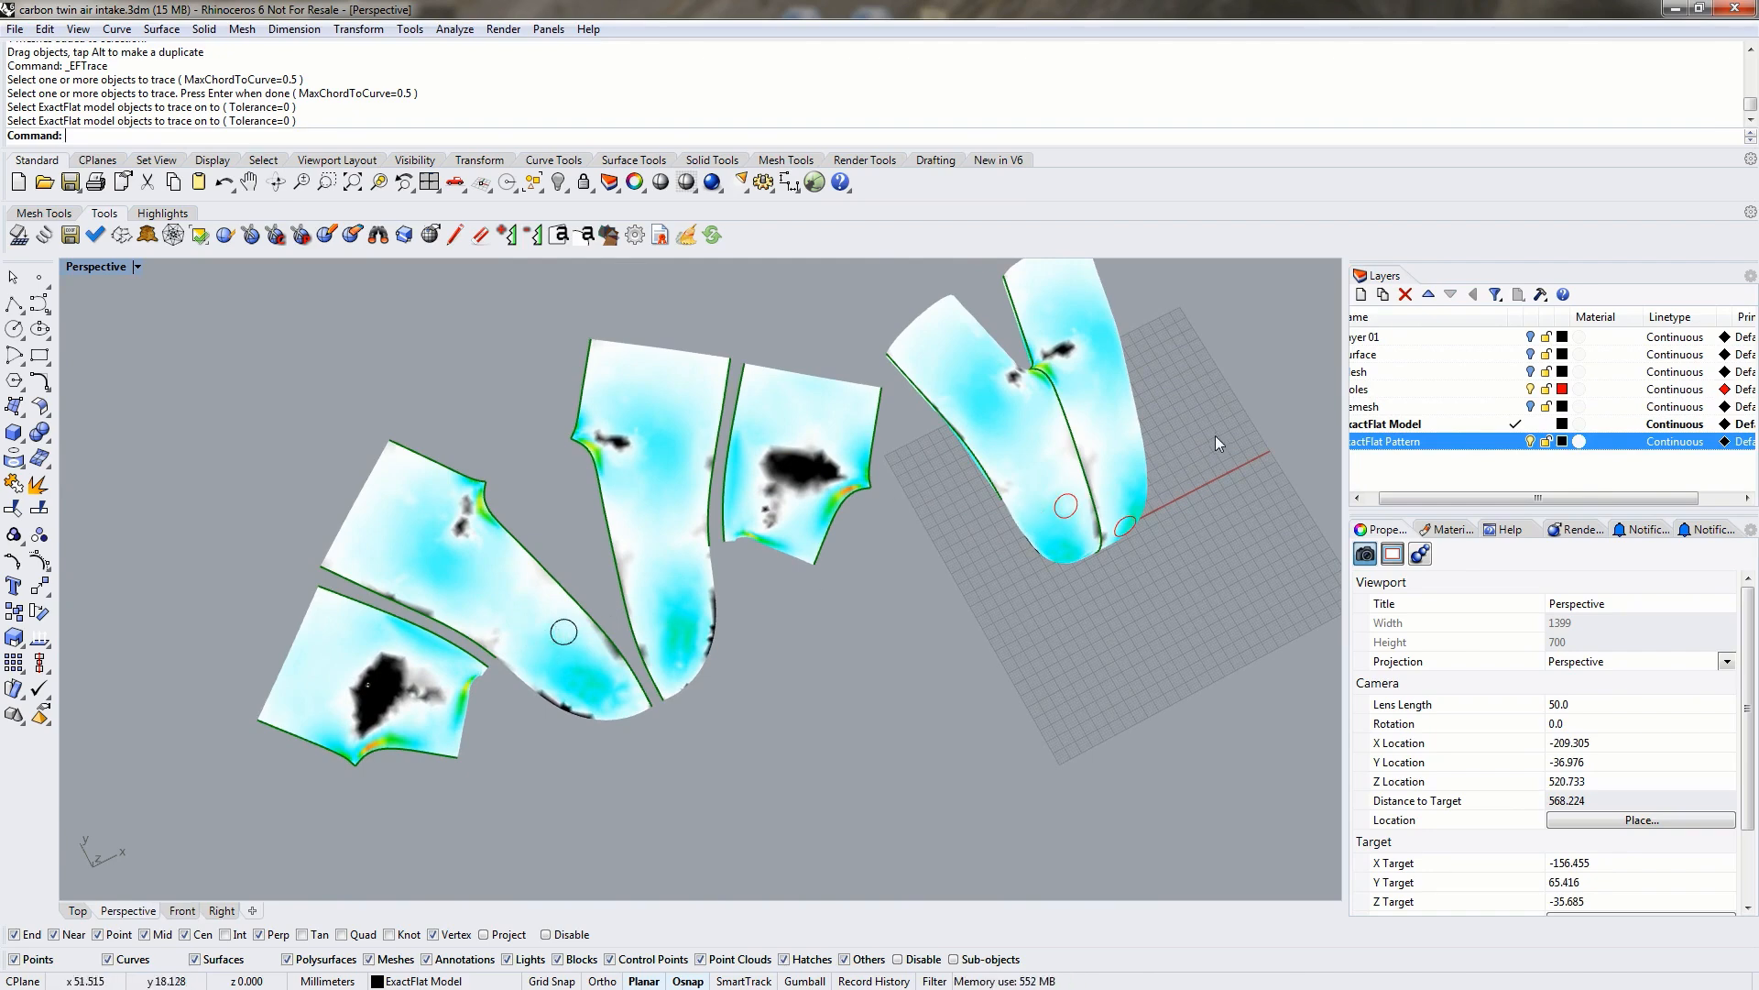
Trace the second hole circle onto the other long model piece with EFTrace, accepting the offered curve fit tolerance.
key("Return")
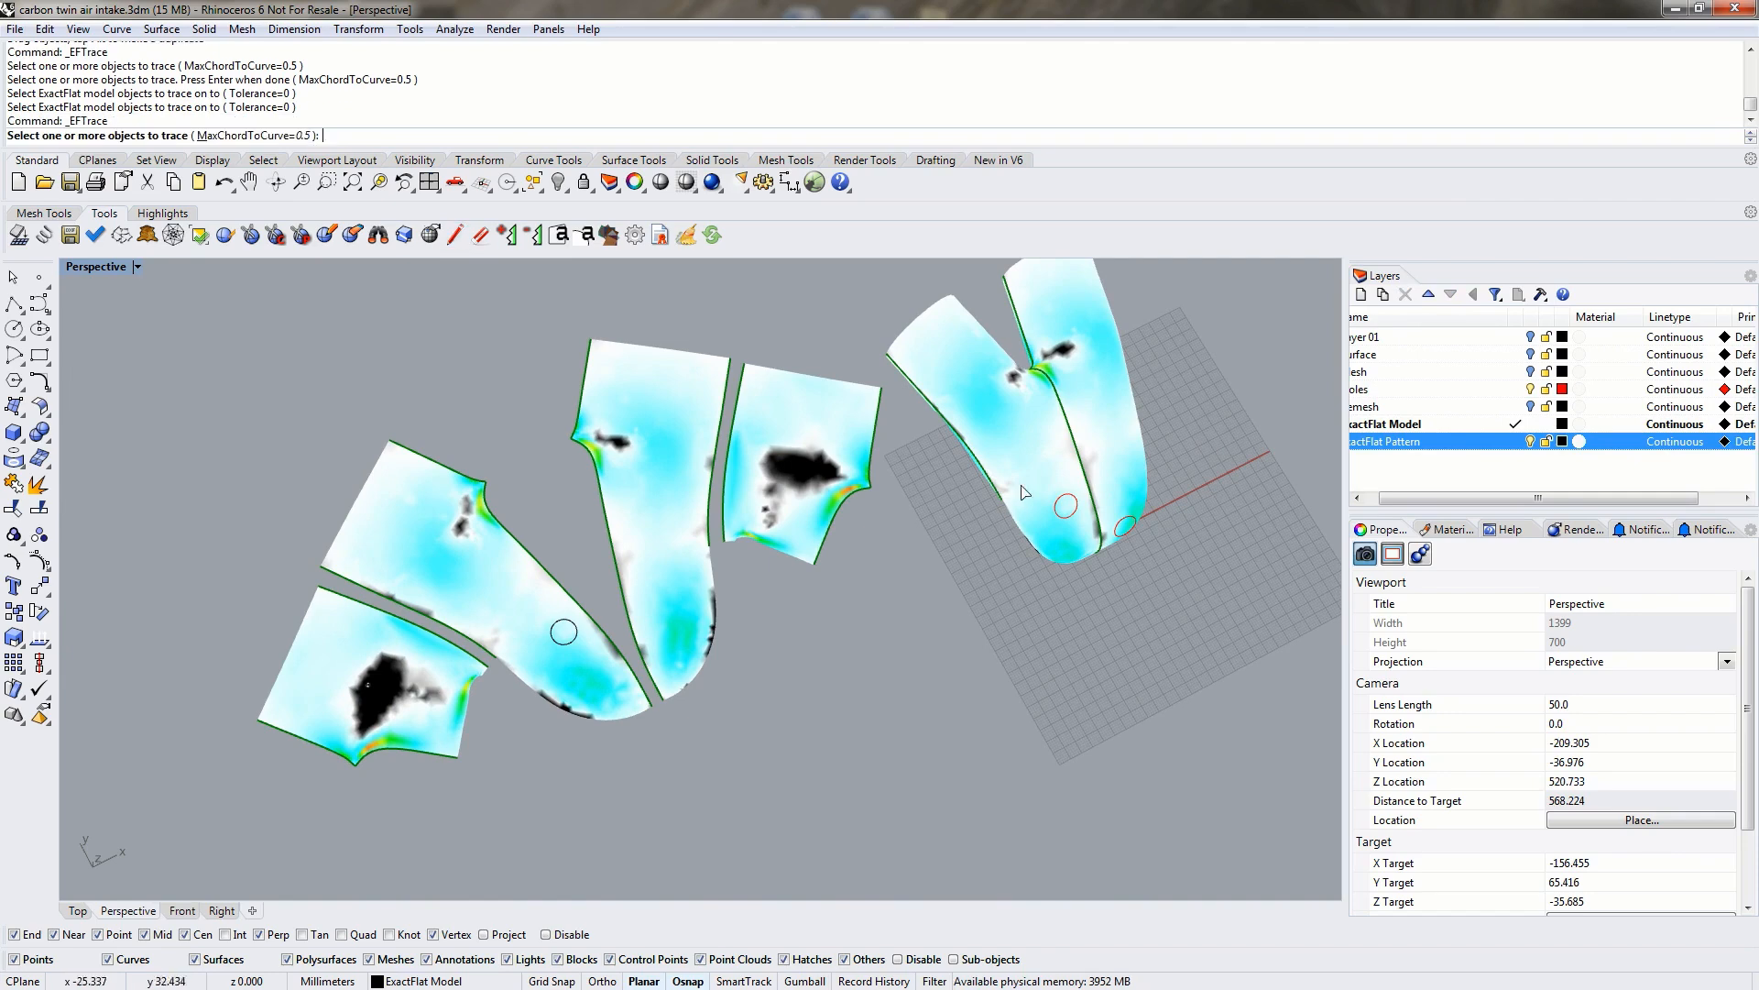
left_click(1124, 520)
key("Return")
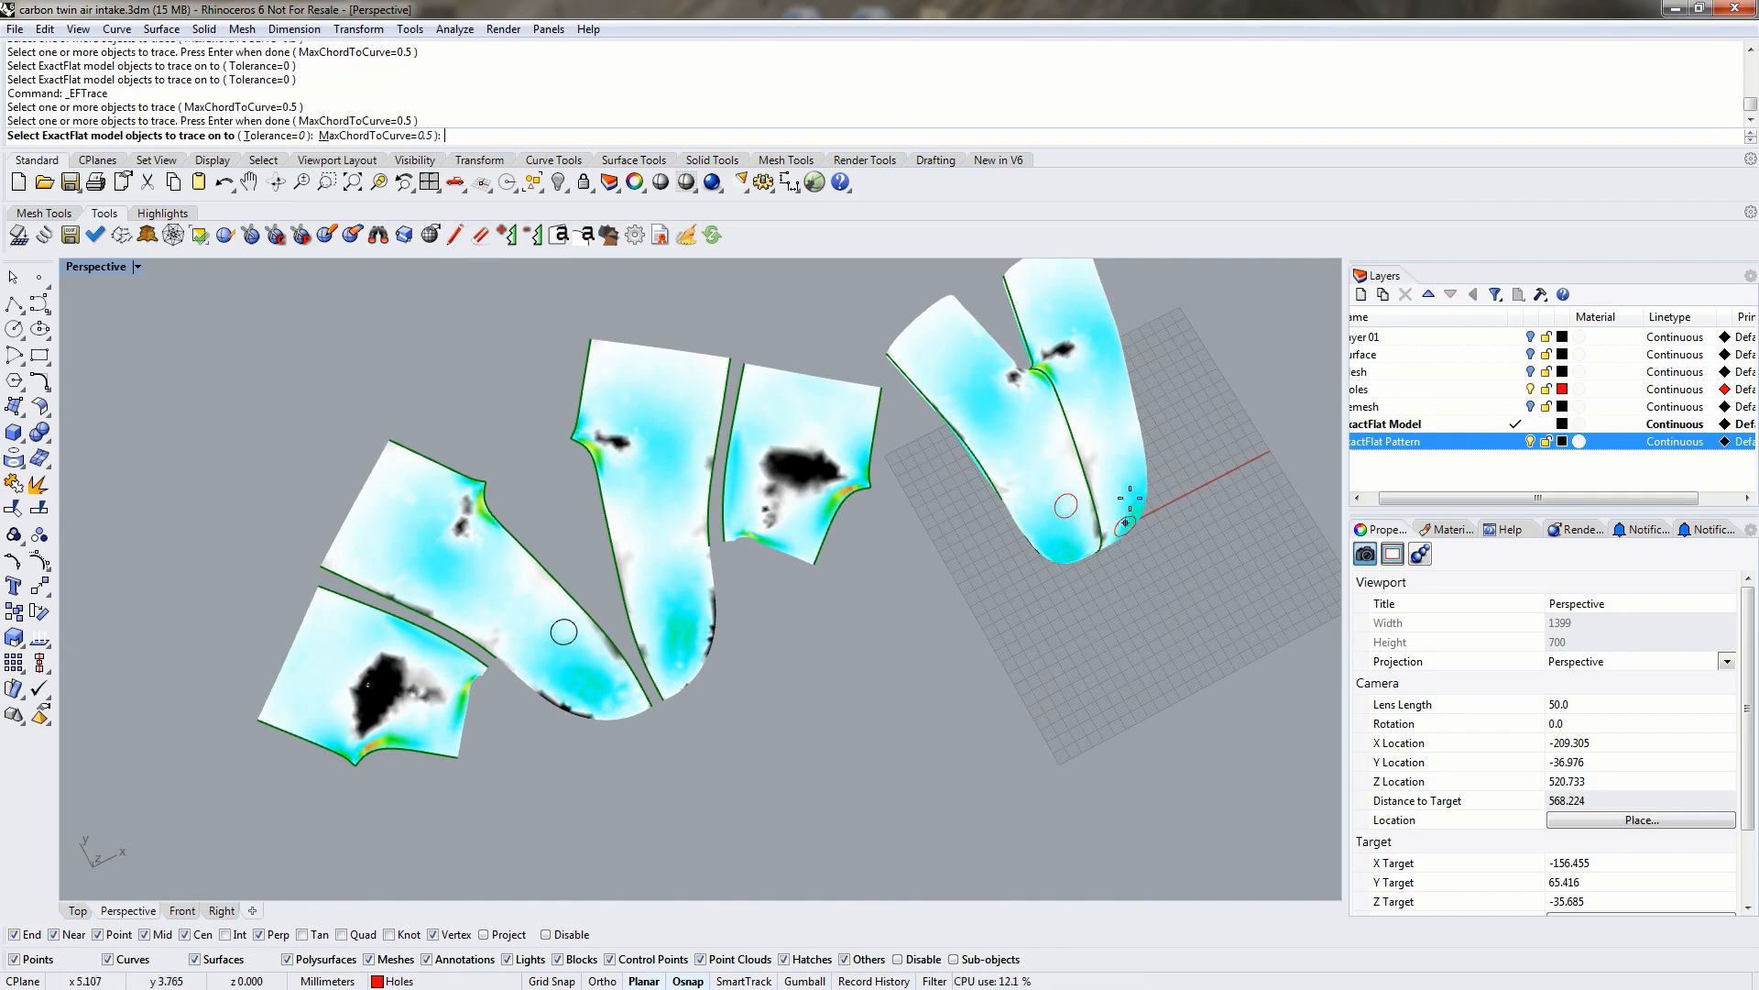
left_click(1130, 461)
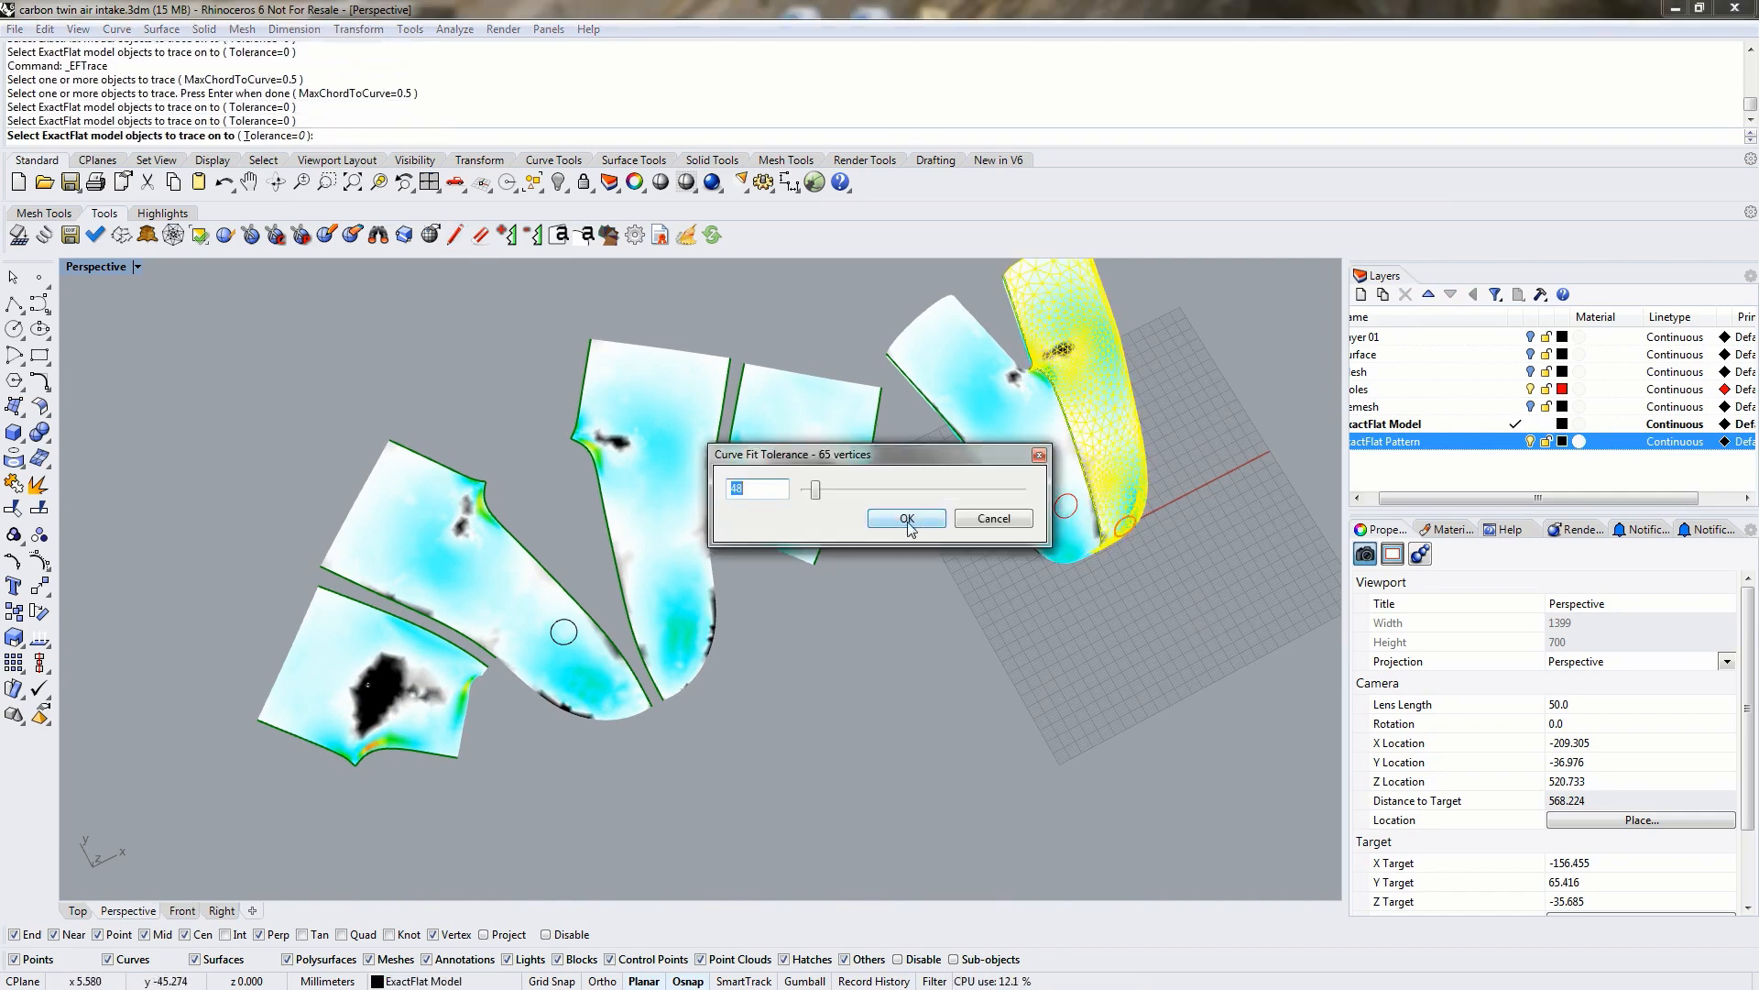
left_click(908, 519)
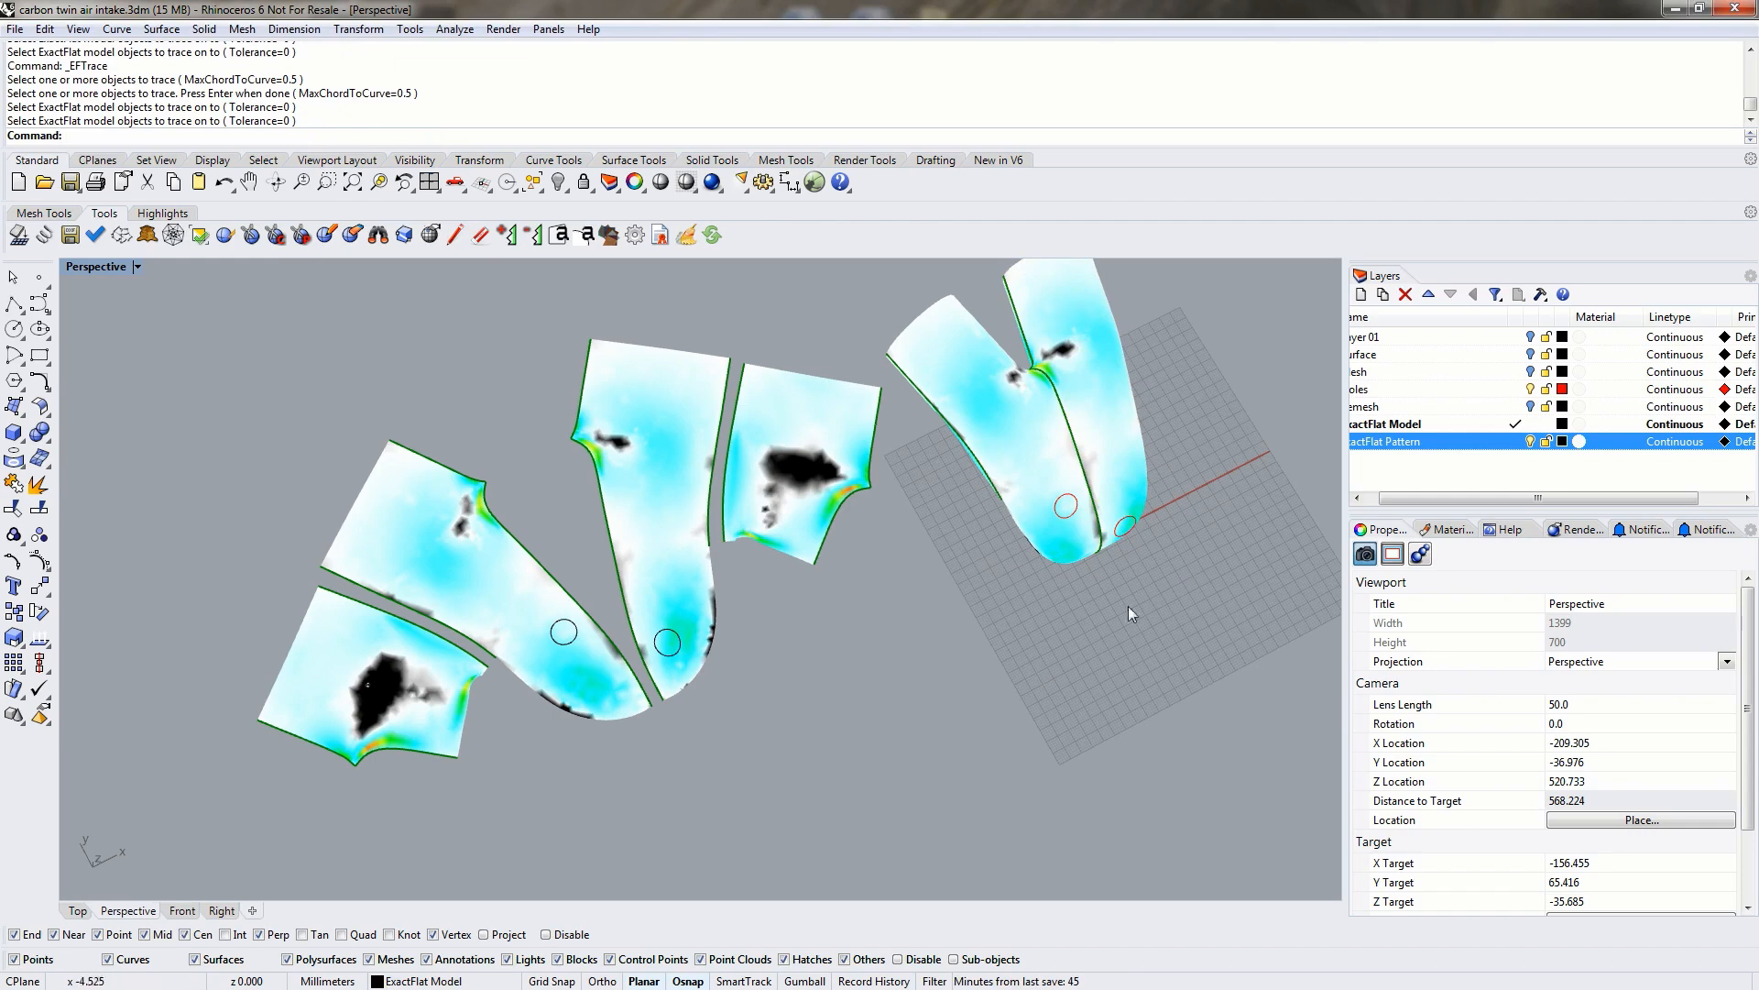
Make the ExactFlat Pattern layer current, hide the ExactFlat Model and Holes layers, and show the pieces in the maximized Top view.
left_click(1530, 424)
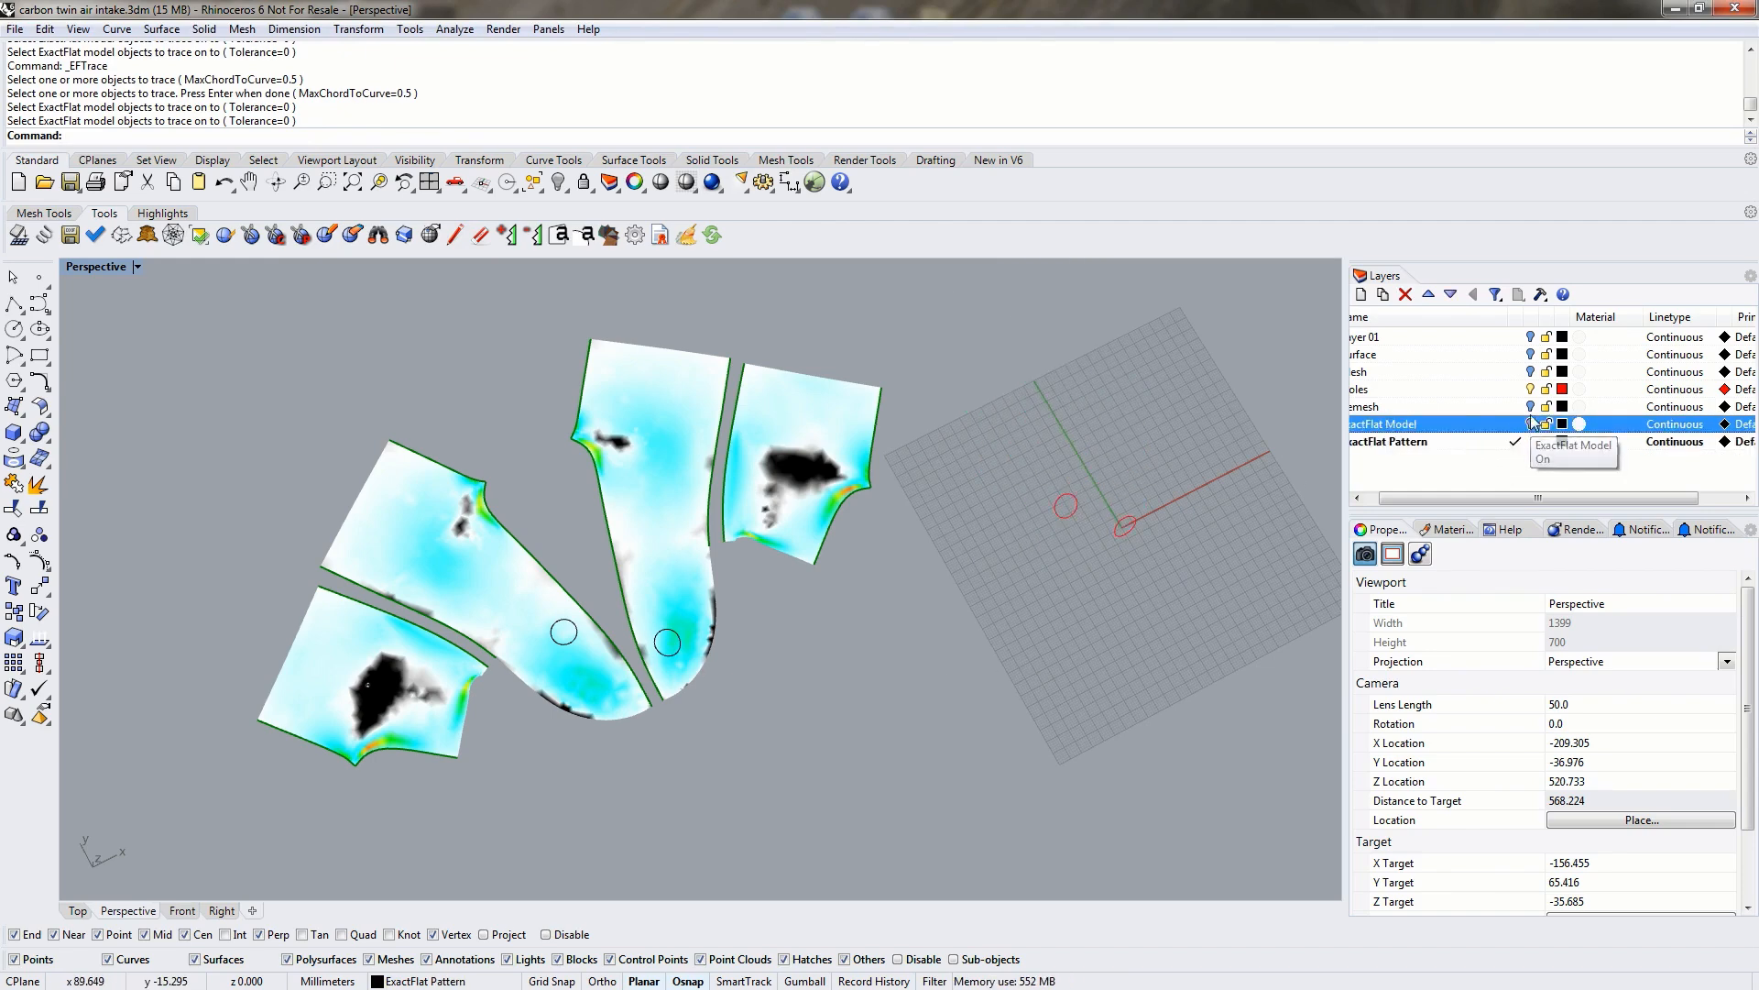
left_click(1531, 388)
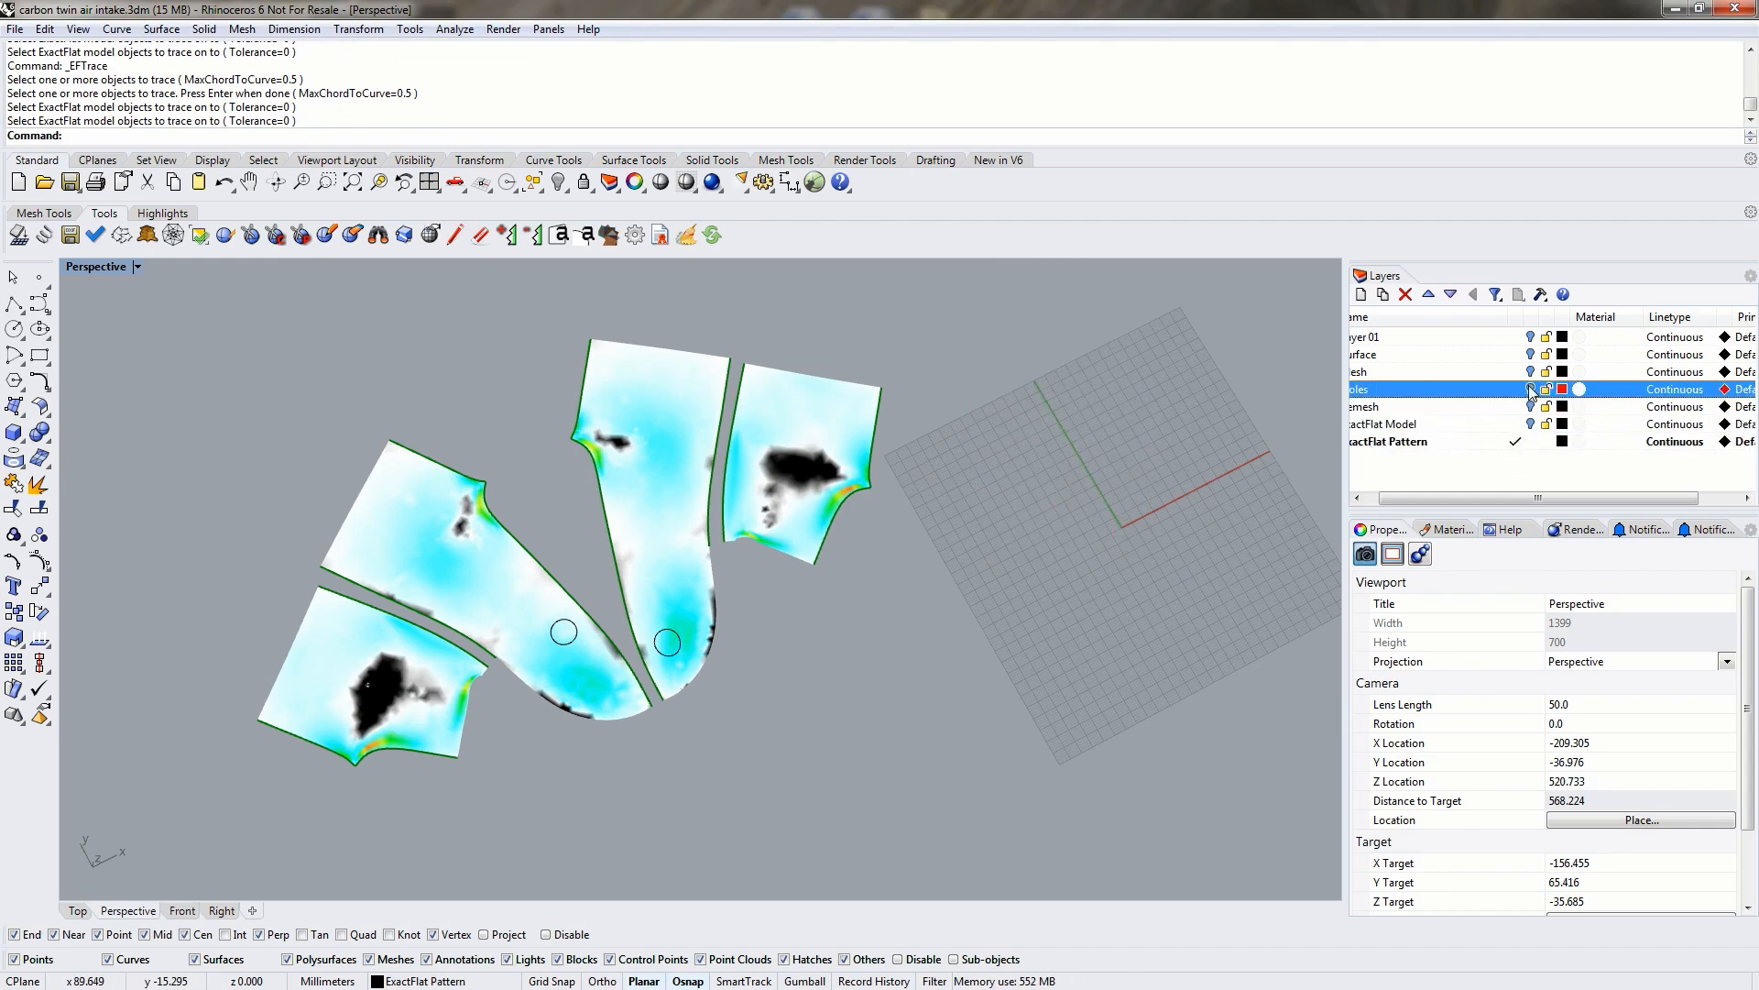
double_click(100, 268)
double_click(82, 267)
right_click_drag(798, 553, 746, 493)
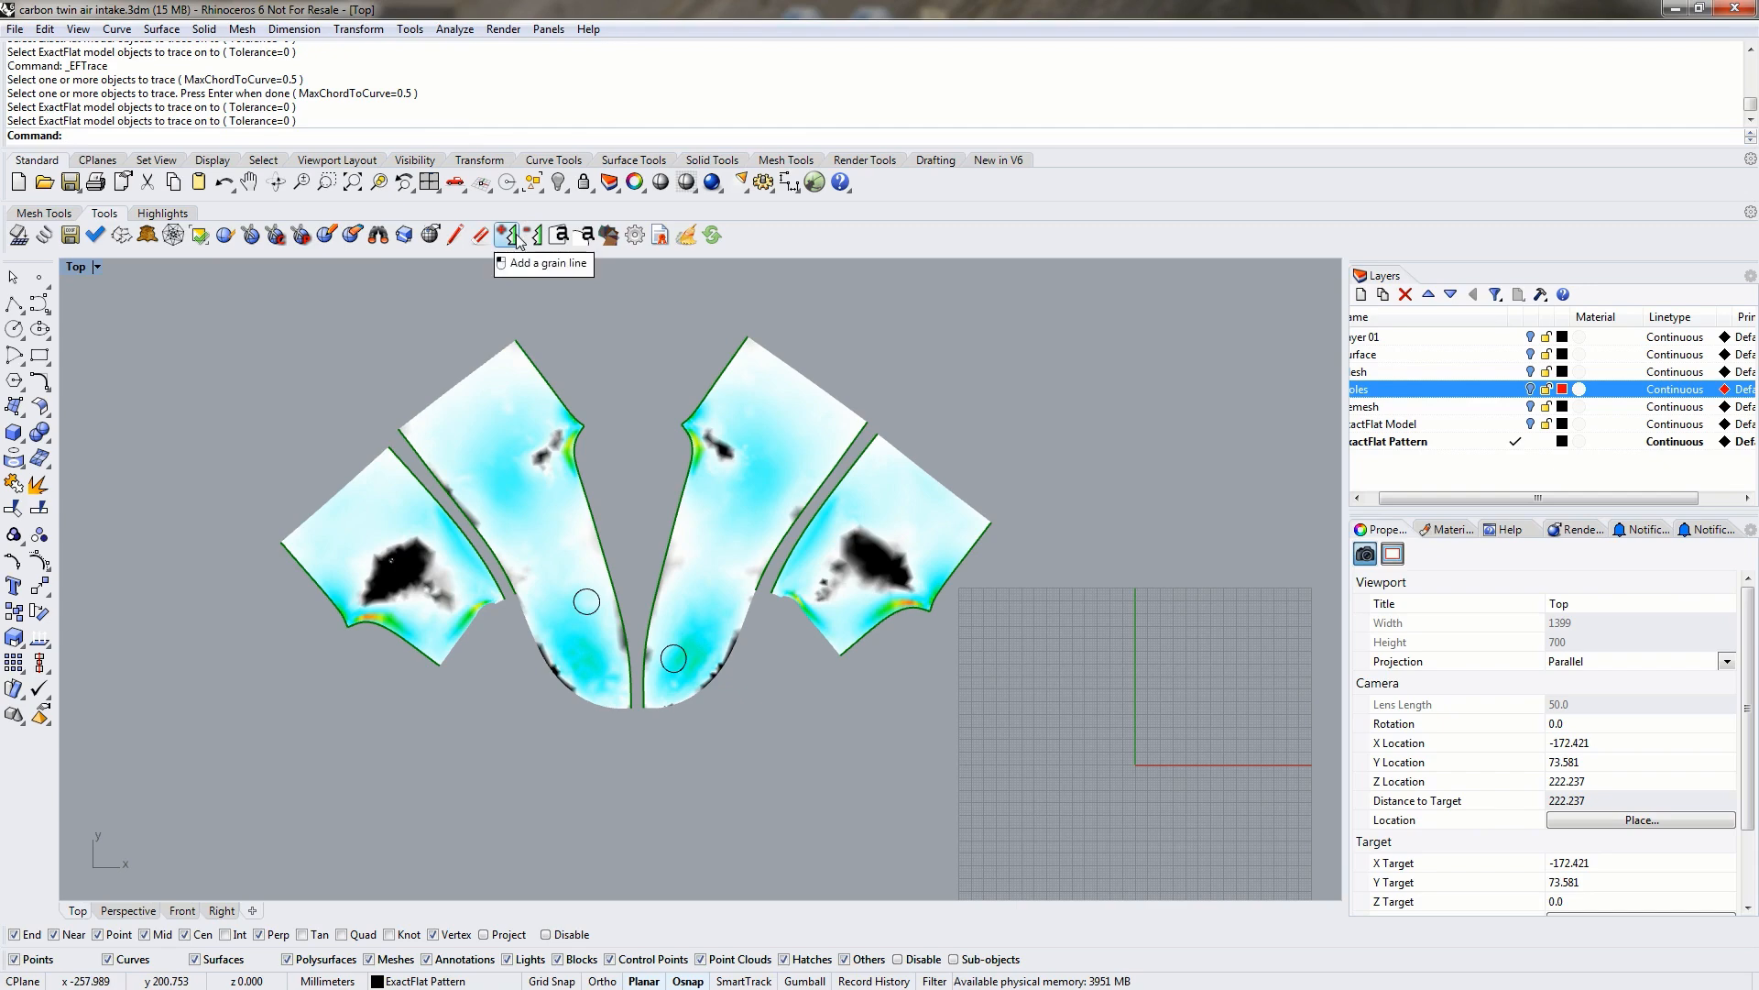
Add notch tags with the default %n text, placing three matching notches along the lower seam edges between the two long pieces.
scroll(673, 564, "up", 2)
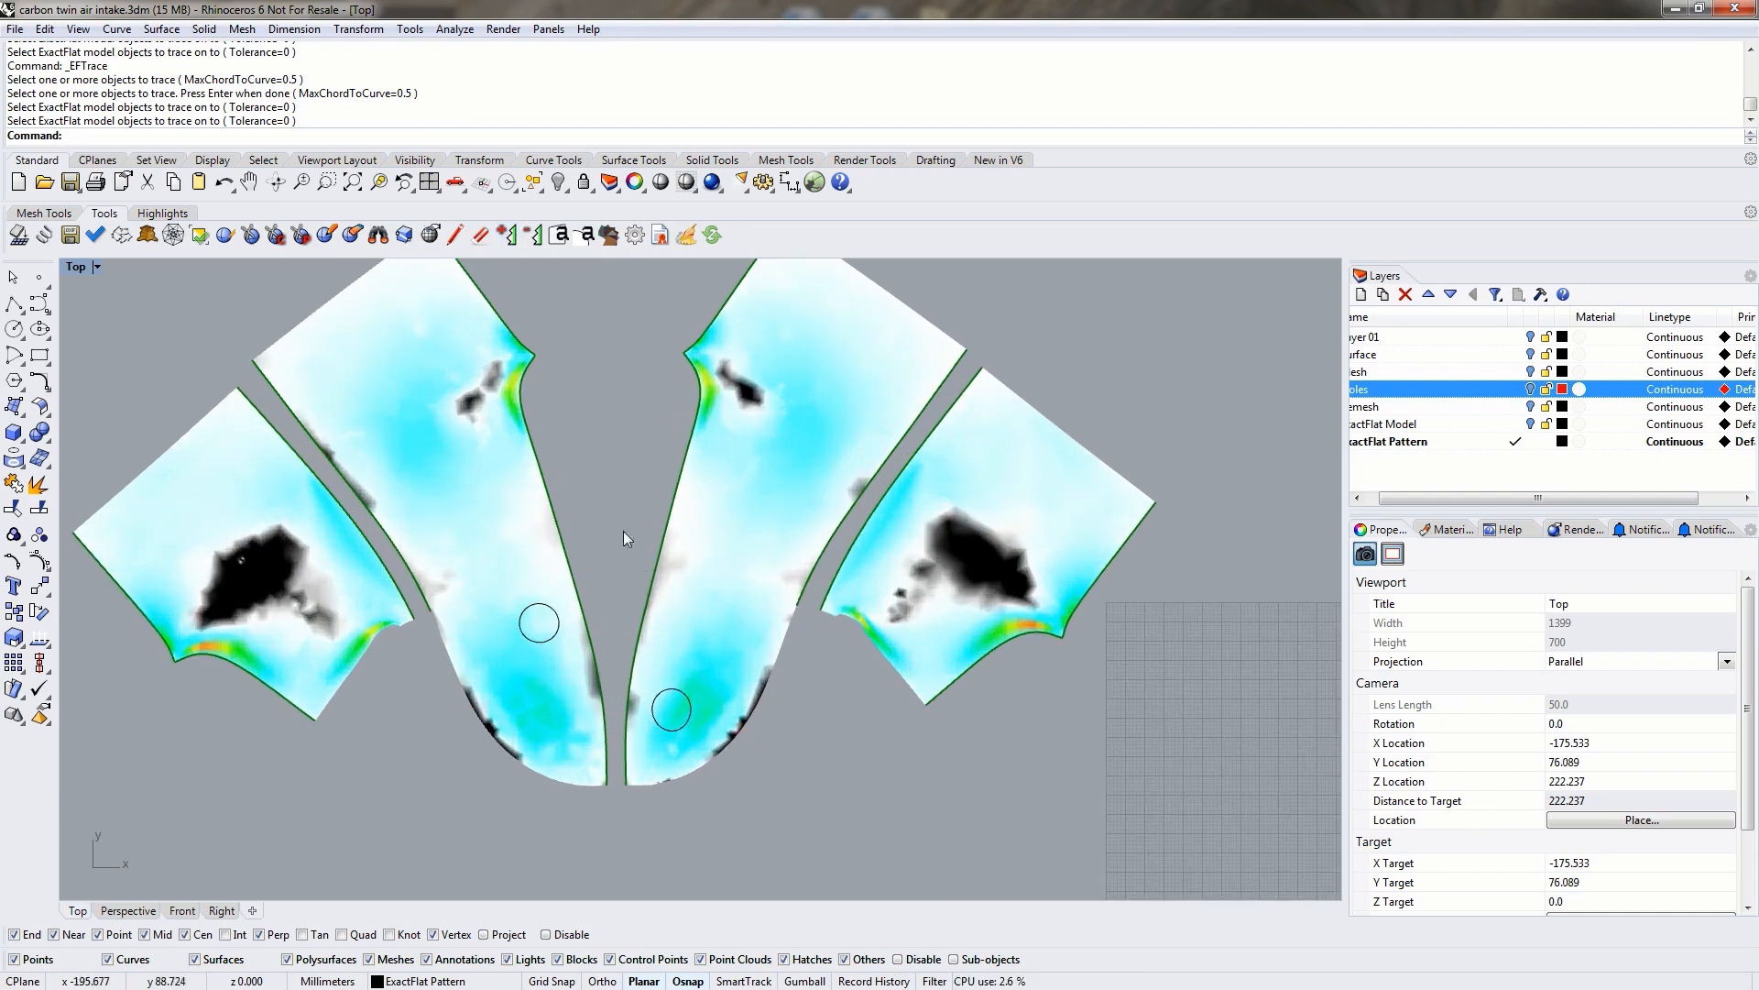
left_click(558, 236)
left_click_drag(820, 360, 1322, 135)
left_click(1477, 182)
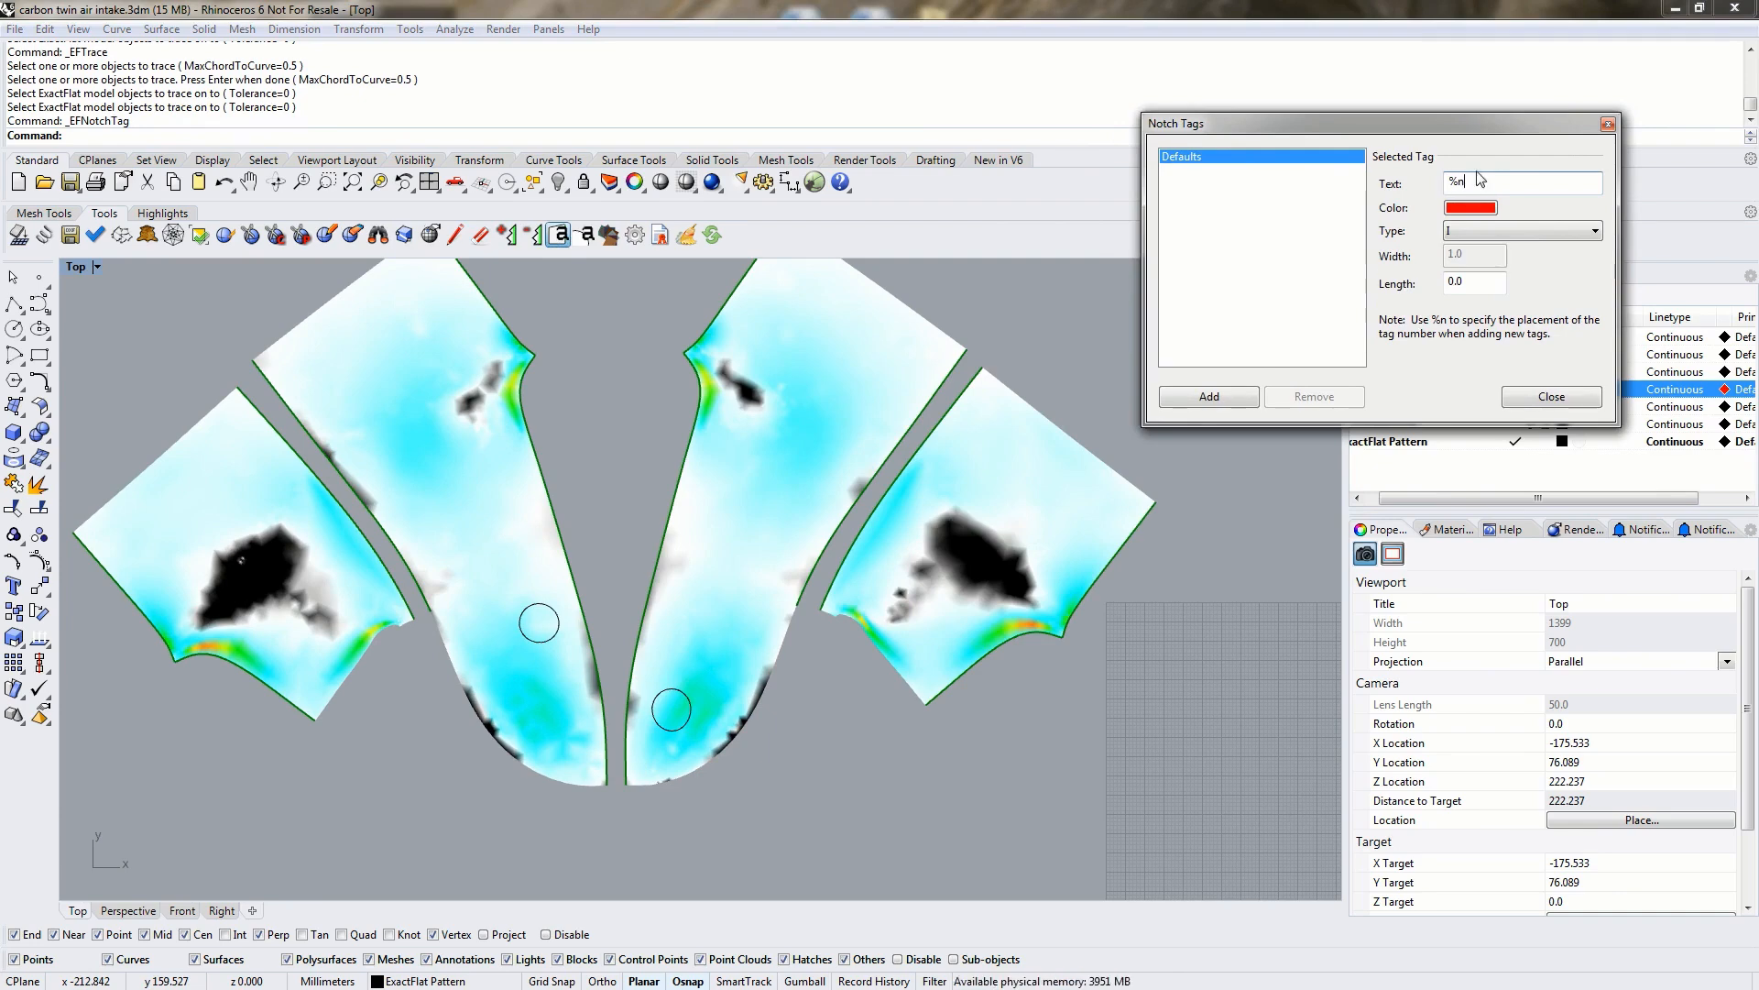
double_click(1468, 182)
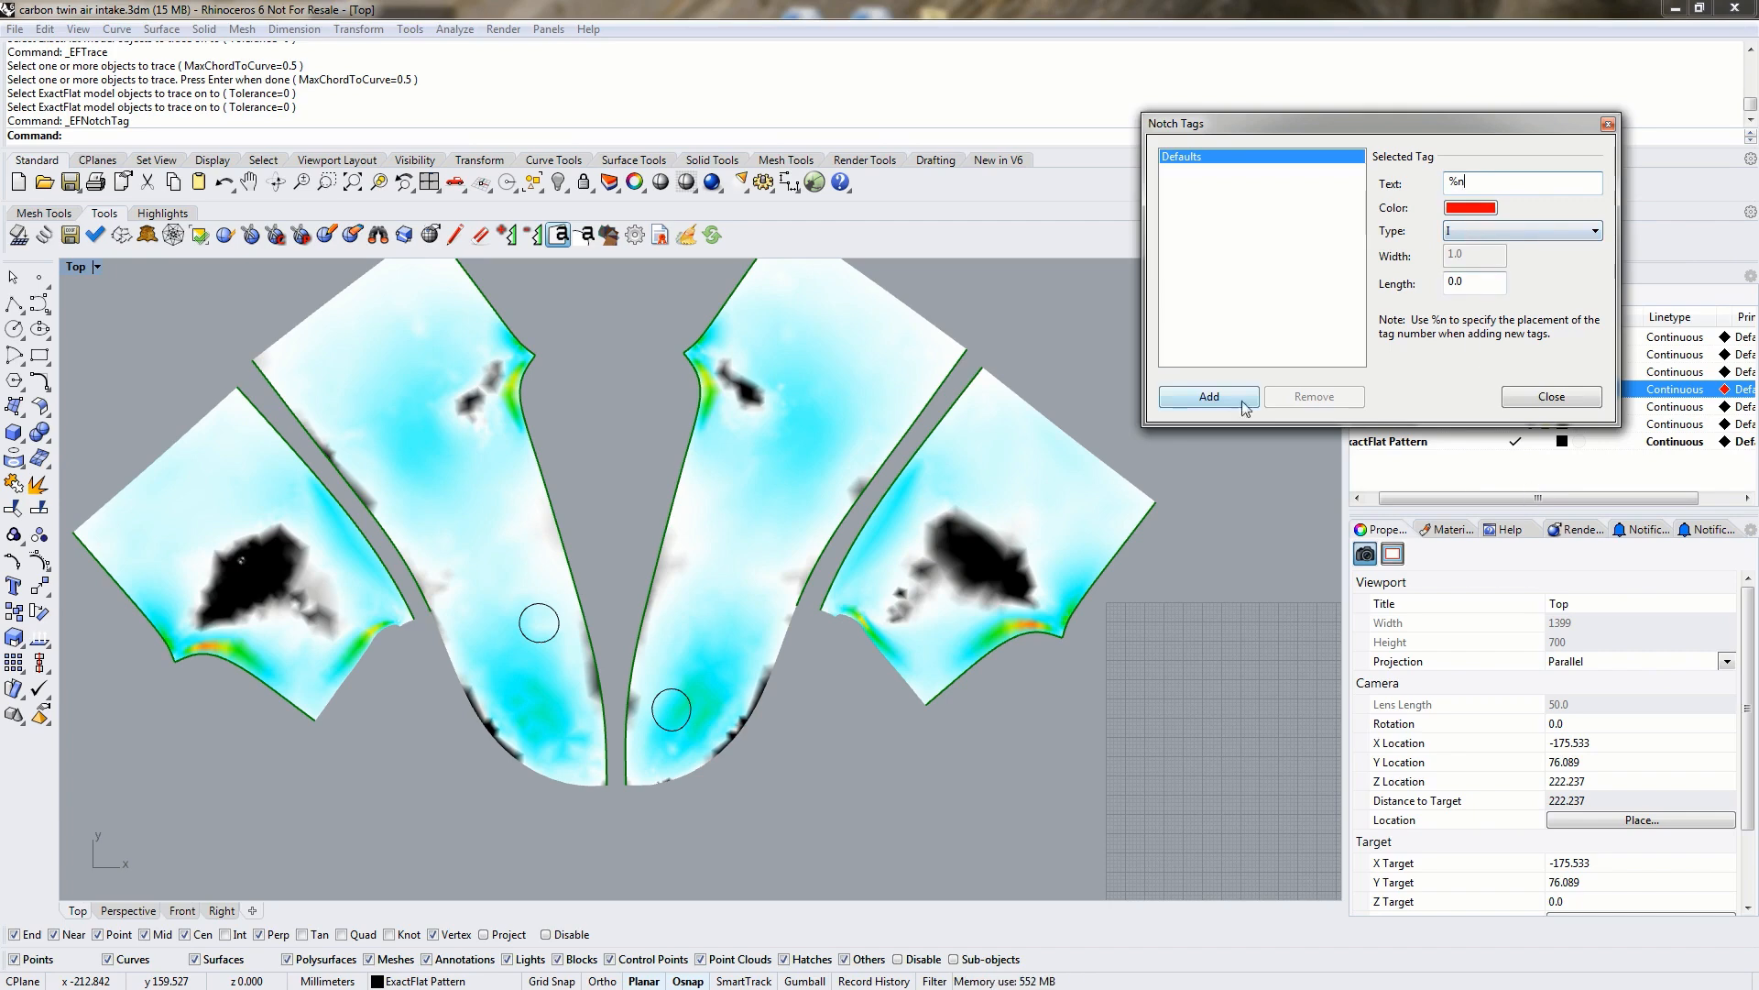
left_click(1209, 396)
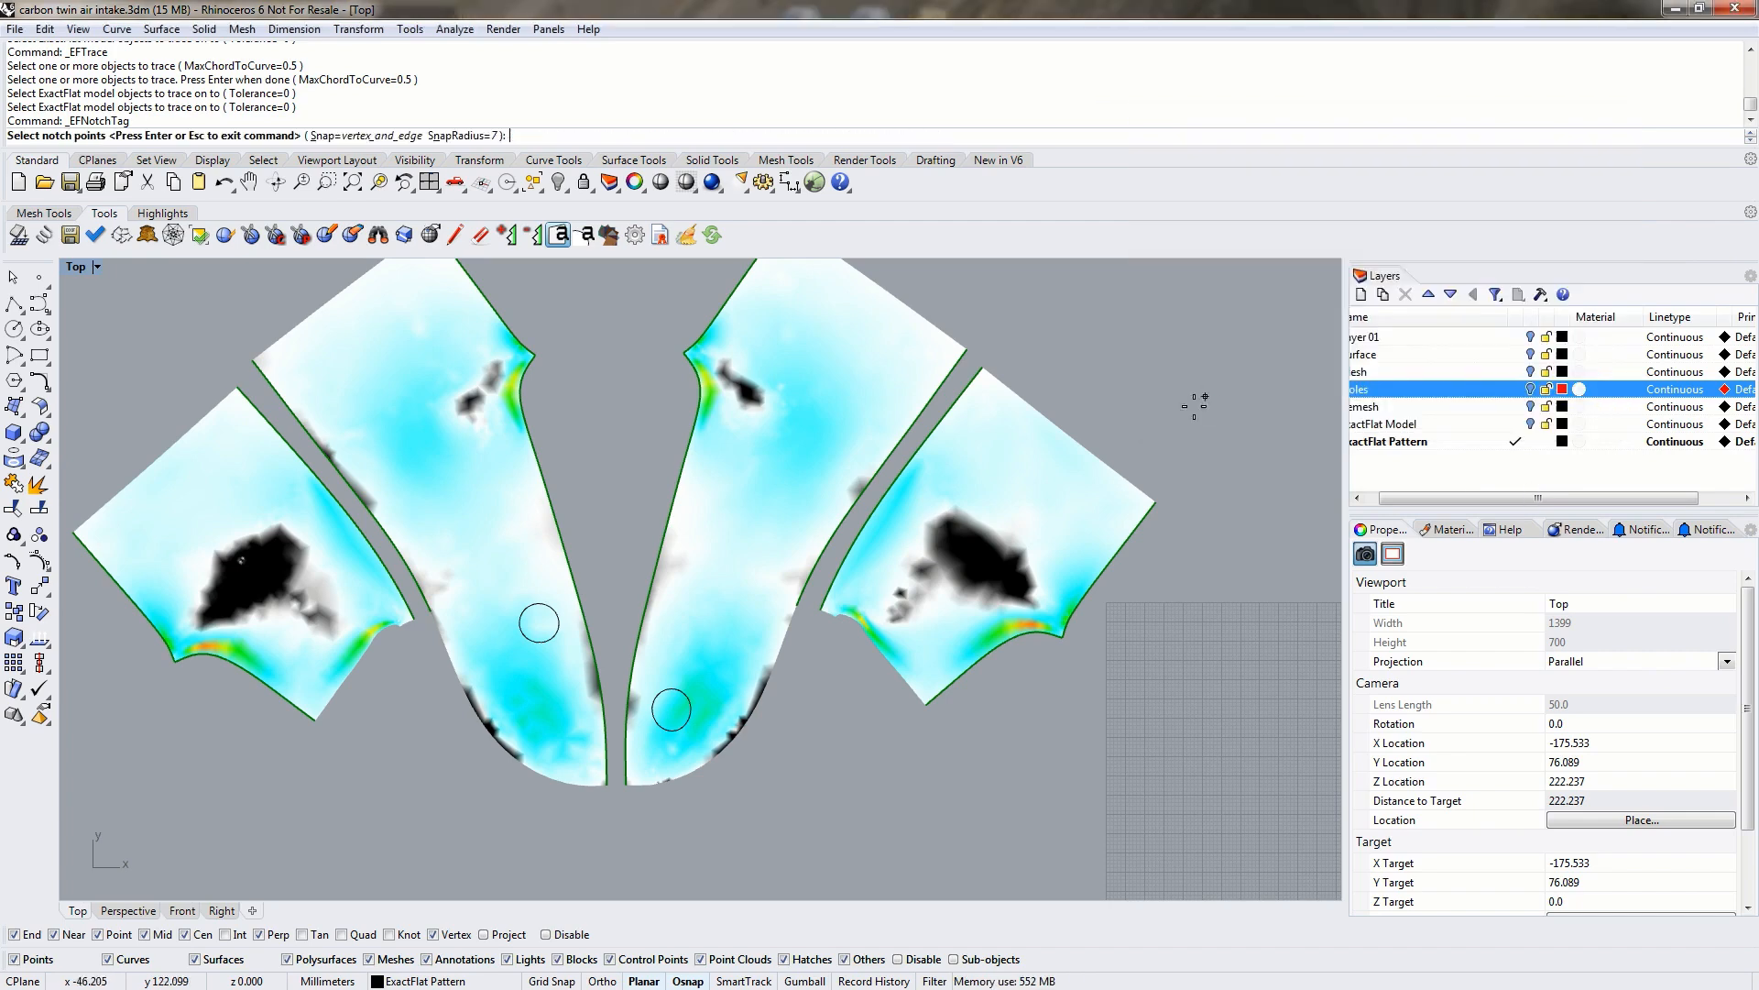
left_click(606, 766)
scroll(613, 769, "up", 4)
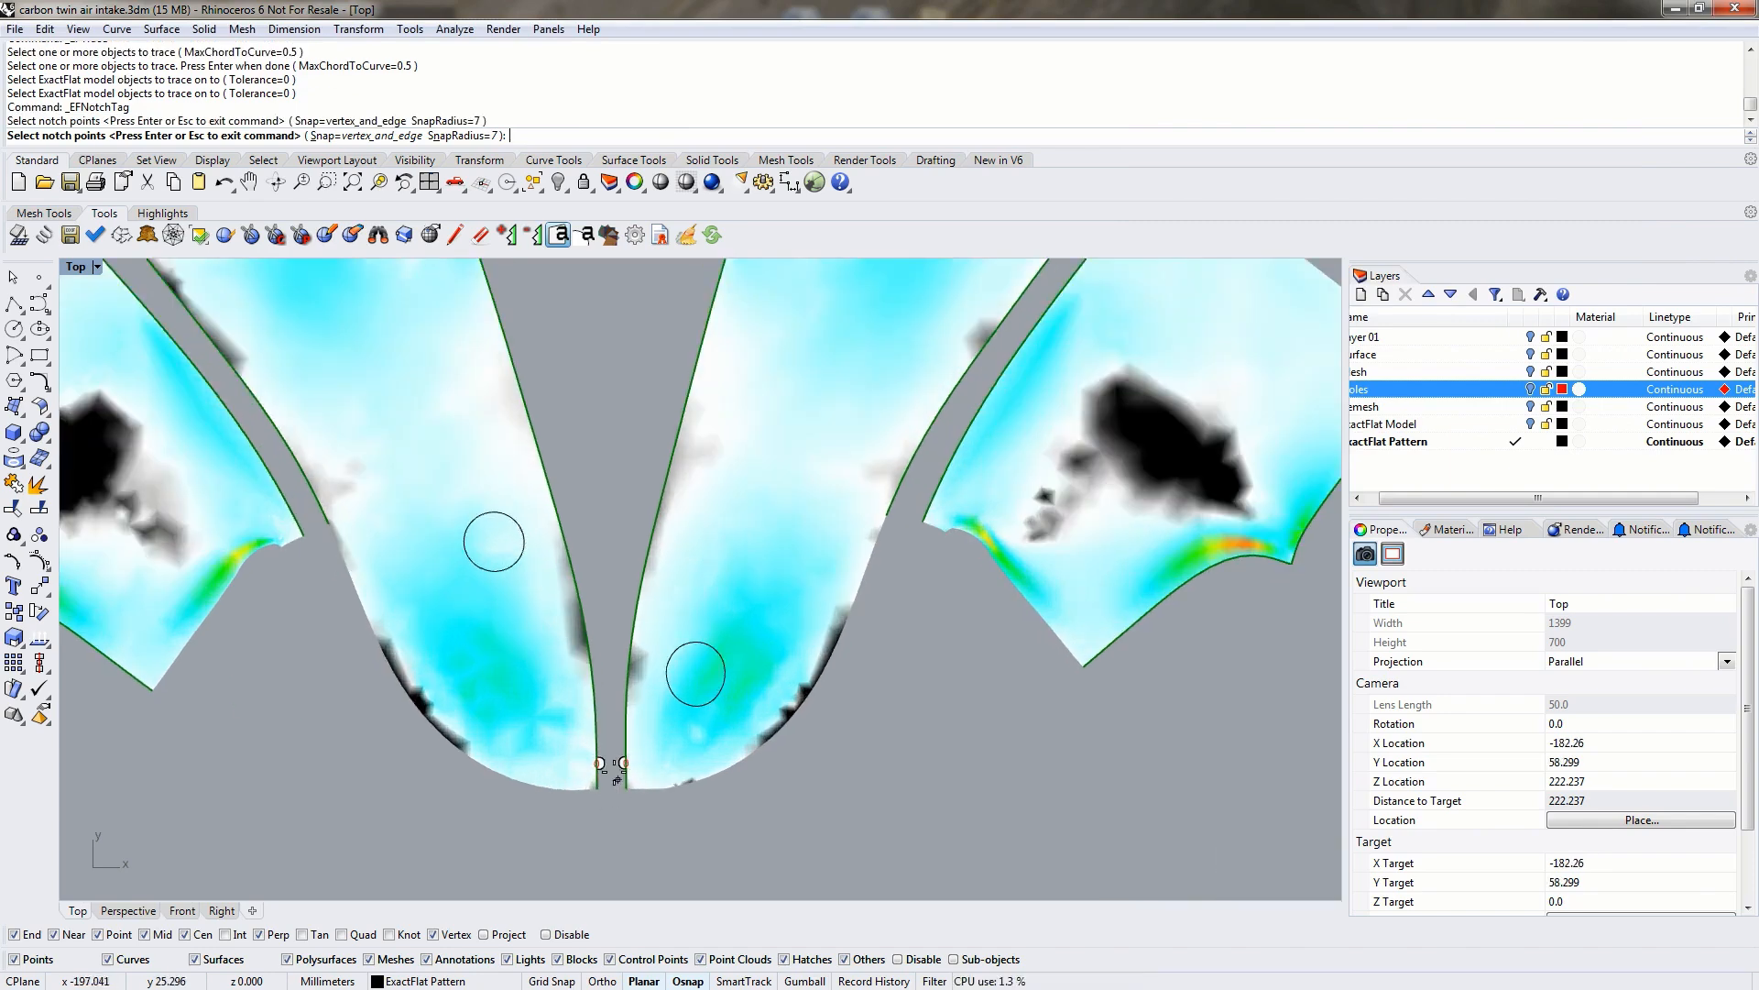
left_click(592, 670)
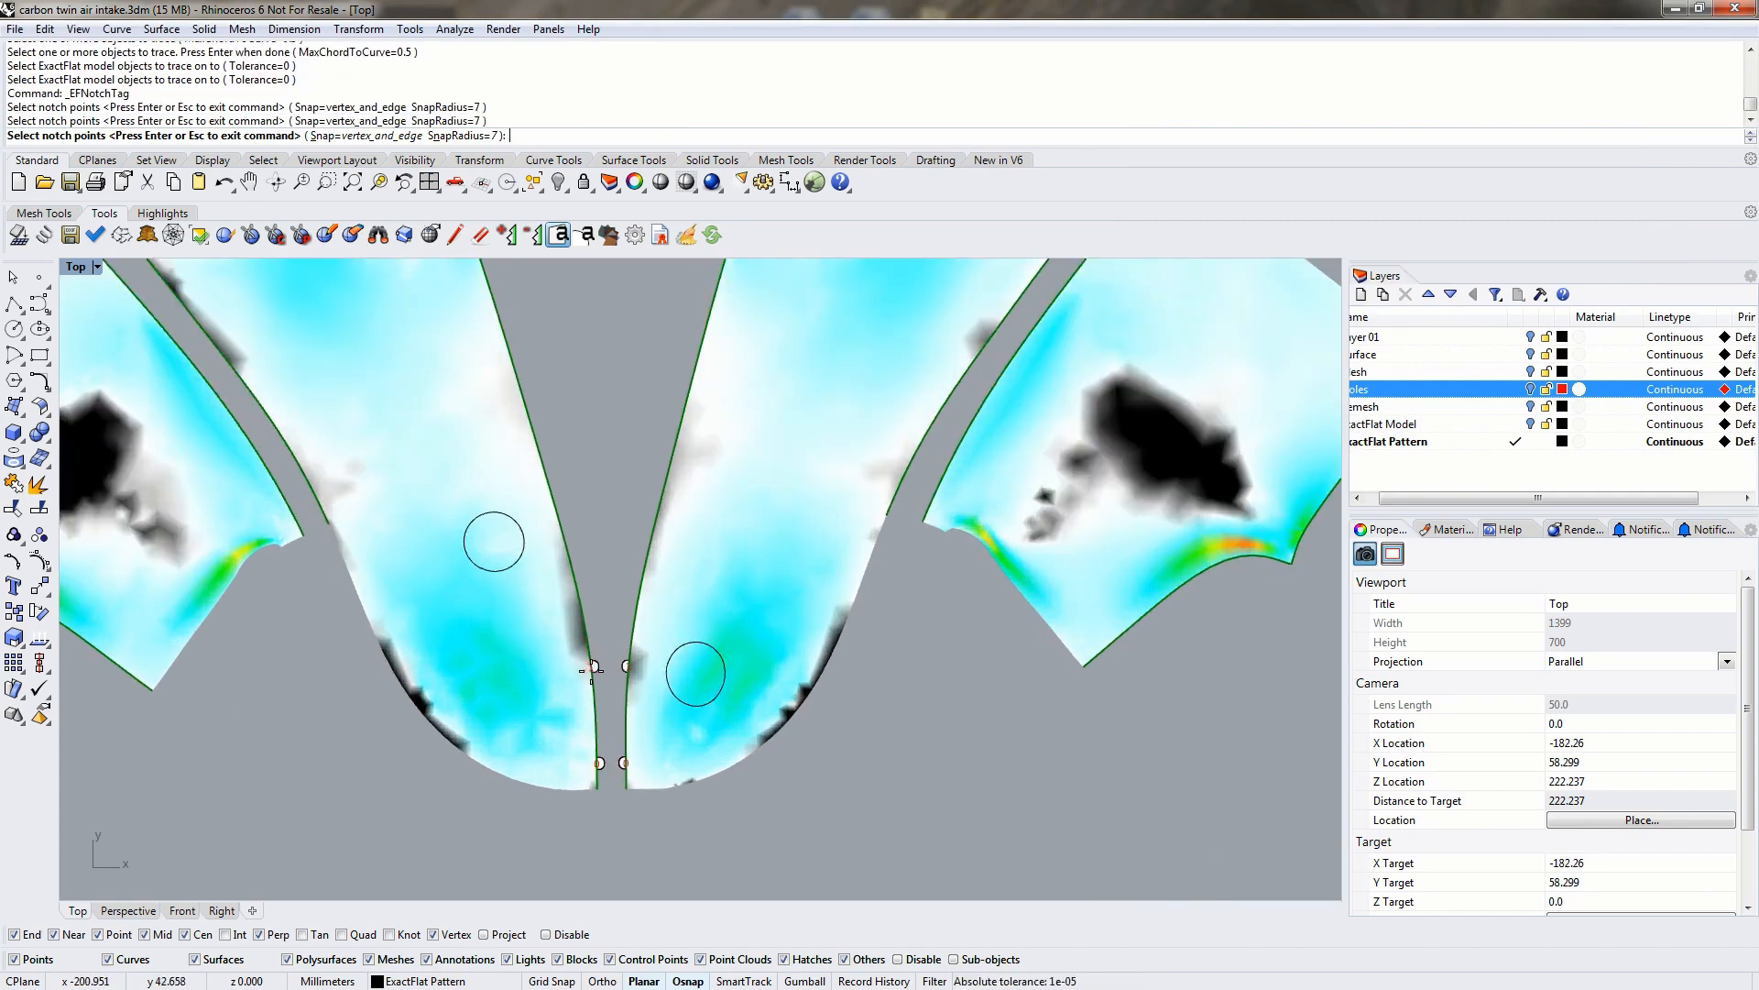
left_click(565, 543)
Place four more matching notches up the long pieces' seam edges to their inner corners and finish the notch tags.
right_click_drag(603, 407, 661, 612)
scroll(660, 612, "down", 2)
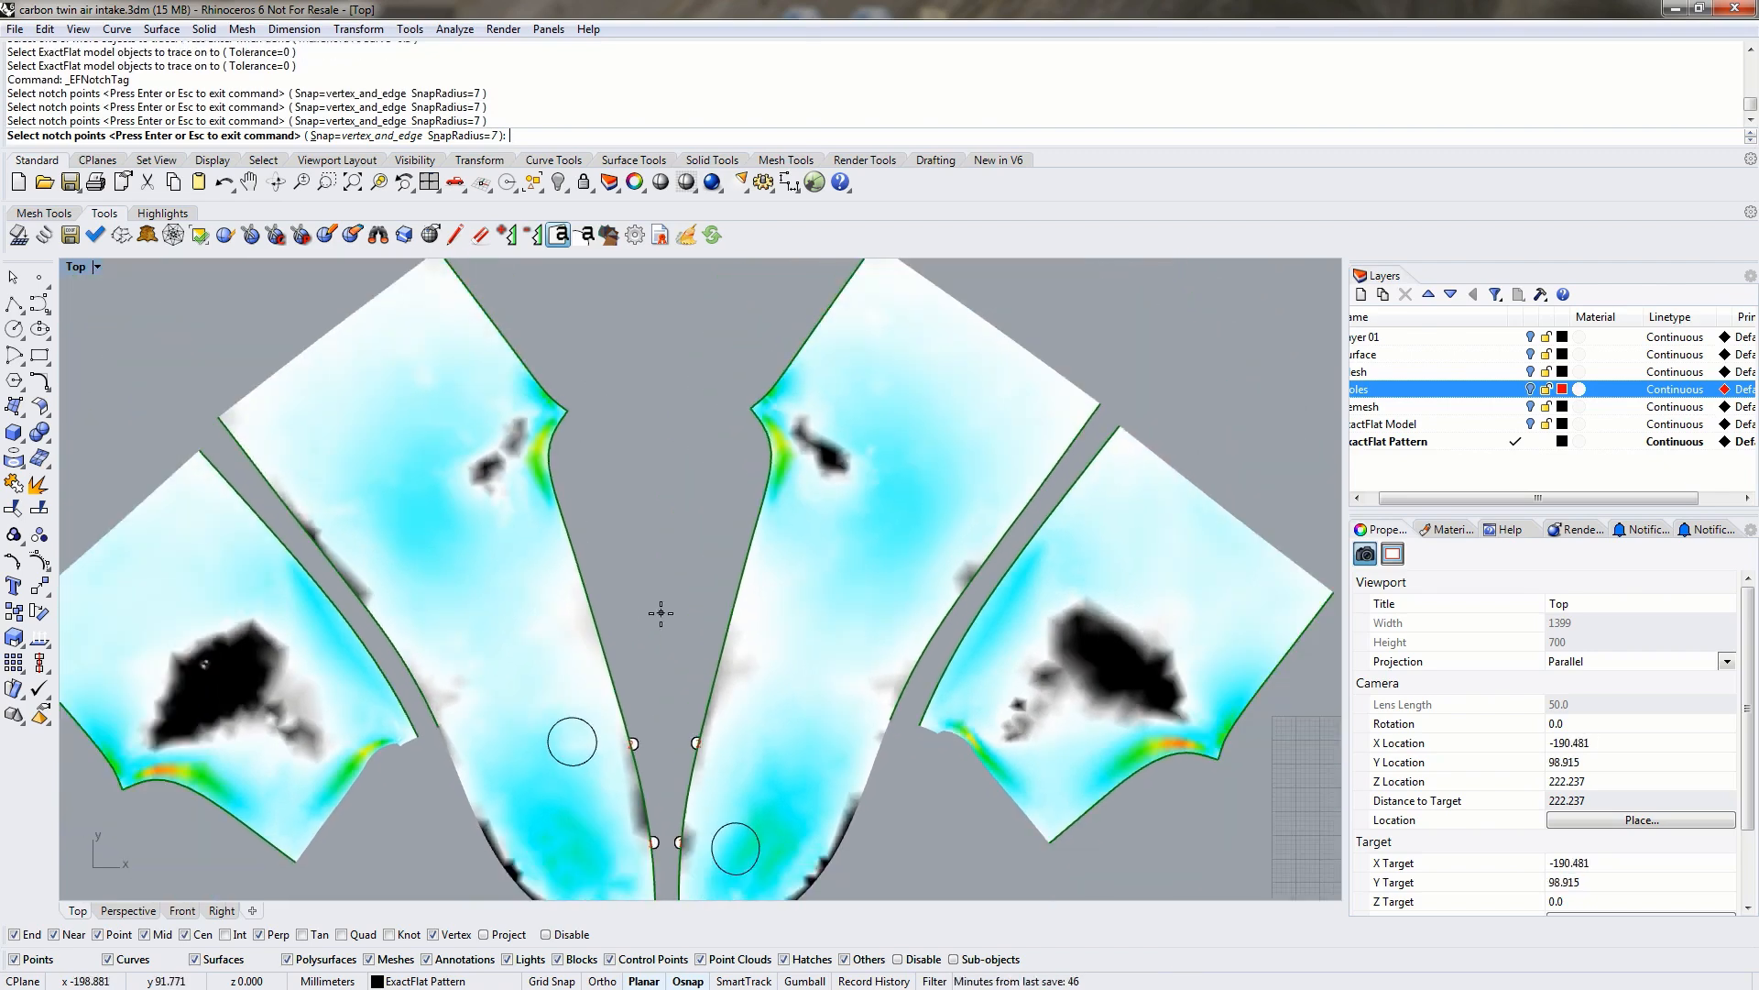
left_click(610, 658)
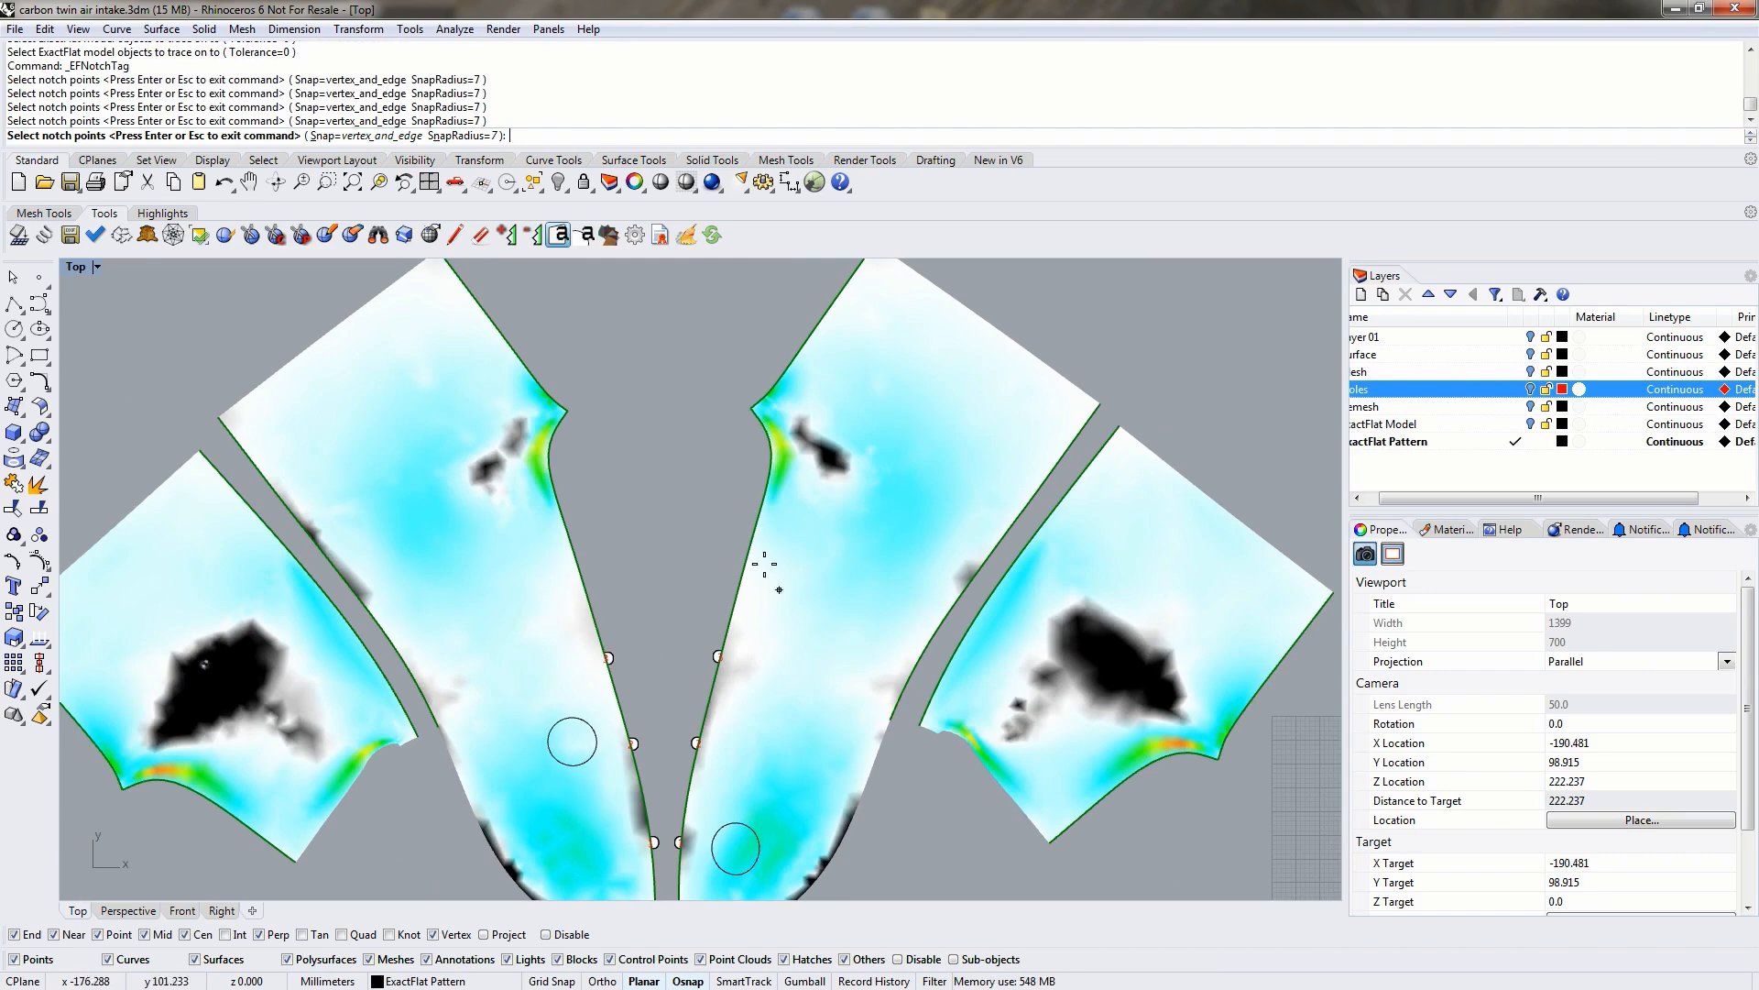
left_click(581, 572)
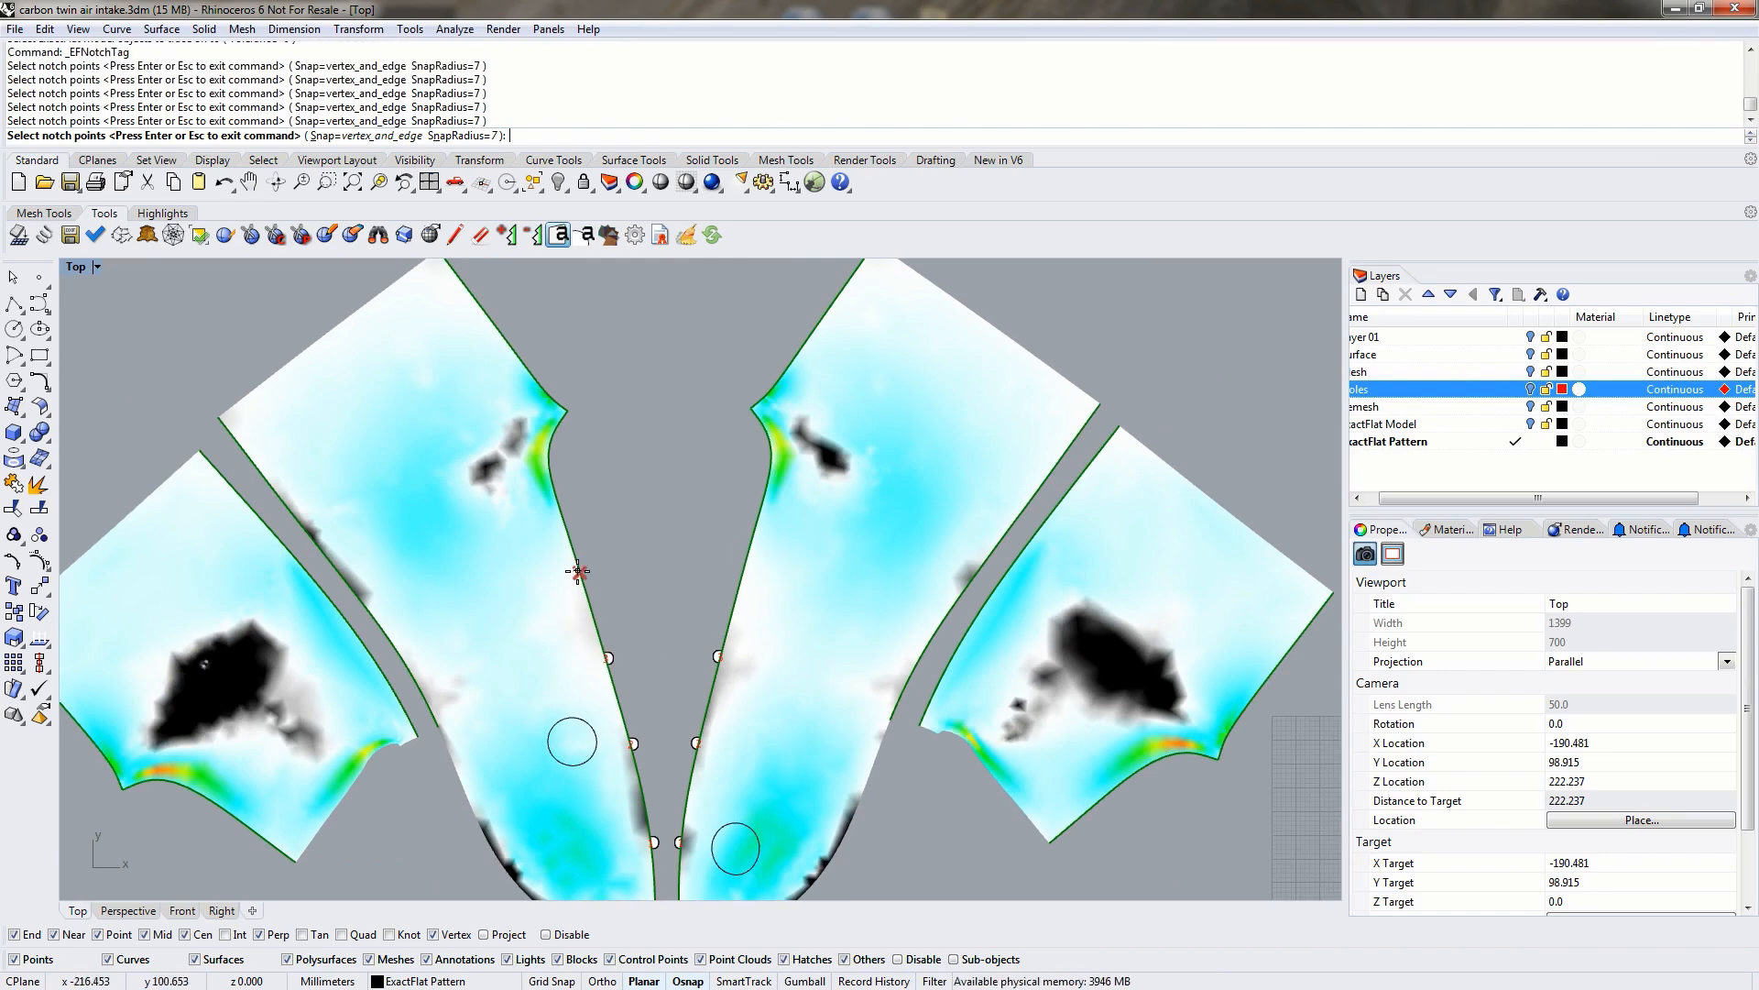
left_click(558, 494)
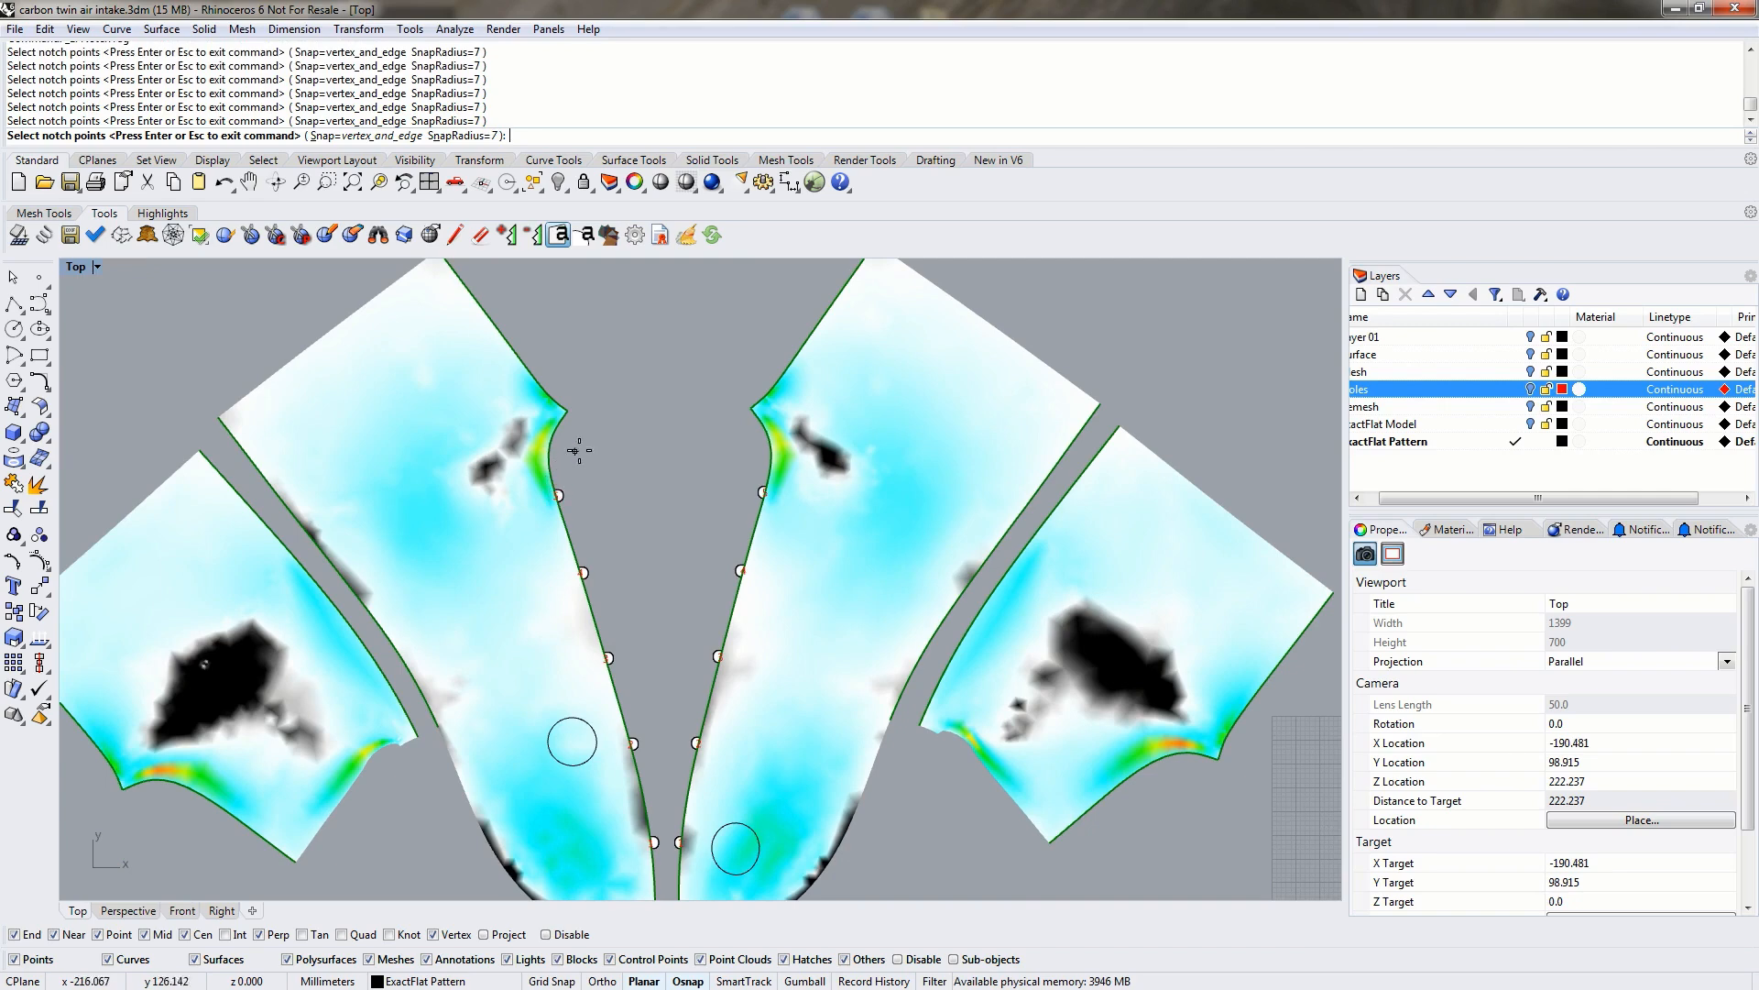
left_click(561, 417)
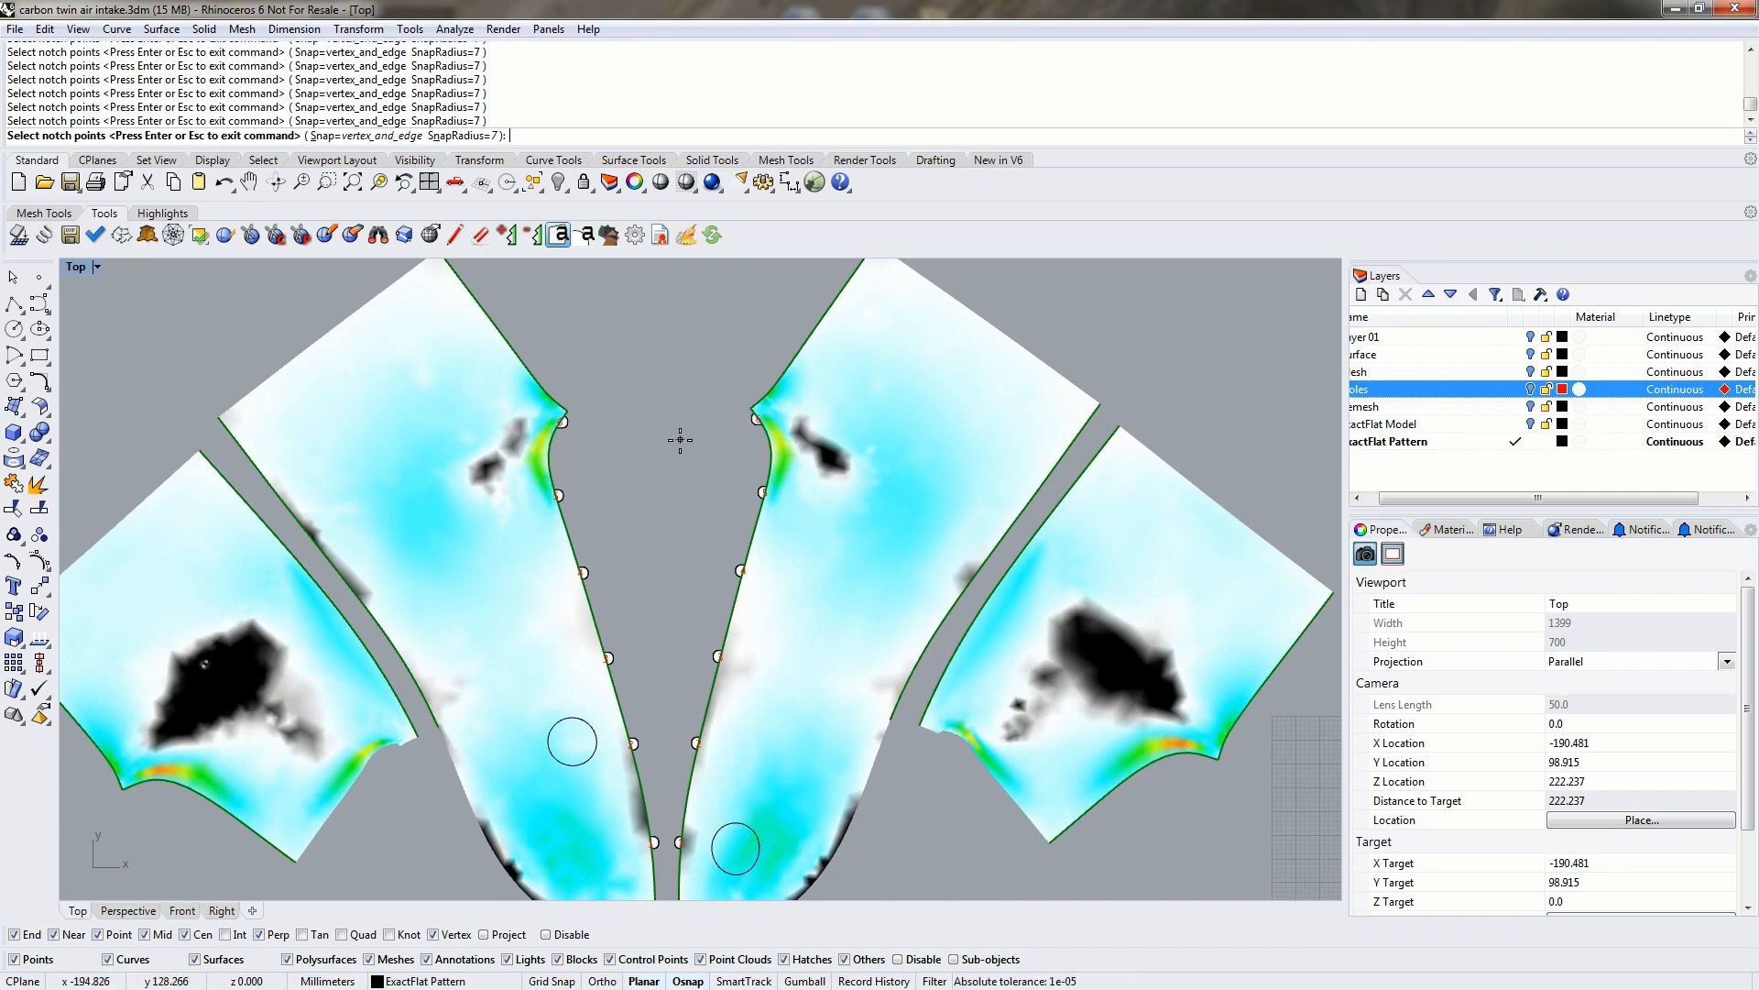
key("Return")
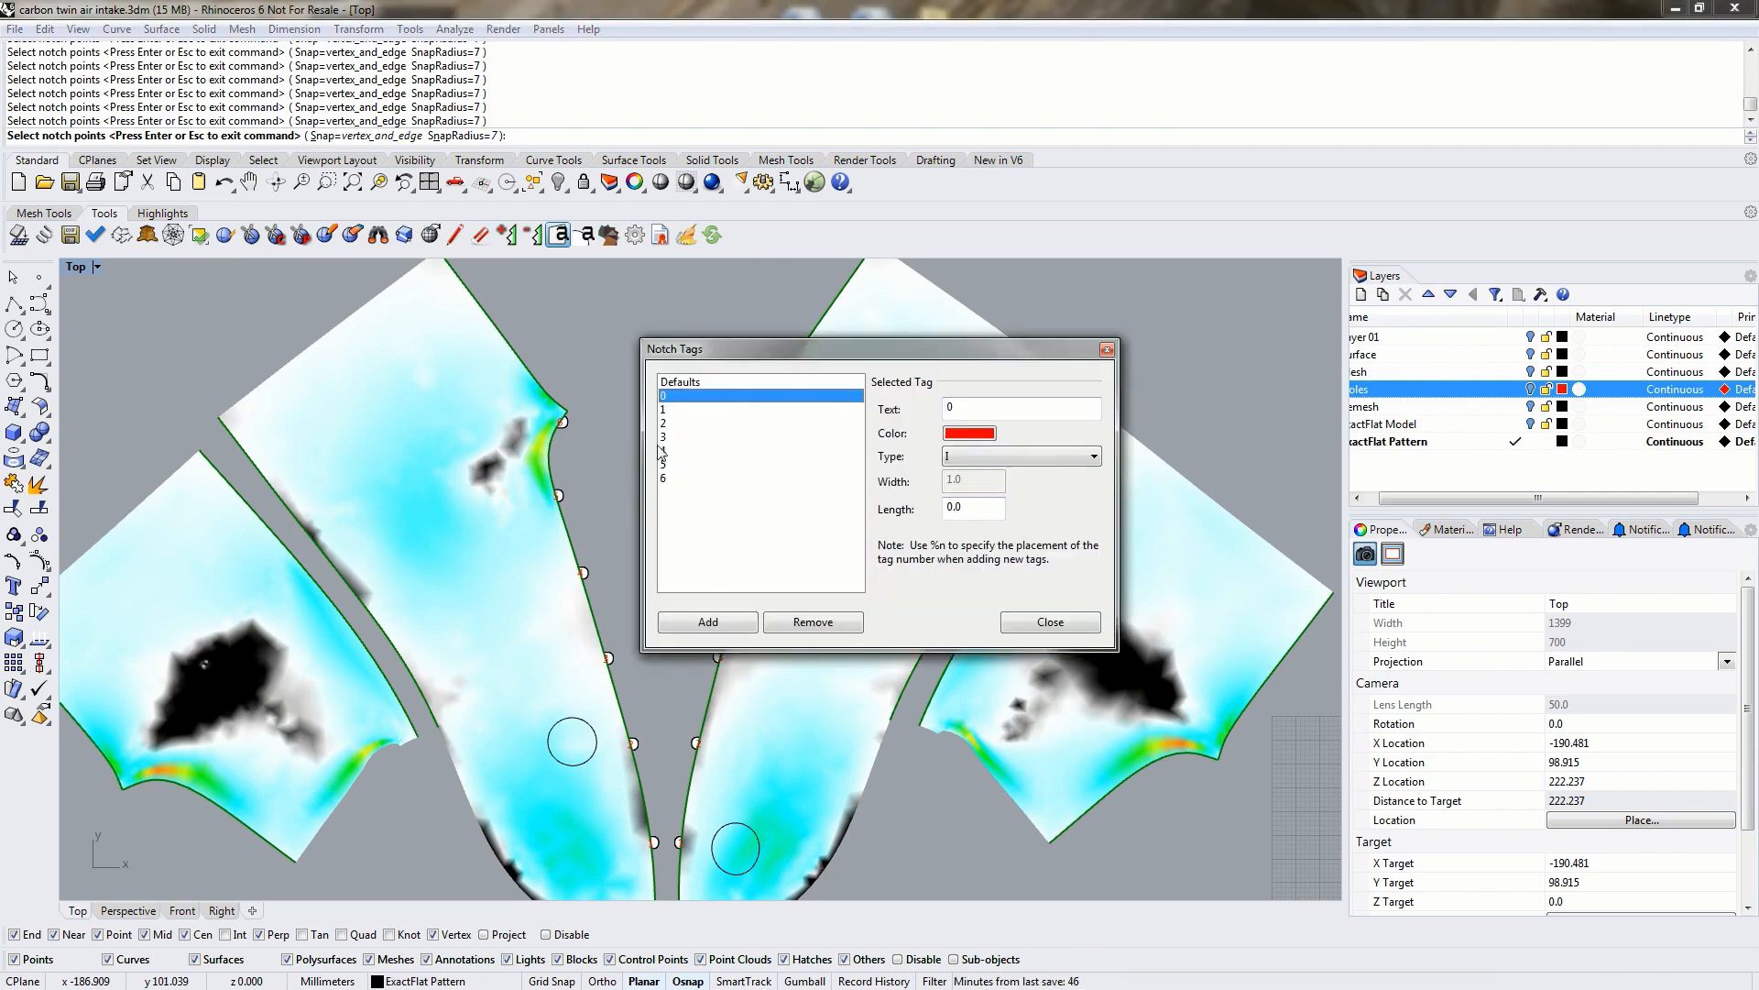
left_click(1026, 622)
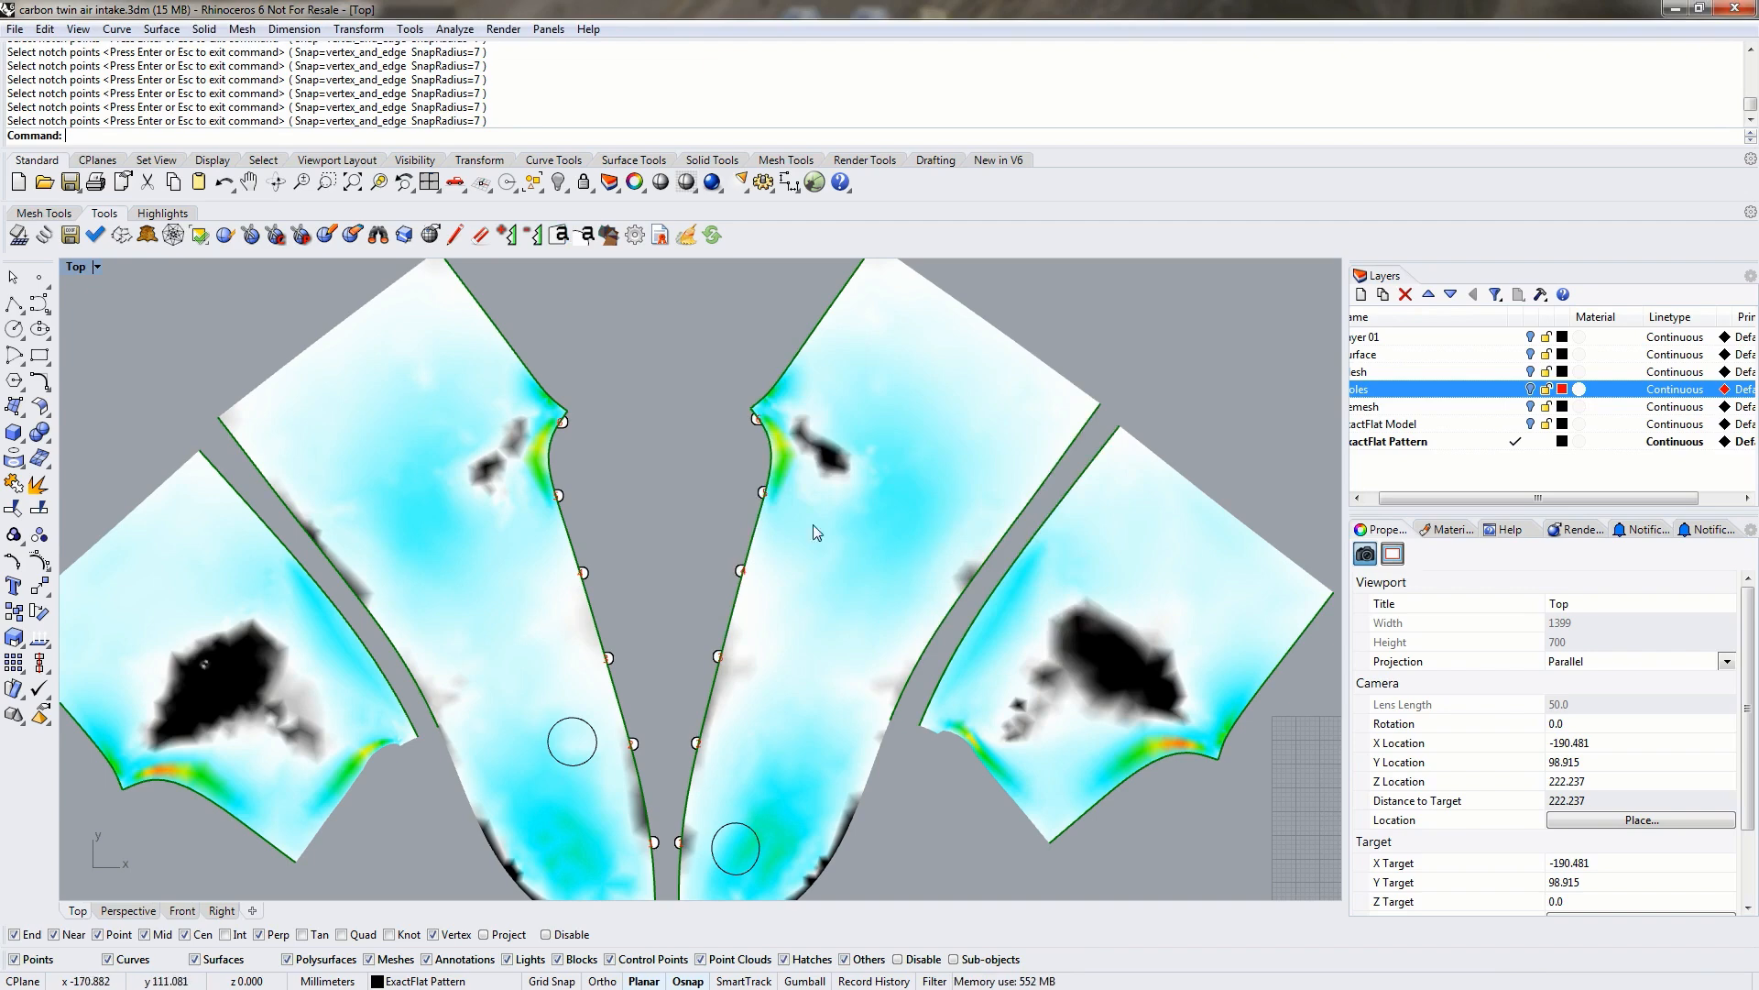
Export the flattened patterns as DXF with EFExport, overwriting the existing carbon twin air intake.dxf.
scroll(724, 513, "down", 3)
right_click_drag(733, 527, 786, 569)
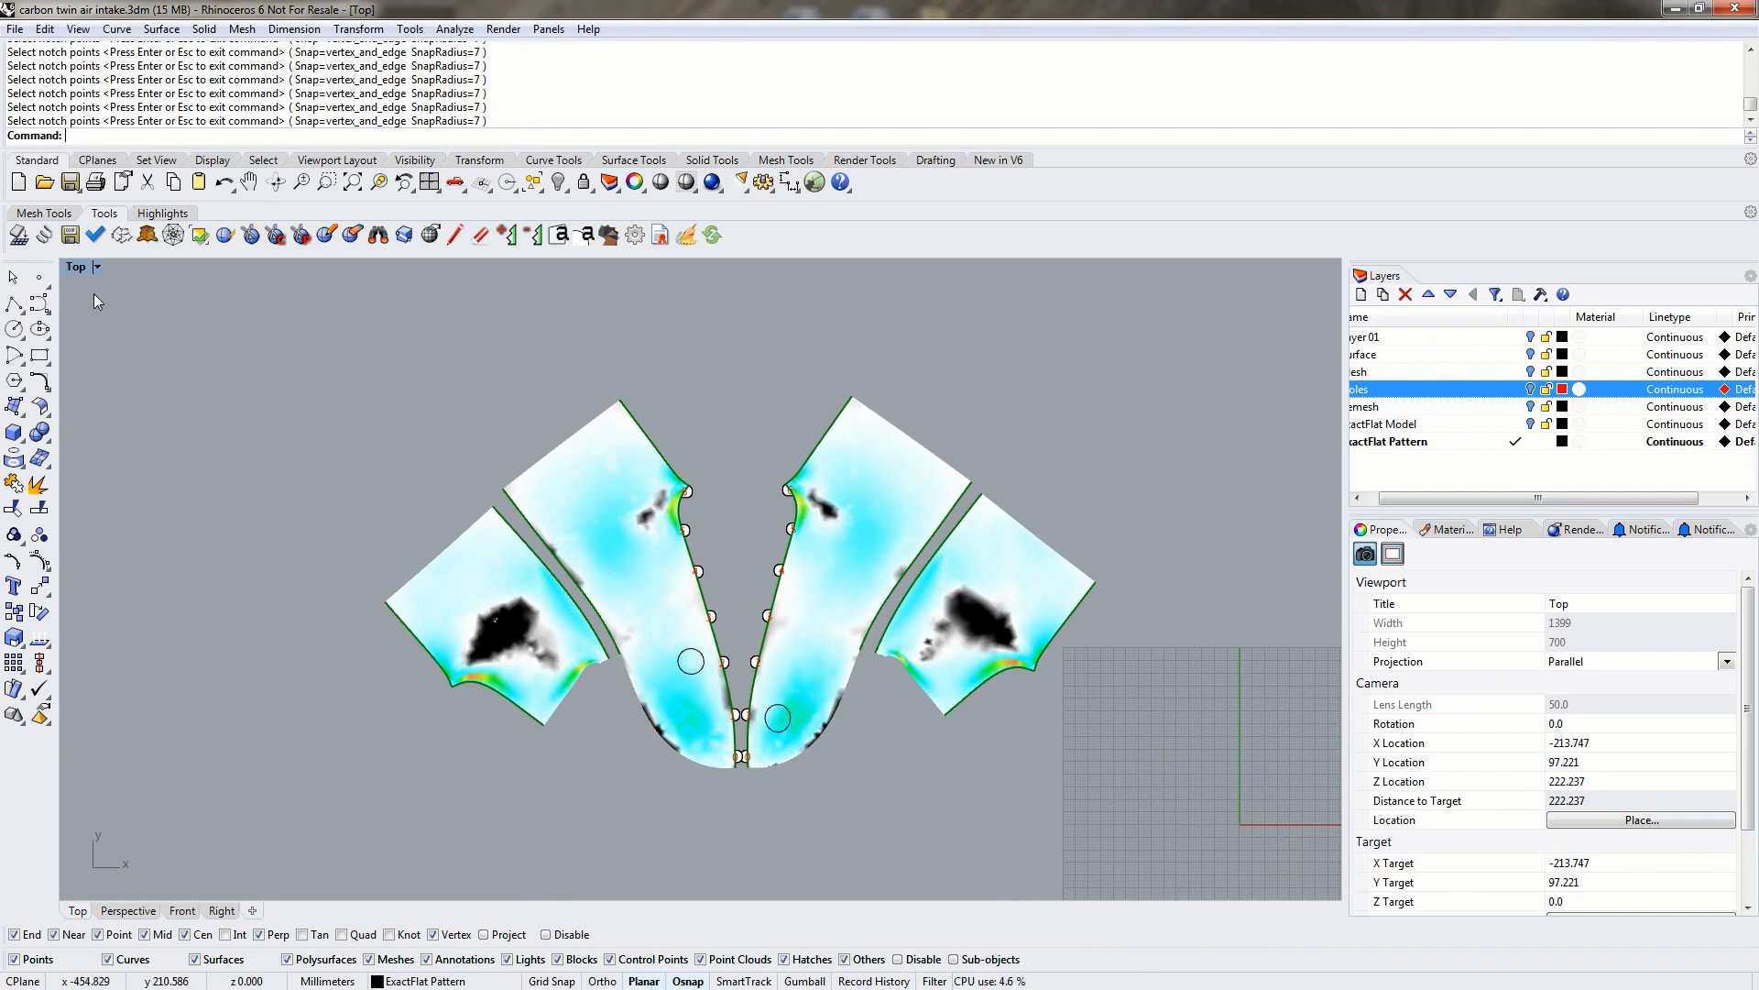
left_click(71, 235)
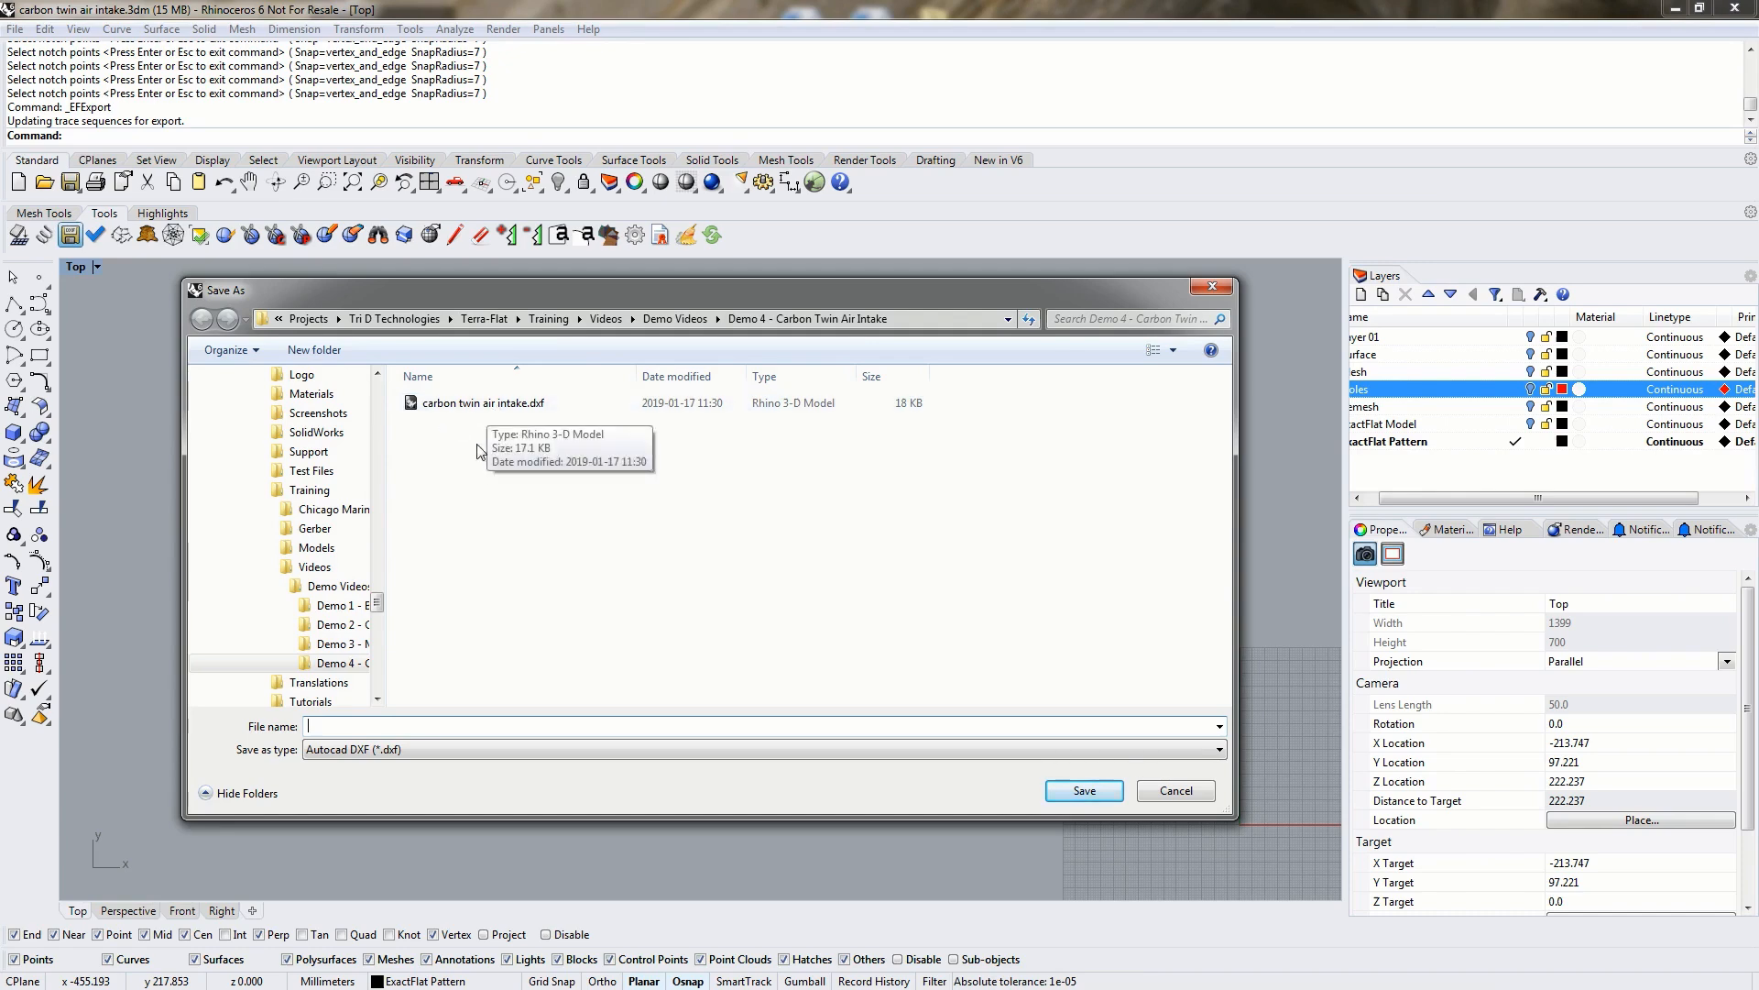
left_click(455, 404)
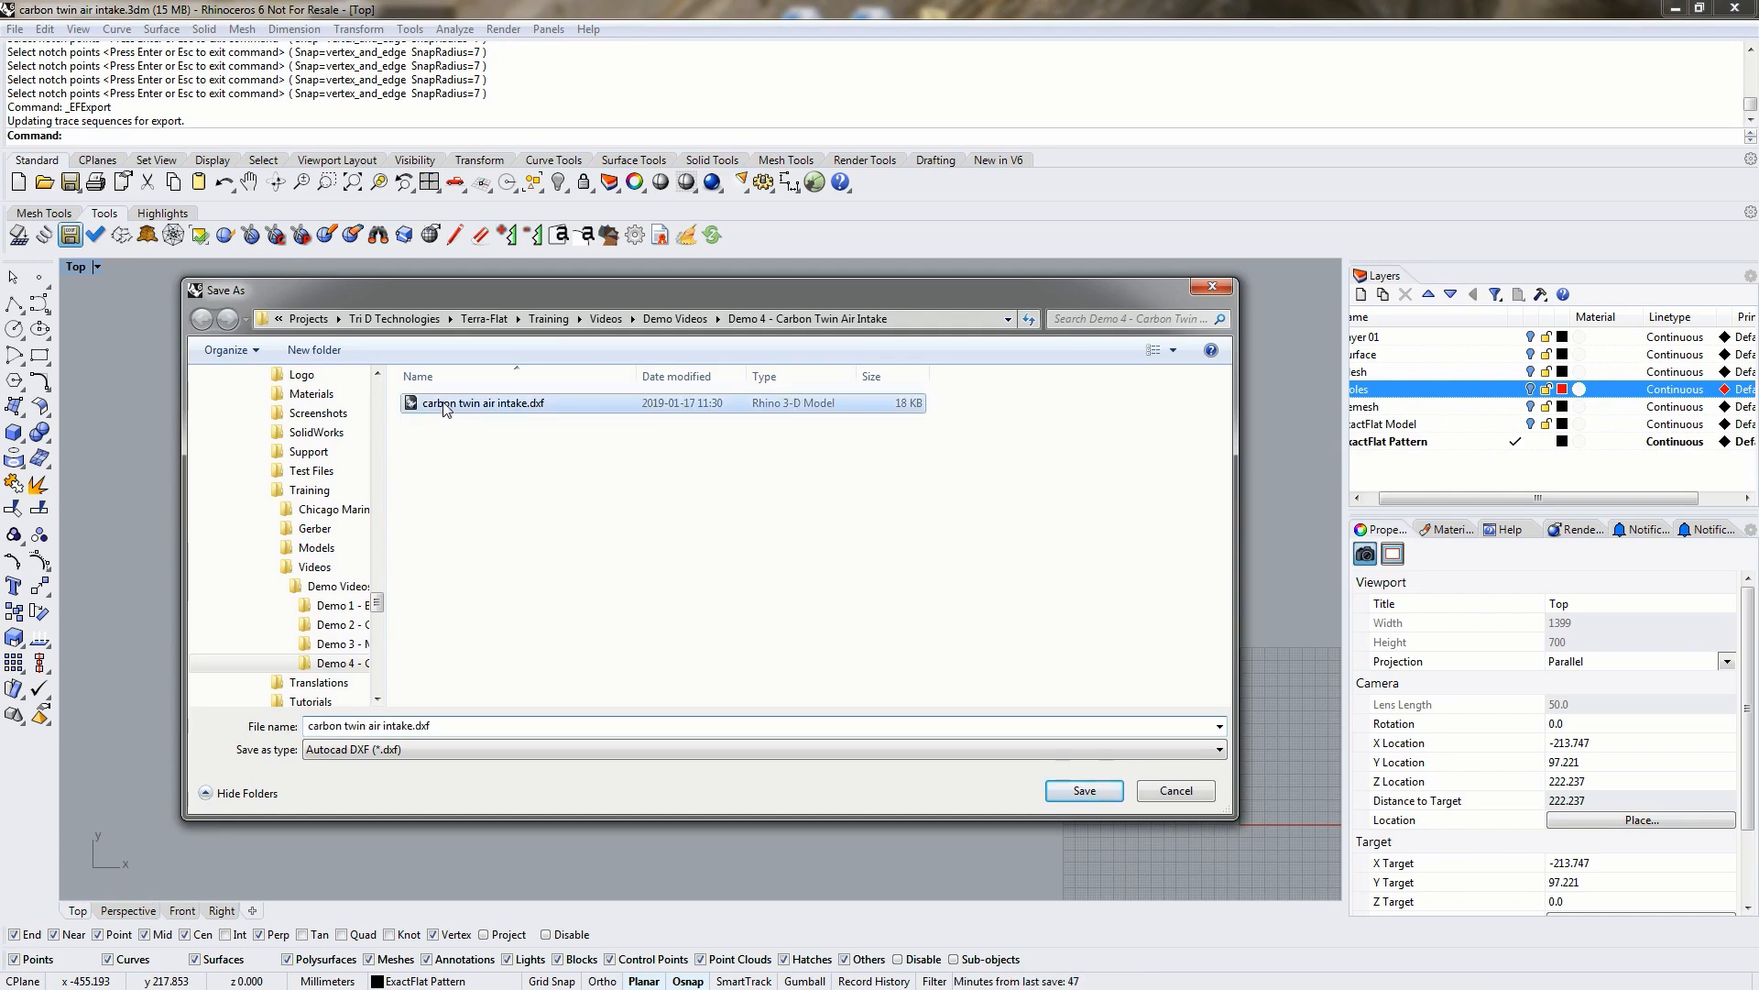
left_click(1058, 797)
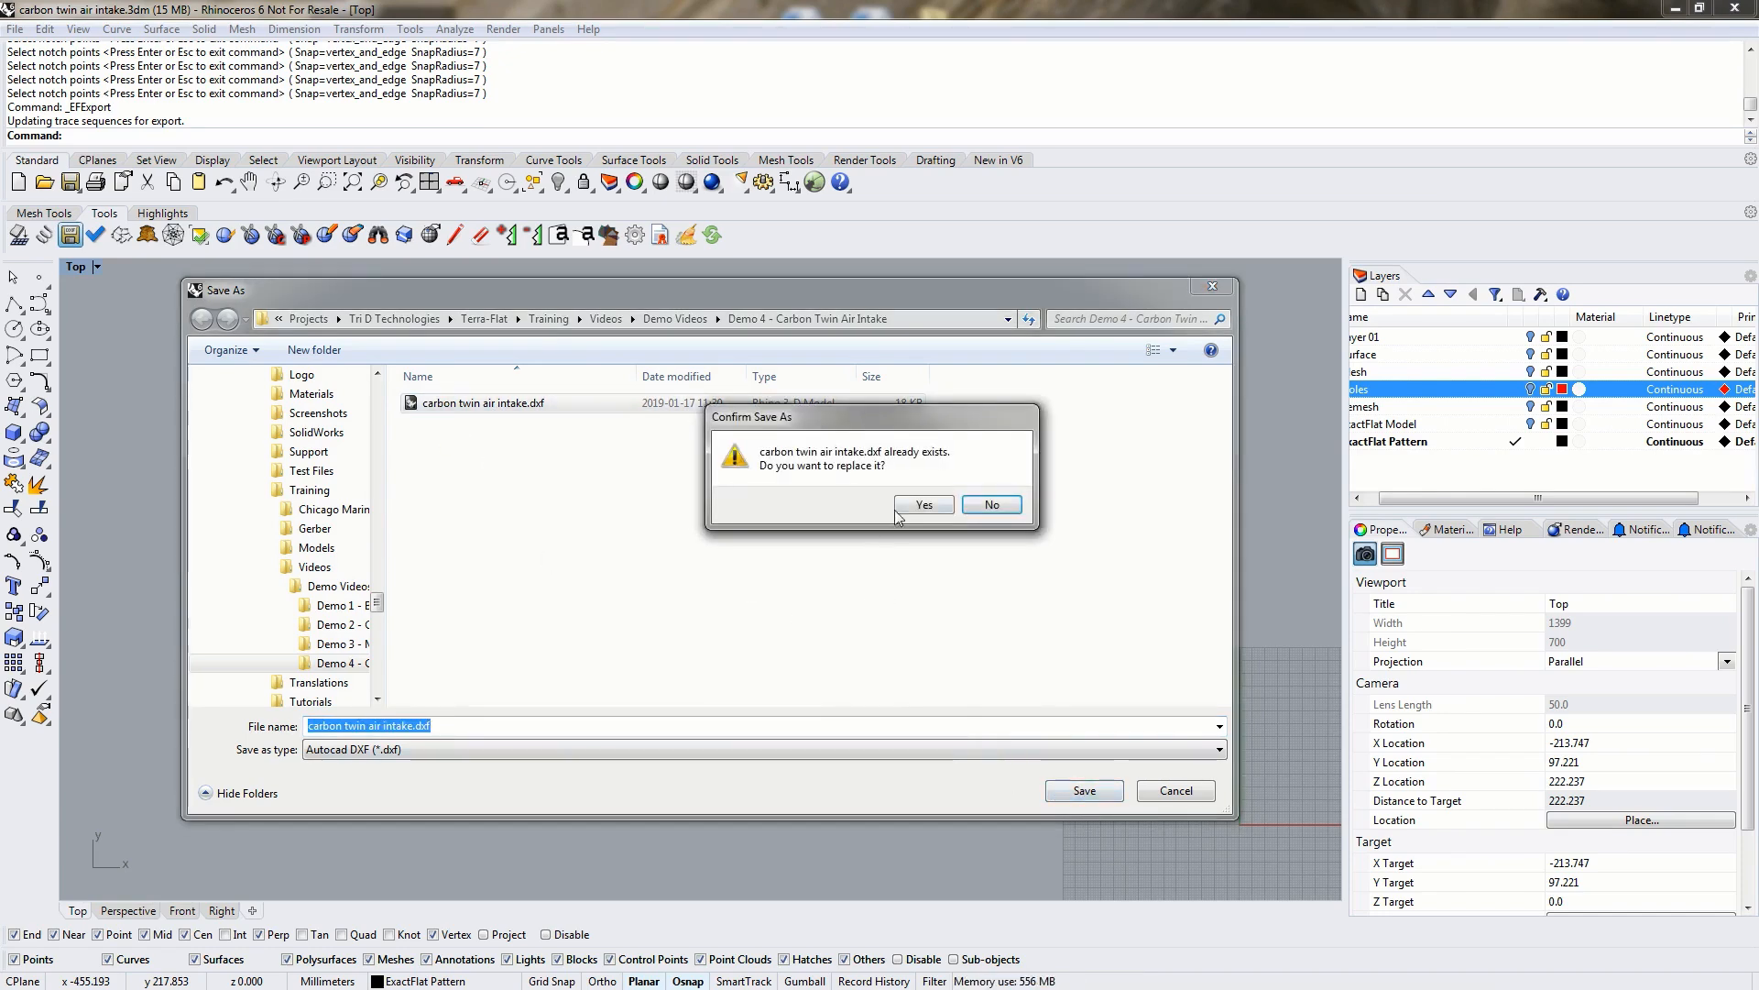
left_click(925, 505)
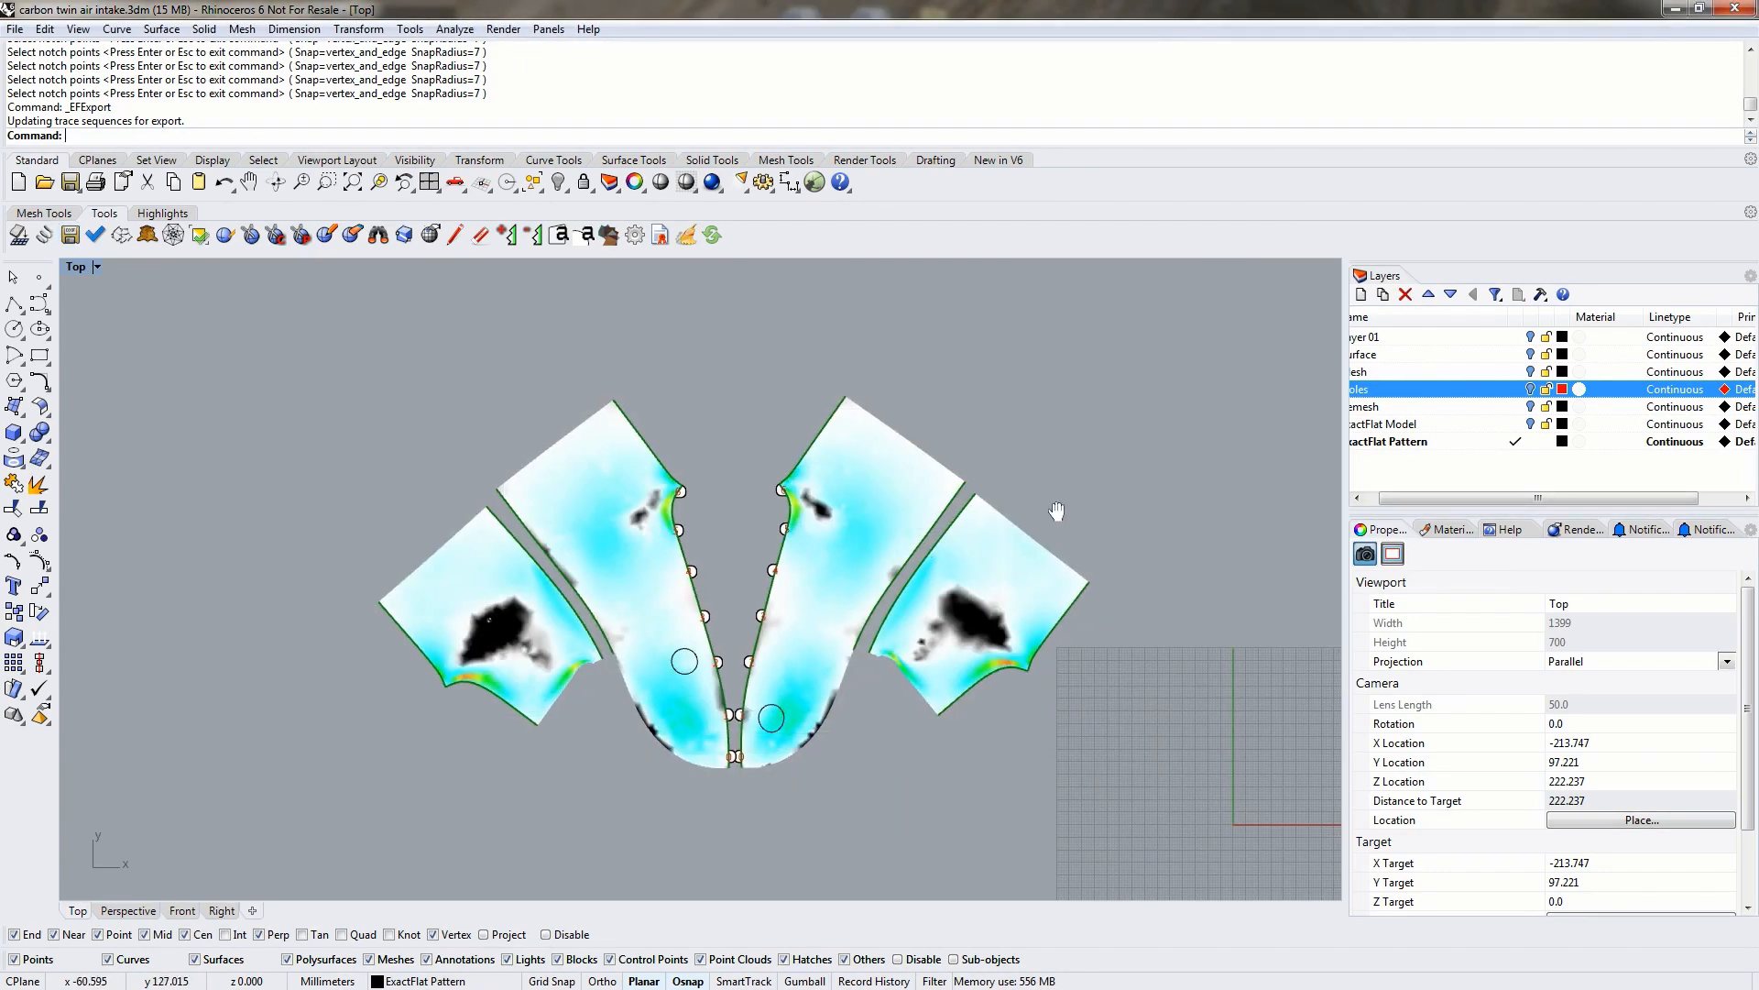
Import carbon twin air intake.dxf with the default DXF import options, keeping model and layout units in millimeters.
scroll(863, 499, "down", 4)
right_click_drag(863, 499, 548, 542)
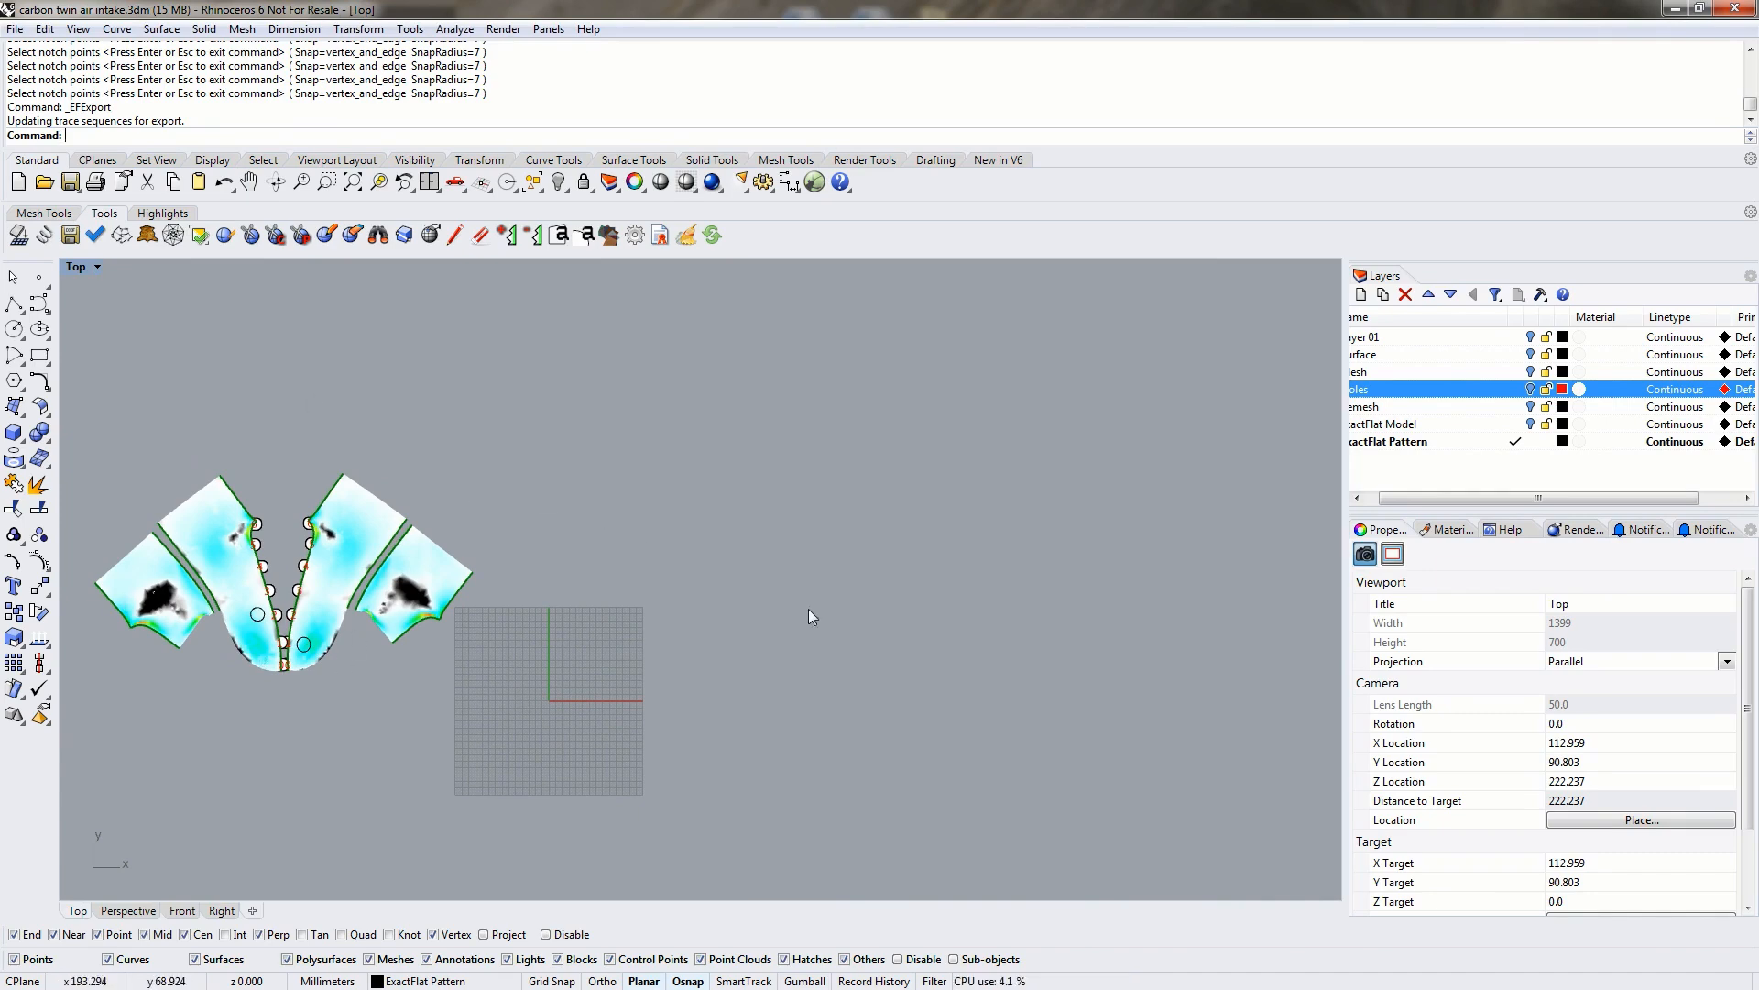
type("Imp")
key("Return")
left_click(520, 409)
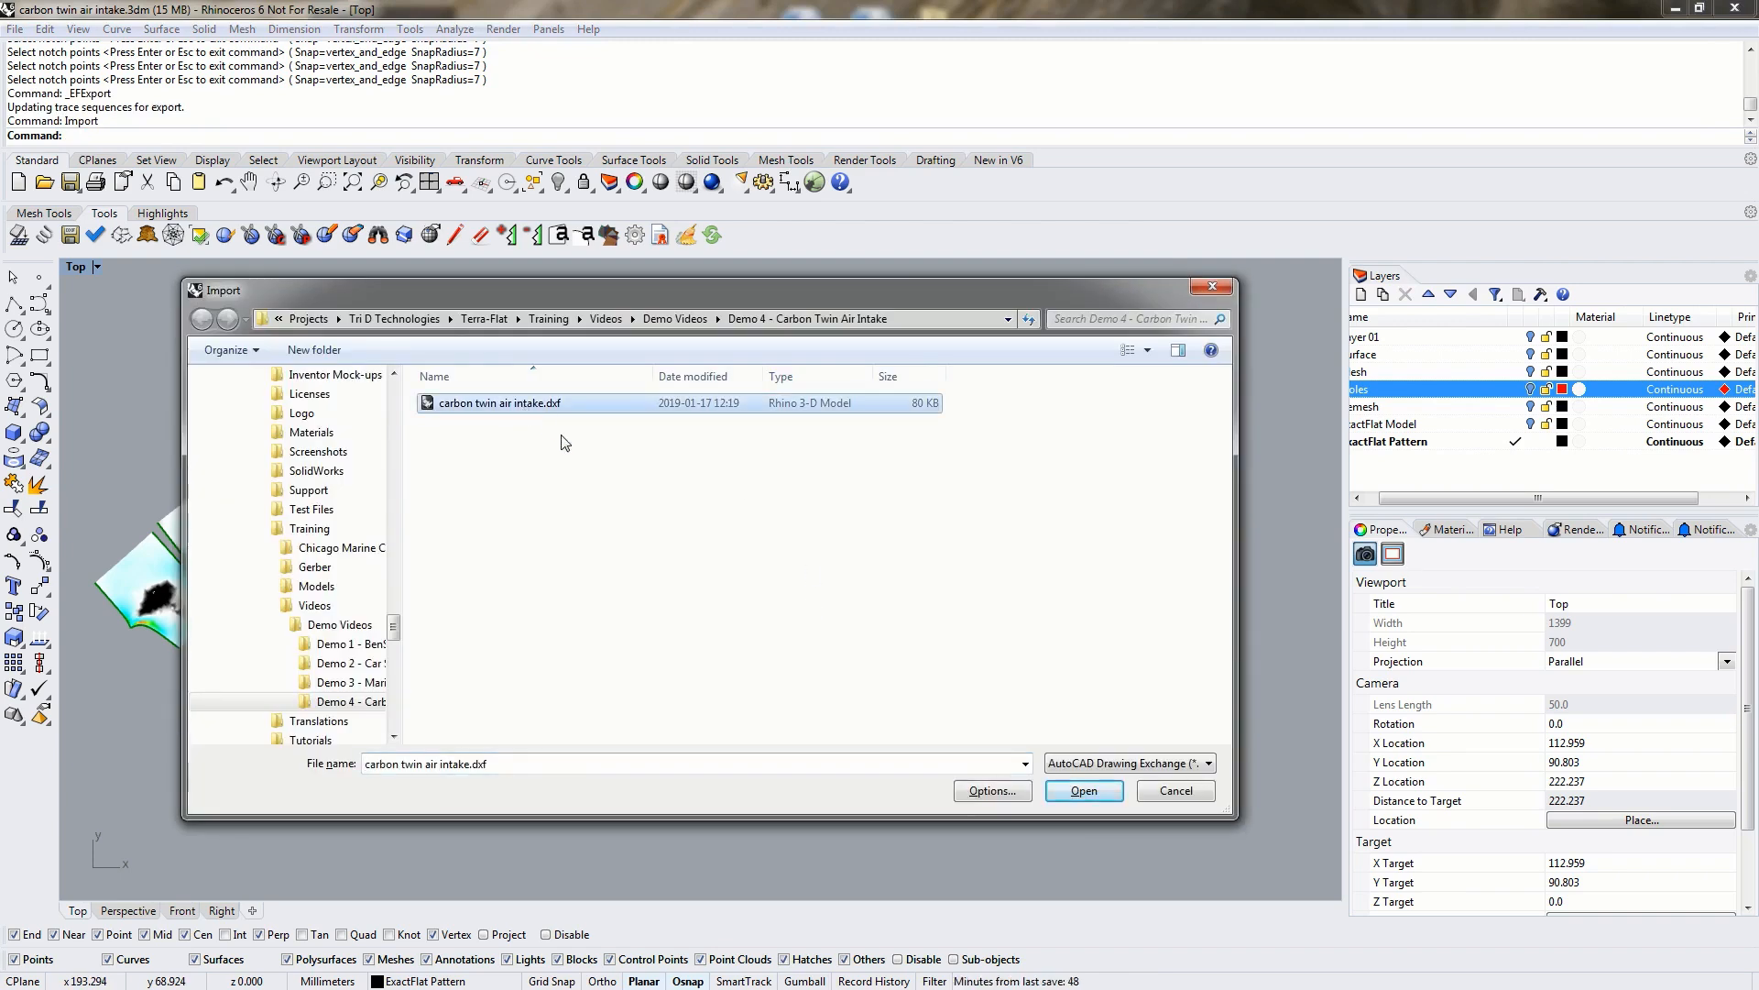
left_click(1076, 793)
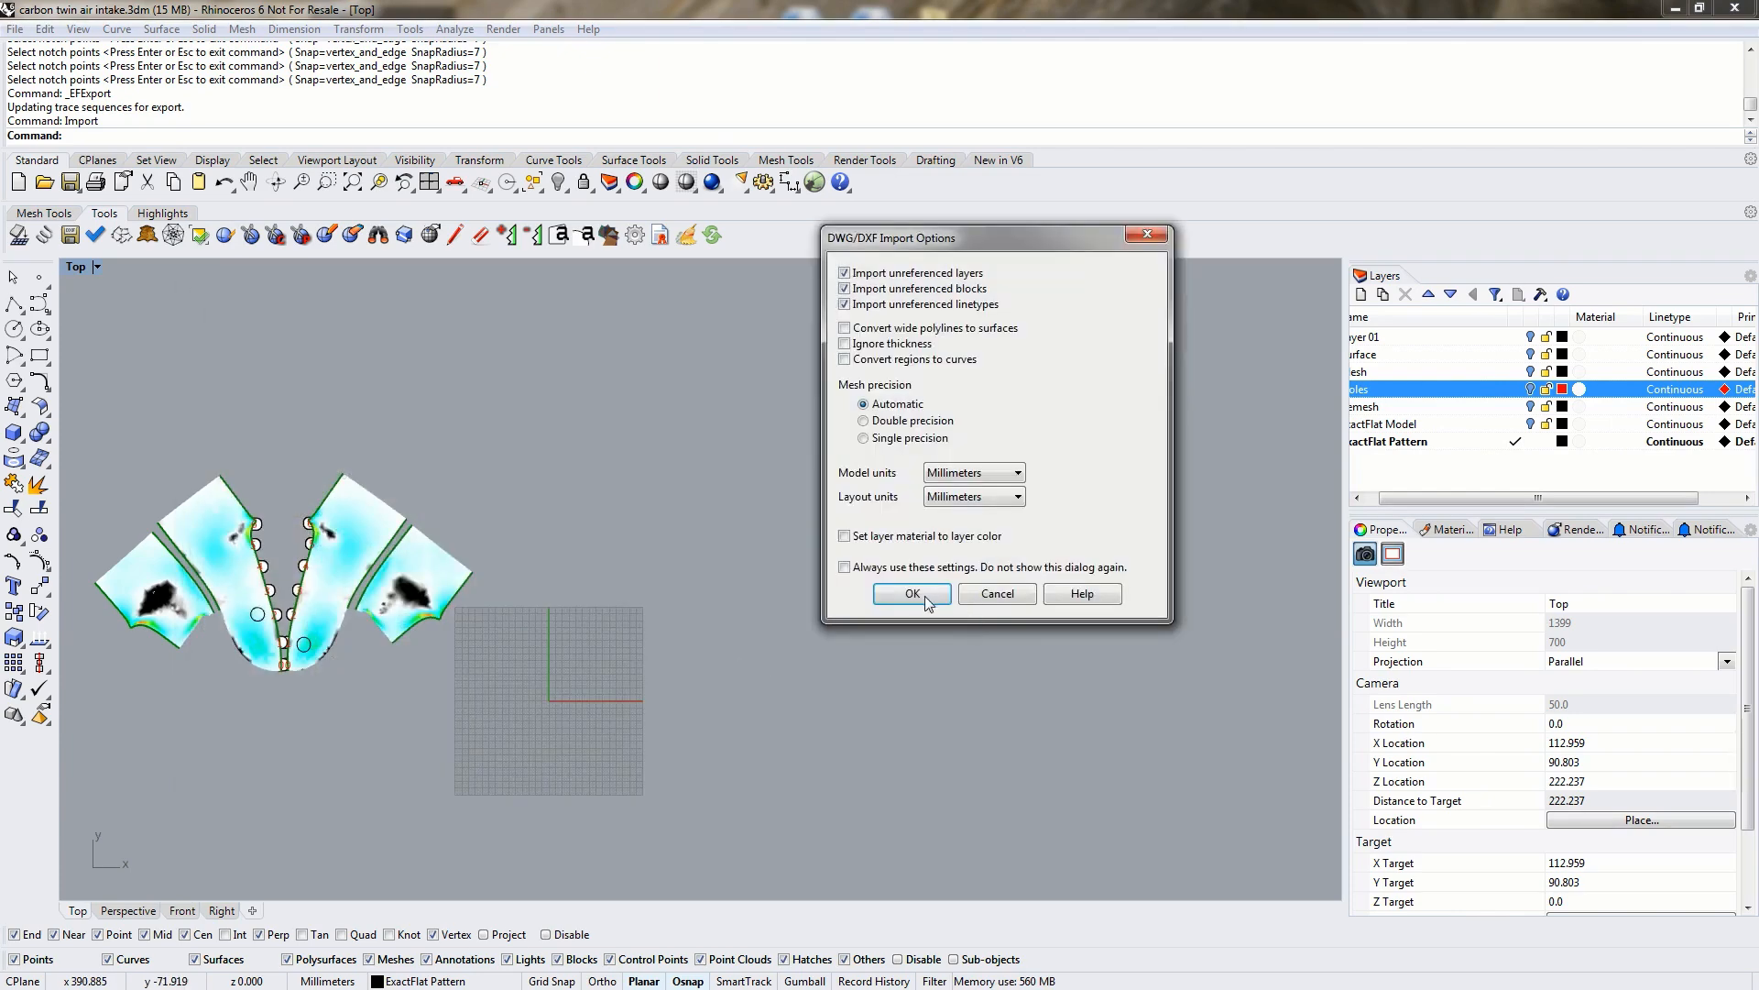
left_click(927, 600)
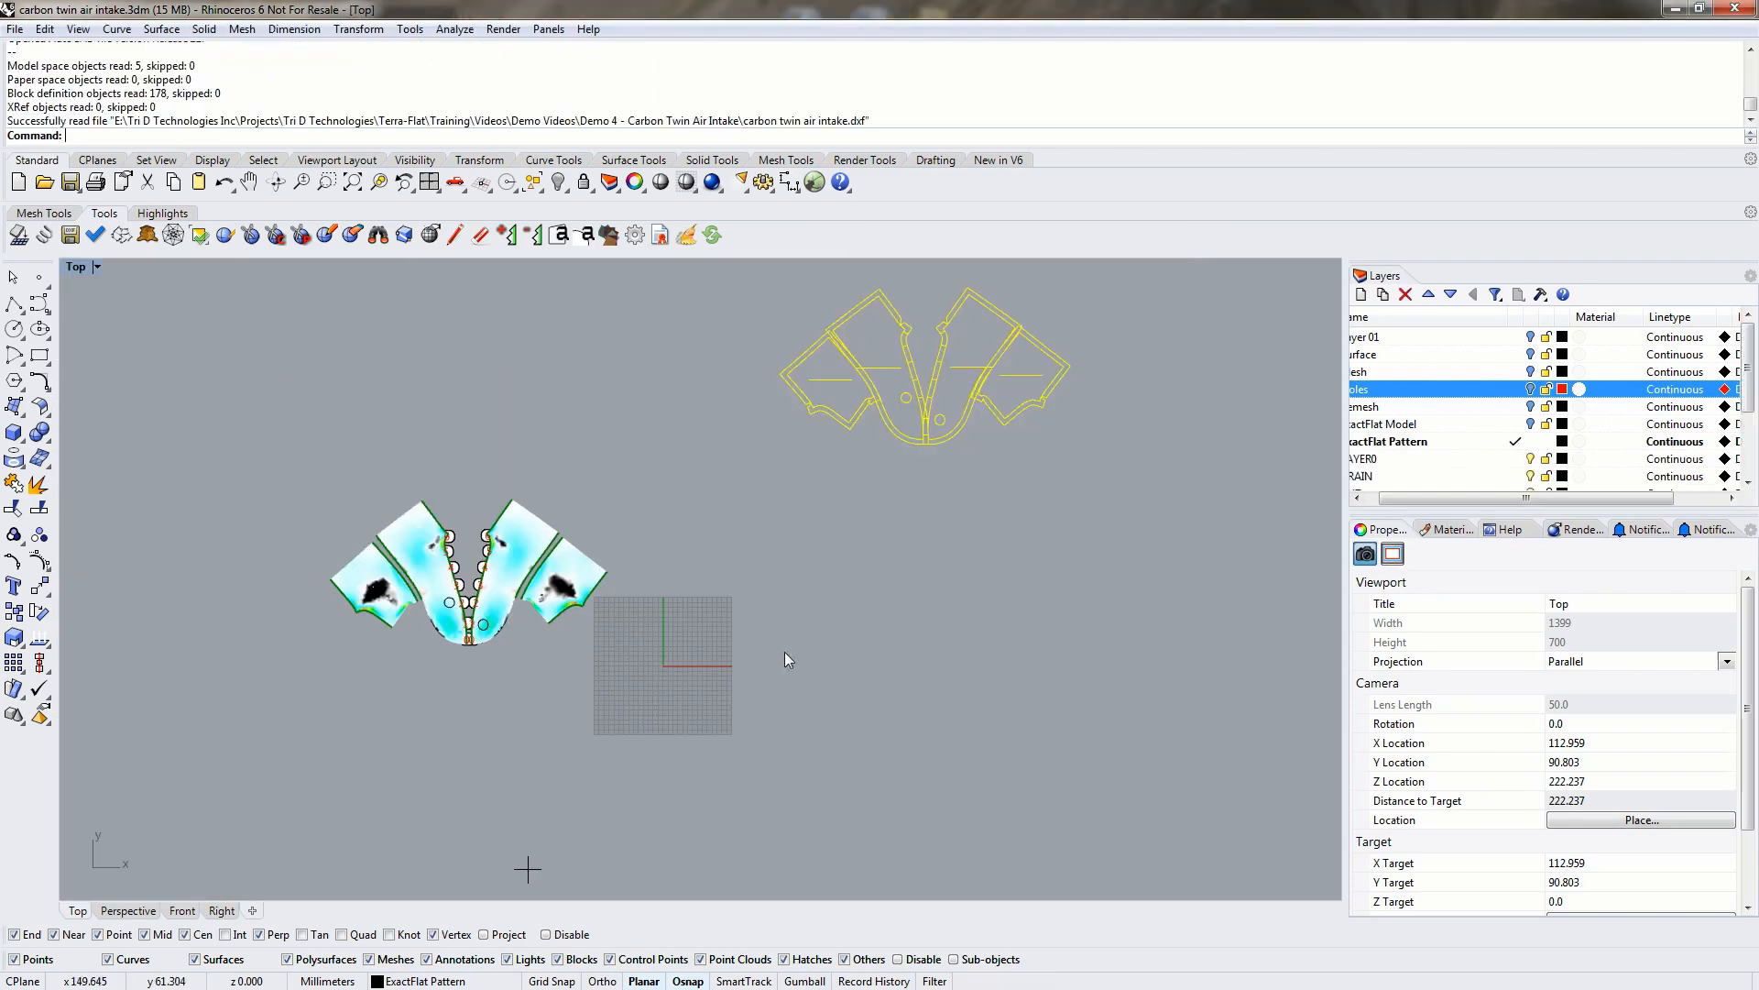
Move the imported DXF outlines down beside the flattened pattern pieces and deselect them.
left_click_drag(932, 444, 769, 641)
left_click(553, 678)
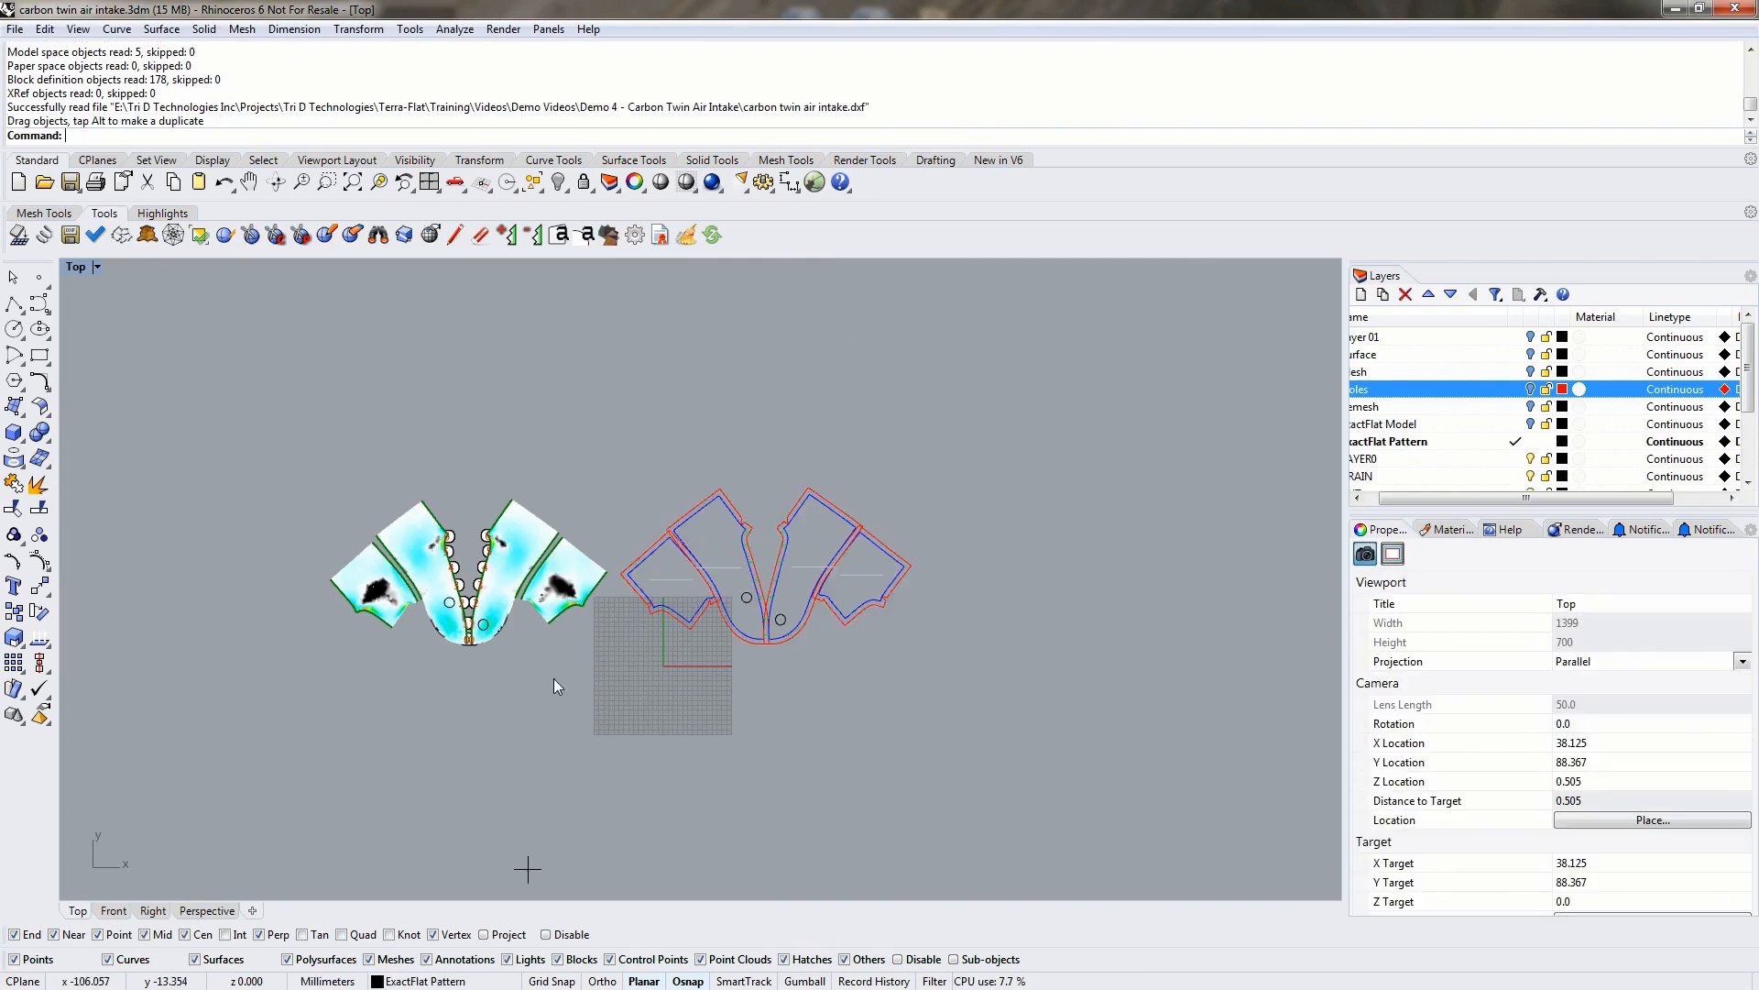
scroll(641, 612, "up", 6)
scroll(671, 611, "up", 6)
right_click_drag(576, 636, 950, 694)
scroll(999, 651, "down", 1)
scroll(1195, 643, "down", 2)
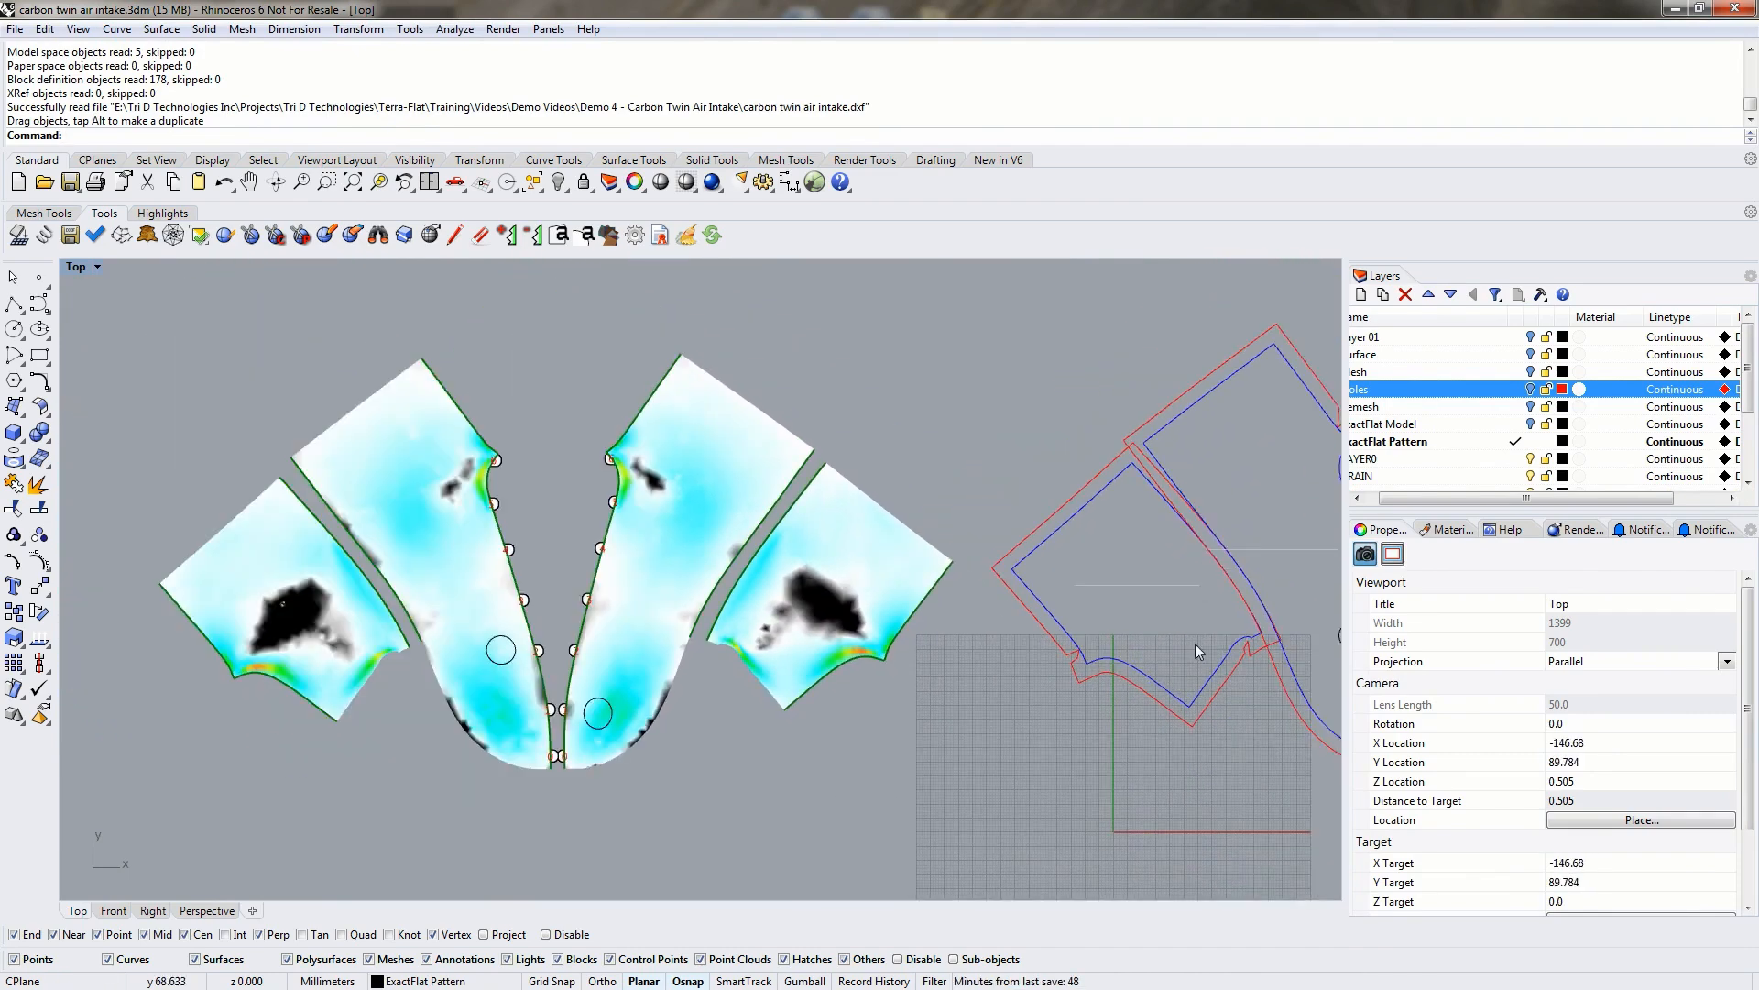
Move the imported outline of the leftmost small piece over its matching flattened mesh piece.
scroll(1112, 634, "up", 1)
left_click(1130, 651)
left_click_drag(1059, 696, 210, 726)
Examine the leftmost flattened piece's mesh edge near its lower-left corner for irregularities and compare it with the overlaid outline.
scroll(272, 719, "up", 8)
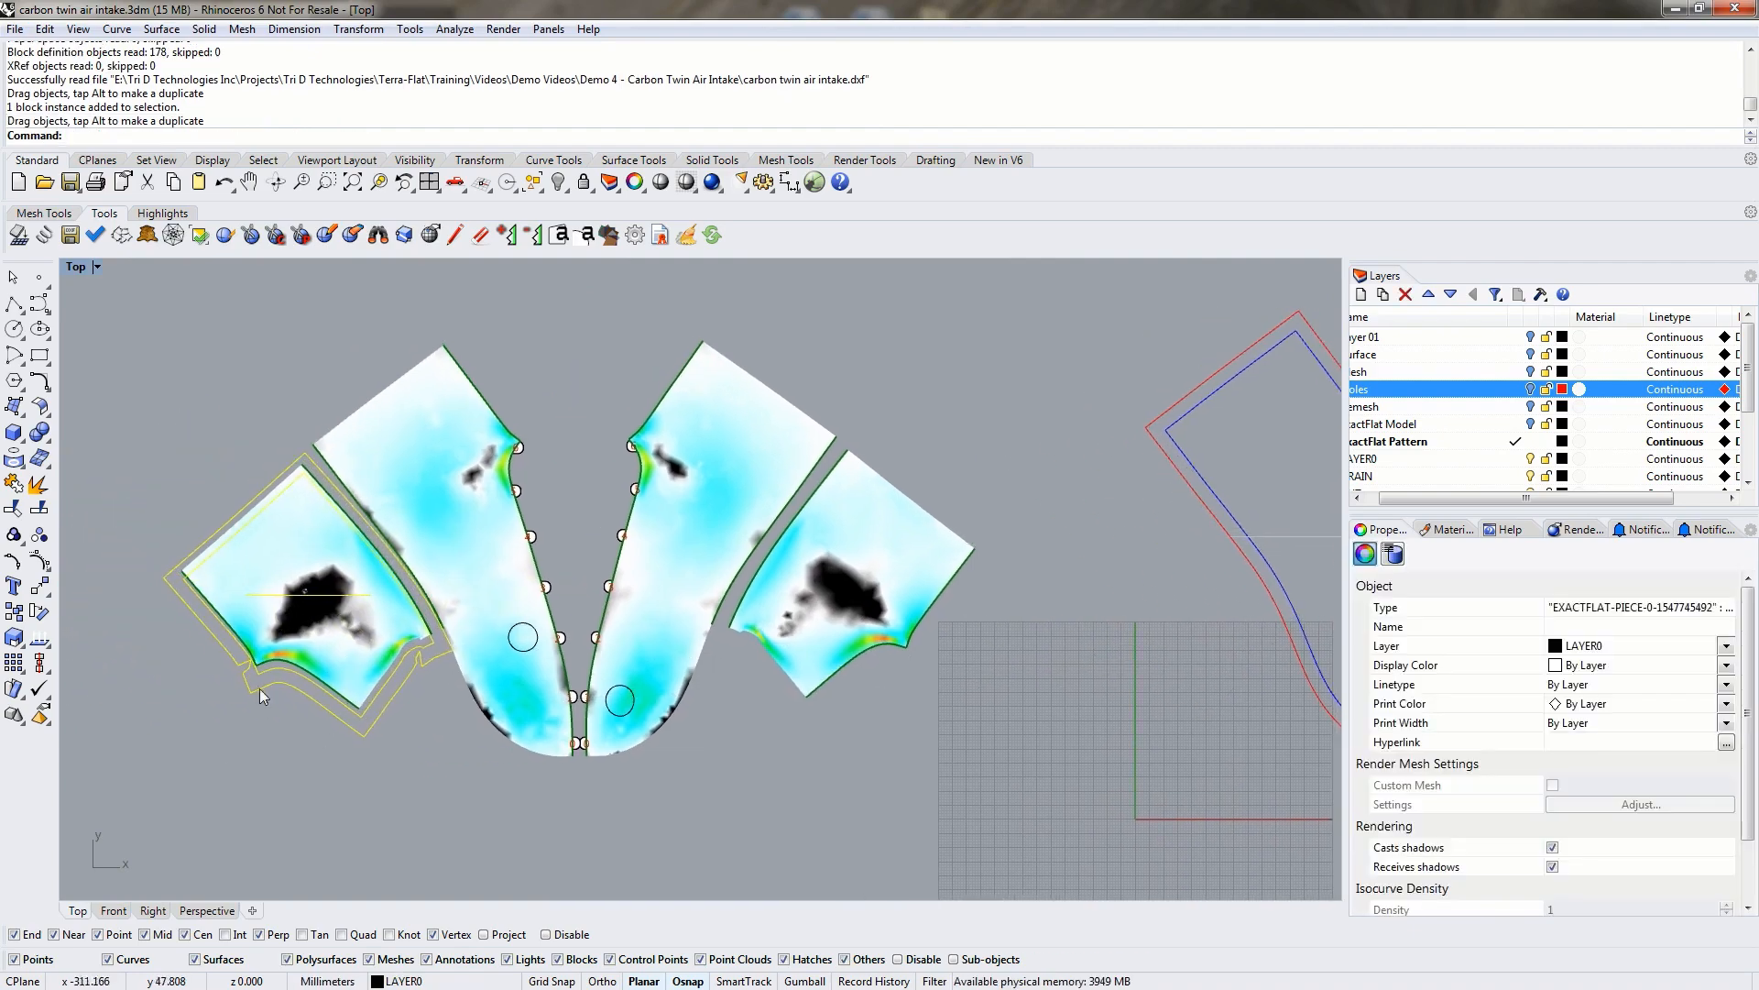
scroll(245, 626, "up", 6)
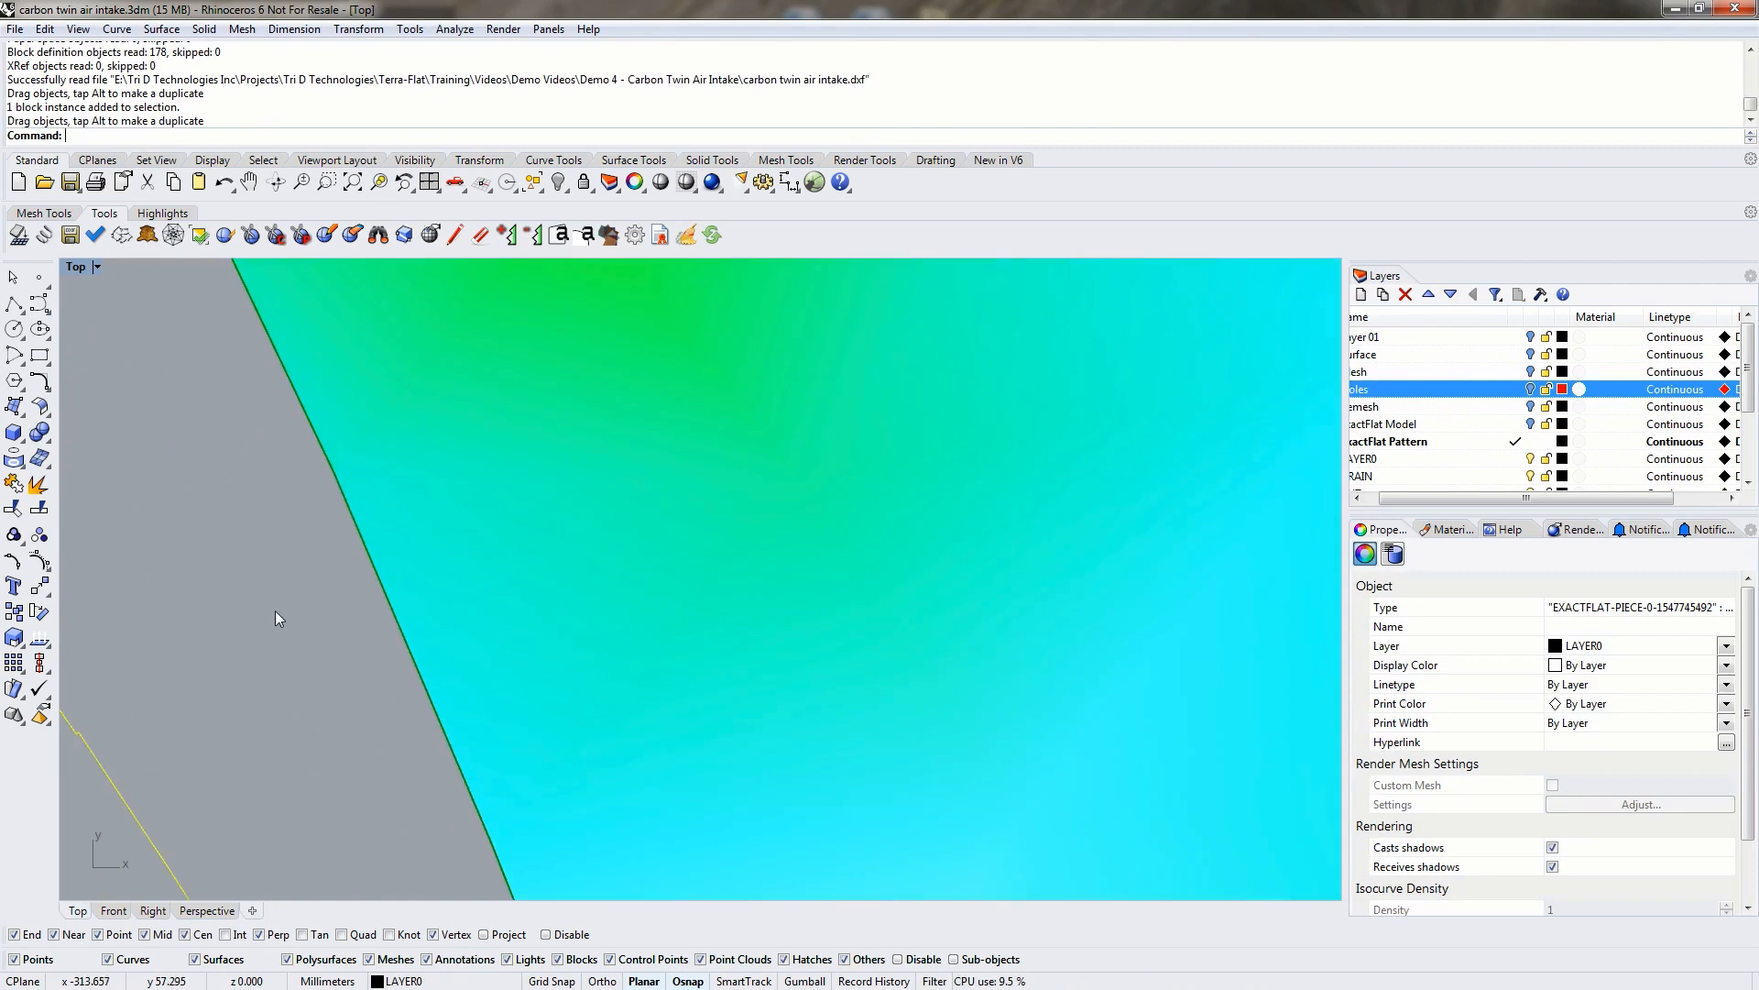
scroll(357, 687, "down", 2)
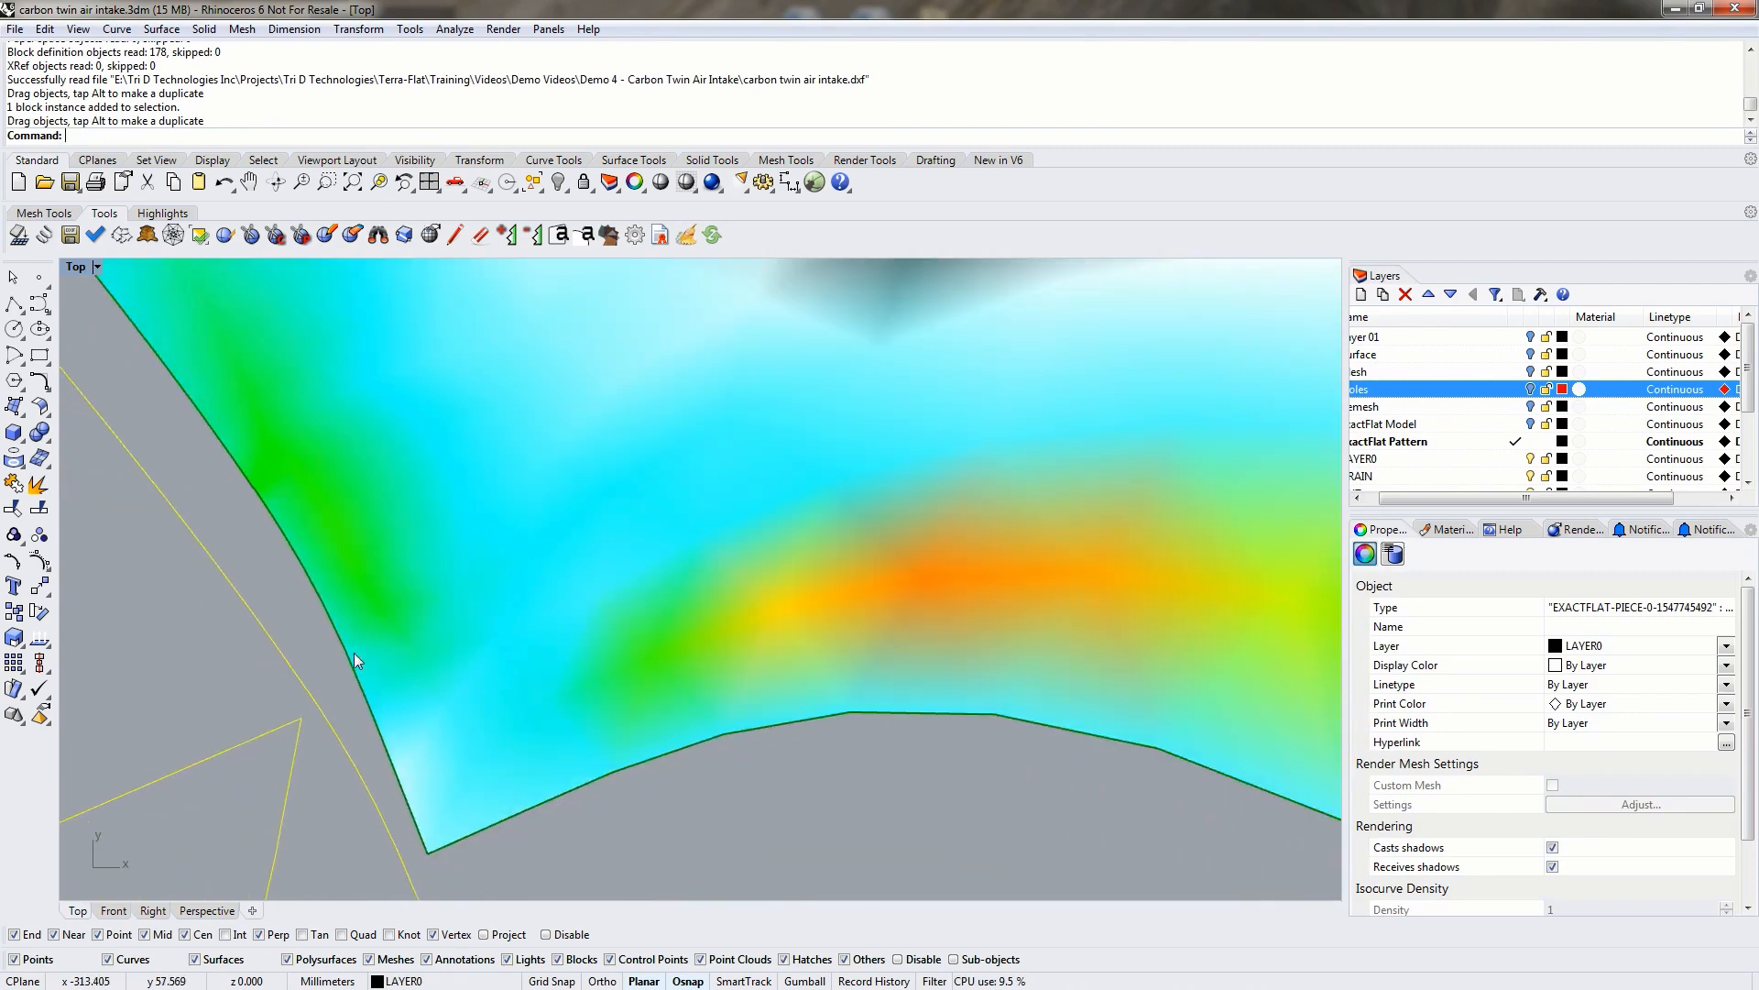
left_click(358, 660)
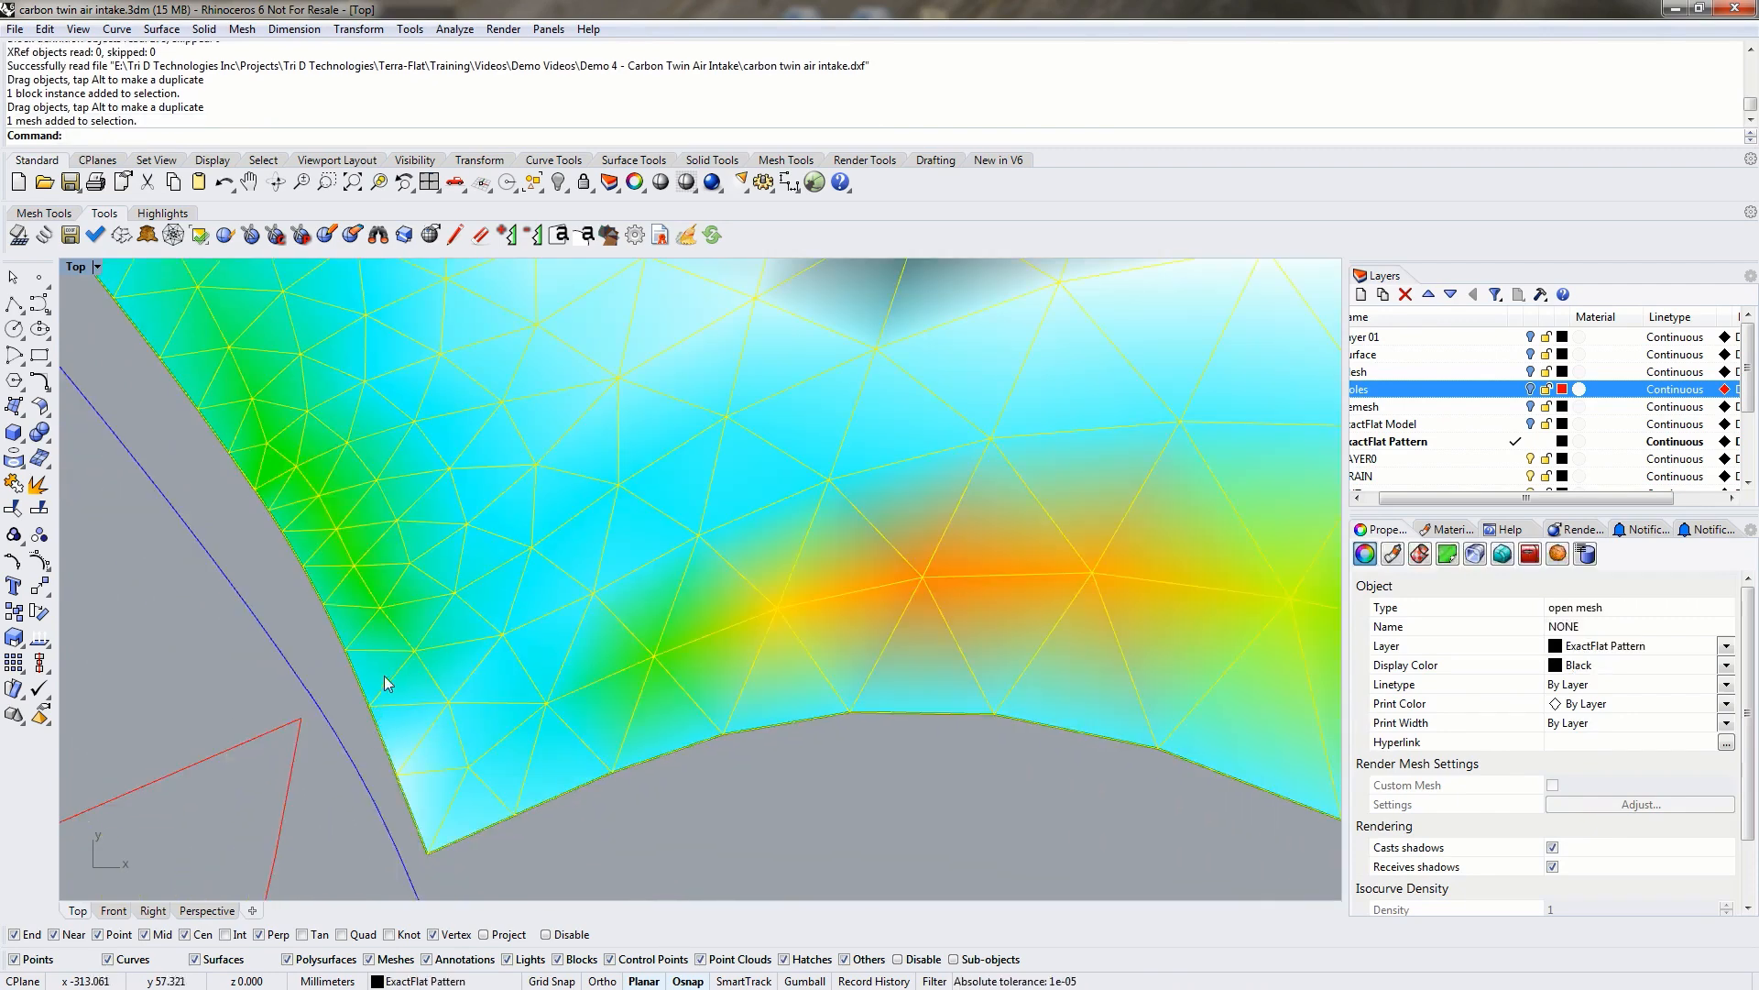
scroll(256, 489, "up", 5)
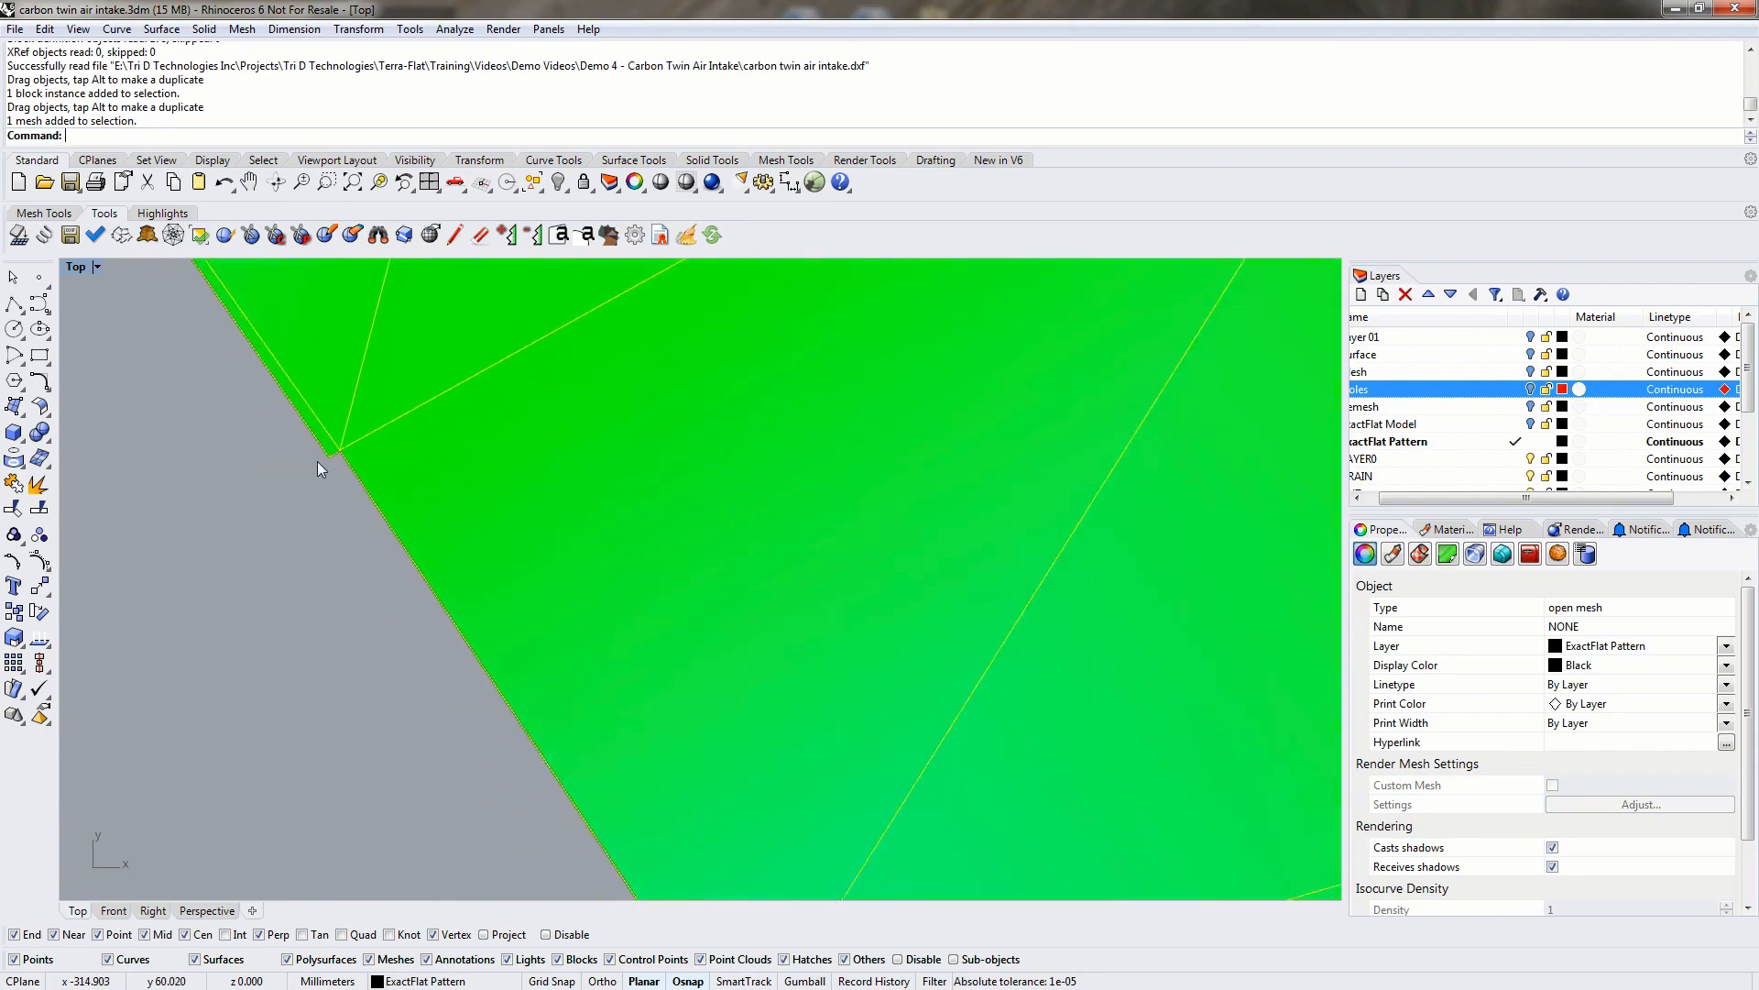
left_click(301, 504)
left_click(357, 437)
right_click_drag(275, 446, 354, 622)
scroll(440, 615, "up", 6)
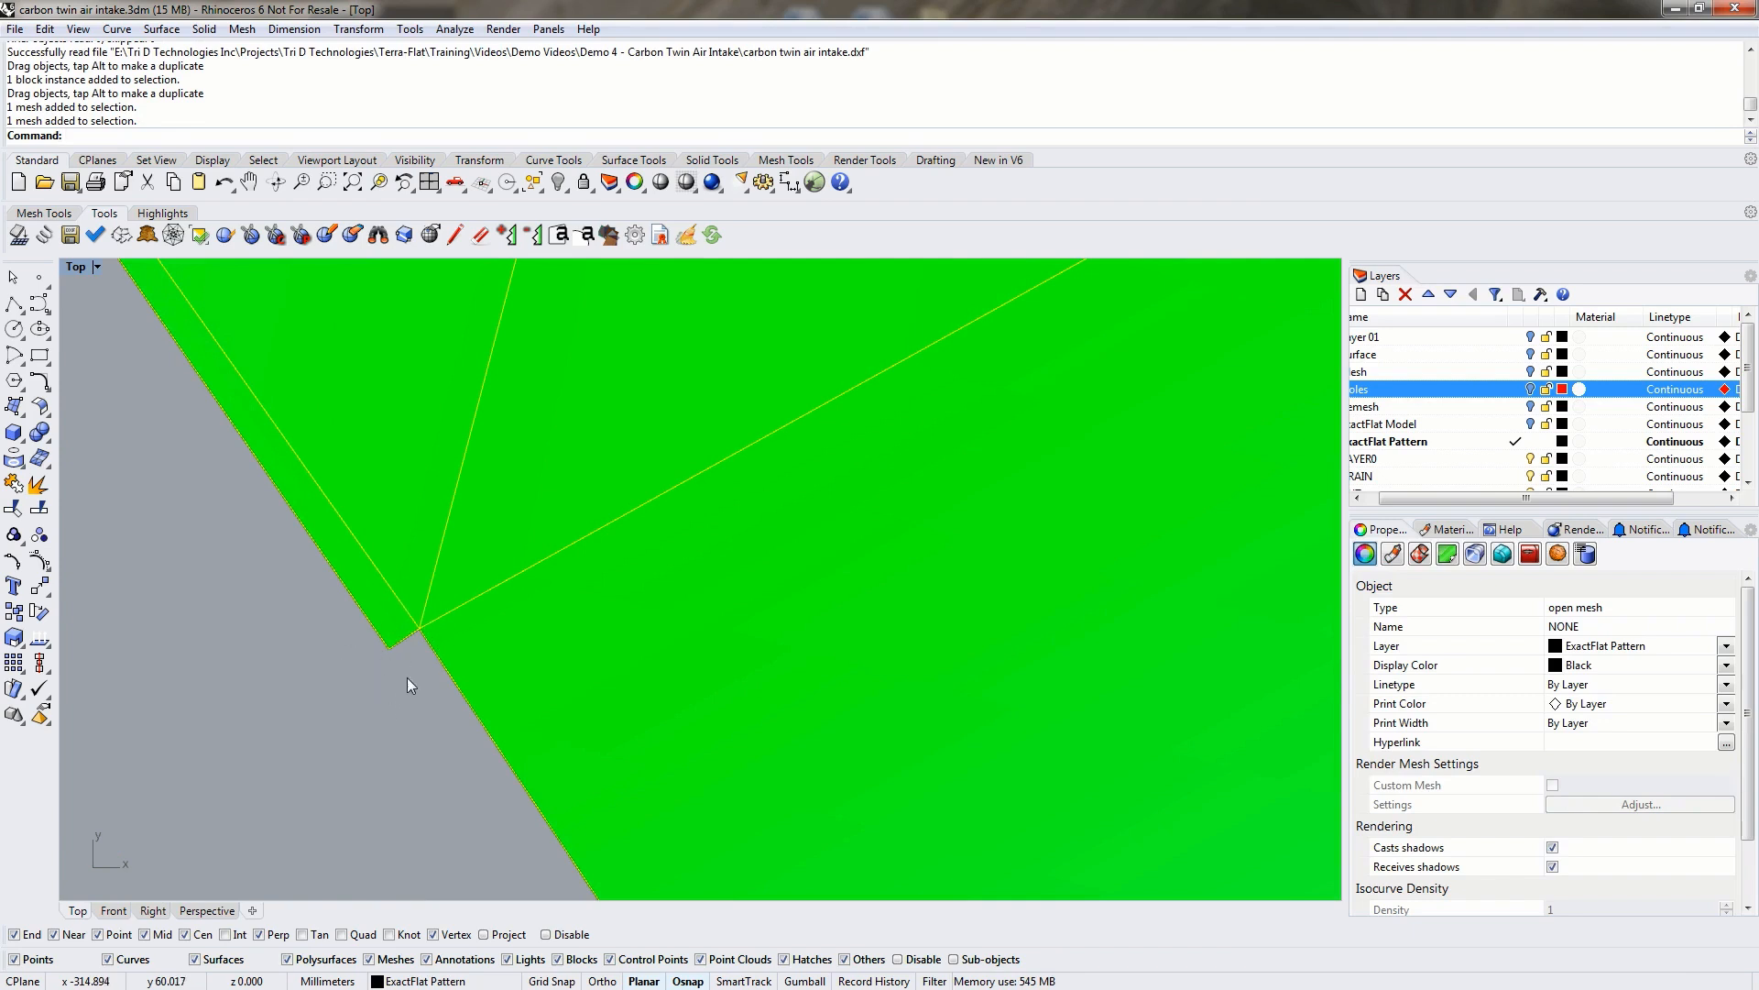
left_click(410, 637)
scroll(398, 635, "down", 10)
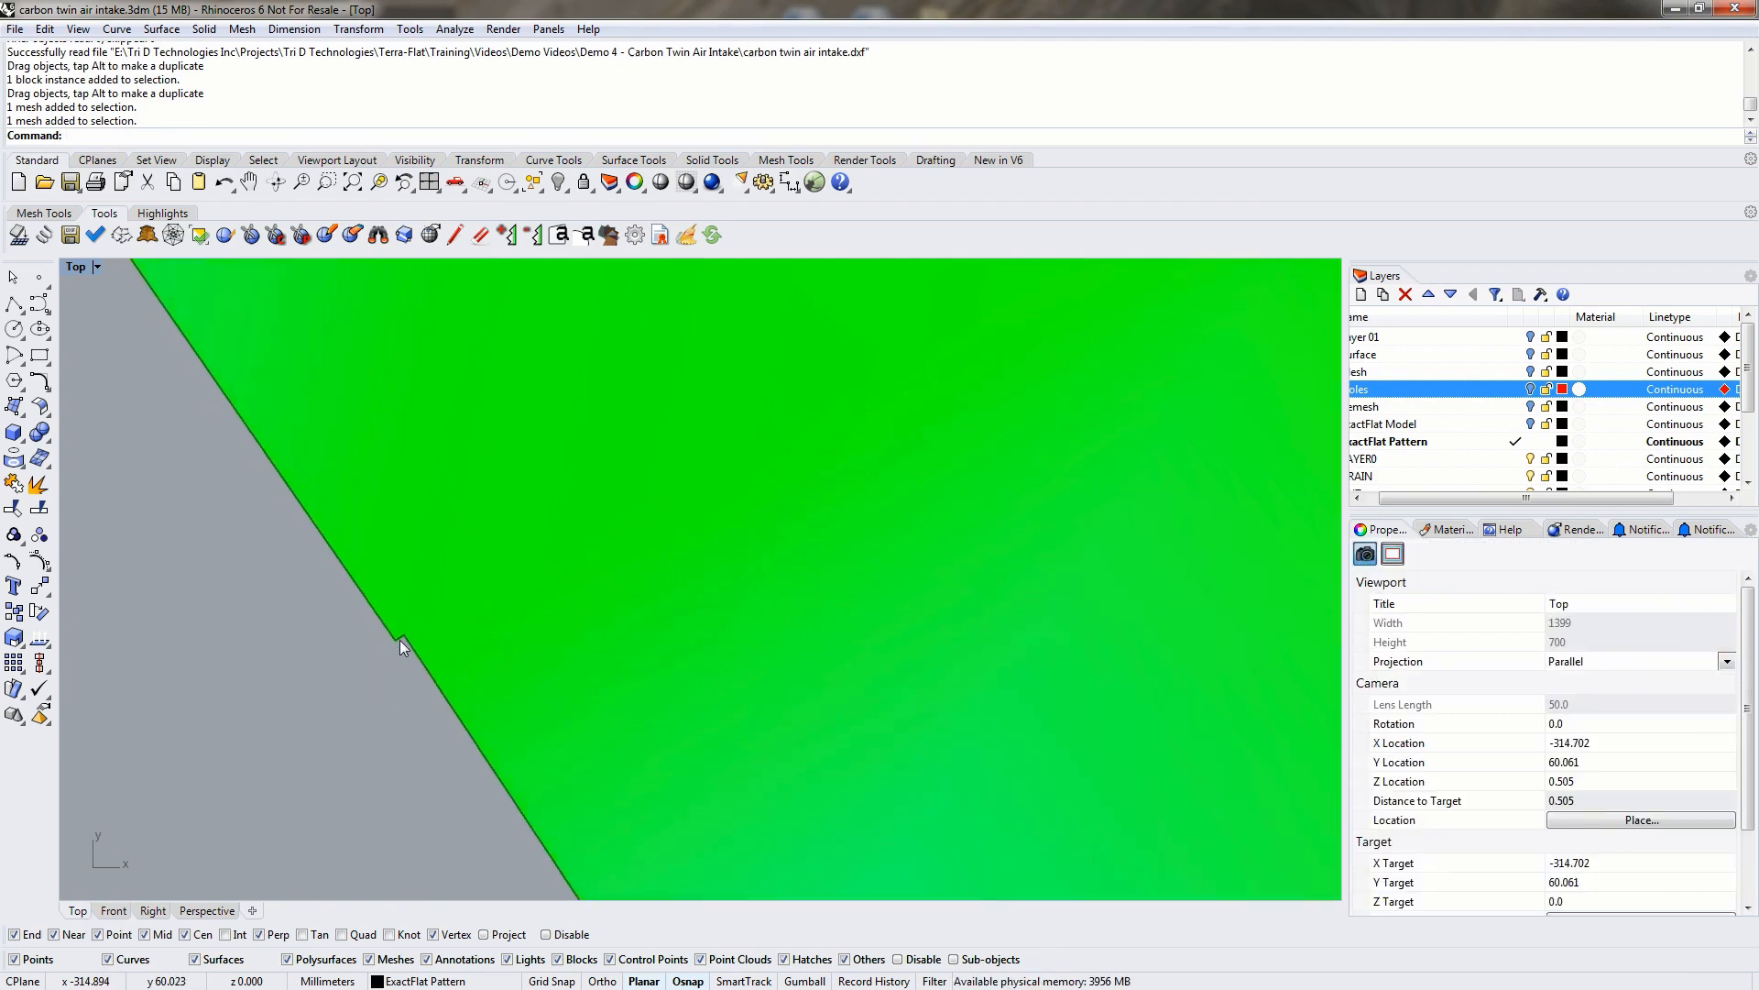
scroll(388, 697, "down", 10)
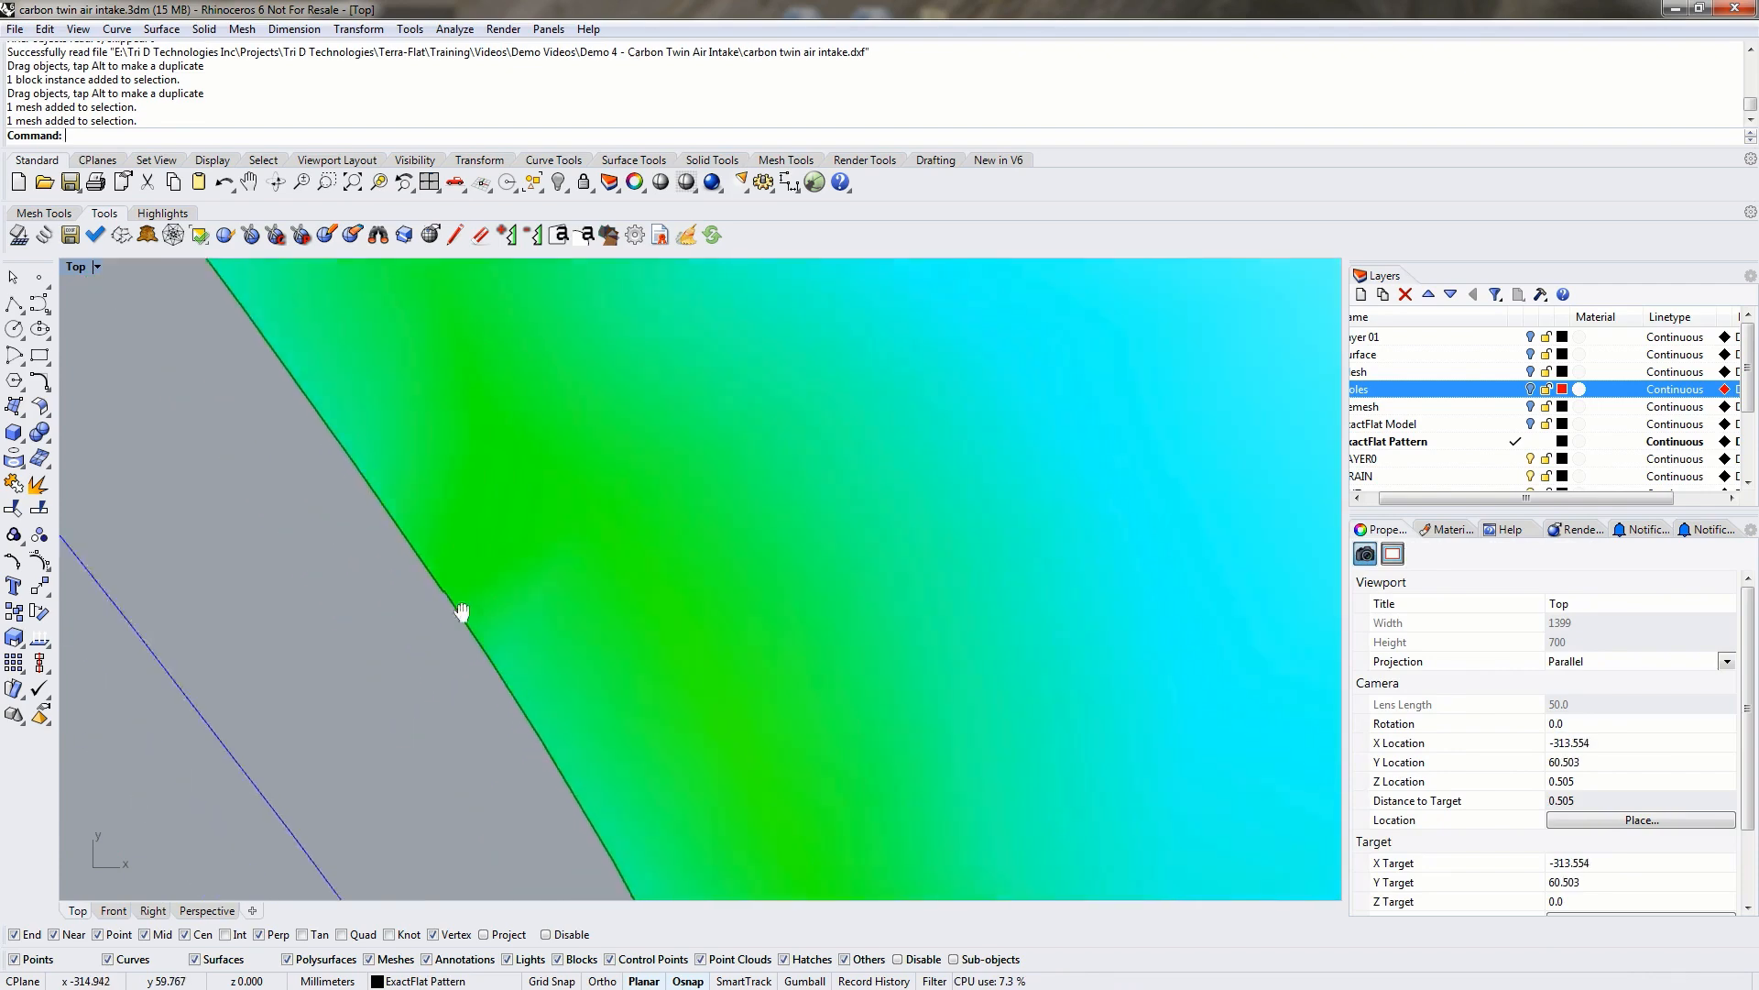
right_click_drag(457, 730, 432, 537)
right_click_drag(313, 679, 309, 581)
scroll(416, 662, "down", 6)
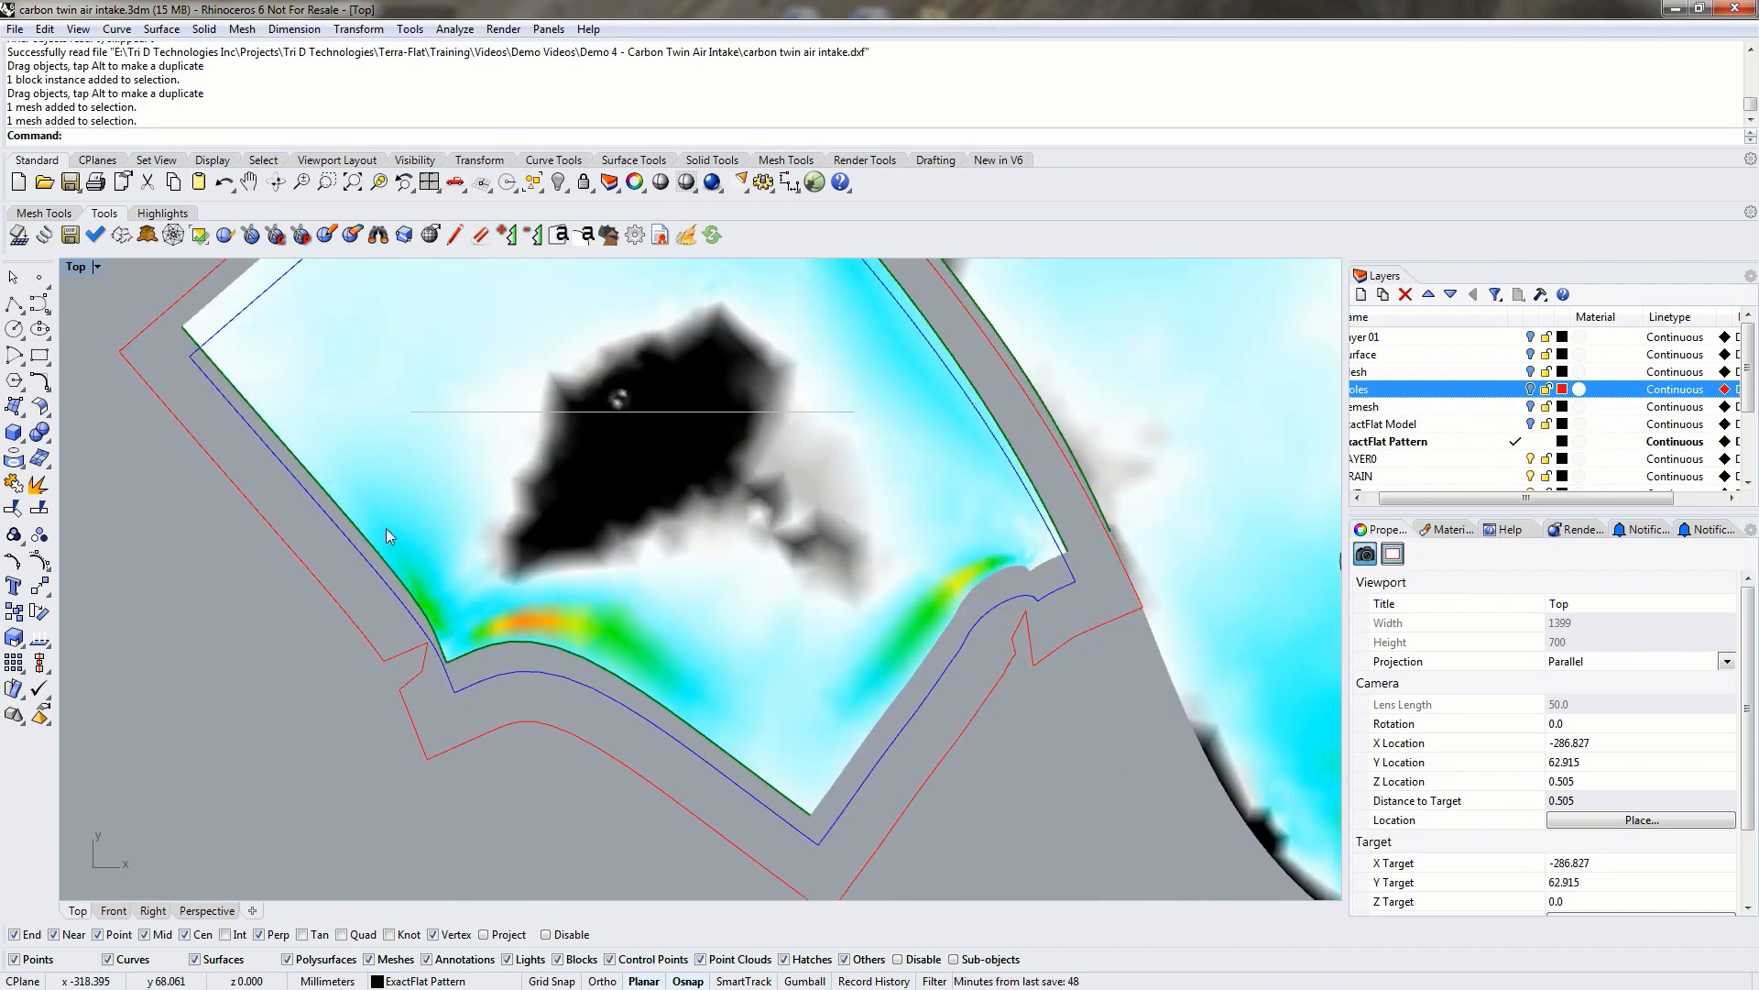
Open the overlaid piece's block with BlockEdit and show the control points of the jagged red cut curve at its lower-left corner.
left_click(421, 670)
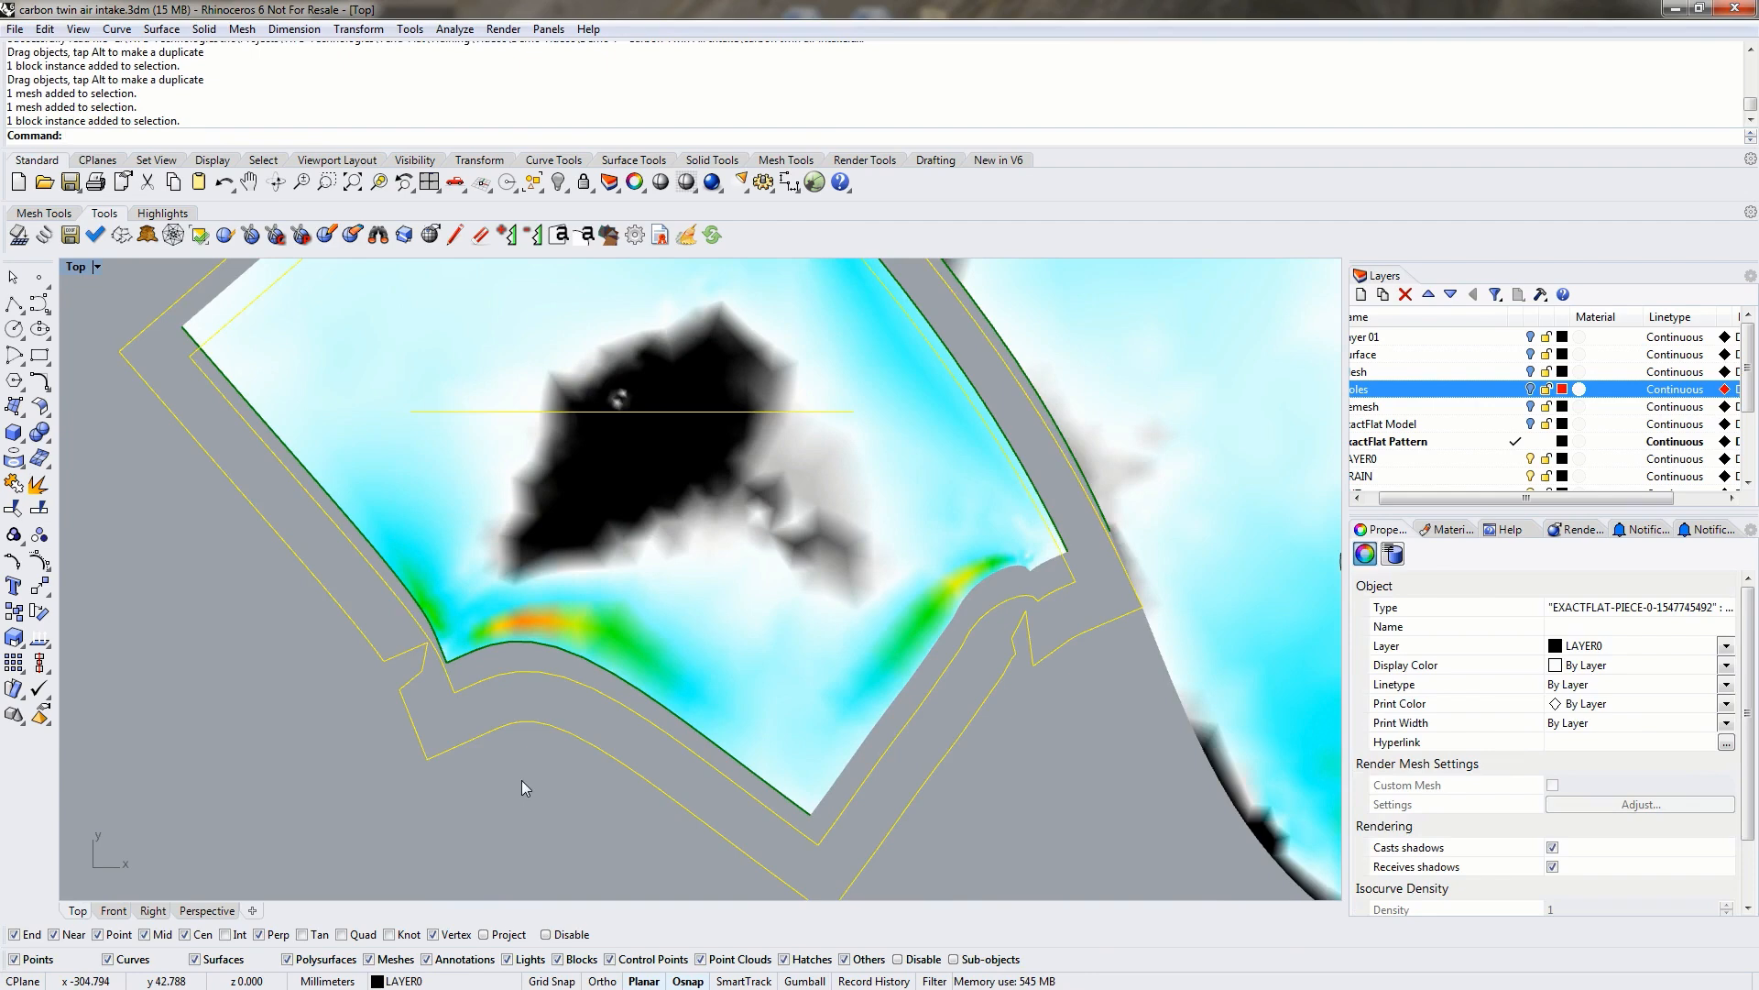
type("BlockEdit")
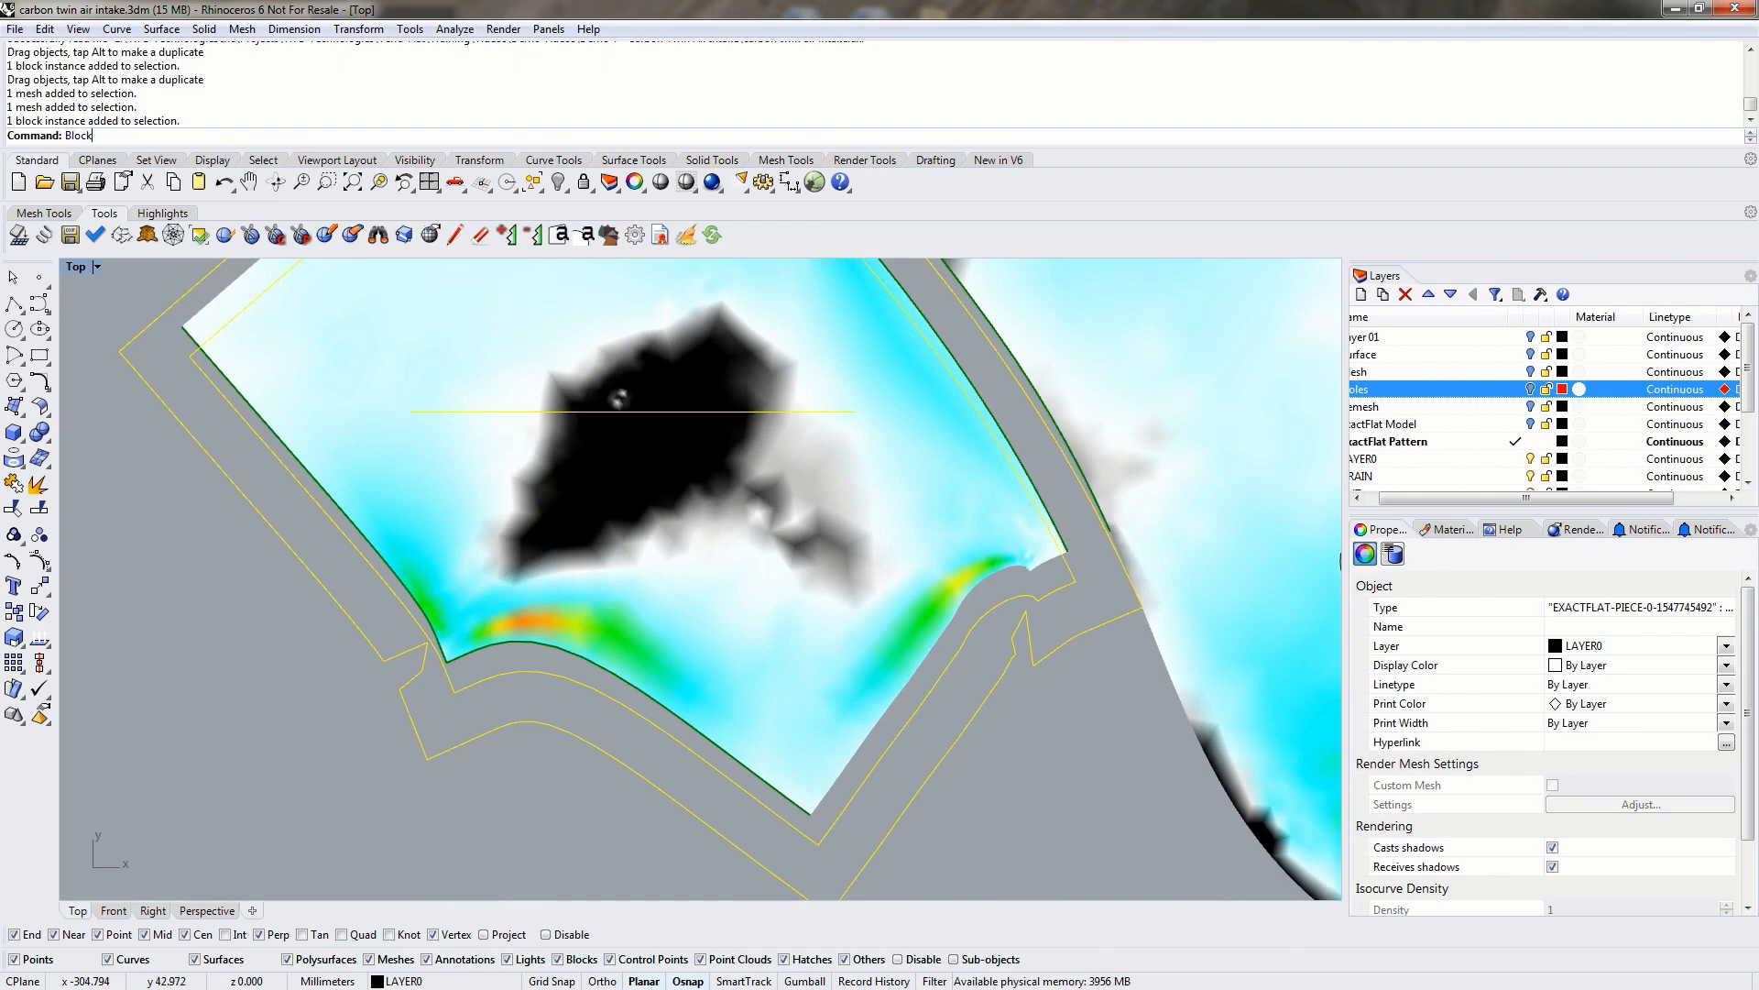
key("Return")
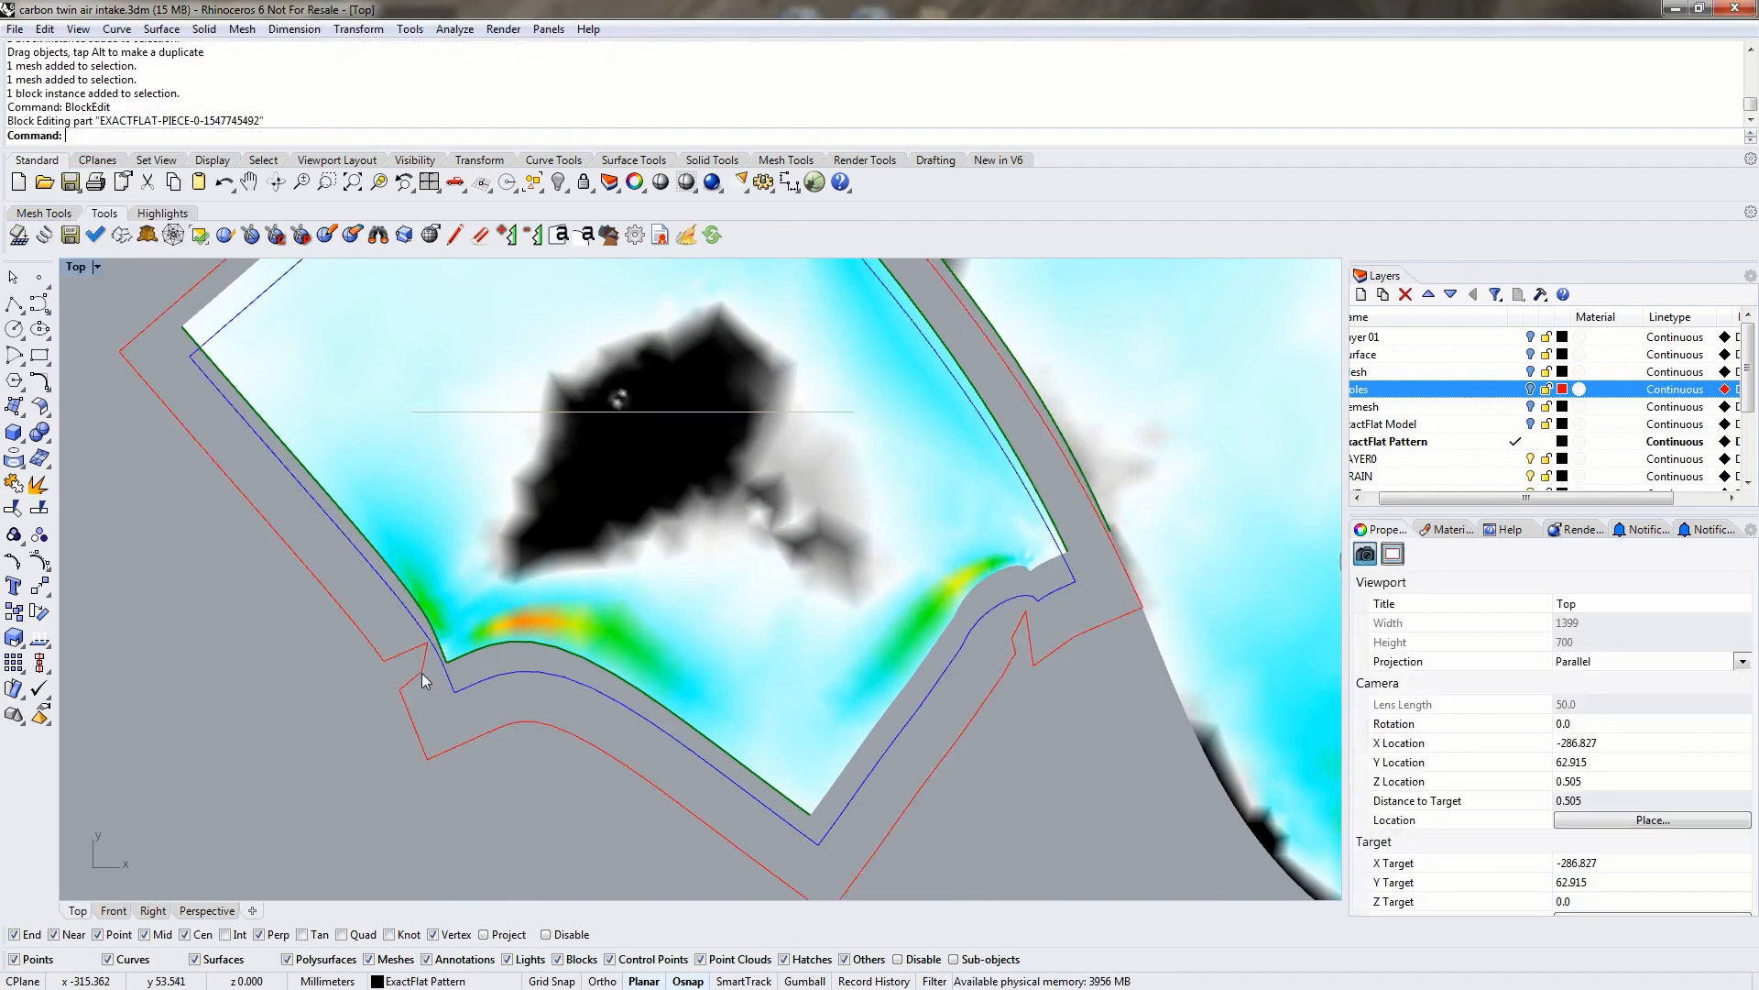
left_click(420, 675)
scroll(417, 678, "up", 3)
left_click_drag(503, 702, 459, 596)
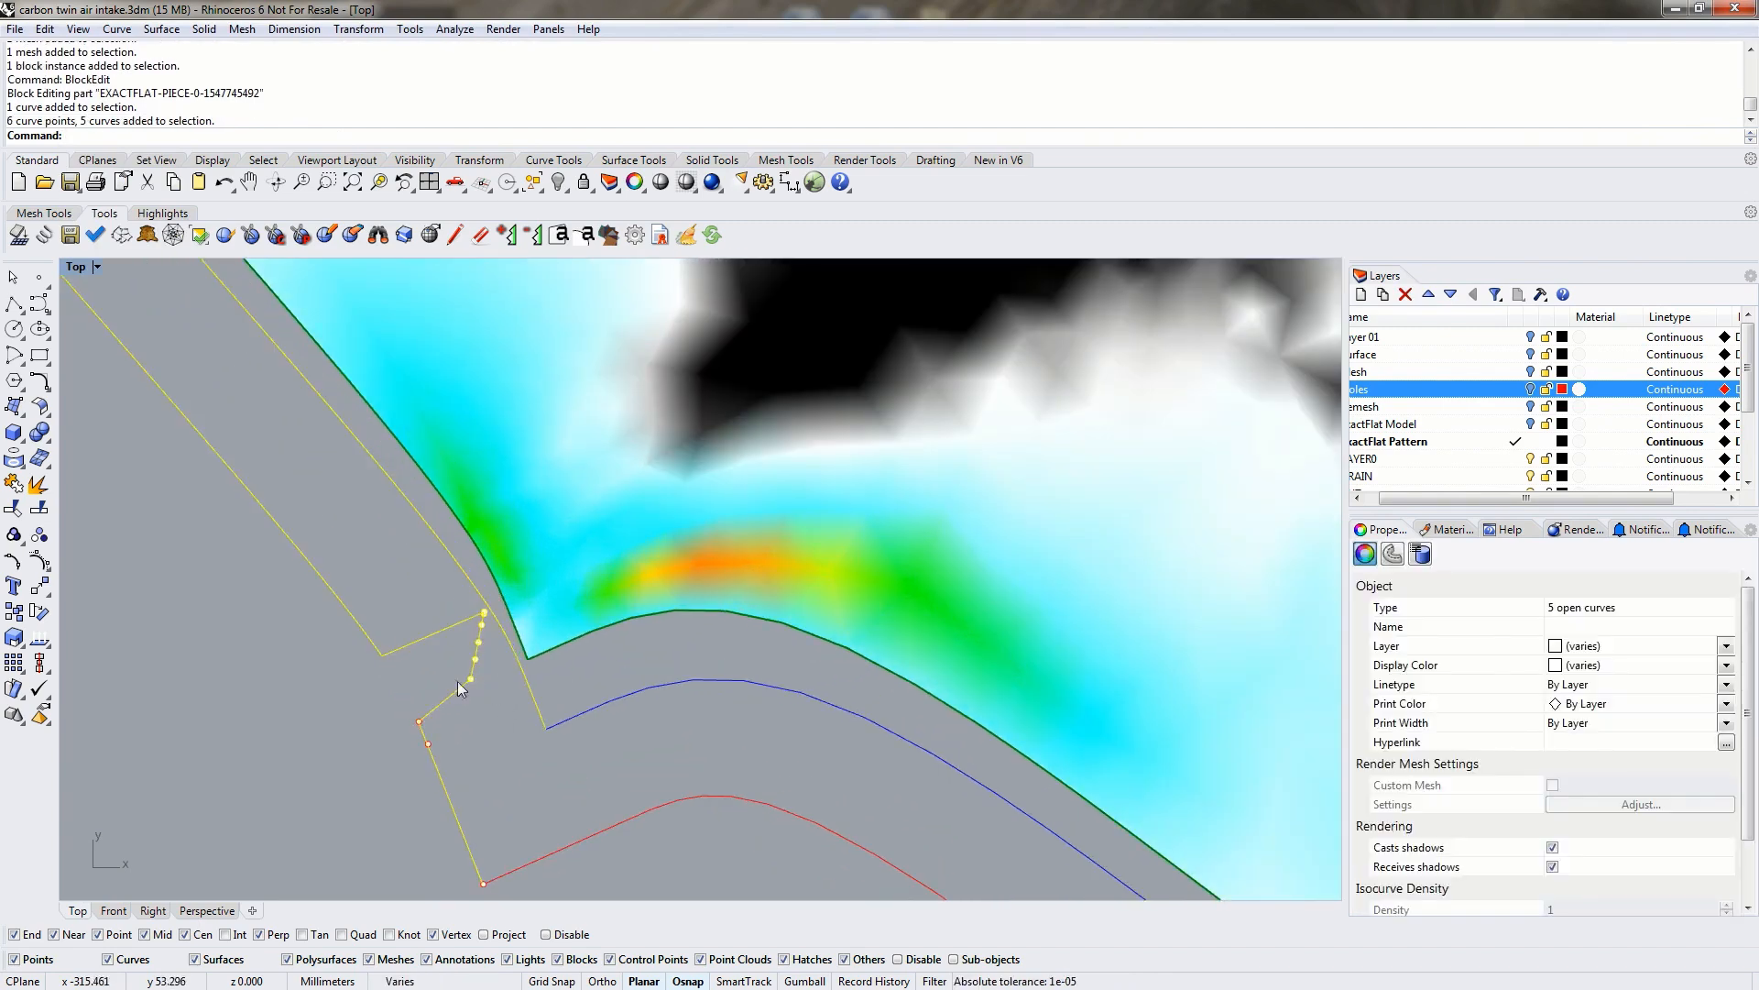
left_click(476, 727)
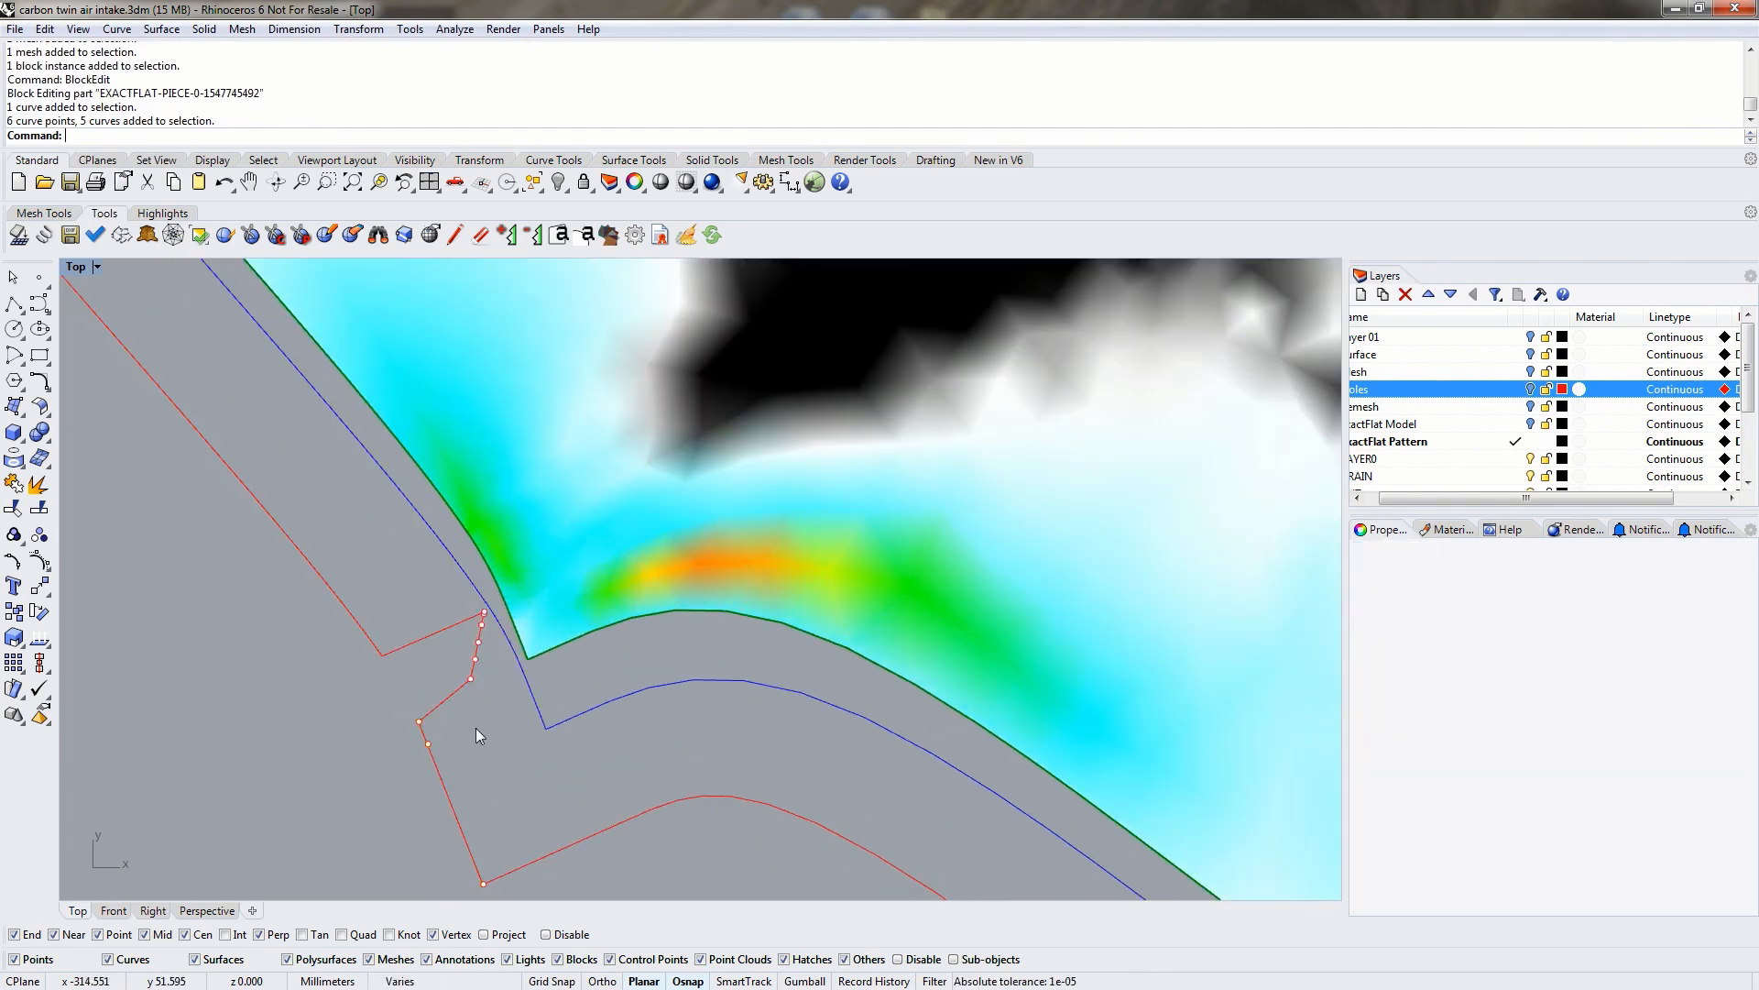
Delete the surplus control points forming the inward jag of the red cut curve at the lower-left corner.
left_click(472, 678)
left_click(472, 678)
key("Delete")
left_click(475, 658)
key("Delete")
left_click(478, 644)
key("Delete")
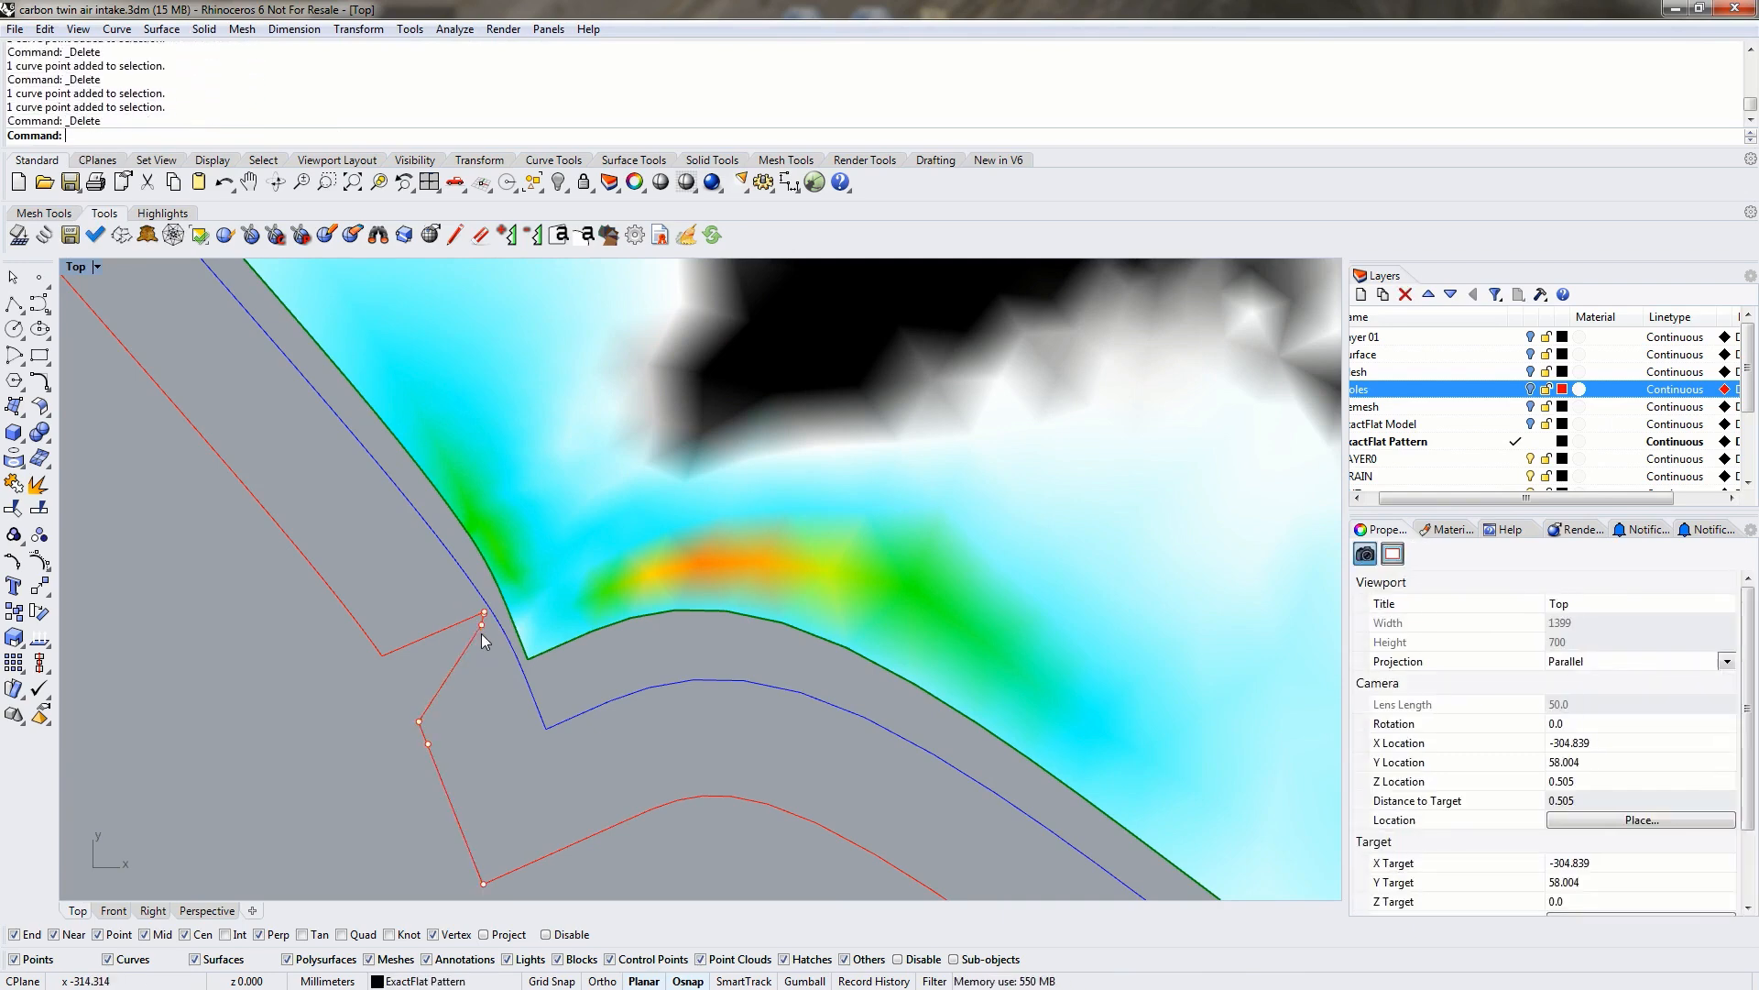
left_click(481, 629)
left_click(484, 614)
key("Delete")
left_click(484, 615)
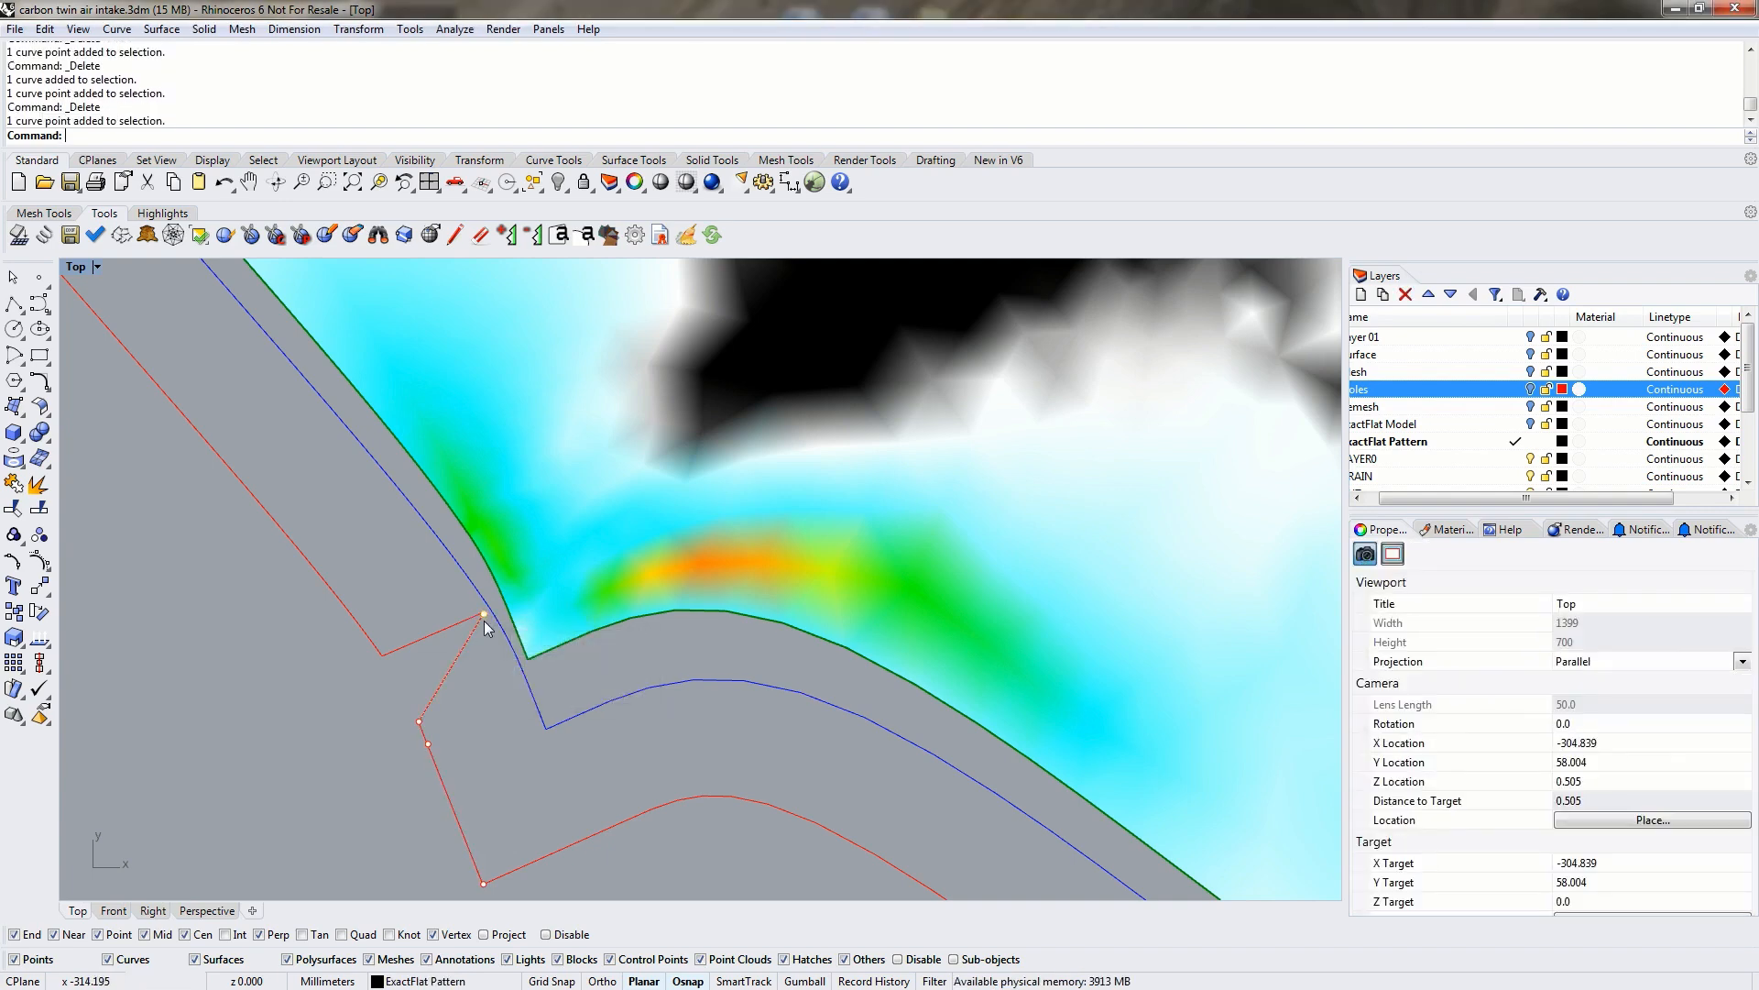
key("Delete")
Snap the short cut curve's end to the adjacent cut line's corner, delete that line's stray inner end point, and finish the block edit.
left_click_drag(420, 722, 383, 655)
left_click(442, 632)
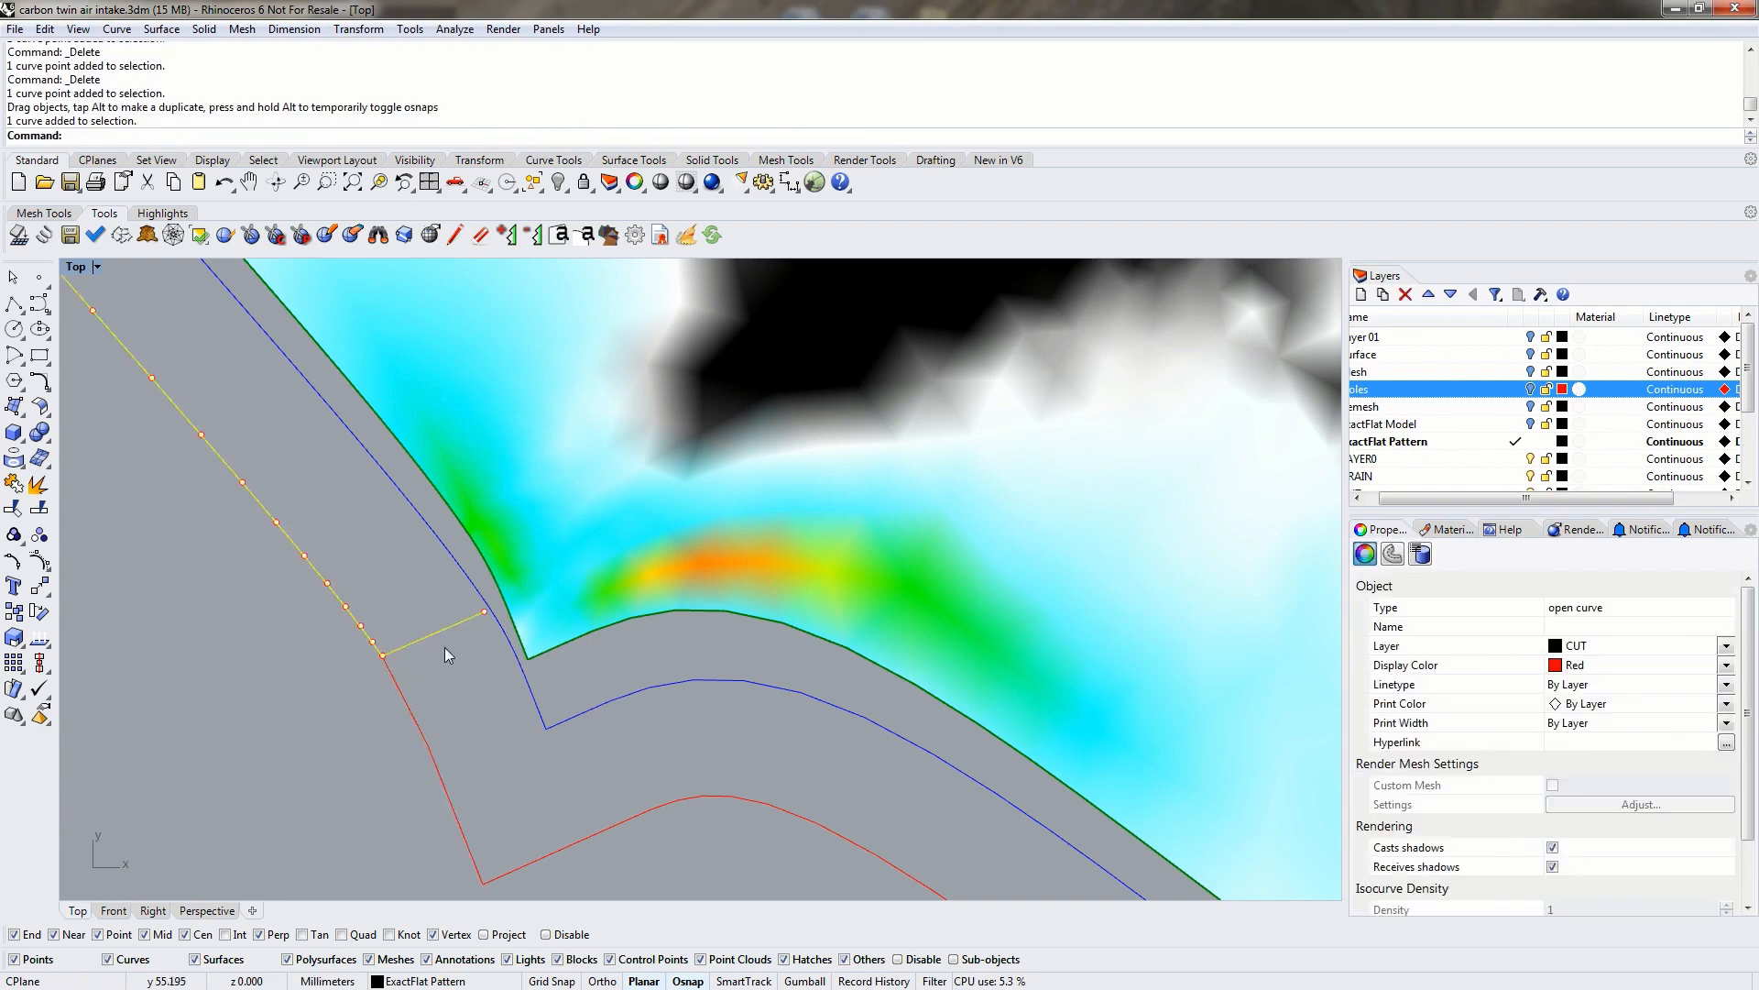
left_click(483, 613)
key("Delete")
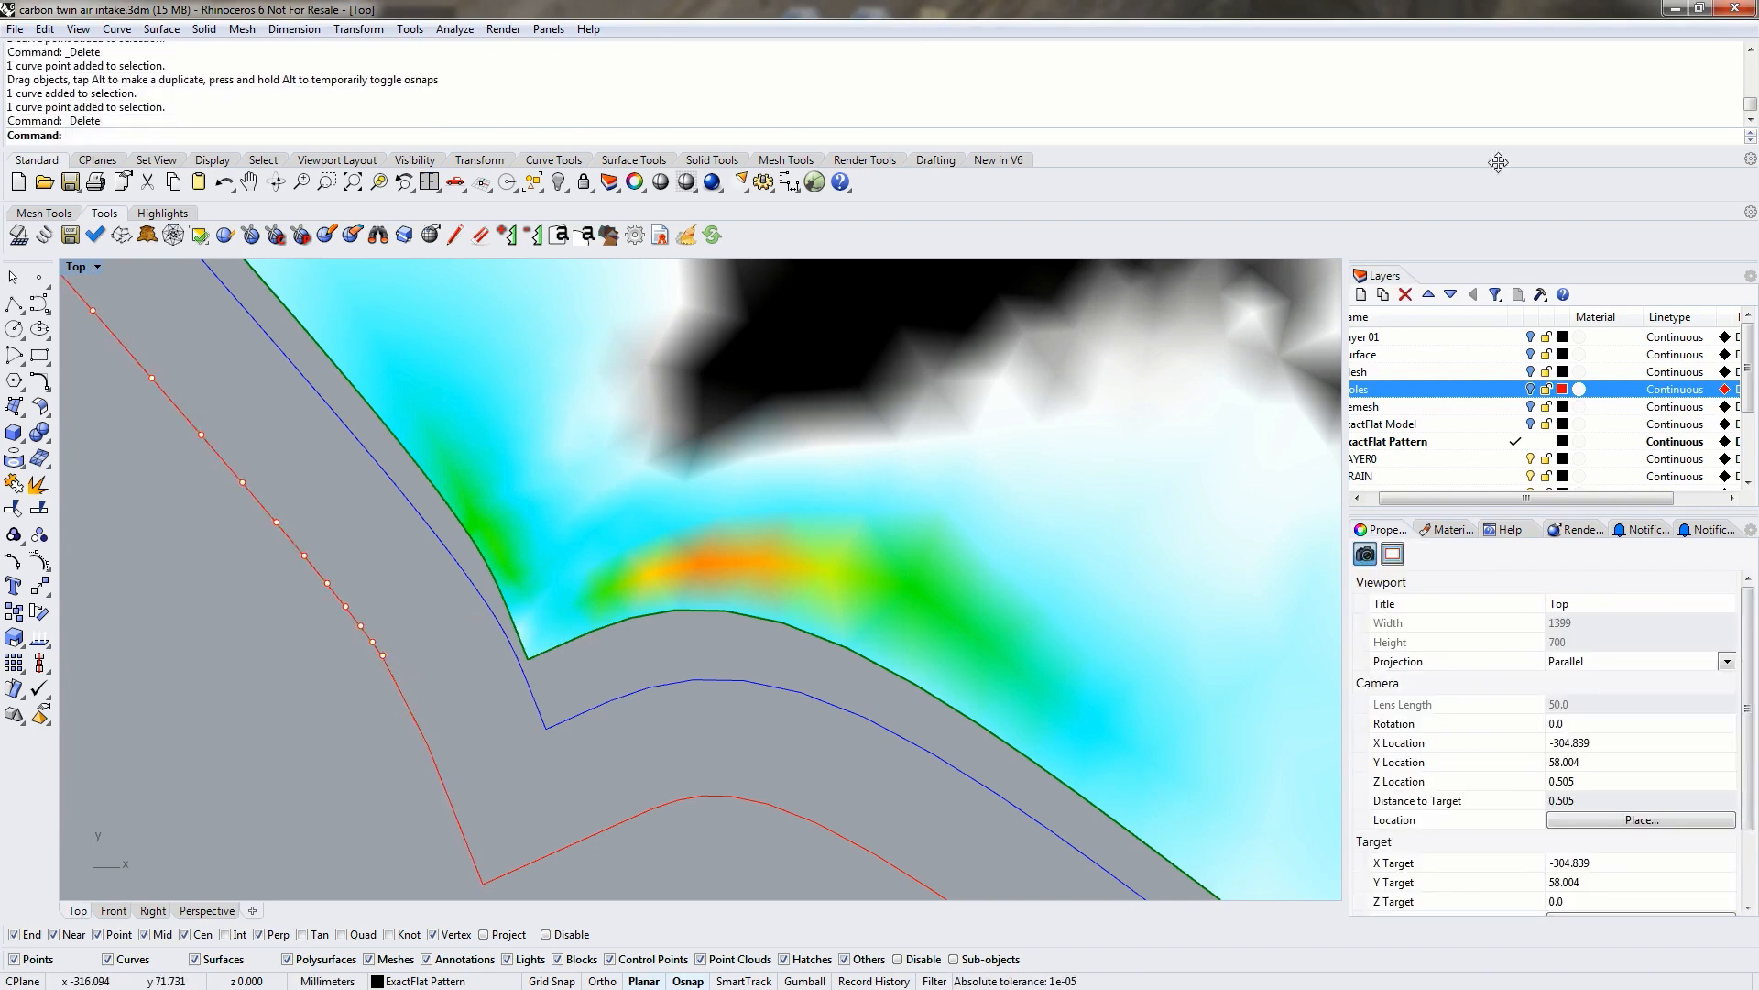
left_click_drag(1758, 237, 794, 167)
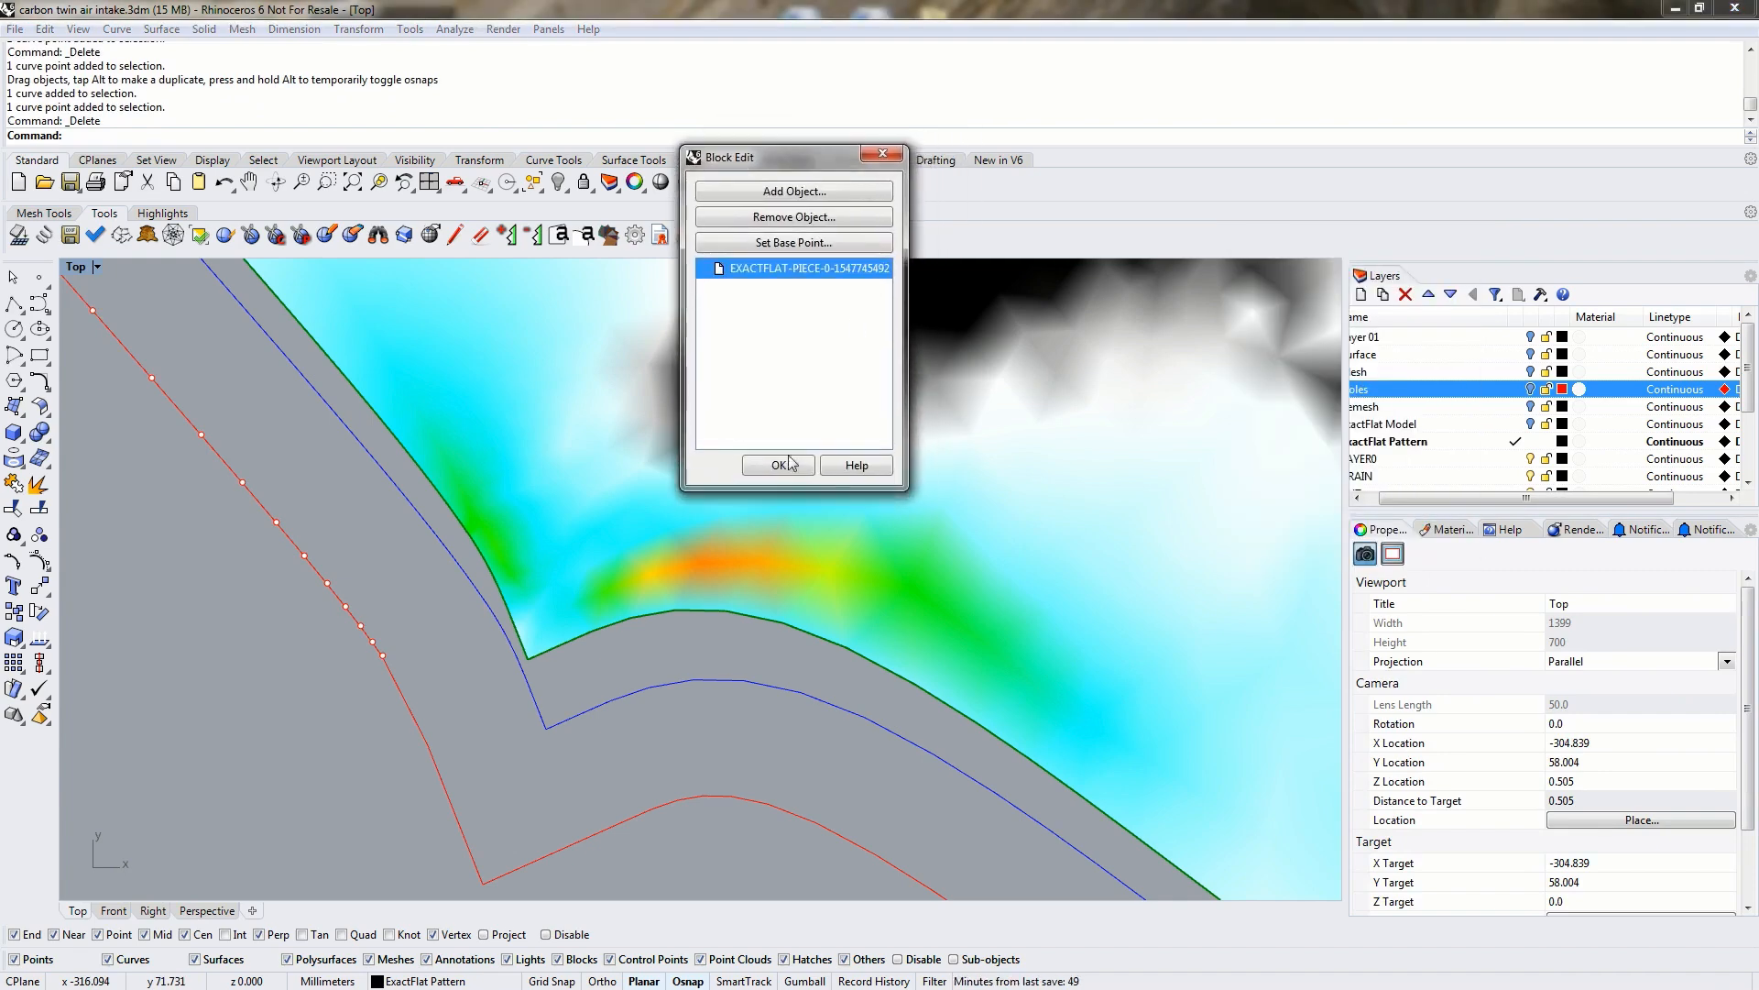
left_click(784, 462)
Examine the jagged cut line at the same piece's lower-right corner and the mesh edge vertices that correspond to it.
scroll(465, 724, "down", 5)
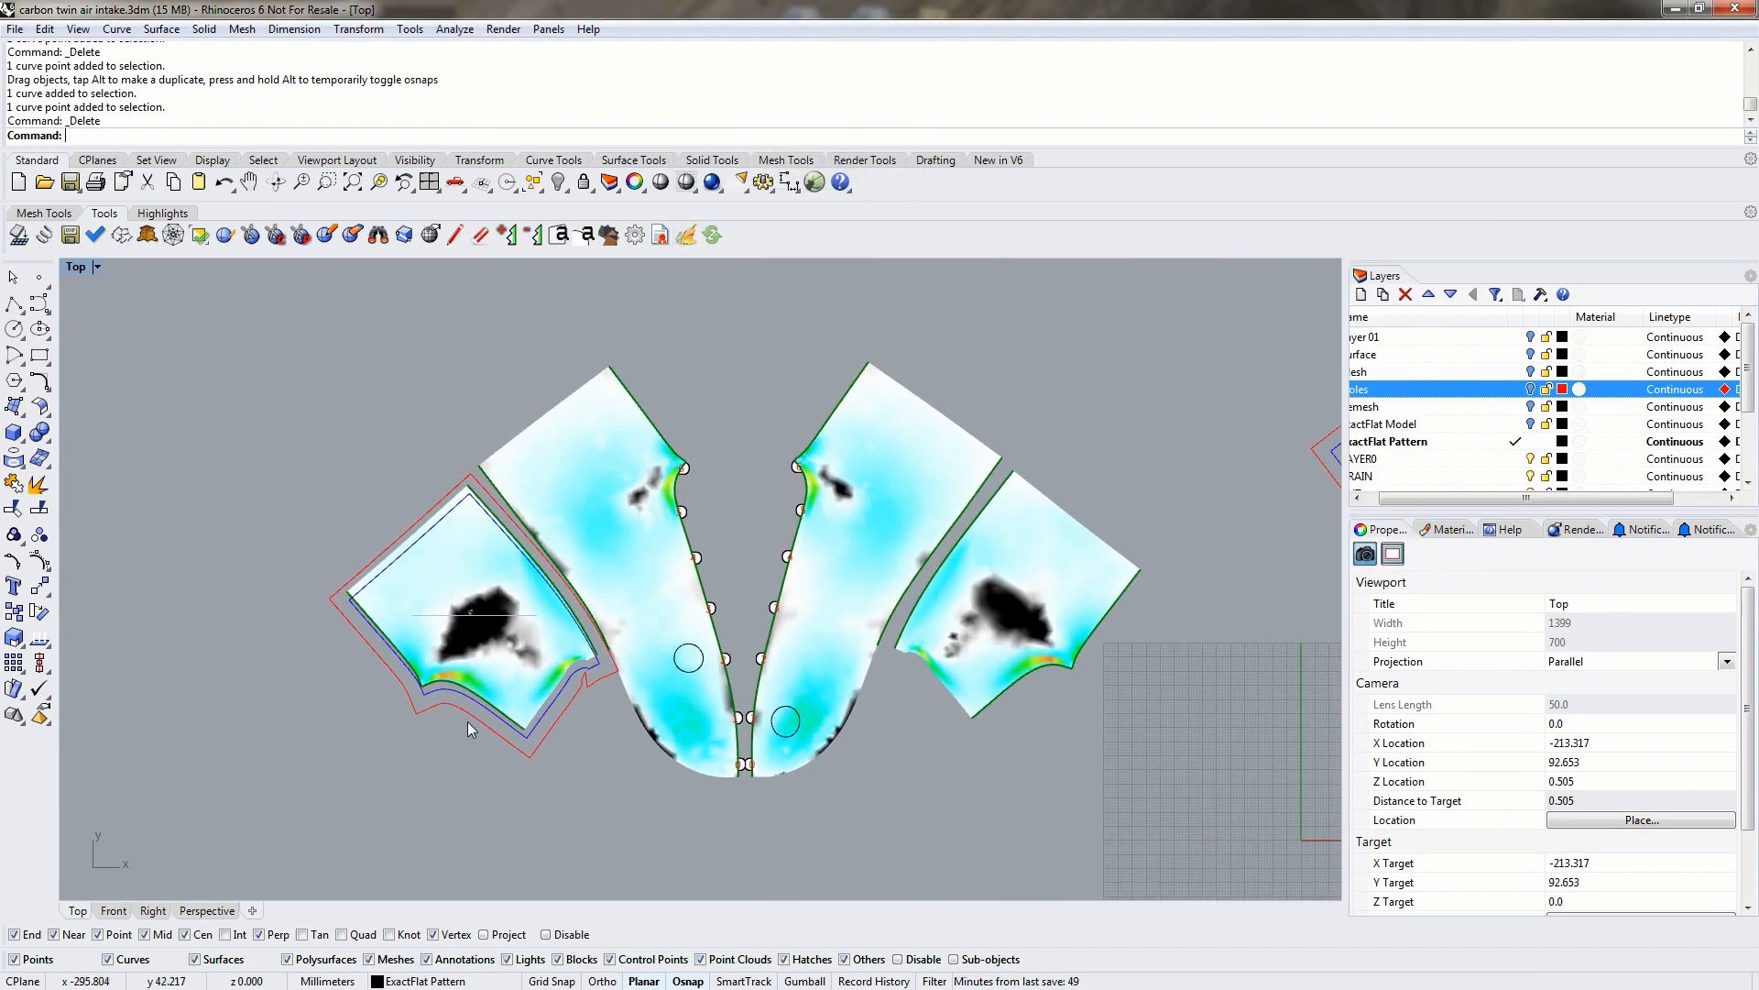
scroll(587, 679, "up", 8)
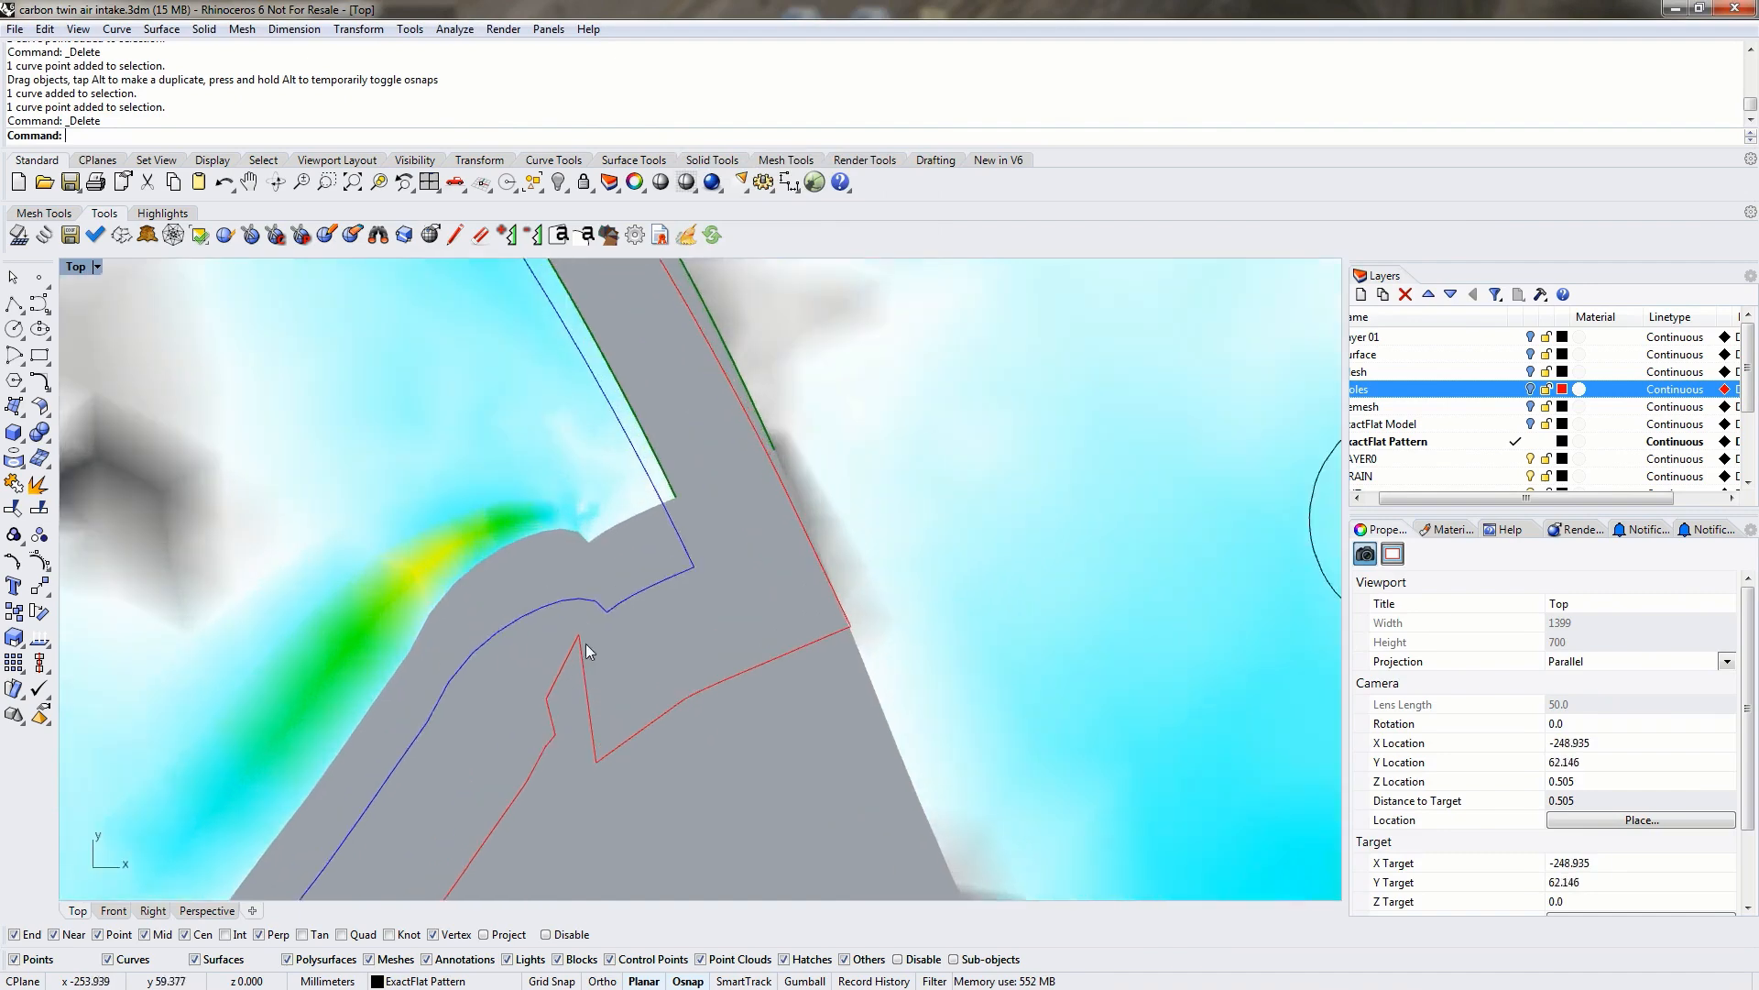
scroll(633, 587, "down", 2)
right_click_drag(580, 810, 557, 614)
right_click_drag(506, 457, 559, 606)
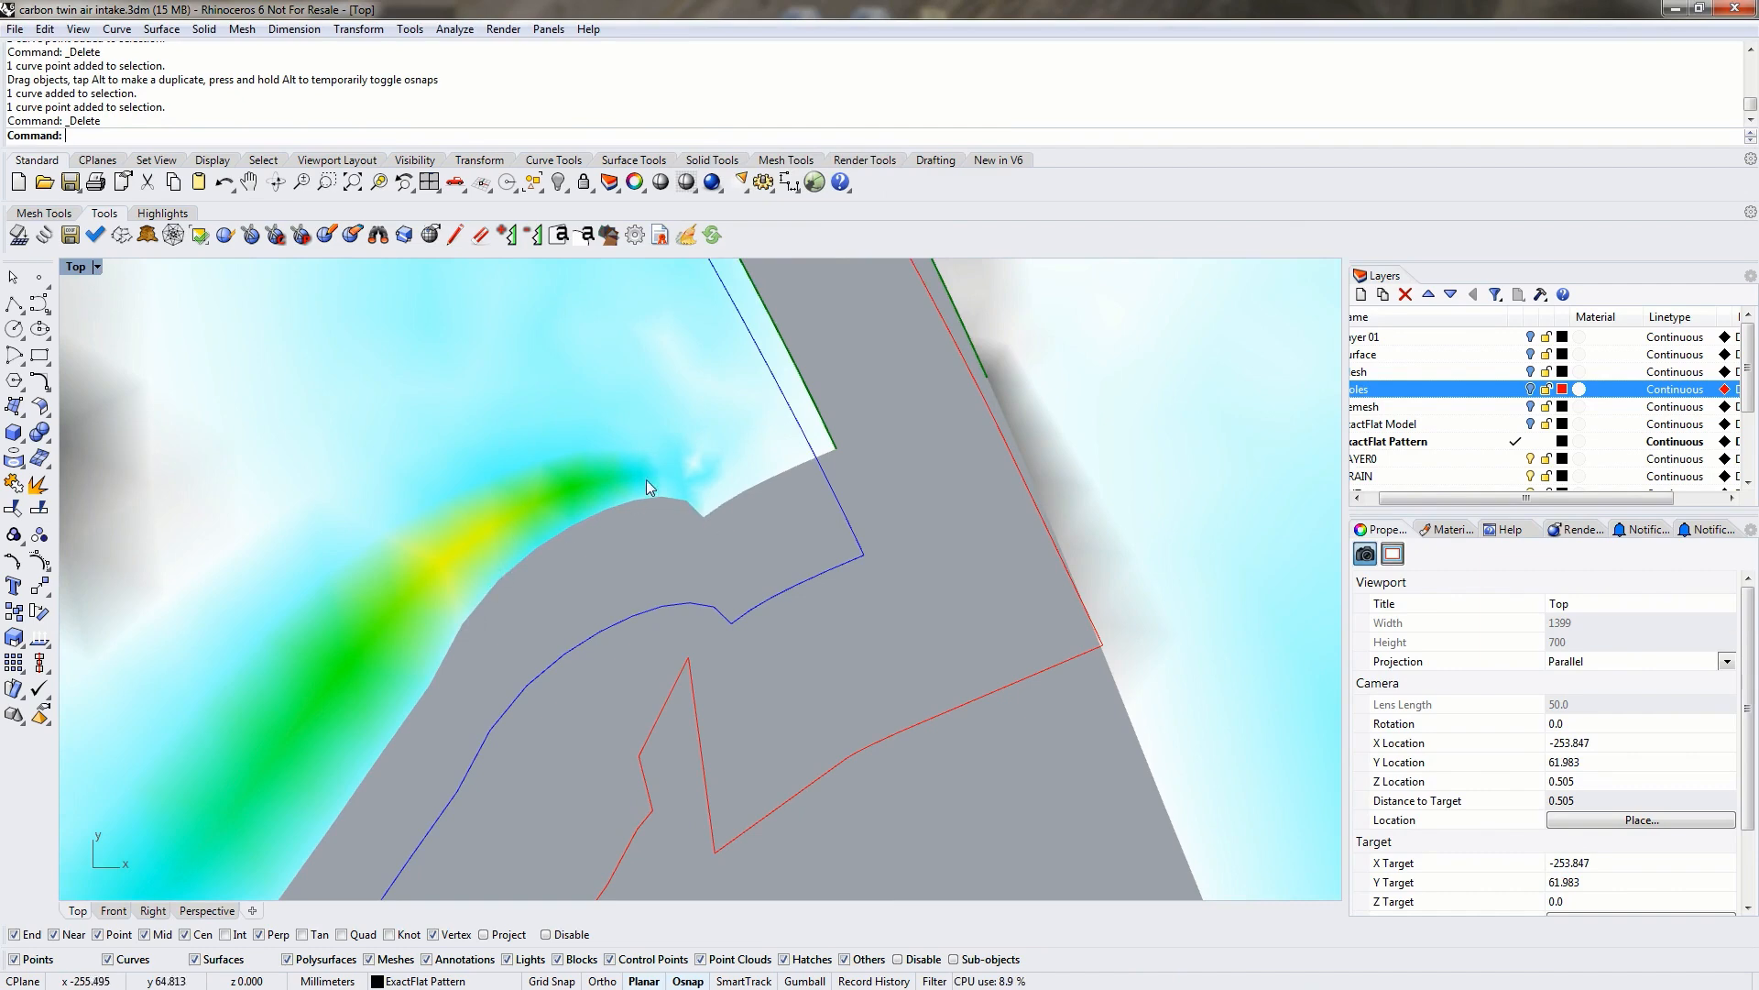
scroll(687, 509, "up", 5)
scroll(678, 520, "up", 4)
left_click(724, 469)
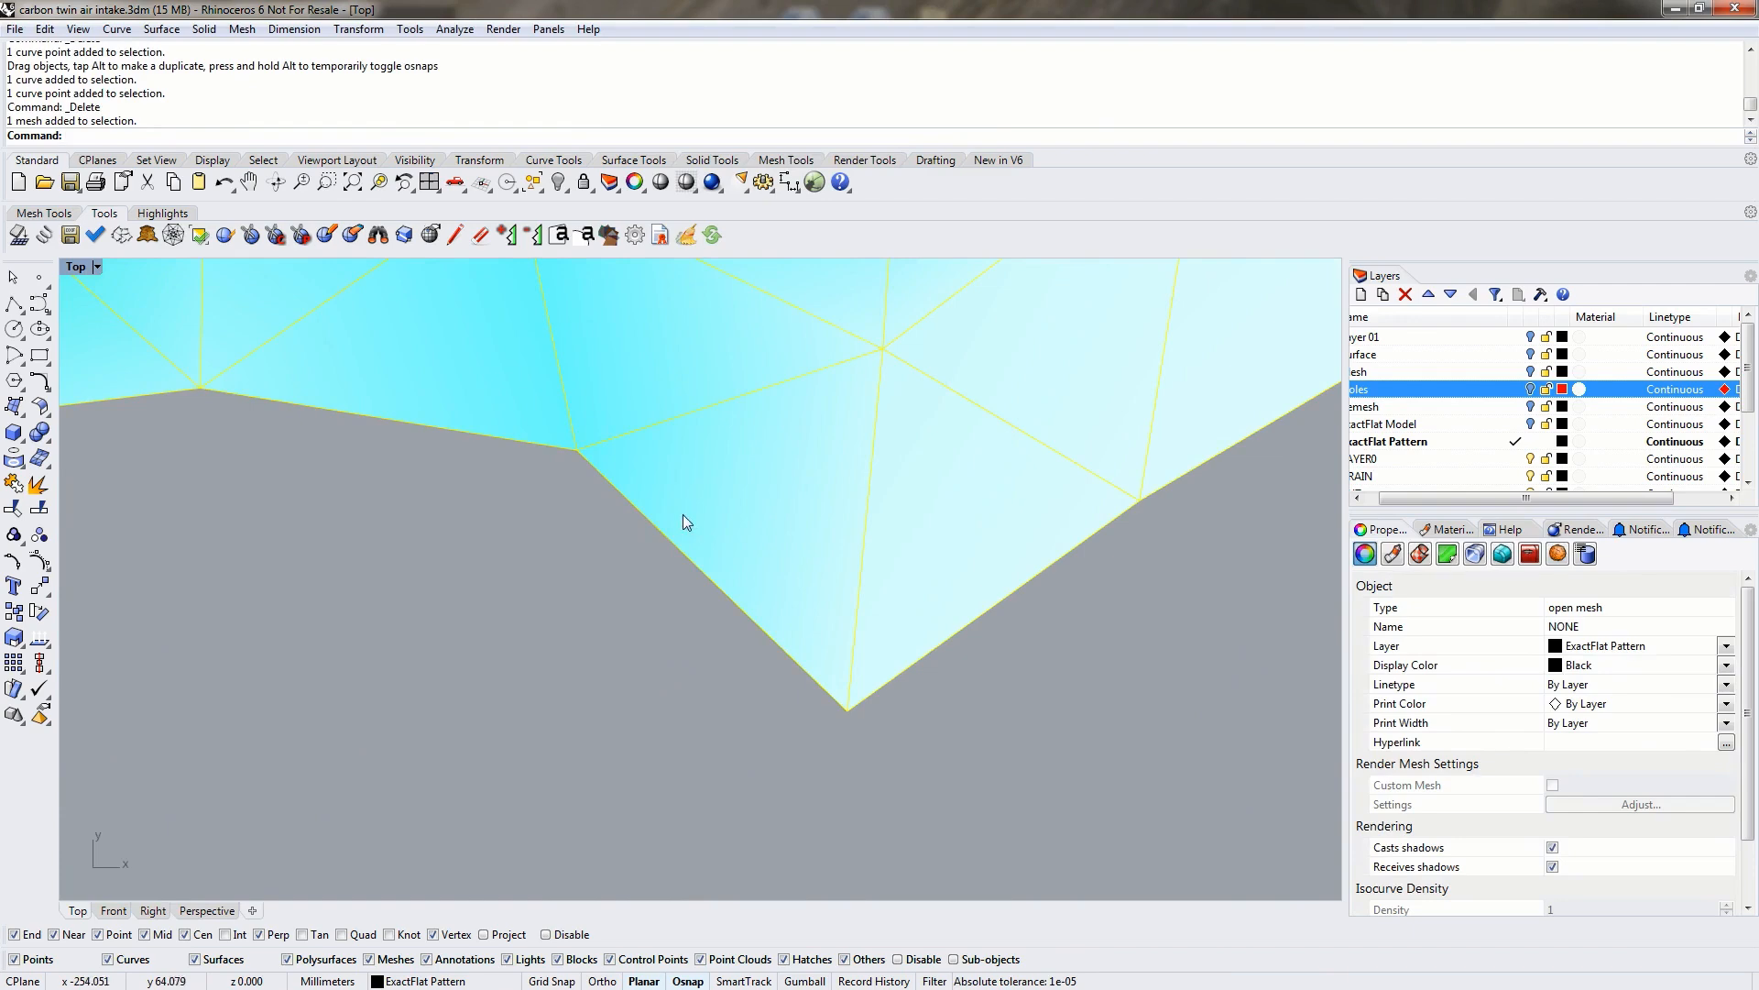
scroll(344, 404, "down", 6)
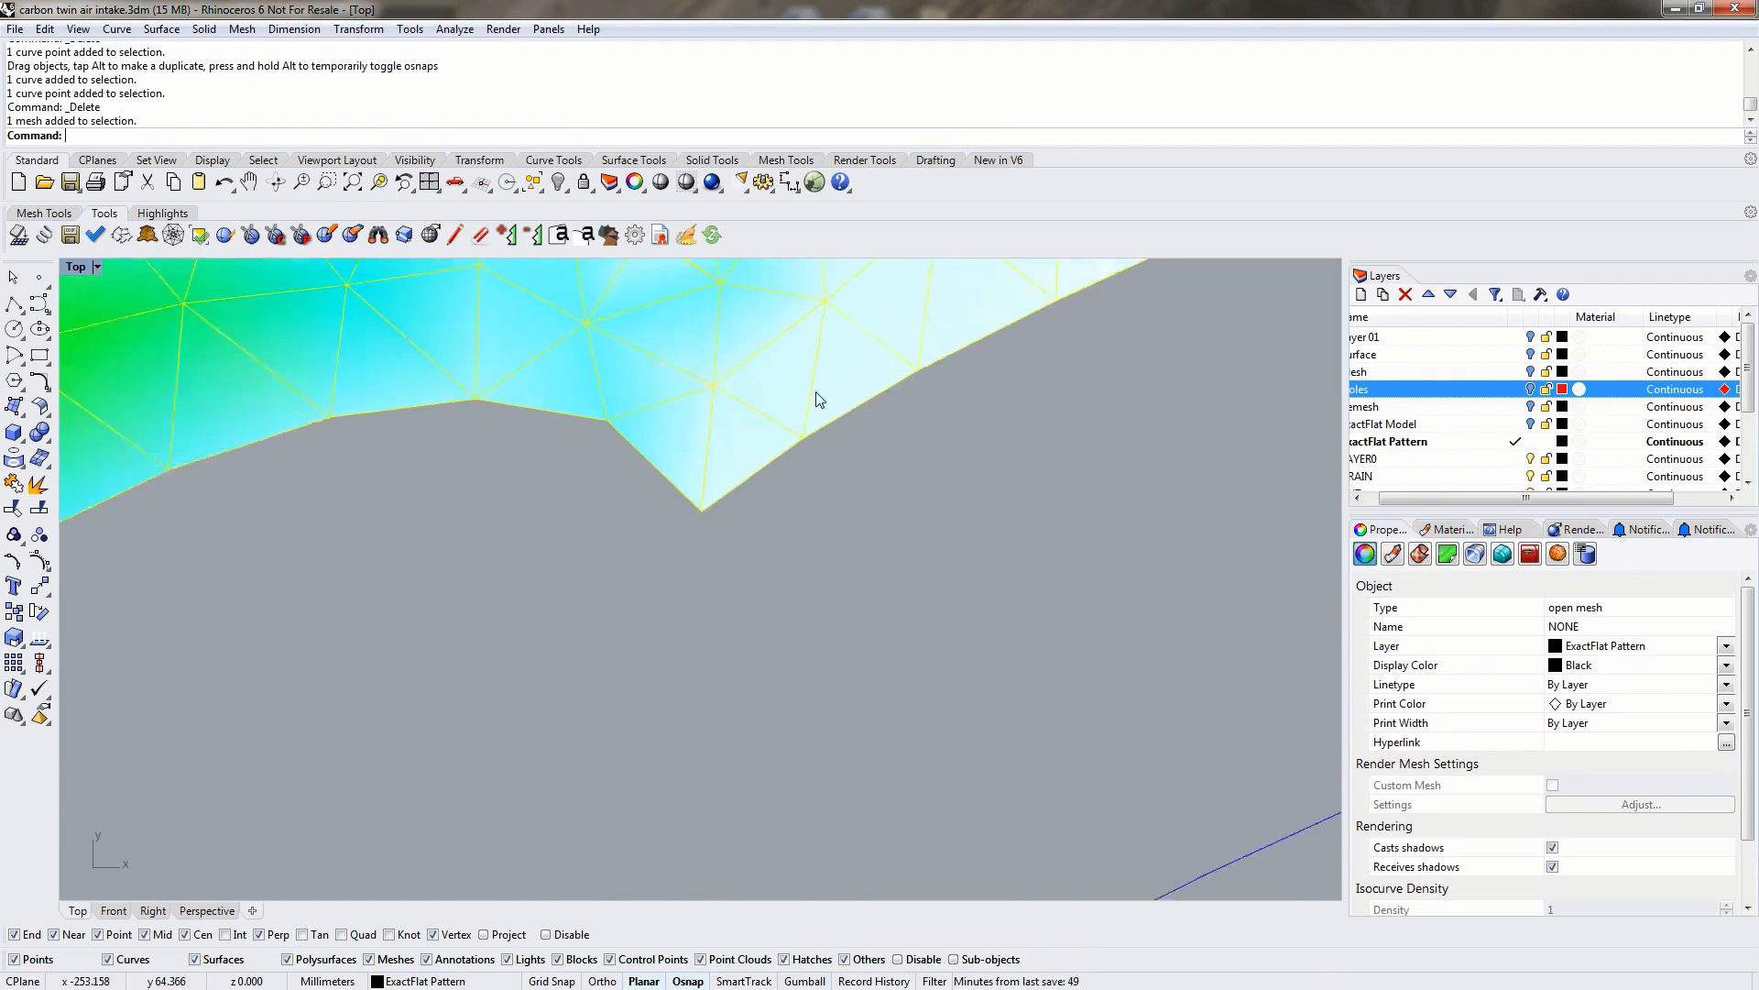
Move the edited outline block off its flattened mesh piece into the empty space beside the patterns.
right_click_drag(733, 338, 747, 324)
scroll(641, 482, "down", 20)
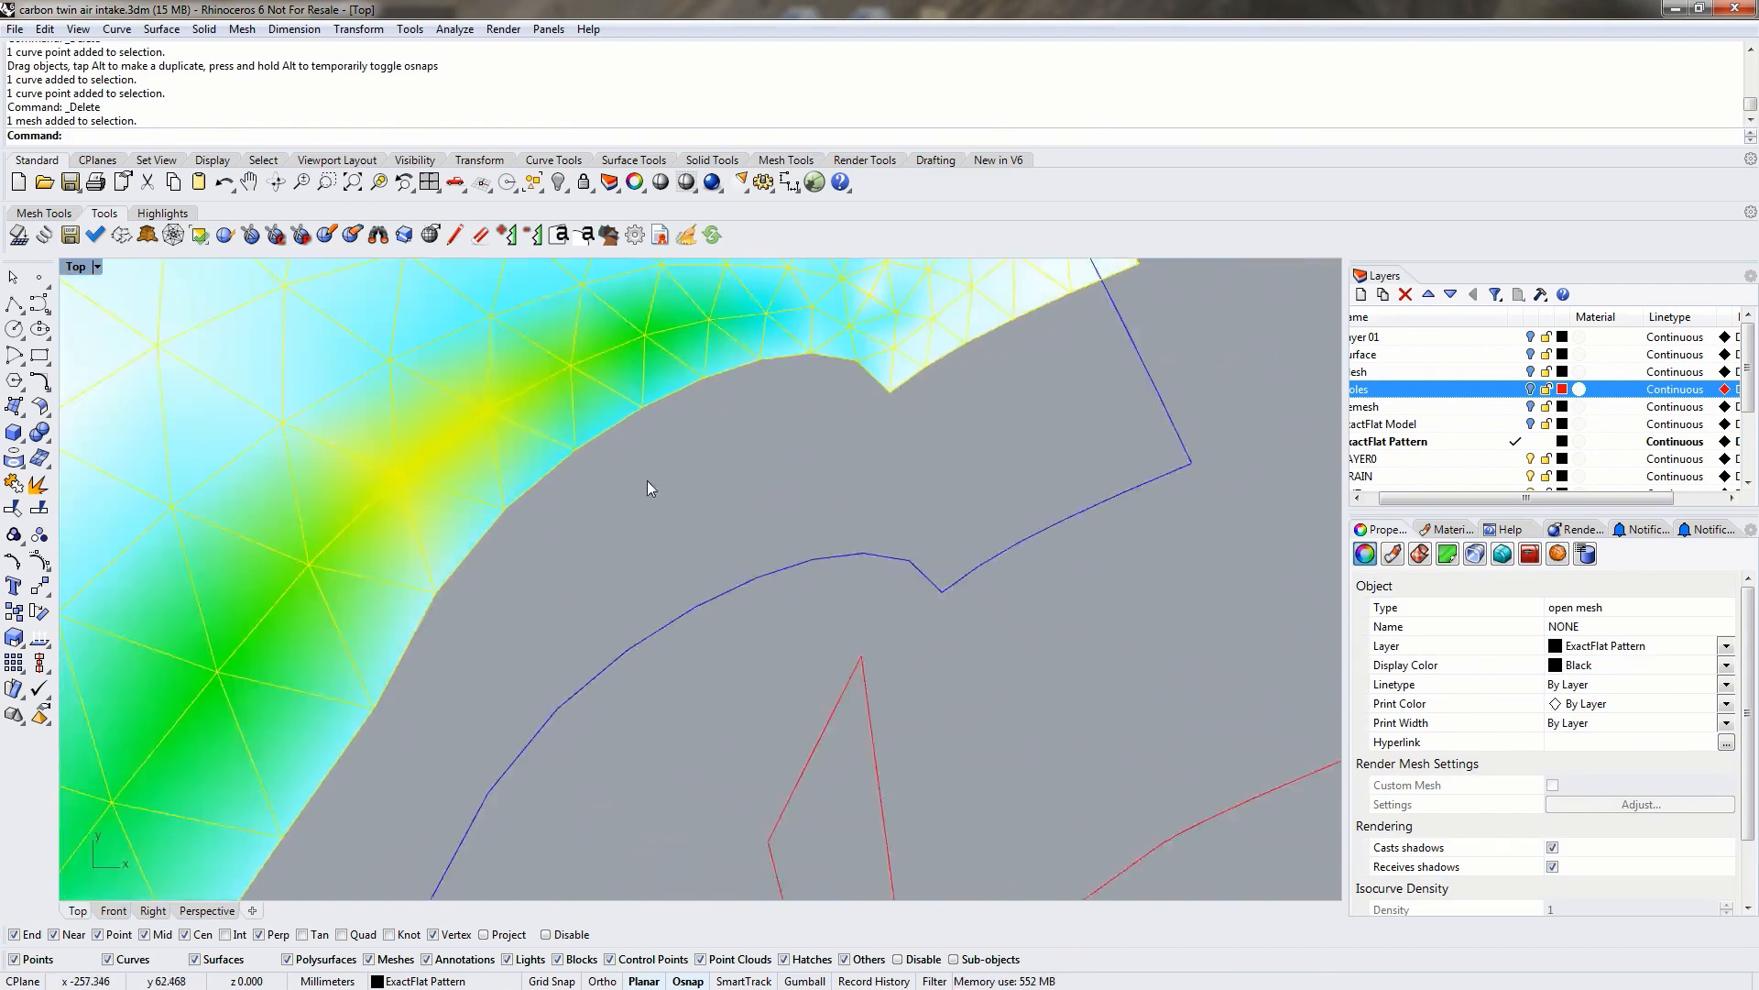
scroll(722, 609, "up", 9)
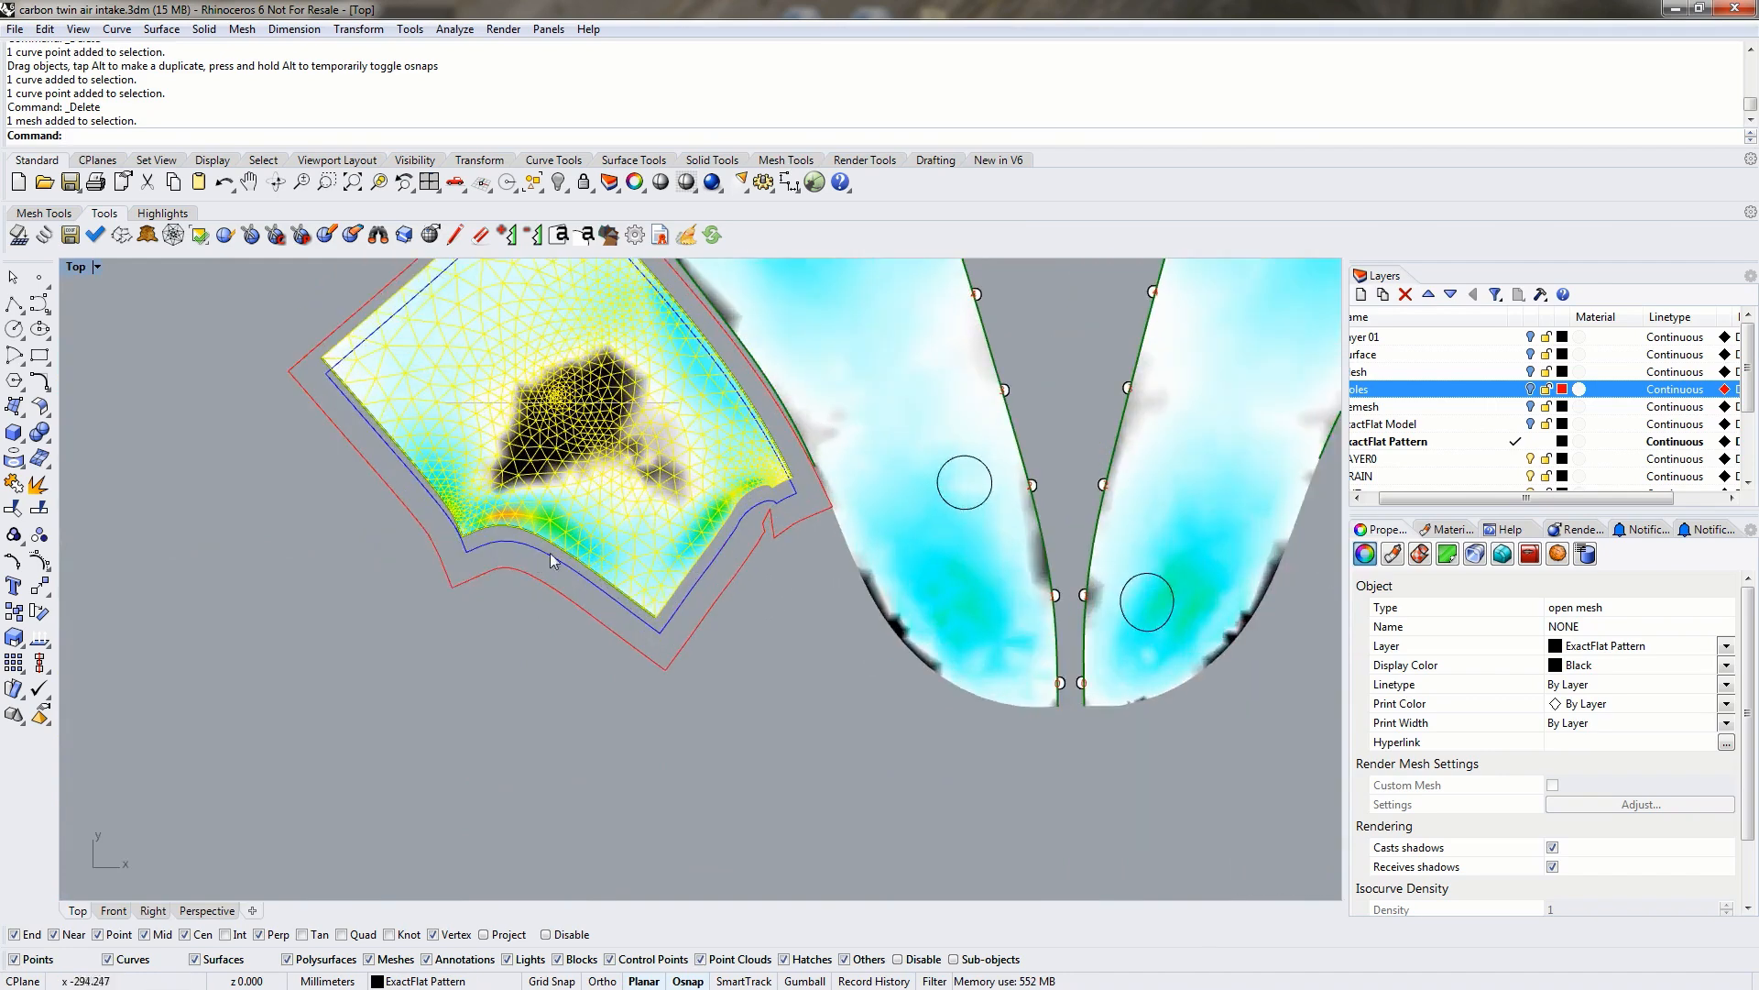
left_click(657, 801)
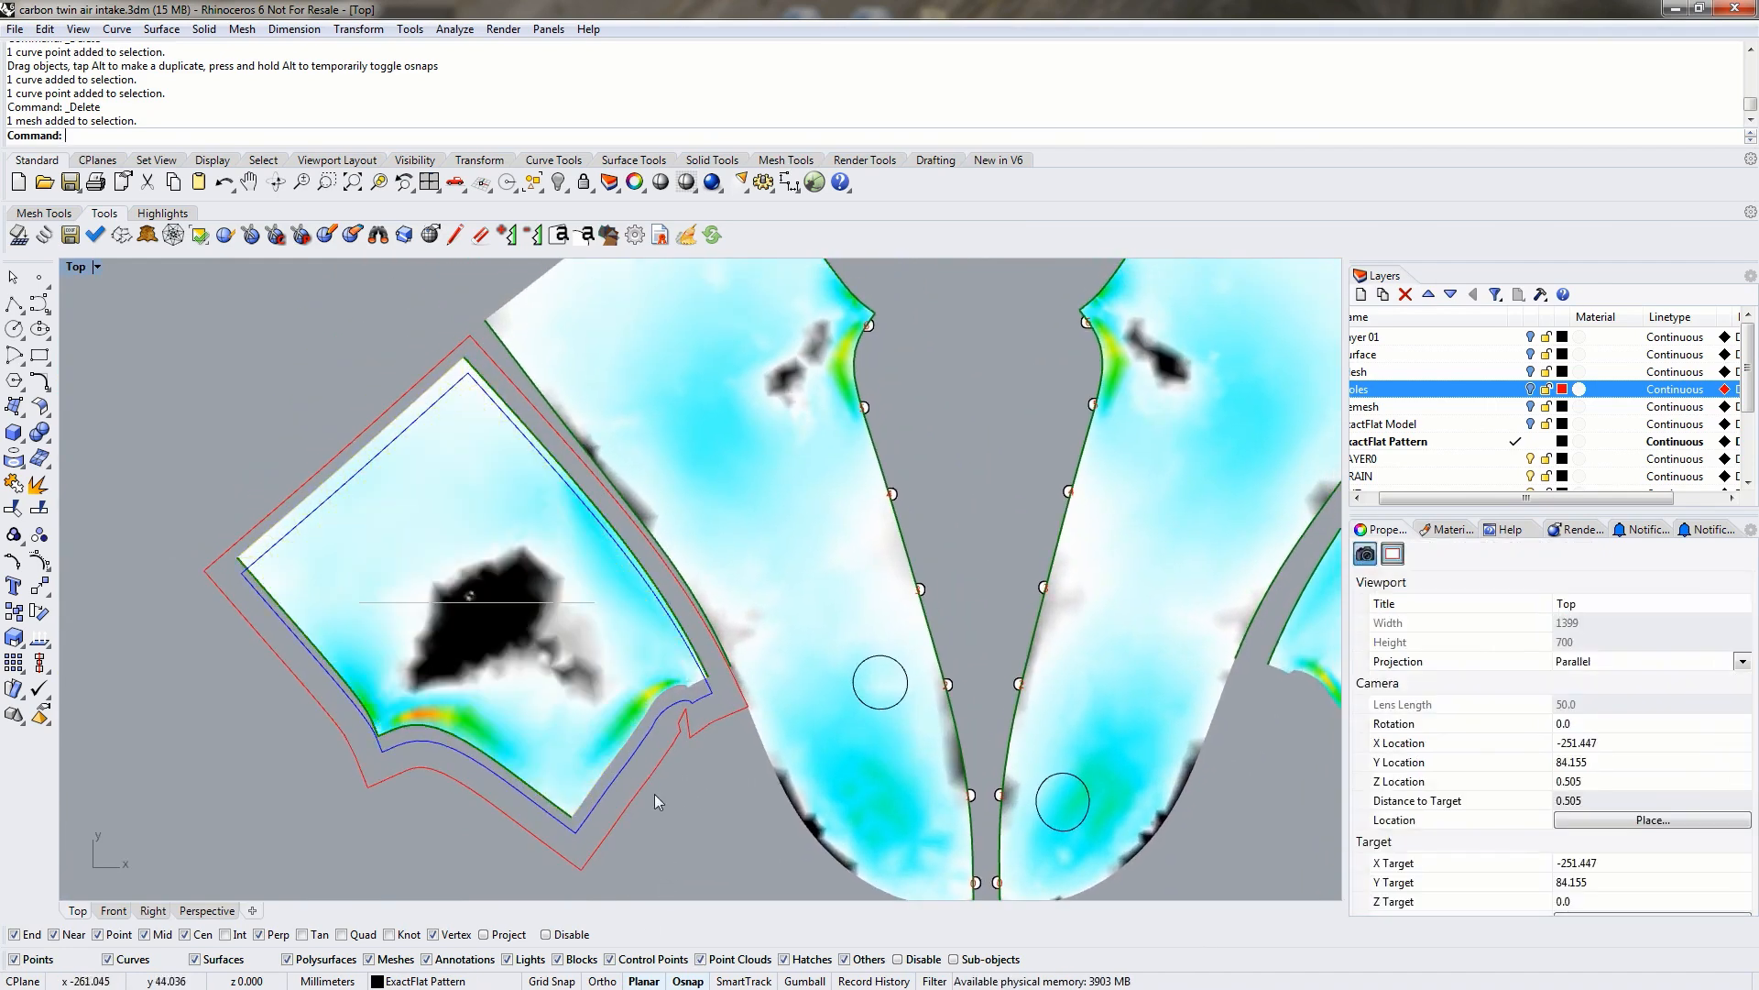
left_click_drag(630, 810, 195, 793)
scroll(430, 723, "down", 3)
left_click(279, 515)
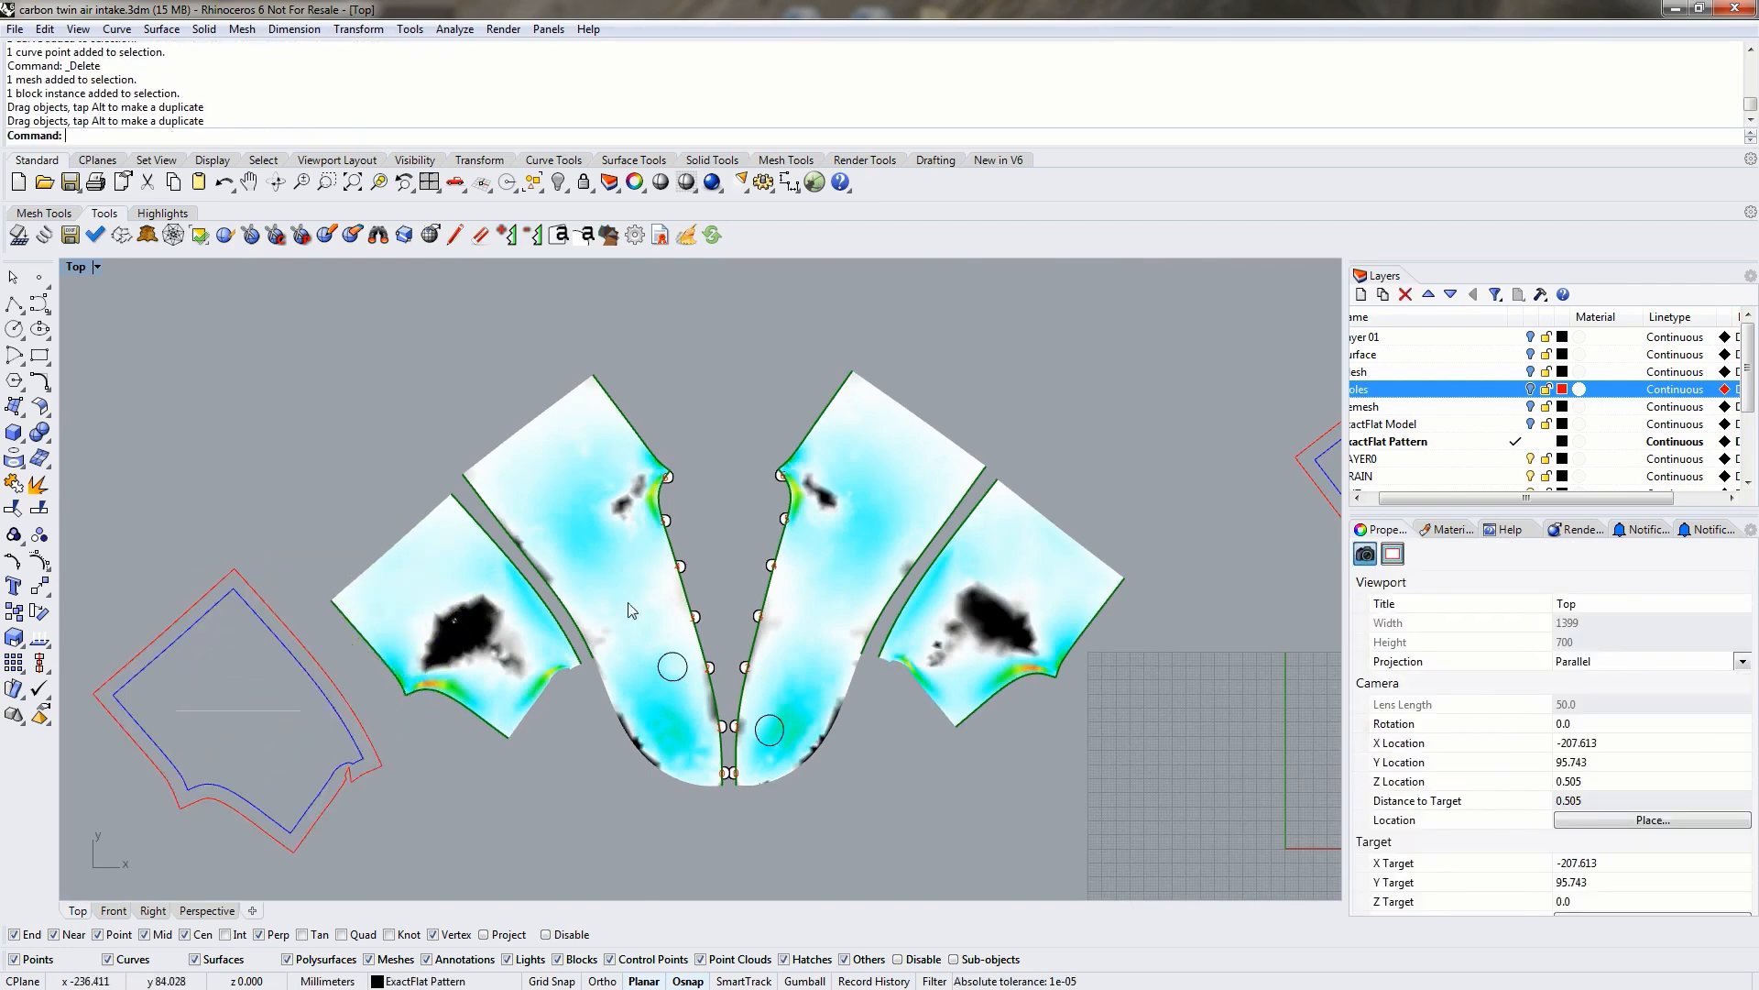
Lay the outline block over the flattened mesh piece once more for comparison, and move it clear again.
left_click_drag(241, 604, 460, 503)
left_click(370, 482)
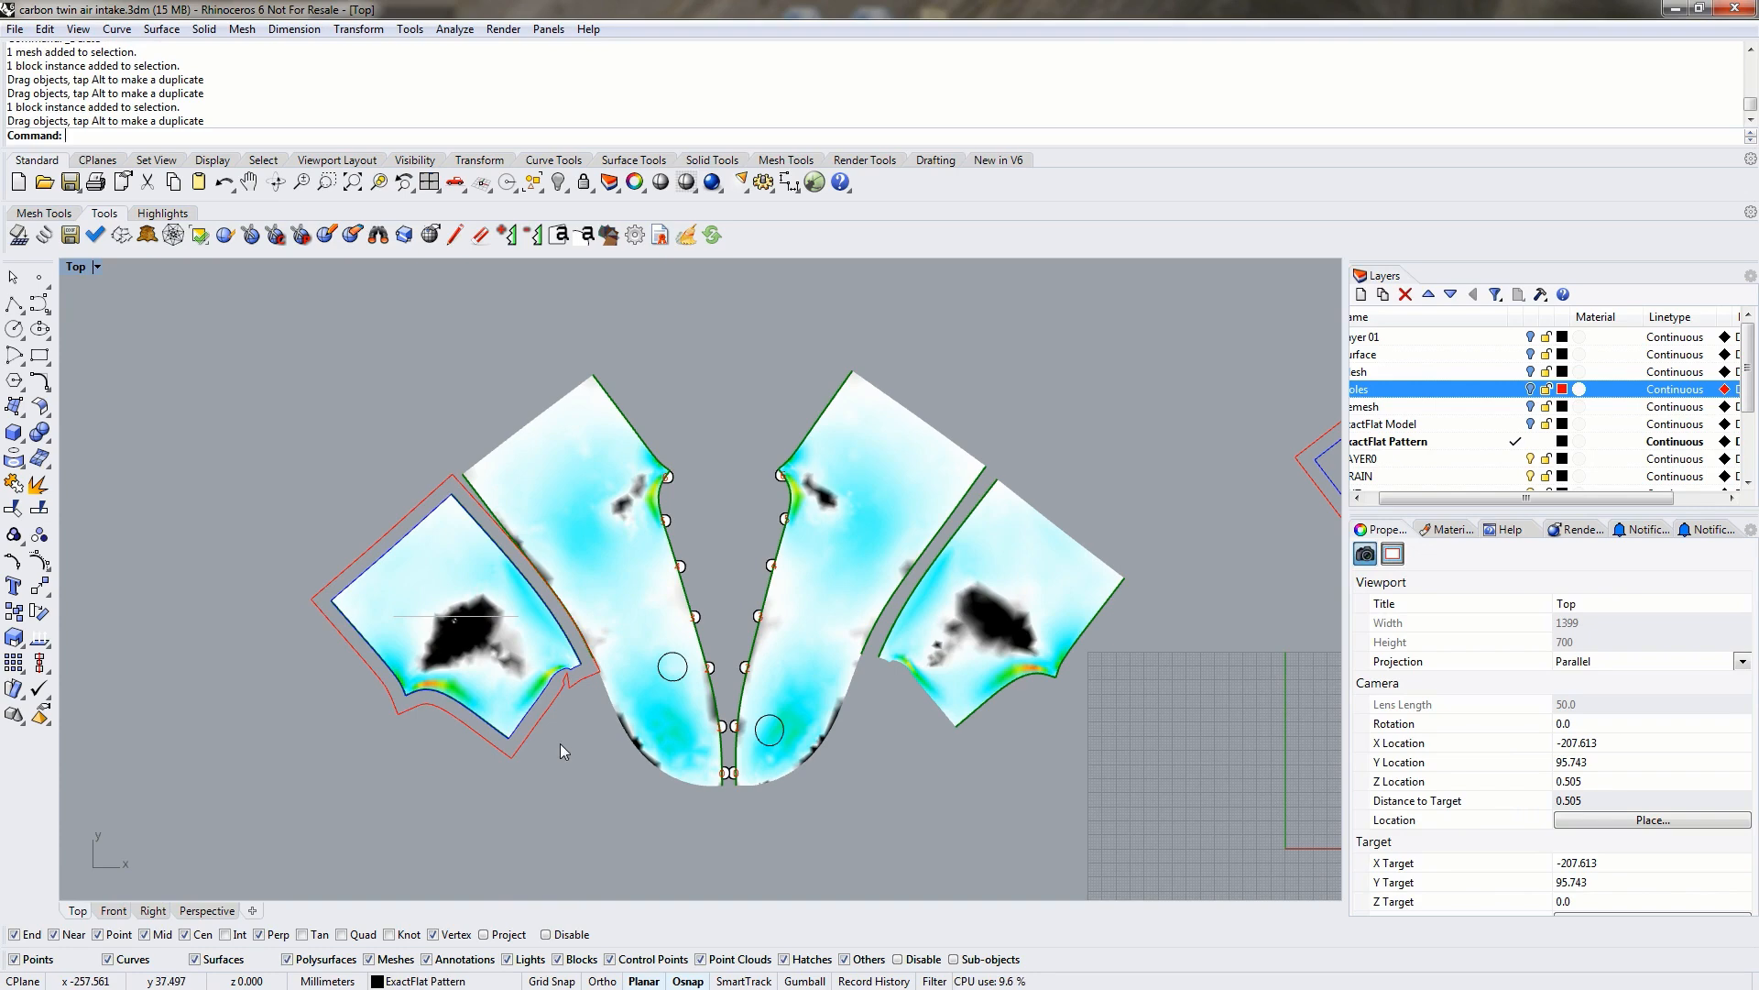
left_click_drag(528, 731, 285, 725)
left_click(279, 484)
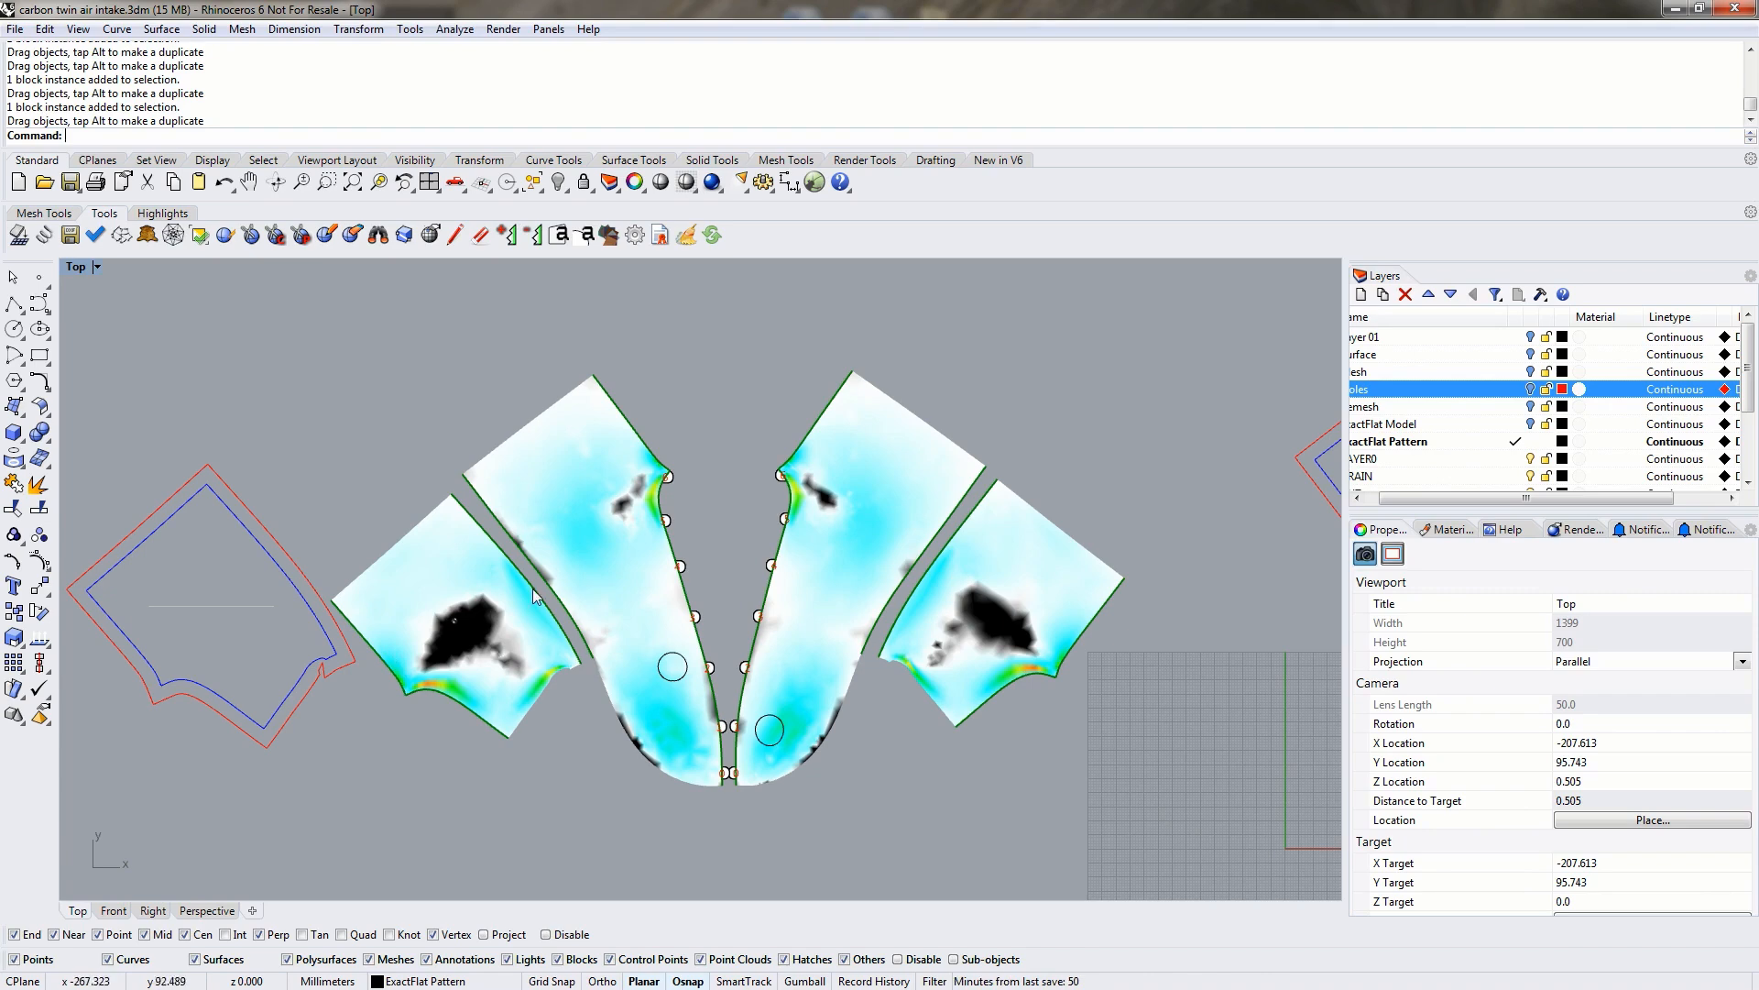
Examine the notch lines and notch tags between the two large exported outlines, from the collar corners down to the lower seam end.
scroll(944, 559, "down", 5)
right_click_drag(1035, 490, 504, 466)
scroll(903, 499, "up", 9)
scroll(811, 458, "up", 3)
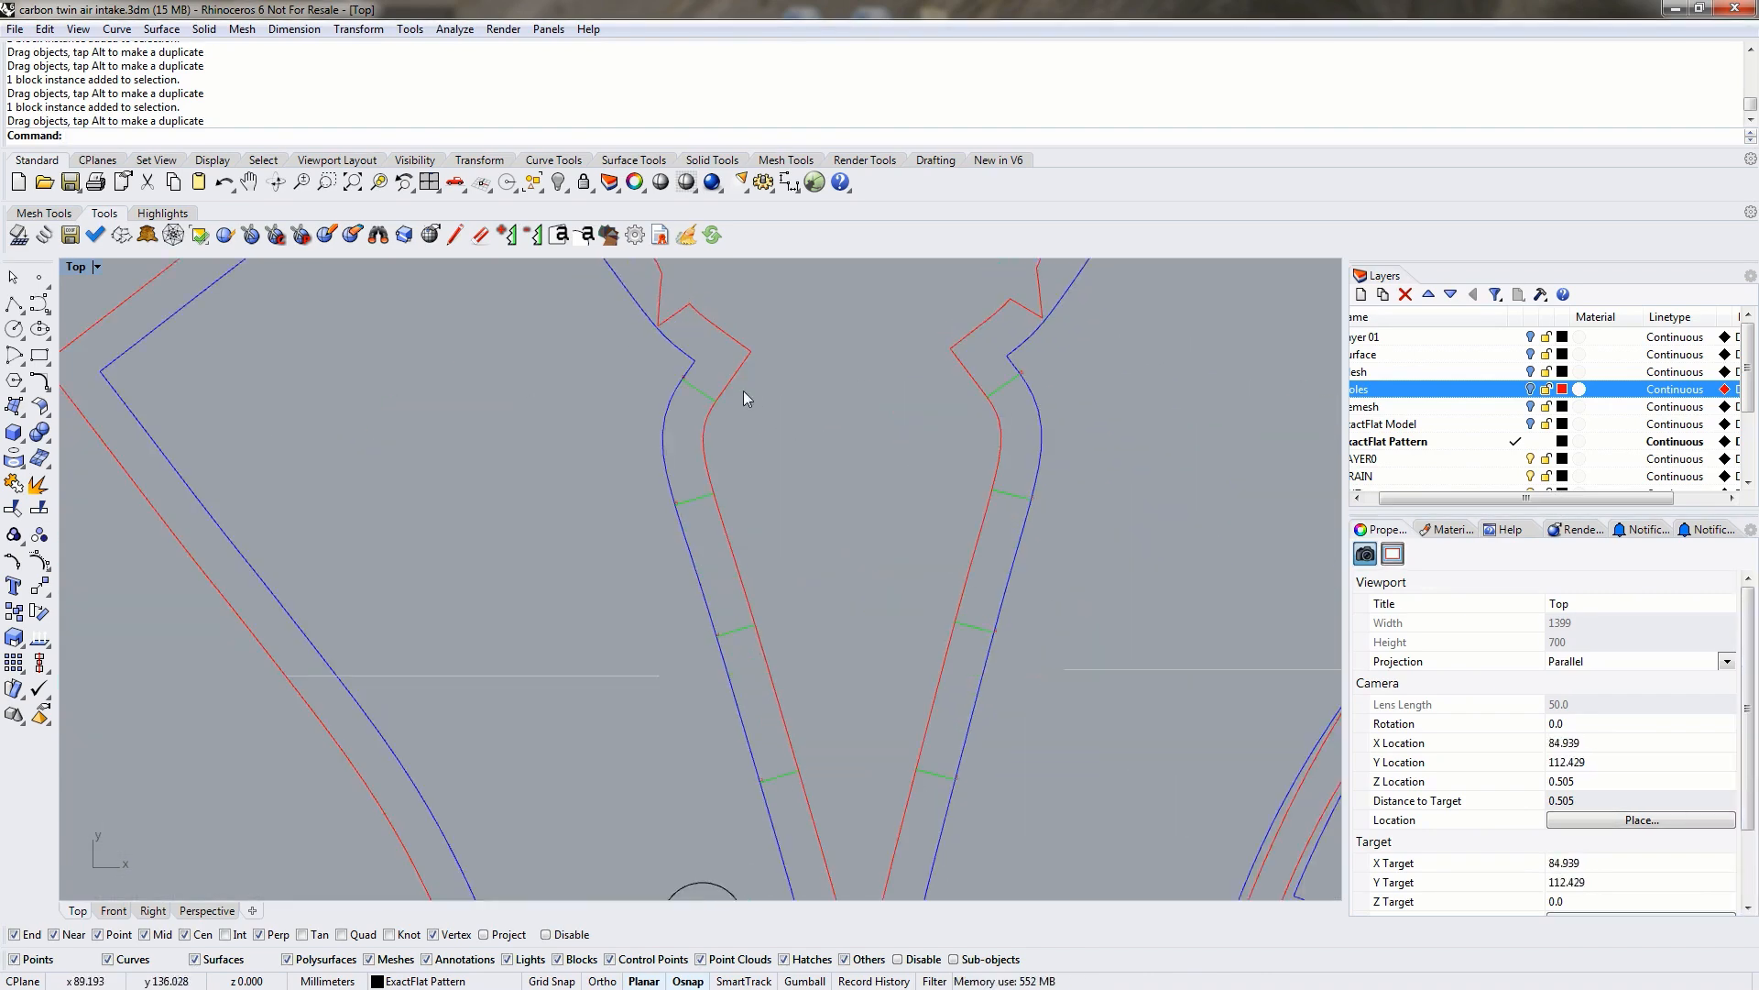
right_click_drag(746, 706, 697, 542)
scroll(716, 757, "up", 6)
scroll(702, 636, "down", 5)
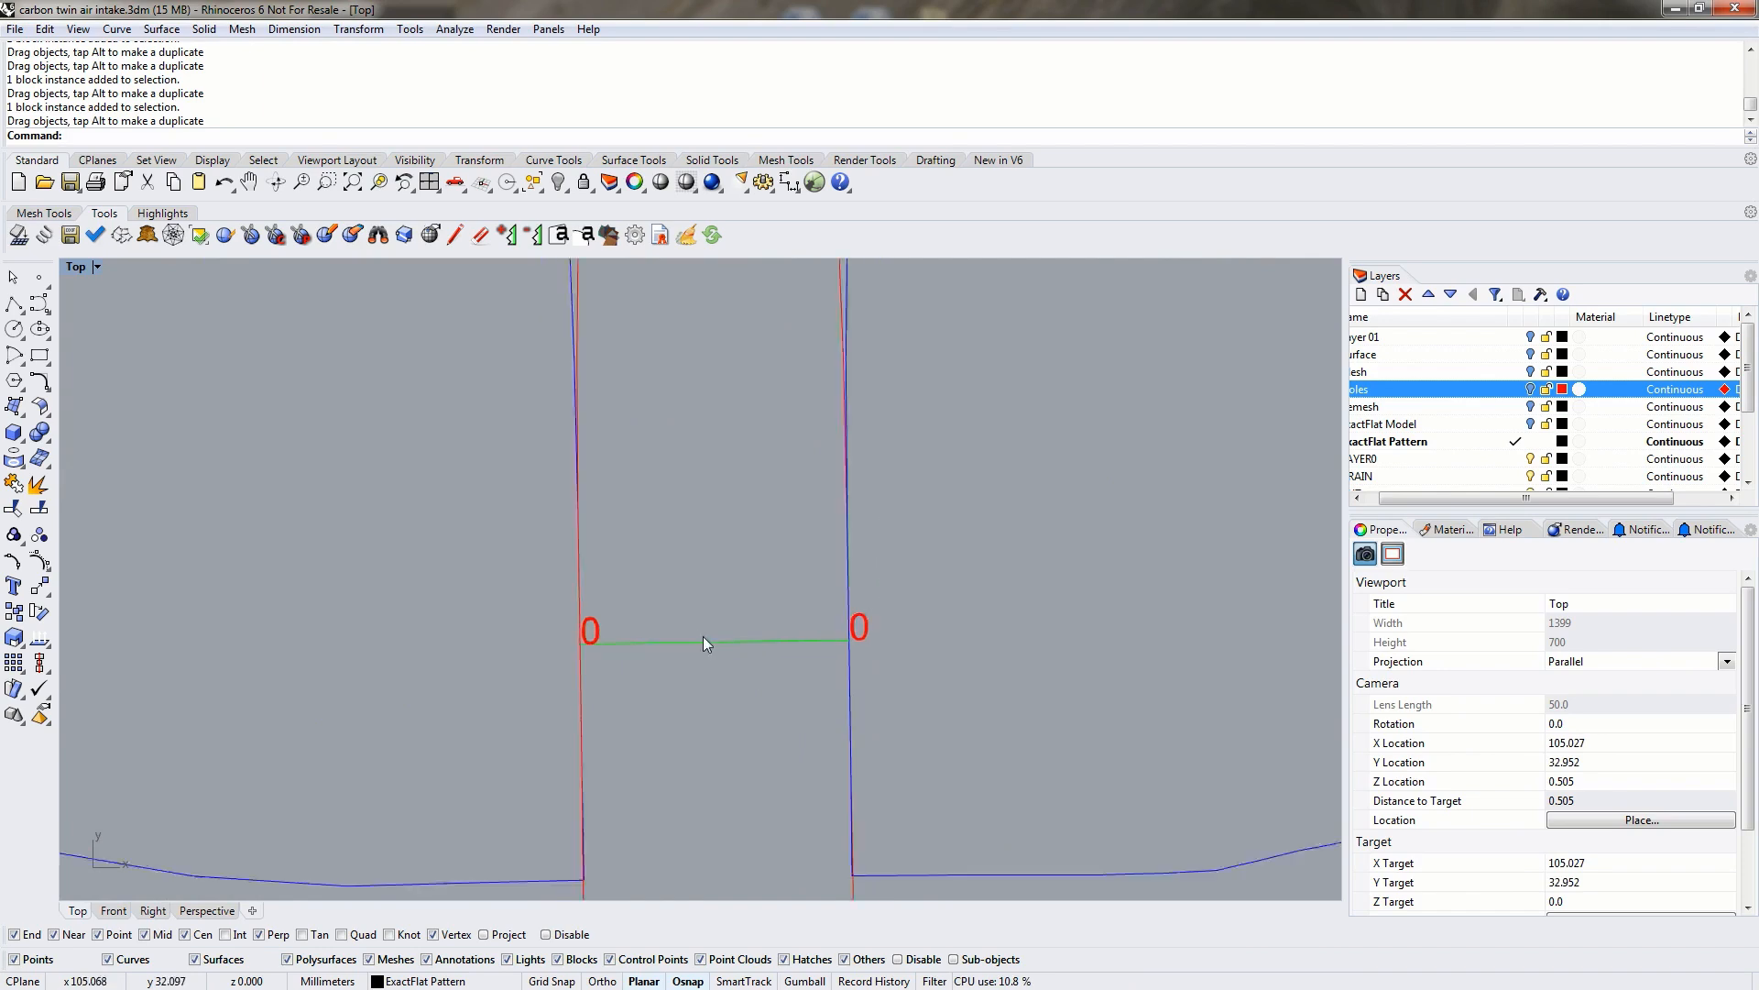
scroll(723, 365, "down", 5)
right_click_drag(784, 315, 733, 697)
right_click_drag(644, 403, 681, 594)
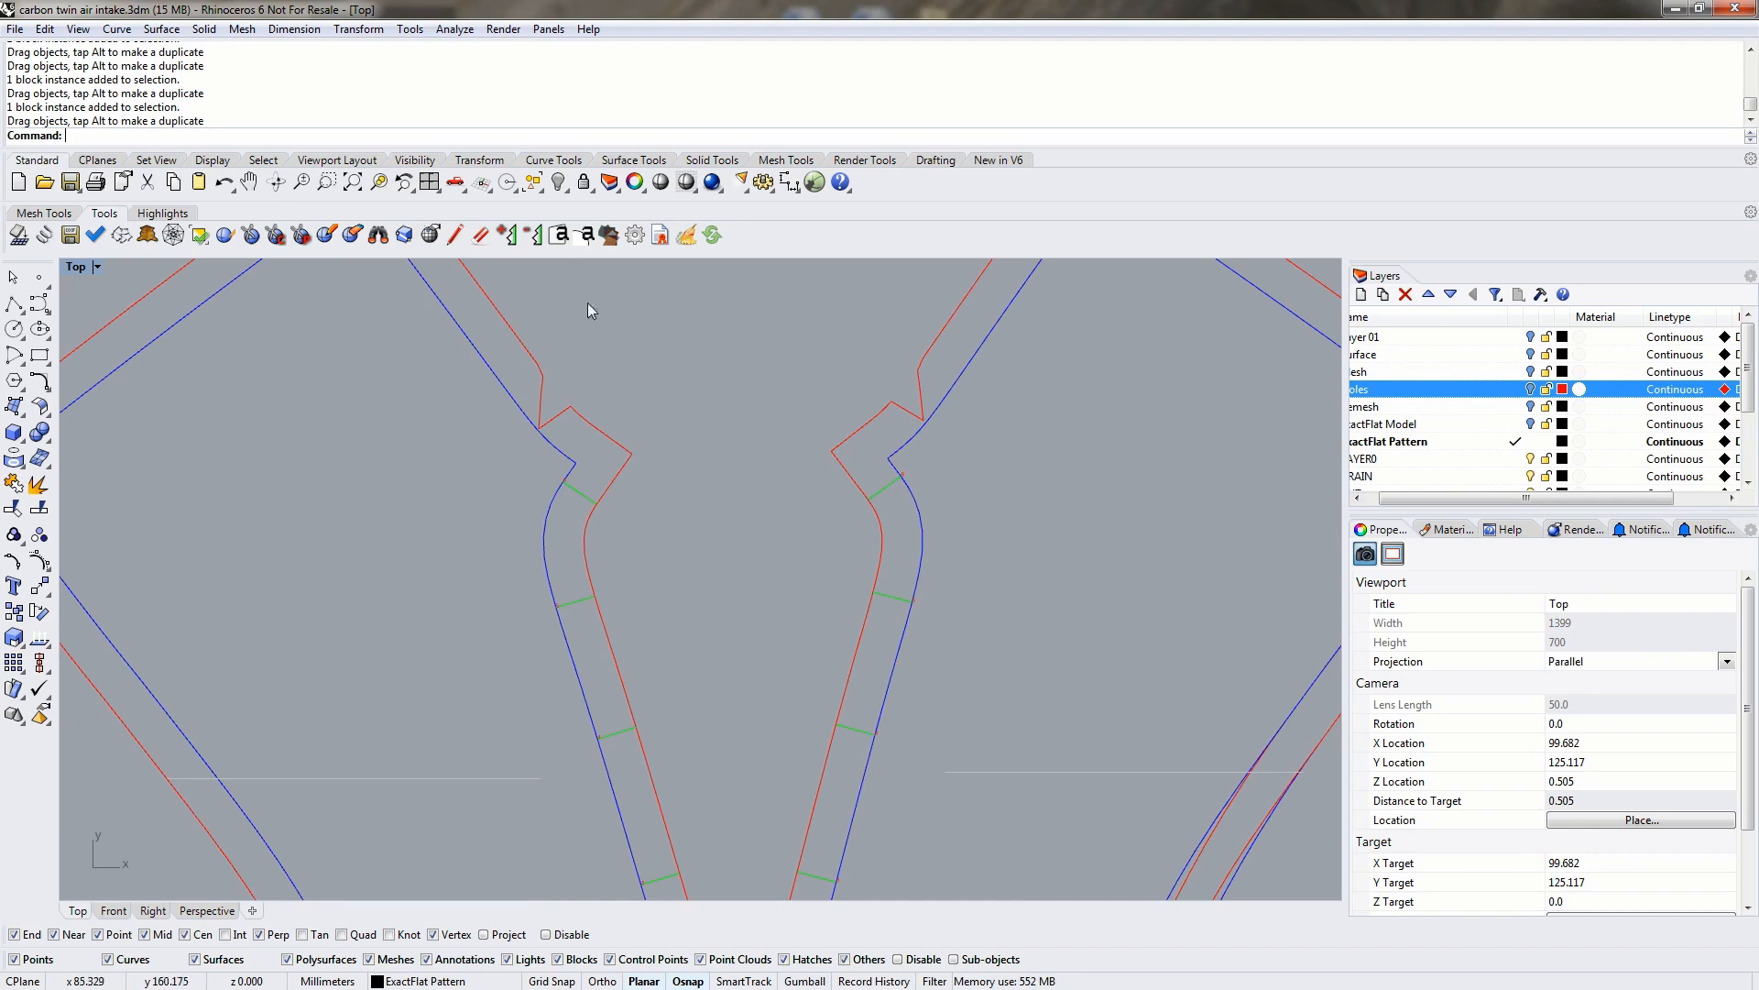
Review the type and length settings of tag 0 in the Notch Tags dialog and close it.
left_click(558, 235)
left_click_drag(857, 353, 1070, 341)
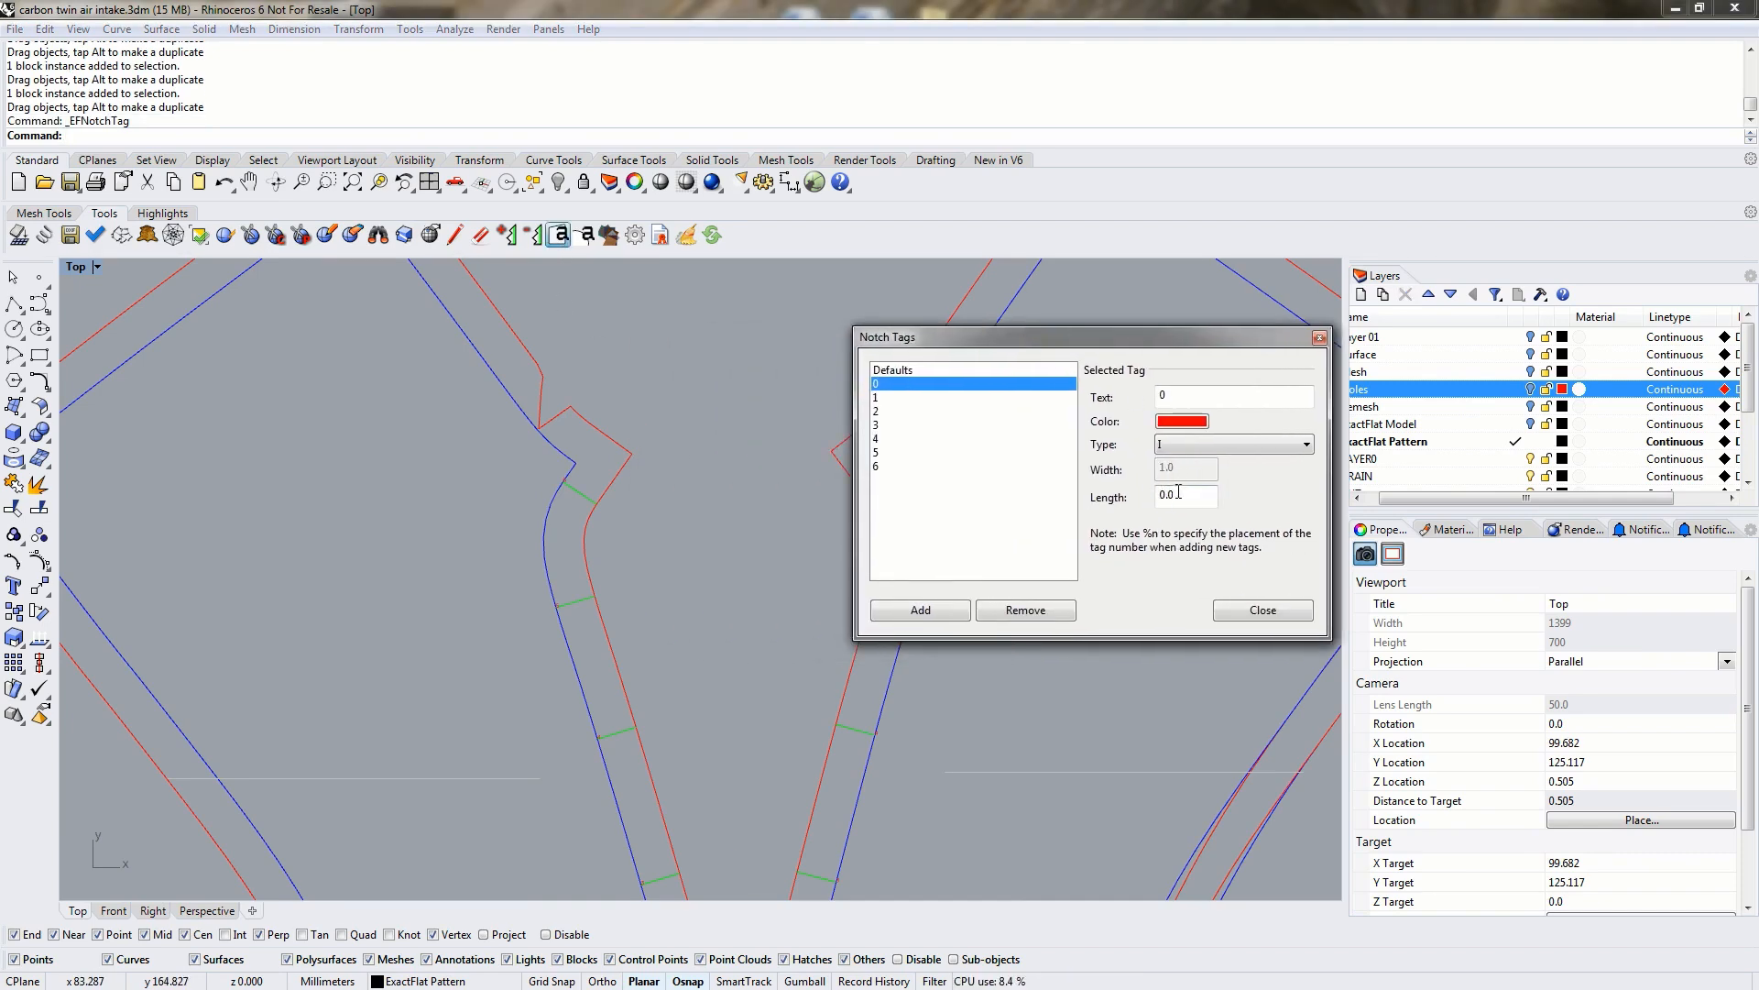
left_click(1201, 447)
left_click(1202, 448)
left_click(1188, 497)
left_click(1294, 612)
Inspect notch tag 6 and its notch line near the collar corner of the large exported outline.
scroll(568, 476, "up", 15)
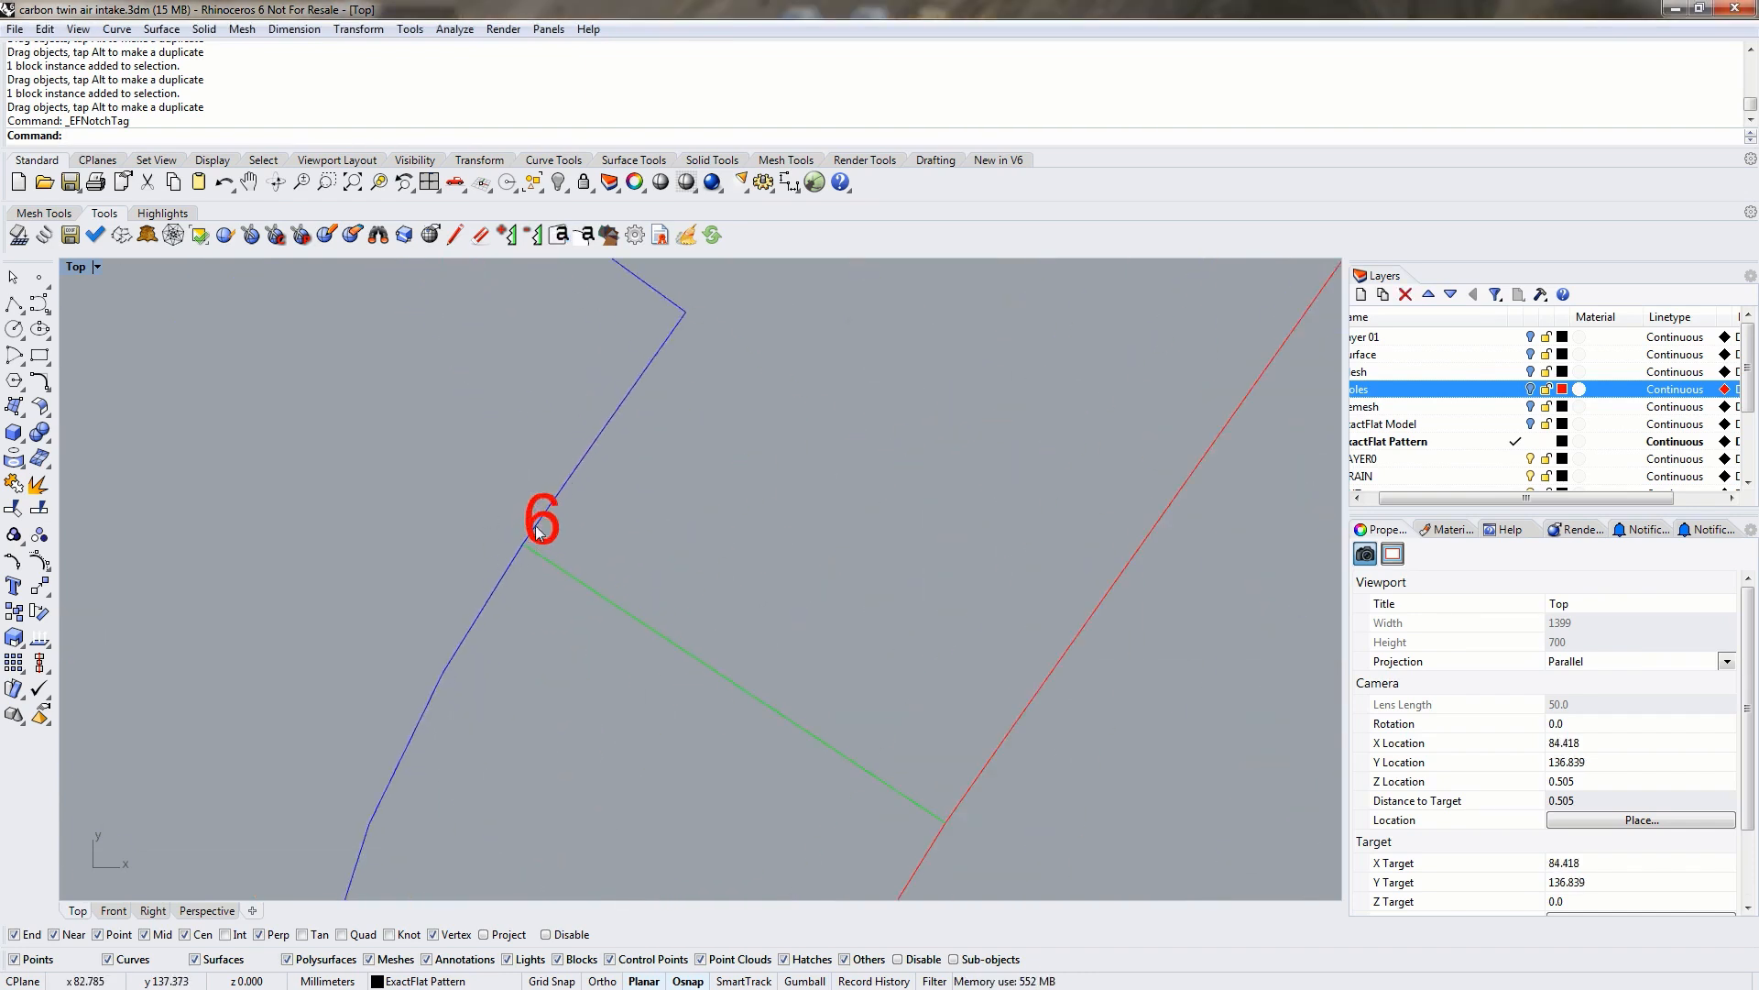
left_click(555, 545)
left_click(575, 707)
scroll(575, 707, "down", 10)
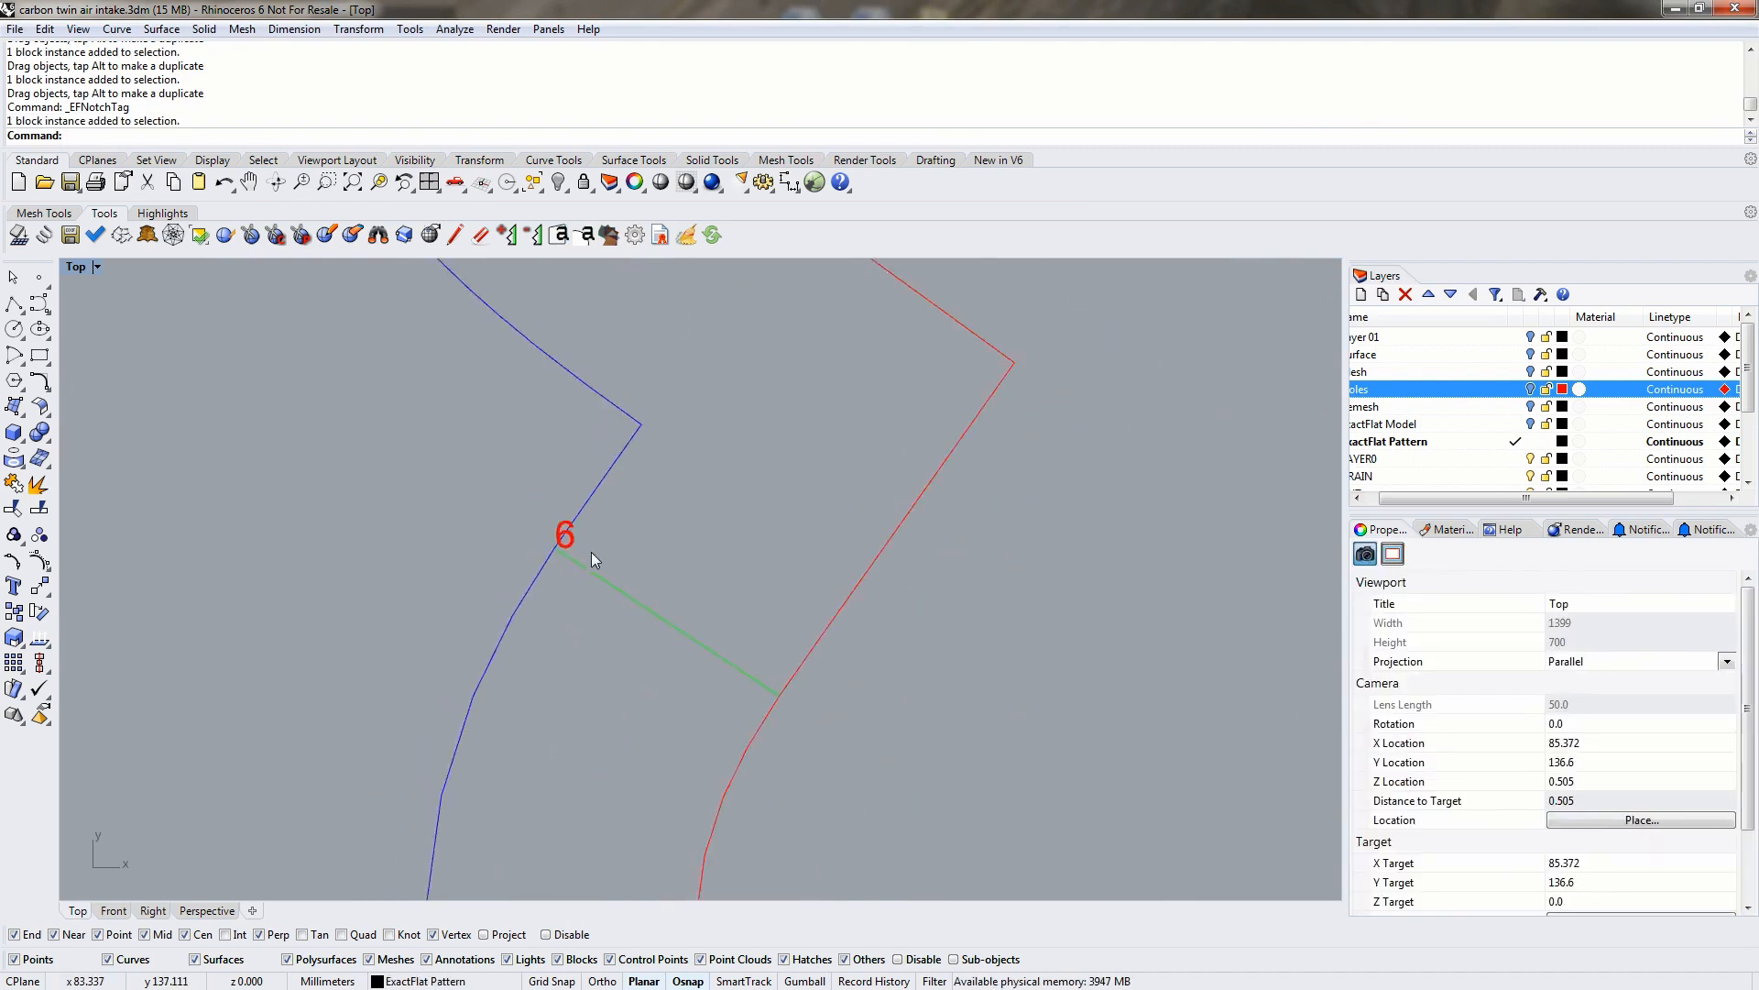
right_click_drag(789, 584, 626, 471)
Go through the exported CUT, SEAM, TRACELINE and NOTCHTAG layers and compare them with the pattern outlines.
left_click_drag(1439, 505, 1398, 506)
scroll(1468, 438, "down", 2)
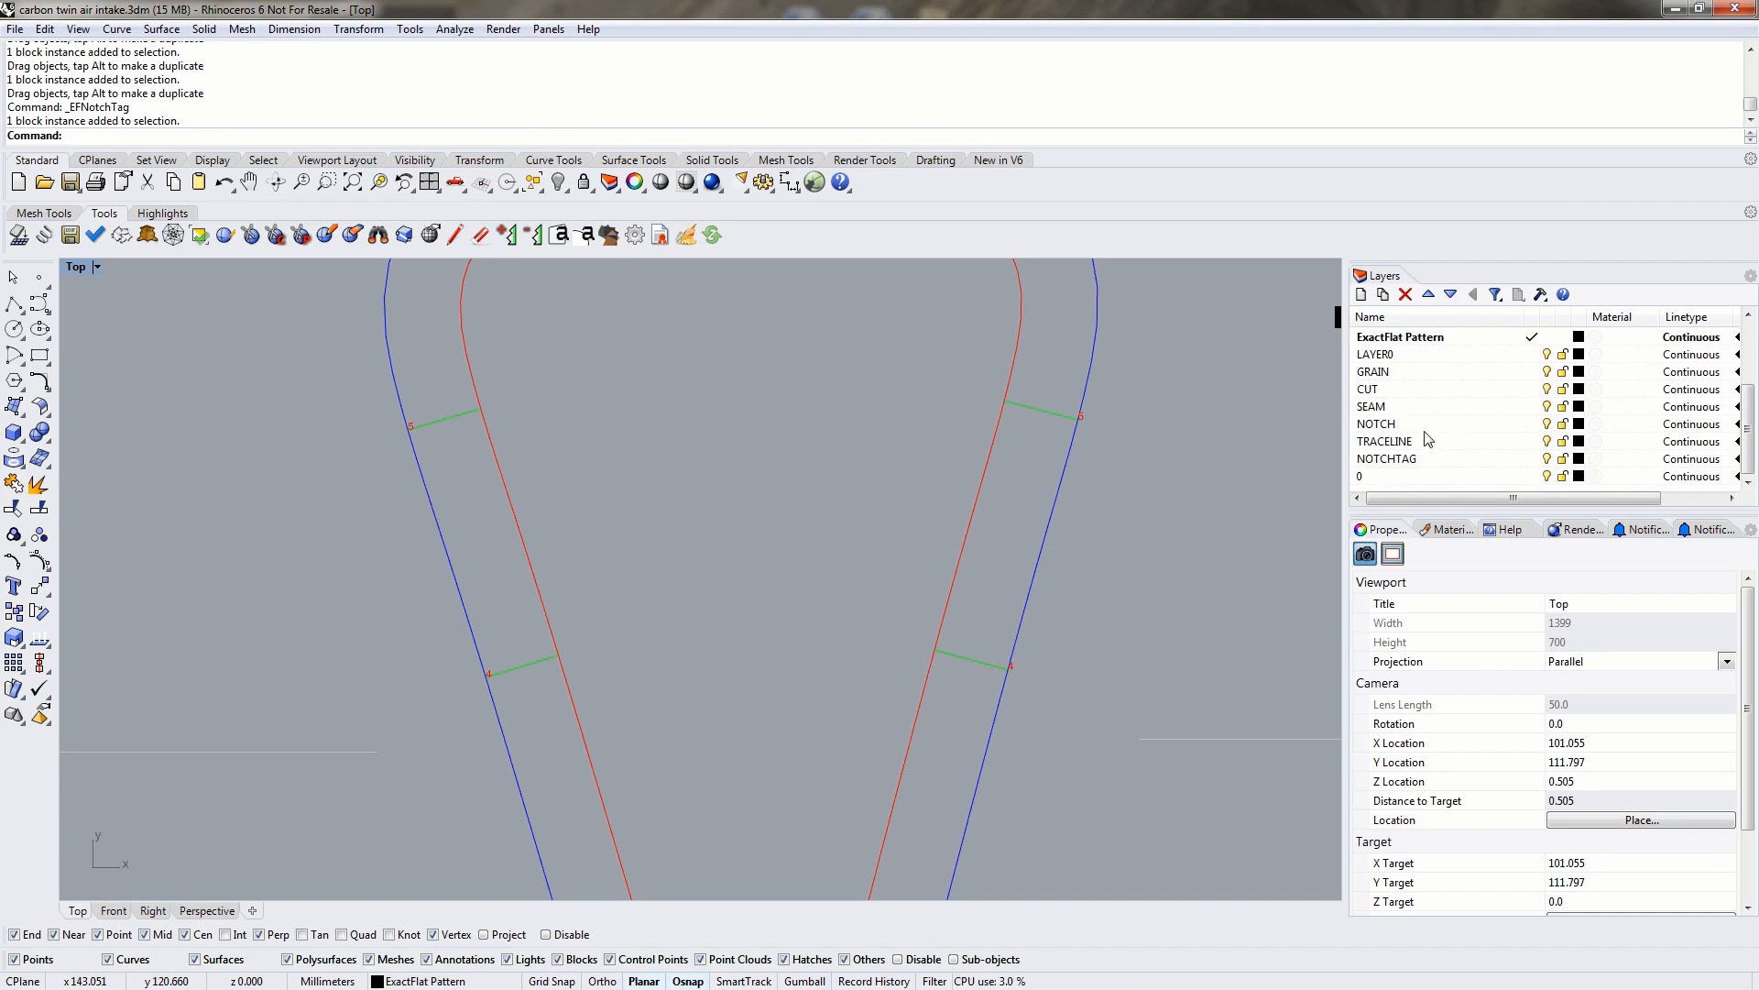
left_click(1378, 392)
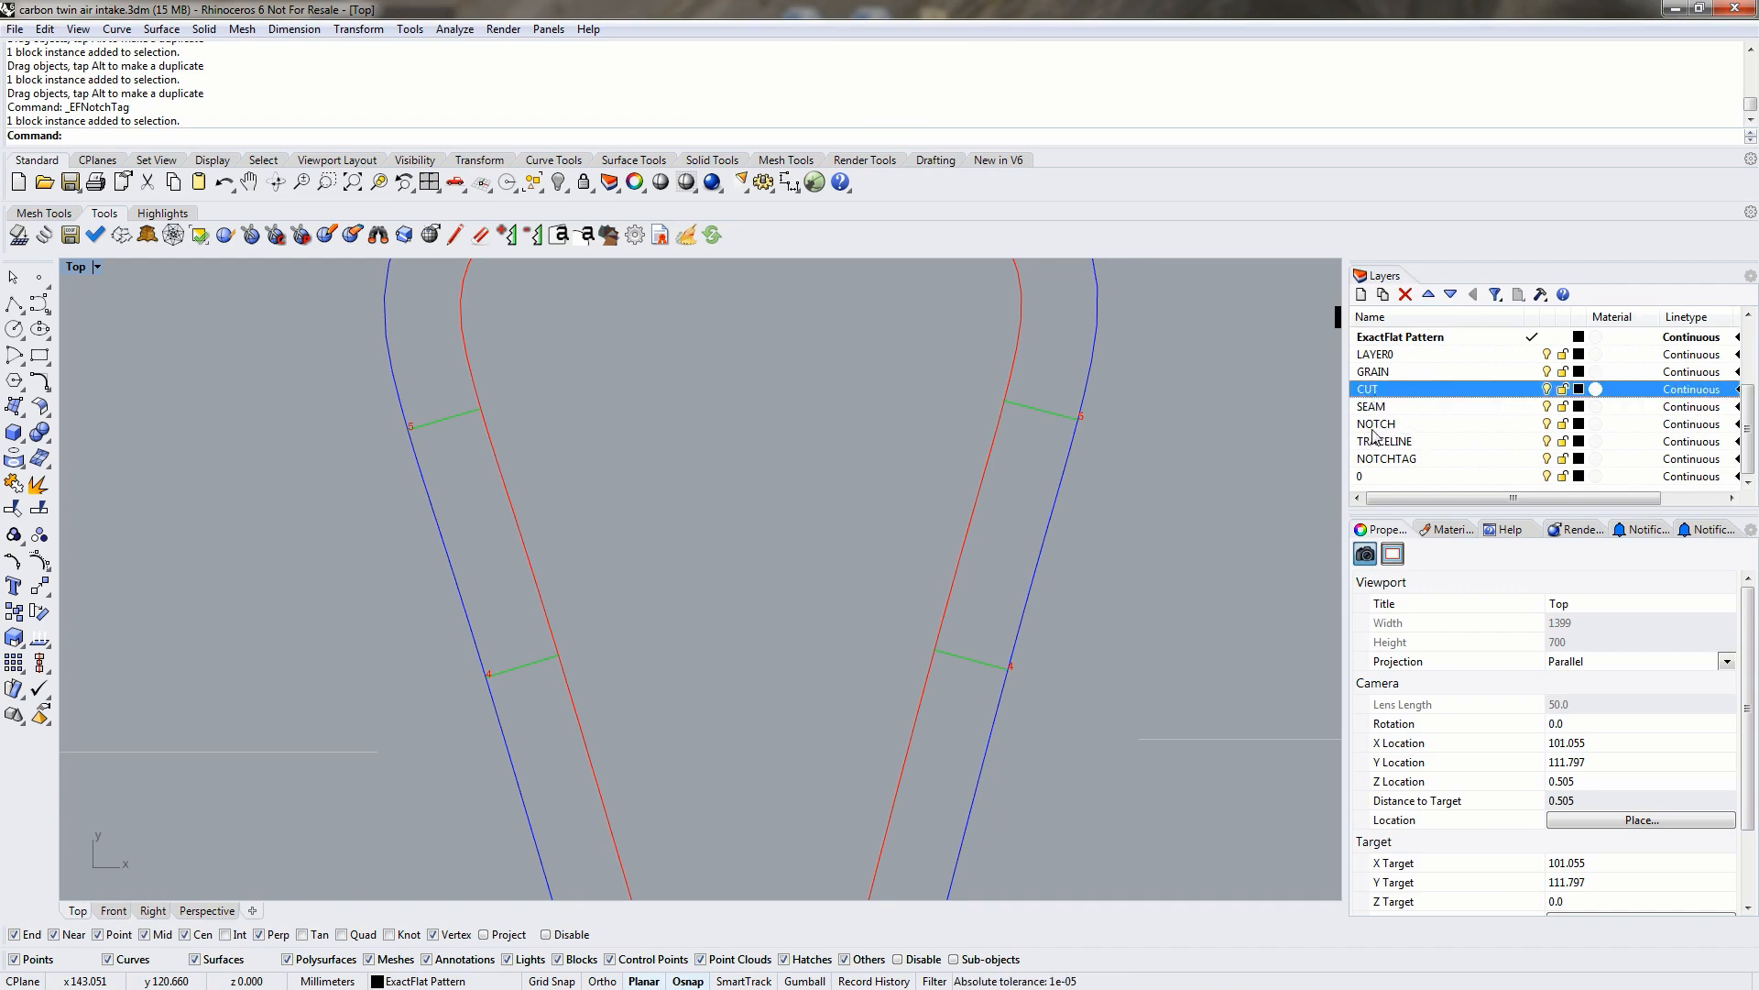
left_click(1380, 407)
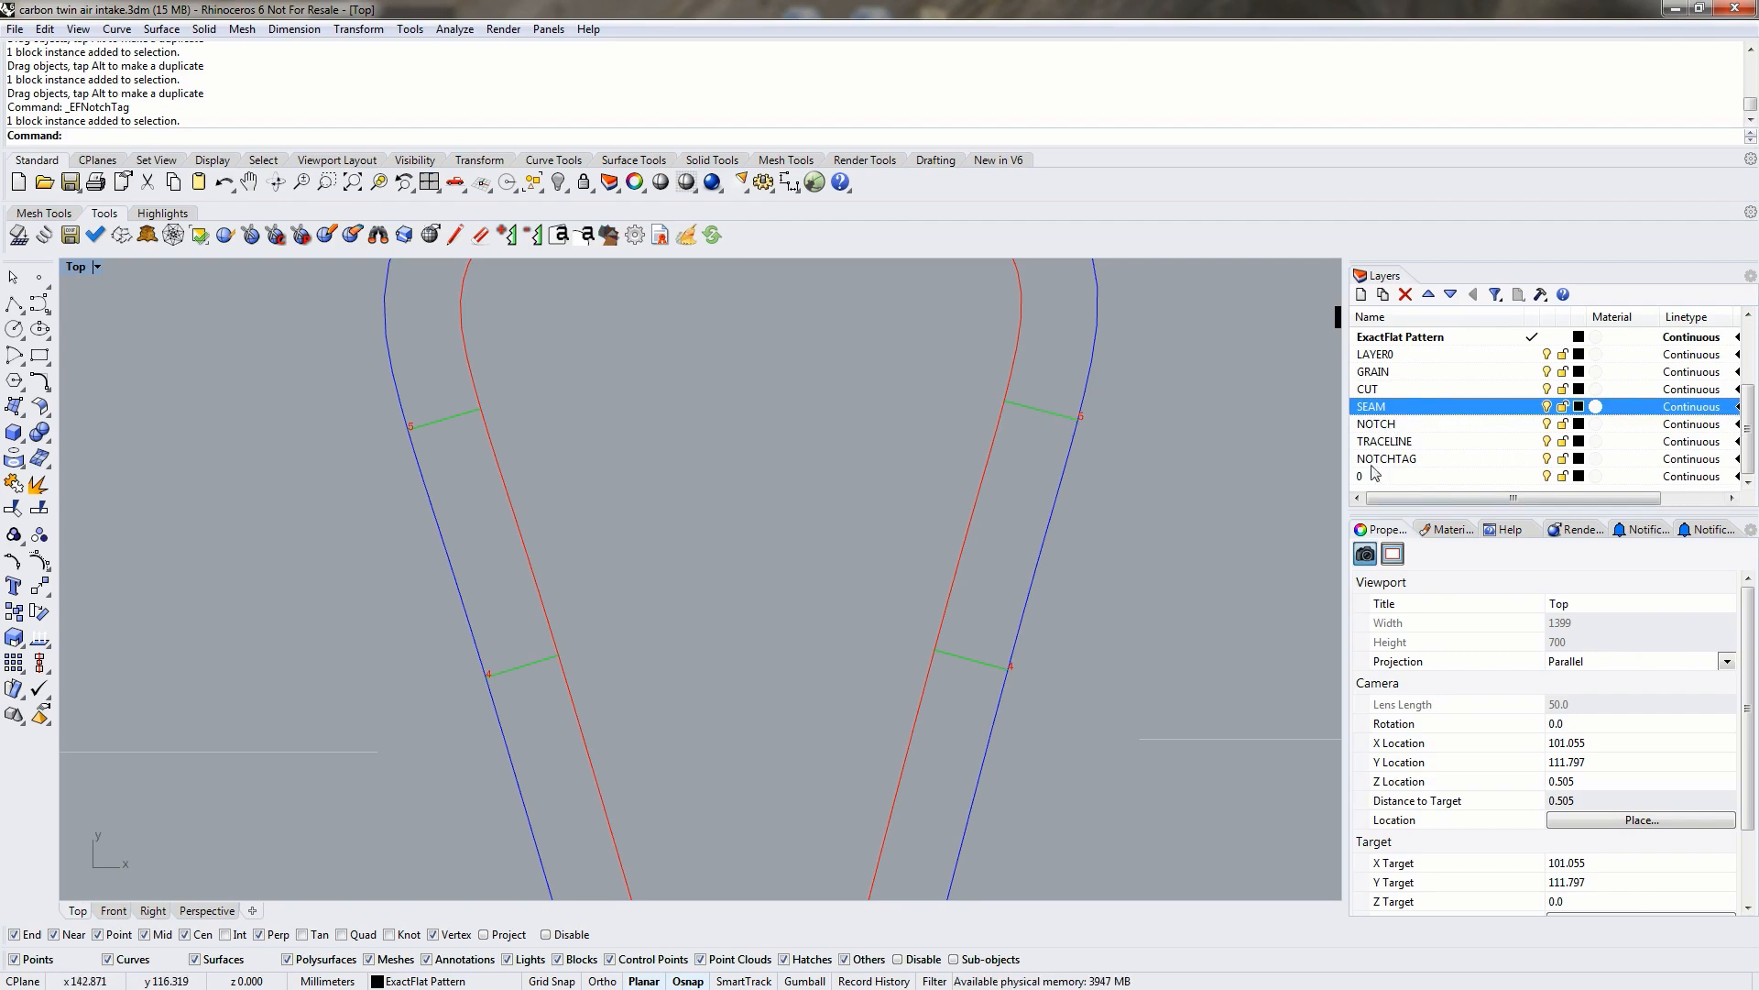
left_click(1399, 444)
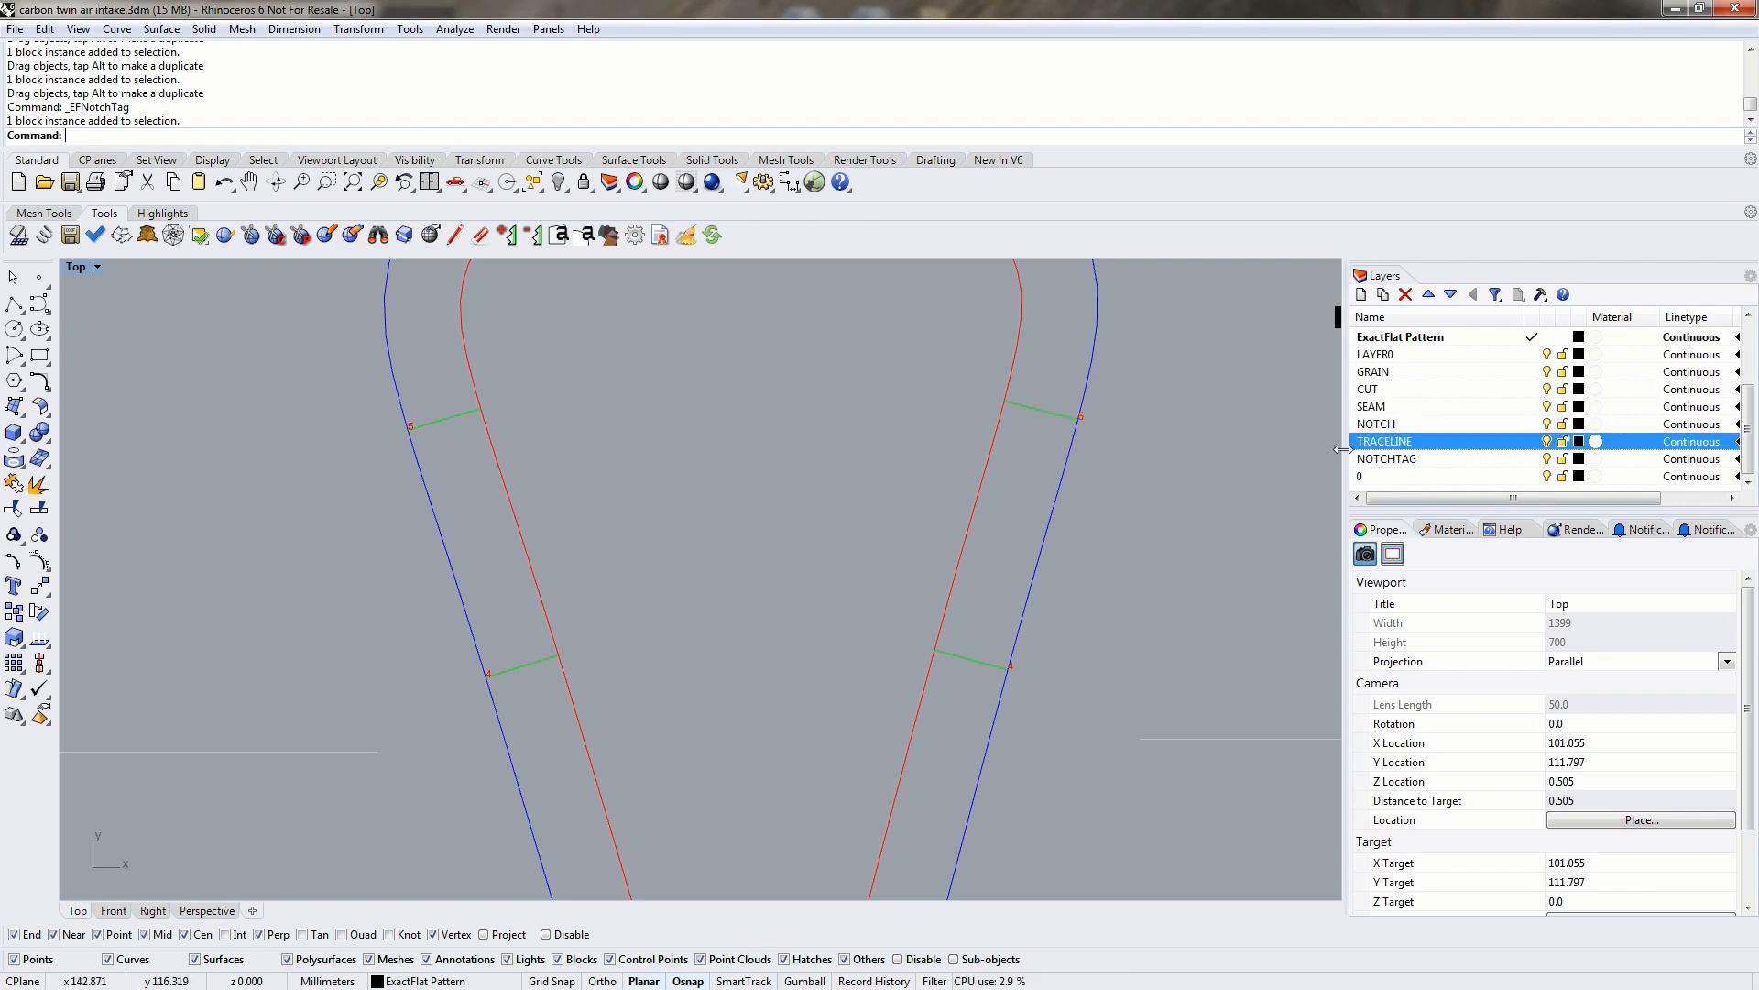
scroll(594, 425, "down", 5)
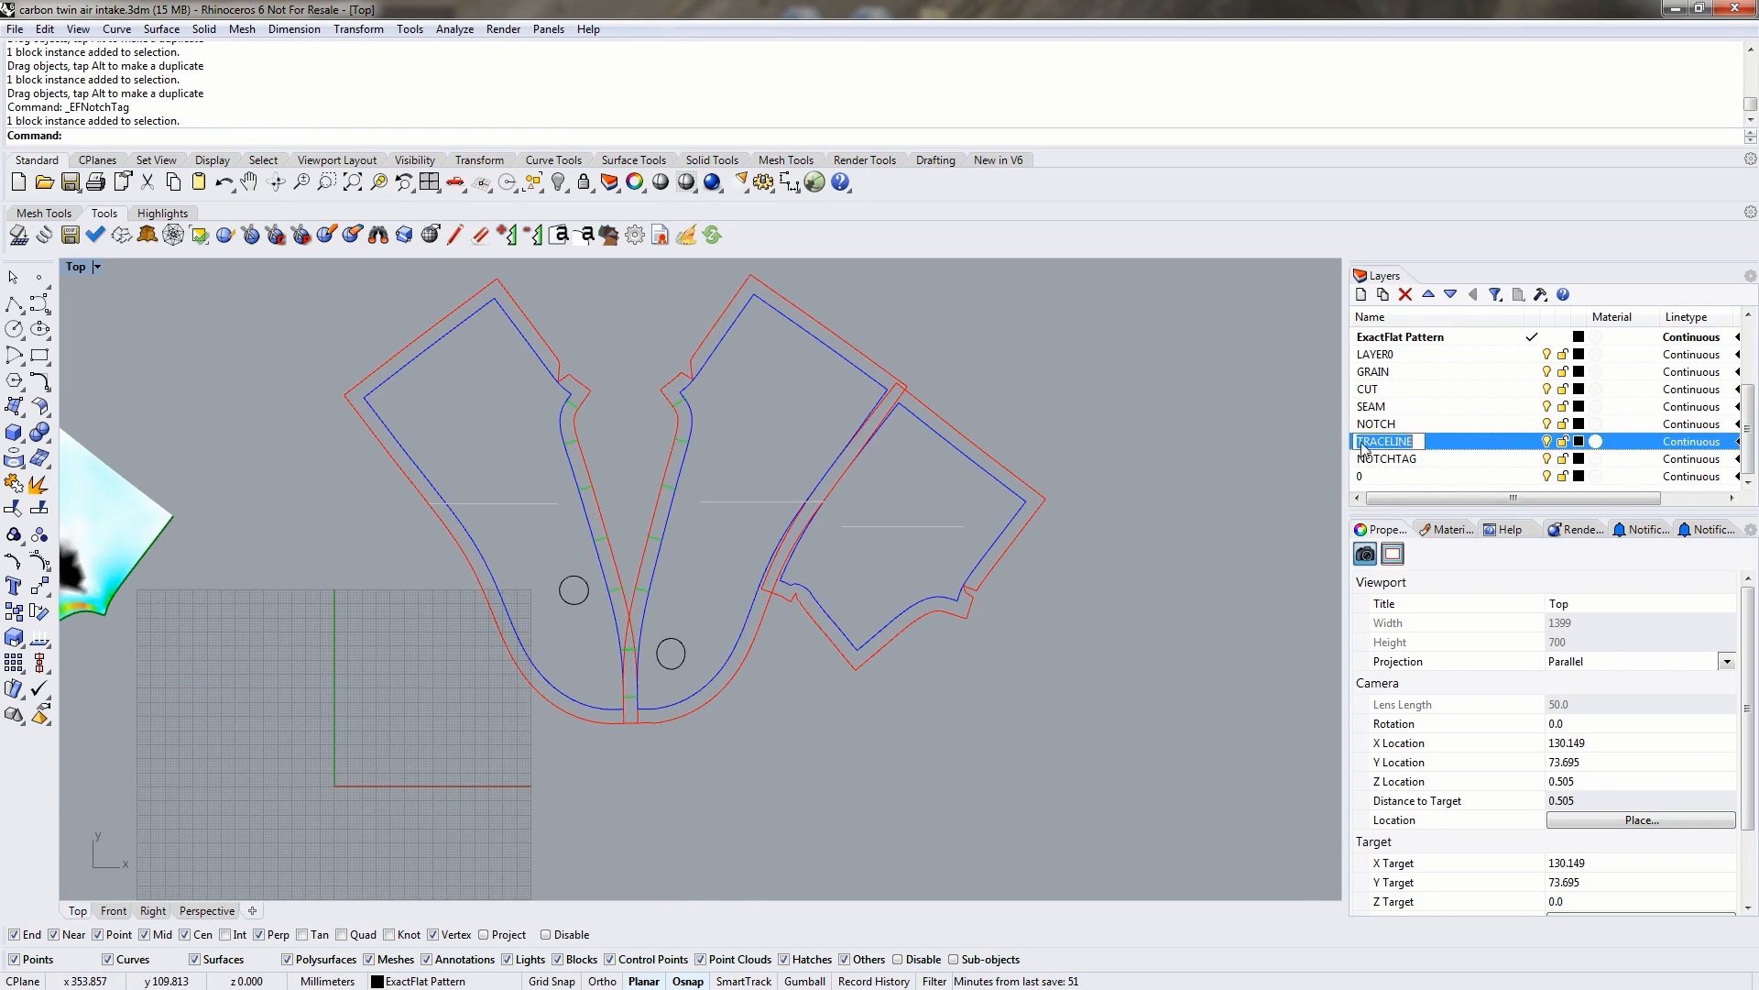
left_click(1407, 460)
scroll(603, 420, "up", 8)
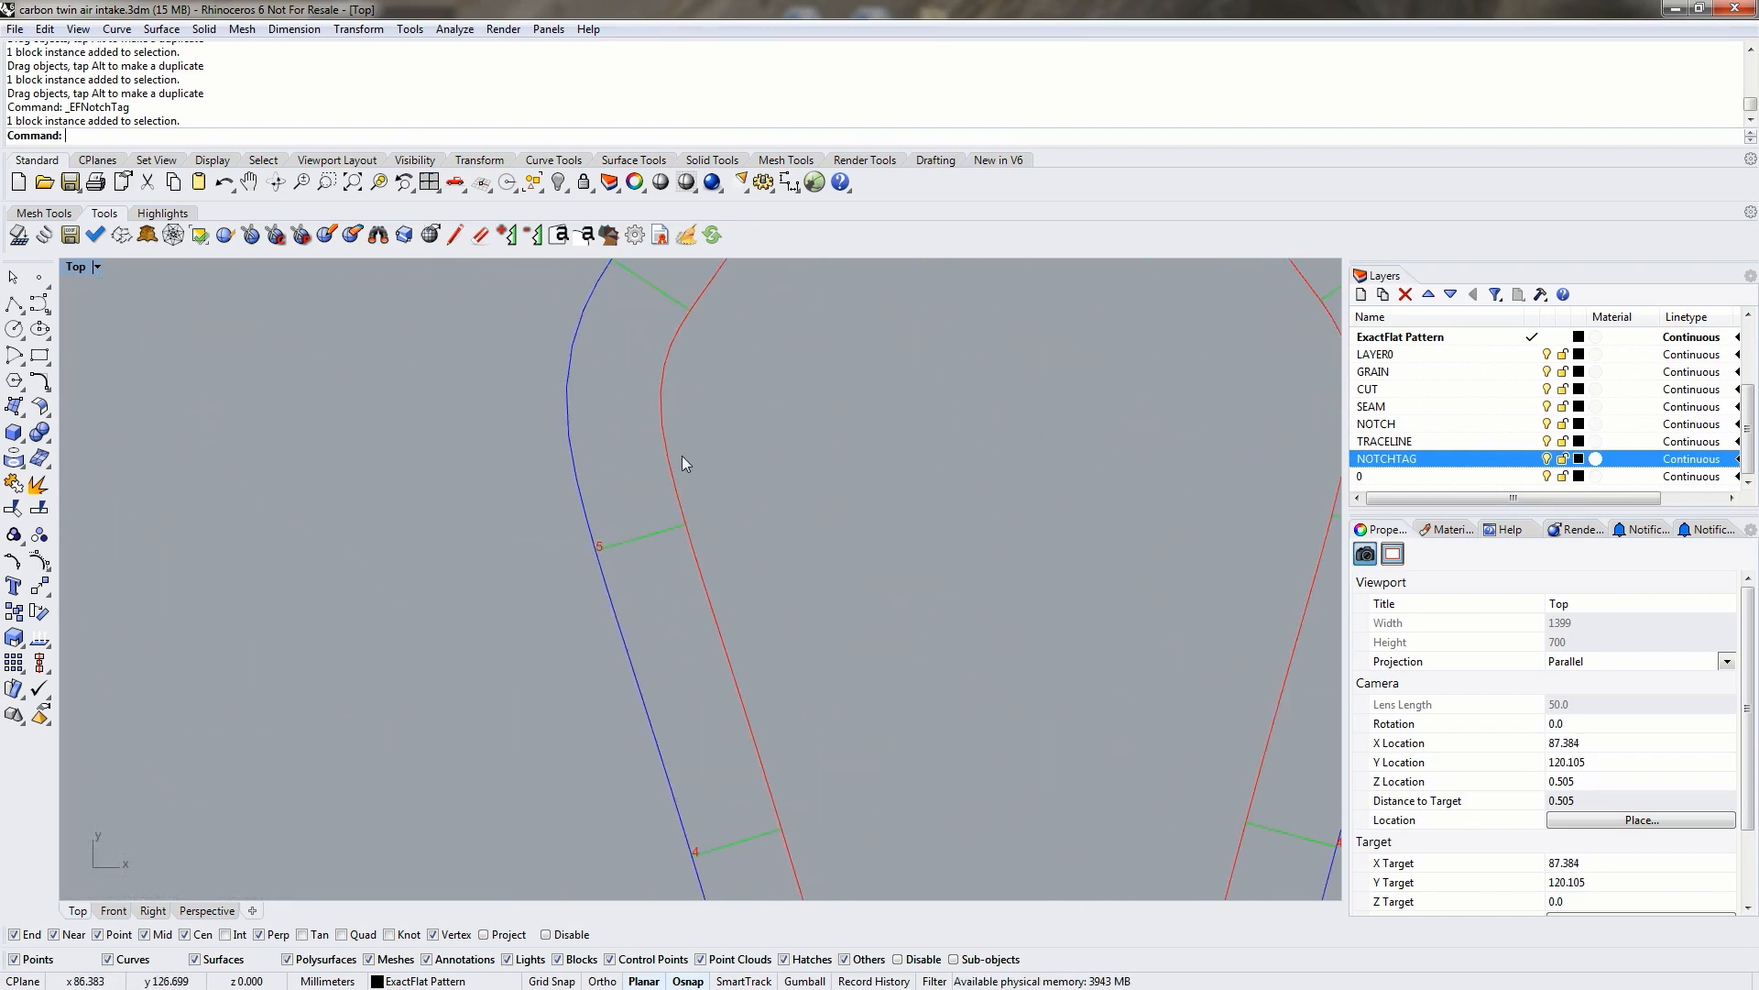
Move the small outline block clear of the adjoining large outline so that their cut lines no longer overlap.
scroll(779, 423, "down", 3)
scroll(806, 463, "down", 5)
right_click_drag(903, 426, 741, 502)
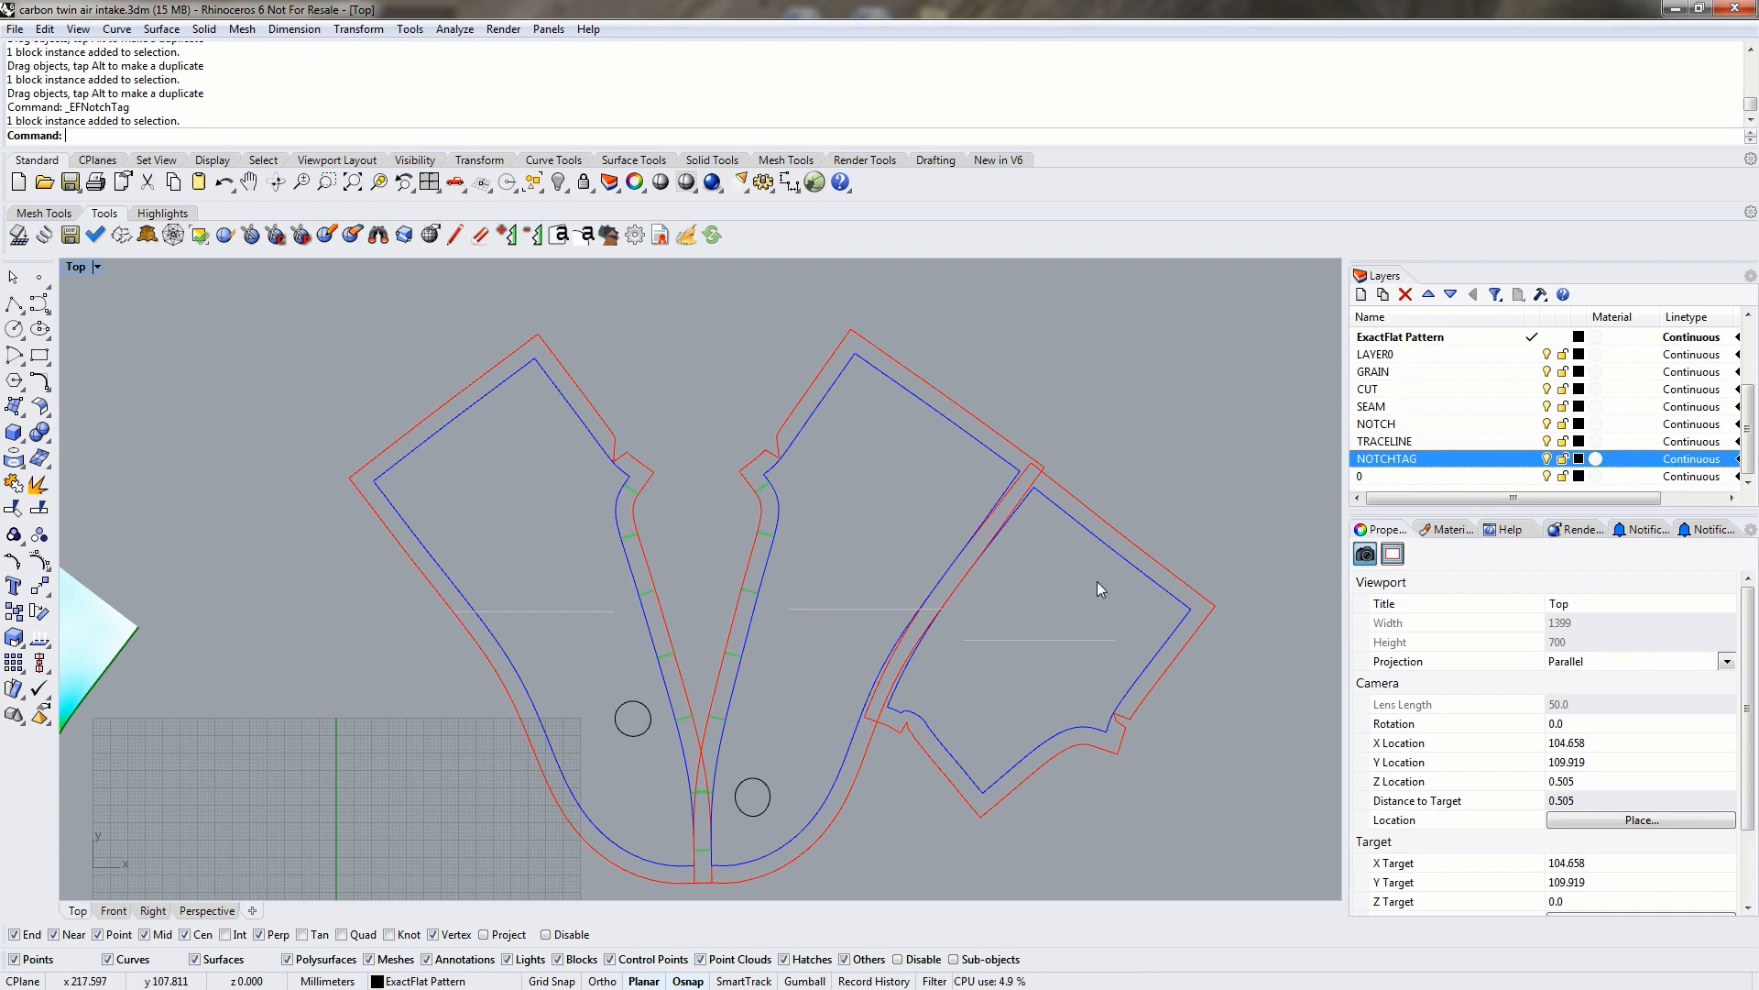
left_click_drag(1111, 551, 1146, 566)
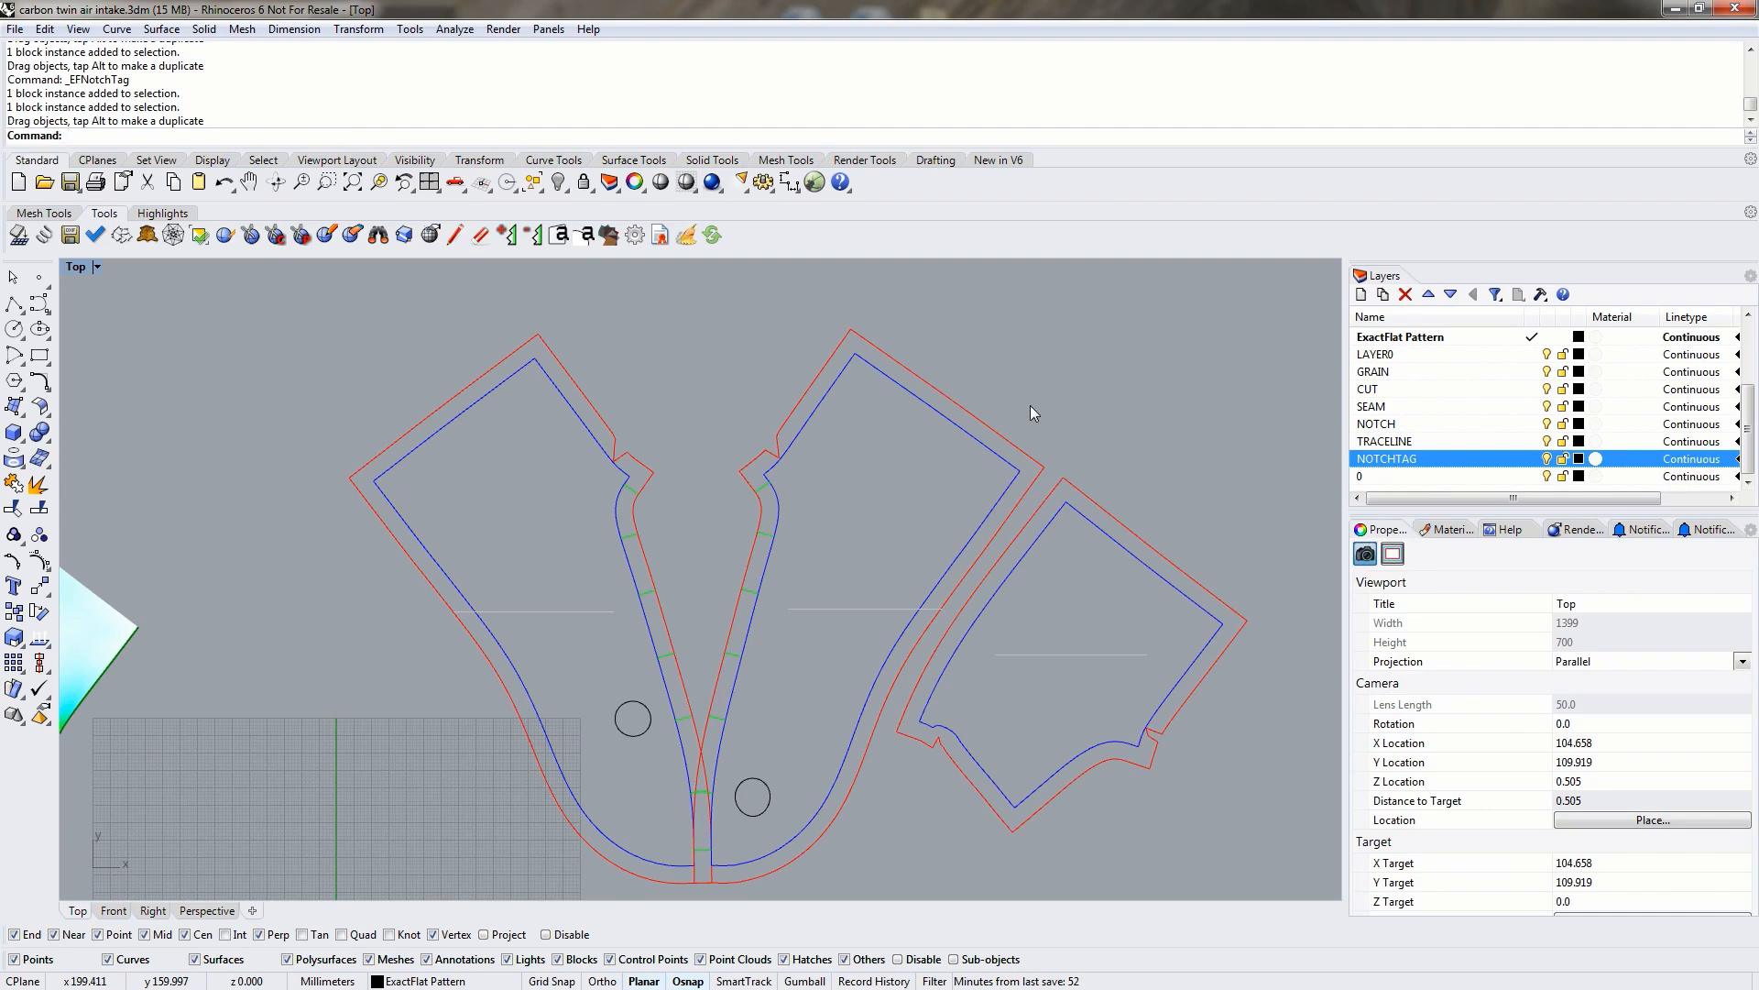
scroll(680, 370, "down", 5)
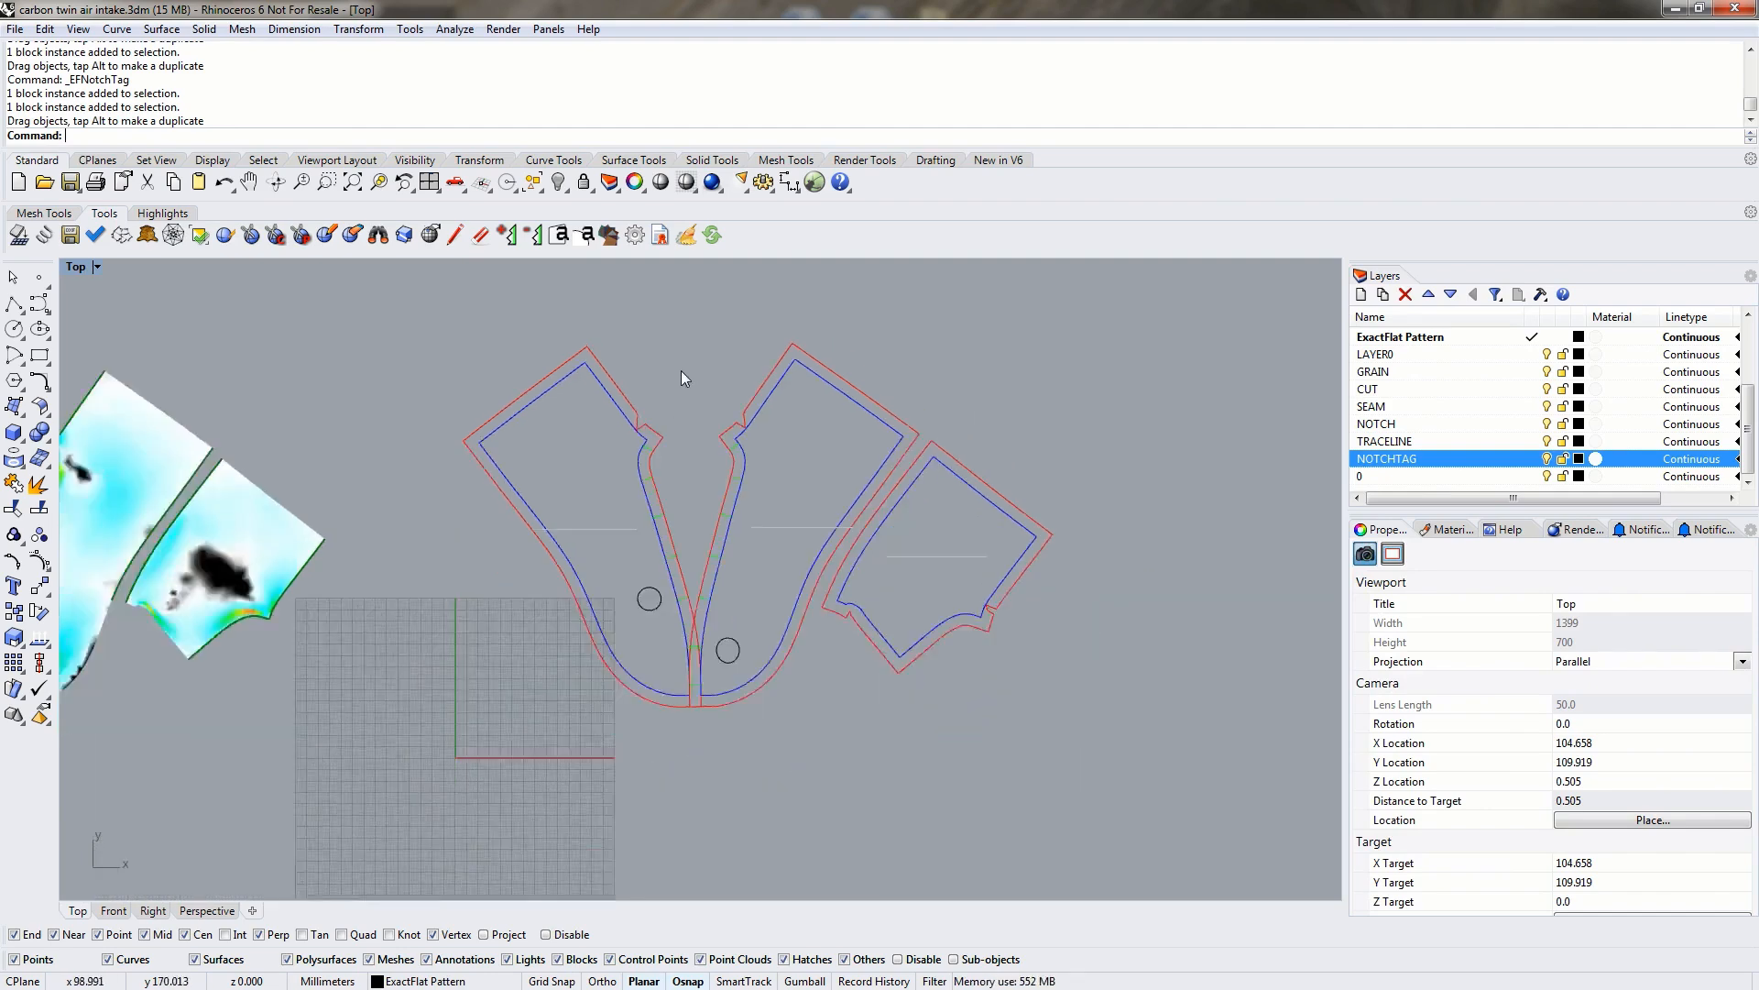
Shift the edited outline block farther away from the flattened mesh pieces.
scroll(410, 444, "up", 6)
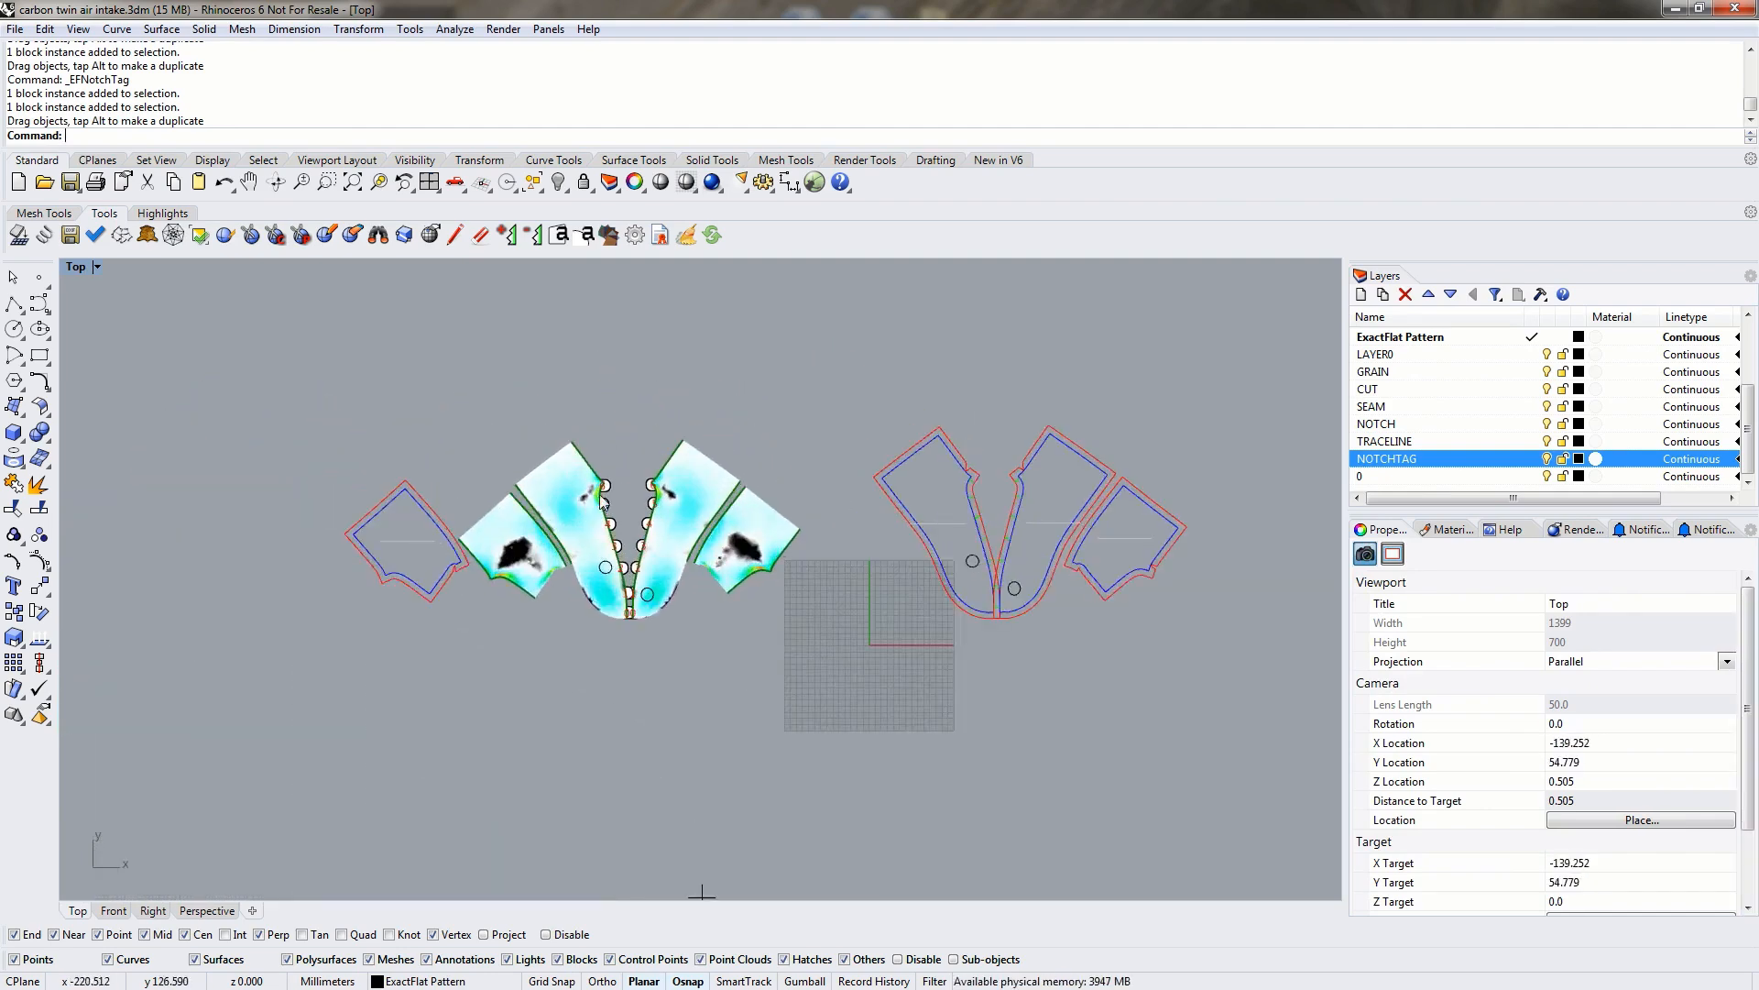
right_click_drag(585, 350, 711, 413)
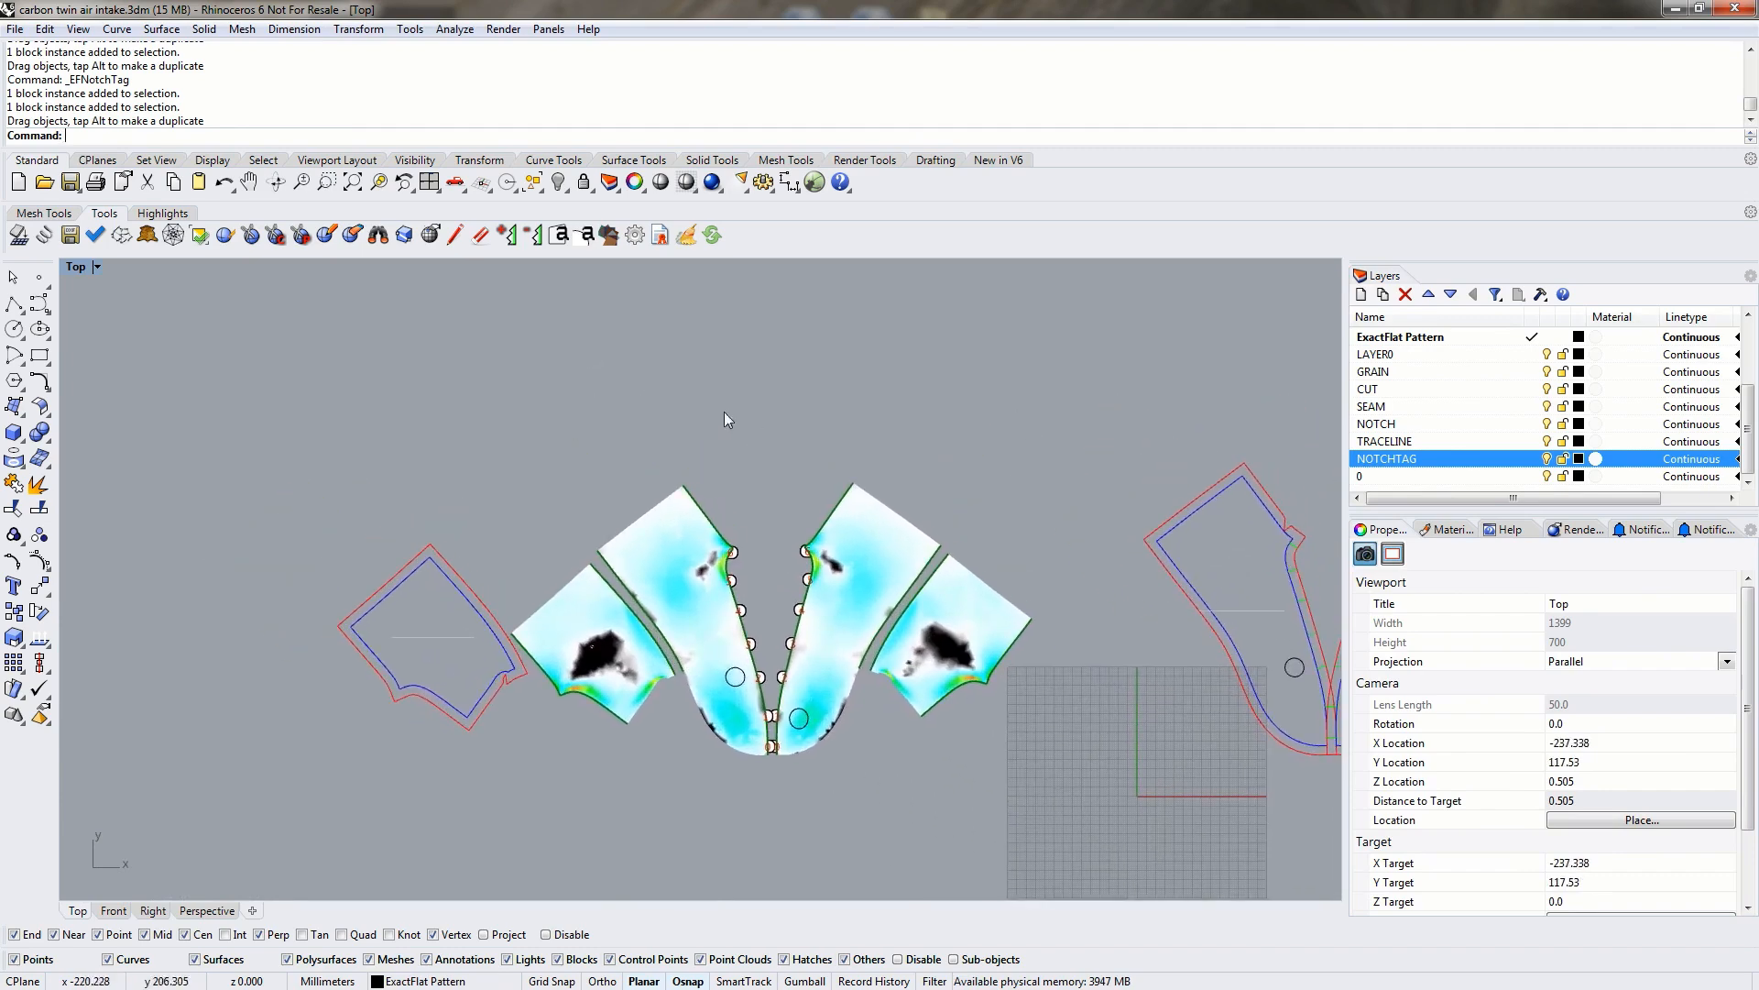
left_click(448, 581)
left_click_drag(448, 579, 398, 581)
left_click(526, 504)
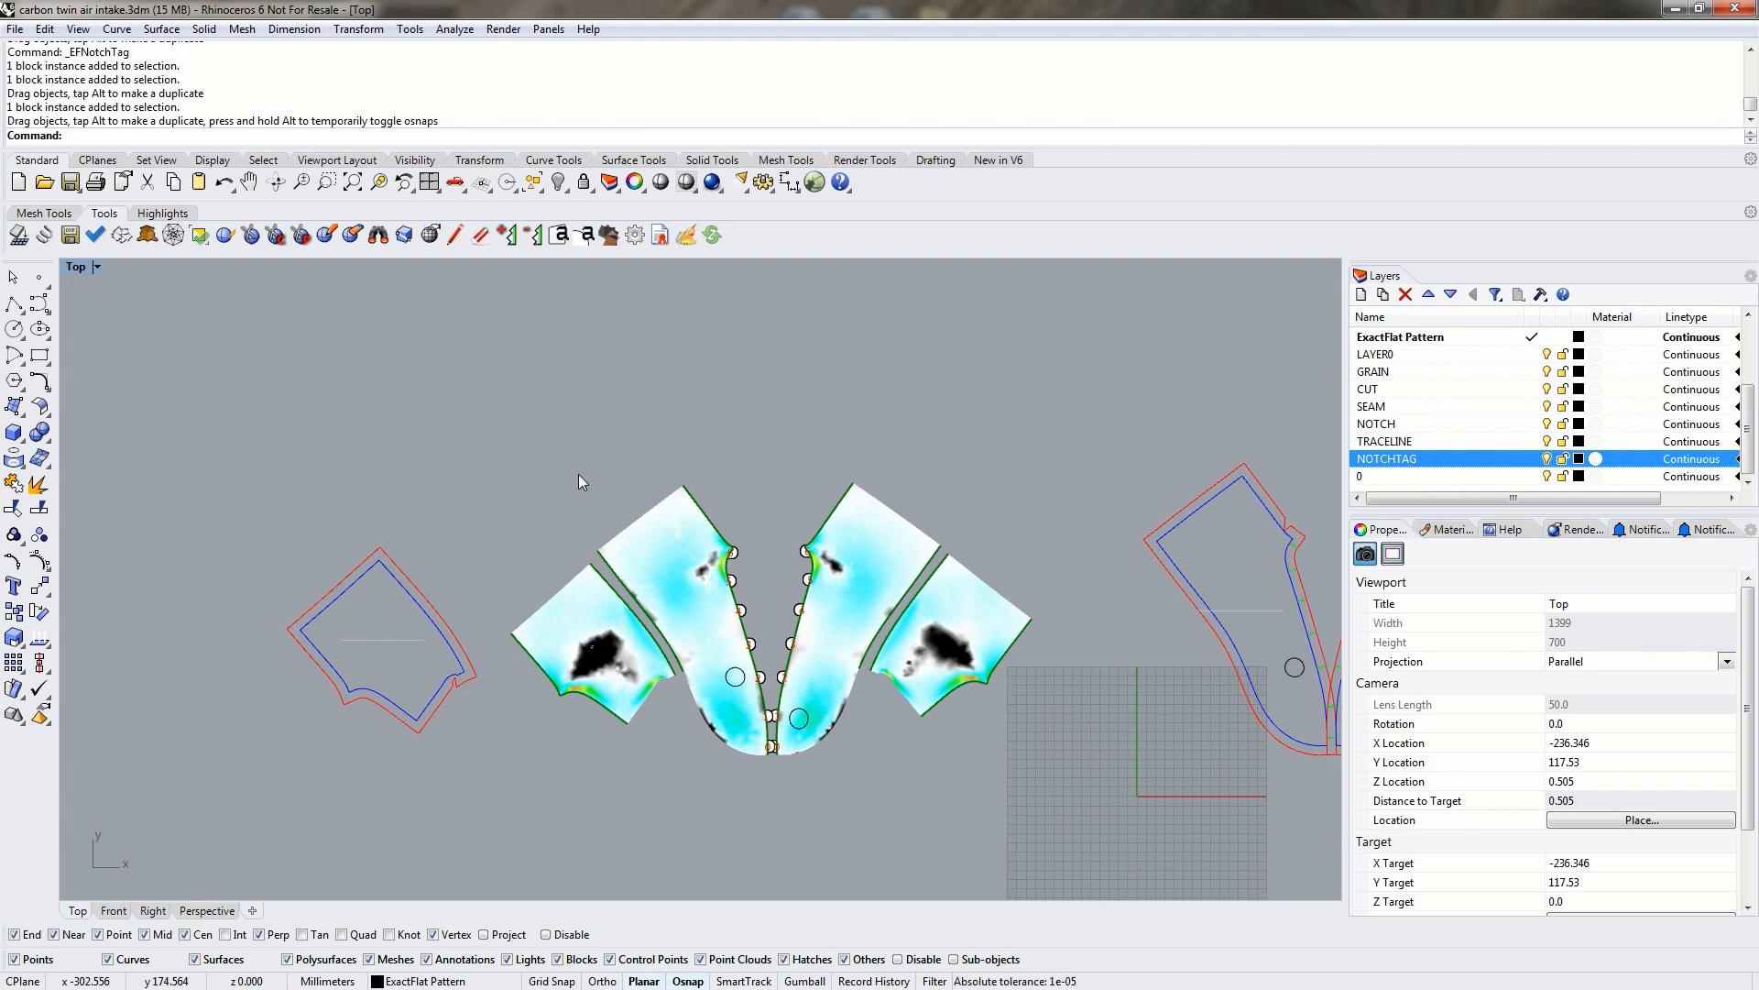
Show the Remesh and Holes layers by making each of them current.
scroll(1466, 380, "up", 2)
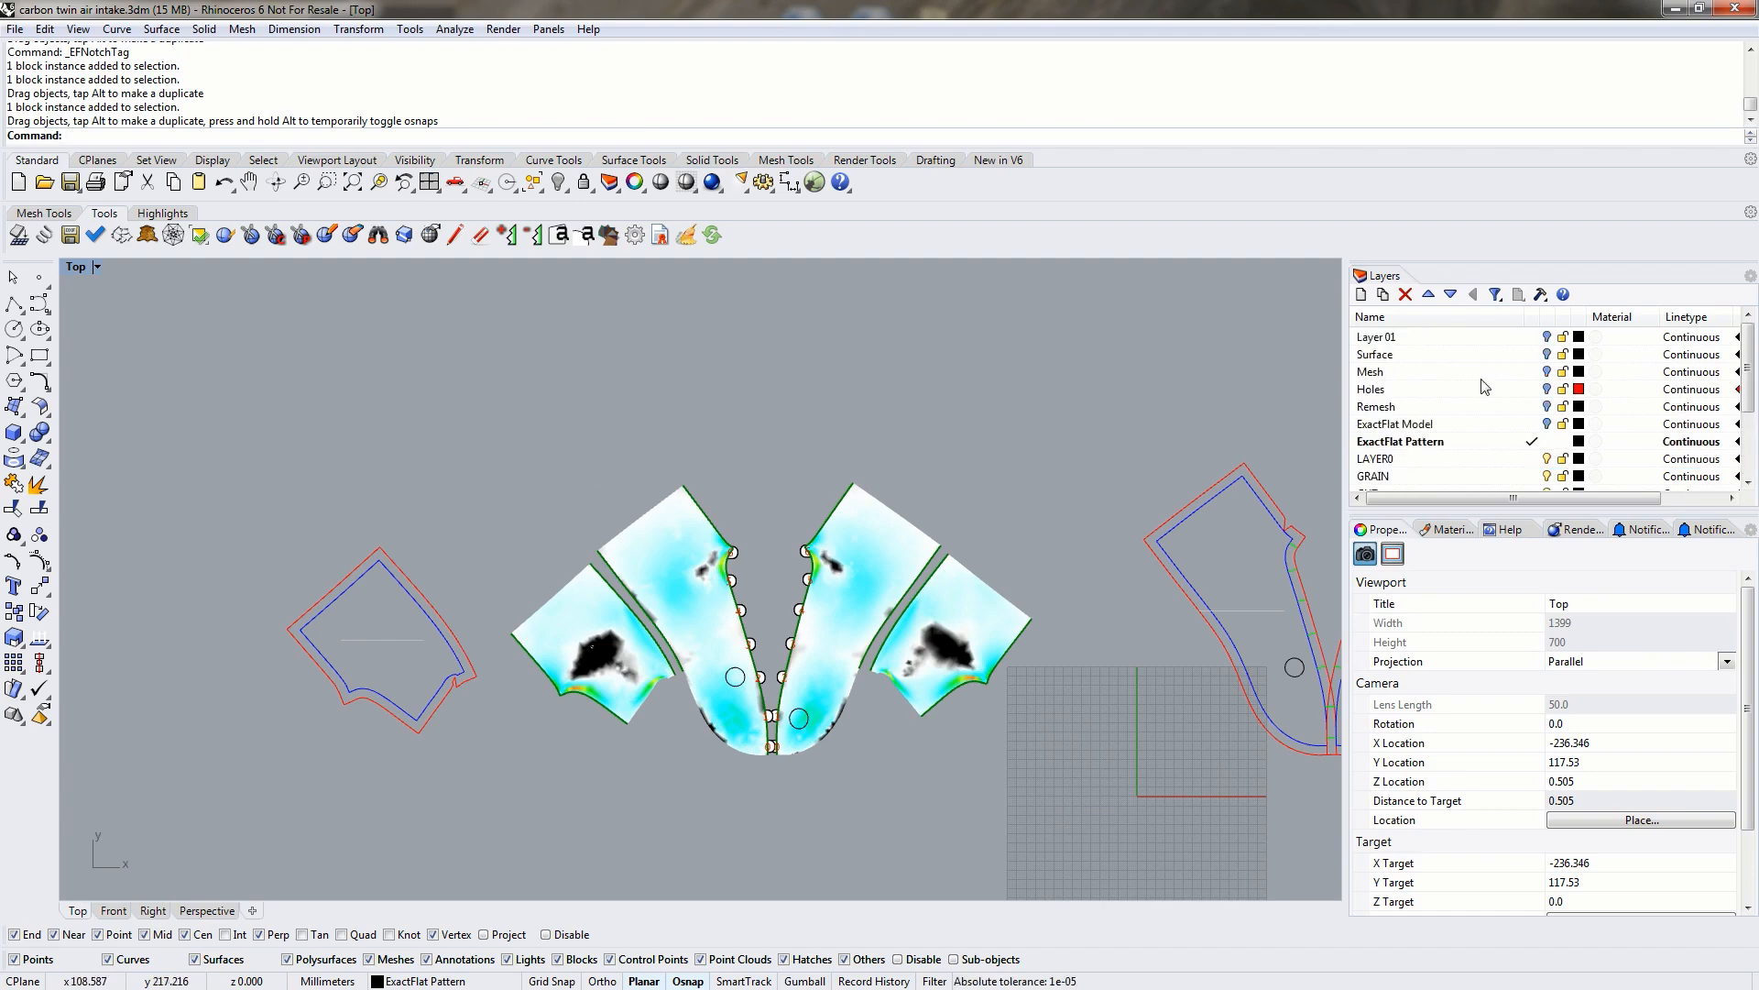
left_click(1534, 406)
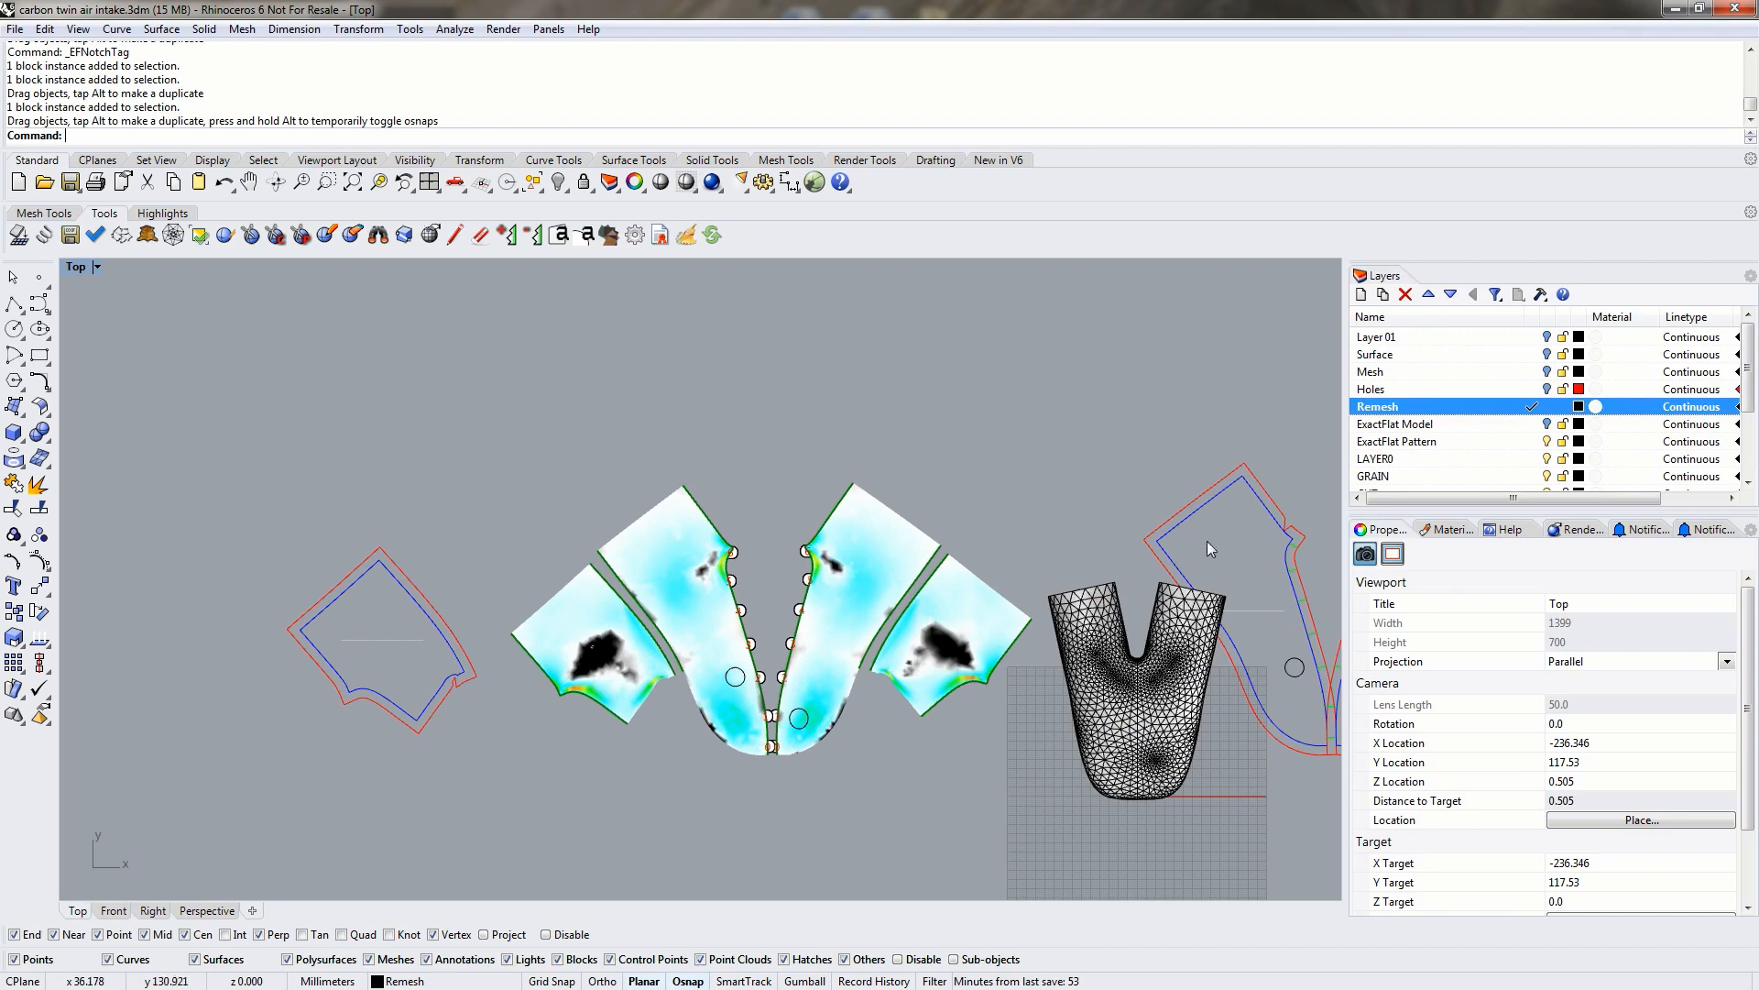
left_click(1533, 390)
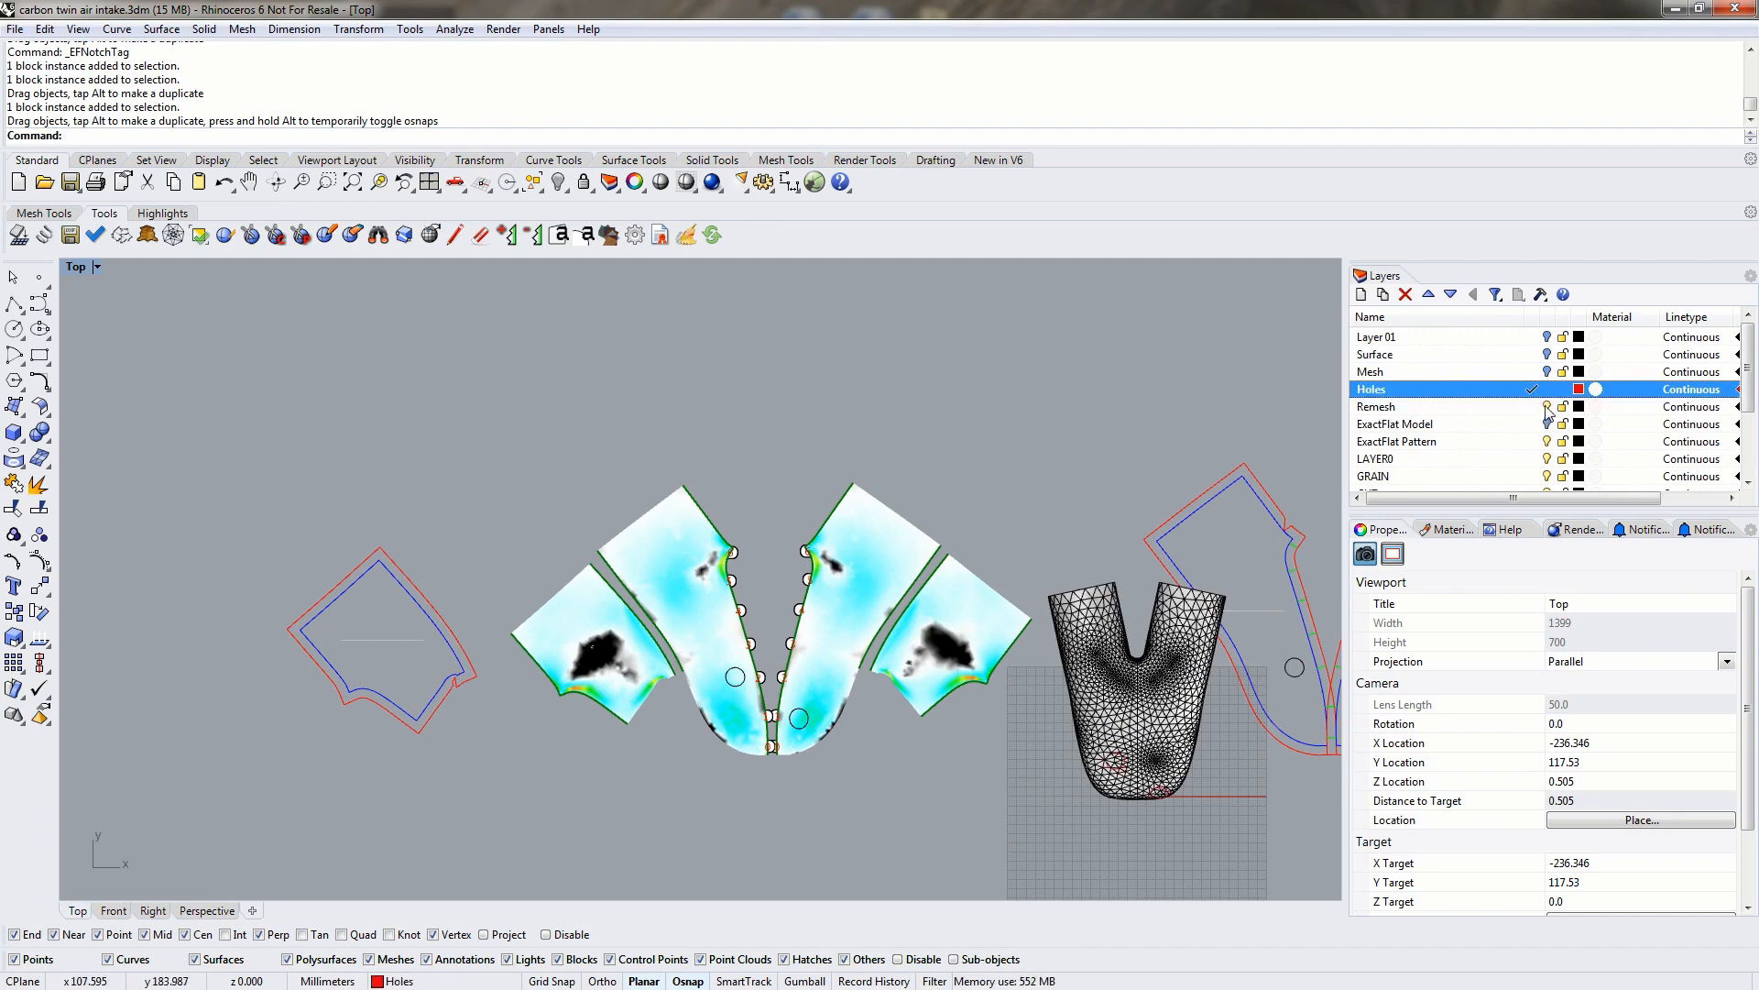
Compare the original Mesh layer with the Remesh layer on the intake, leaving Remesh current and Mesh hidden.
left_click(1534, 374)
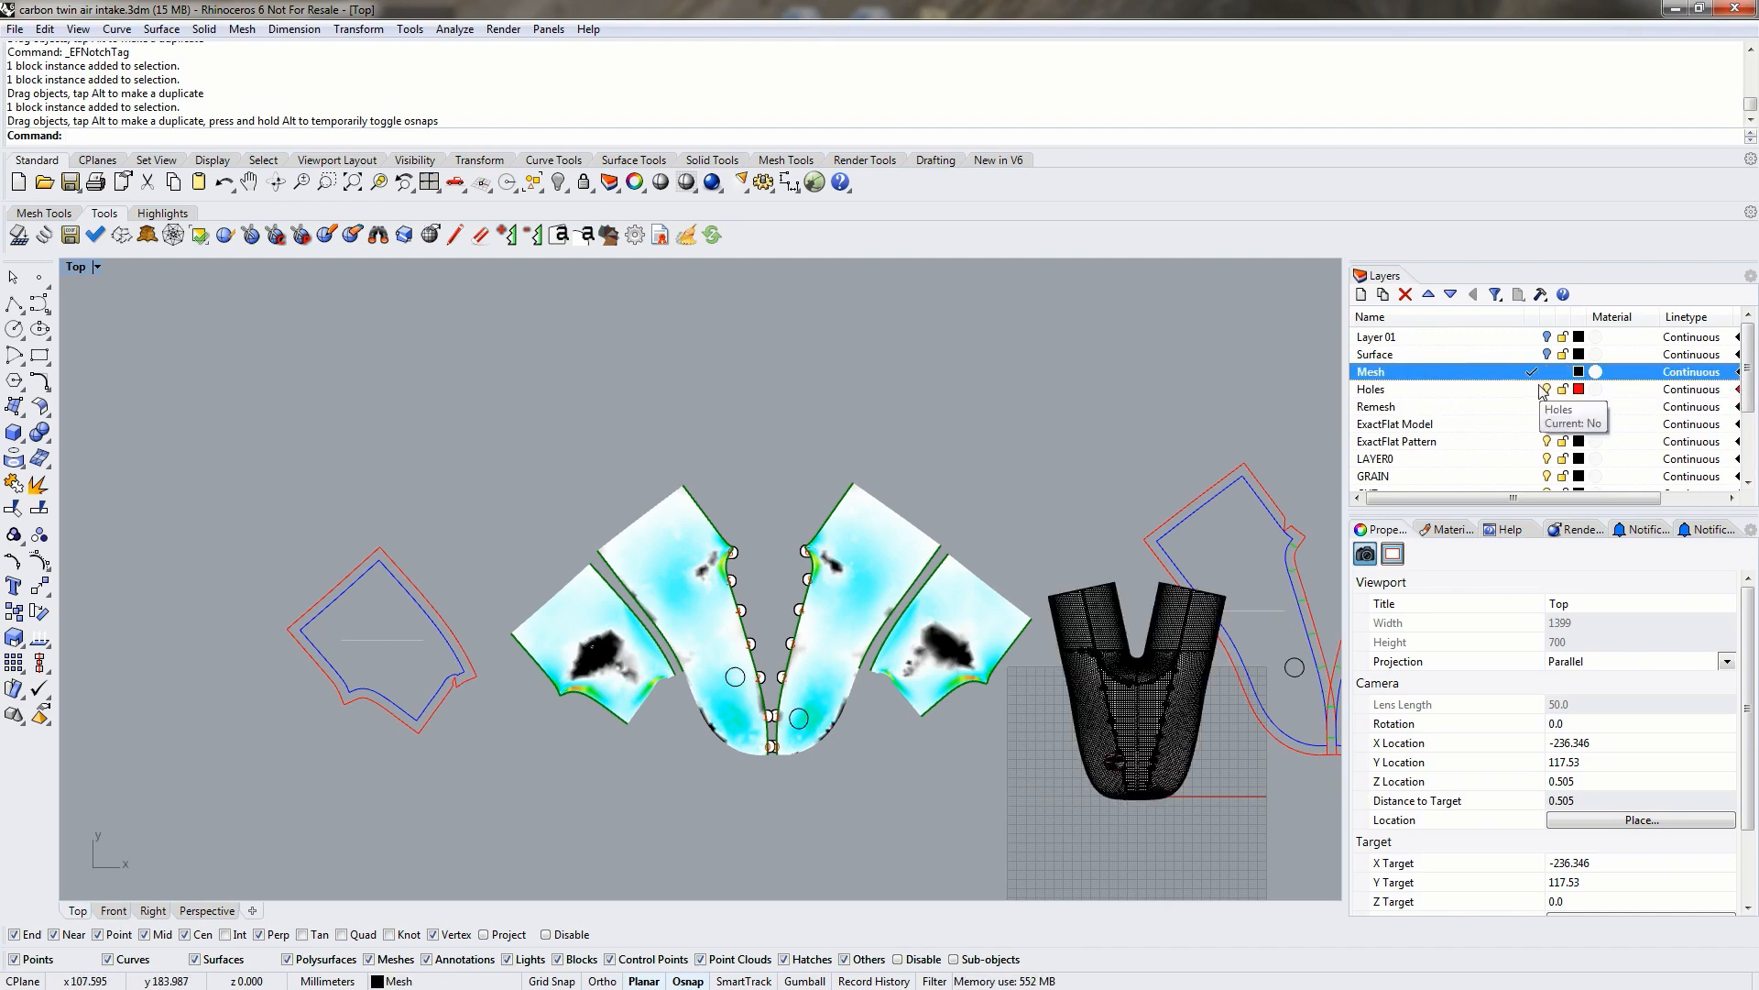
left_click(1538, 406)
left_click(1537, 374)
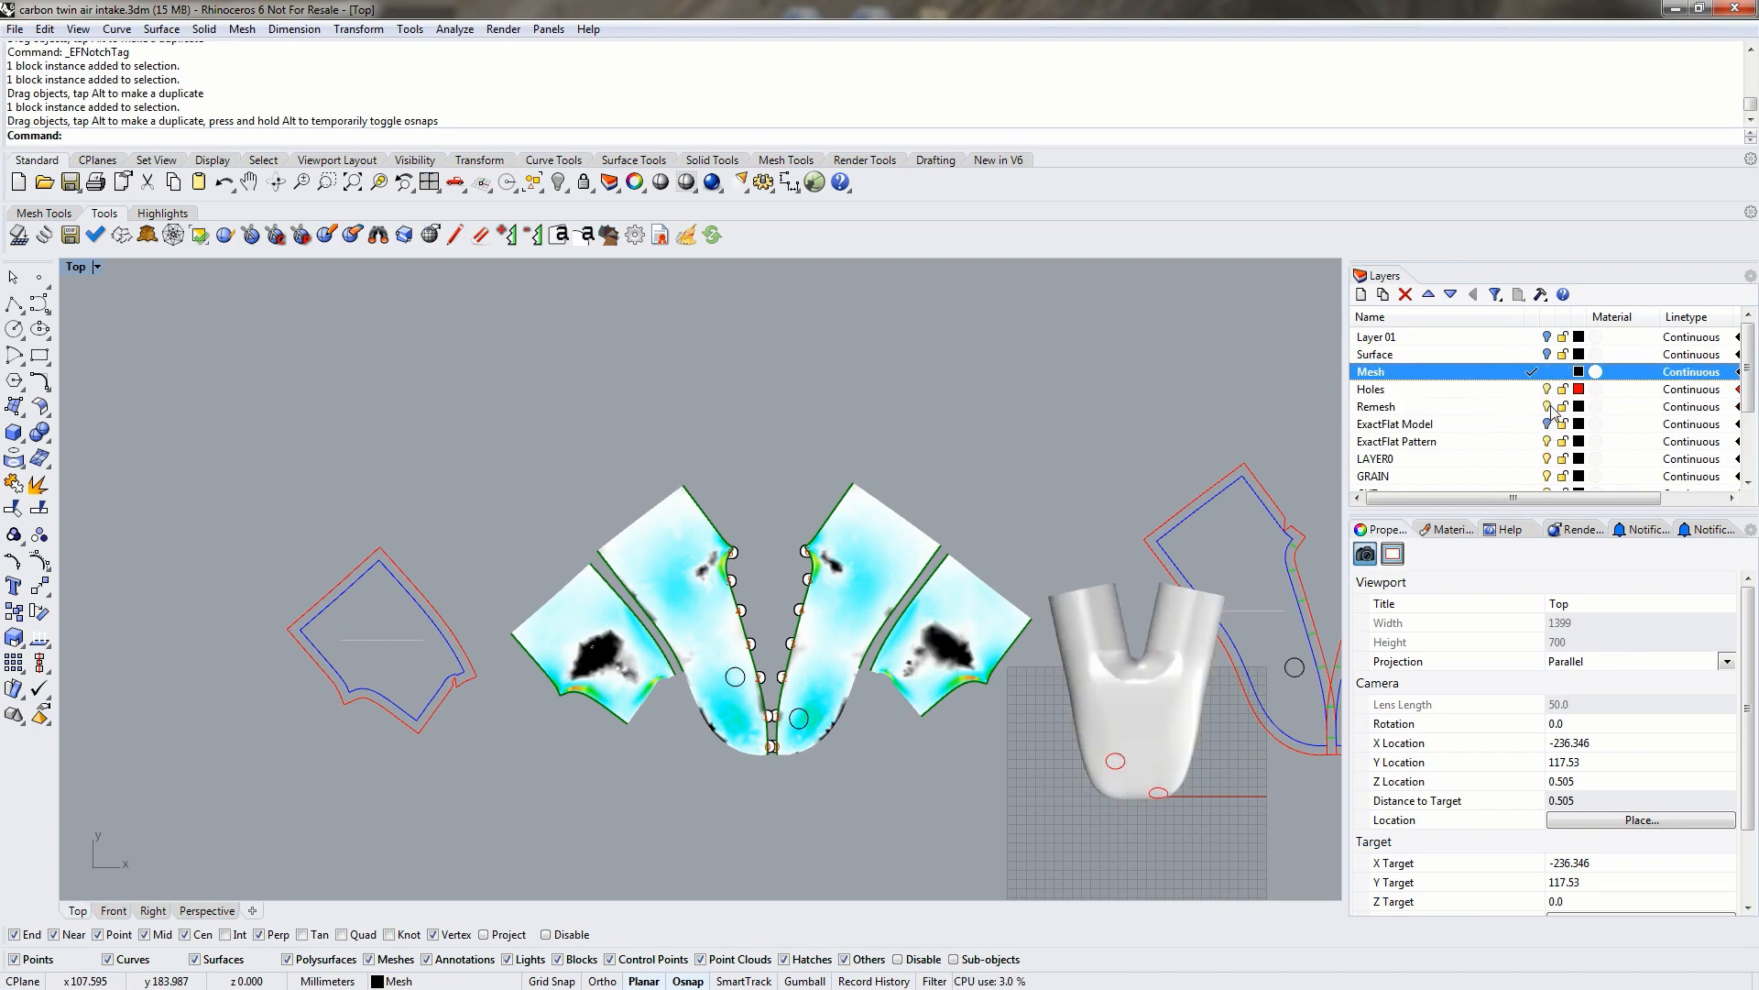
left_click(1546, 407)
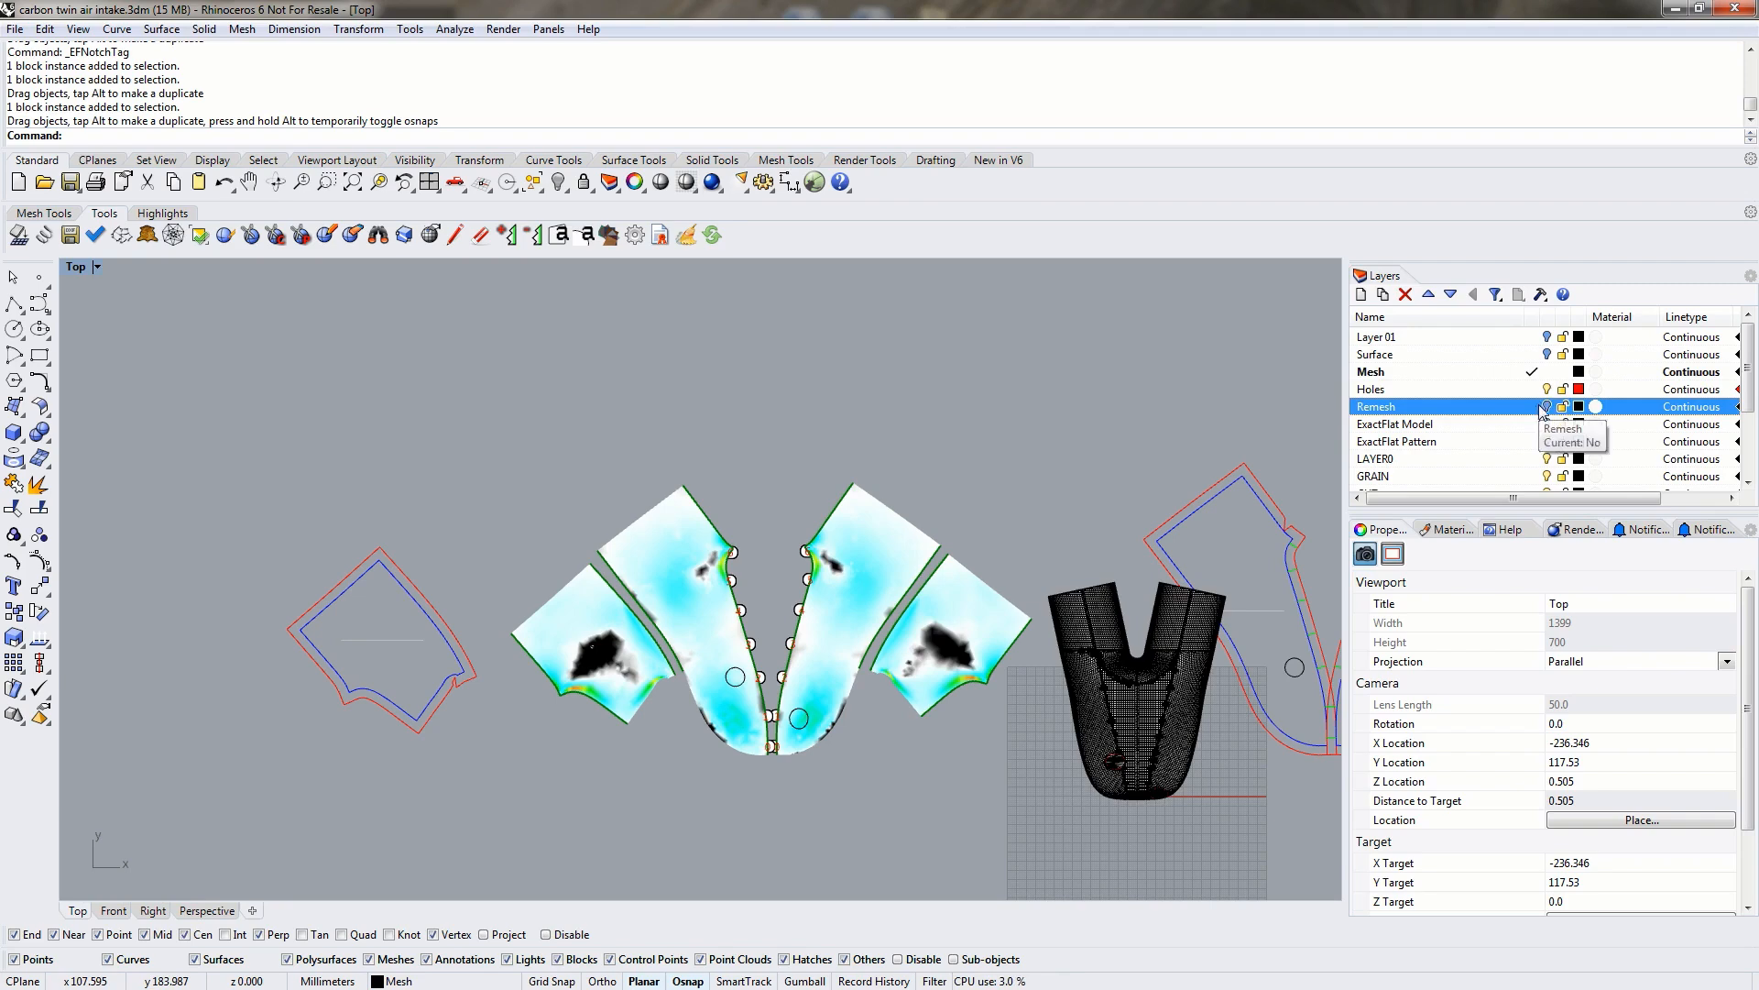
left_click(1544, 407)
left_click(1547, 372)
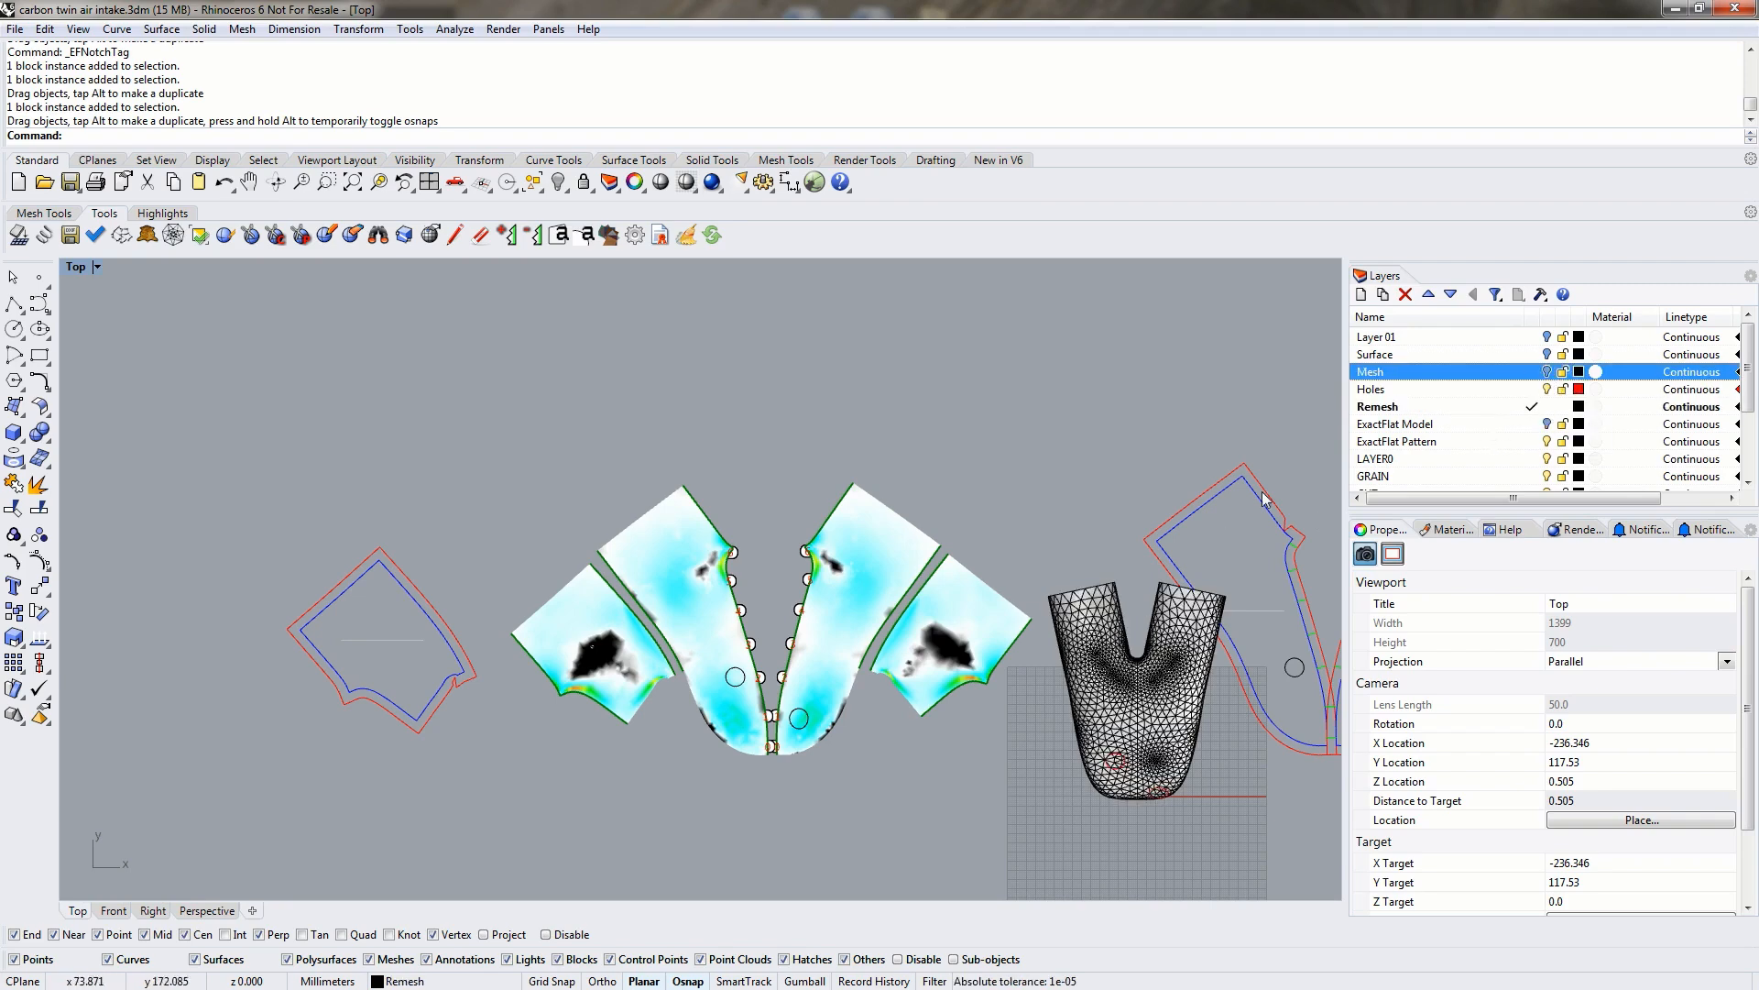
left_click(1083, 698)
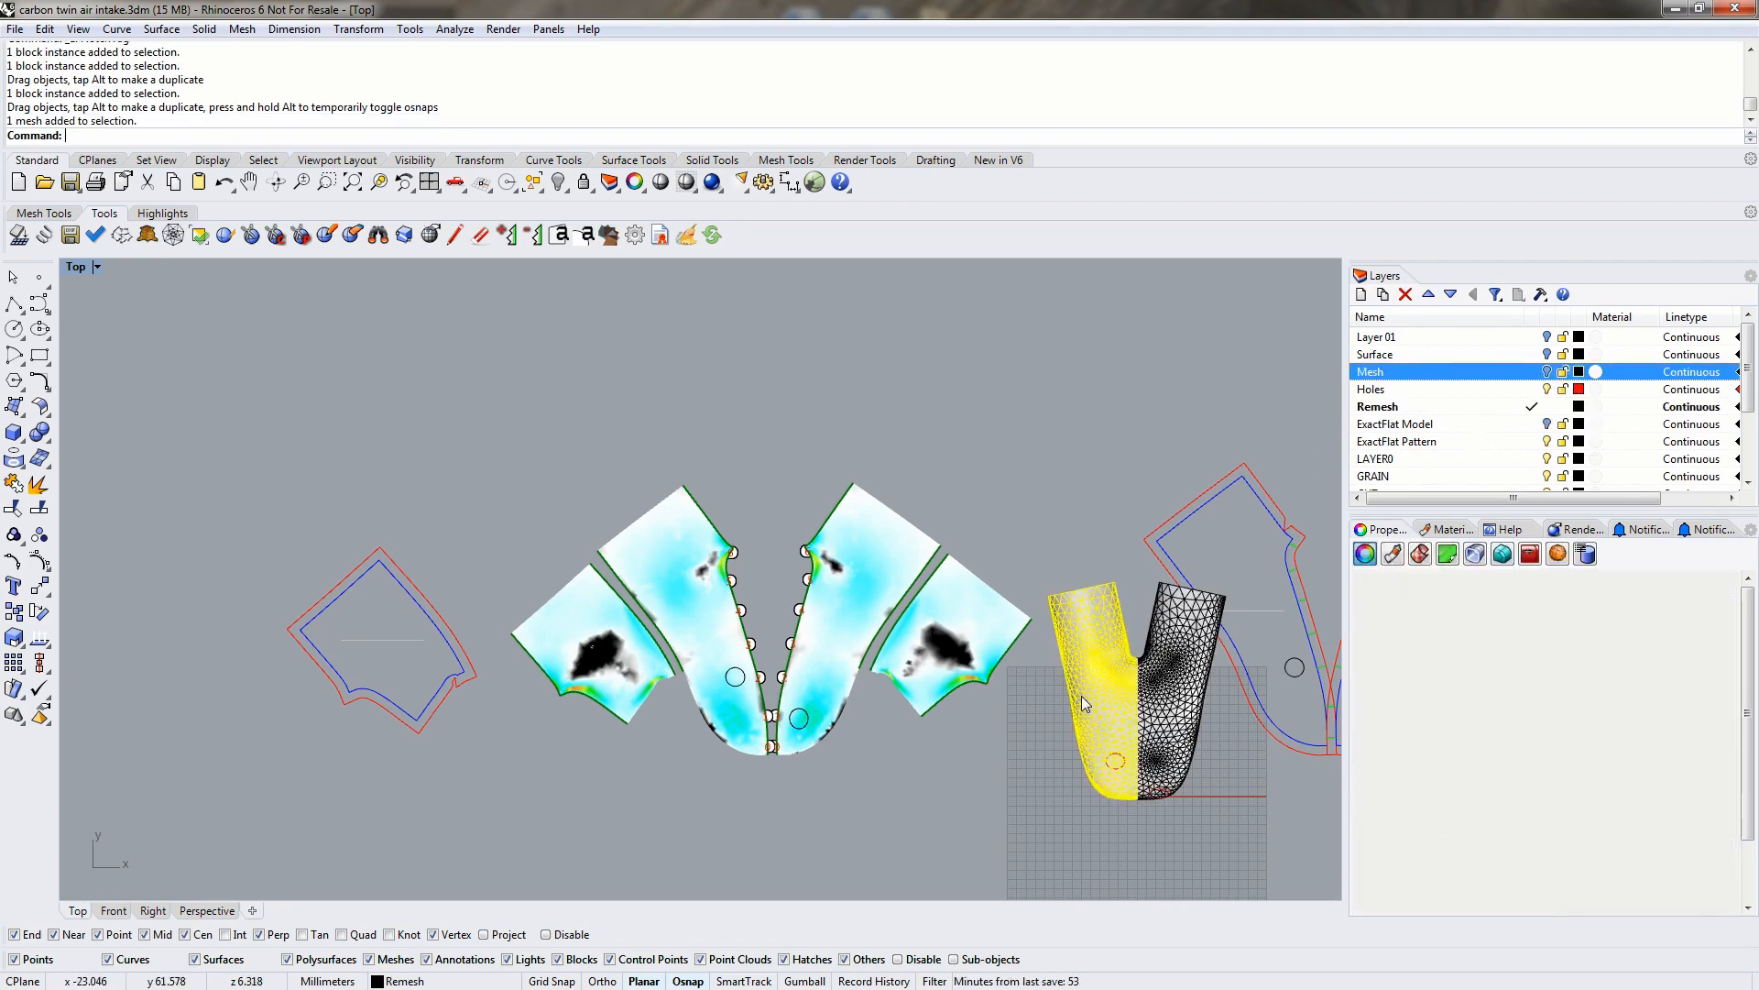
left_click(1120, 482)
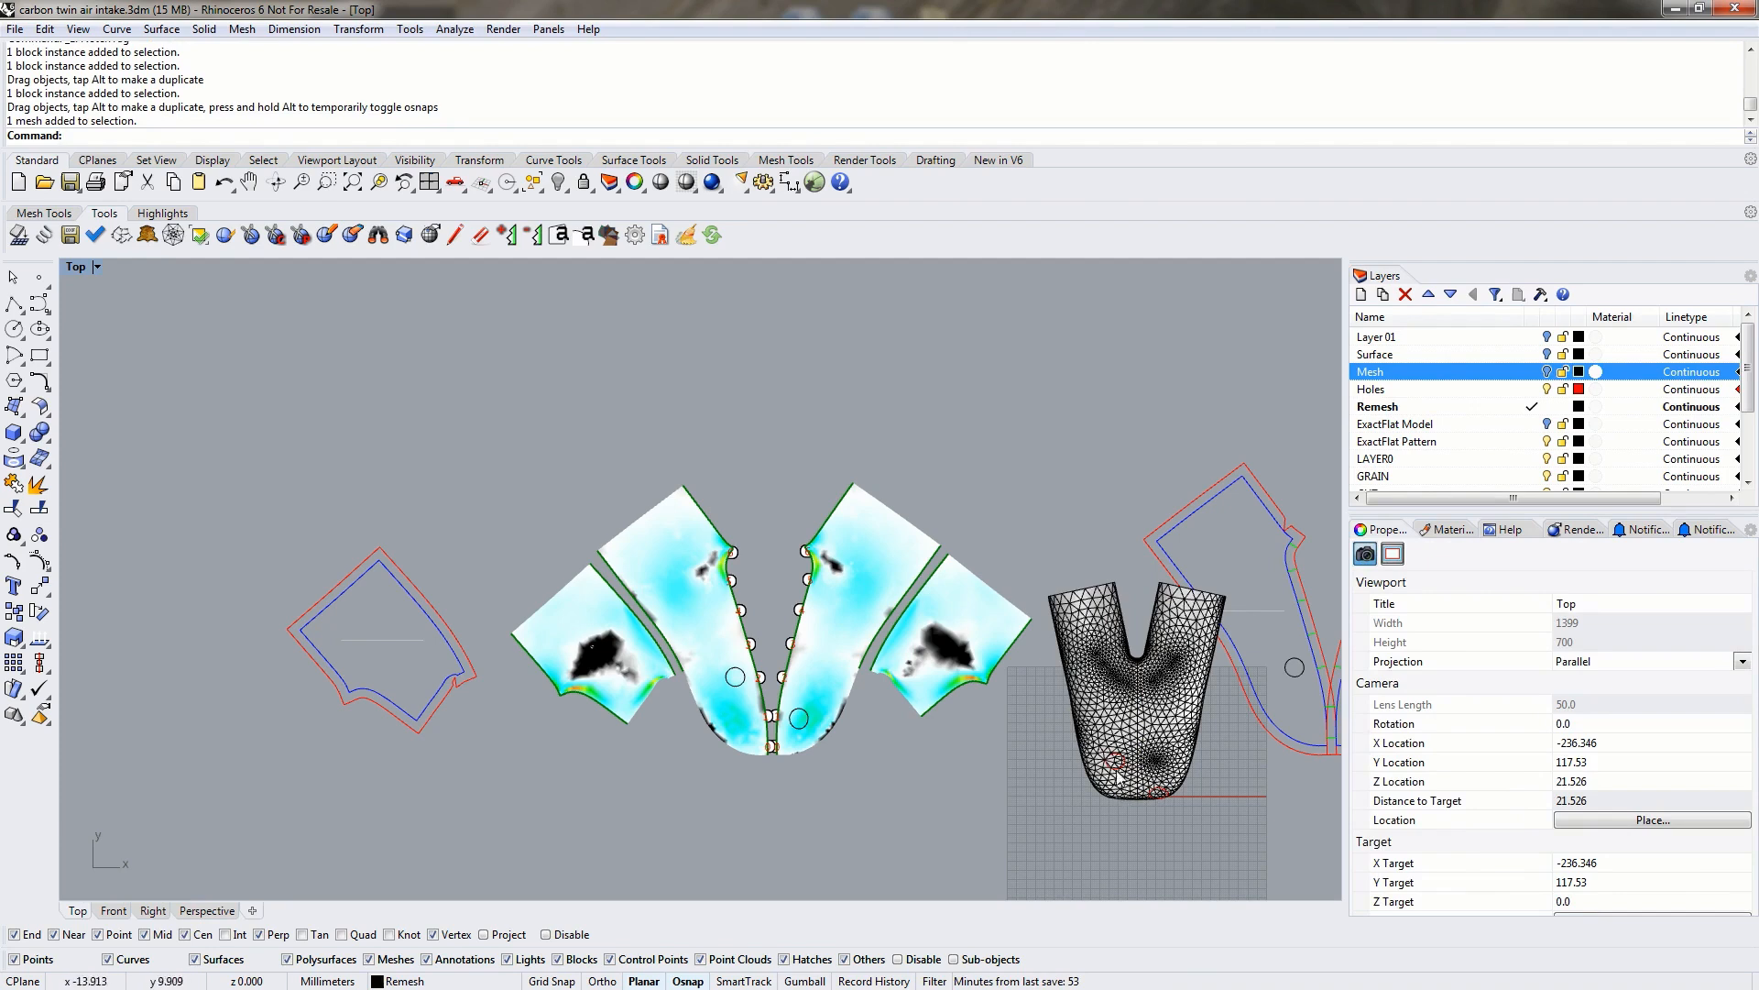